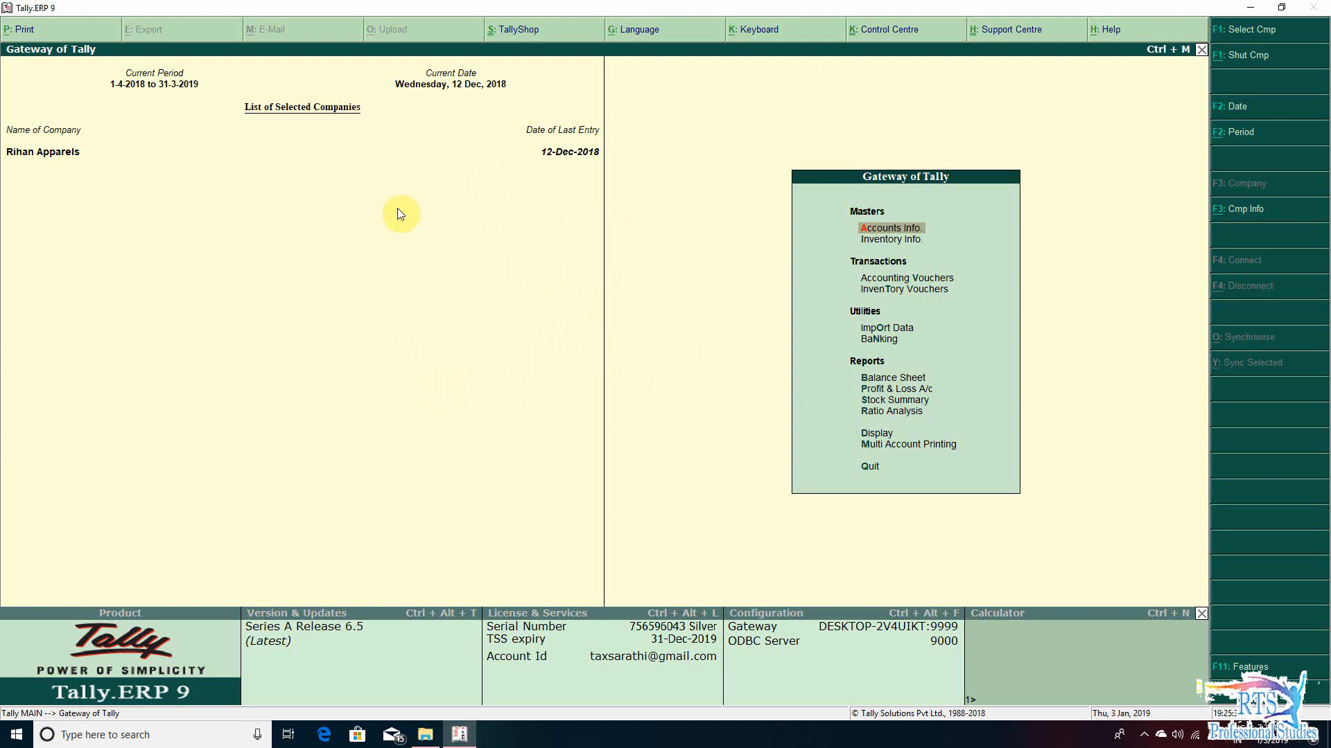
- Open the GSTR-9C workbook from the GSTR-9C folder and view the beginning of the form
click(428, 734)
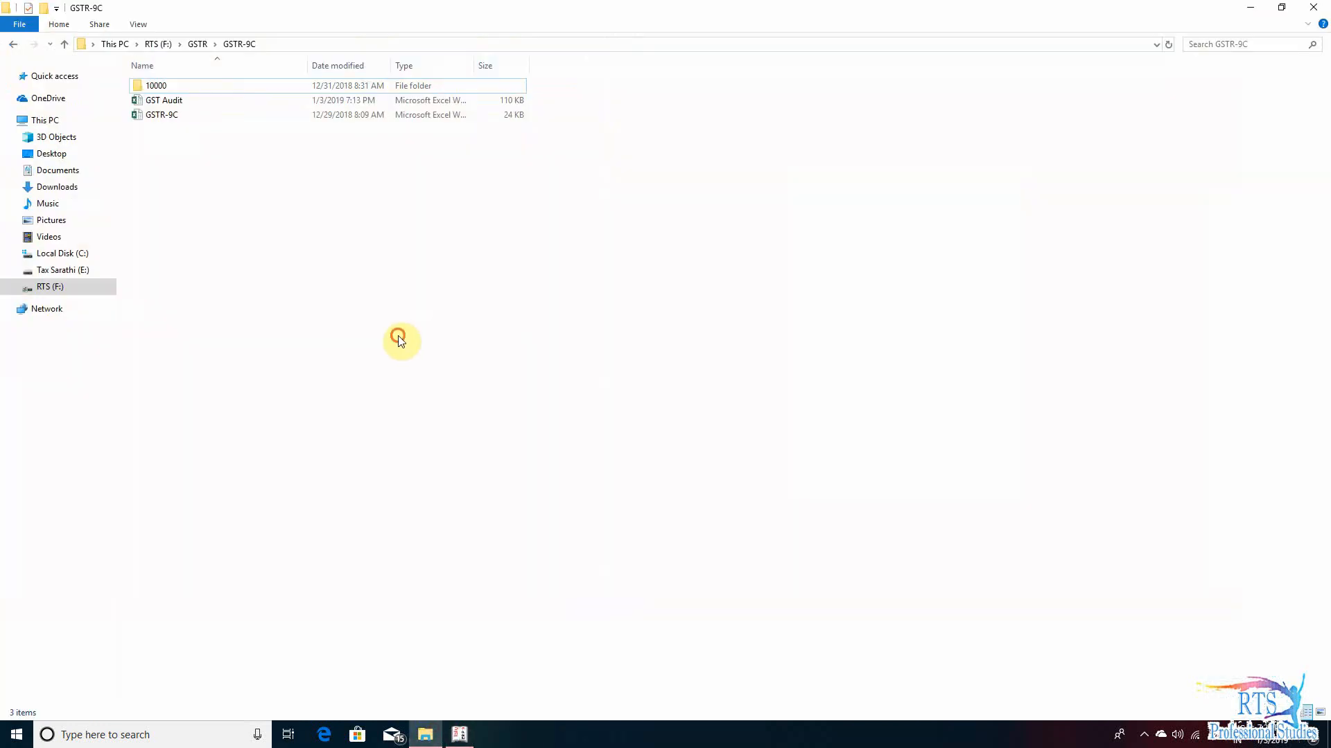
double_click(226, 116)
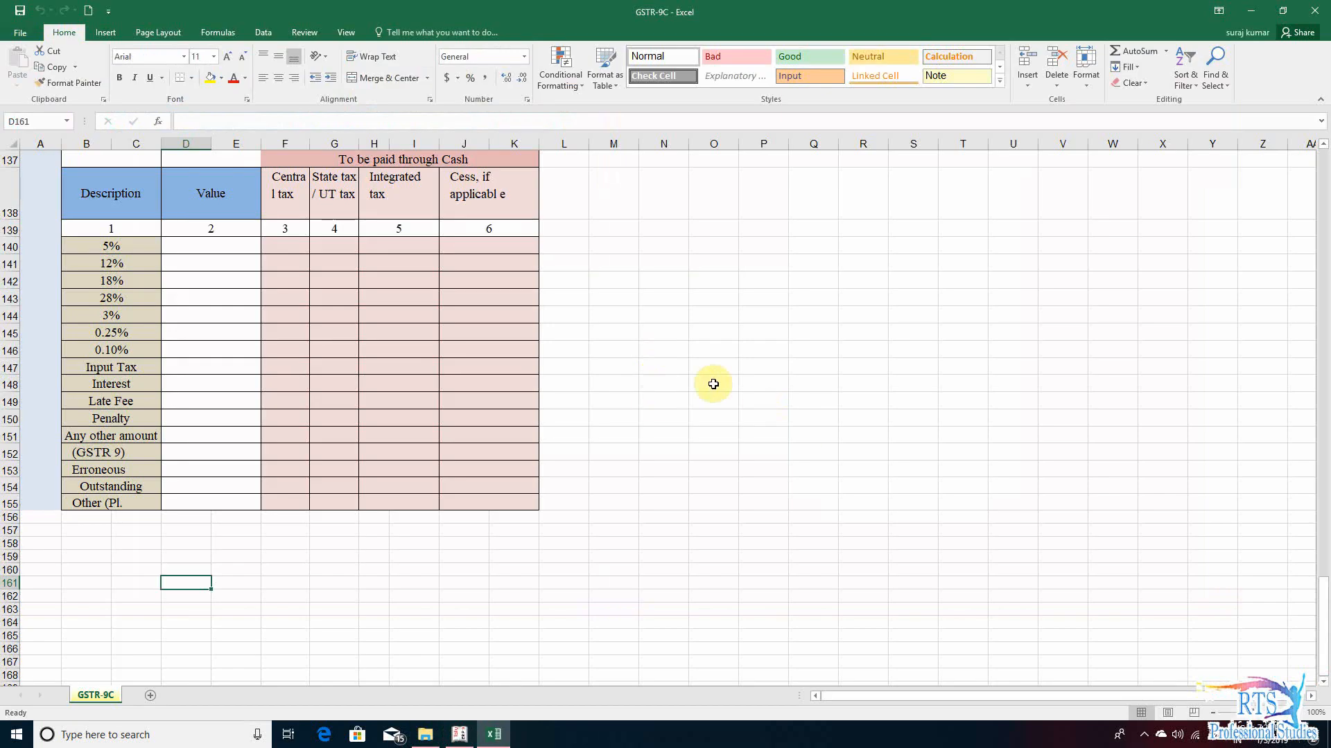
scroll(354, 485, up, 14)
scroll(354, 485, up, 20)
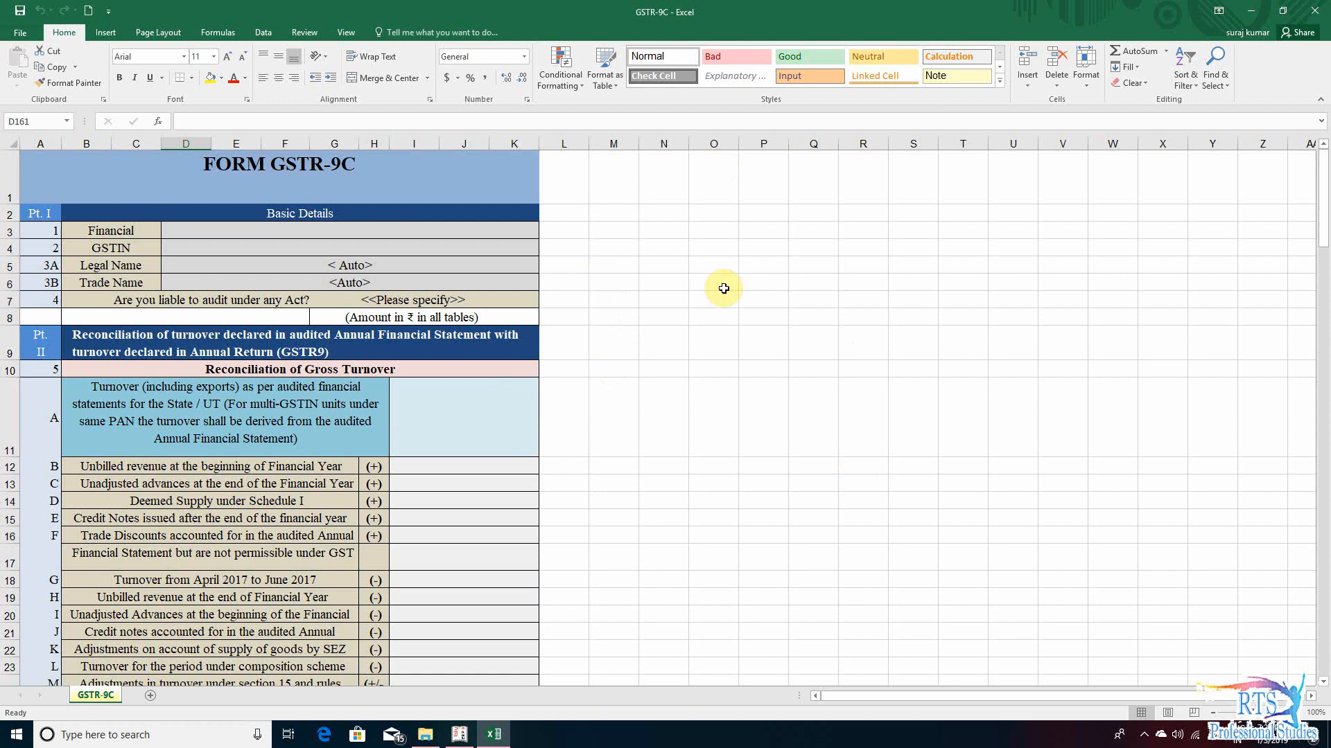
- Open the GST Audit workbook and review its GSTR-3b, ITC HSN and GSTR-9 sheets
click(1258, 15)
double_click(201, 101)
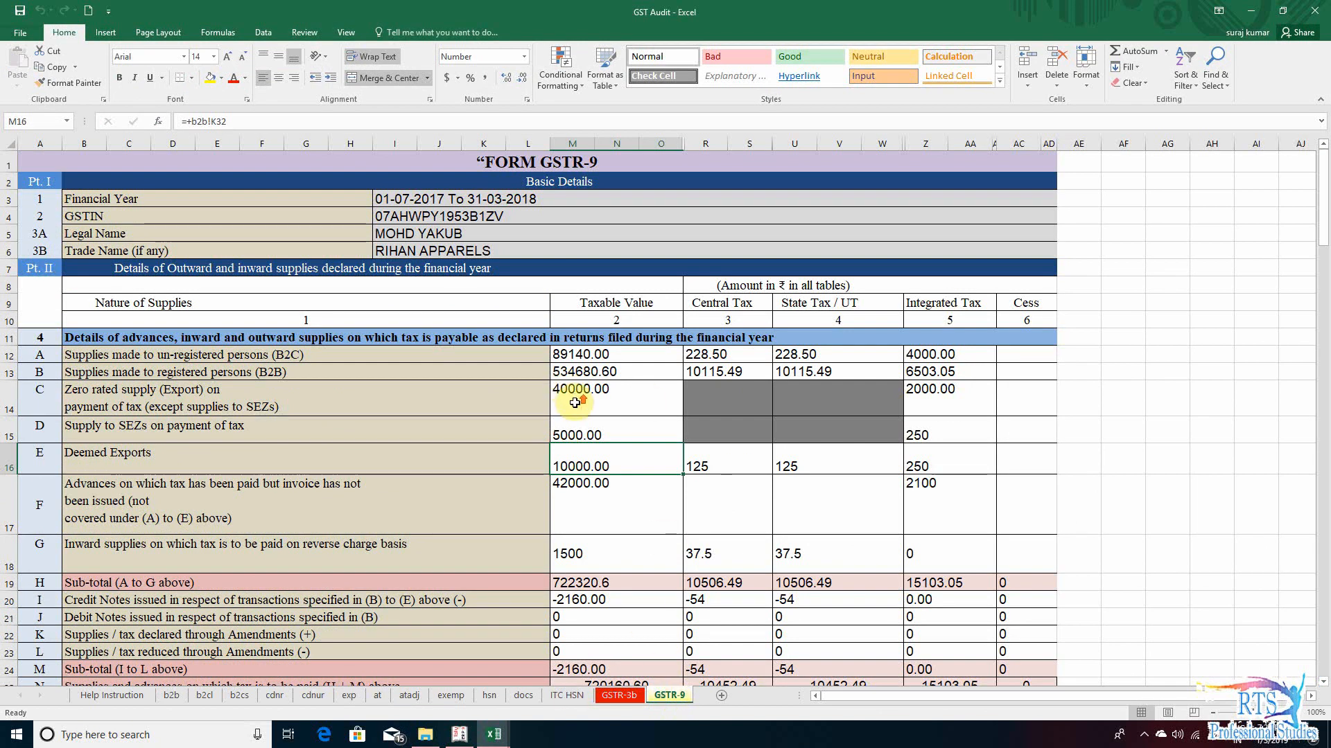
scroll(624, 416, down, 12)
scroll(637, 425, up, 12)
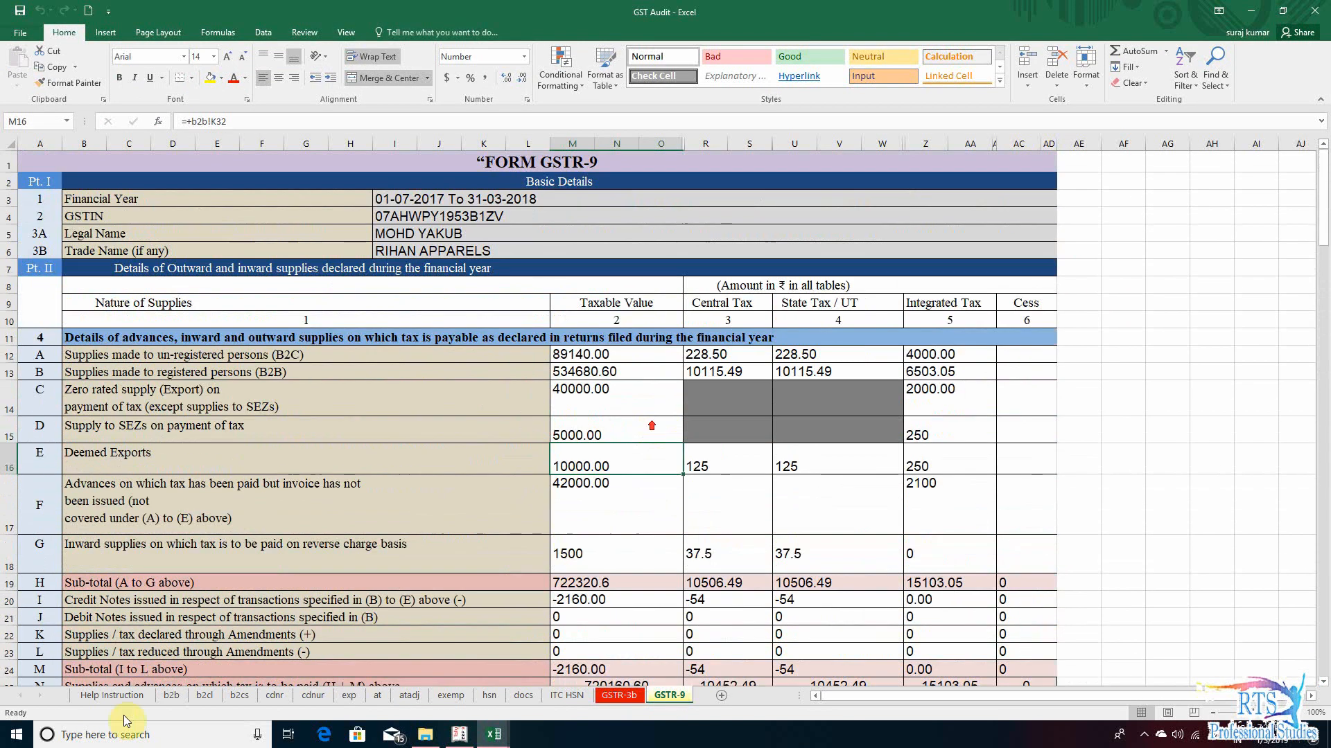
click(622, 694)
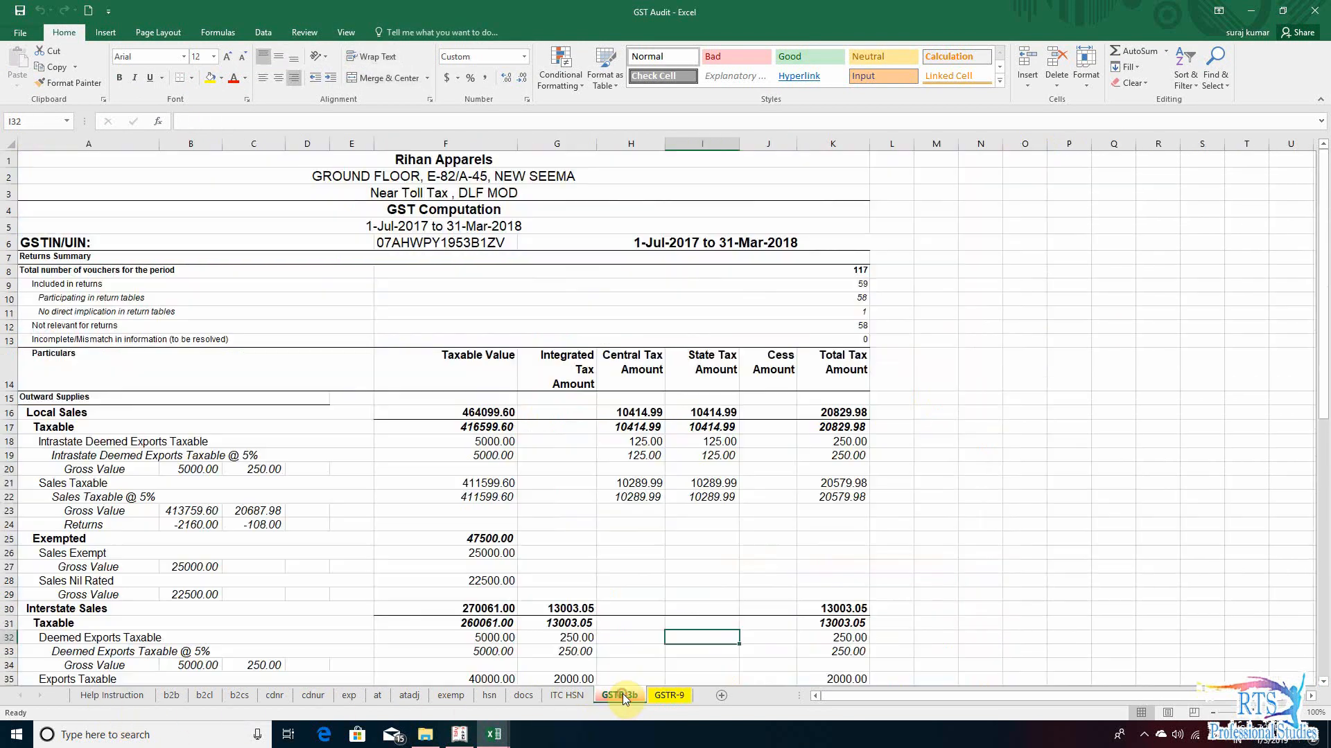
click(567, 696)
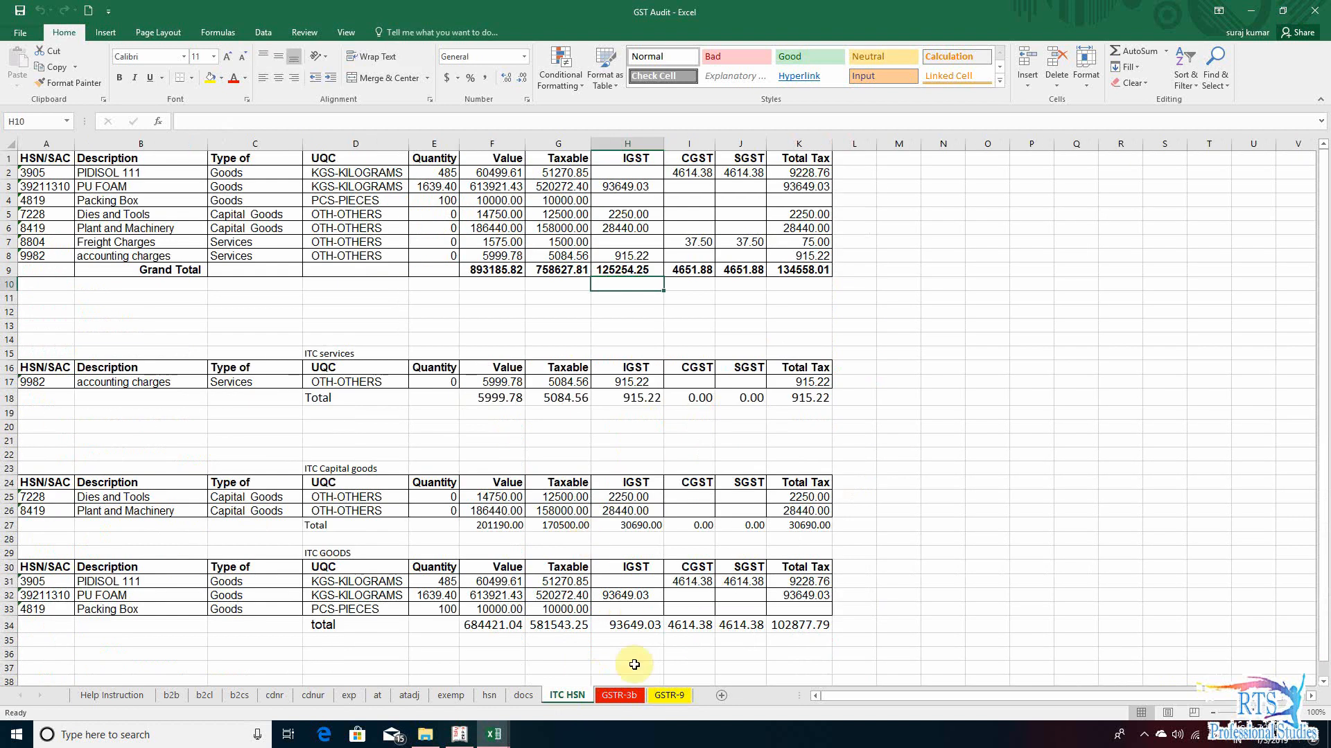
click(668, 696)
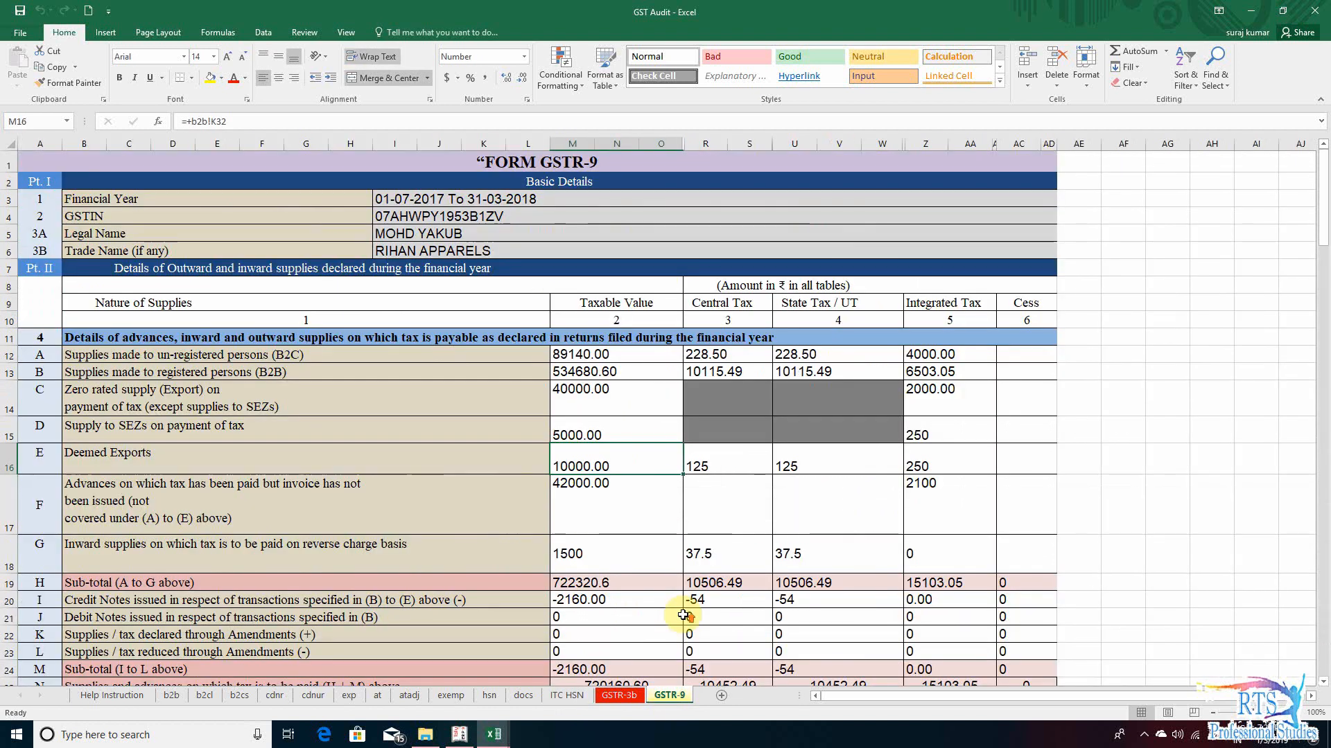
click(522, 616)
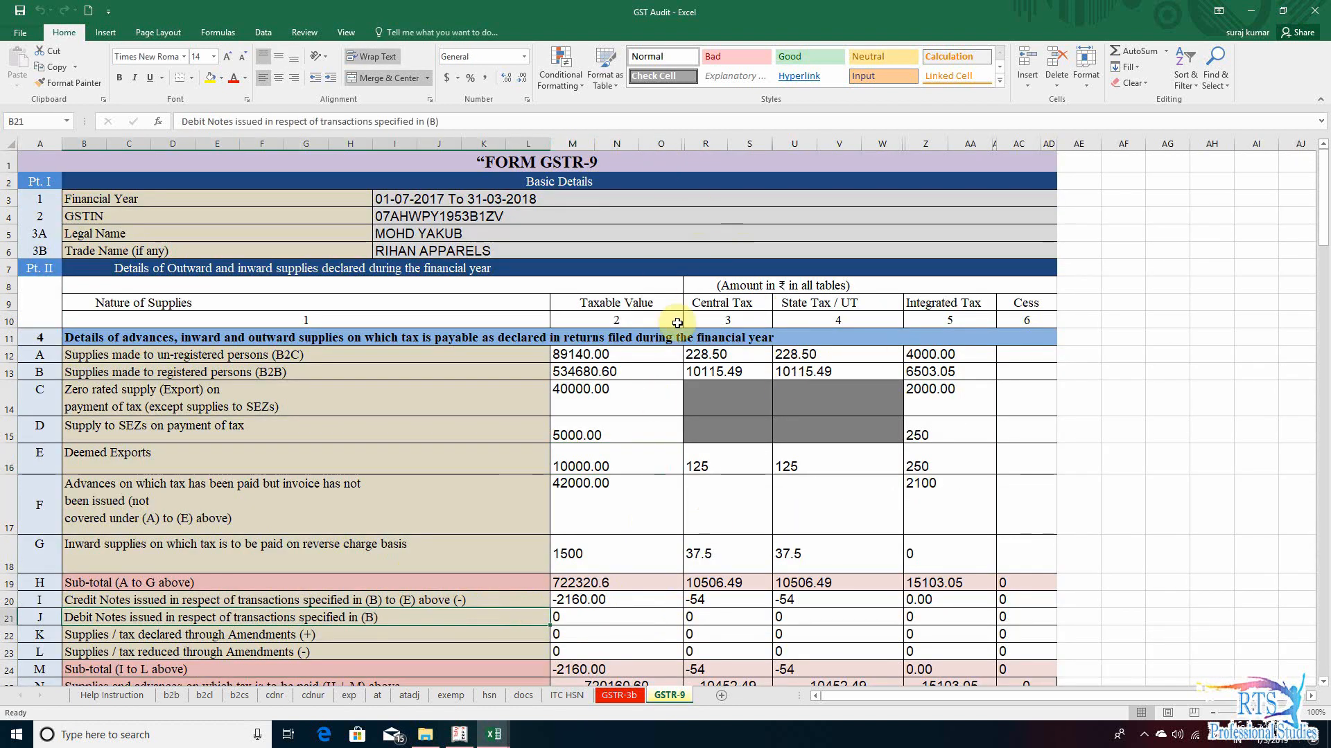
- Add a blank worksheet to the GST Audit workbook and copy the entire form from the GSTR-9C workbook
click(722, 696)
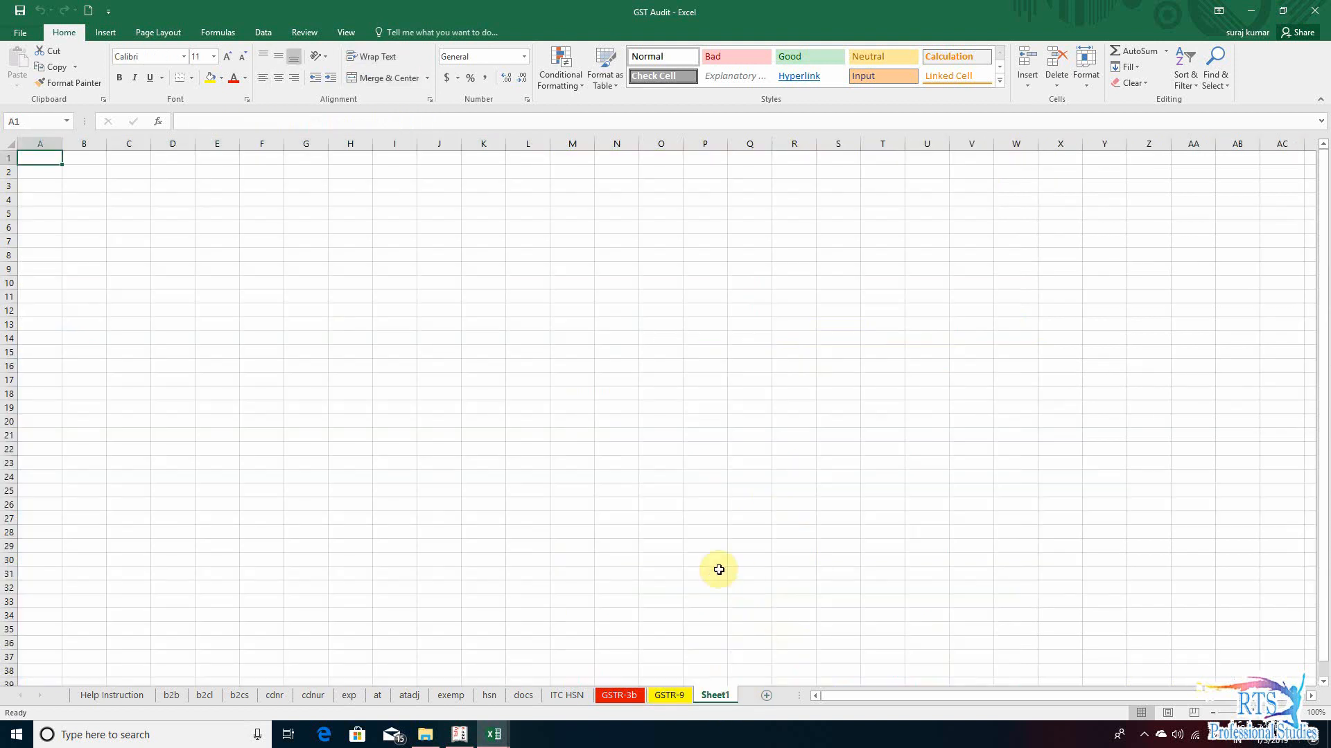
mouse_move(496, 734)
click(435, 686)
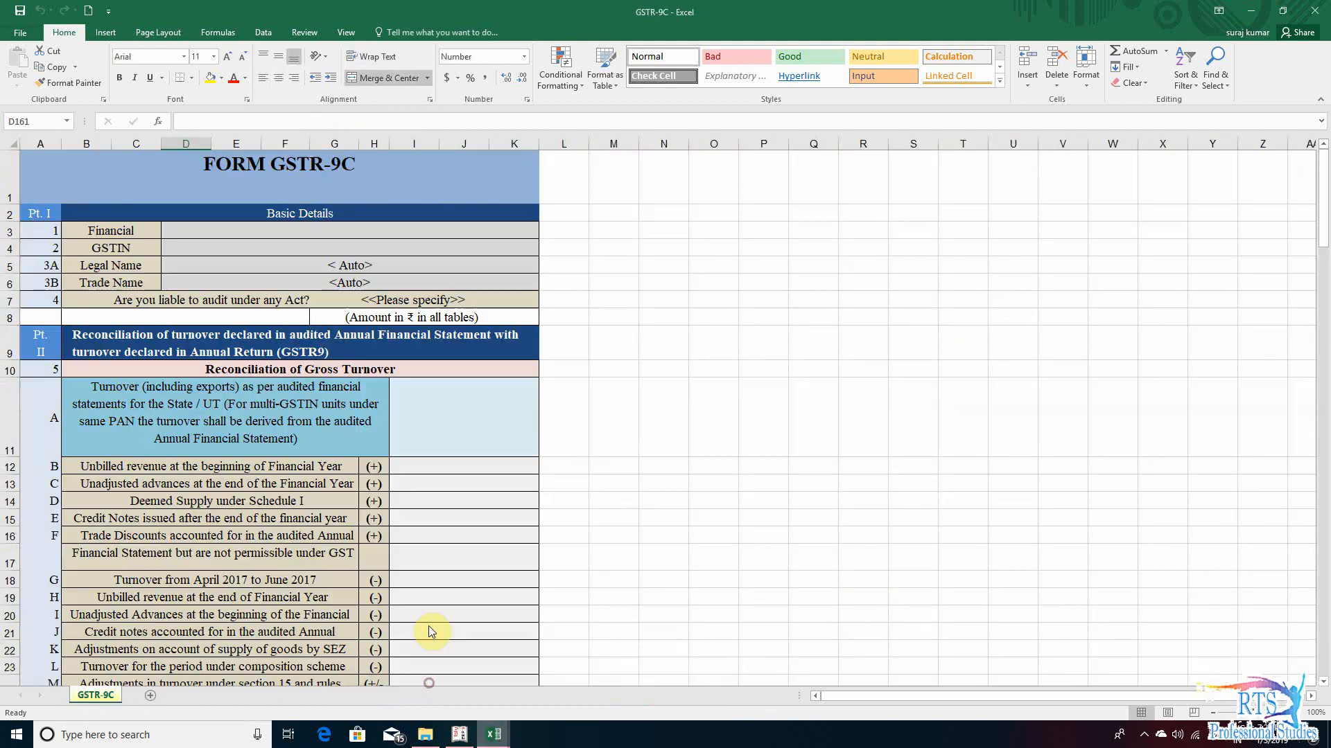
click(103, 165)
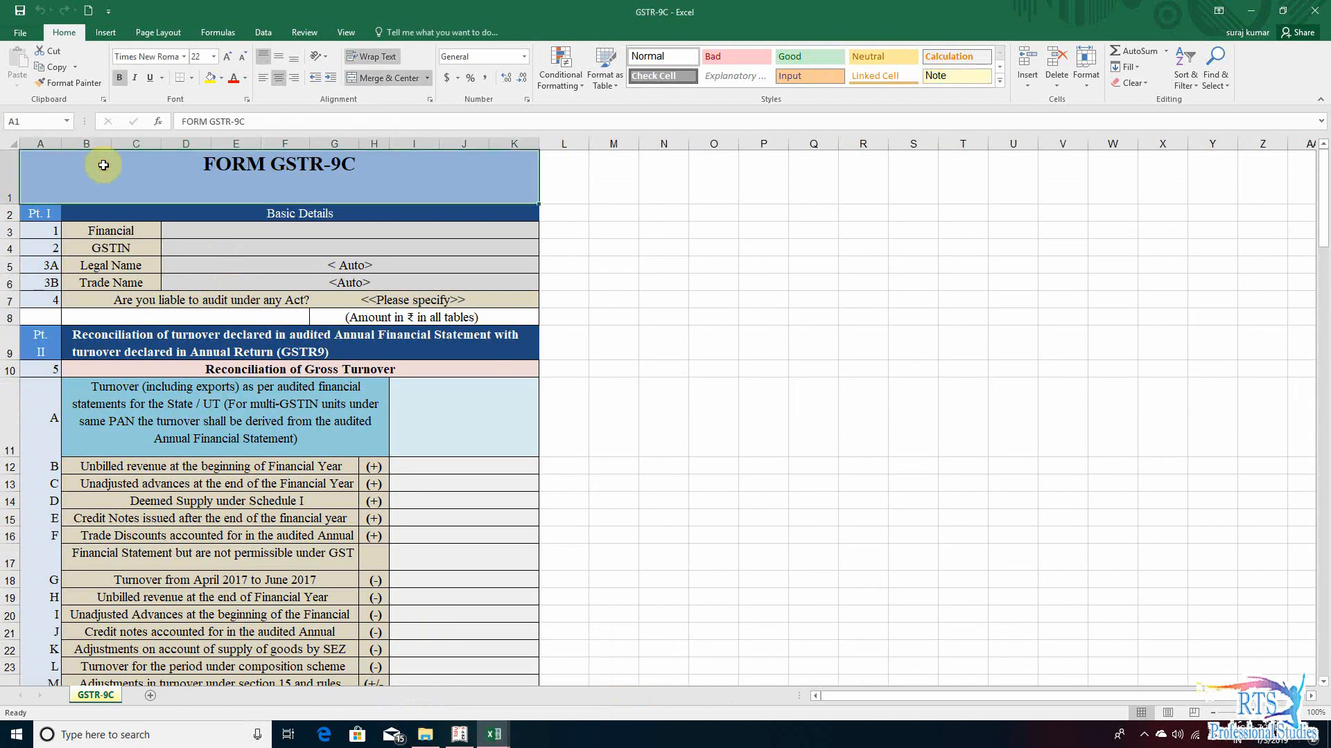
key(ctrl+shift+End)
key(ctrl+c)
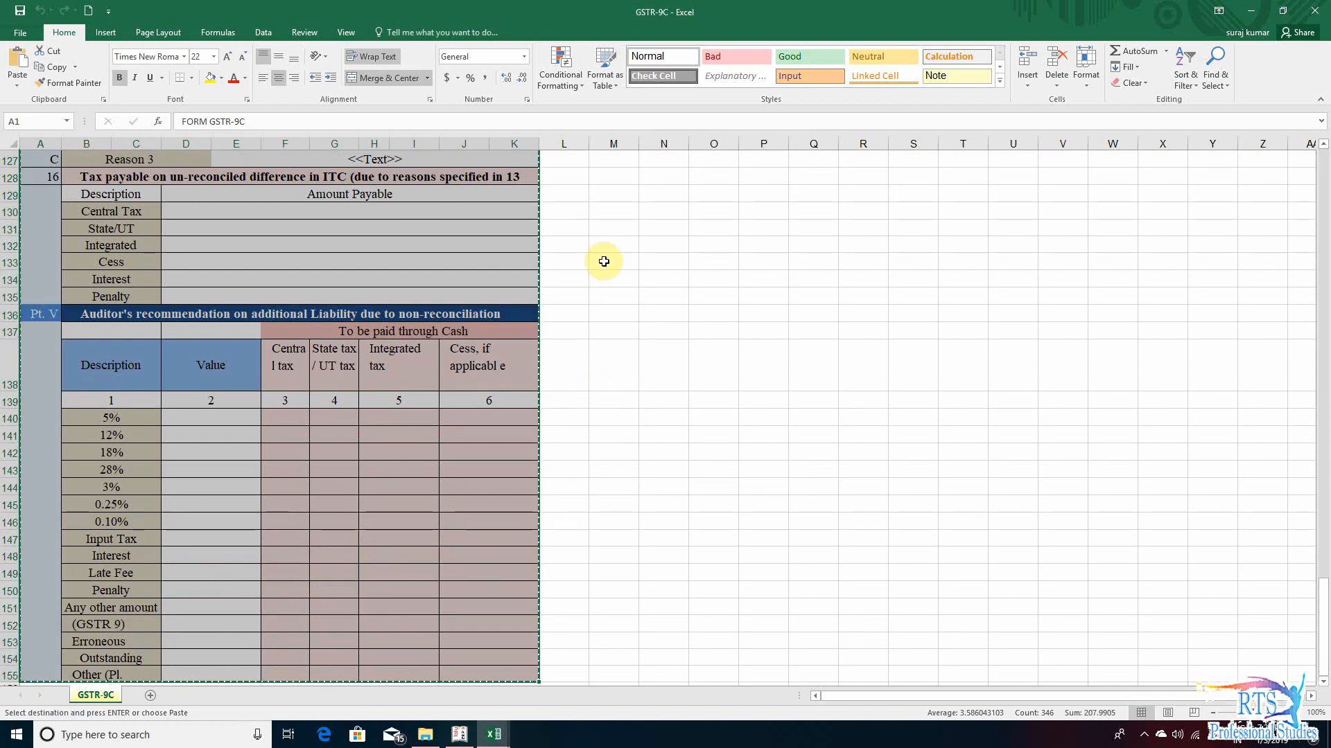
scroll(541, 359, up, 20)
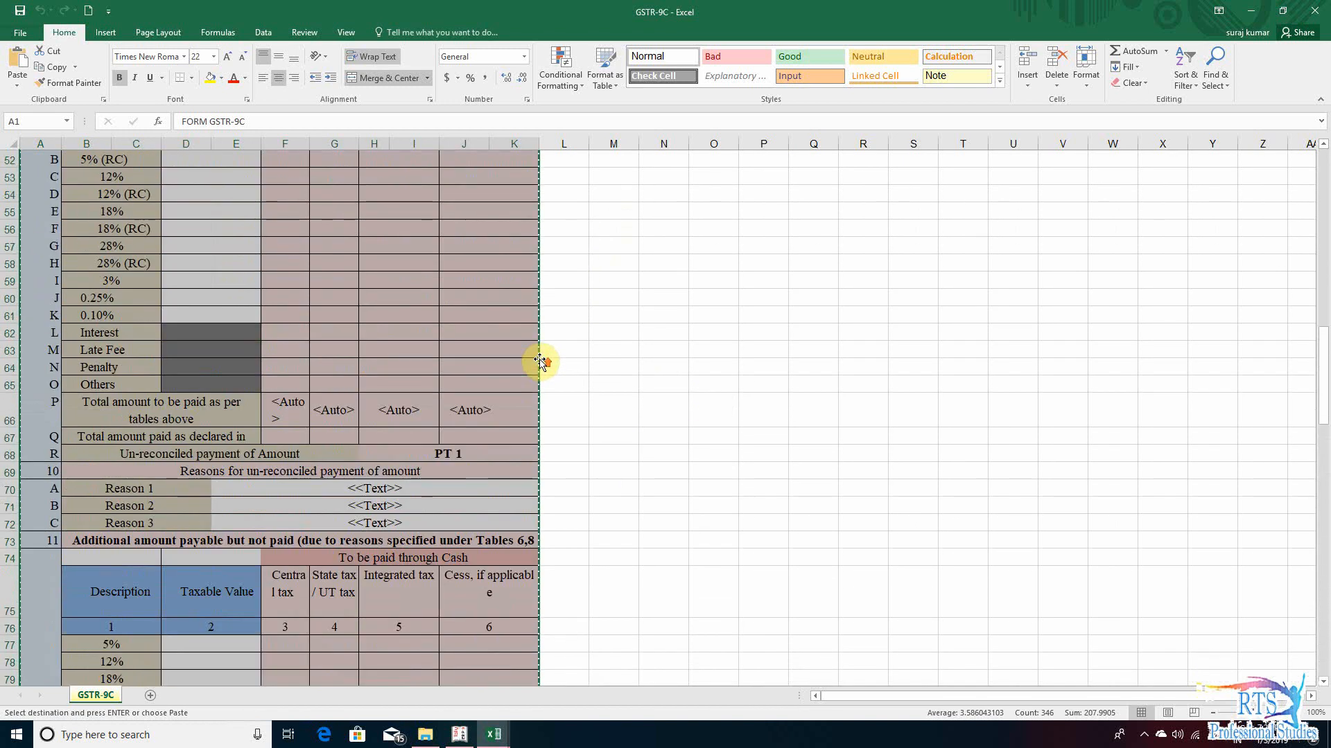
scroll(540, 361, up, 17)
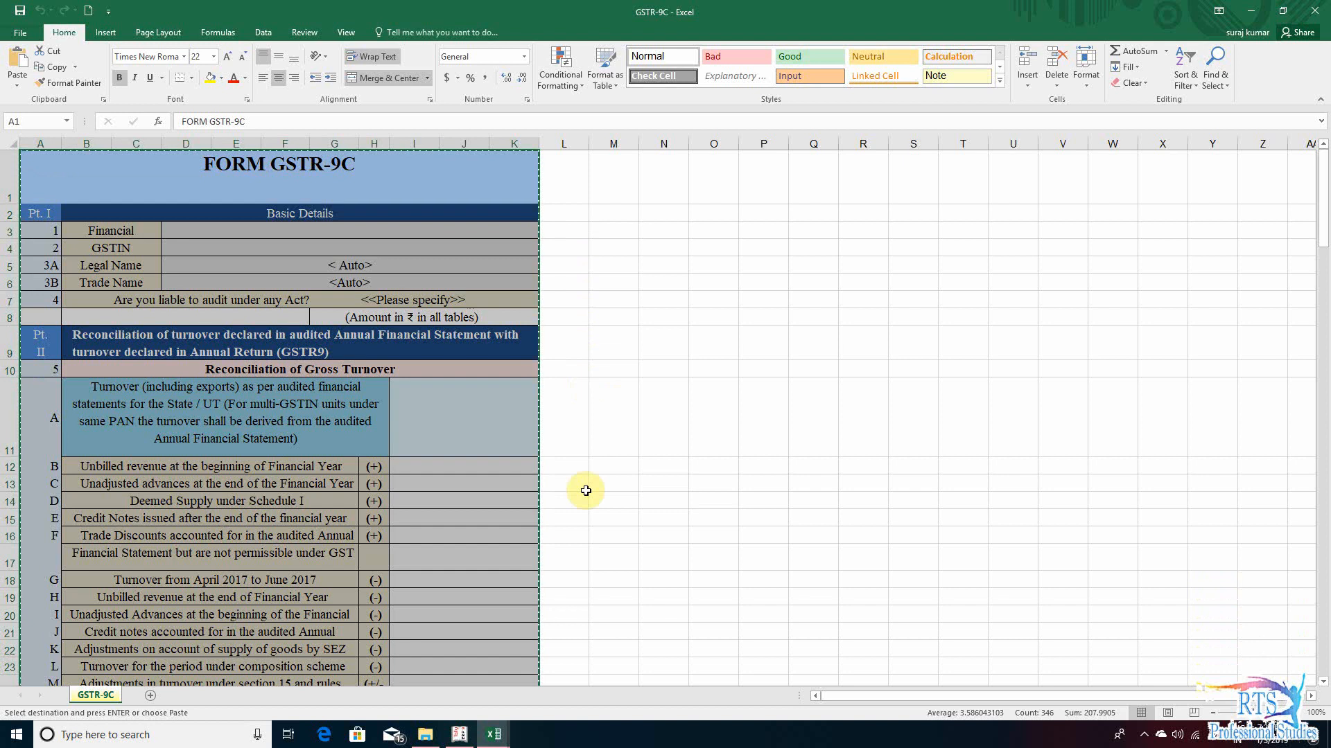
- Paste the copied GSTR-9C form into the new GST Audit worksheet, starting at cell A1
mouse_move(494, 735)
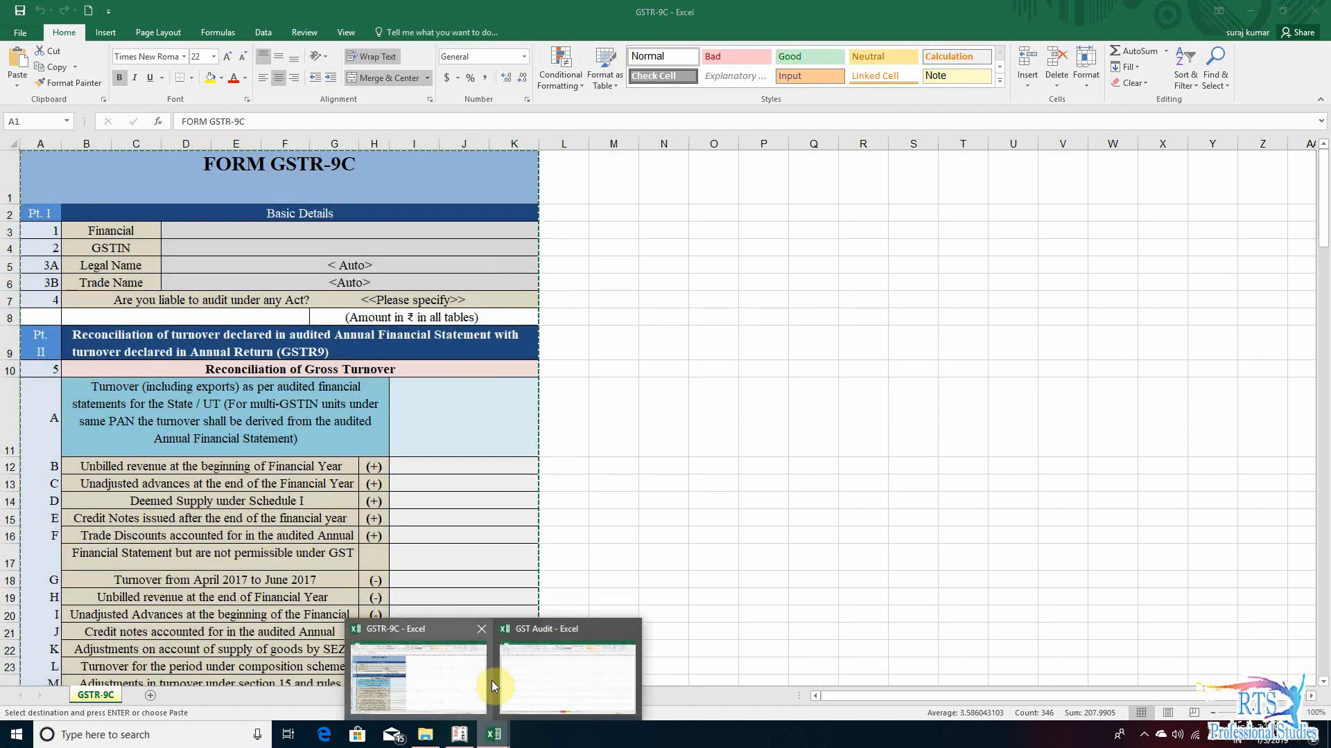
click(579, 675)
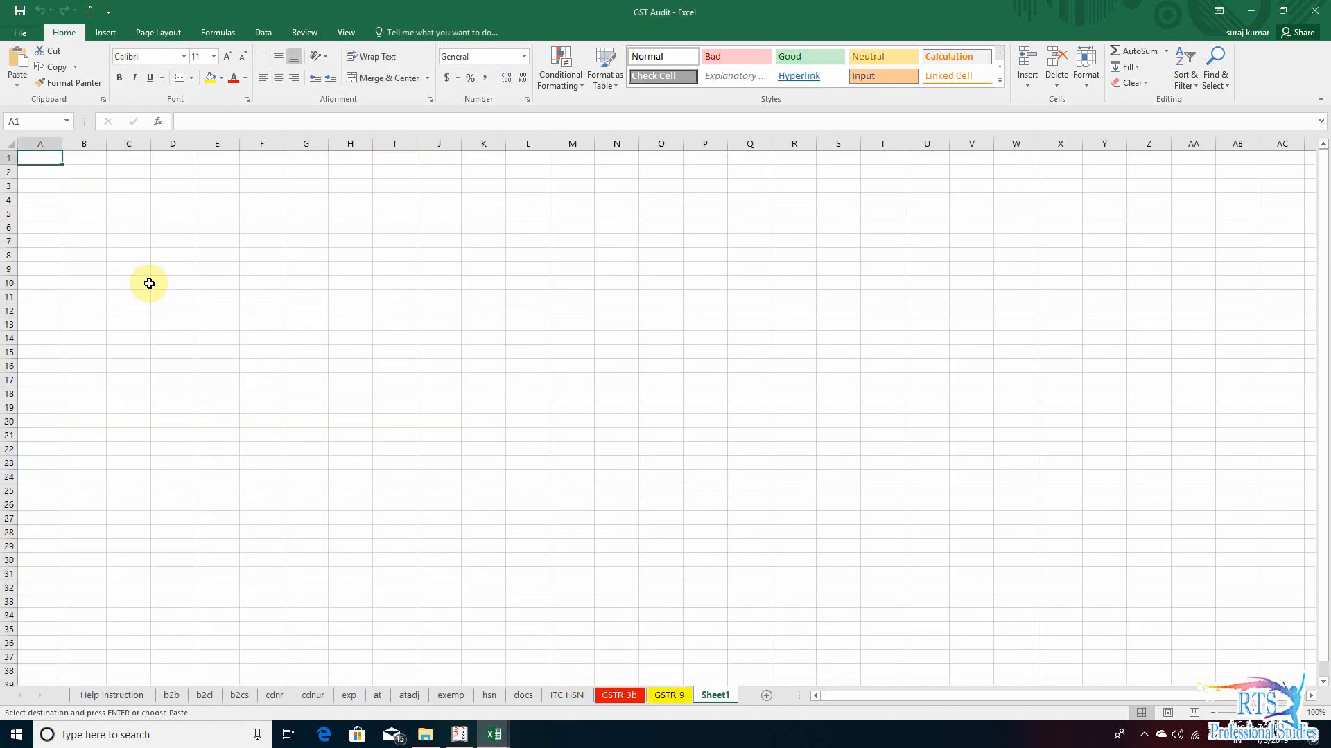
key(ctrl+v)
click(587, 313)
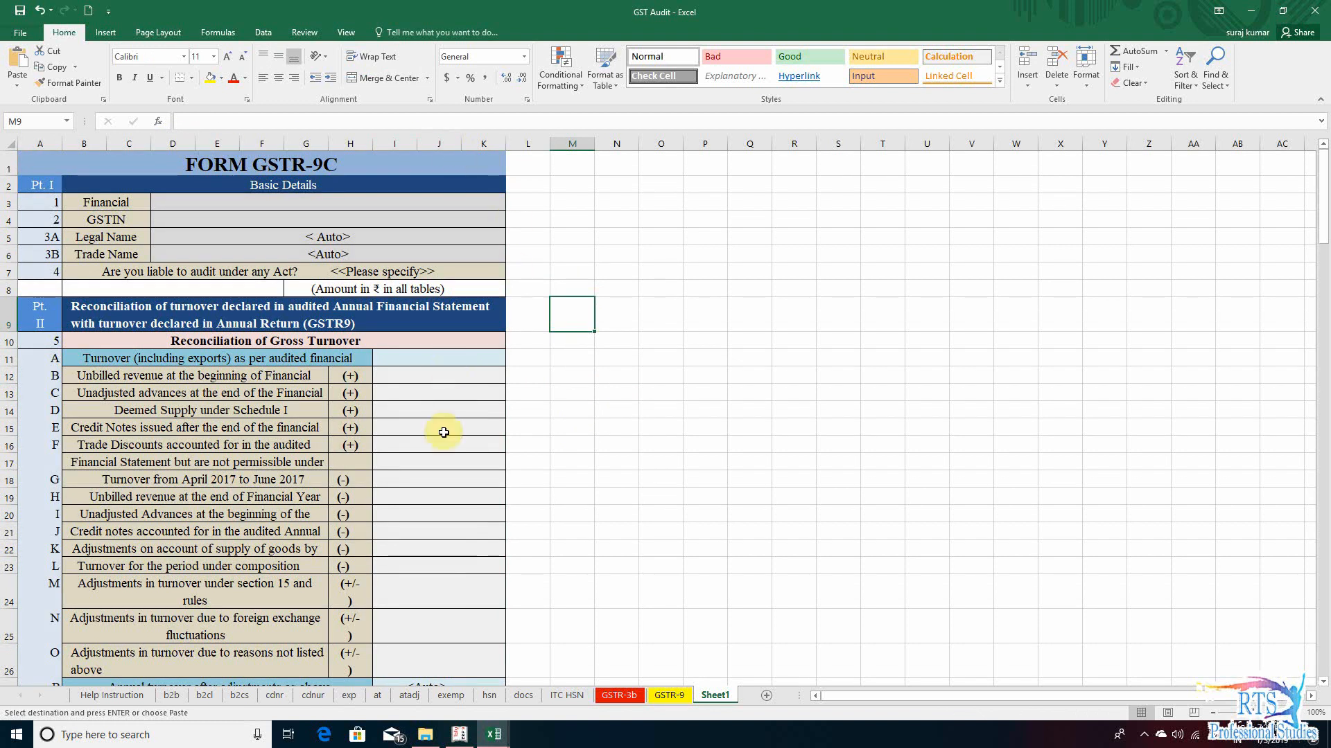
click(470, 447)
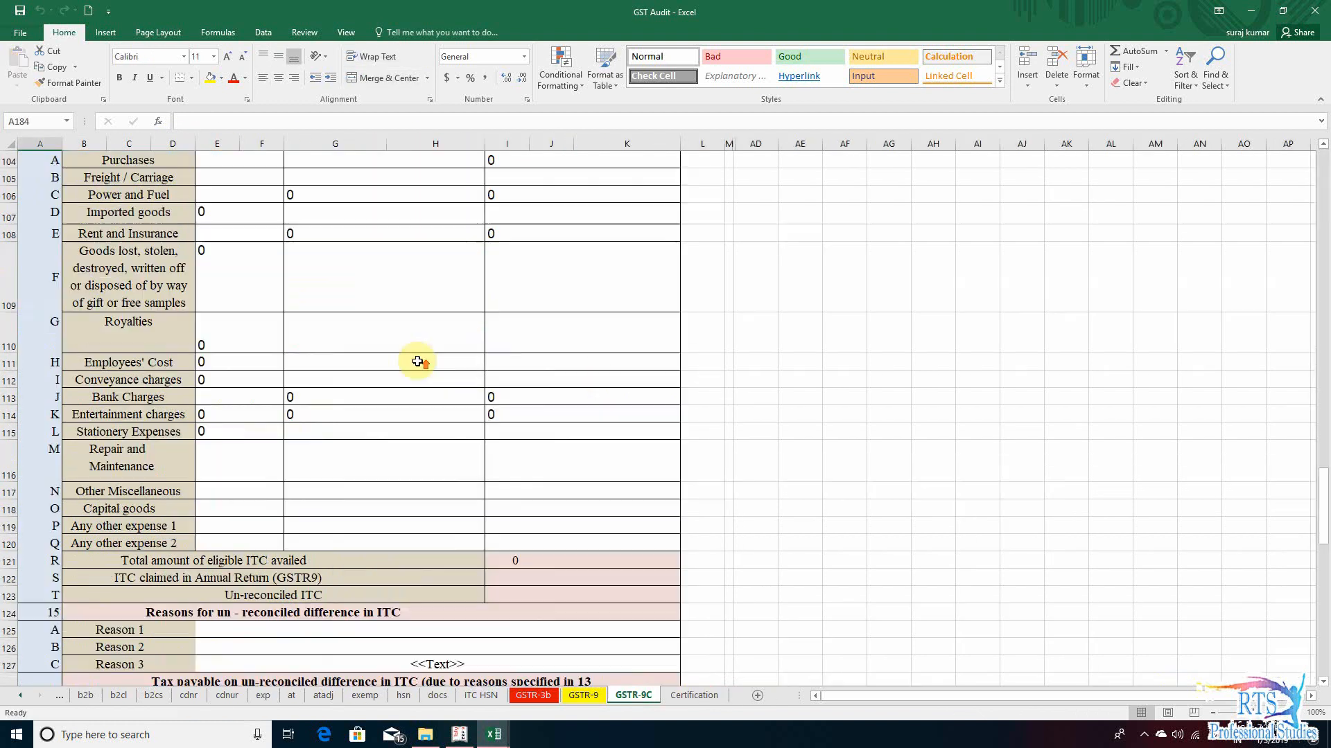
- Review the GSTR-9C sheet through to the Verification by Auditor and Verification of registered person declarations
scroll(425, 359, up, 20)
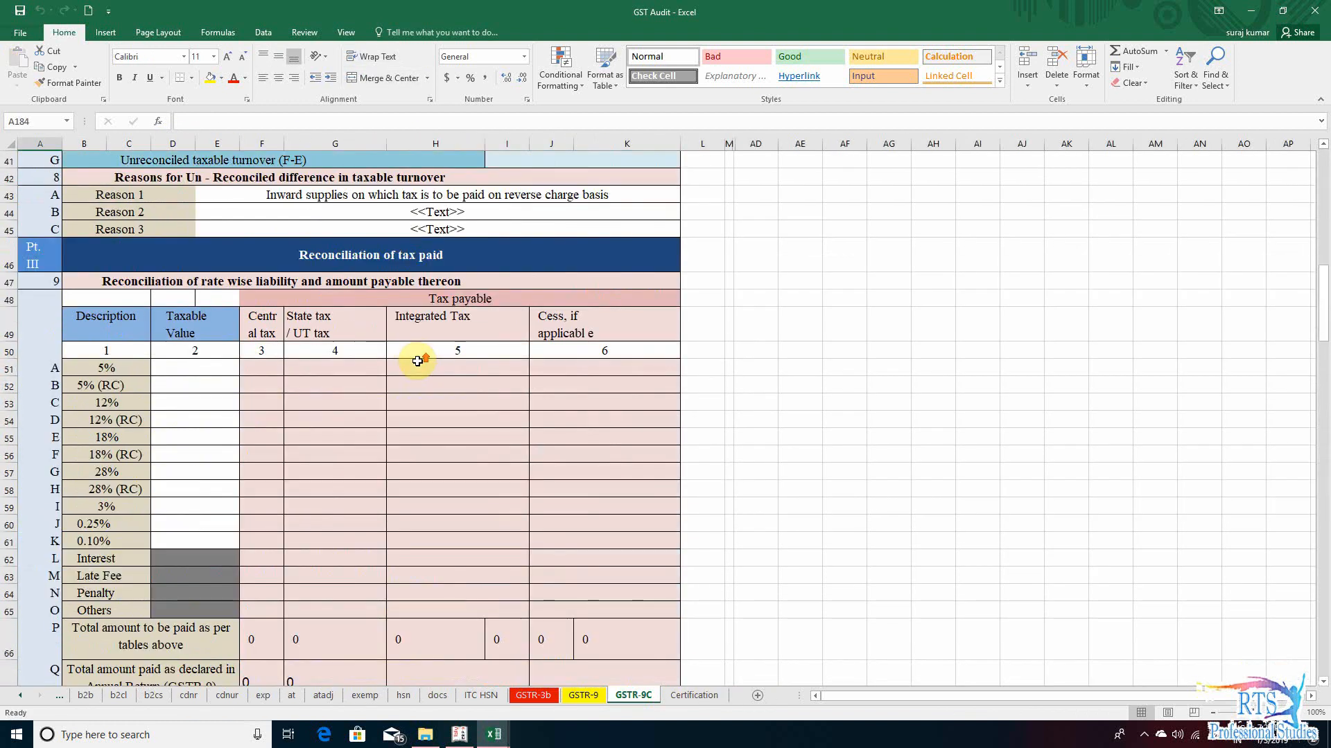
scroll(600, 336, down, 15)
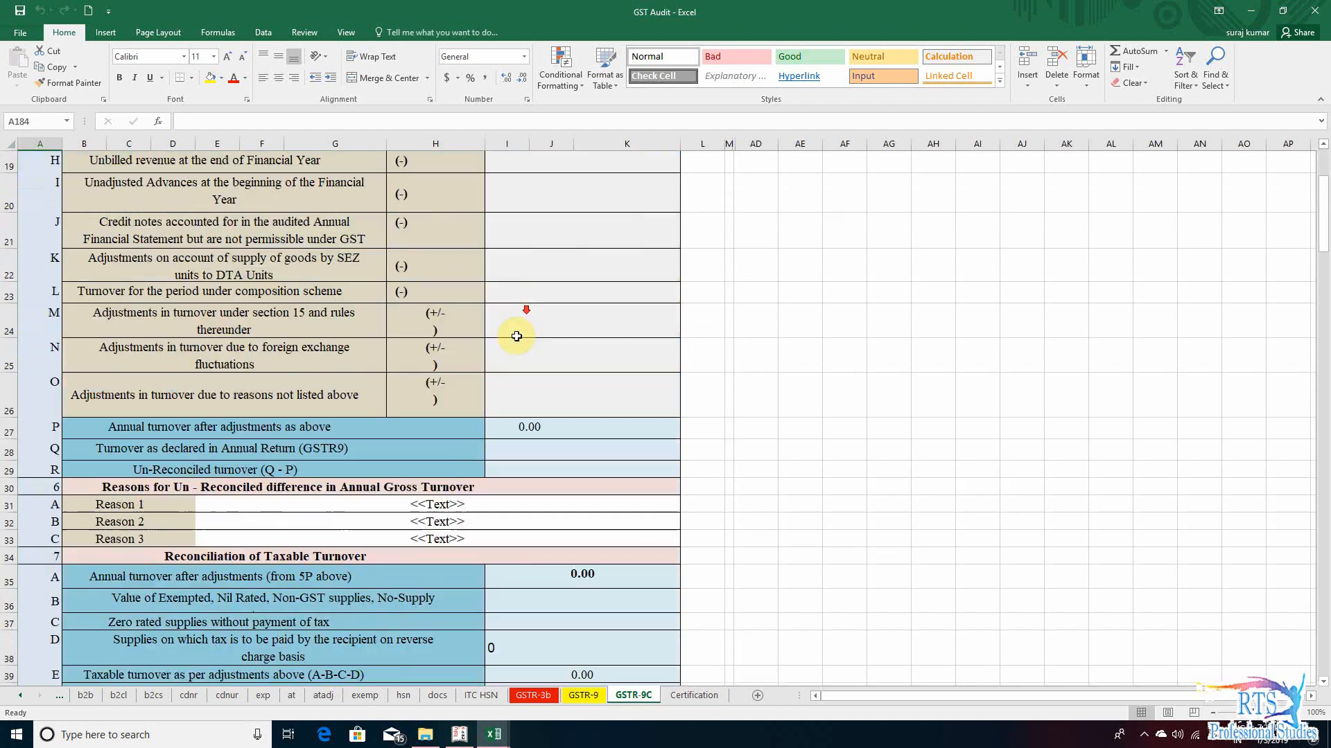
scroll(547, 337, down, 20)
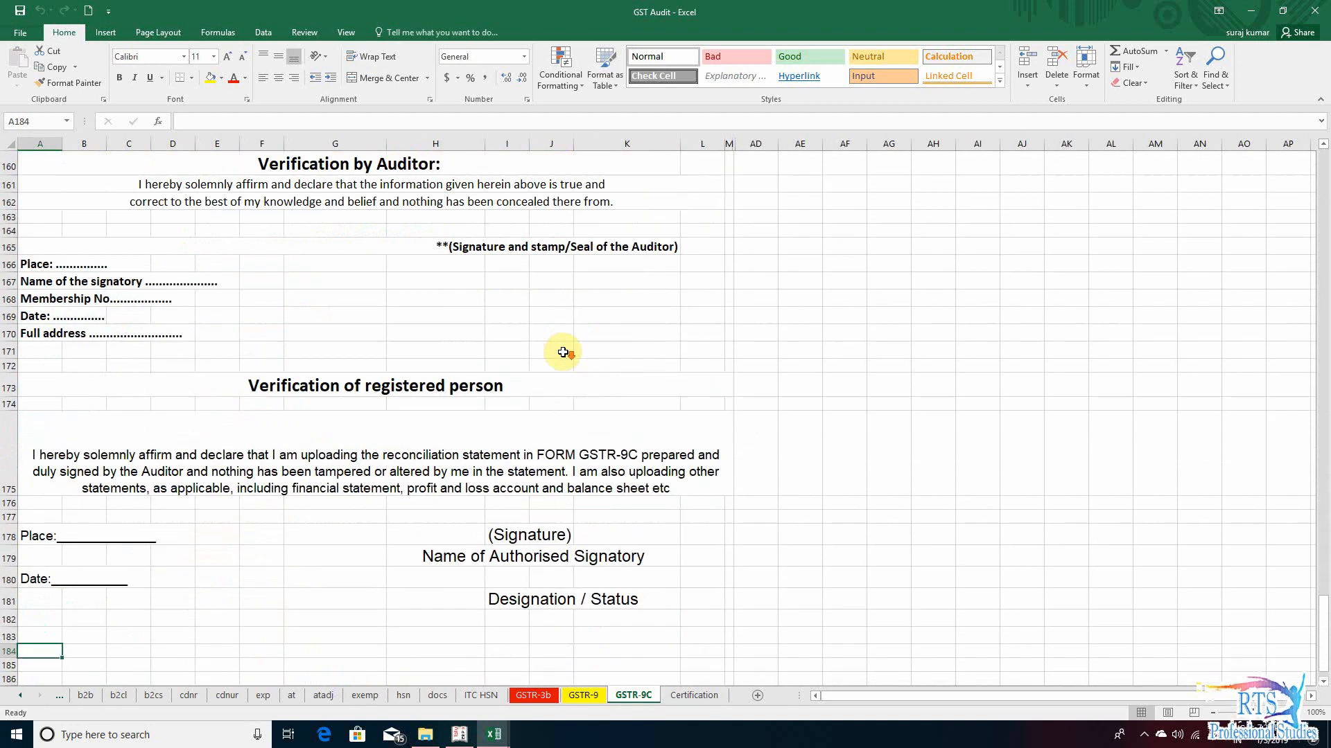
scroll(407, 327, up, 5)
scroll(412, 360, up, 3)
scroll(484, 461, down, 4)
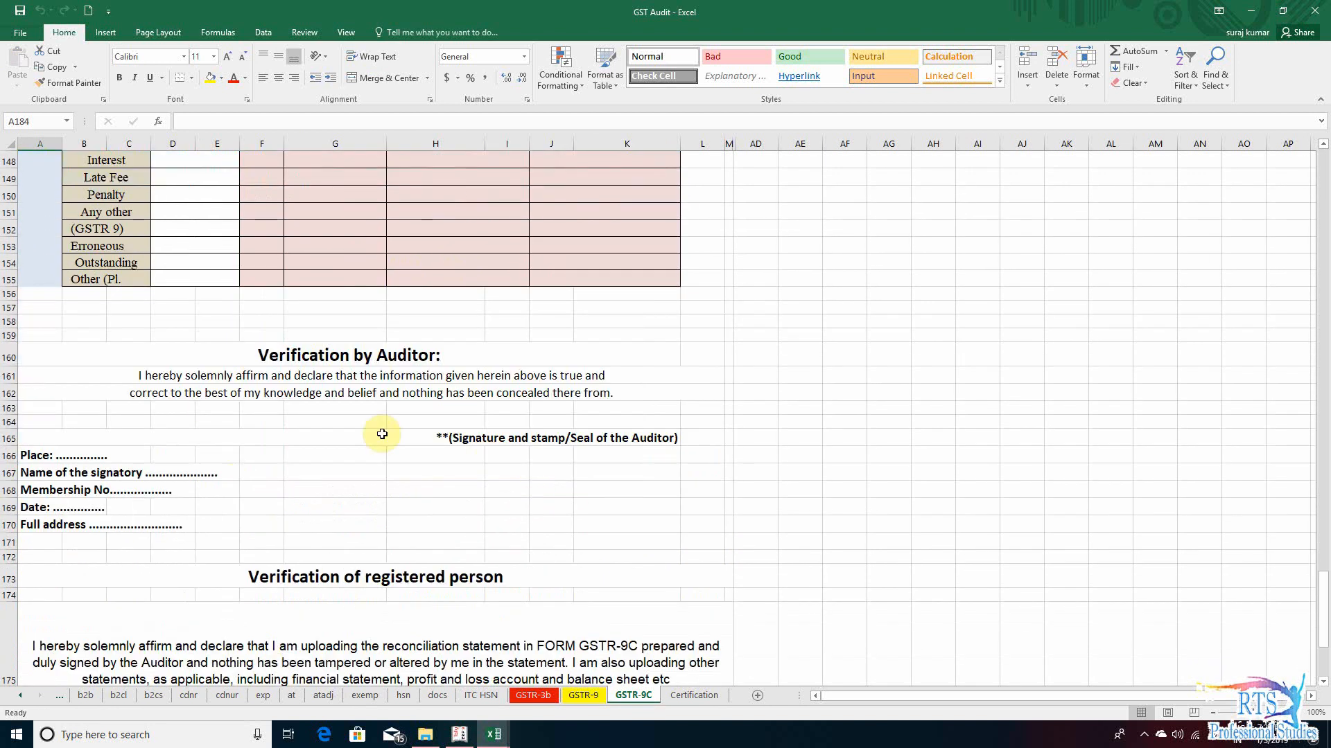
scroll(517, 490, down, 5)
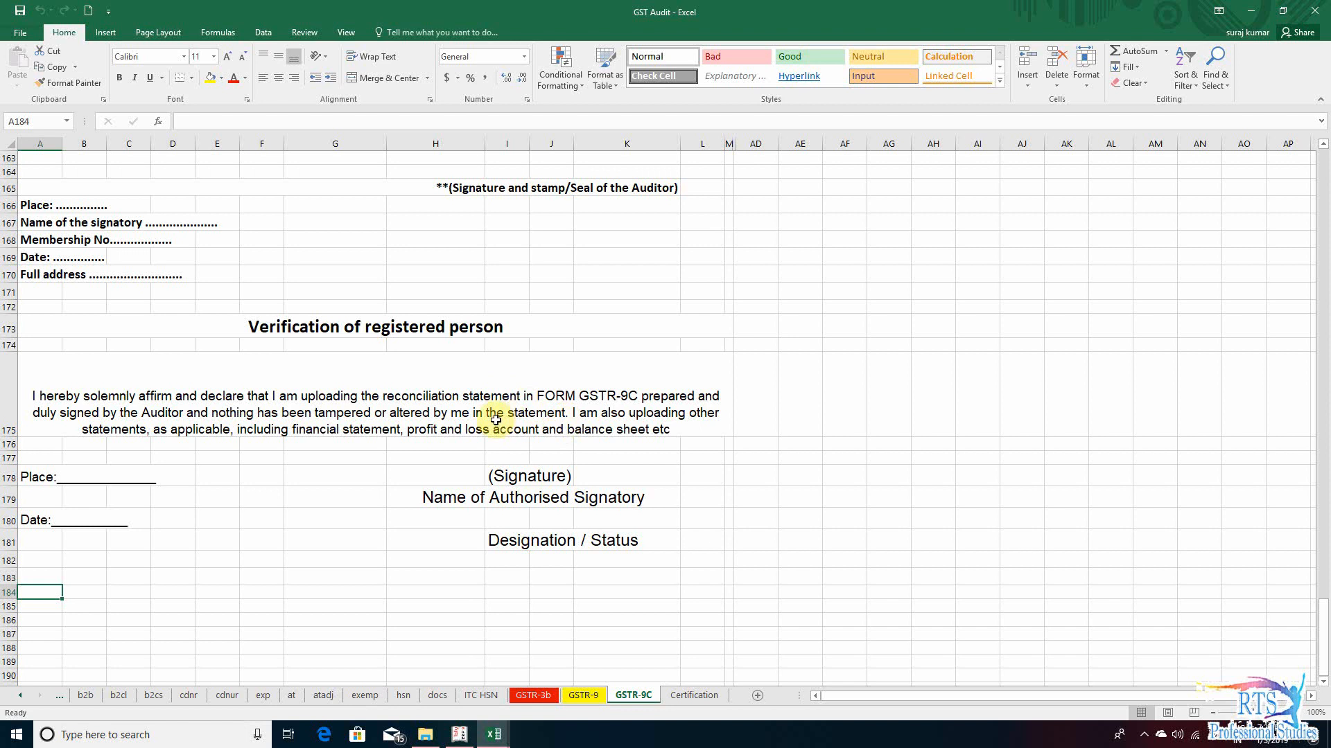
click(566, 421)
click(382, 506)
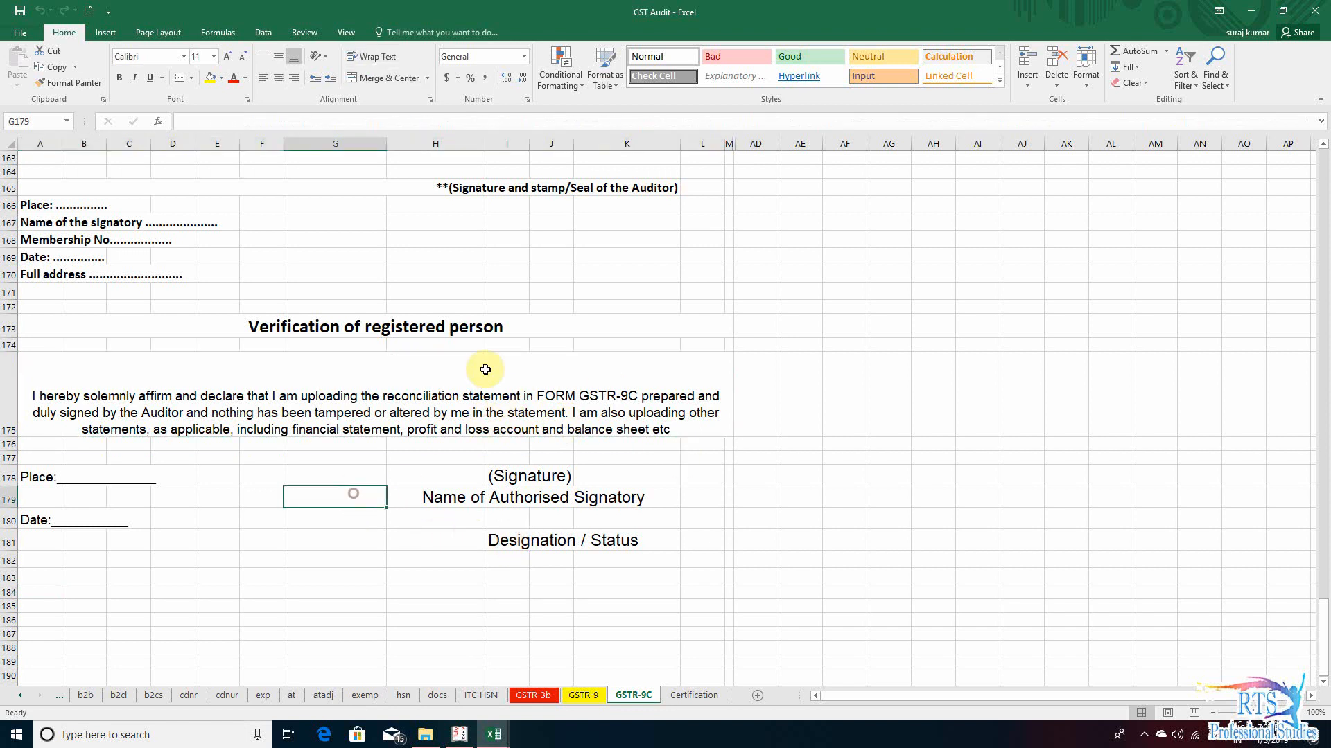
click(327, 404)
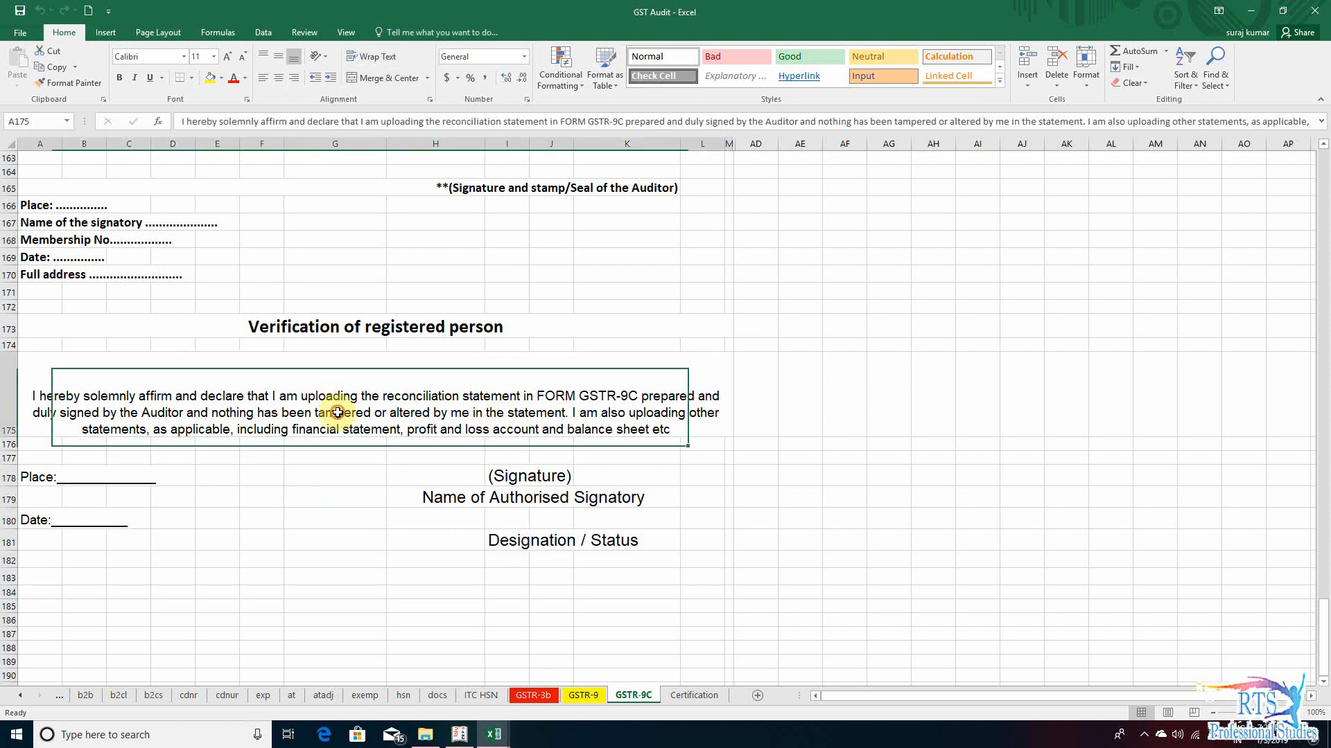
scroll(450, 398, up, 5)
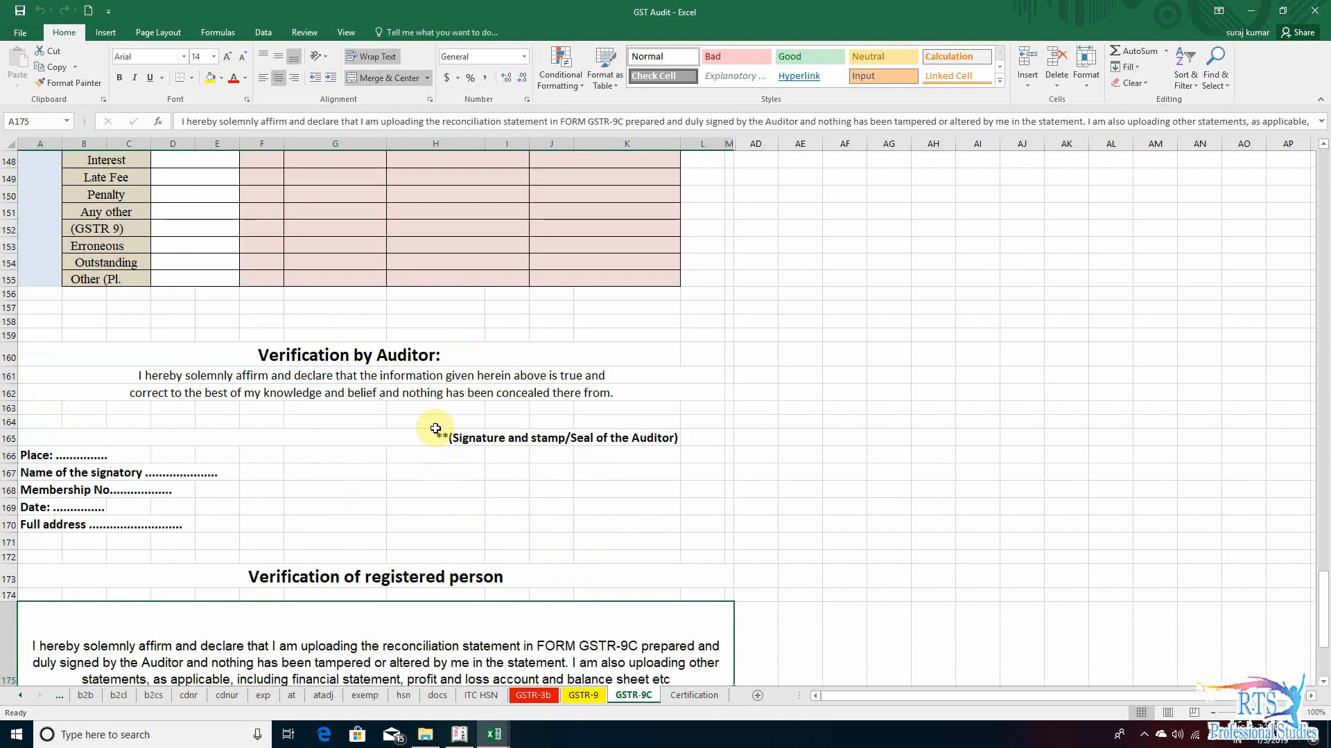
click(387, 376)
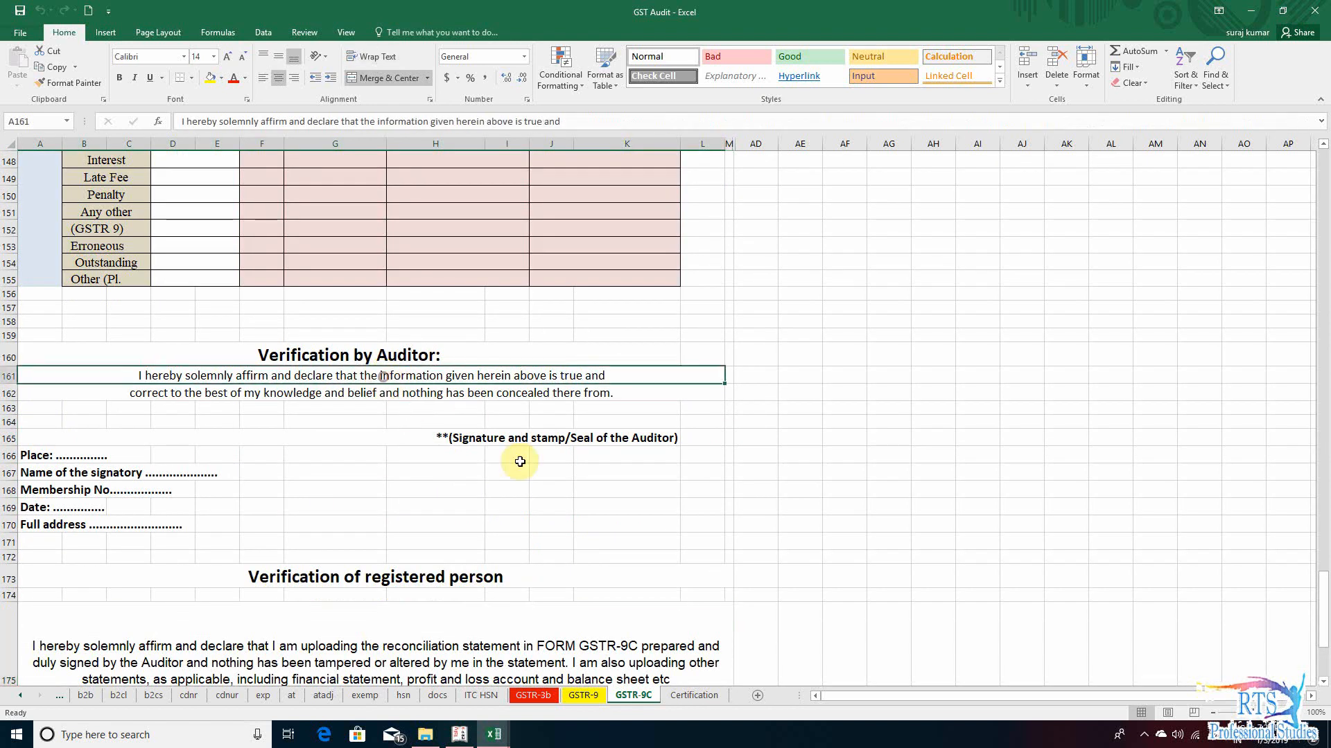
- Examine the Certification sheet and return to the beginning of the GSTR-9C sheet
click(693, 695)
scroll(573, 395, up, 5)
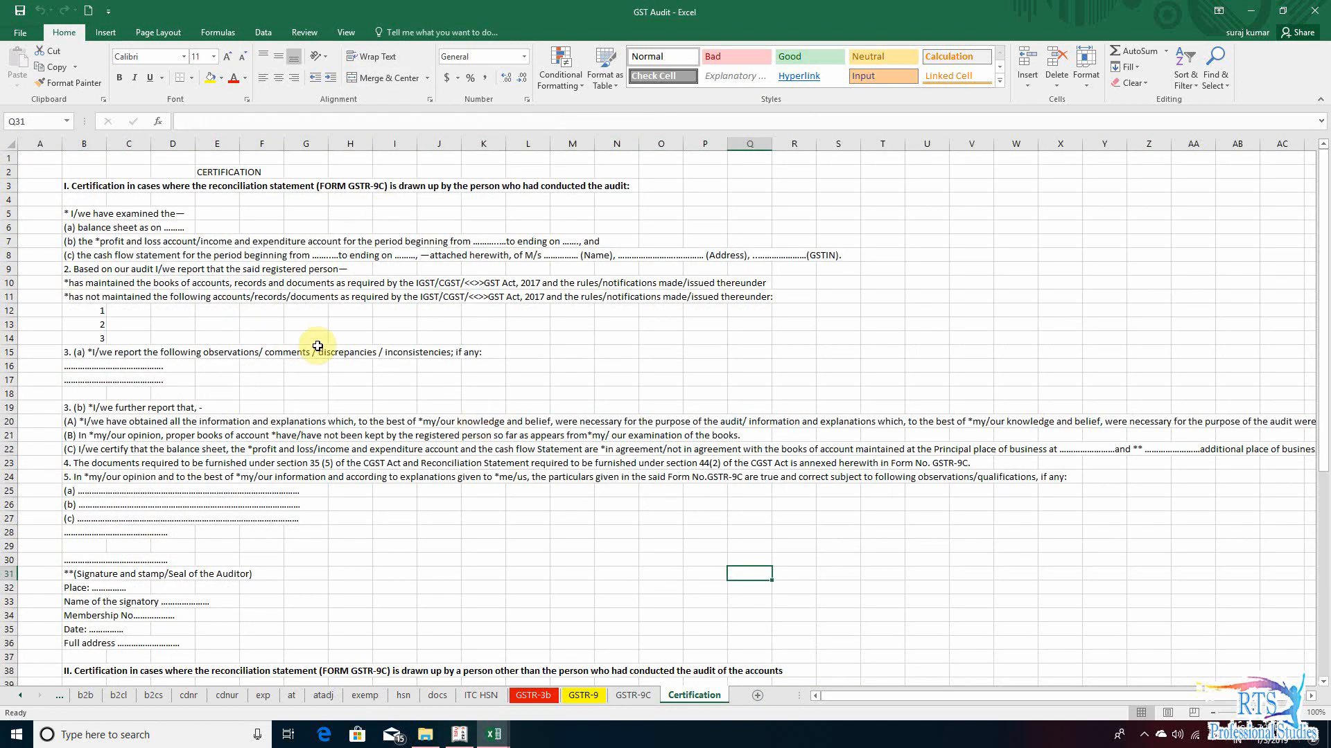
click(627, 695)
scroll(677, 565, up, 10)
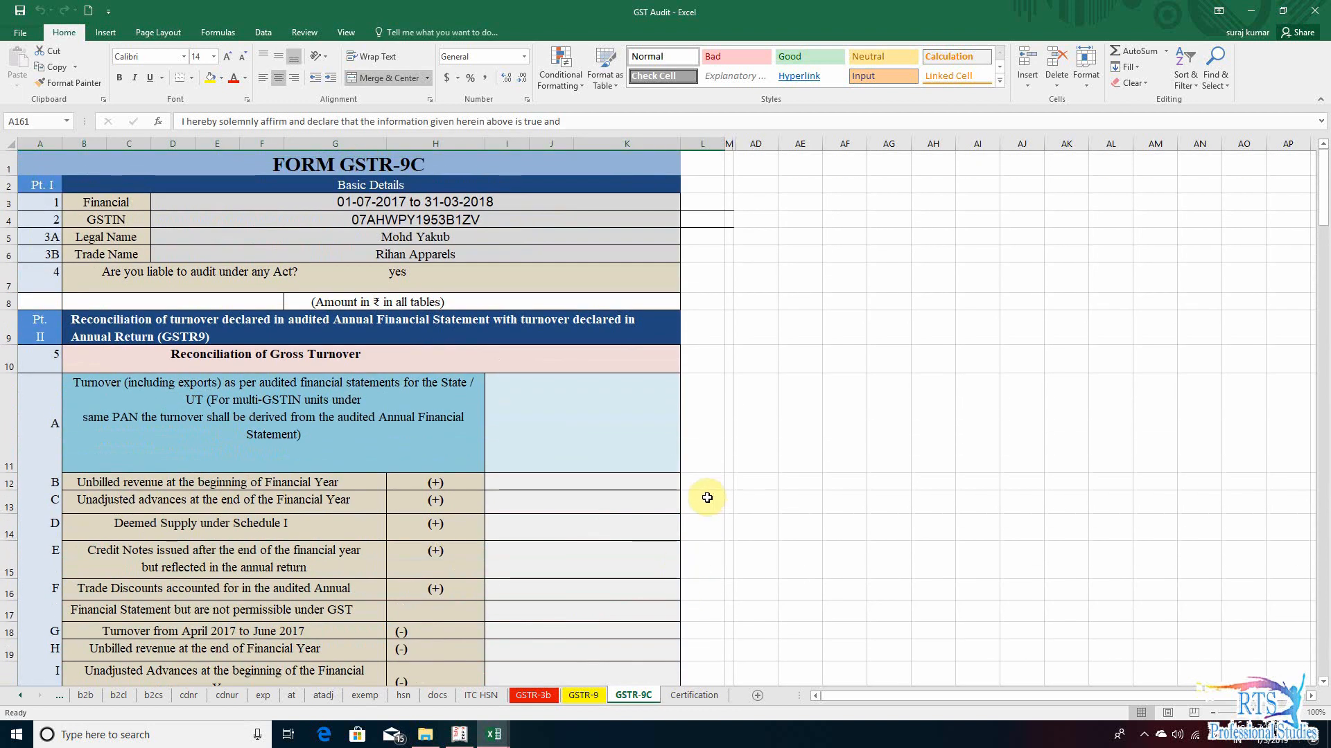
click(711, 701)
click(636, 700)
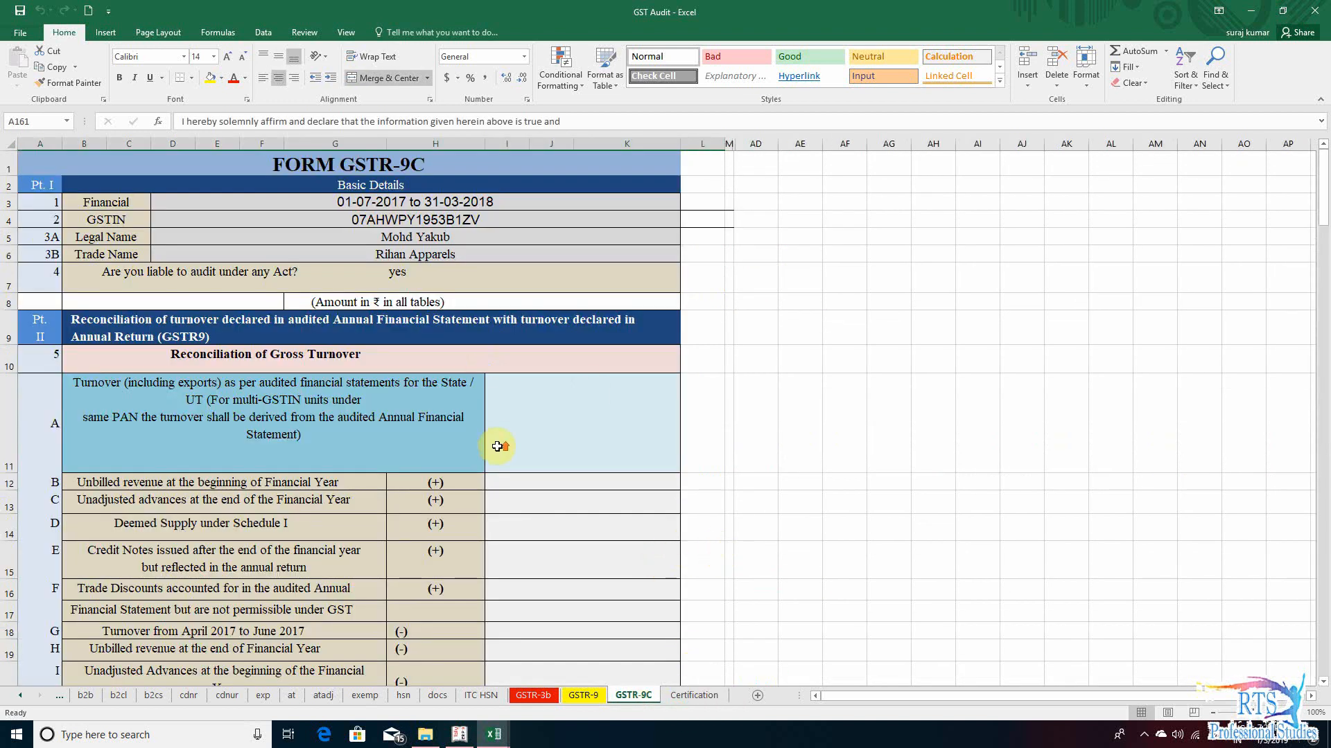
click(19, 697)
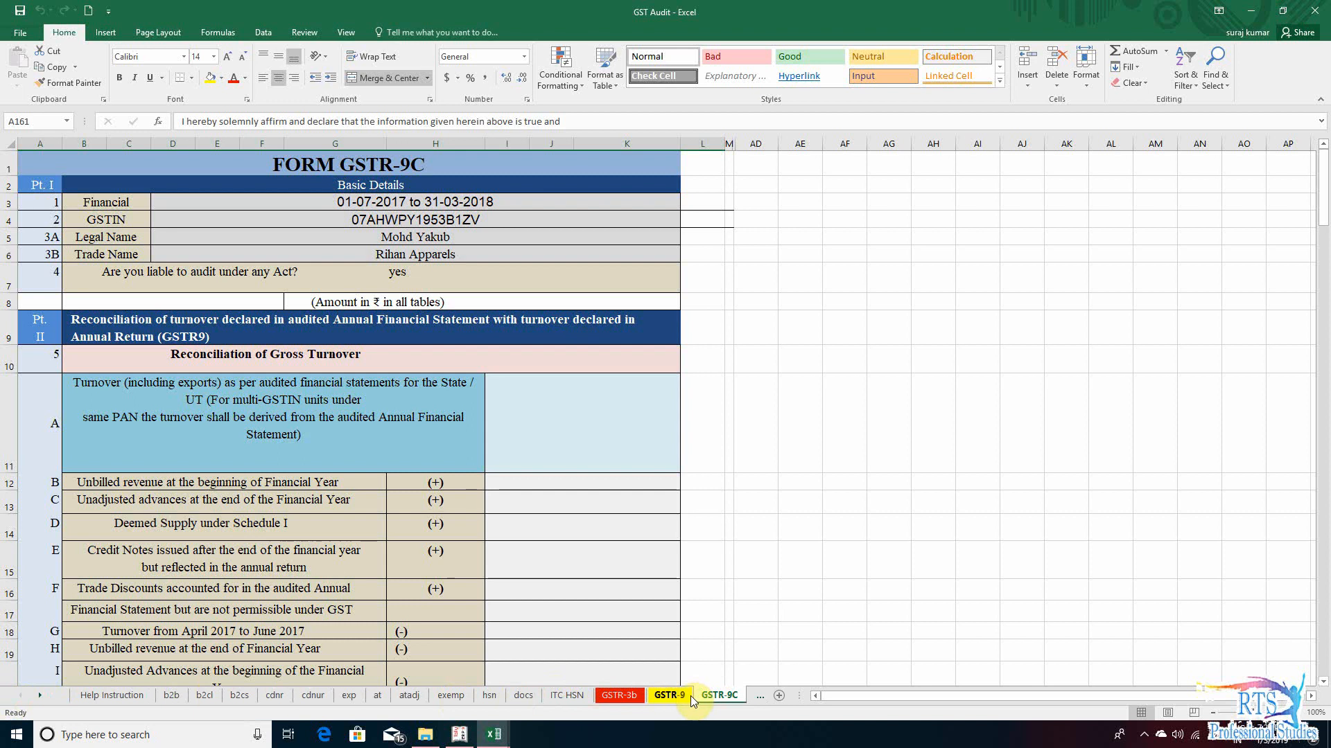
click(40, 697)
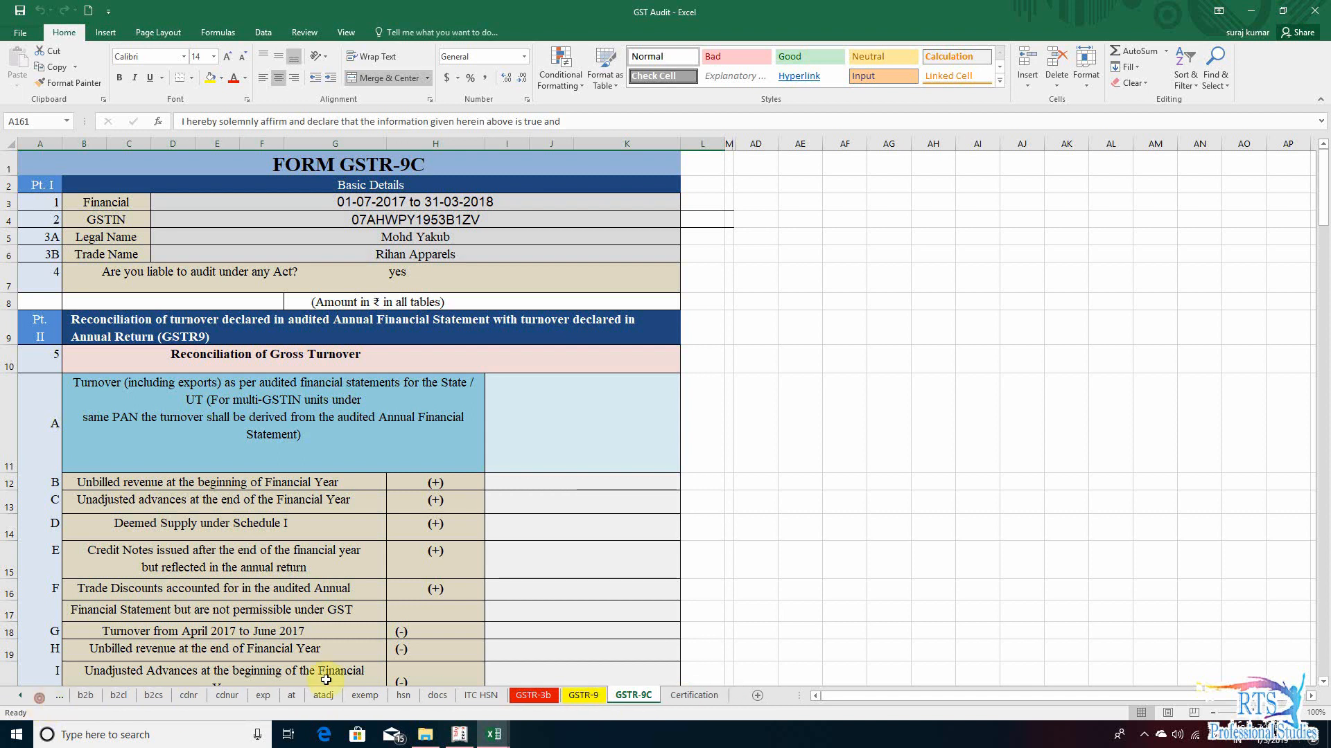
- Check the Part I basic details on the GSTR-9C sheet and the heading of the Part II turnover reconciliation
click(755, 480)
click(178, 222)
click(156, 201)
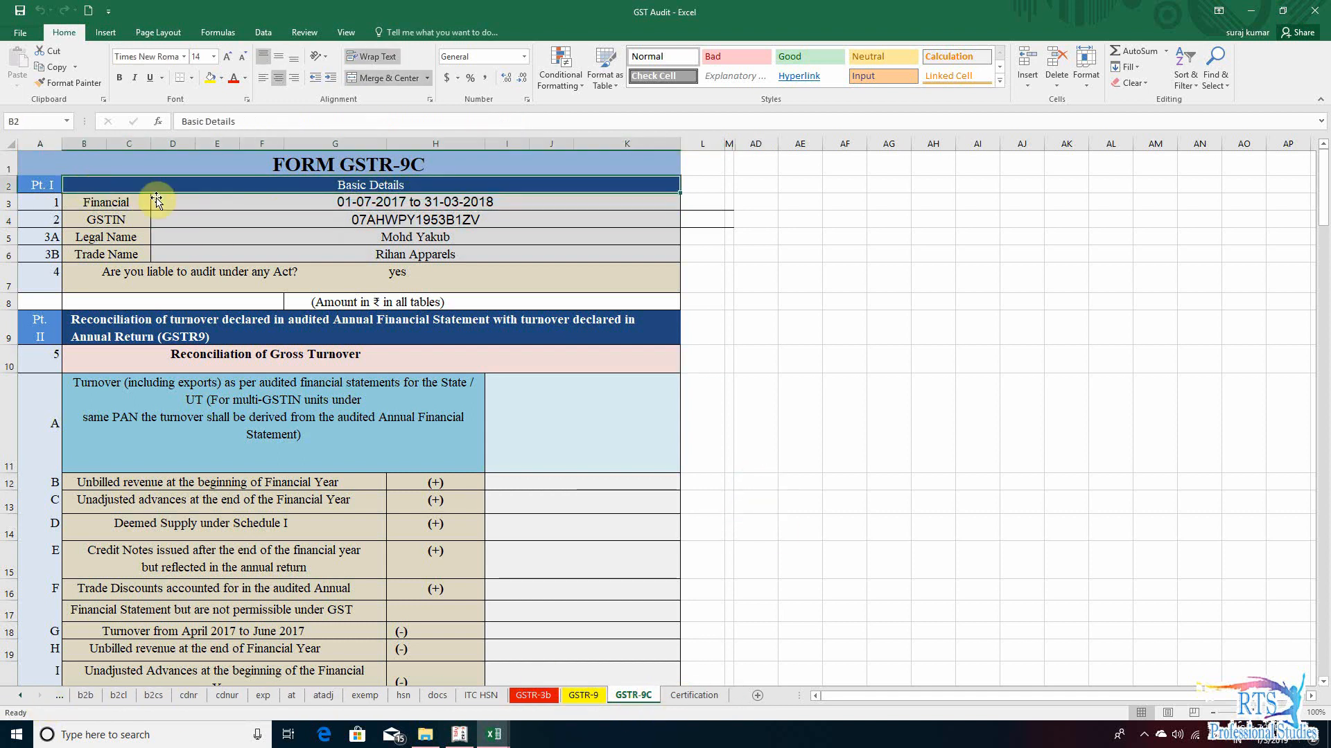
click(451, 254)
click(347, 336)
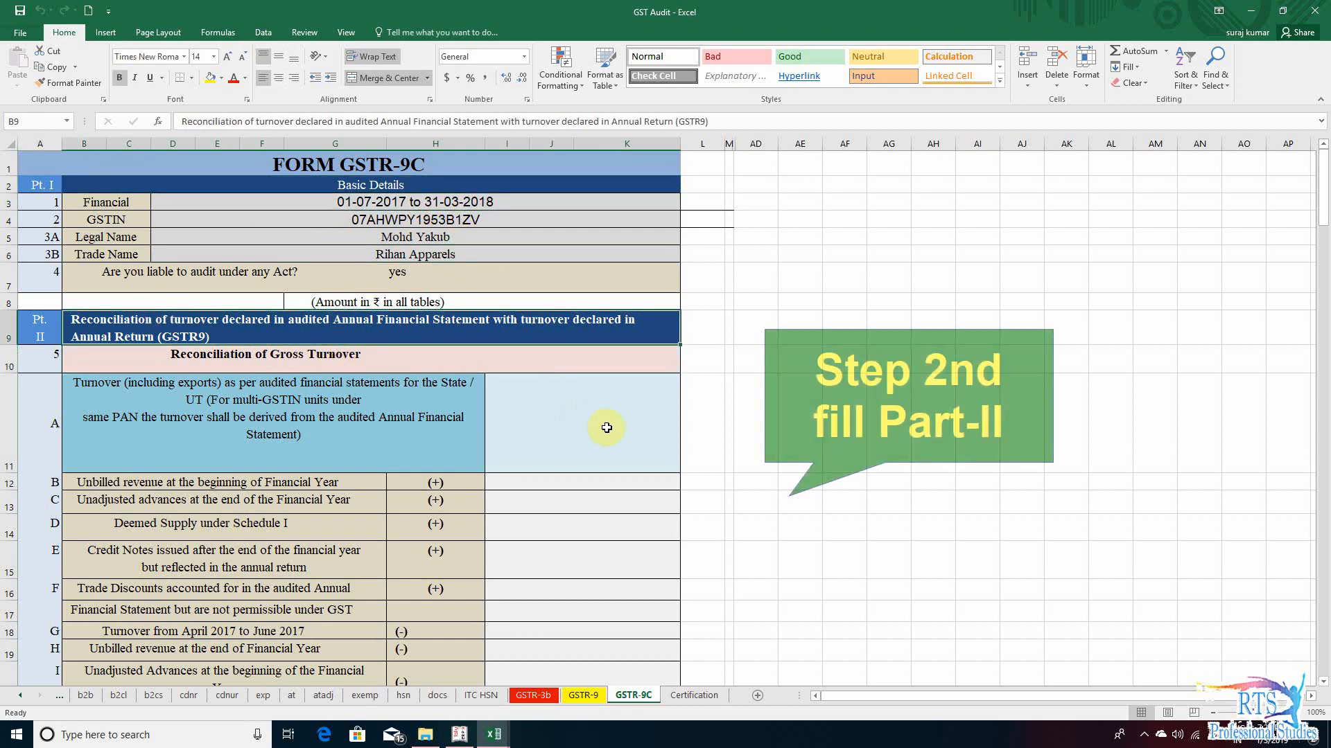
click(715, 393)
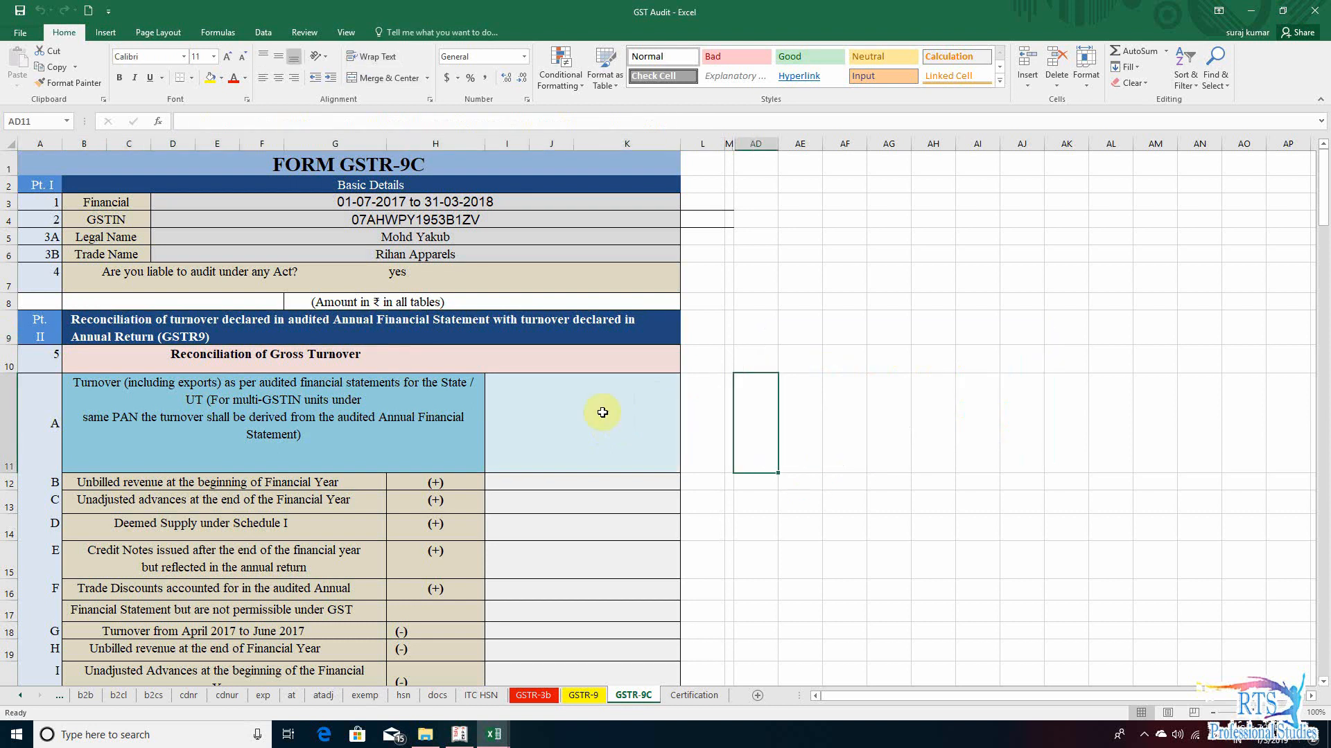
click(601, 412)
click(555, 354)
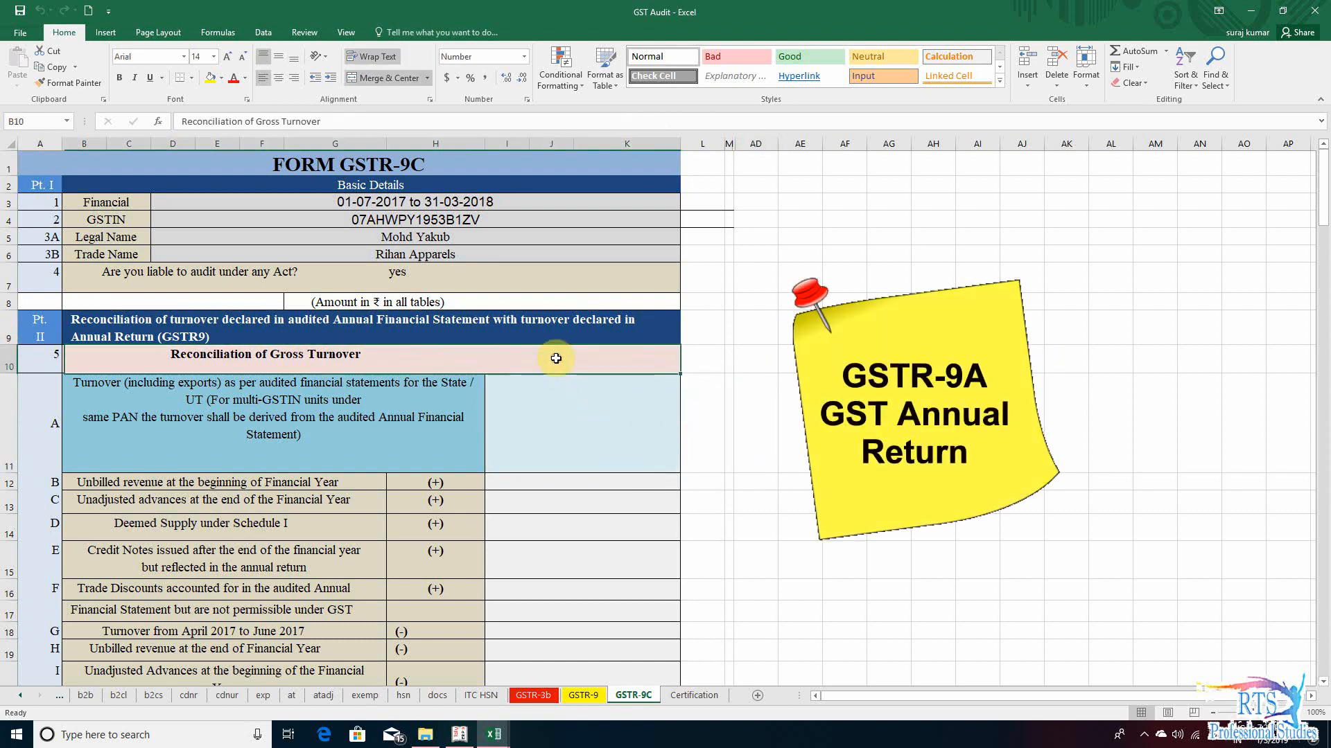
click(799, 397)
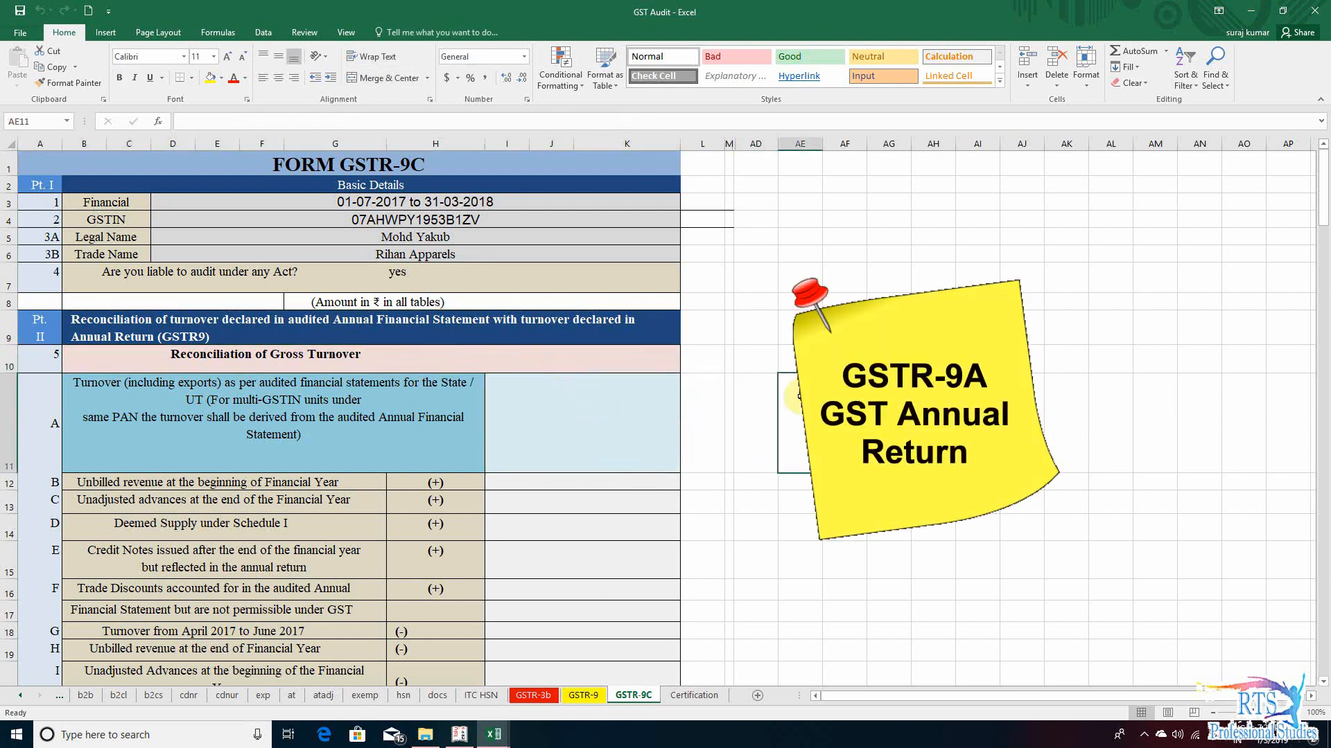
click(844, 416)
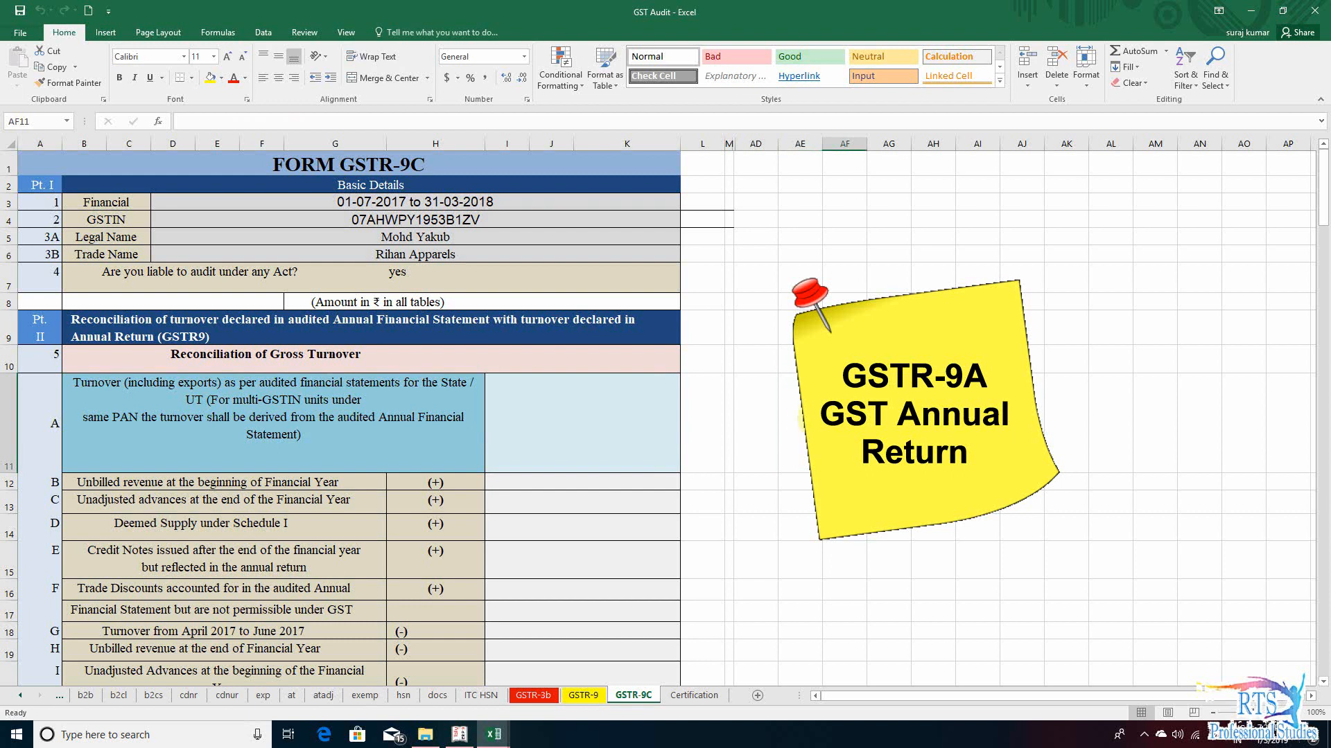
drag(801, 419, 1140, 414)
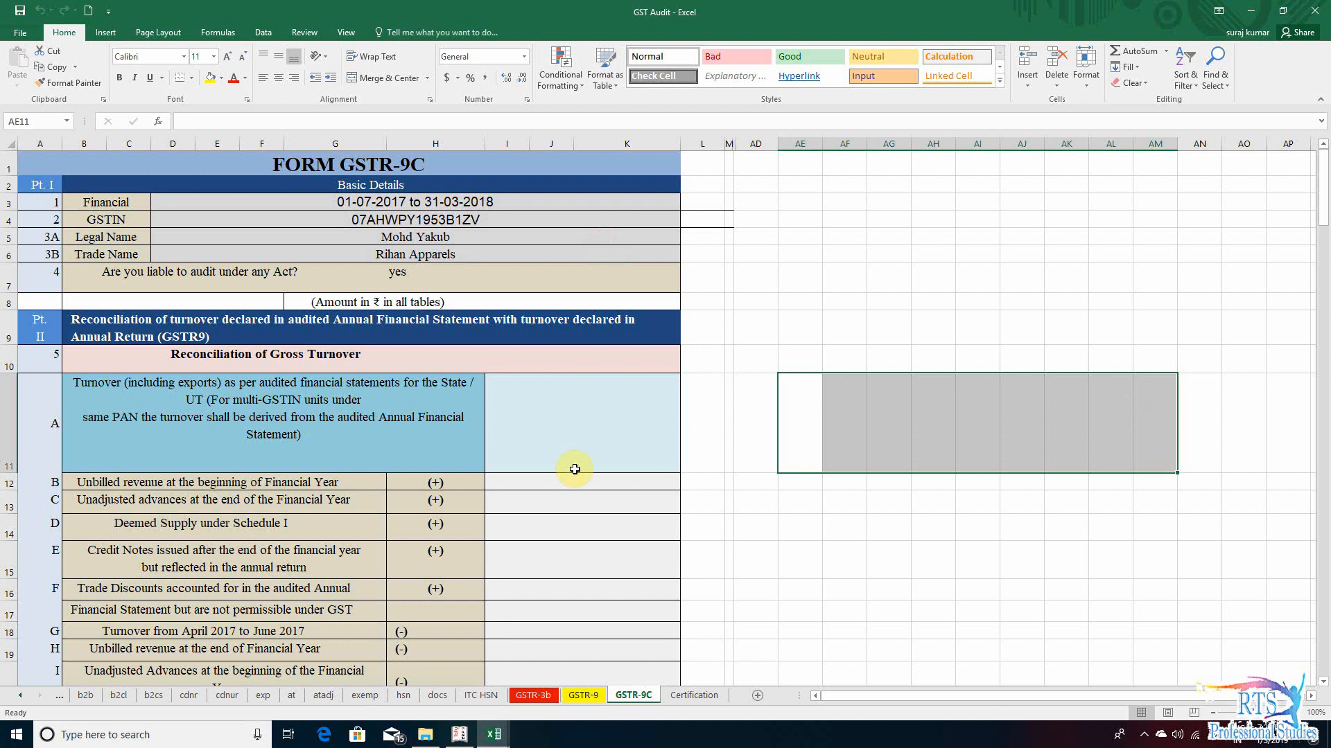
- Examine row A of the gross turnover reconciliation, covering turnover as per audited financial statements, and its amount cell
click(573, 416)
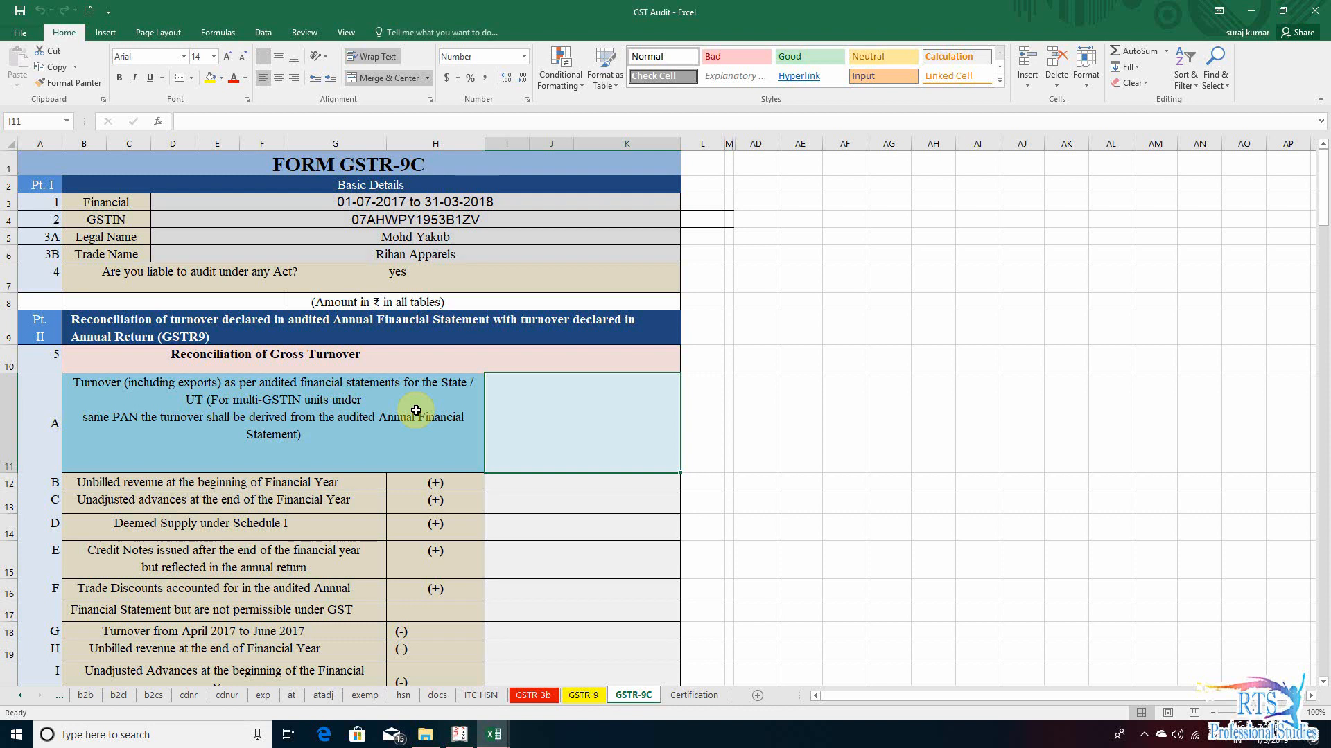
click(164, 377)
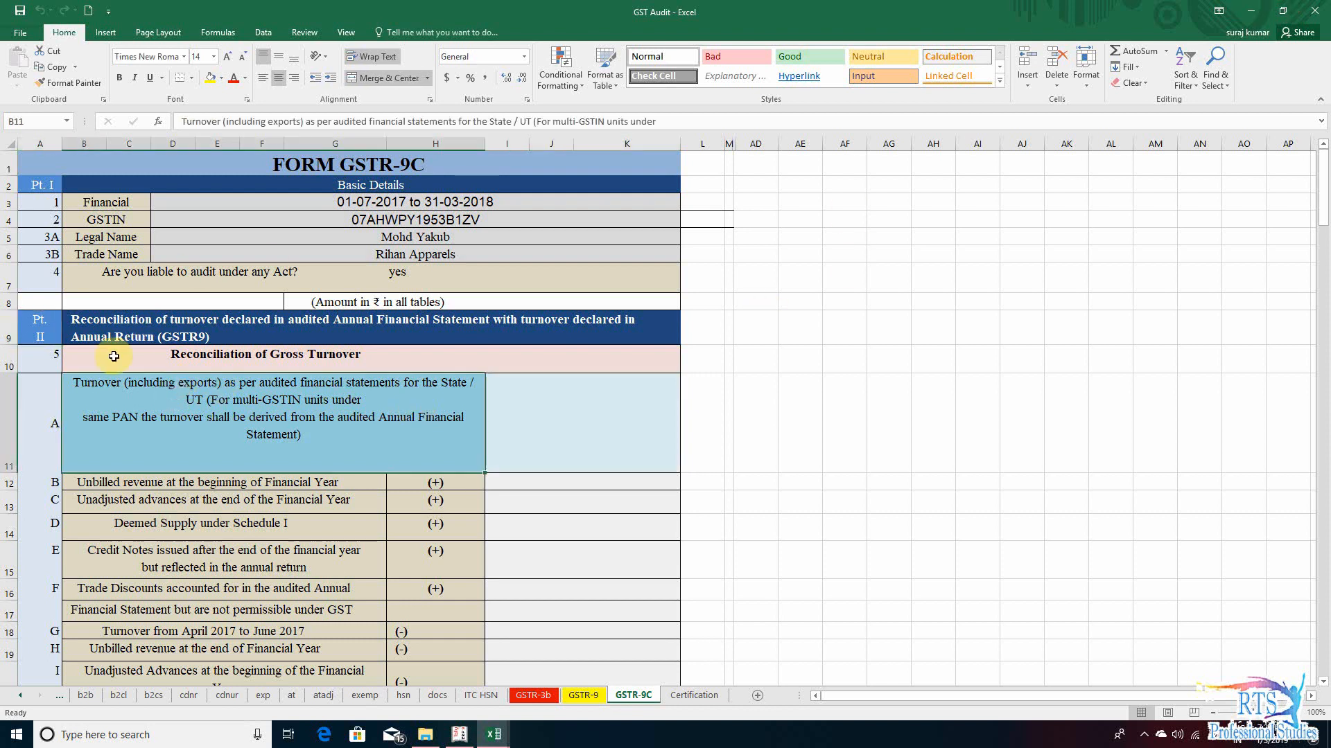
click(113, 356)
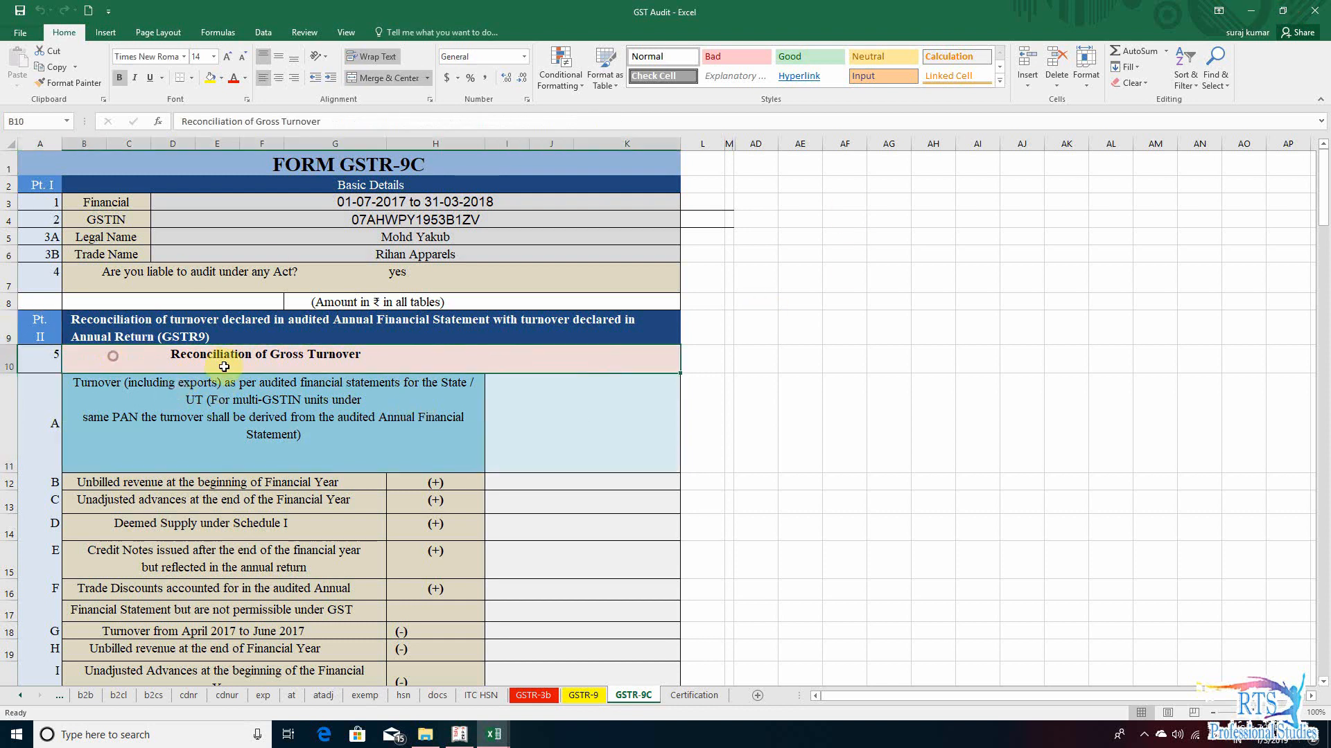
click(572, 430)
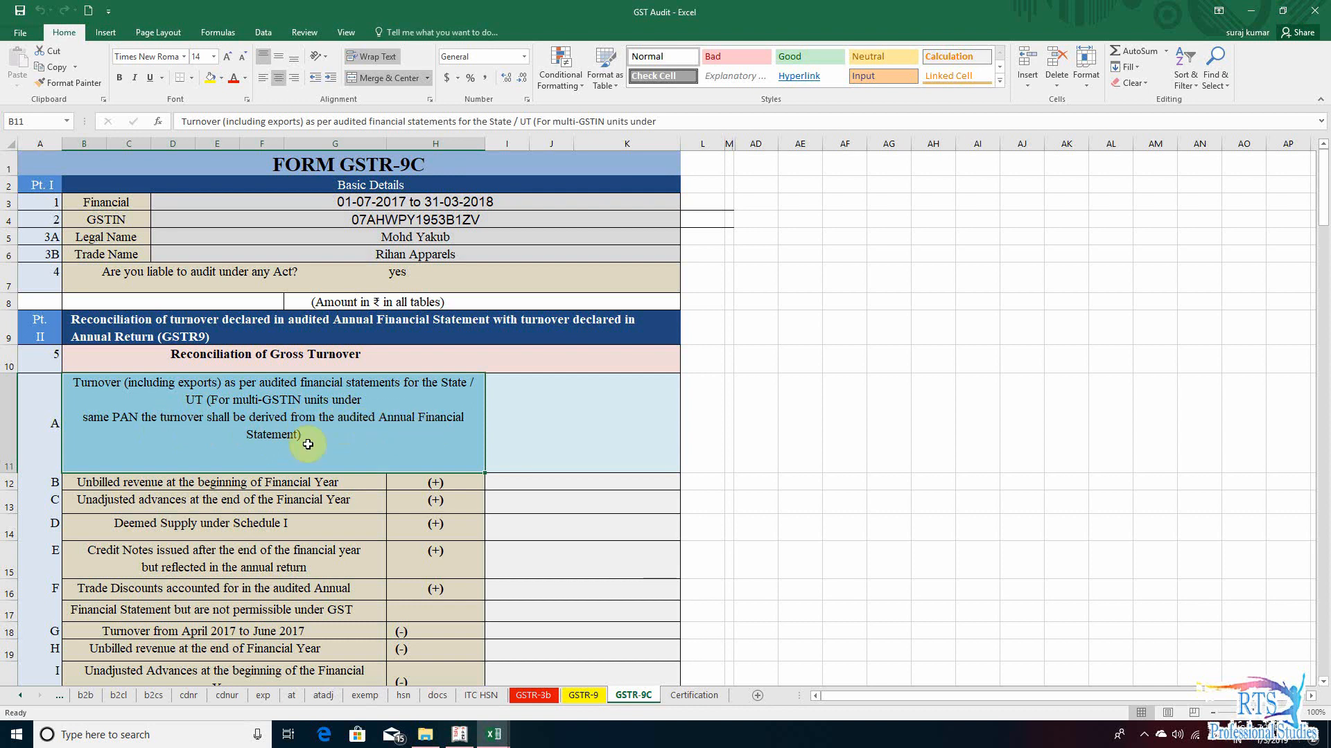
click(585, 442)
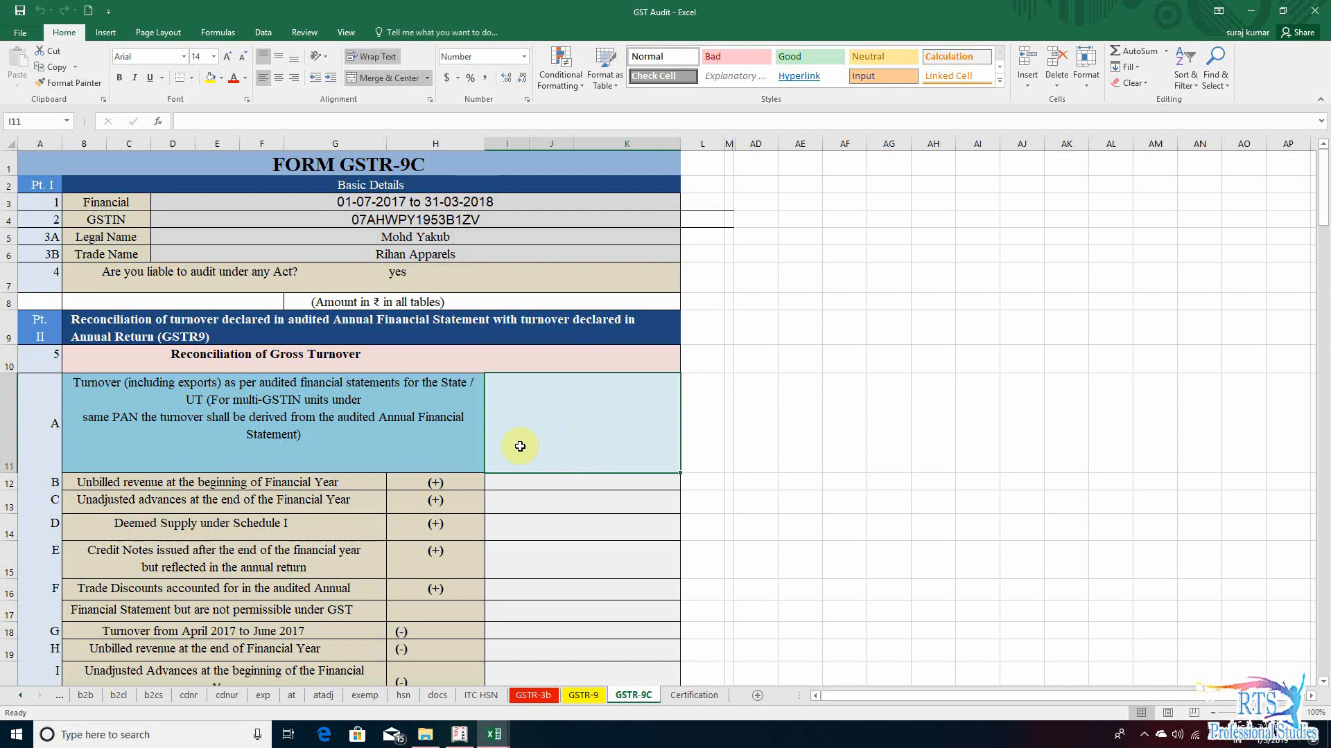
click(422, 428)
click(644, 436)
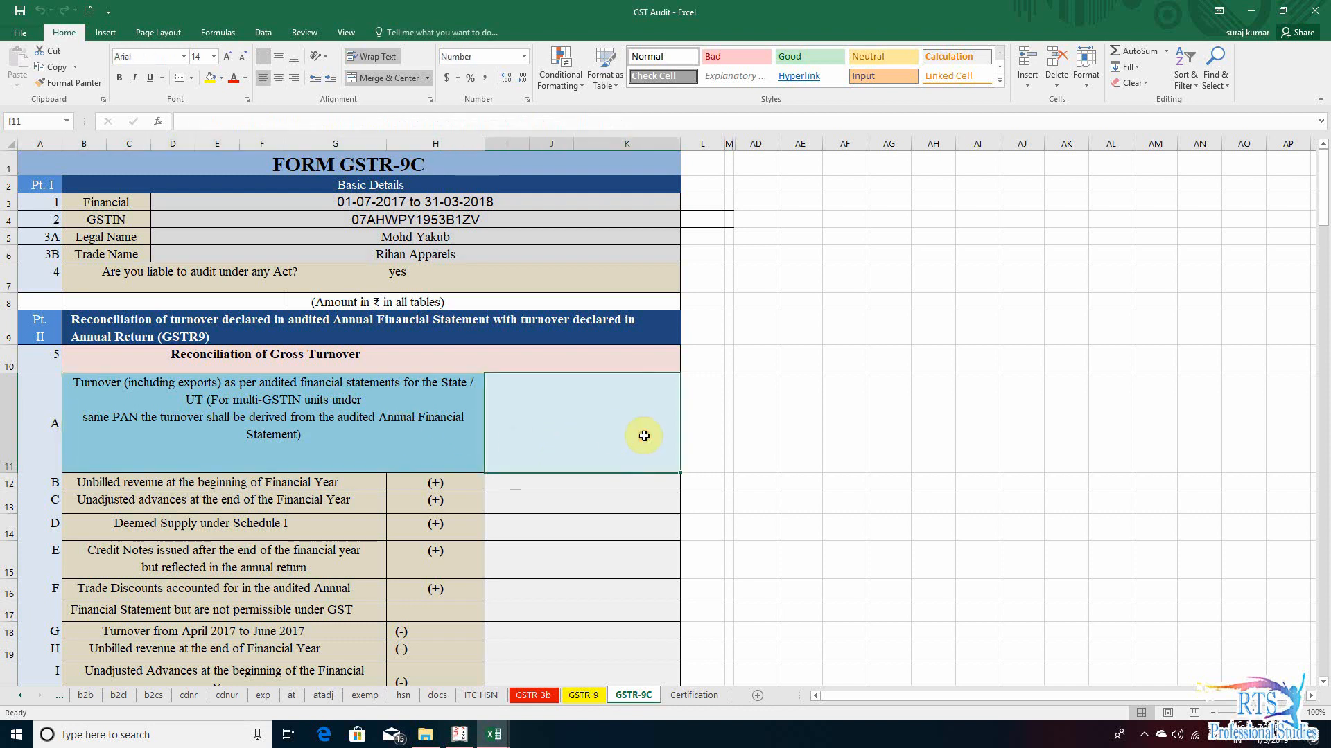
click(707, 427)
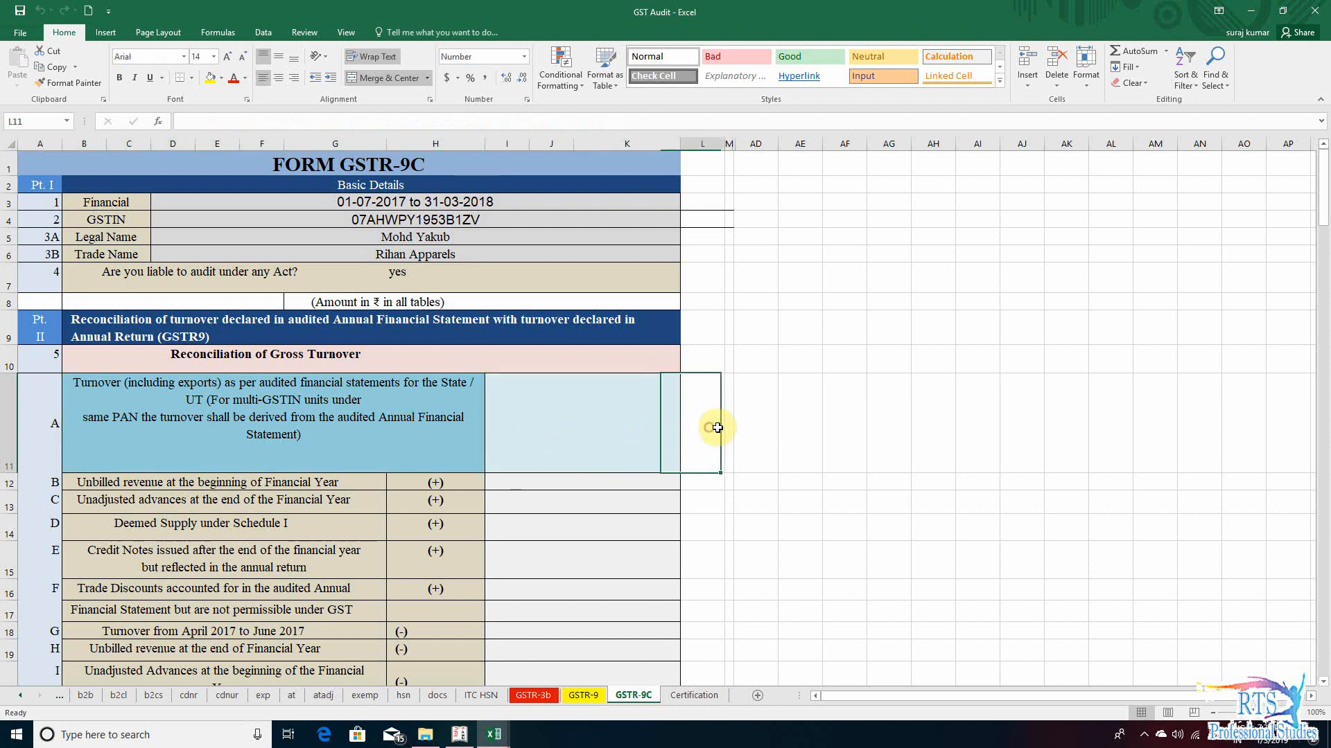
click(766, 424)
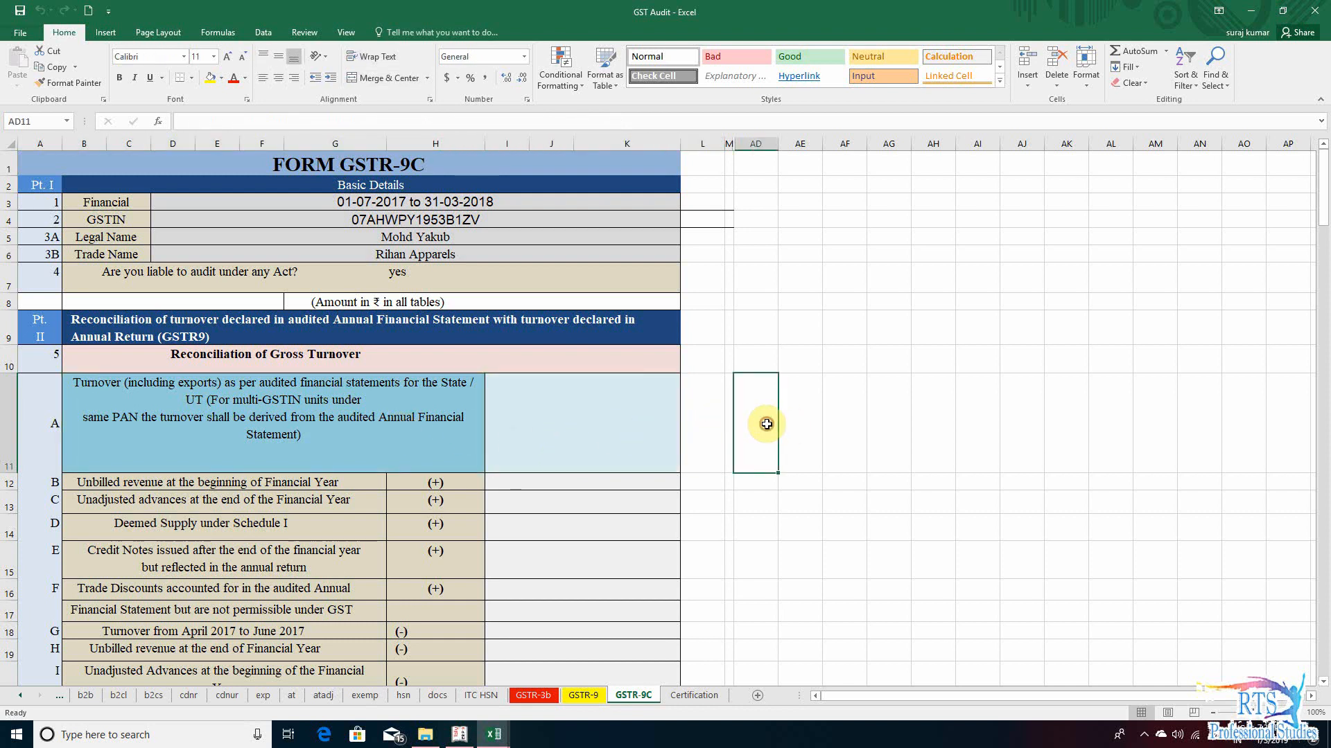
click(595, 432)
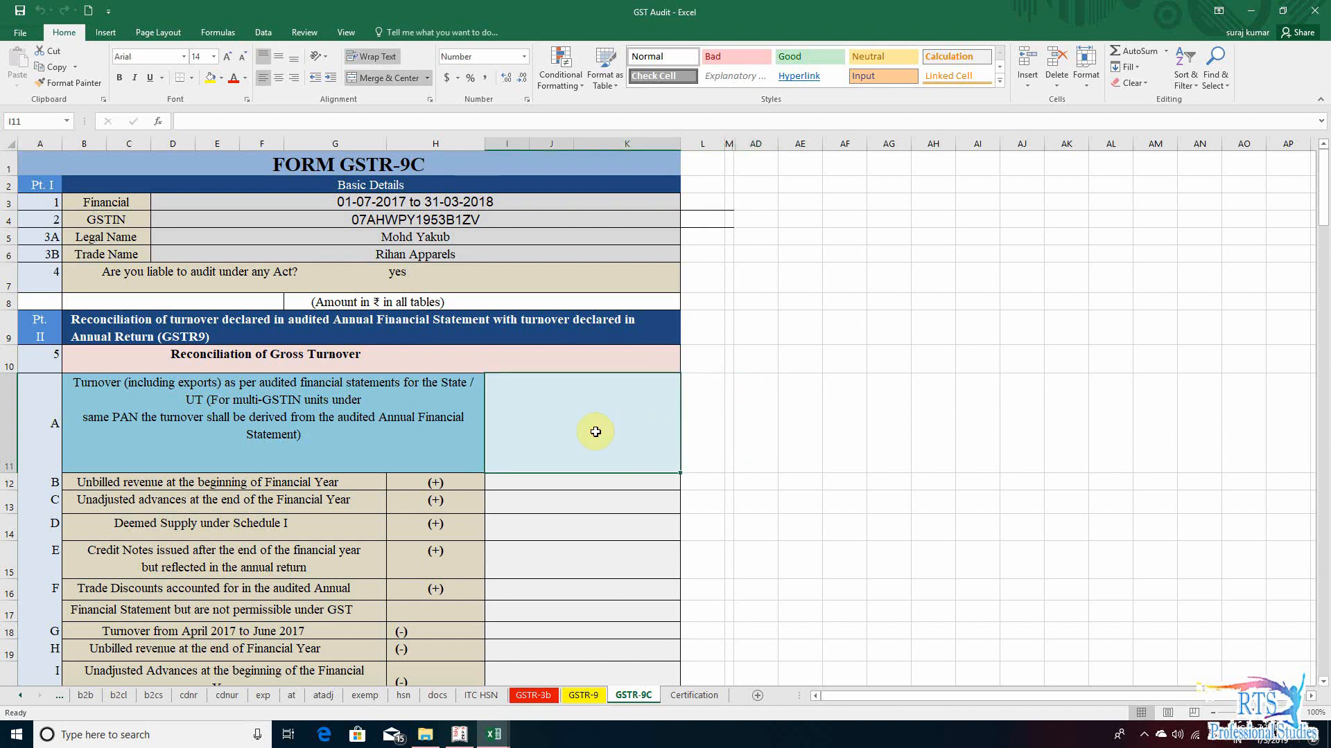
click(471, 423)
click(563, 419)
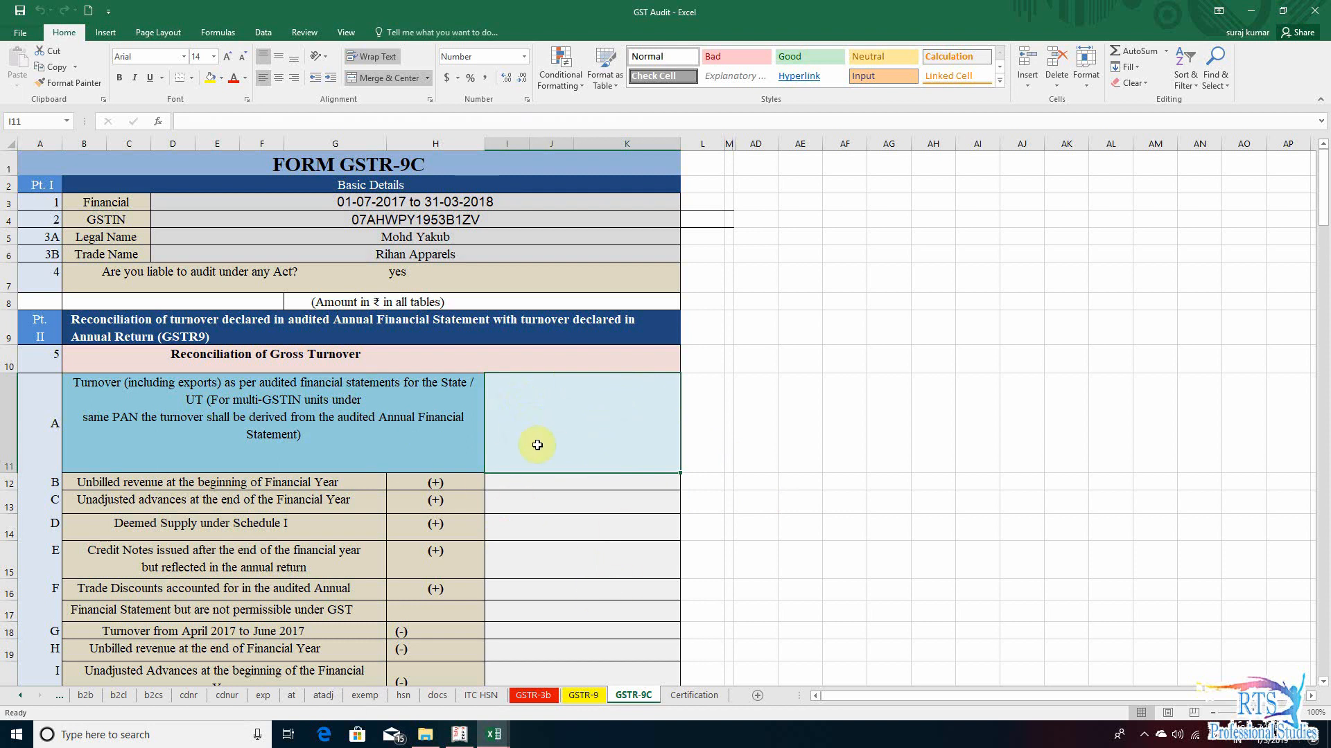
- Switch to Tally.ERP 9, set the period from 1-4-2017 to 31-3-2018, and open the Profit & Loss A/c
key(alt+Tab)
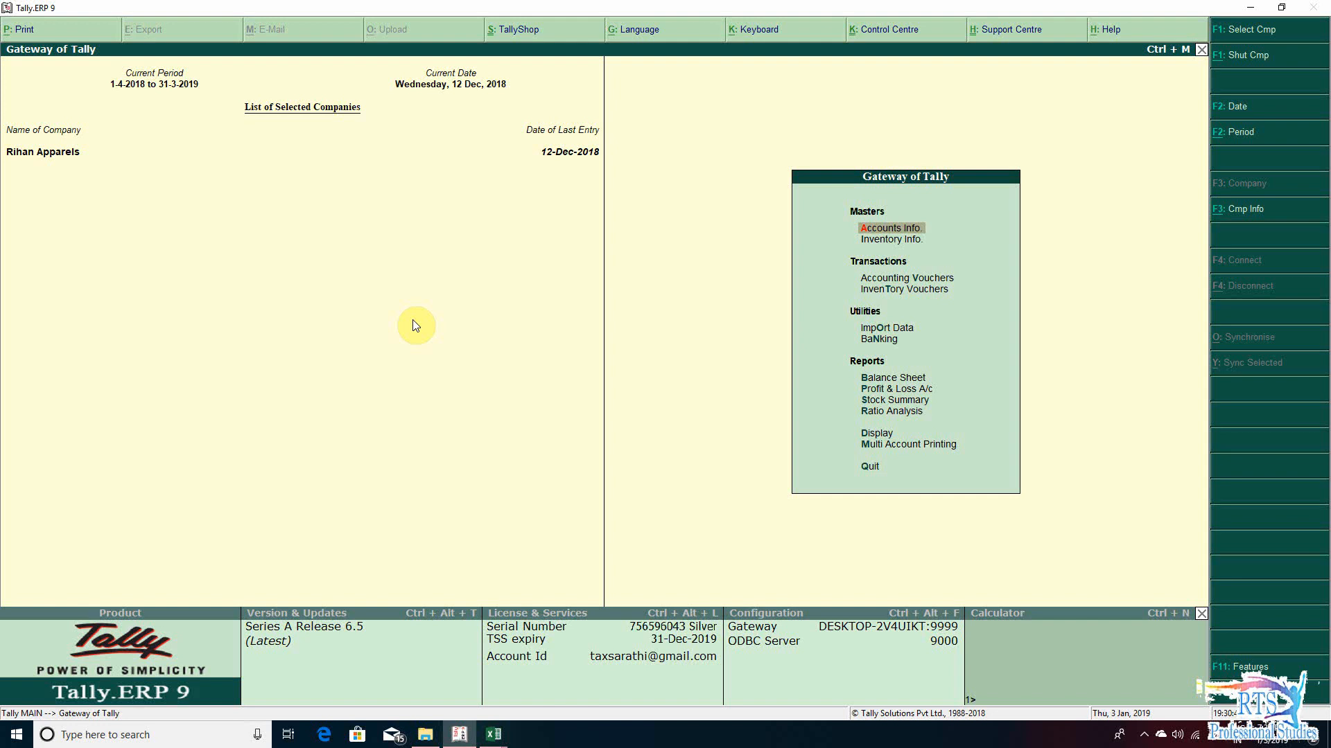
key(Up)
key(Down)
key(Down)
key(Up)
key(Up)
key(alt+F2)
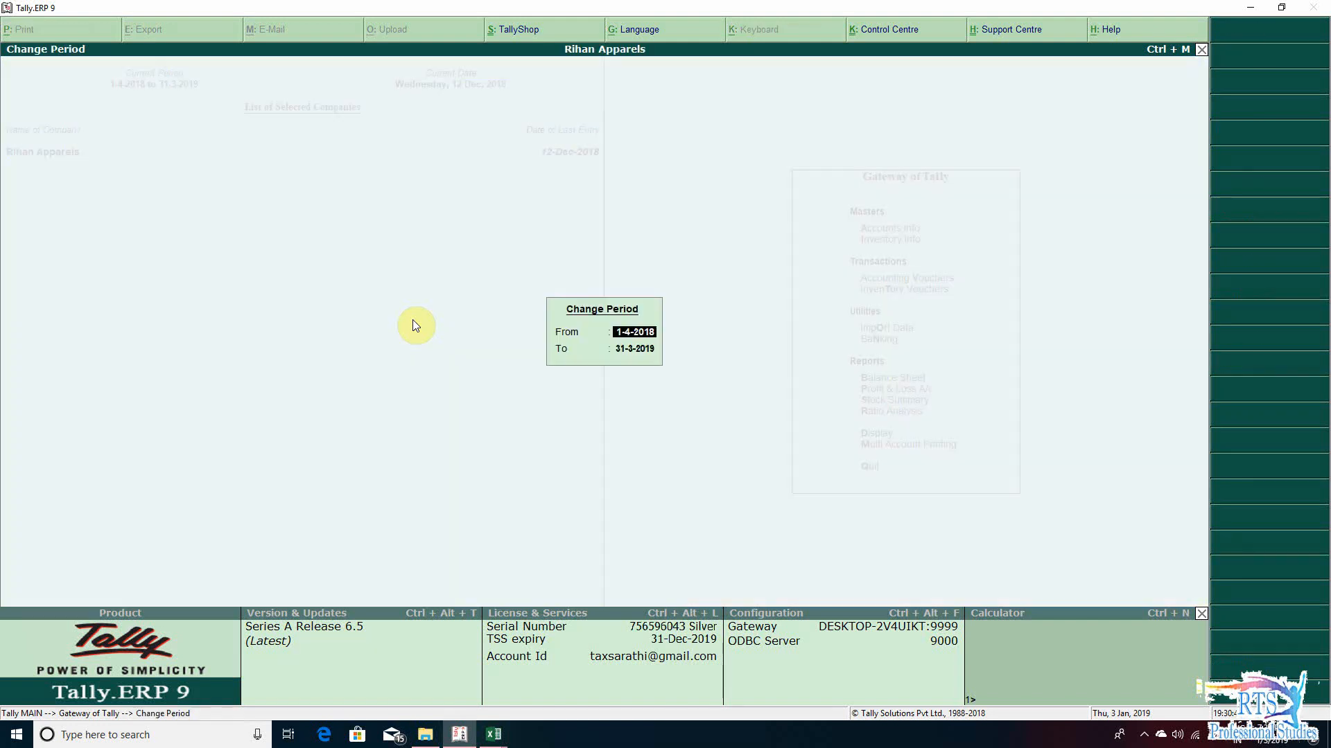
text(1-4-20)
key(BackSpace)
key(BackSpace)
text(2017)
key(Return)
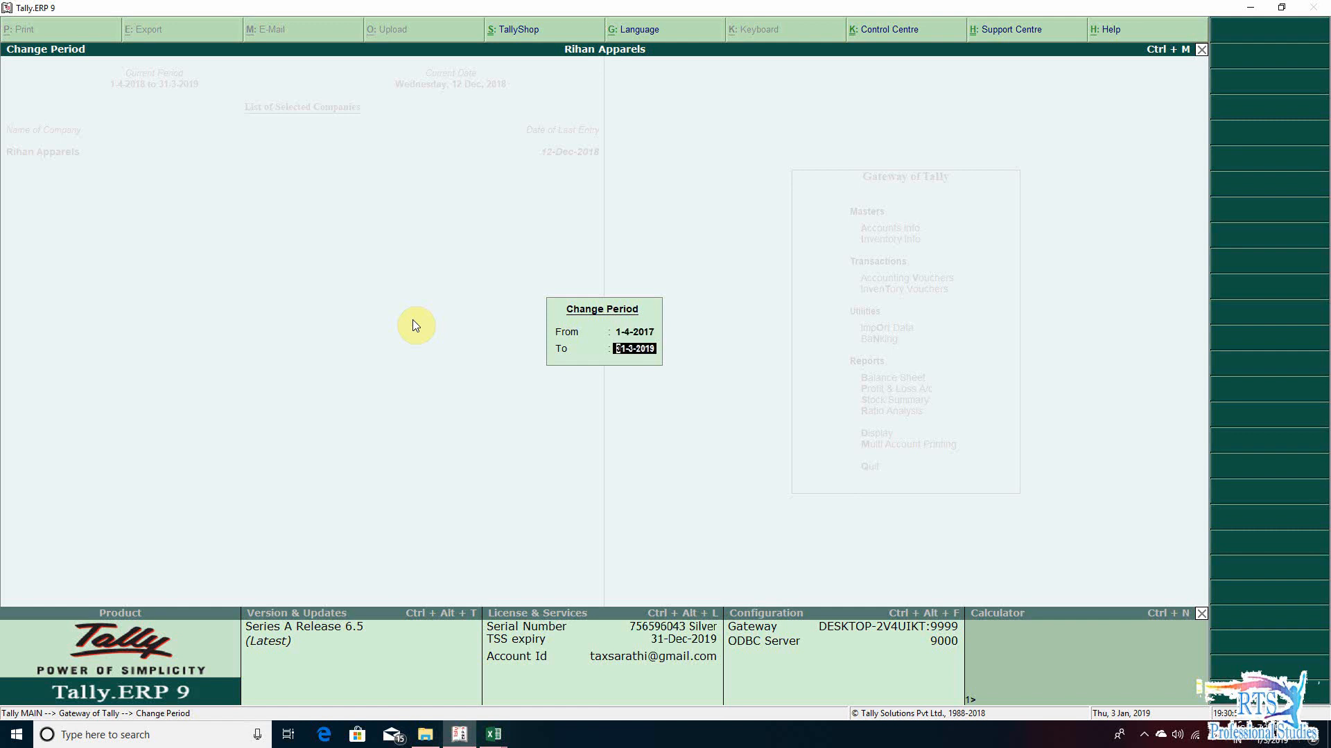
text(31-3-2018)
key(Return)
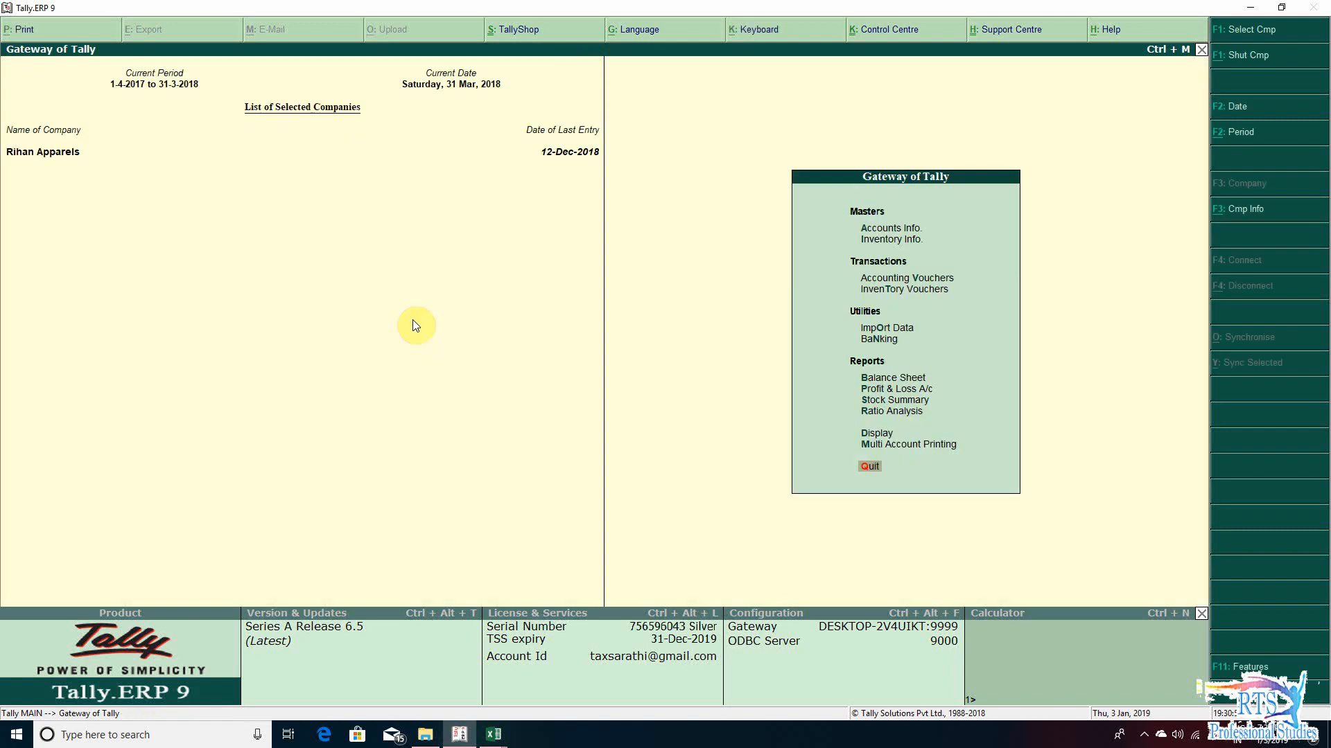
key(p)
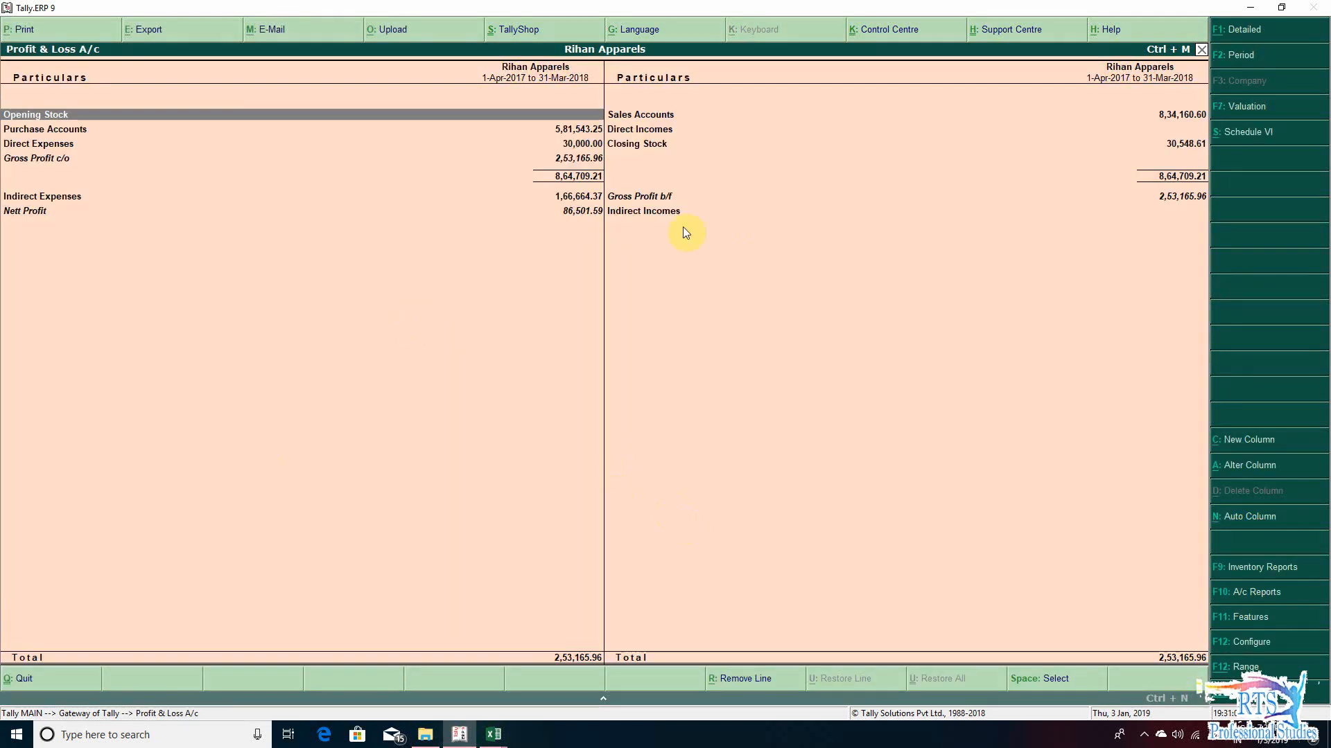
- Switch to Excel, close the separate GSTR-9C workbook, and select the row A amount cell in the GST Audit workbook
mouse_move(498, 735)
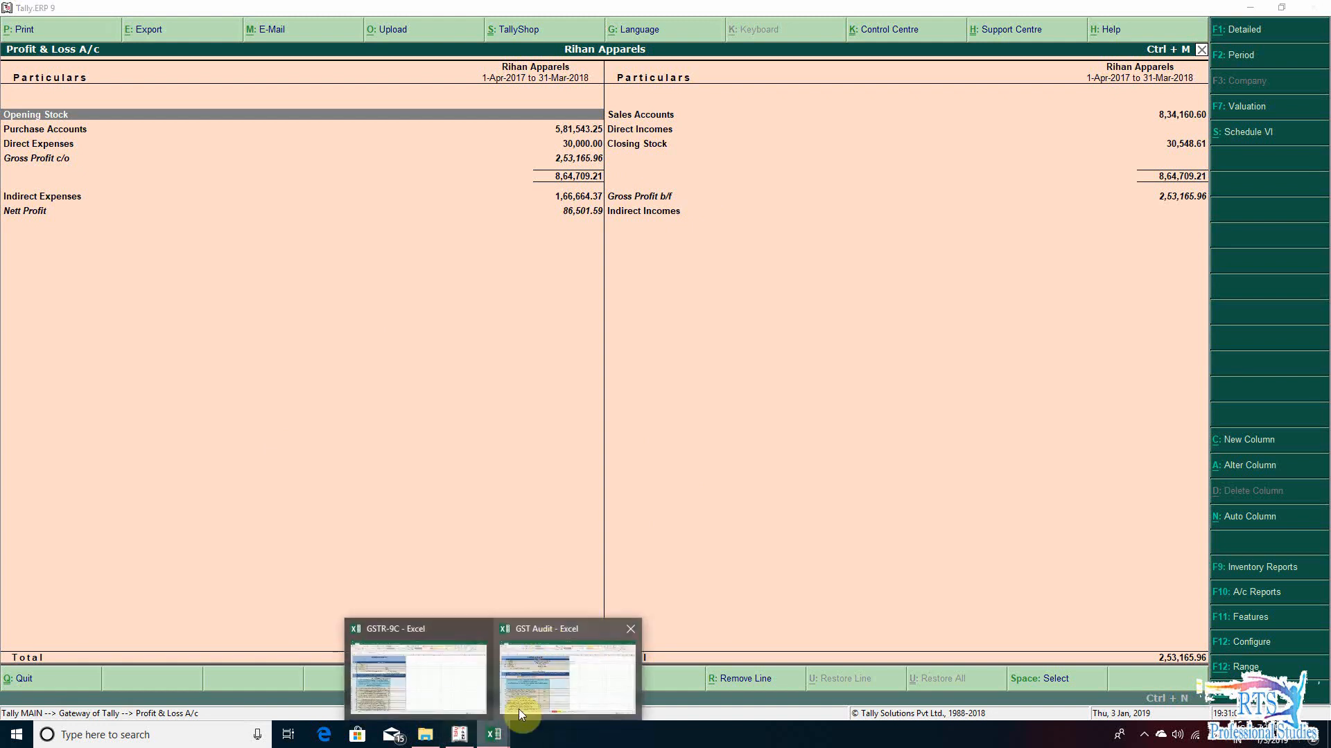
click(548, 675)
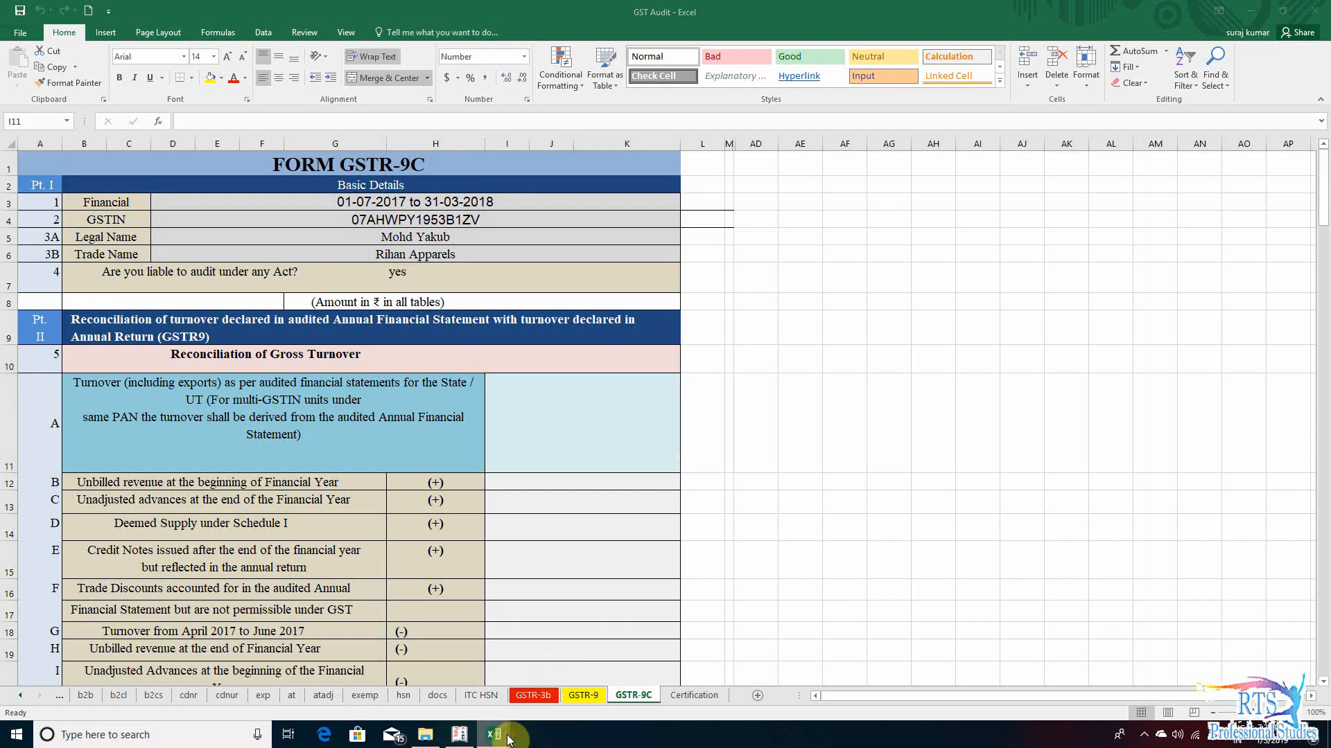
click(426, 682)
click(1314, 11)
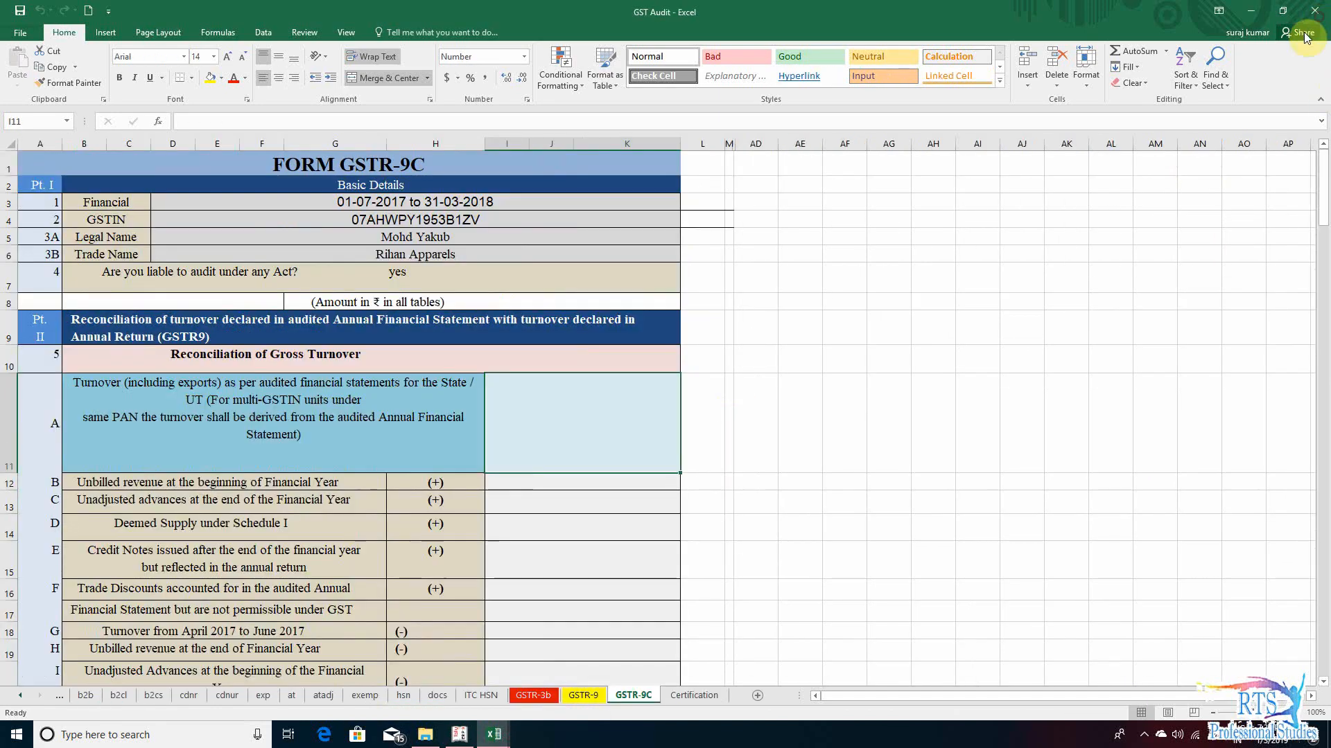
key(Left)
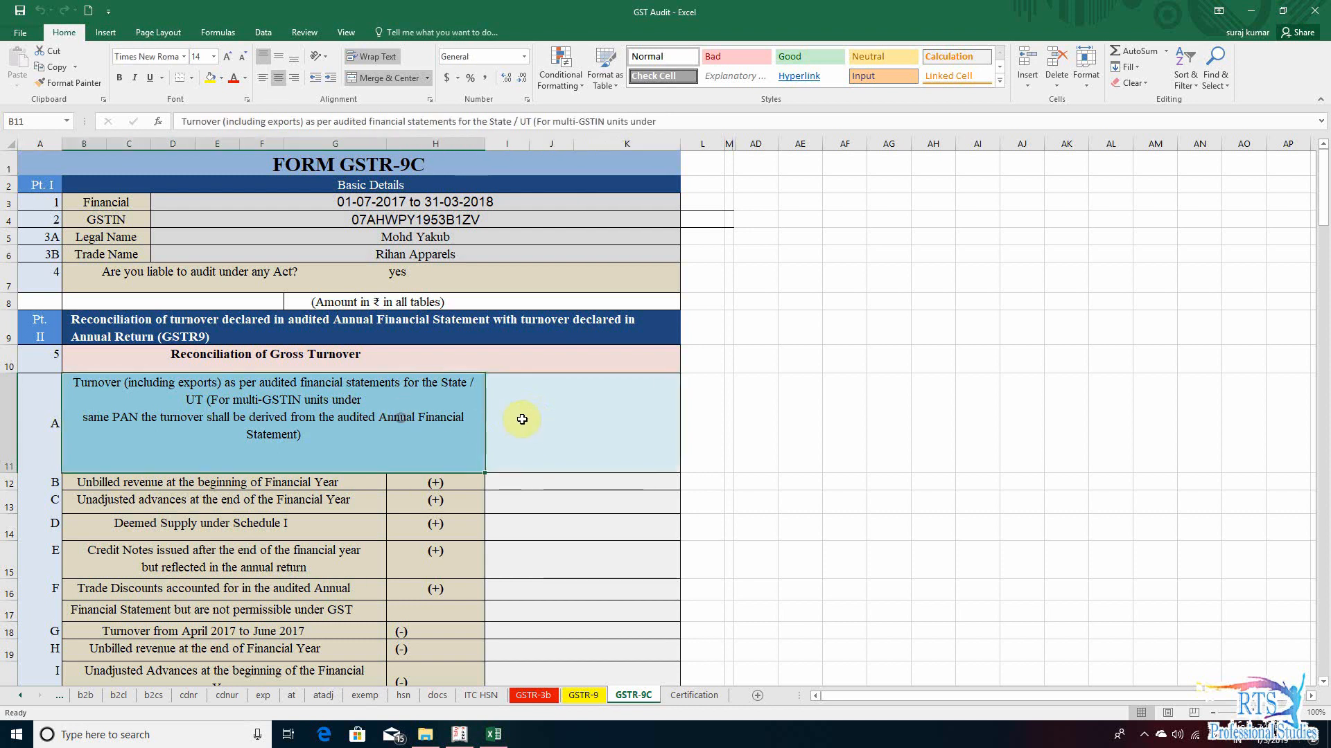
click(522, 419)
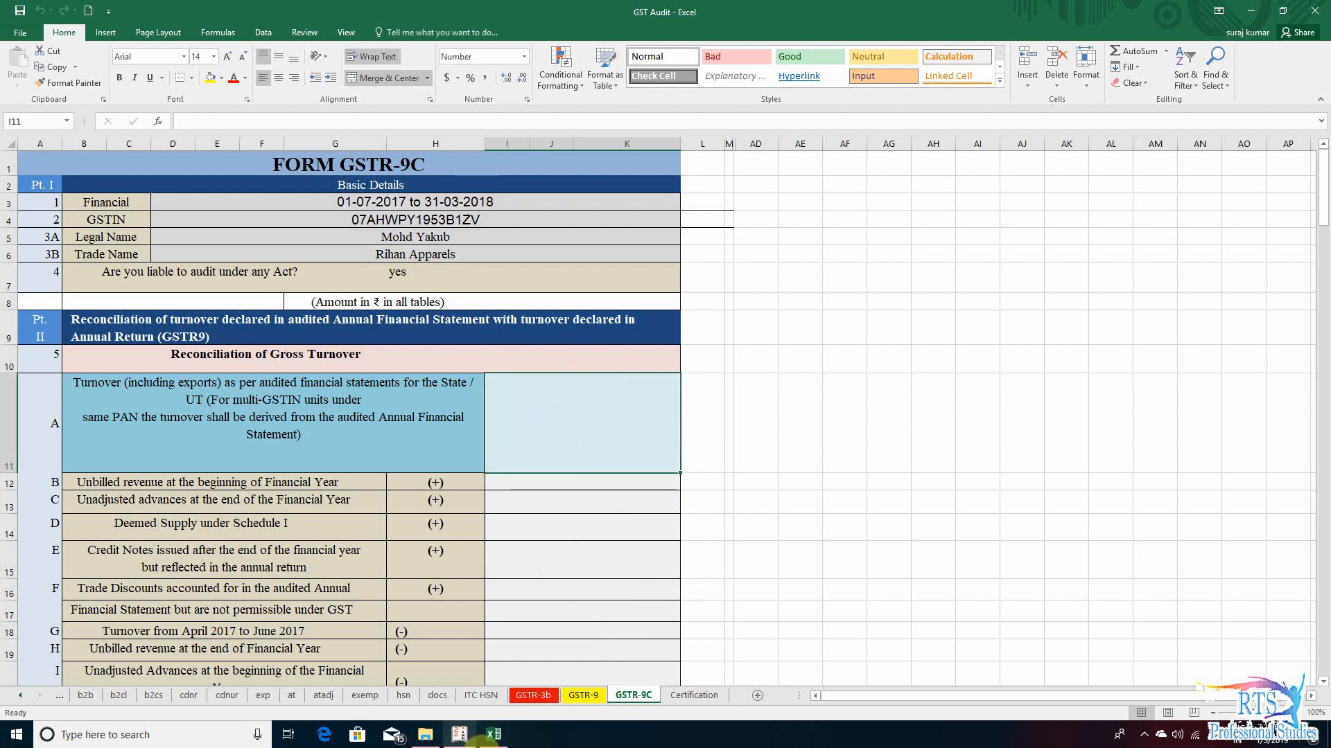
- Switch back to Tally's Profit & Loss A/c and expand it to the detailed view from the Sales Accounts line
click(458, 735)
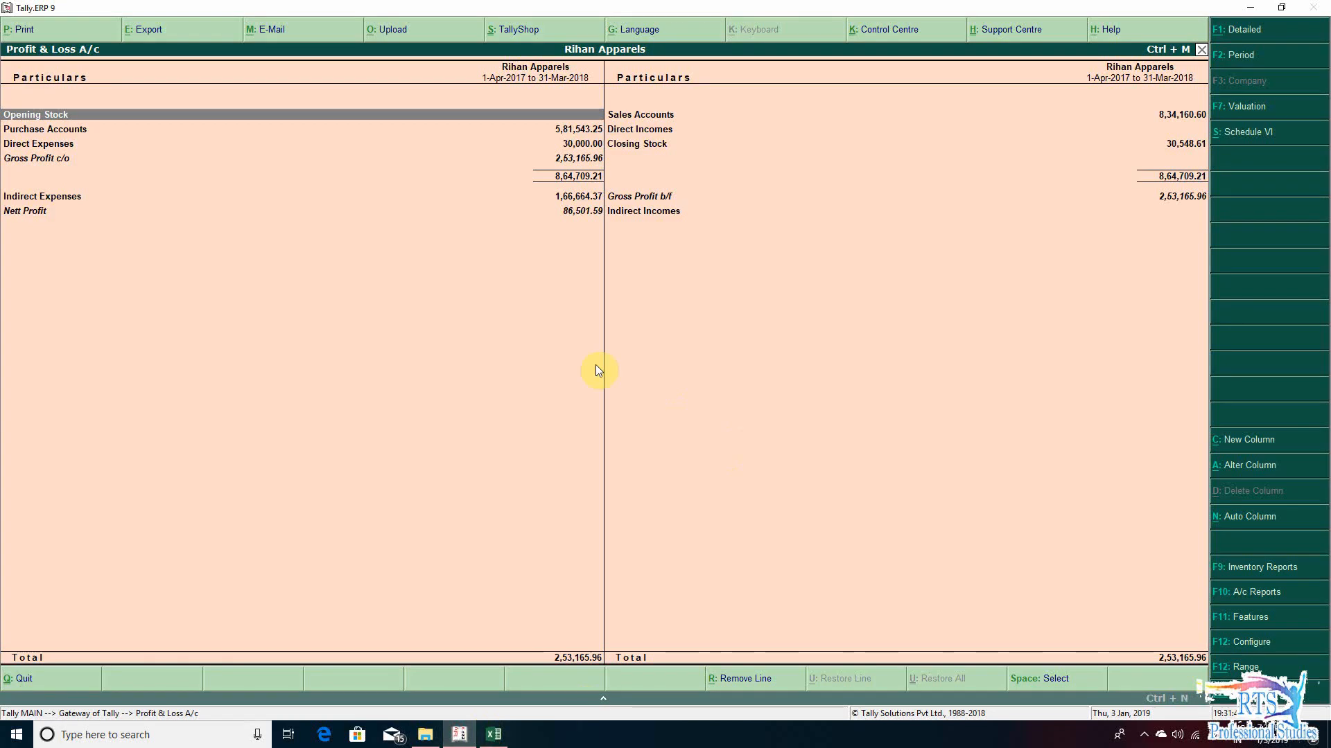
key(Right)
key(Down)
key(Up)
key(Up)
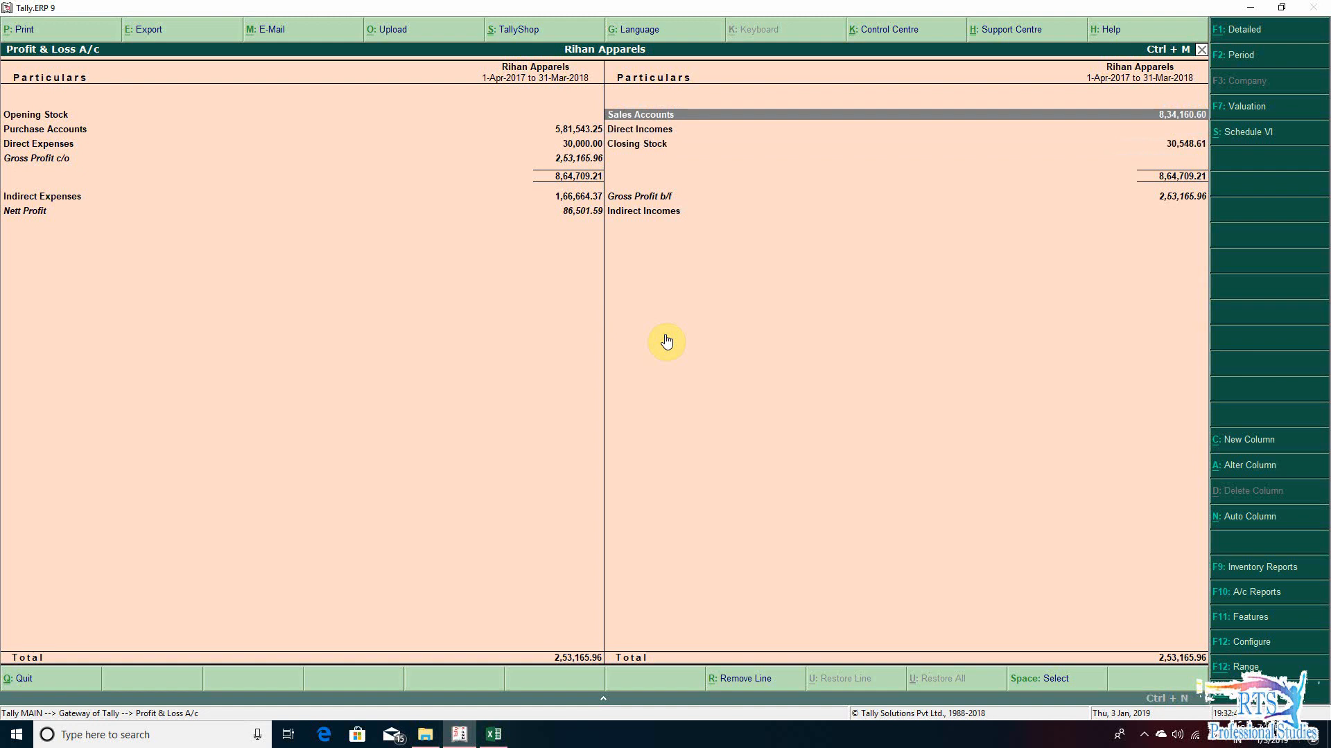
key(alt+F1)
- Examine the individual sales ledgers under Sales Accounts and the Direct Incomes entries in the detailed Profit & Loss A/c
key(Down)
key(Down)
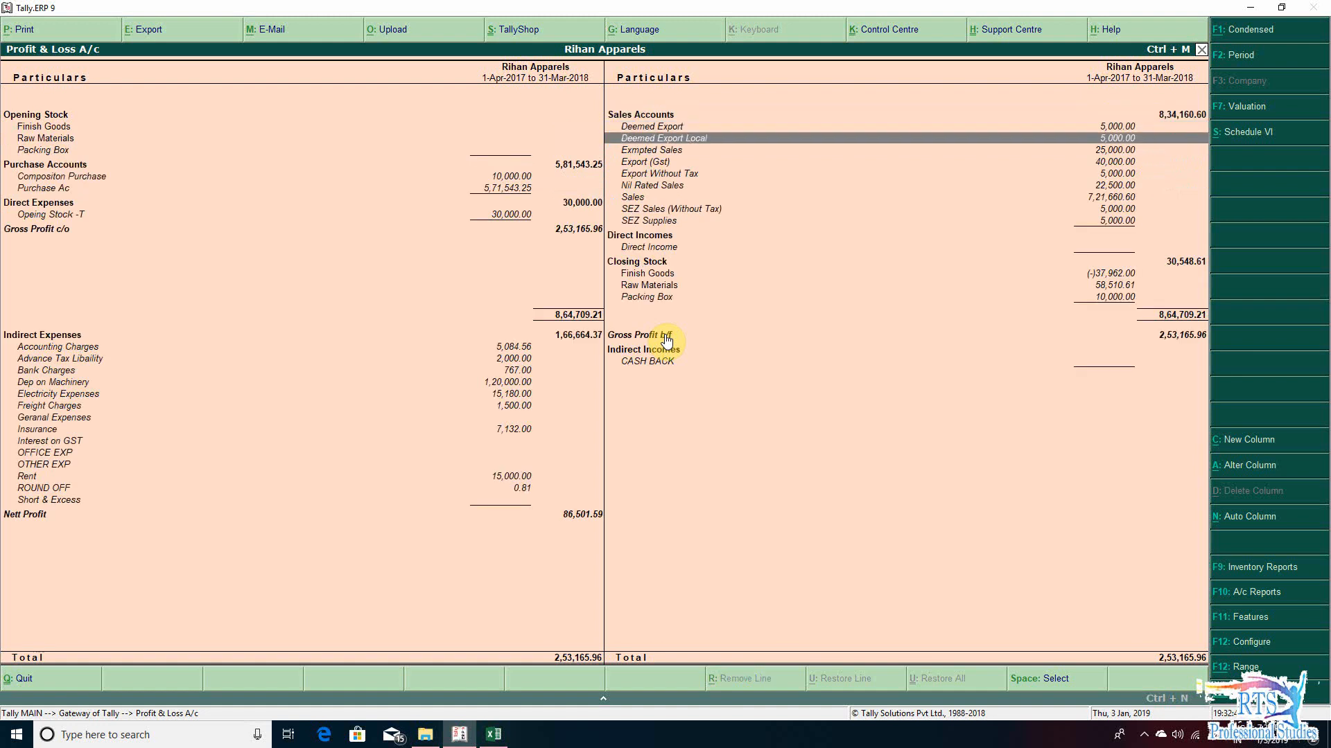
key(Up)
key(Up)
key(Down)
key(Down)
key(Down)
key(Down)
key(Down)
key(Down)
key(Down)
key(Down)
key(Down)
key(Down)
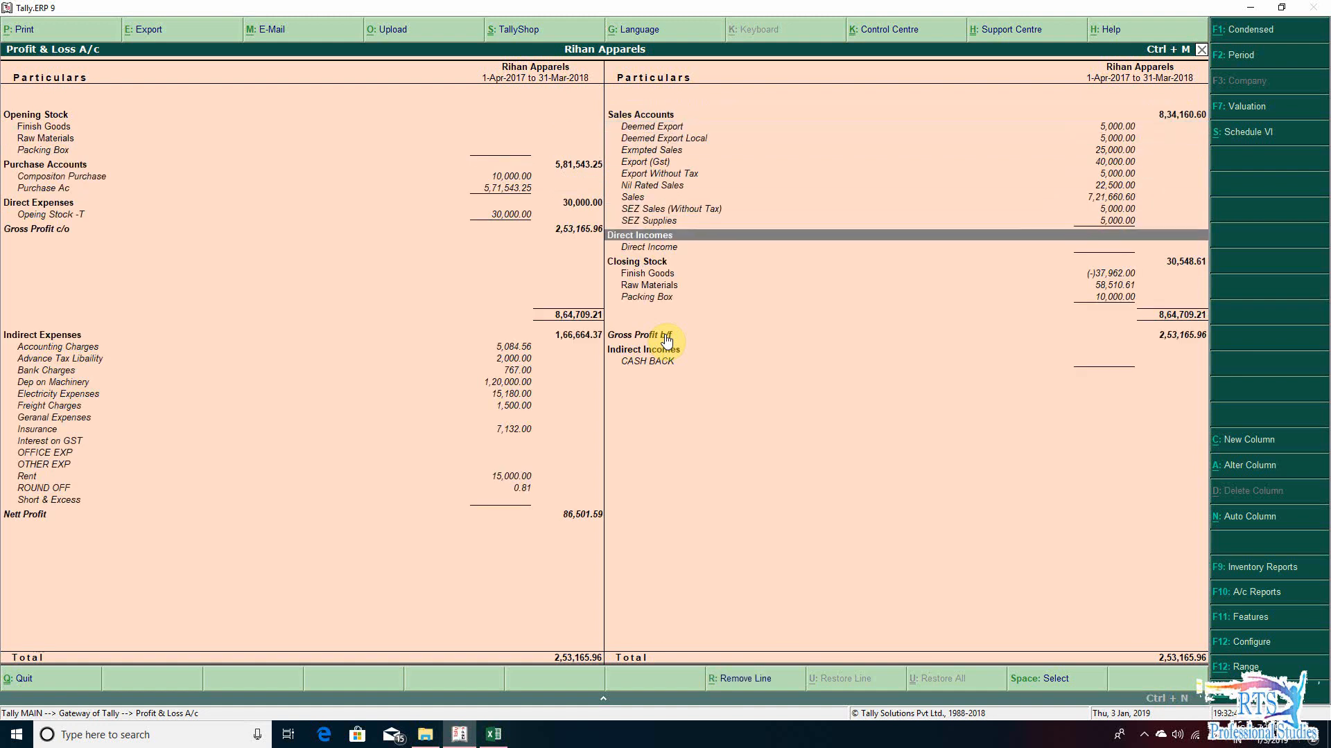
key(Down)
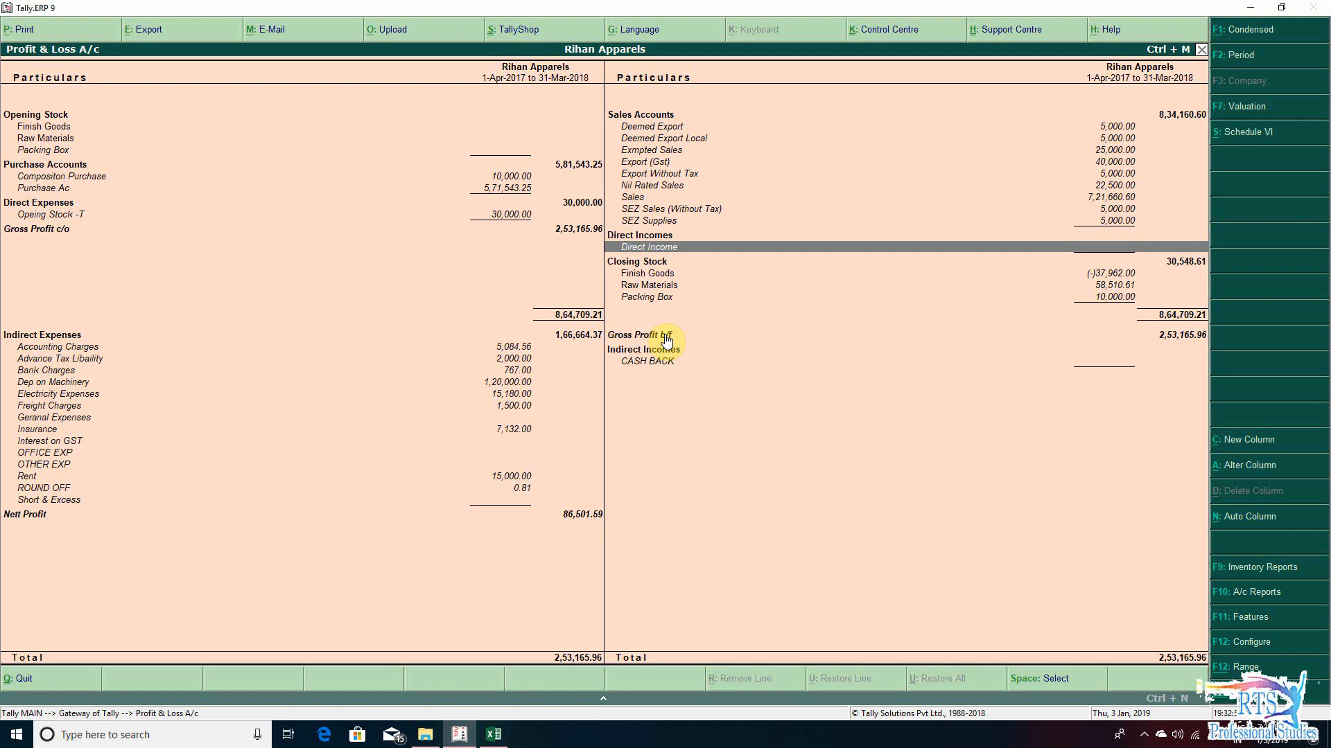
key(Up)
key(Up)
key(Up)
key(Up)
key(Up)
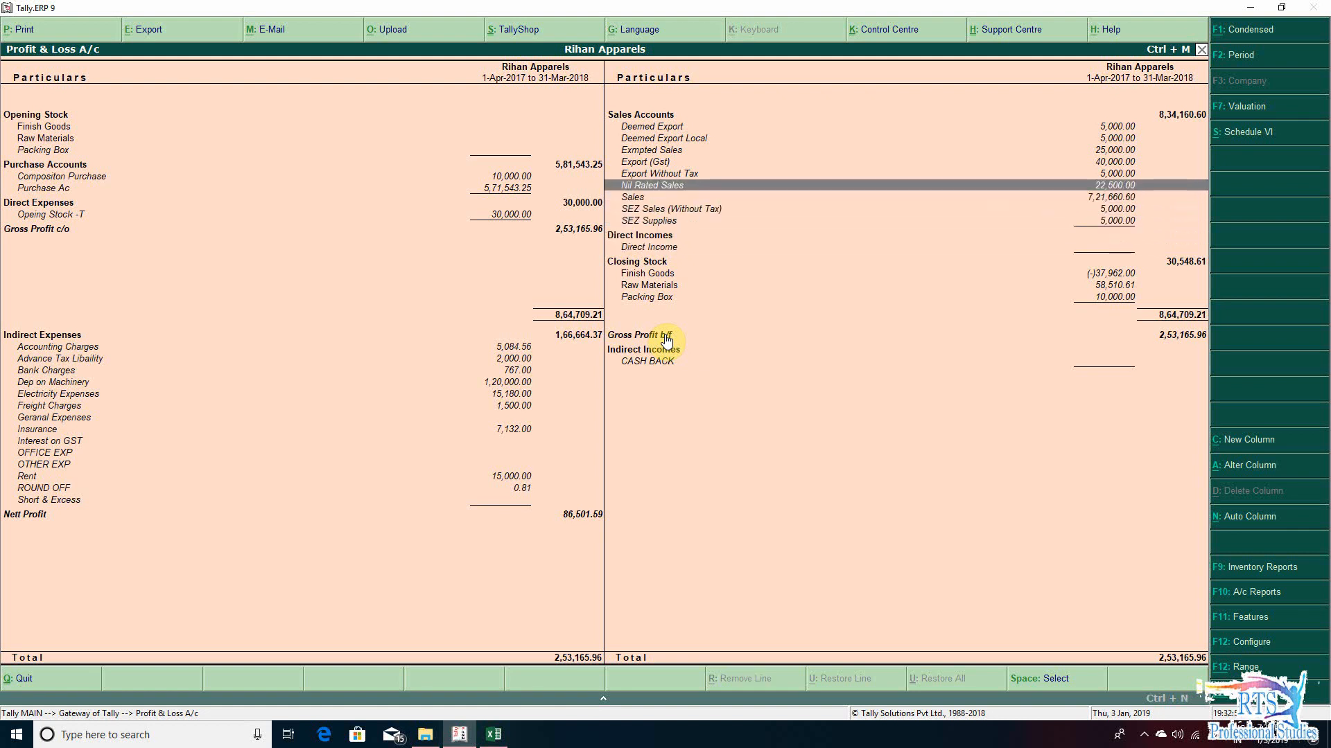
key(Down)
key(Down)
key(Down)
key(Down)
key(Up)
key(Up)
key(Up)
key(Up)
key(Up)
key(Up)
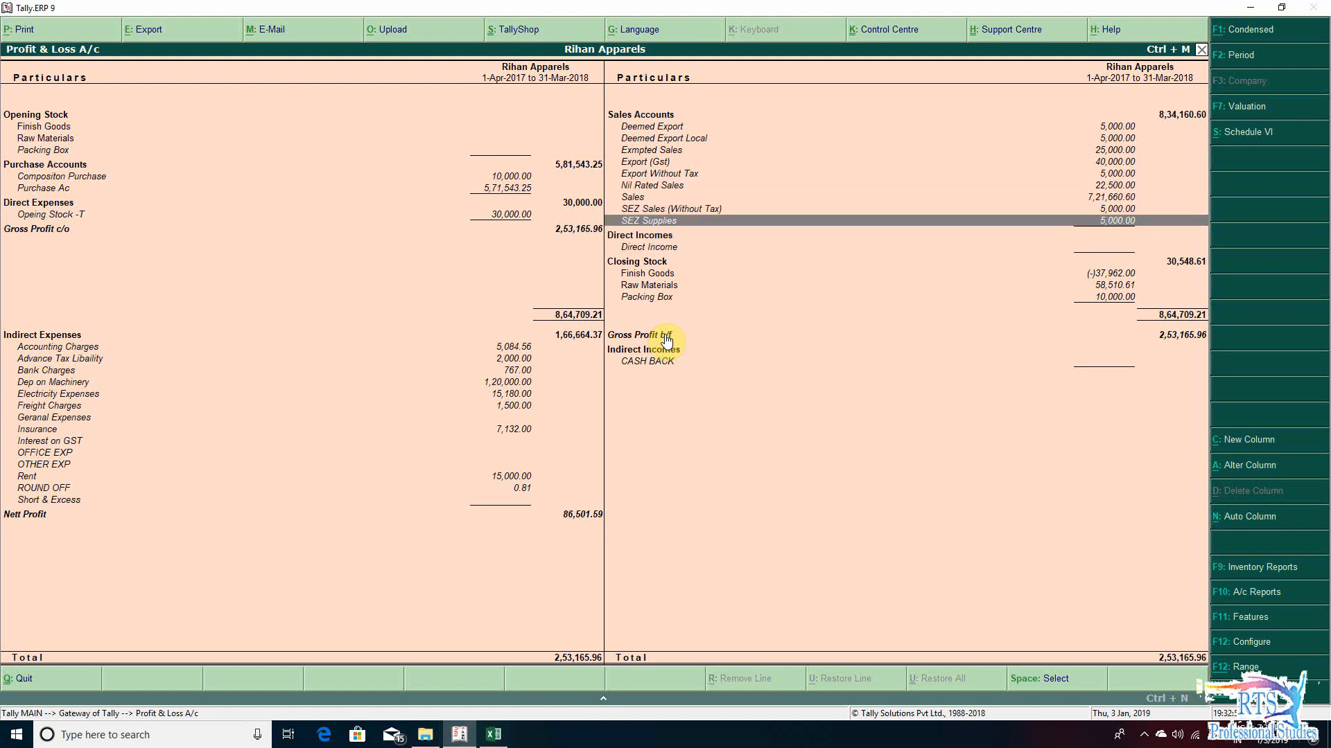
key(Up)
key(Up)
key(Up)
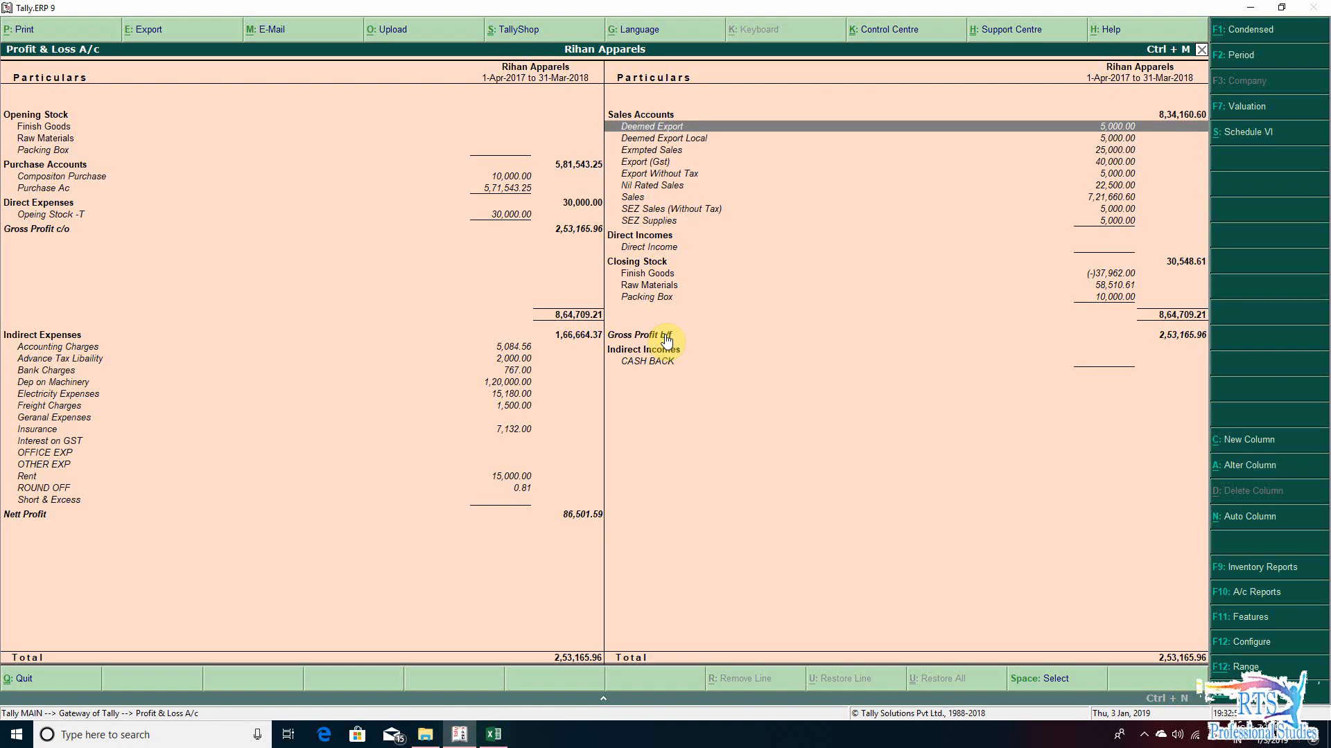
- Switch to the GST Audit workbook in Excel and enter 834160.60 as the row A turnover per audited financial statements
key(alt+Tab)
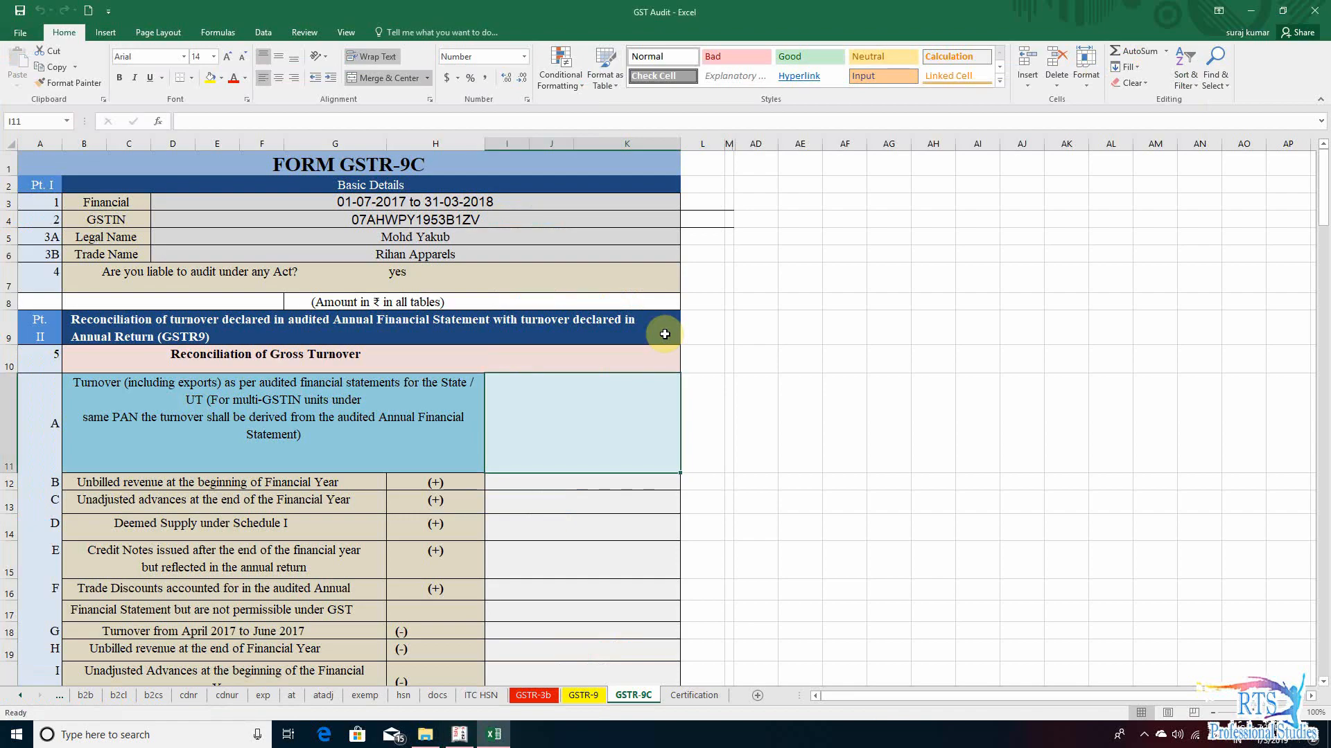
text(834)
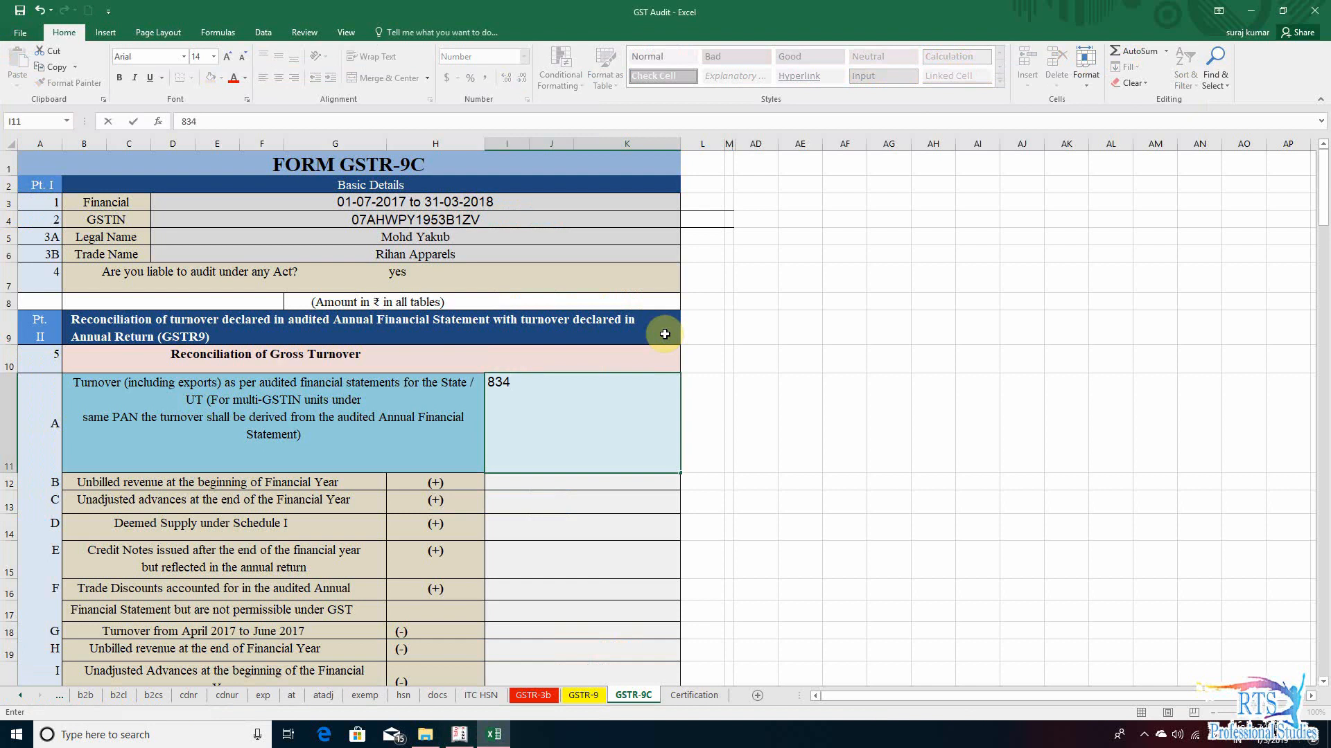
text(160.60)
key(Return)
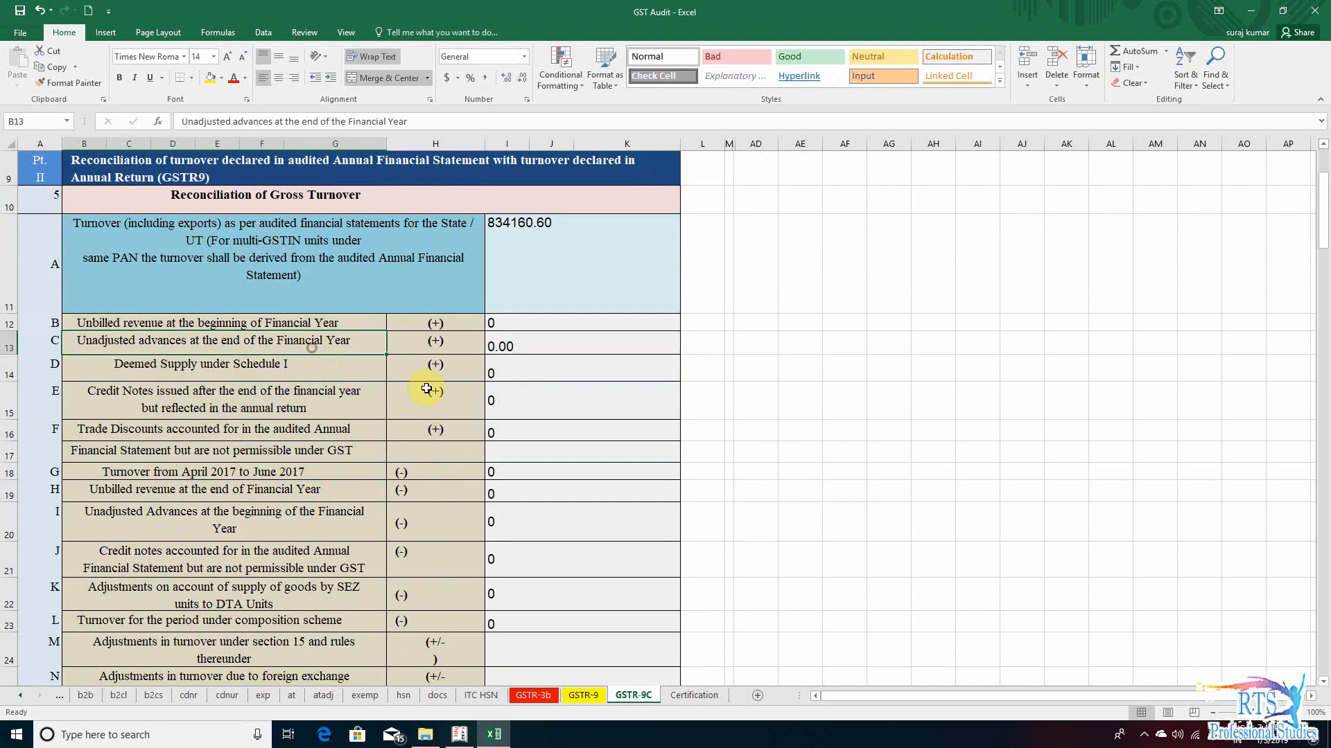
click(65, 323)
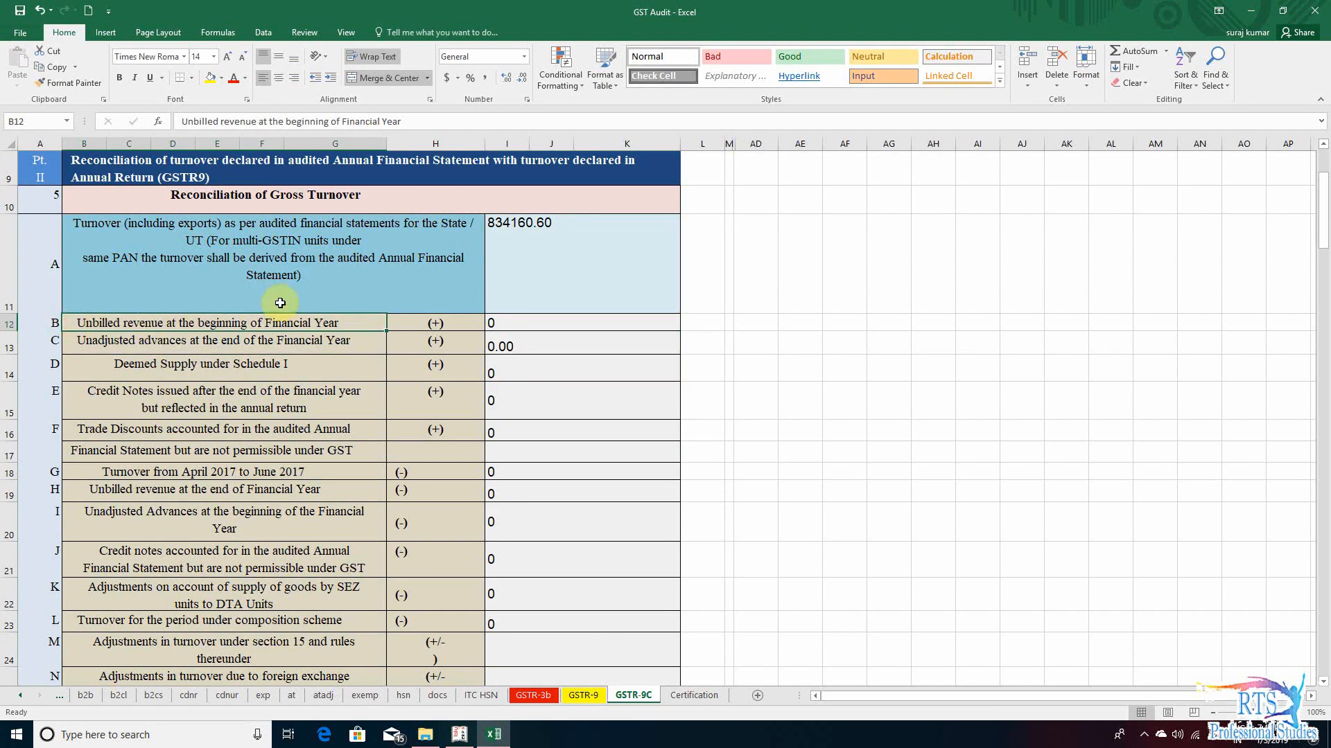
- Check the row B amount for unbilled revenue at the beginning of the Financial Year
click(529, 325)
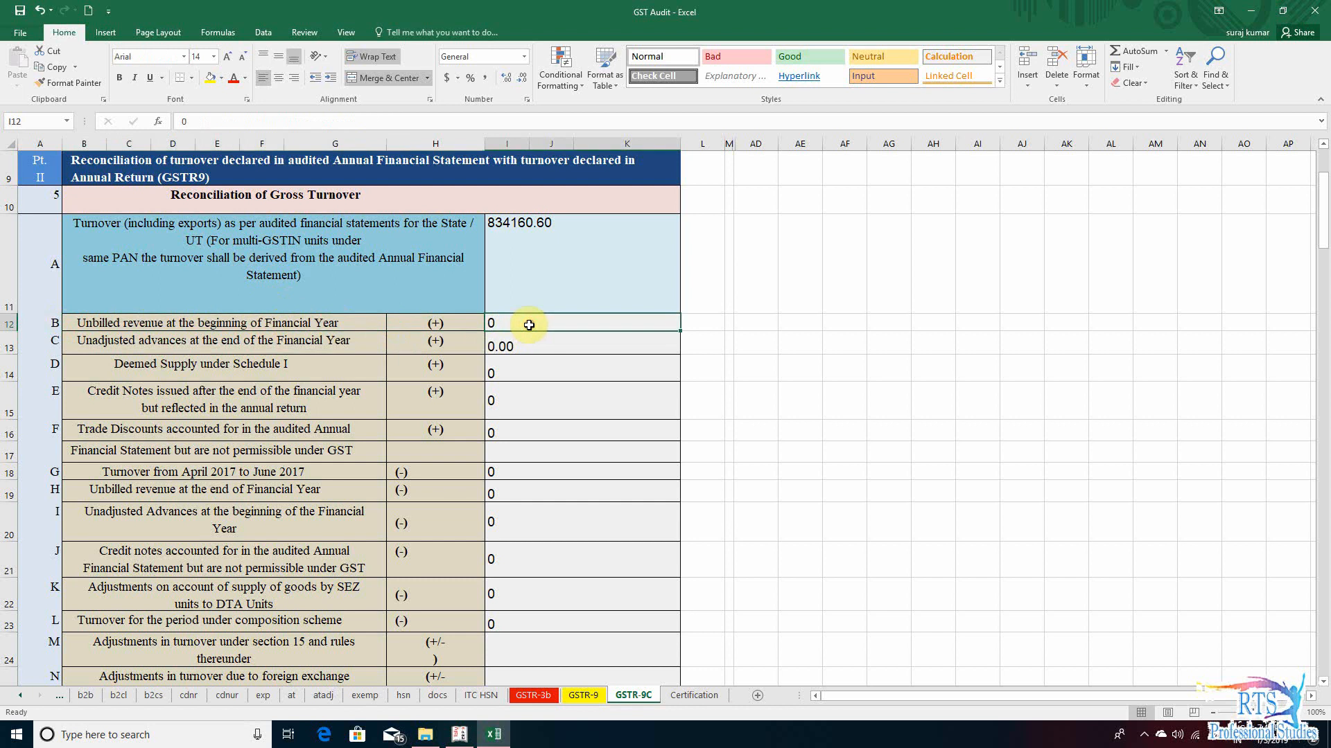
key(Left)
key(Left)
key(Right)
key(Right)
key(Right)
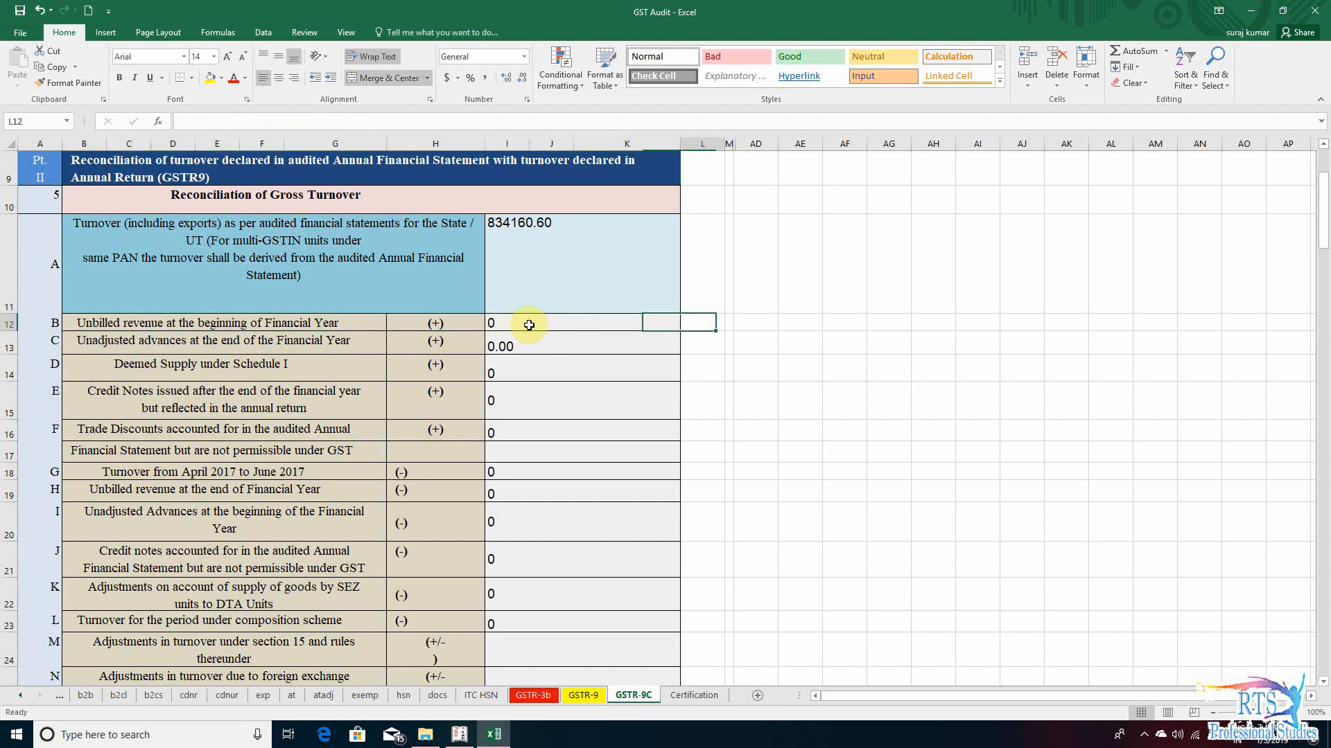
key(Left)
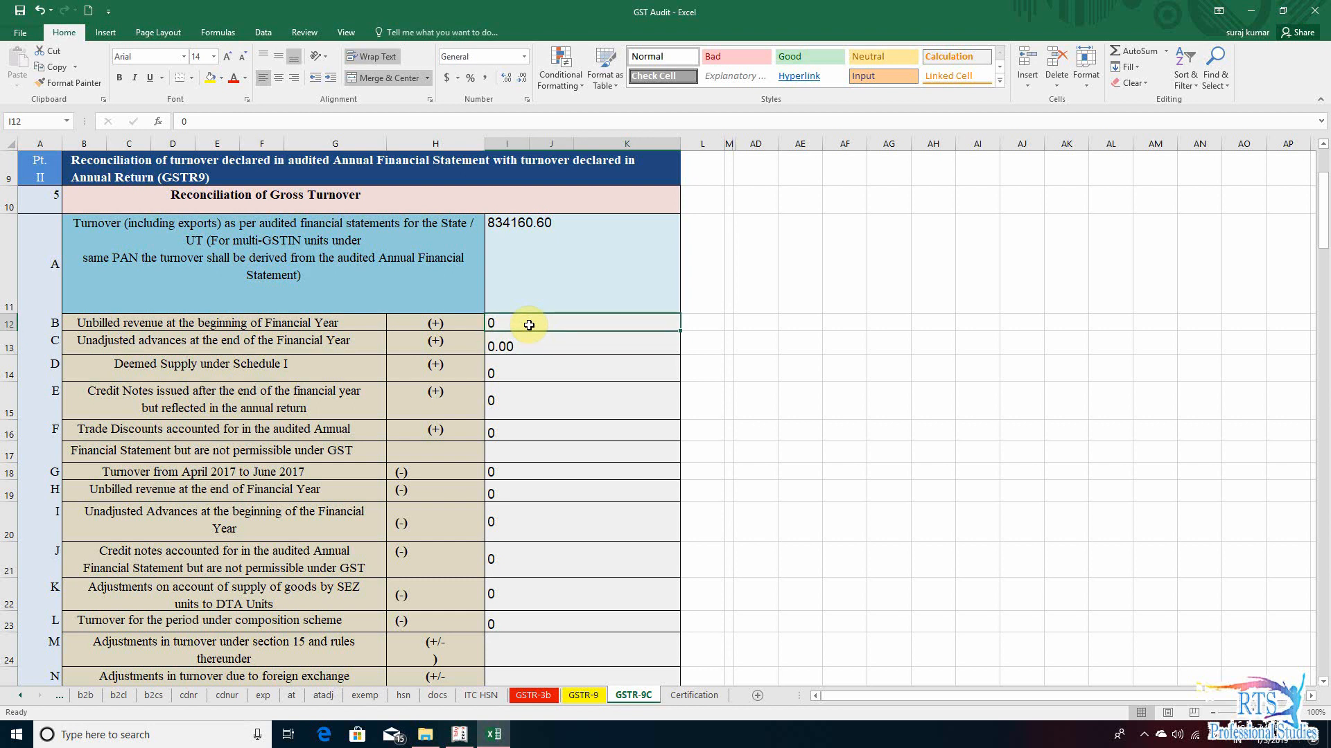
- Switch to Tally.ERP 9, leave the Profit & Loss A/c and open the Balance Sheet
key(alt+Tab)
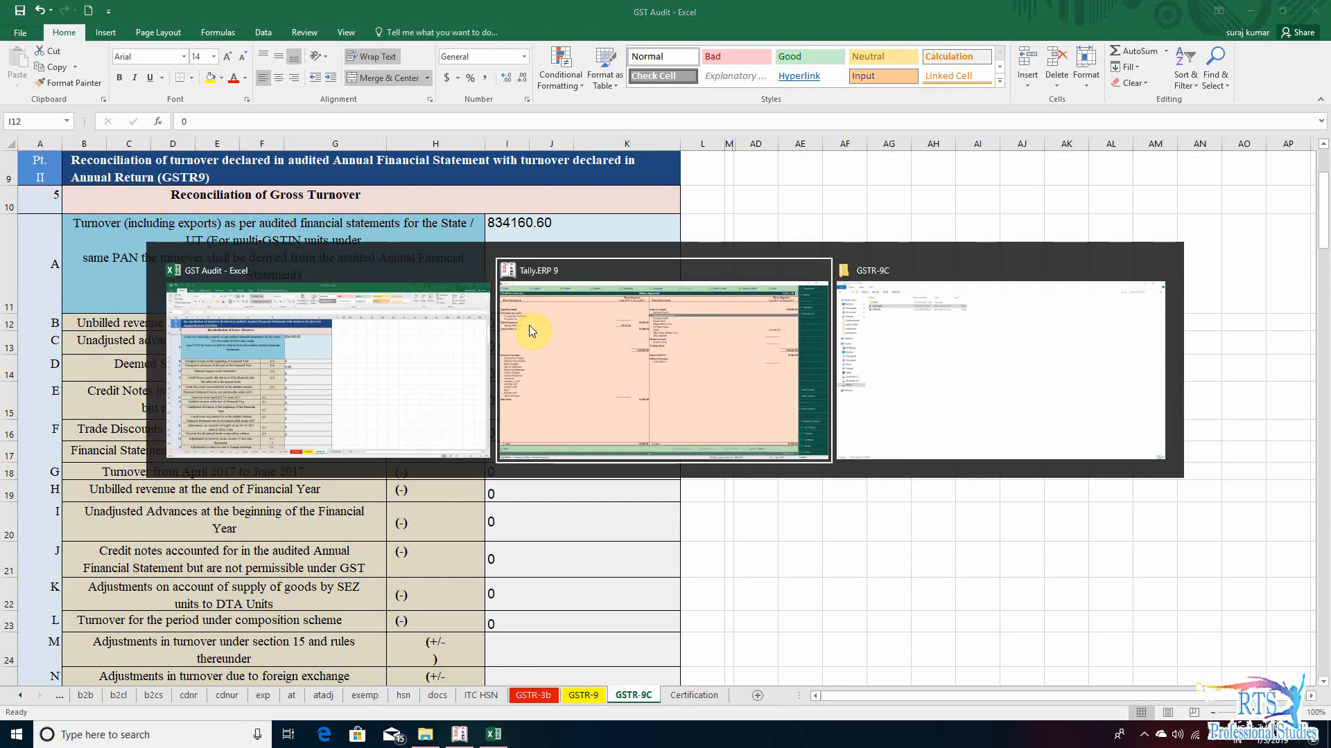
key(Escape)
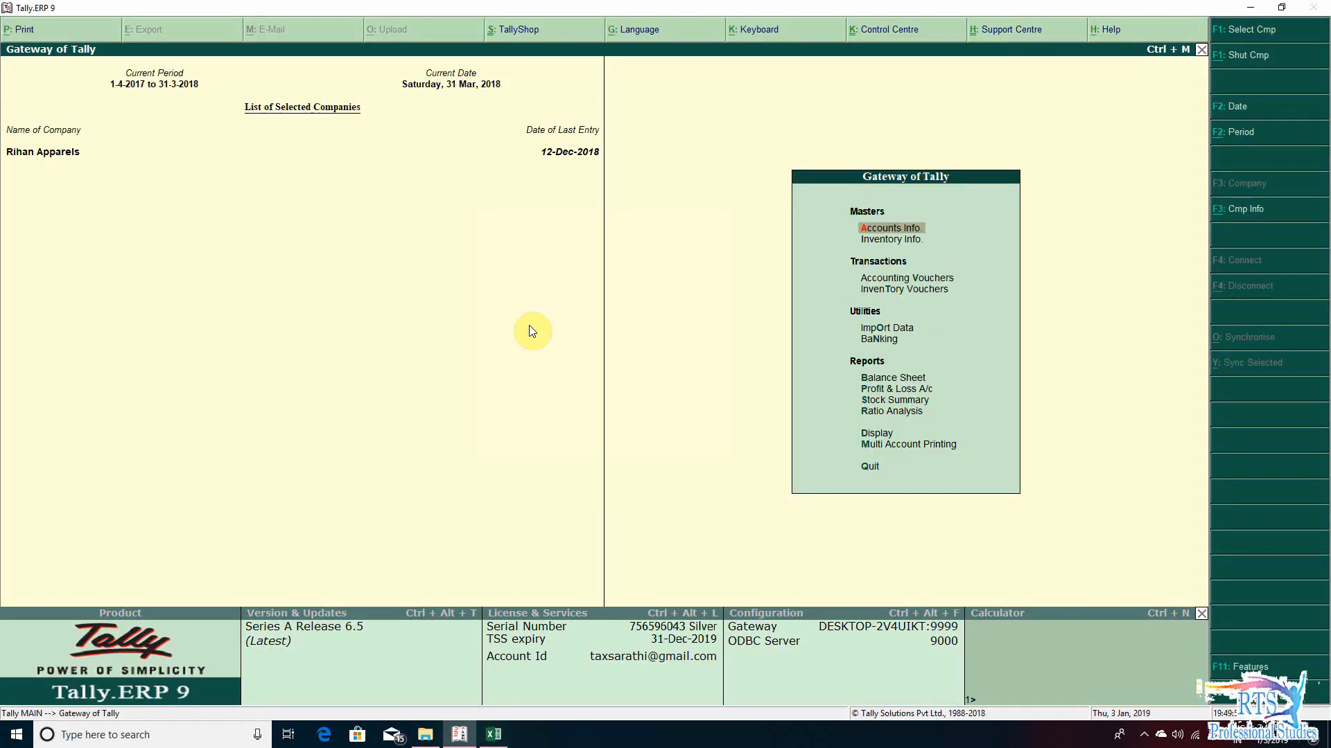
key(b)
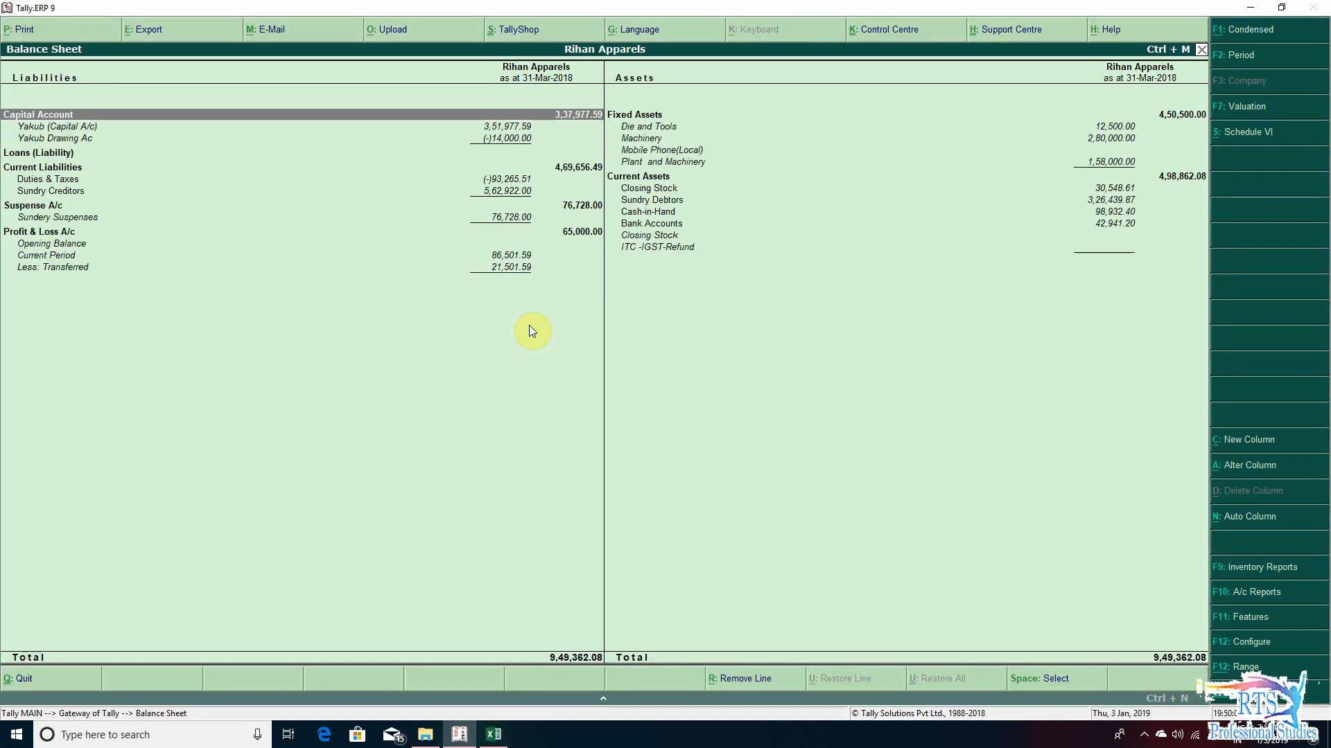
- Examine the Balance Sheet's current assets and current liabilities, including Sundry Debtors and Sundry Creditors
key(Down)
key(Down)
key(Down)
key(Down)
key(Down)
key(Down)
key(Down)
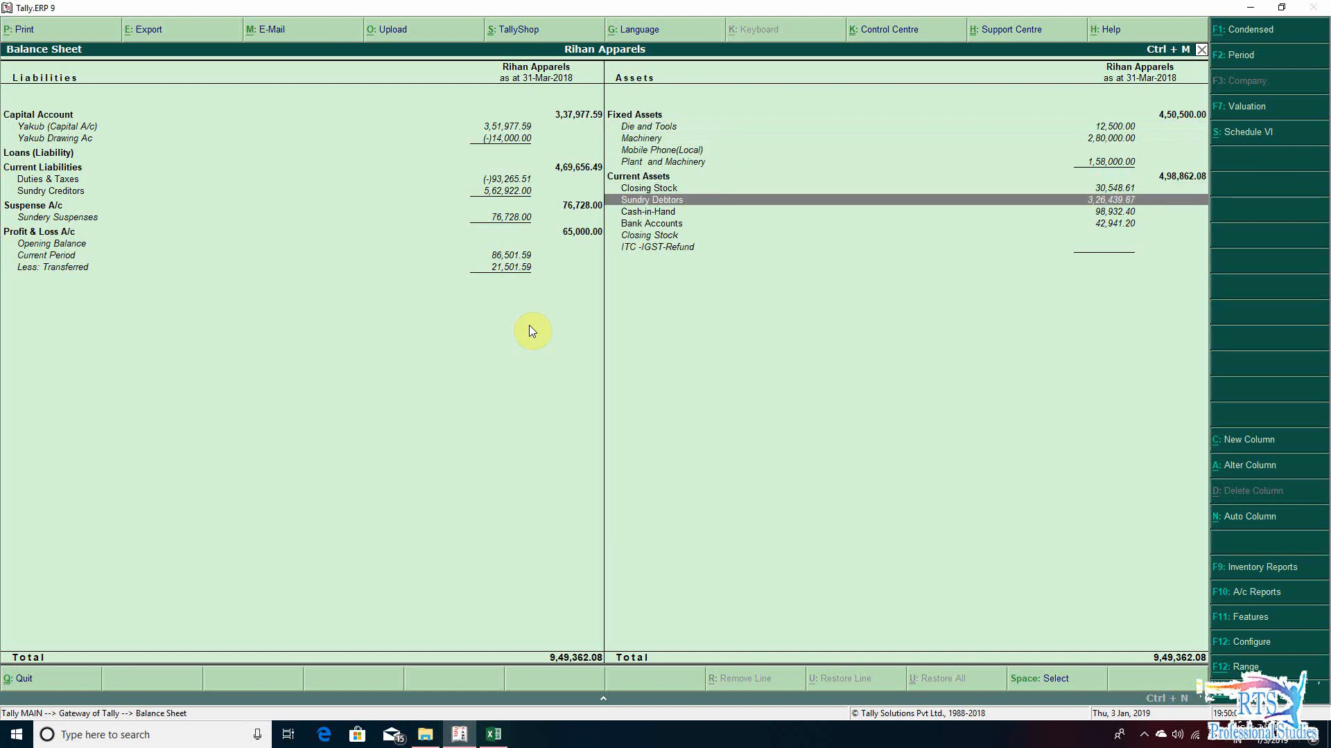
key(Up)
key(Up)
key(Up)
key(Up)
key(Left)
key(Up)
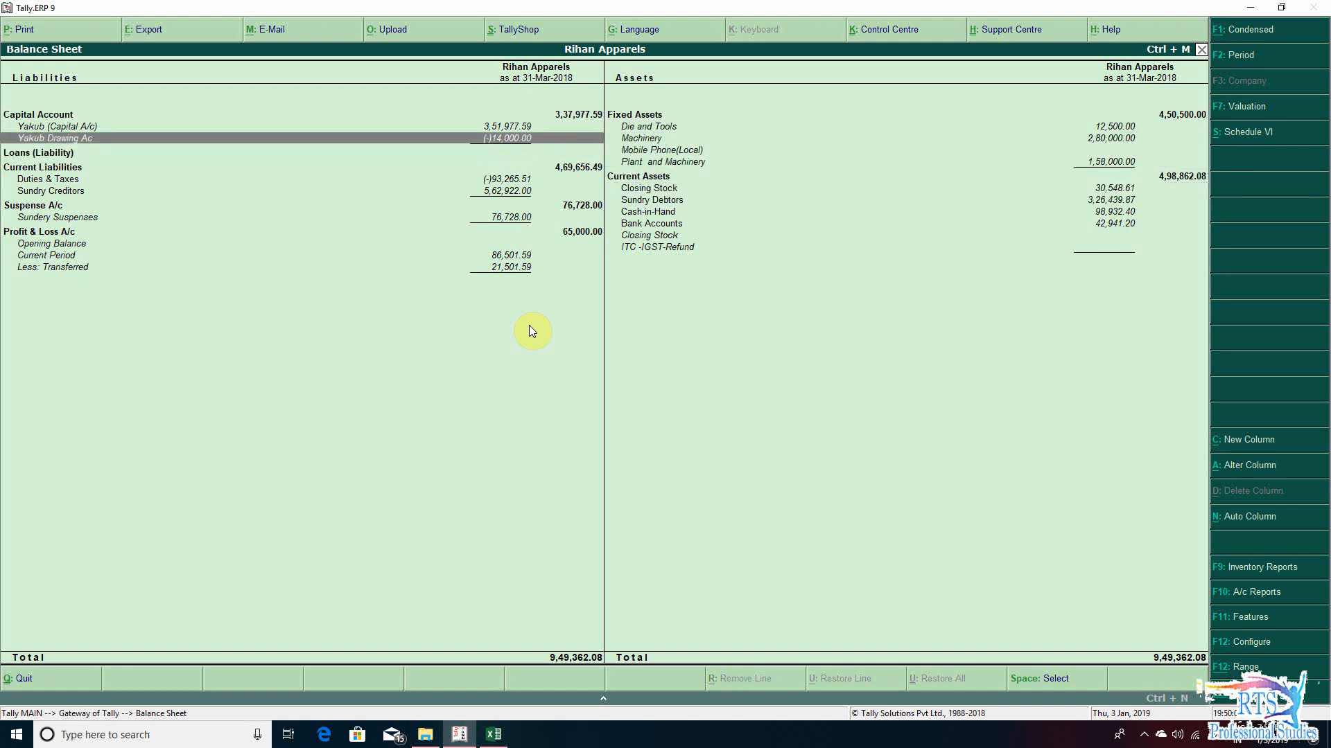
key(Down)
key(Down)
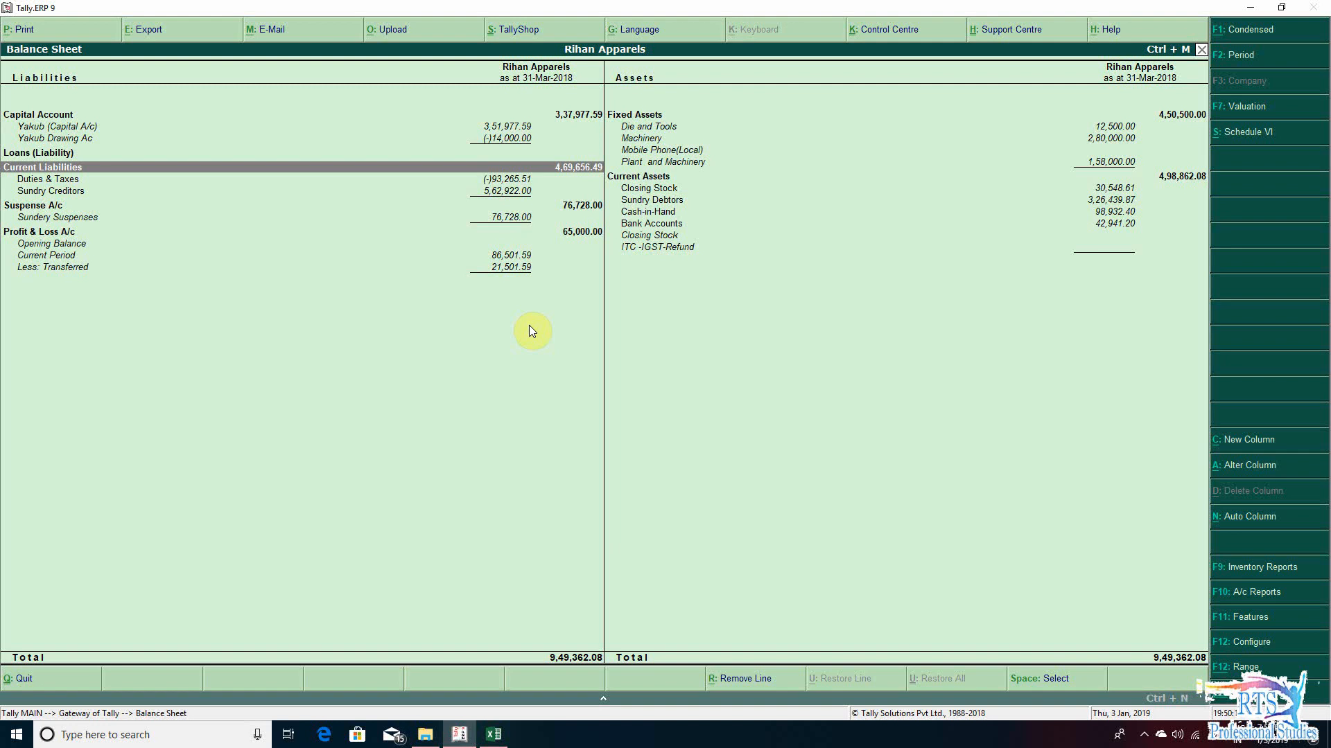
key(Down)
key(Down)
key(Down)
key(Down)
key(Up)
key(Up)
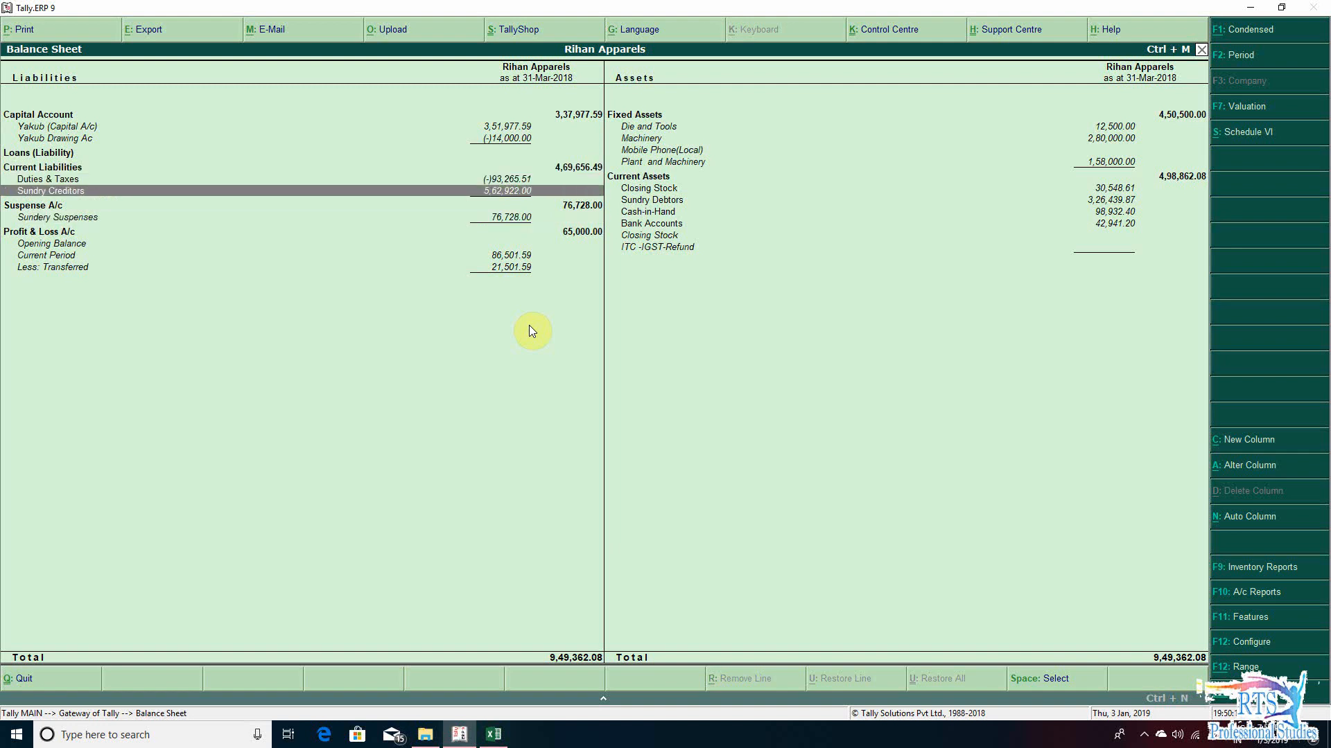
- Close the Balance Sheet, switch back to the GST Audit workbook in Excel, and select the row C unadjusted advances amount cell
key(Escape)
key(alt+Tab)
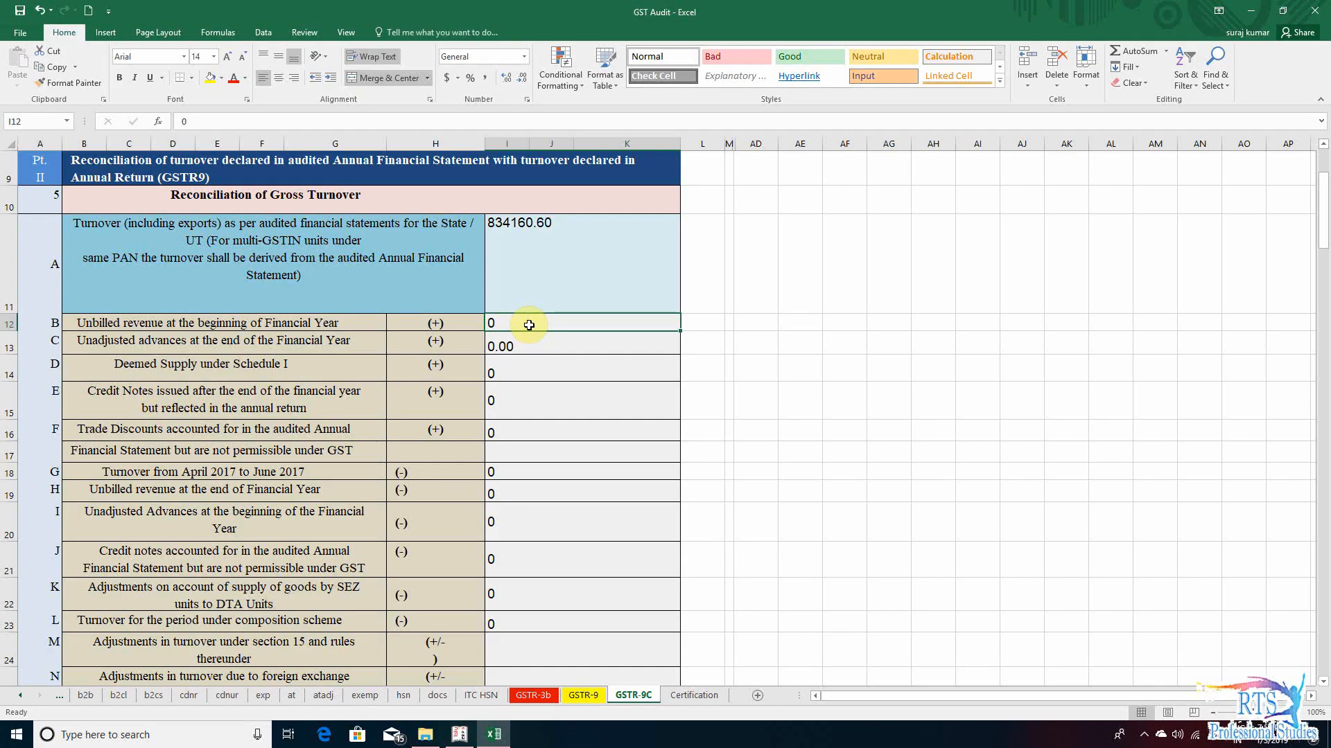
key(Down)
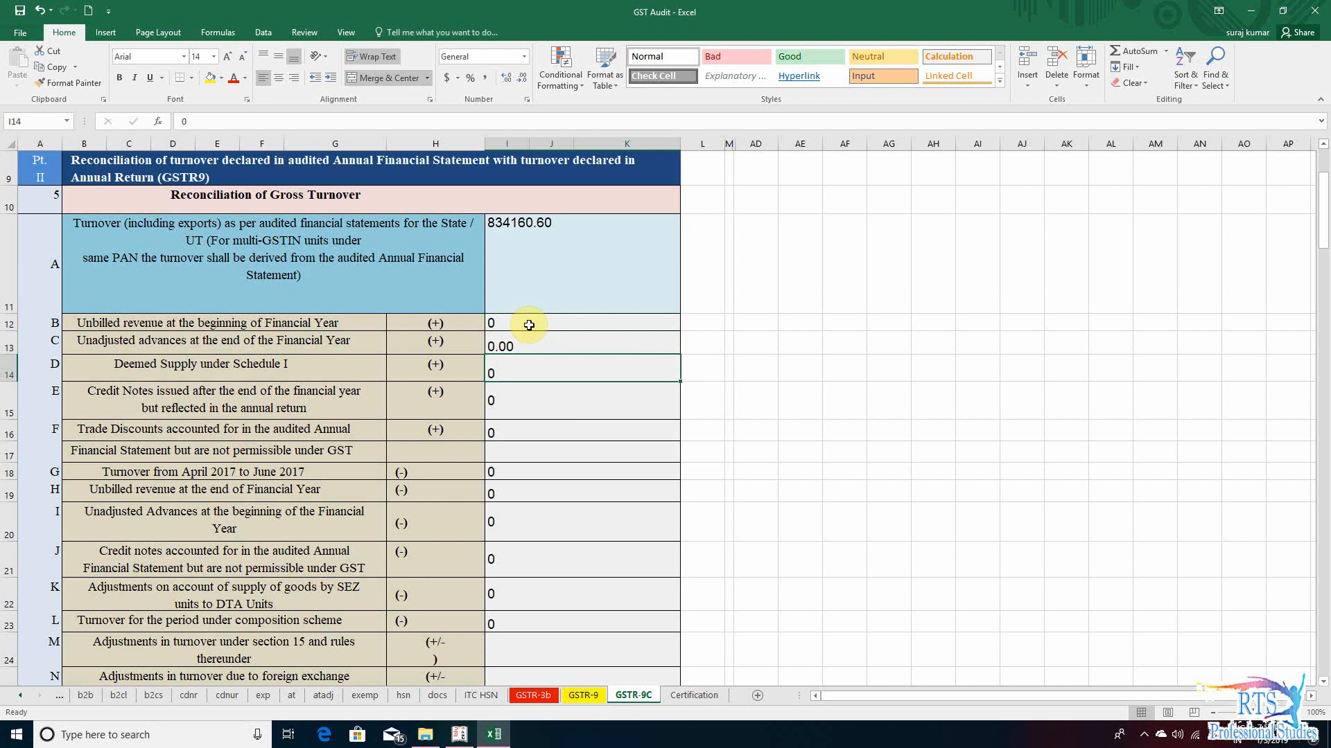
key(Up)
key(Left)
key(Left)
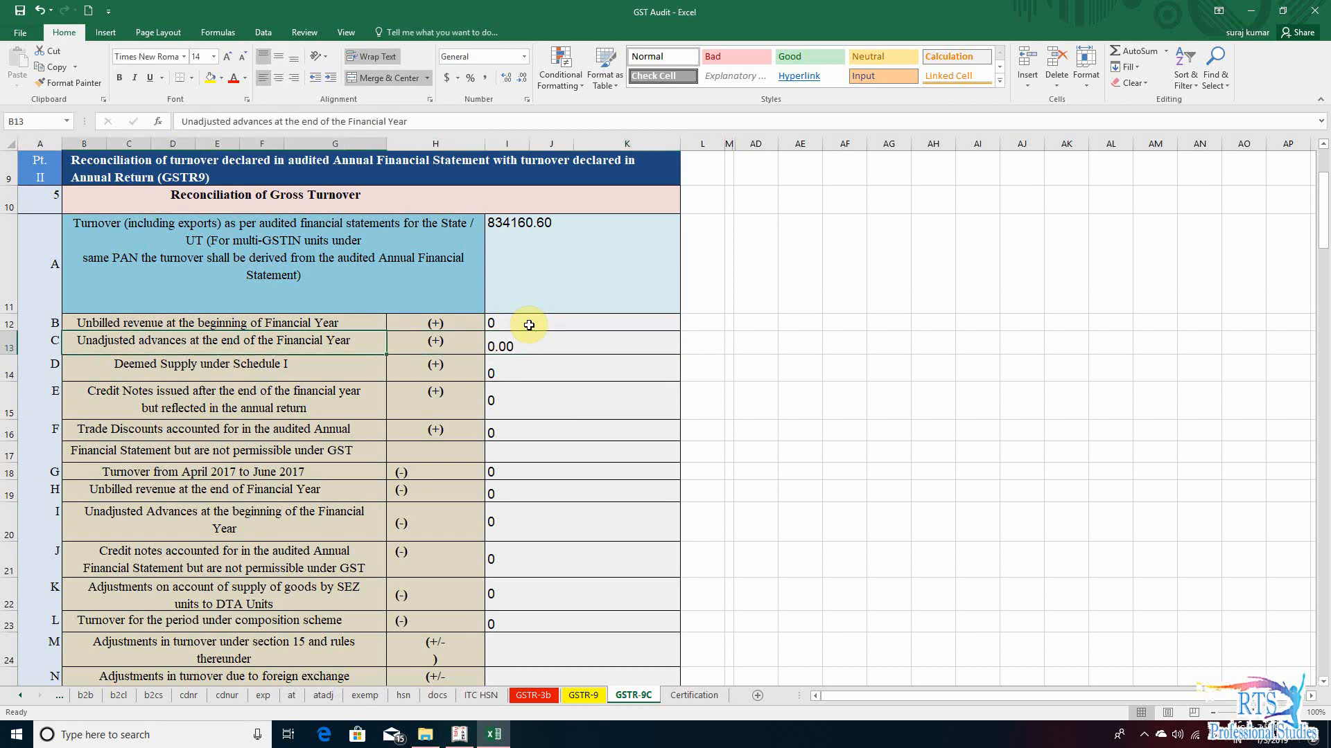
key(Right)
key(Right)
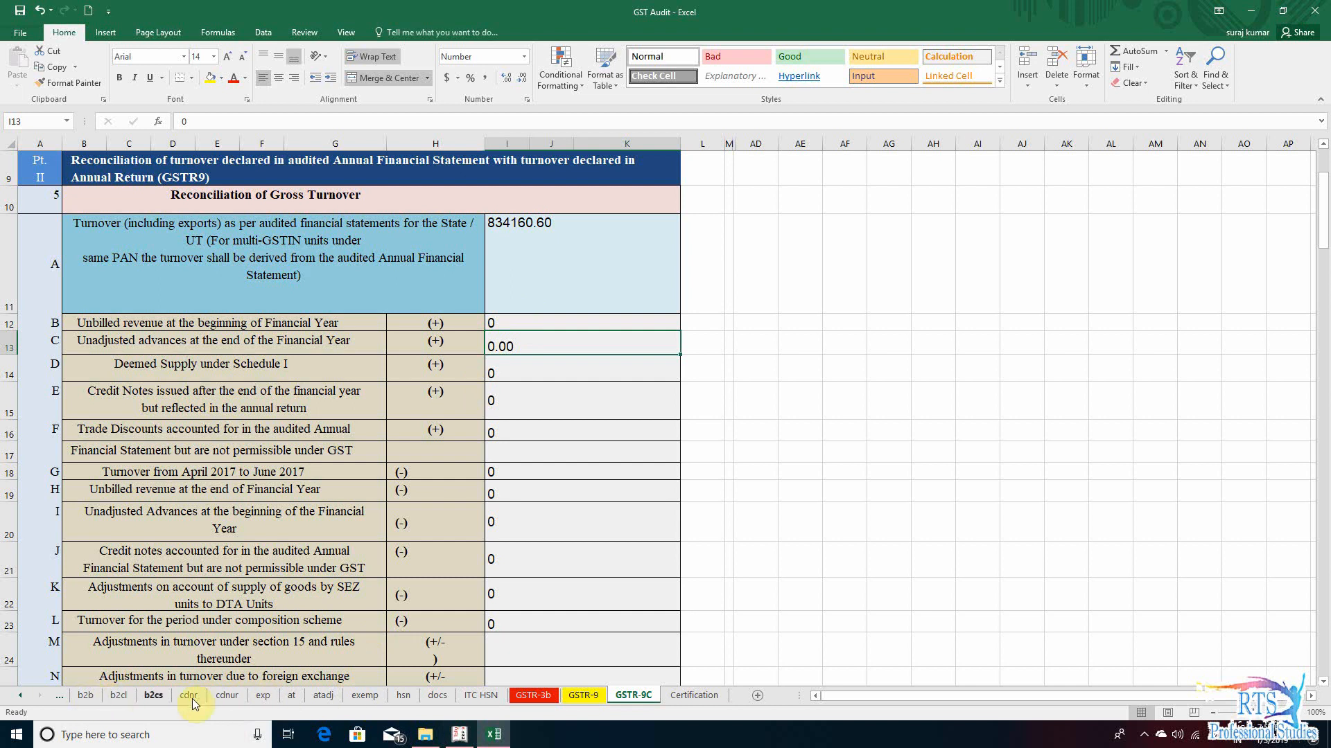
- Review the Summary For Advance Received on the at sheet, checking place of supply, gross advance received and IGST
click(286, 698)
click(66, 170)
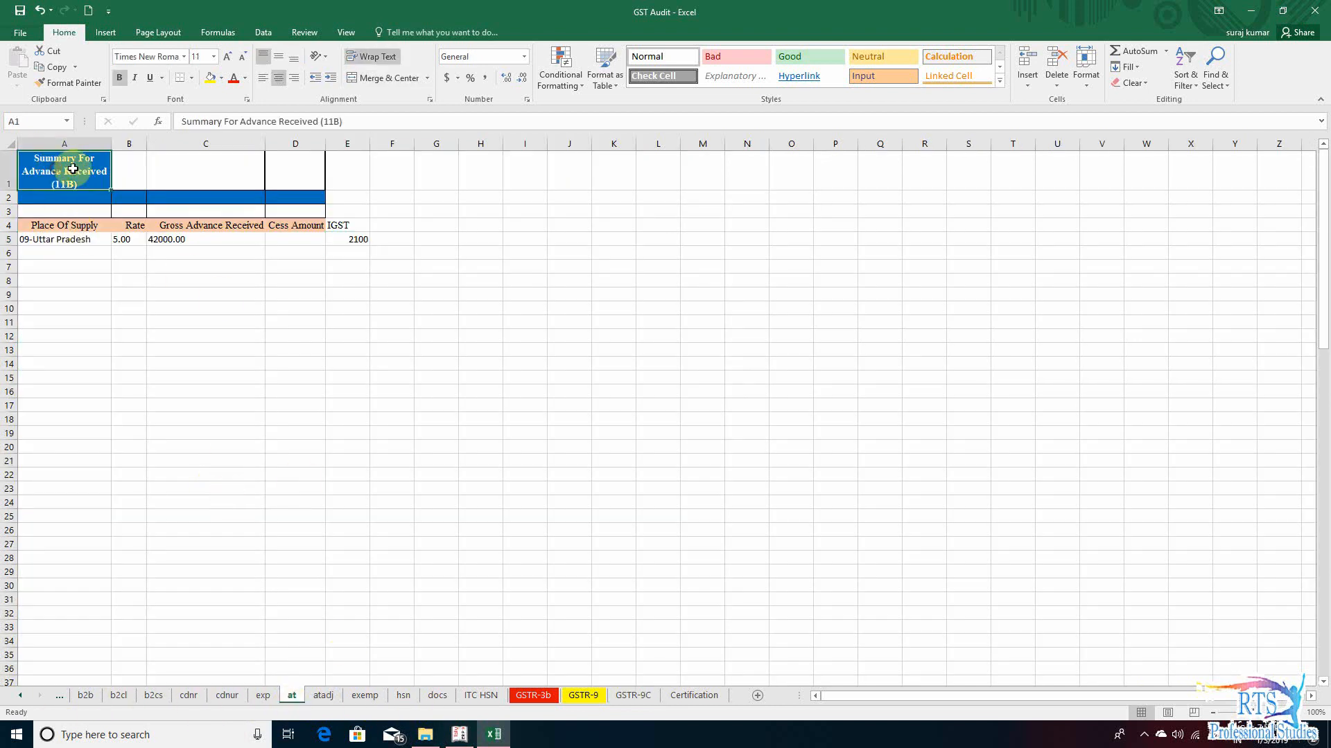
click(55, 239)
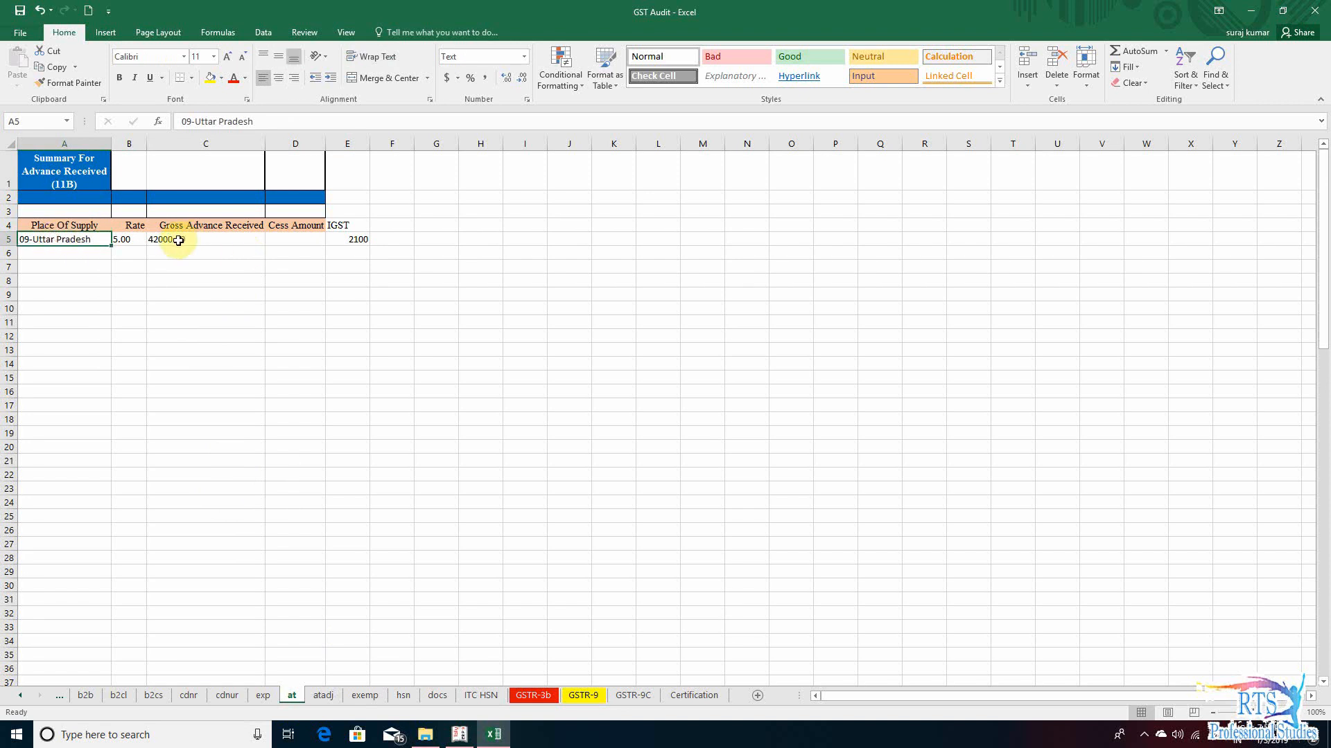
click(217, 239)
click(255, 280)
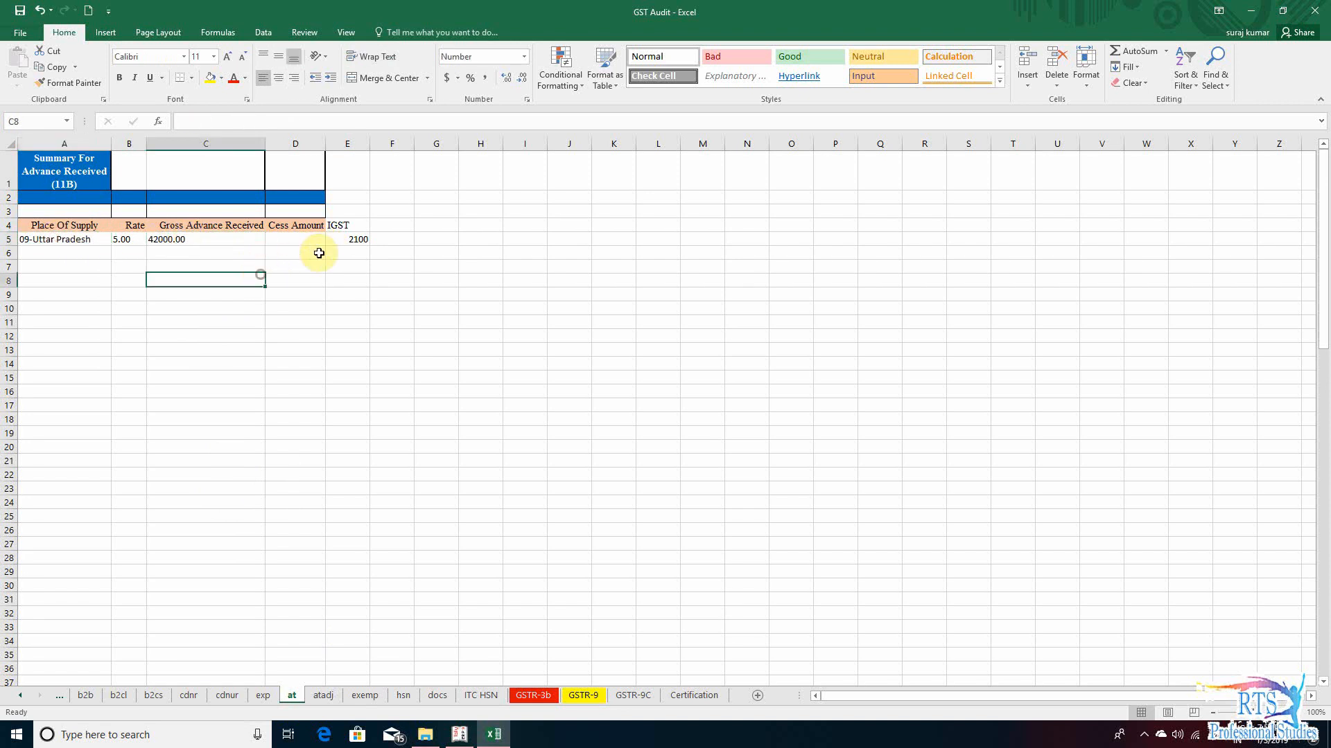
click(359, 244)
click(165, 240)
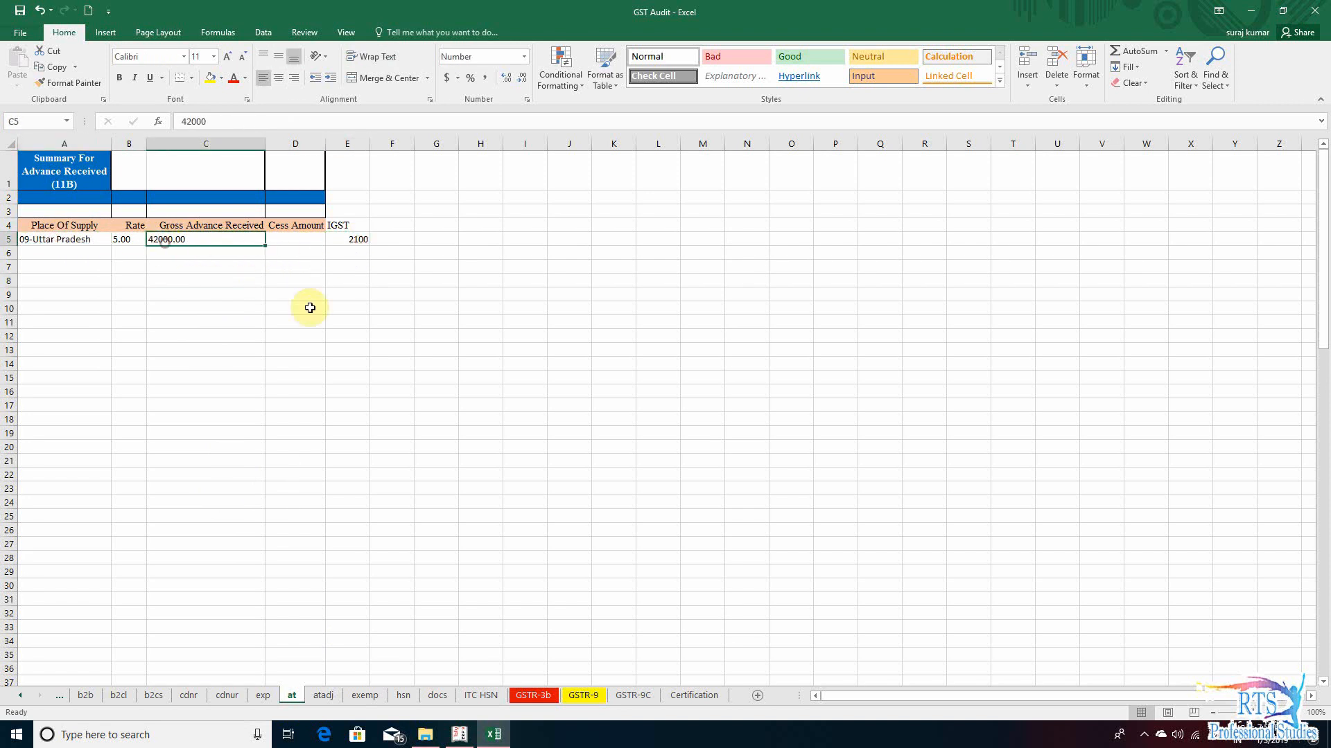
- Check the atadj sheet for adjusted advances and compare it with the IGST entry on the at sheet
click(324, 694)
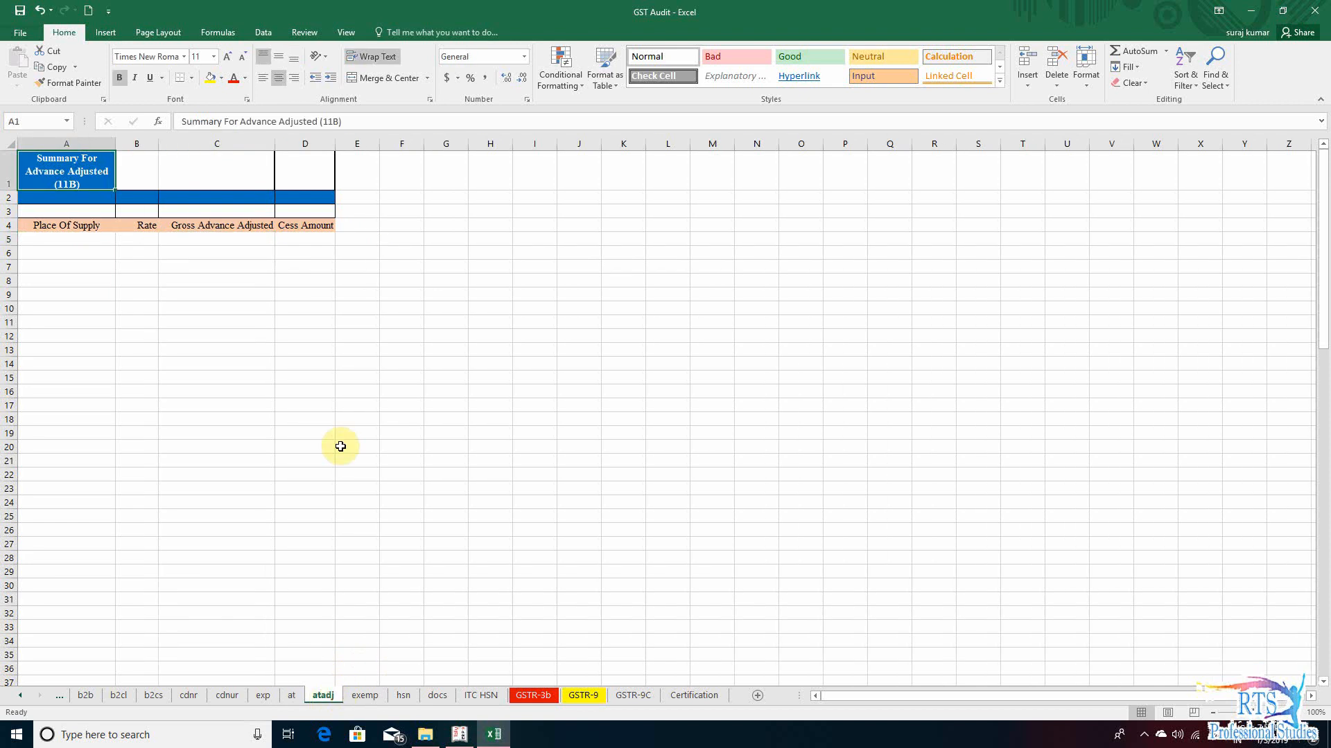
click(83, 223)
click(124, 226)
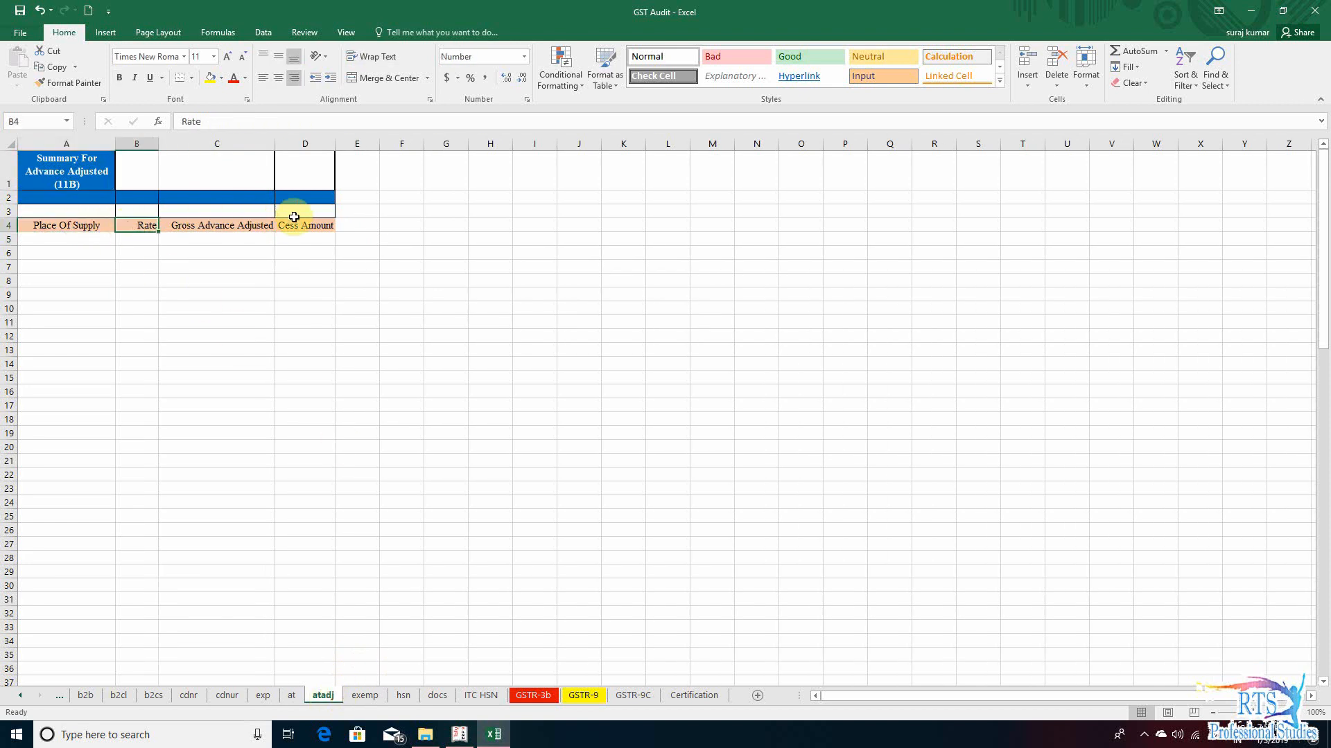
click(55, 240)
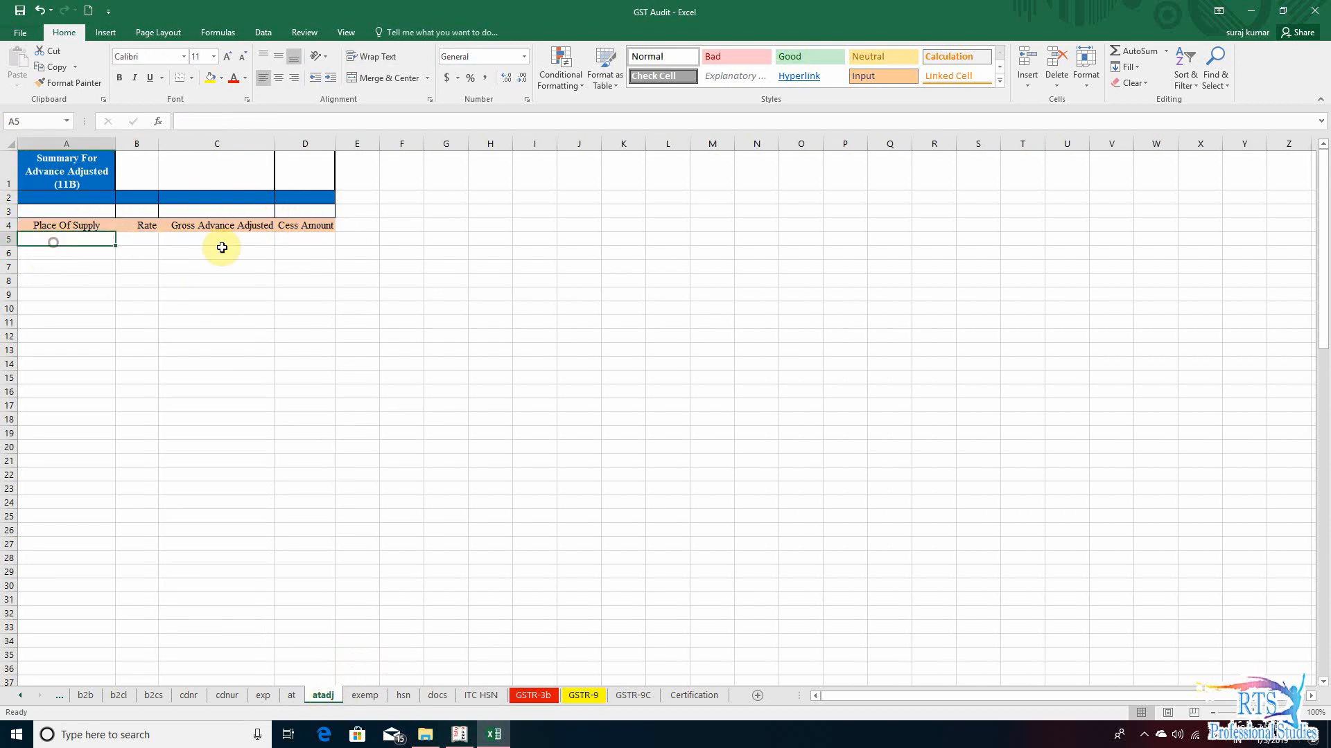
click(284, 251)
click(65, 253)
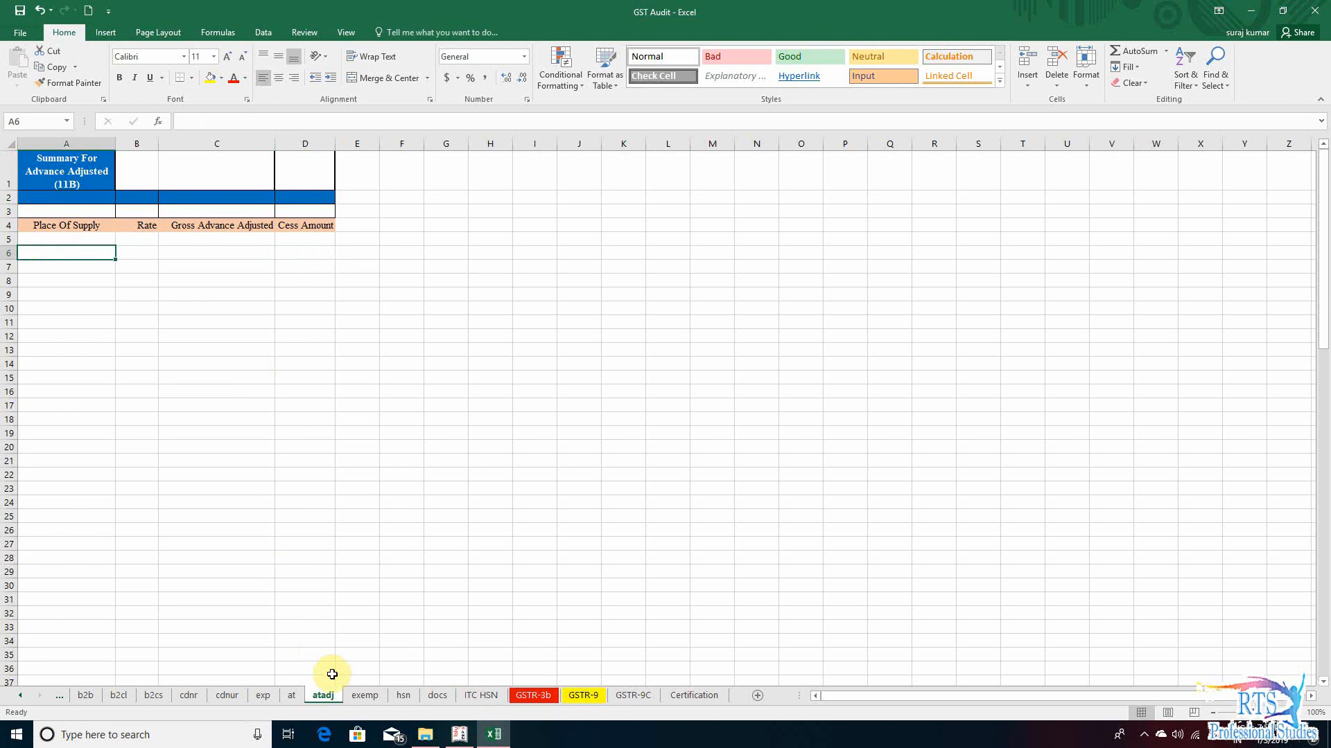
click(291, 696)
click(347, 239)
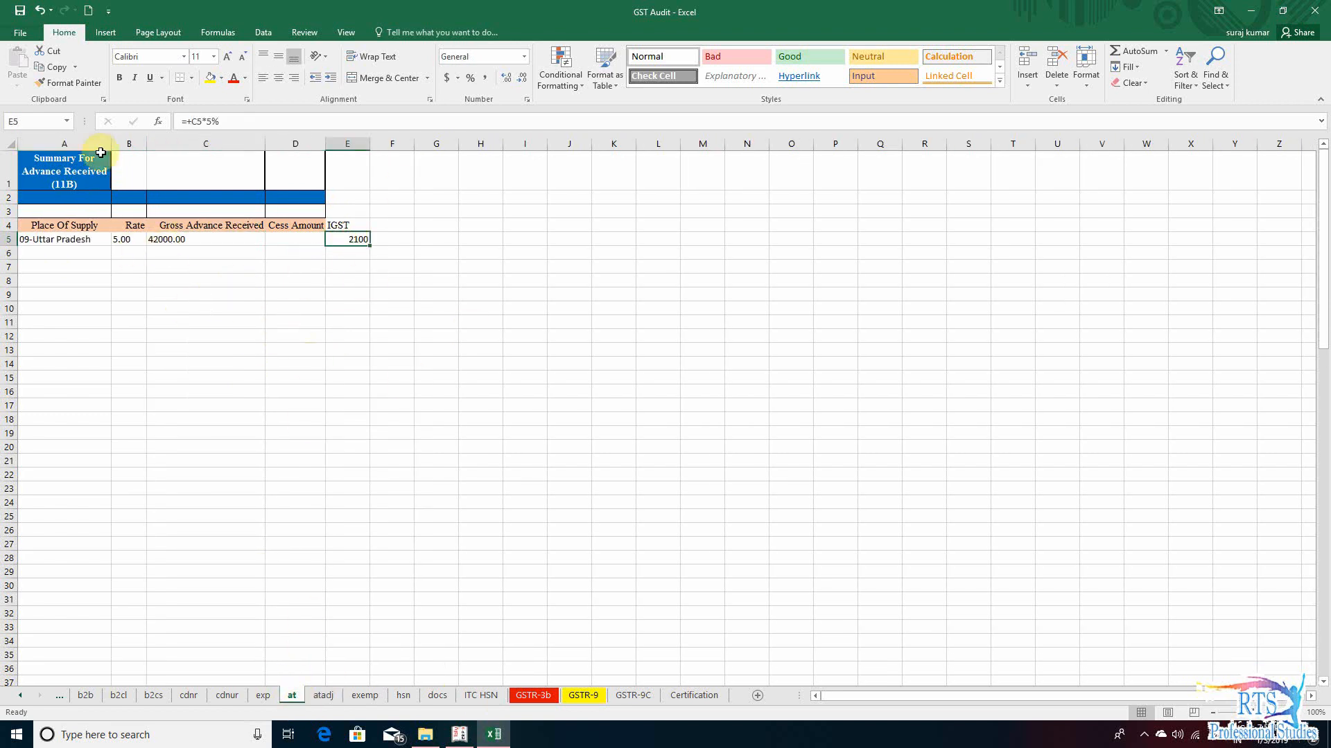
- Link the GSTR-9C row C unadjusted advances amount to the gross advance received with the formula +at!C5
click(632, 695)
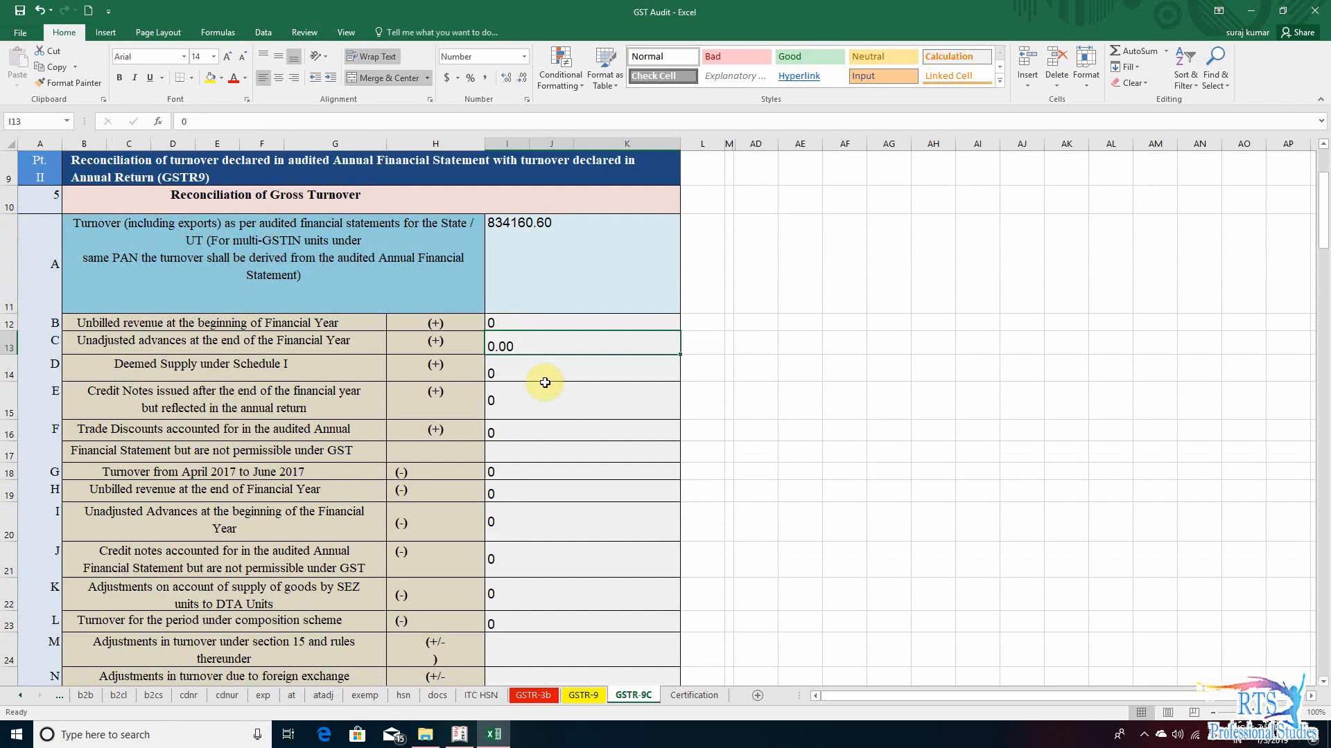
text(+)
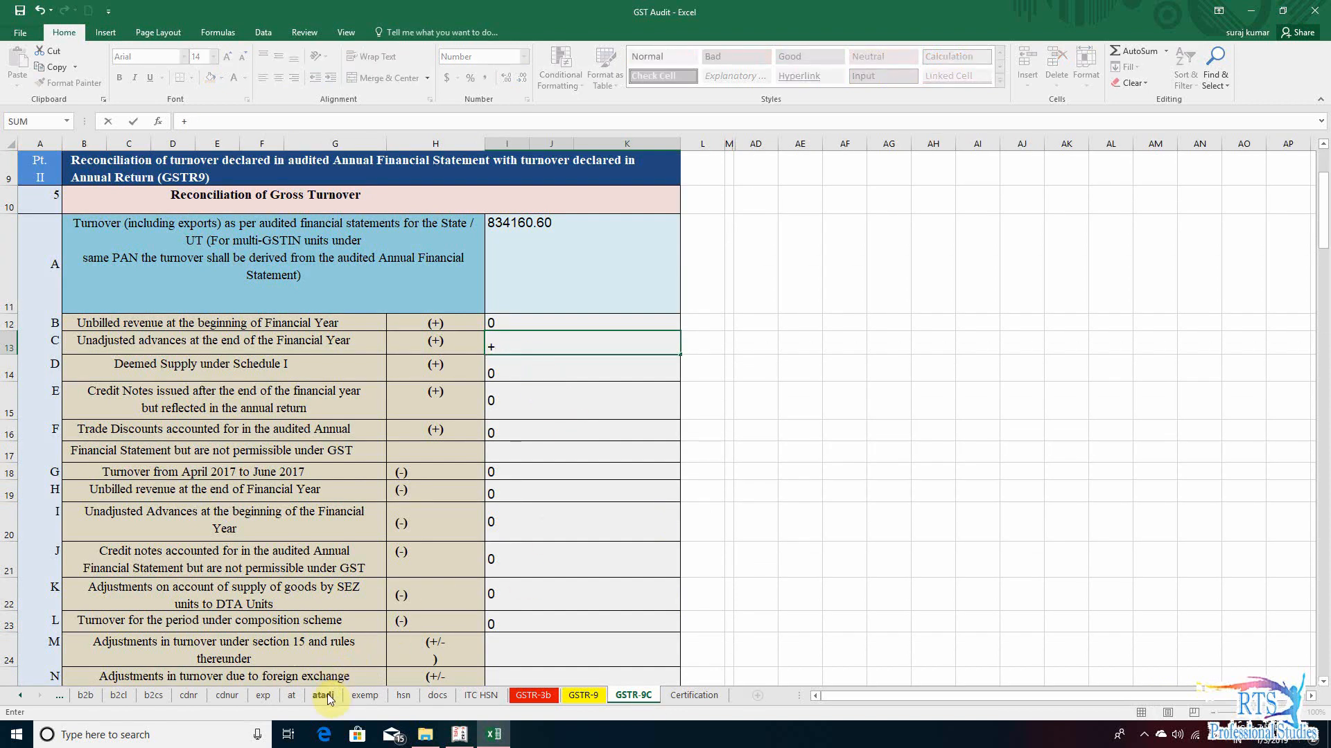
click(291, 696)
click(164, 243)
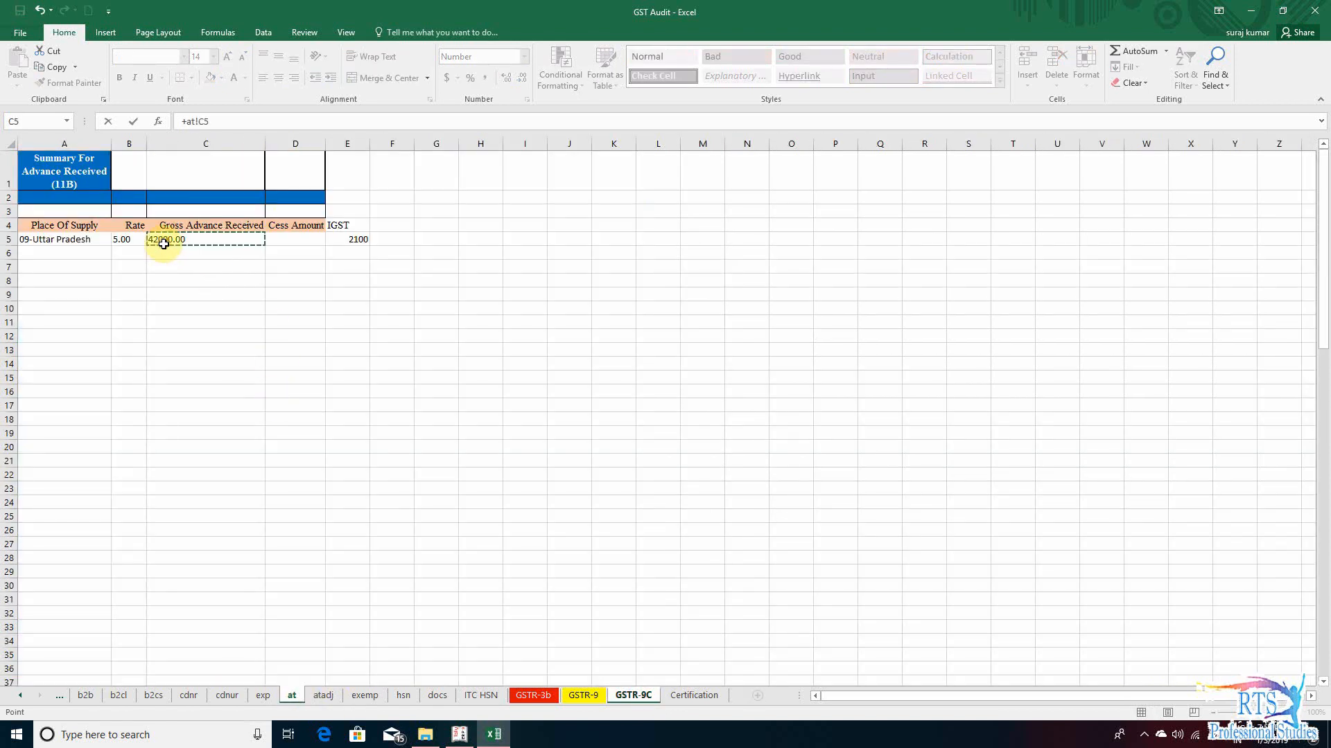
key(Return)
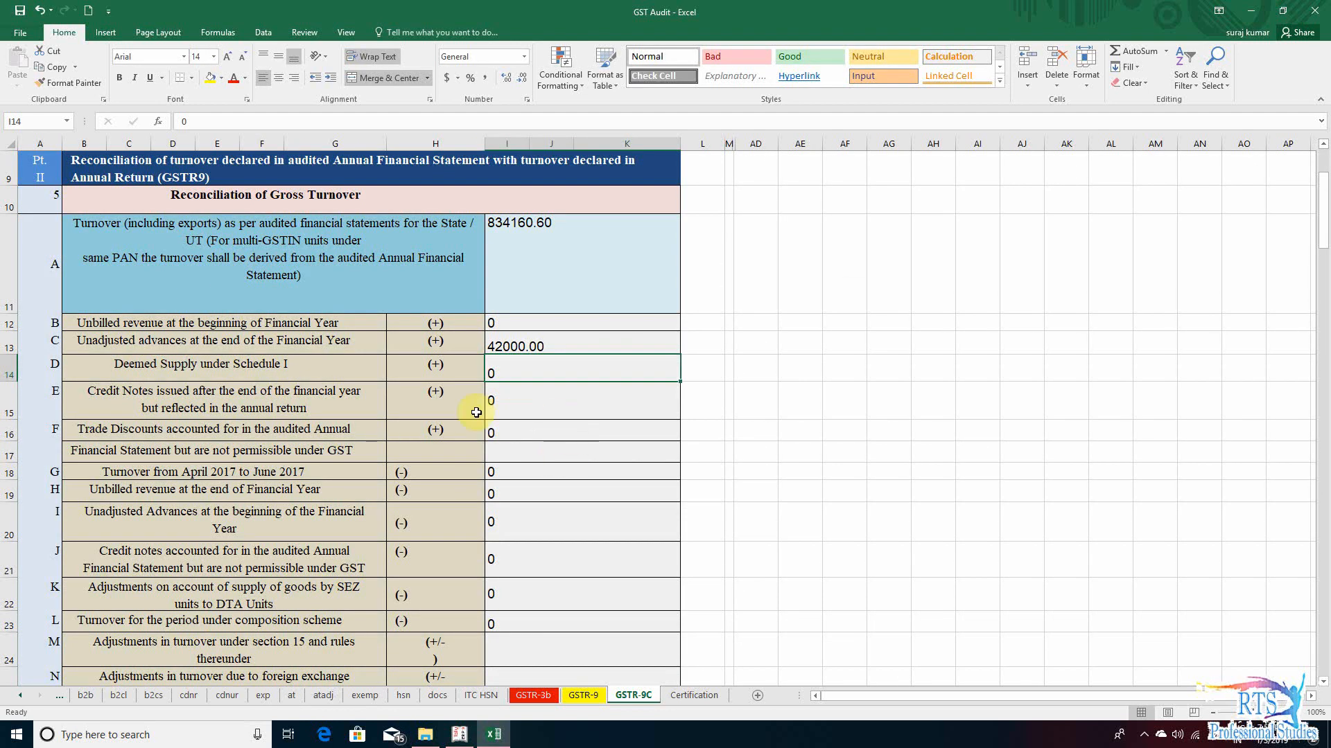
- Select the row D deemed supply amount cell, switch to Tally.ERP 9 and open the Profit & Loss A/c in detailed view
click(201, 373)
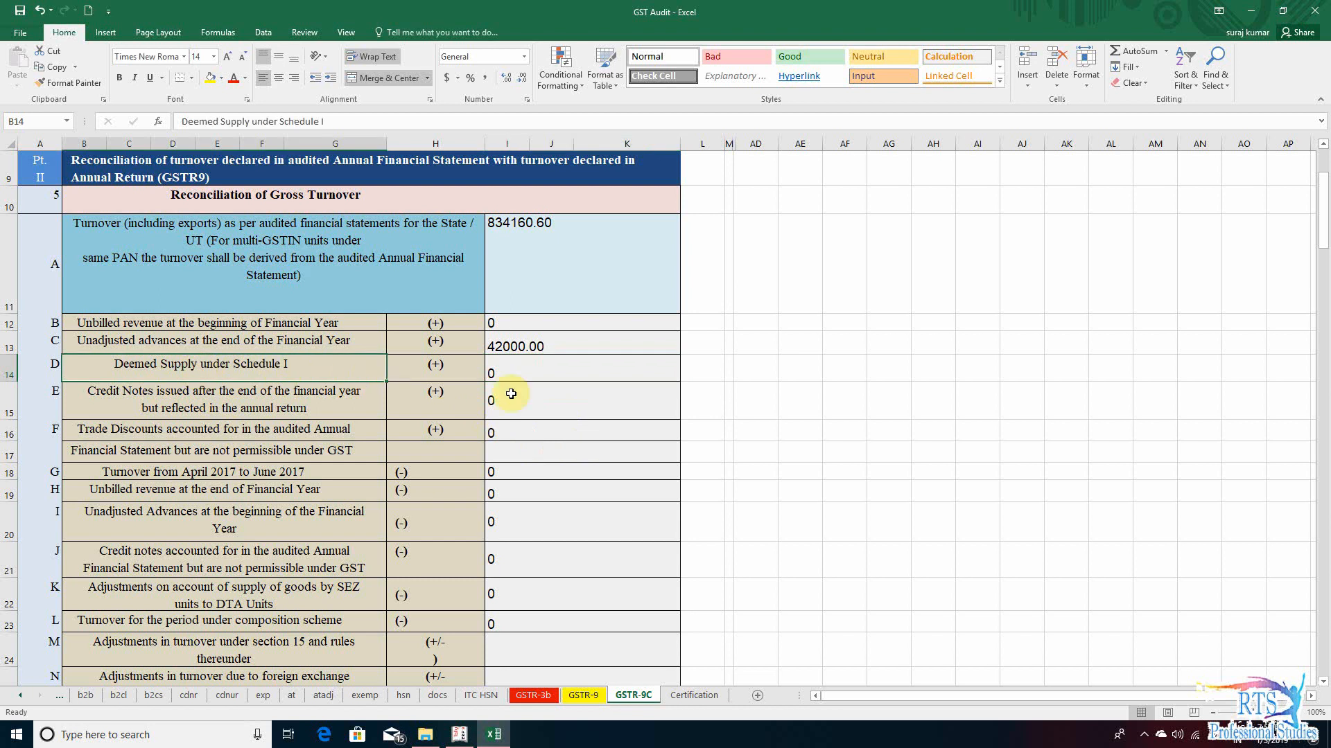
click(539, 372)
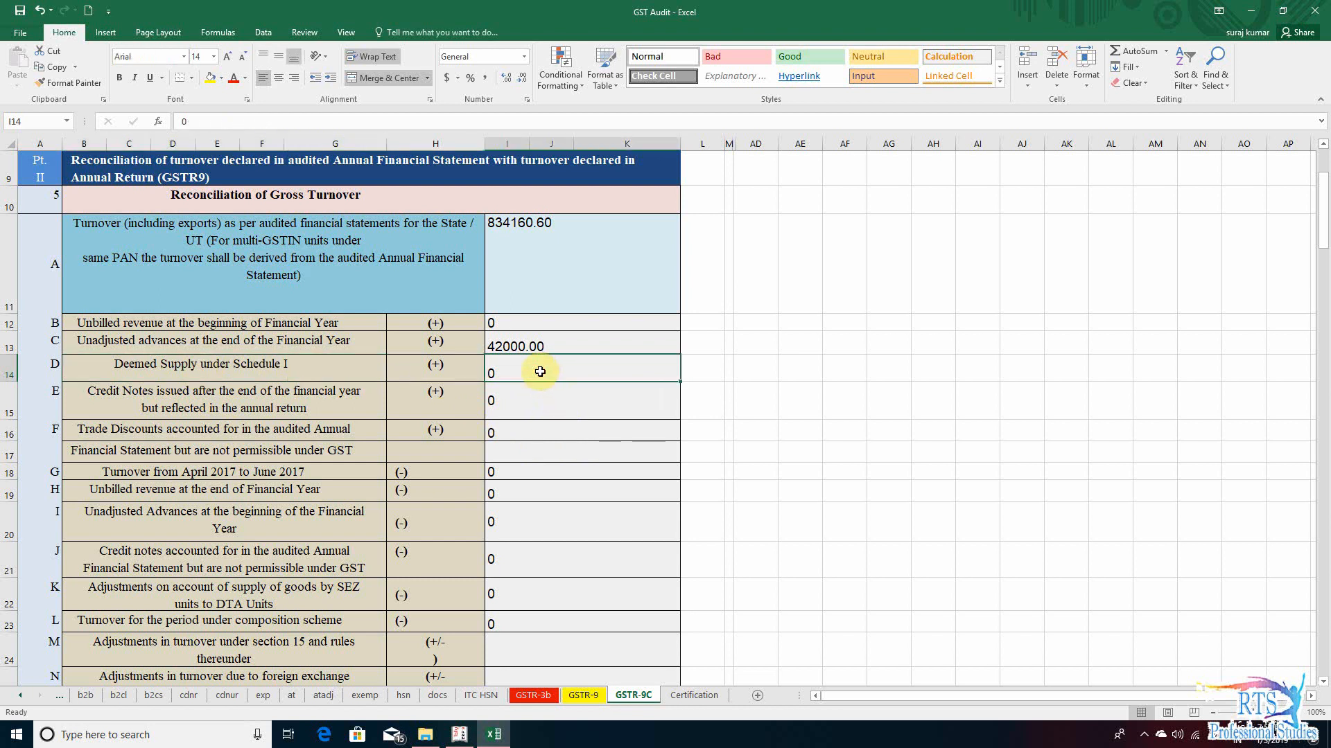
key(alt+Tab)
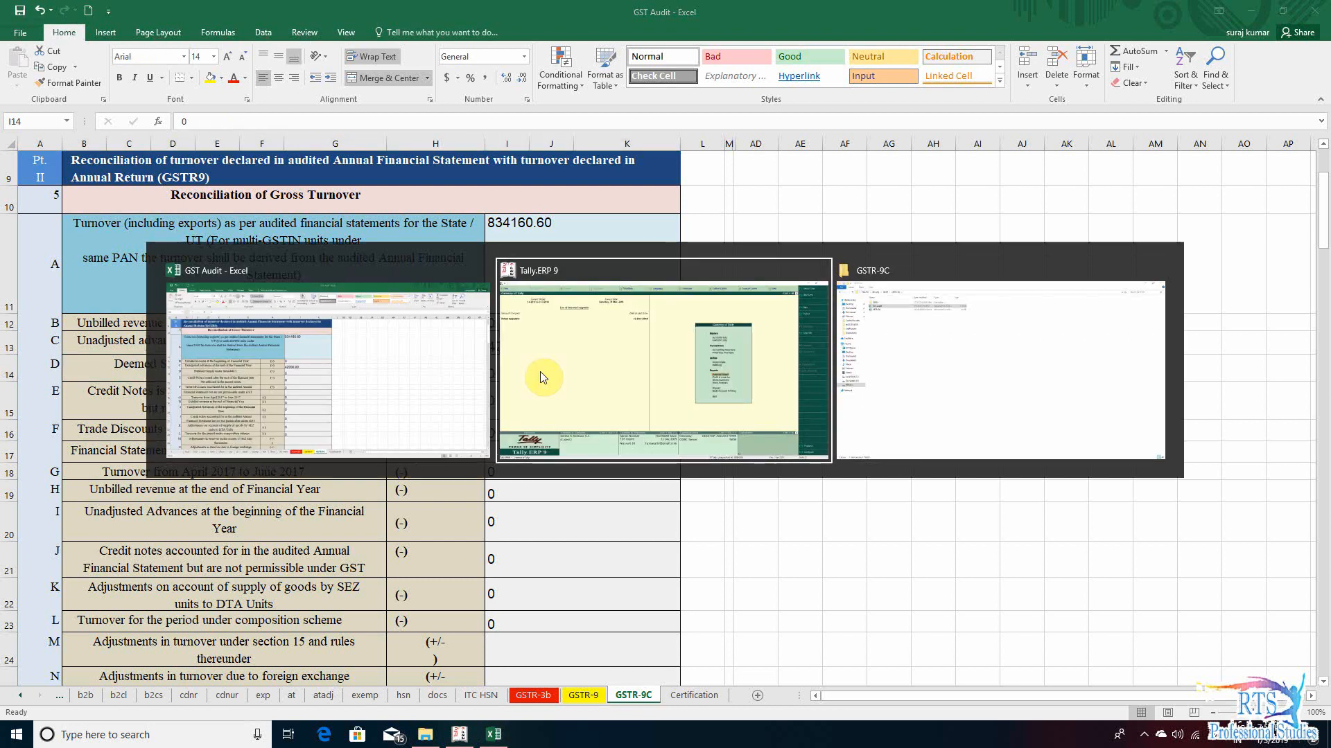
key(p)
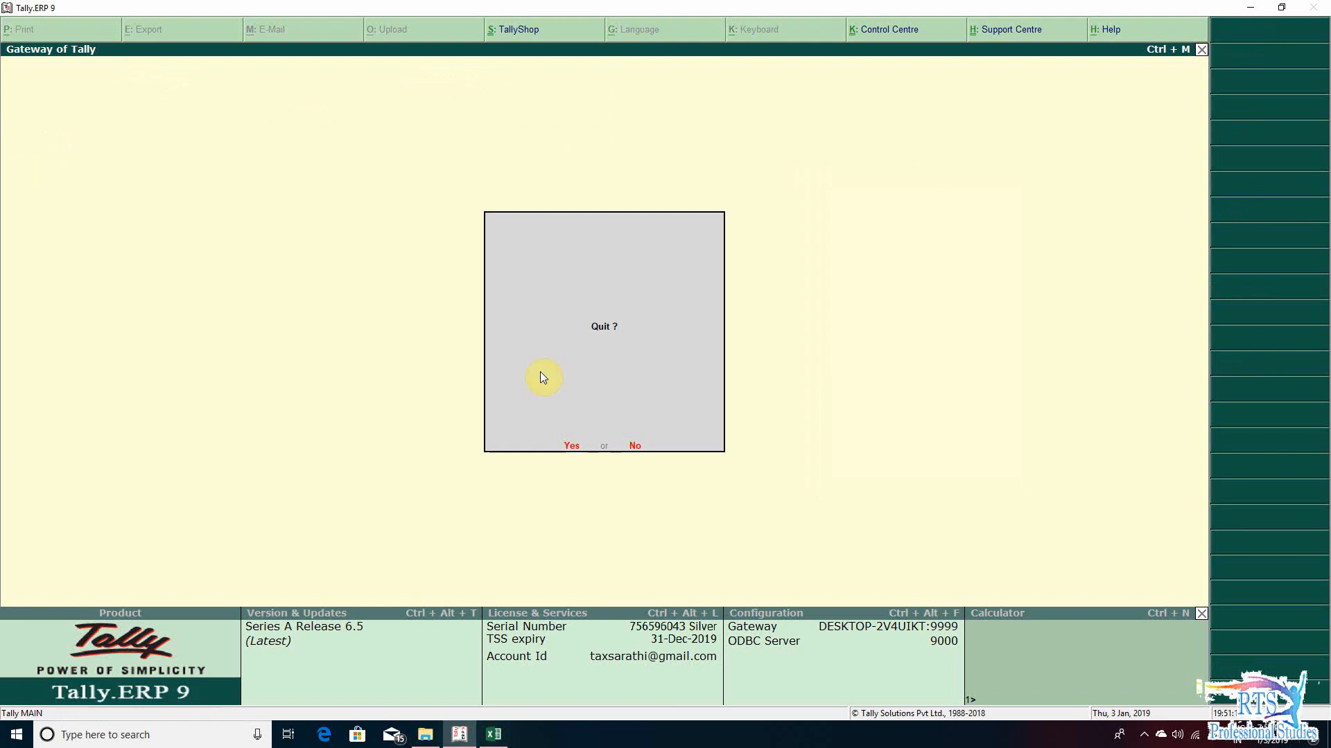
key(alt+F1)
key(Down)
key(Down)
key(Right)
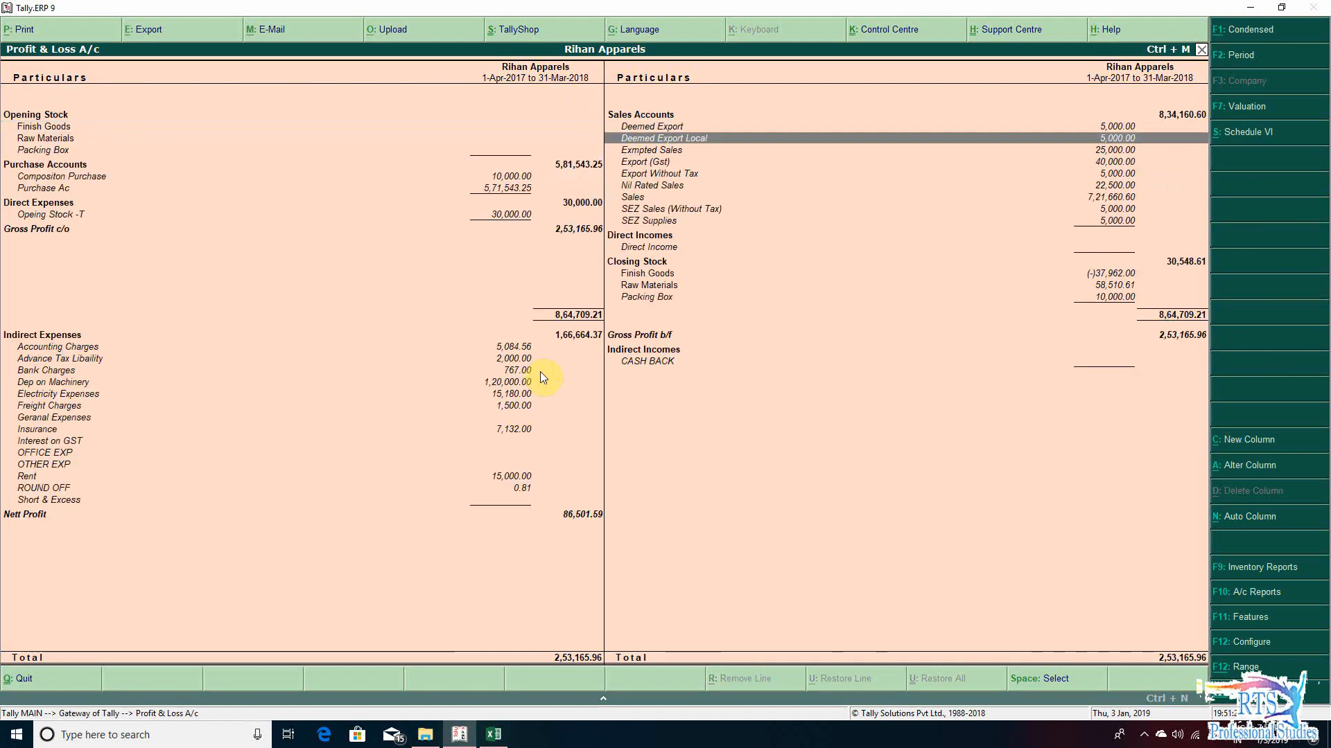
- Examine the ledgers under Sales Accounts in the Profit & Loss A/c for deemed supplies, including the Deemed Export entries
key(Down)
key(Down)
key(Down)
key(Down)
key(Down)
key(Down)
key(Up)
key(Up)
key(Up)
key(Up)
key(Up)
key(Up)
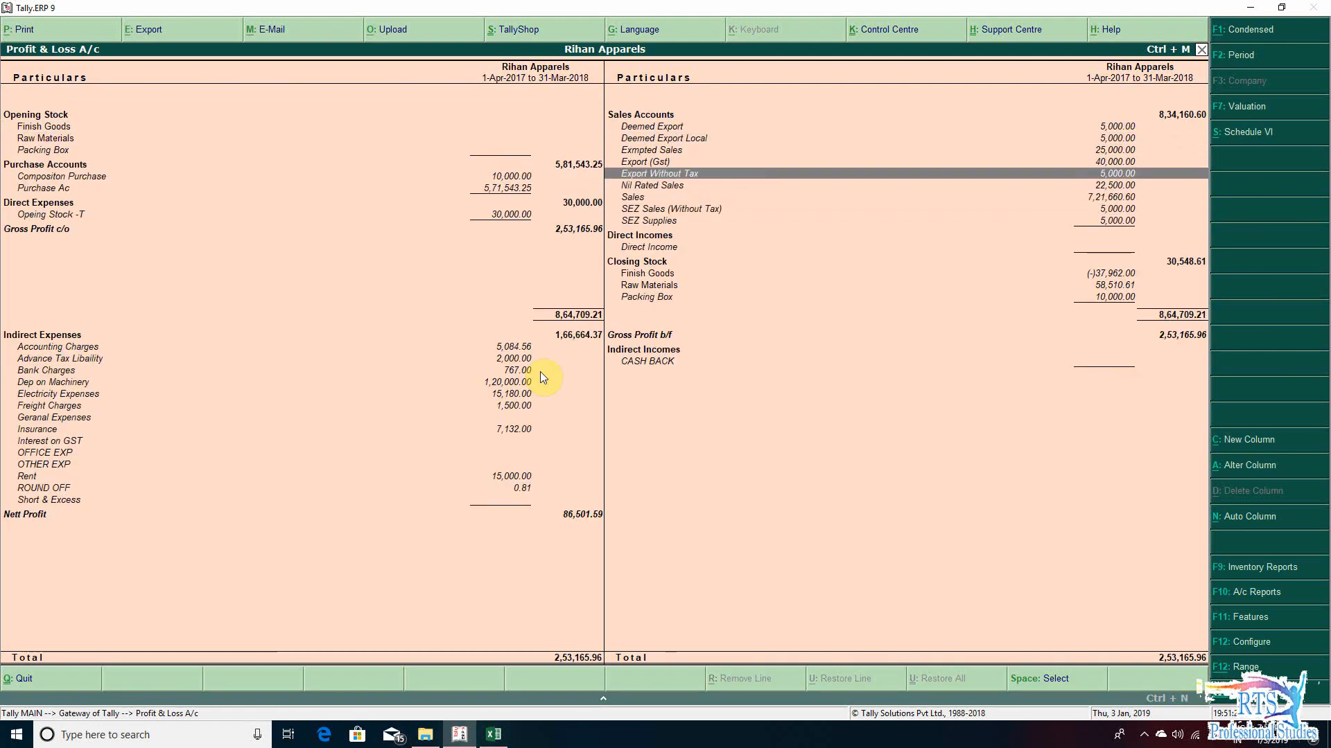
key(Down)
key(Down)
key(Down)
key(Down)
key(Down)
key(Down)
key(Up)
key(Up)
key(Up)
- Switch back to the GST Audit workbook in Excel and select the row E credit notes amount cell
key(alt+Tab)
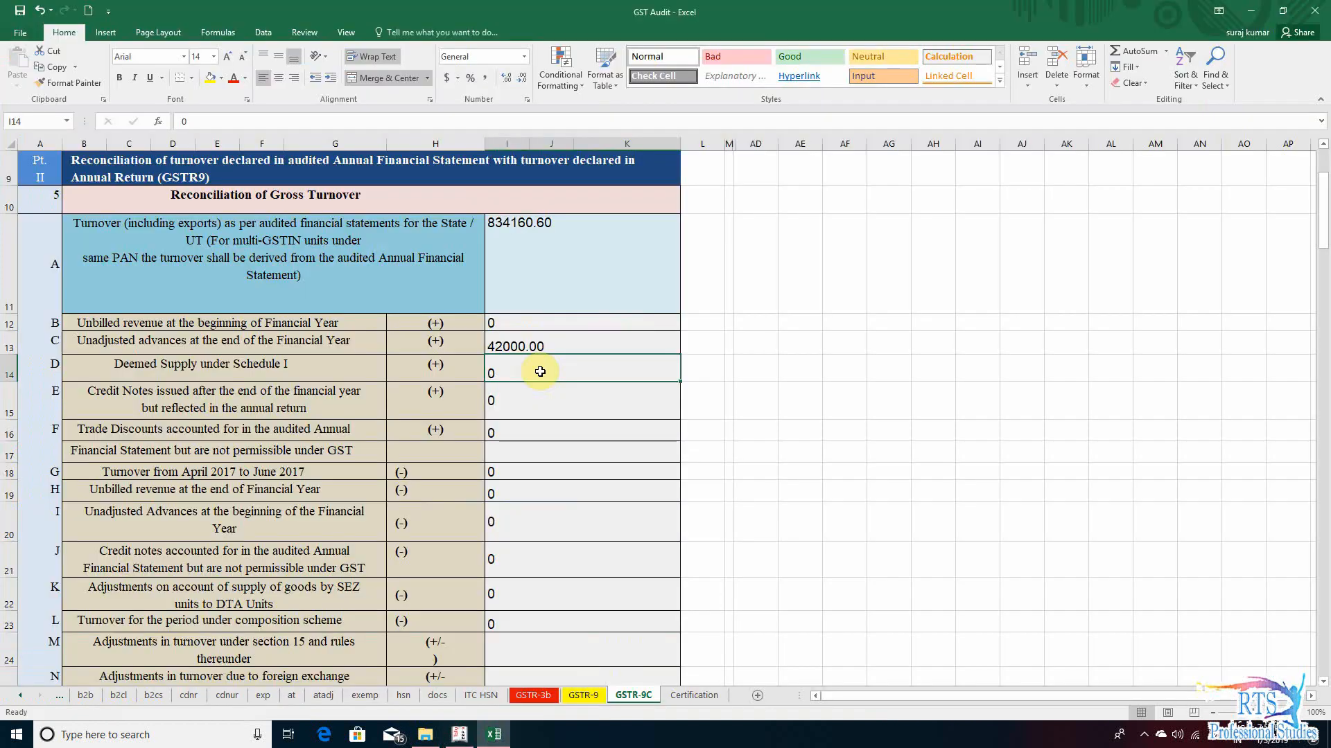
key(Down)
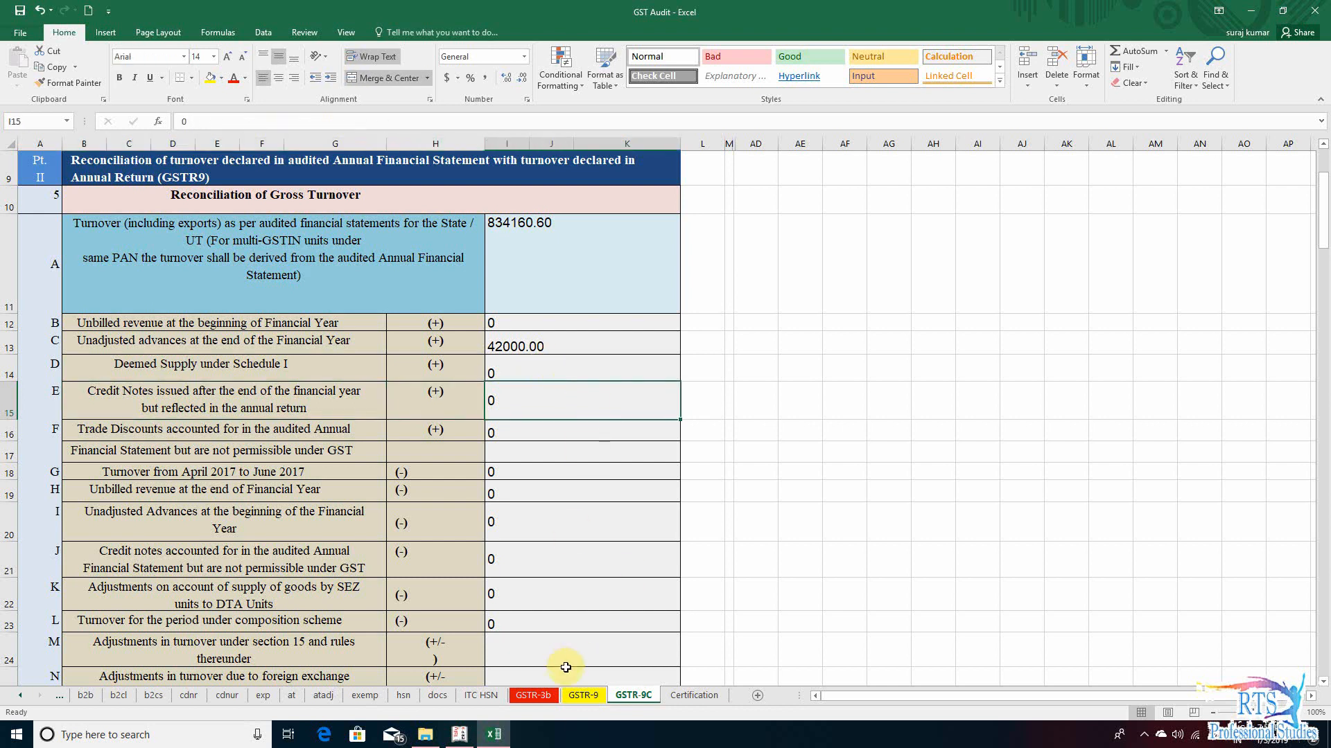
- Examine the credit note, debit note and amendment rows of tables 4 and 5 in the GSTR-9 sheet
click(585, 699)
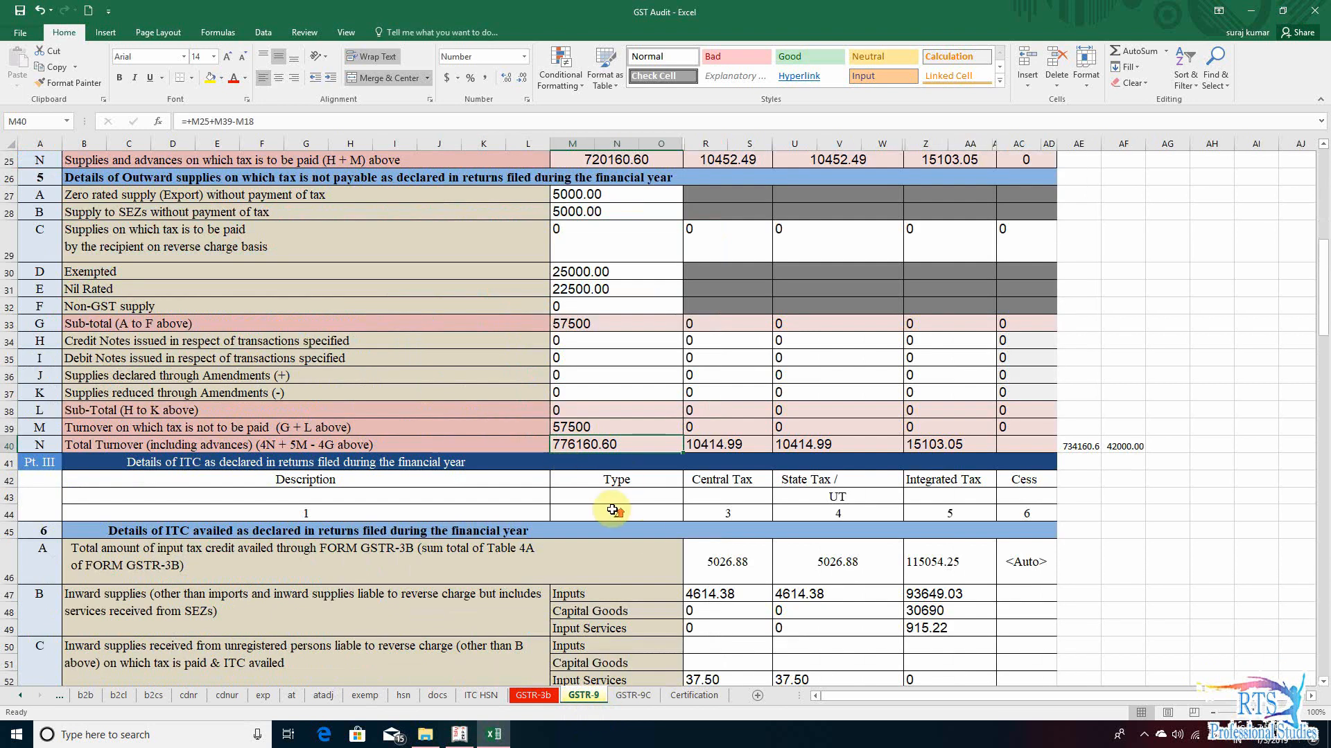
scroll(616, 510, up, 8)
scroll(617, 509, down, 6)
scroll(617, 510, down, 5)
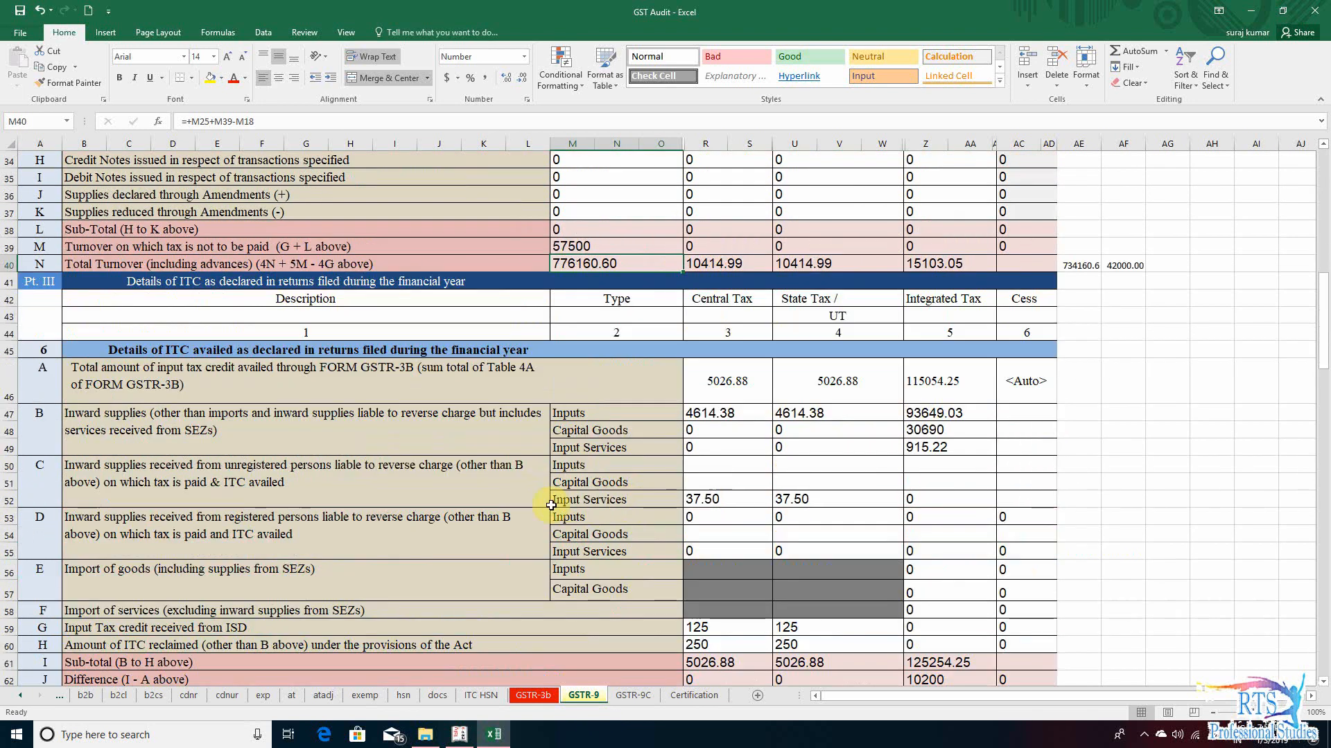
scroll(575, 502, up, 4)
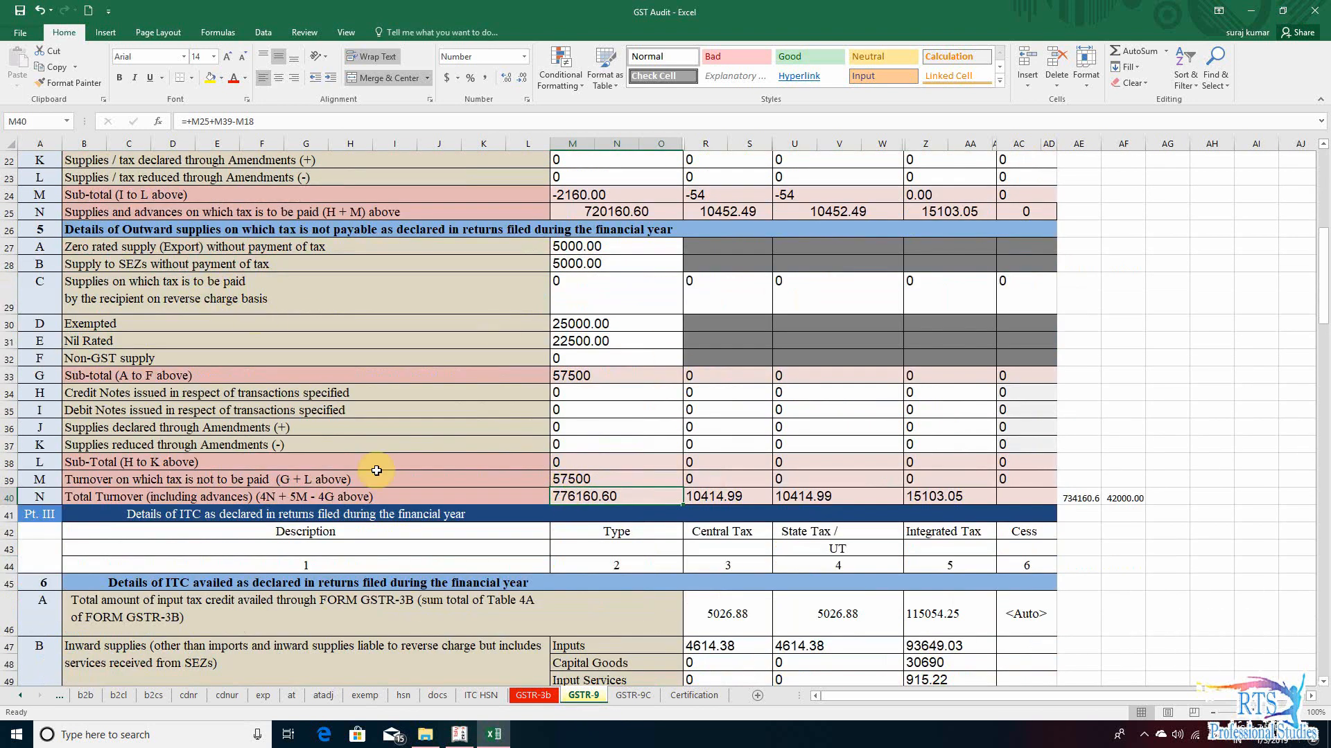
click(607, 395)
scroll(563, 462, up, 6)
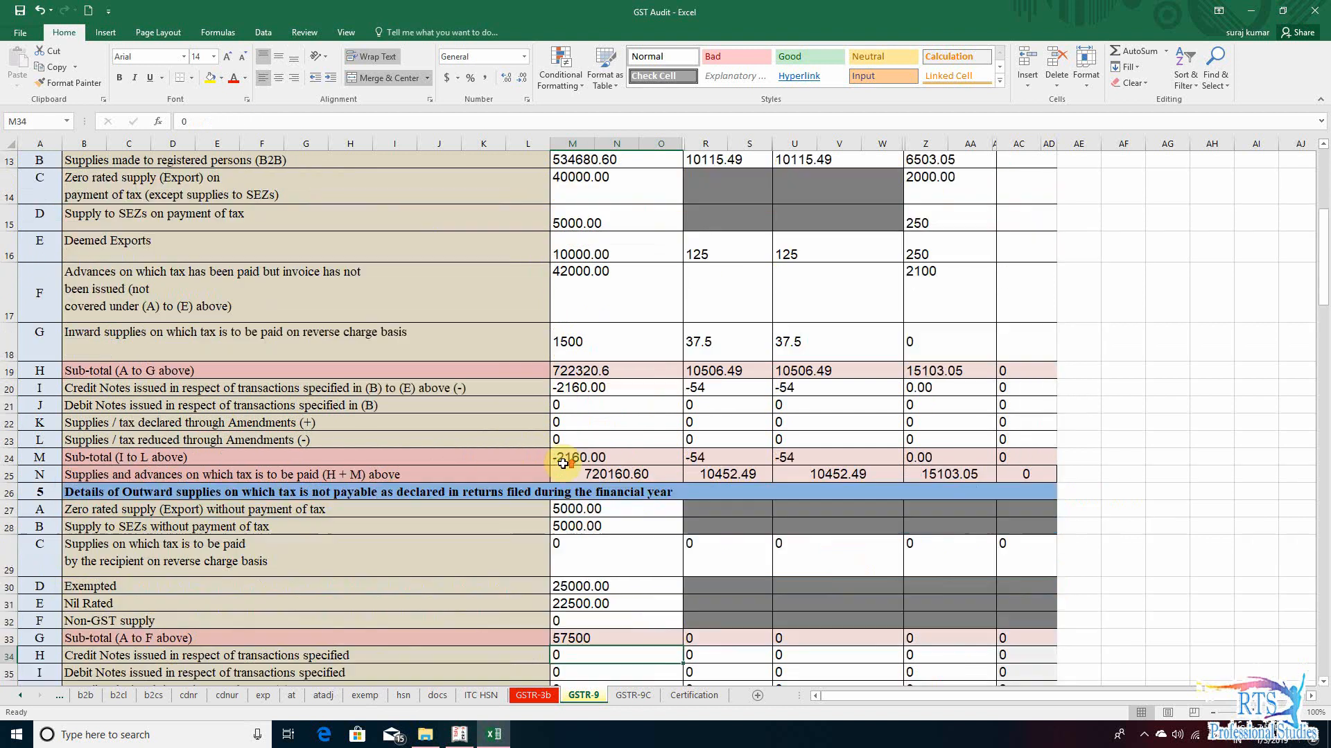
scroll(565, 463, down, 2)
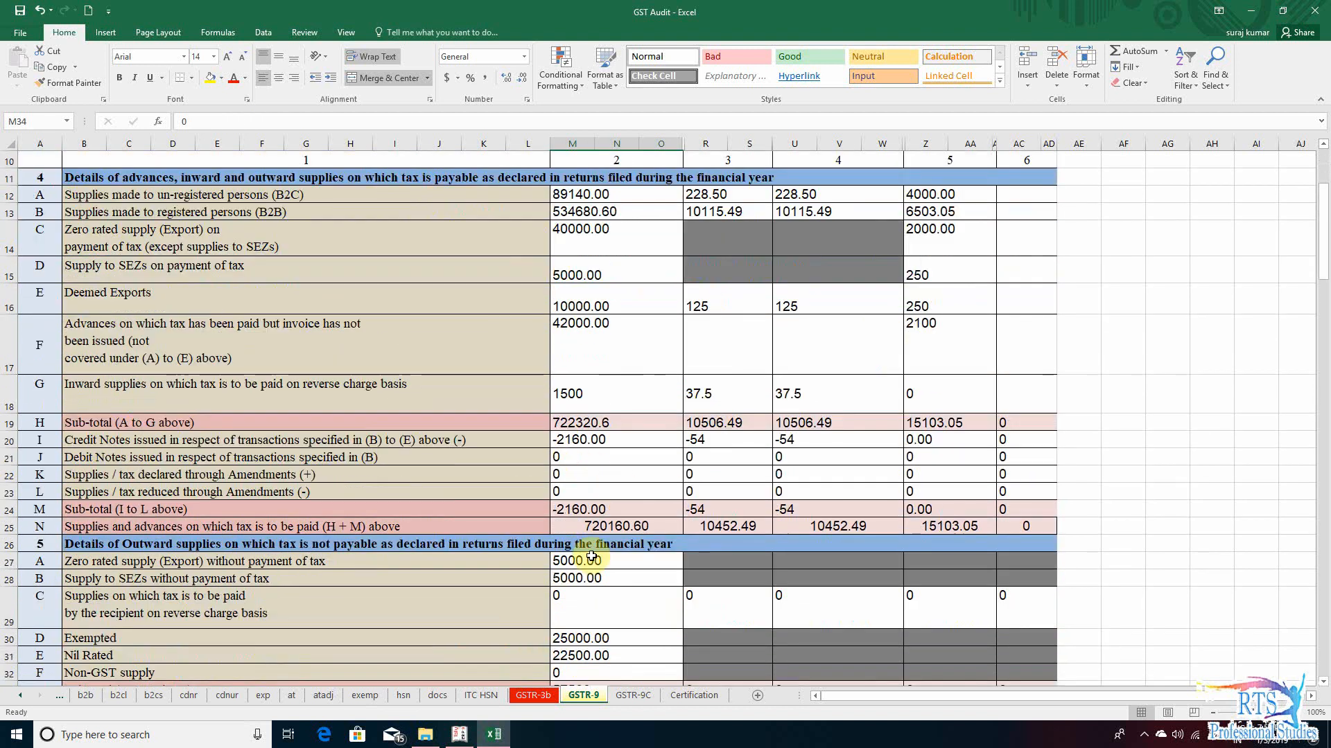
click(588, 475)
scroll(610, 499, down, 20)
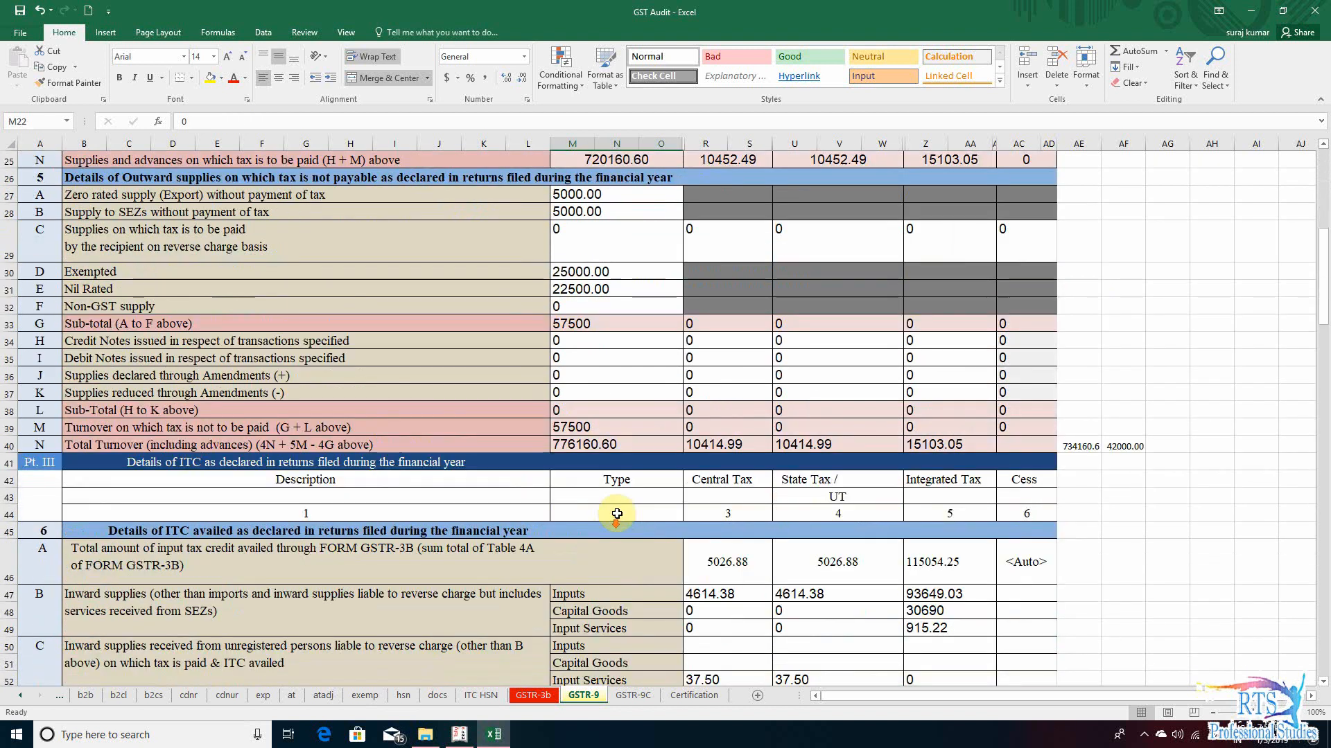
- Examine GSTR-9 Part V rows 10 to 13 for amendments and ITC entries relating to the previous financial year
scroll(630, 513, down, 4)
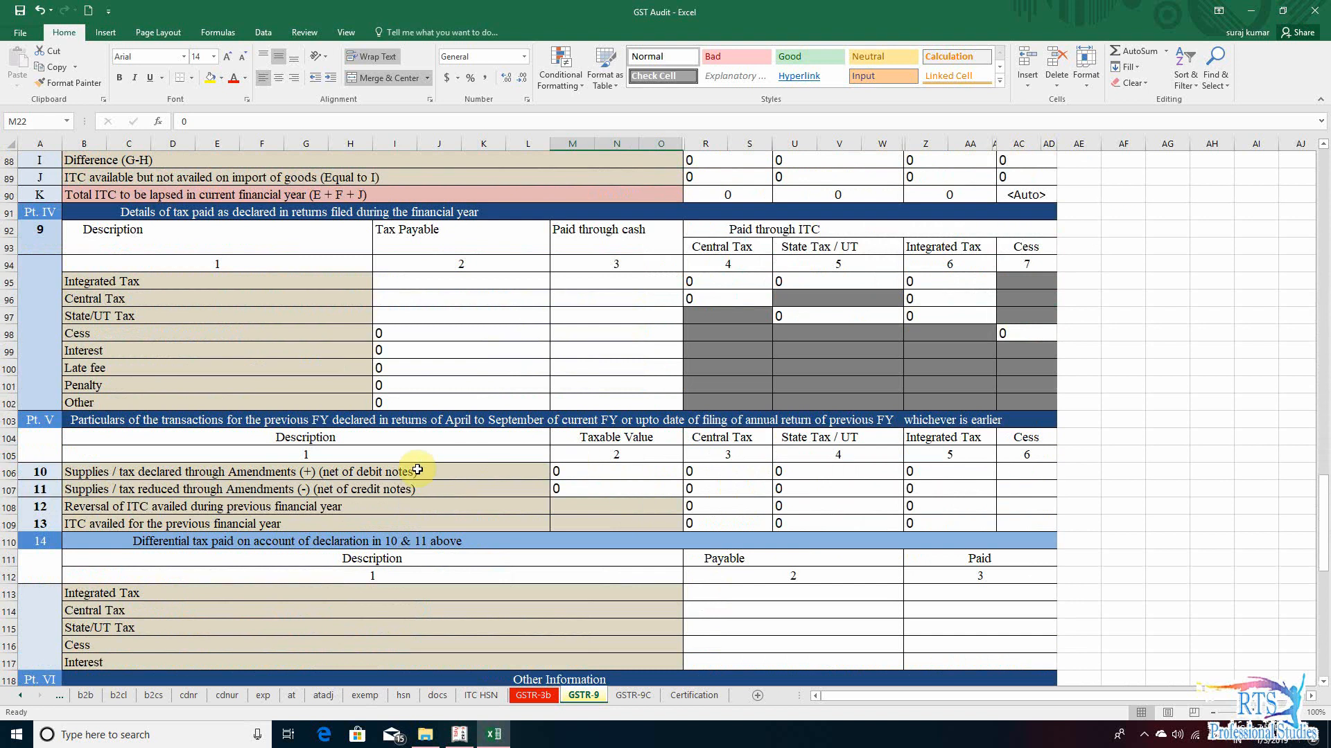
click(648, 505)
click(742, 501)
drag(593, 461, 610, 471)
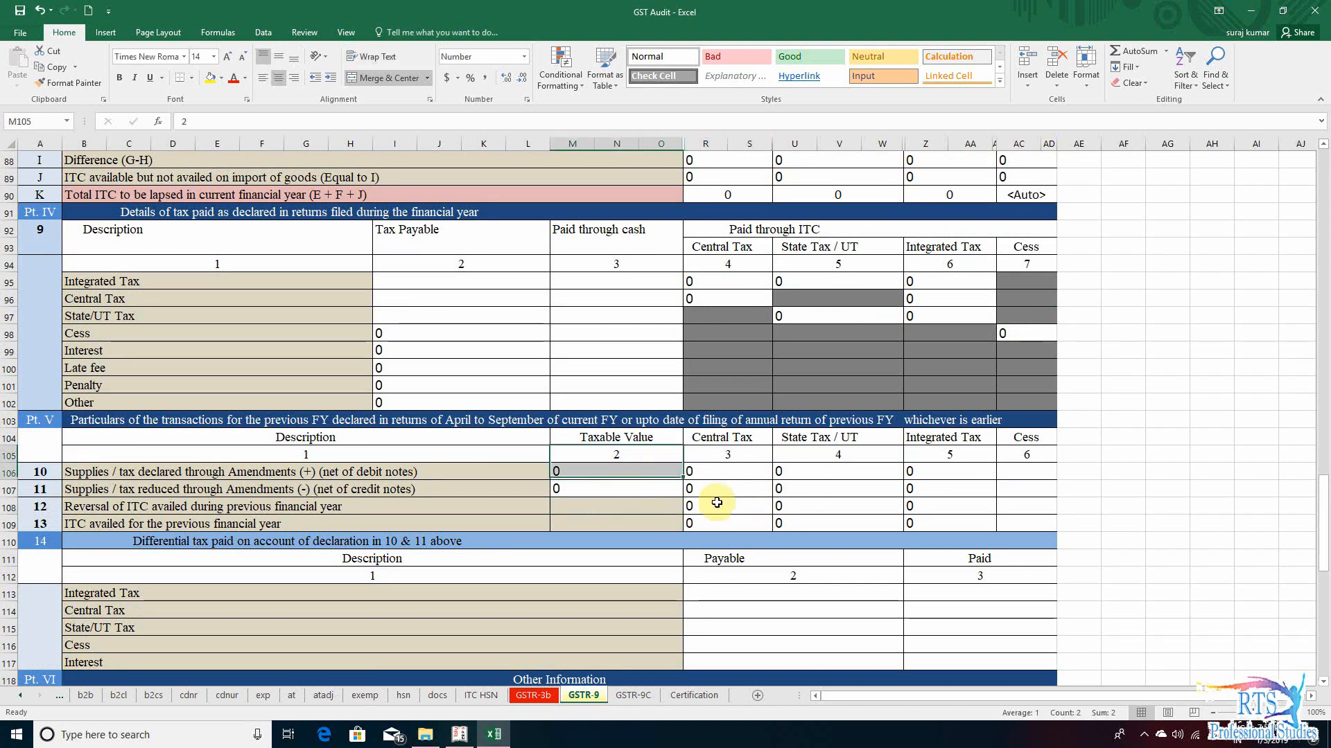
click(718, 504)
click(840, 508)
click(943, 504)
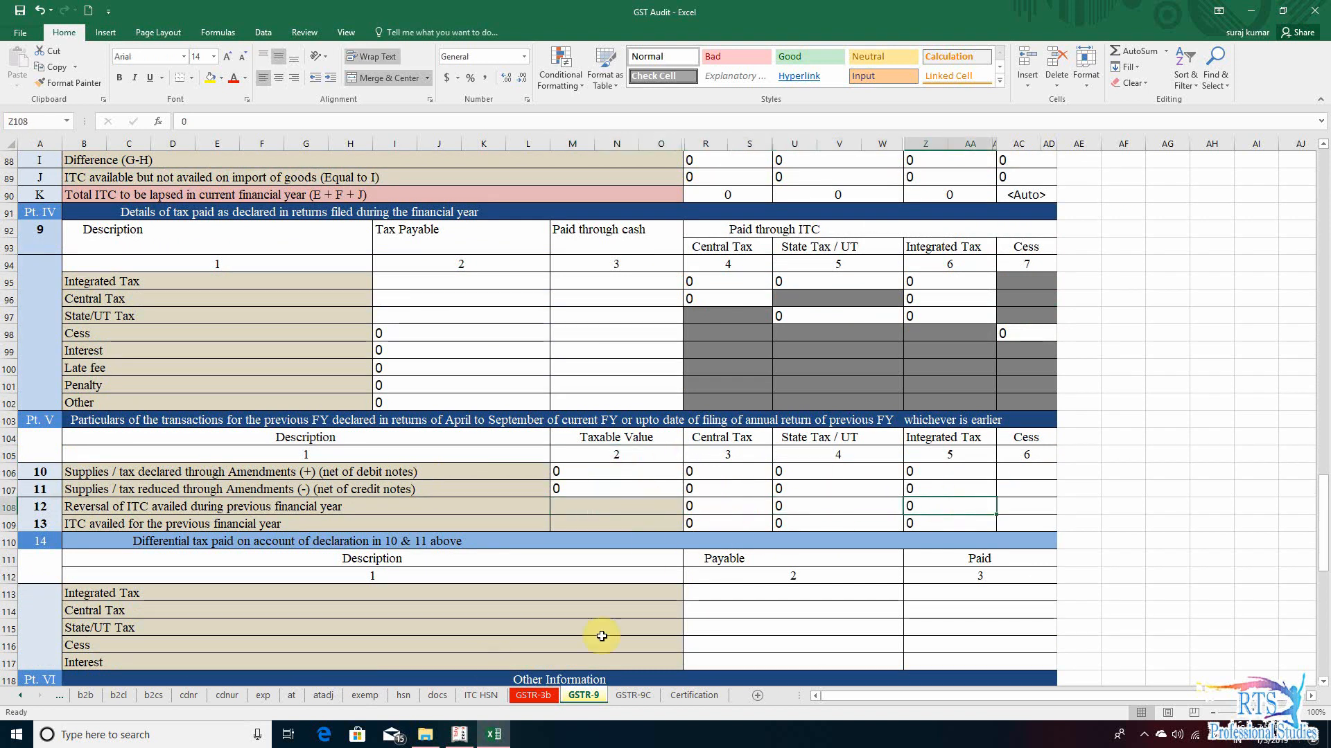
- Return to the GSTR-9C sheet, review the row F trade discounts and select the row G April to June 2017 turnover amount
click(628, 695)
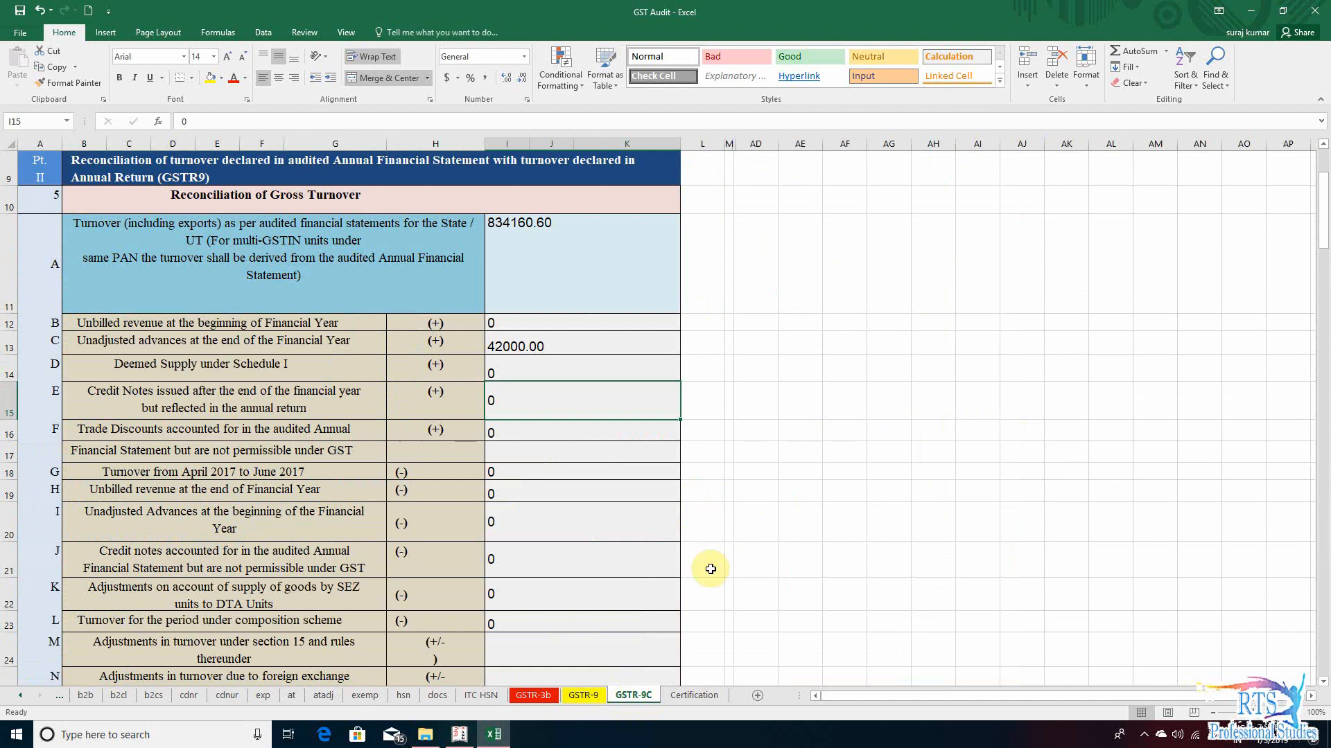
click(521, 431)
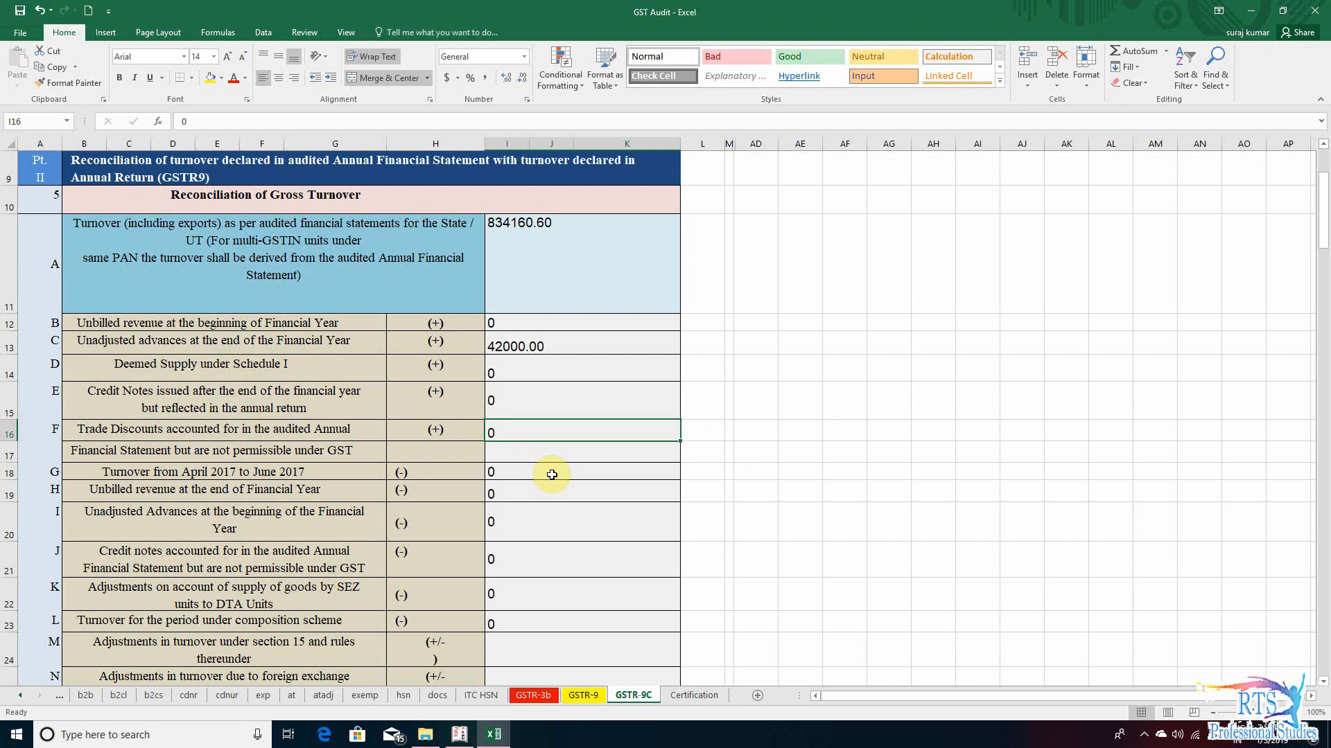
click(131, 454)
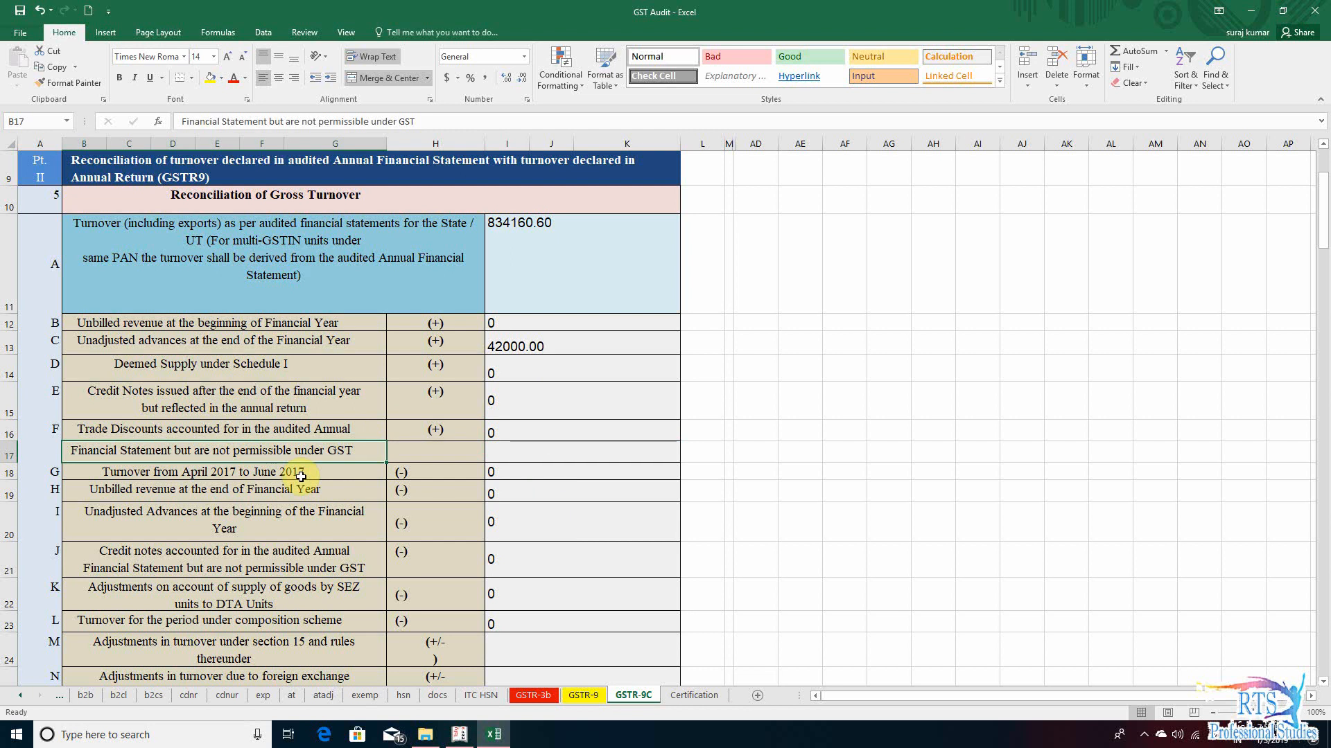
click(239, 476)
click(509, 478)
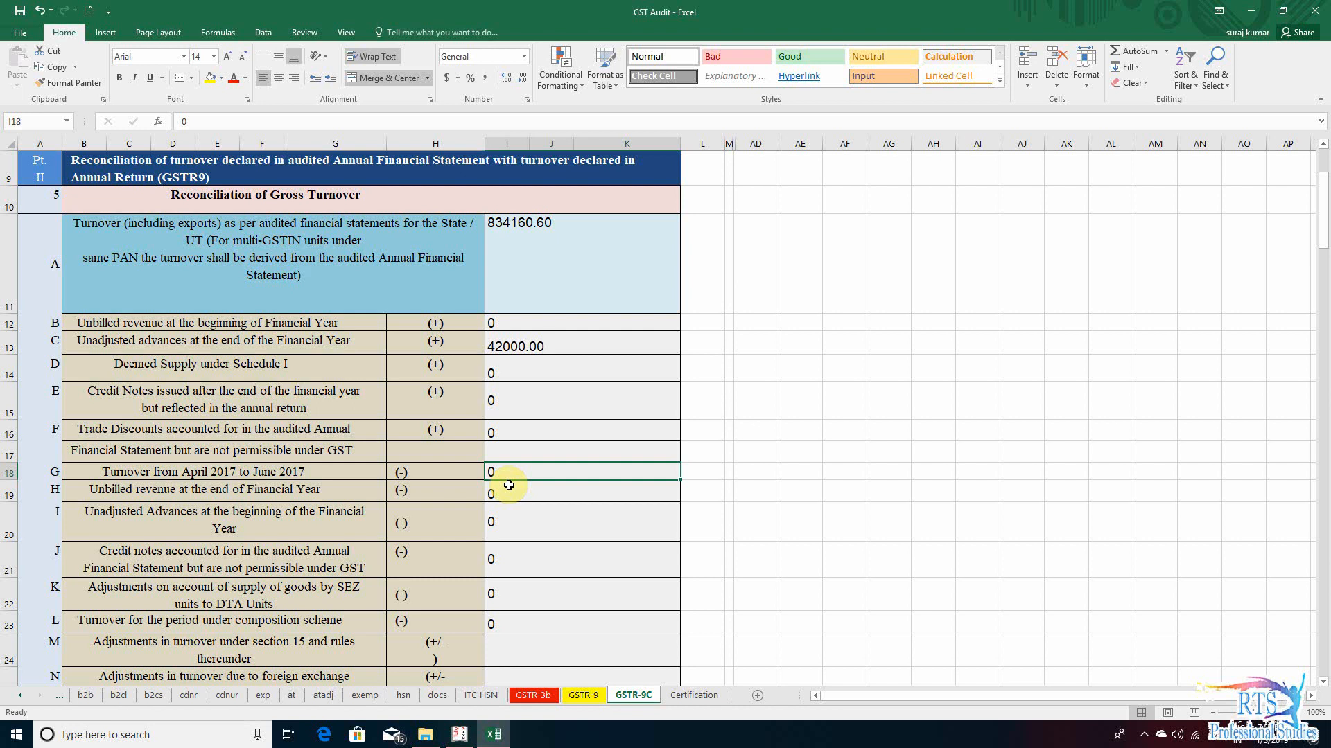
click(149, 474)
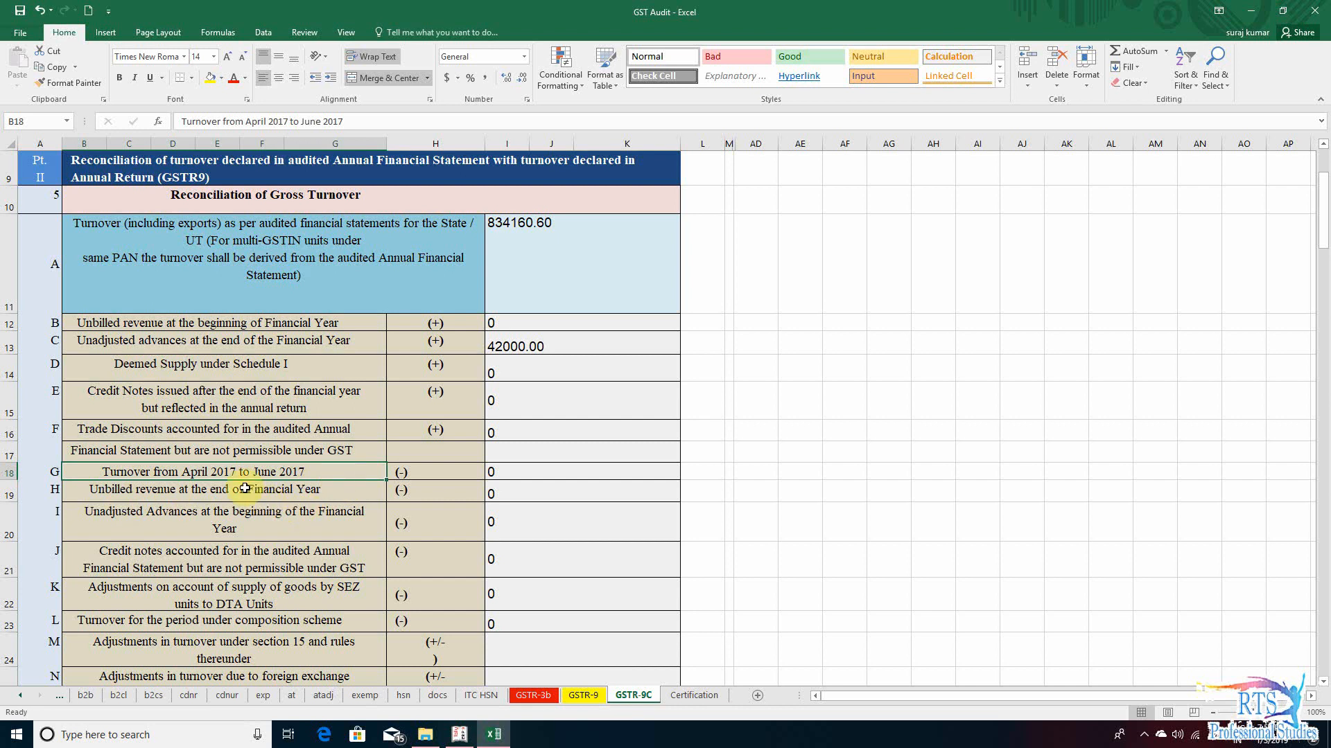
click(563, 474)
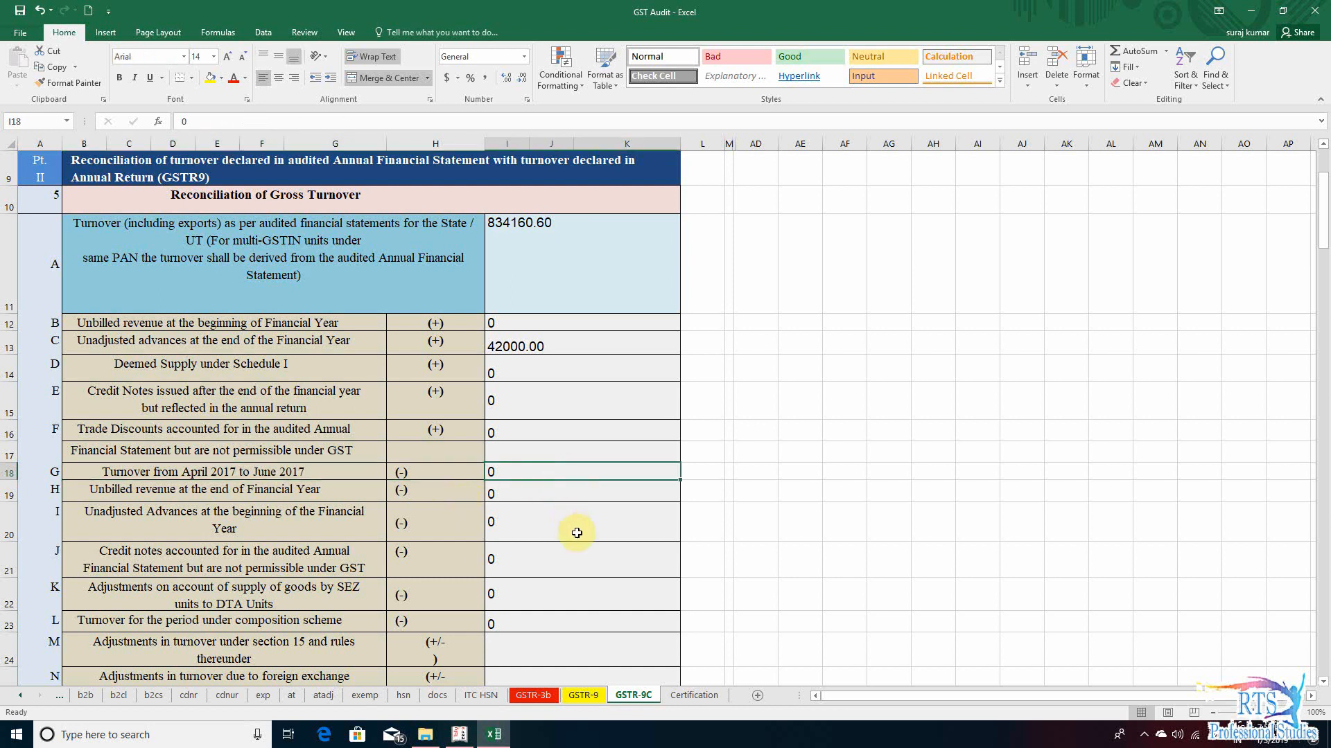
- Switch to Tally.ERP 9, set the Profit & Loss A/c period to 1-4-2017 through 30-6-2017 and locate the Sales ledger
key(alt+Tab)
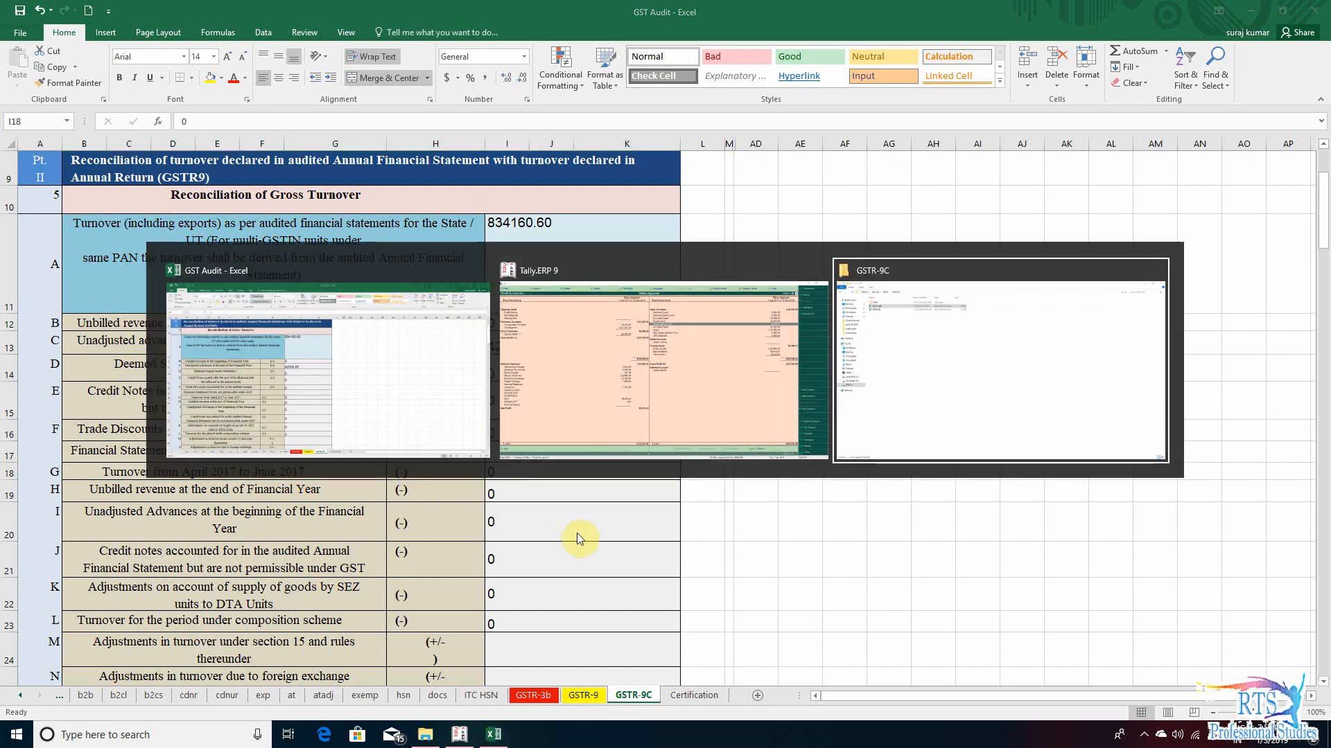
key(Up)
key(Up)
key(Up)
key(Up)
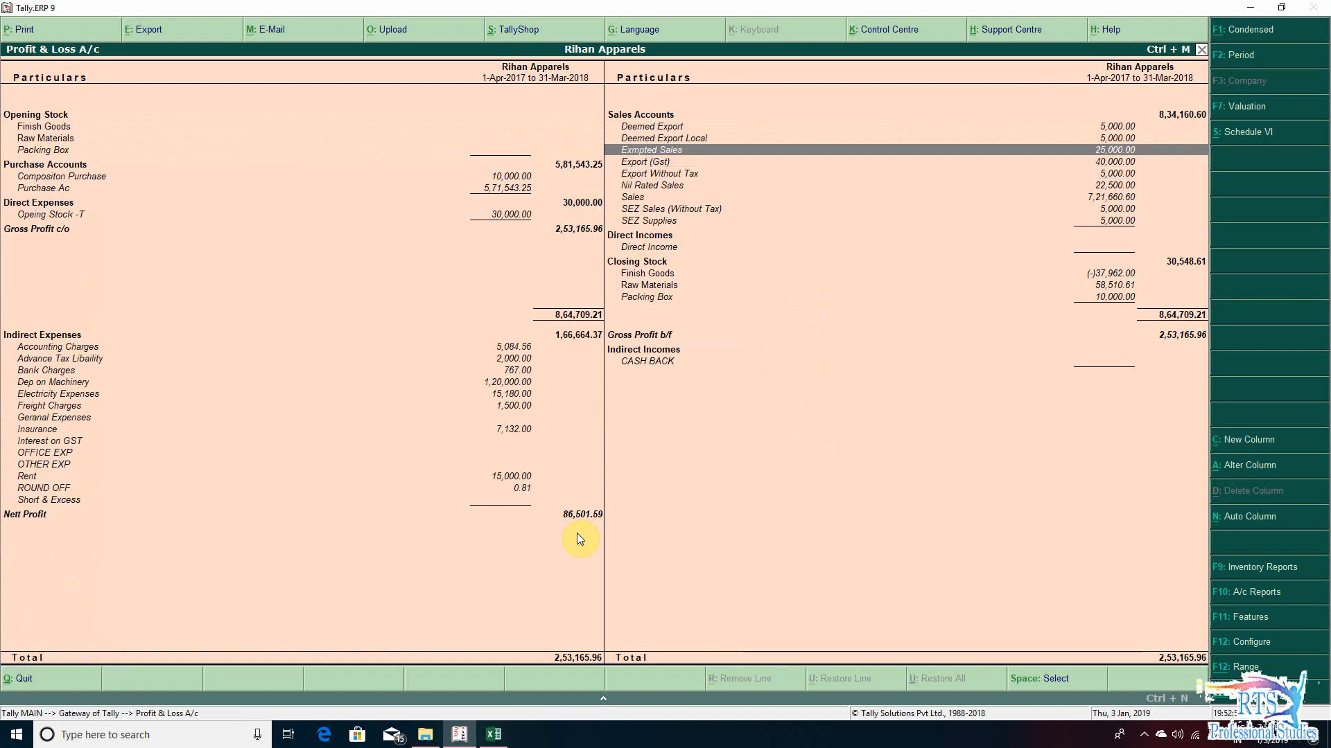
key(F2)
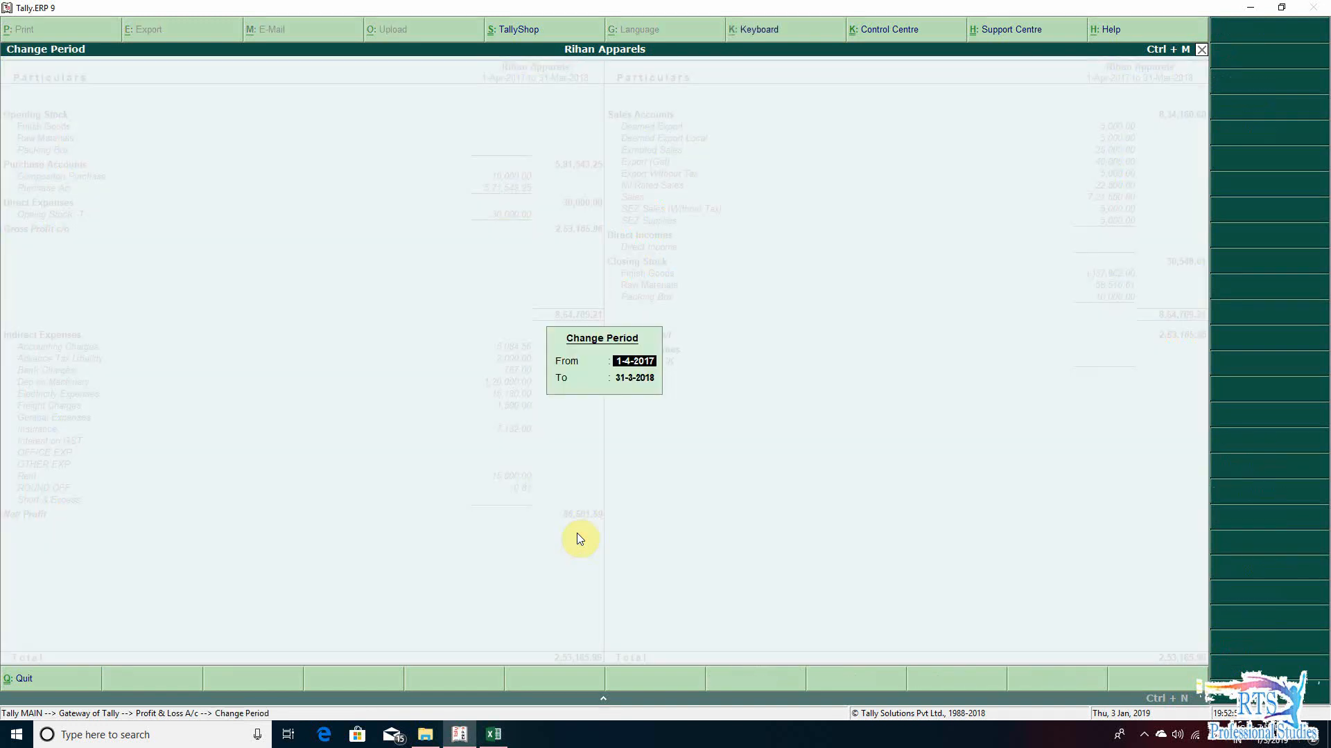
key(Return)
text(30-6-2017)
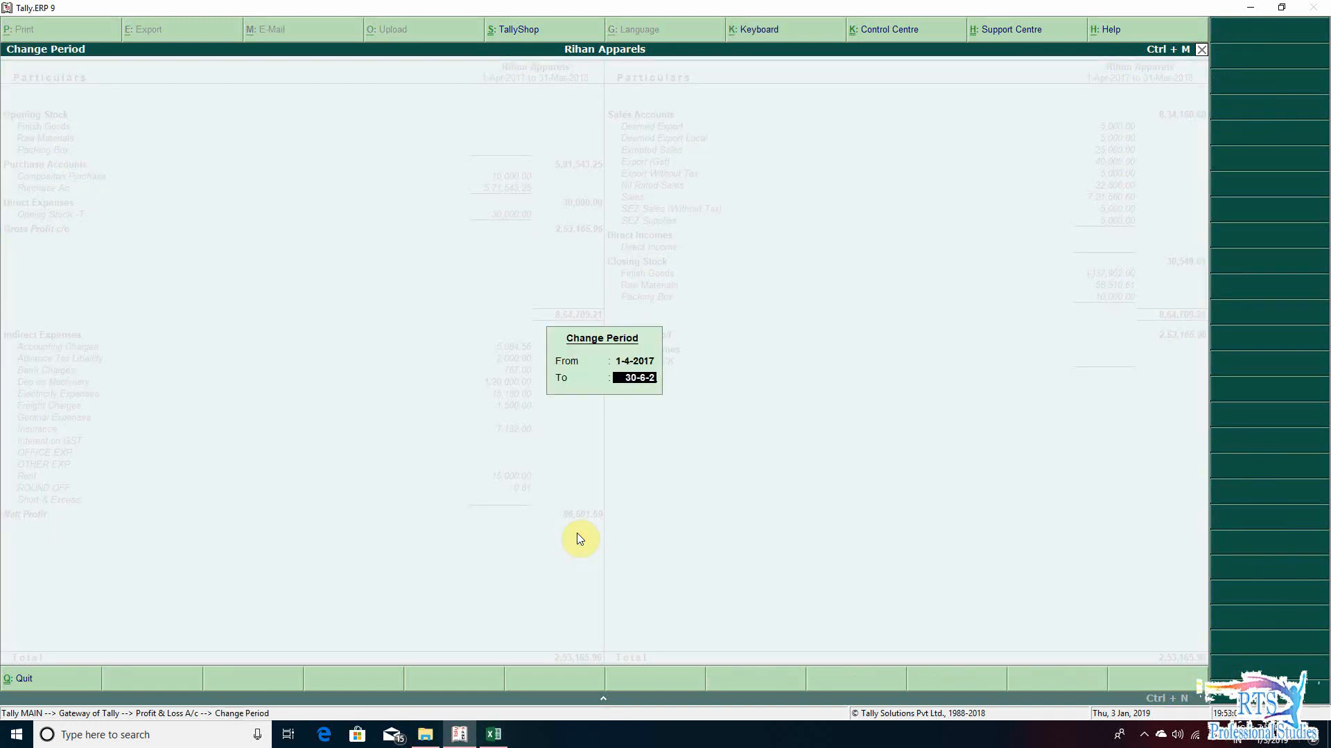
key(Return)
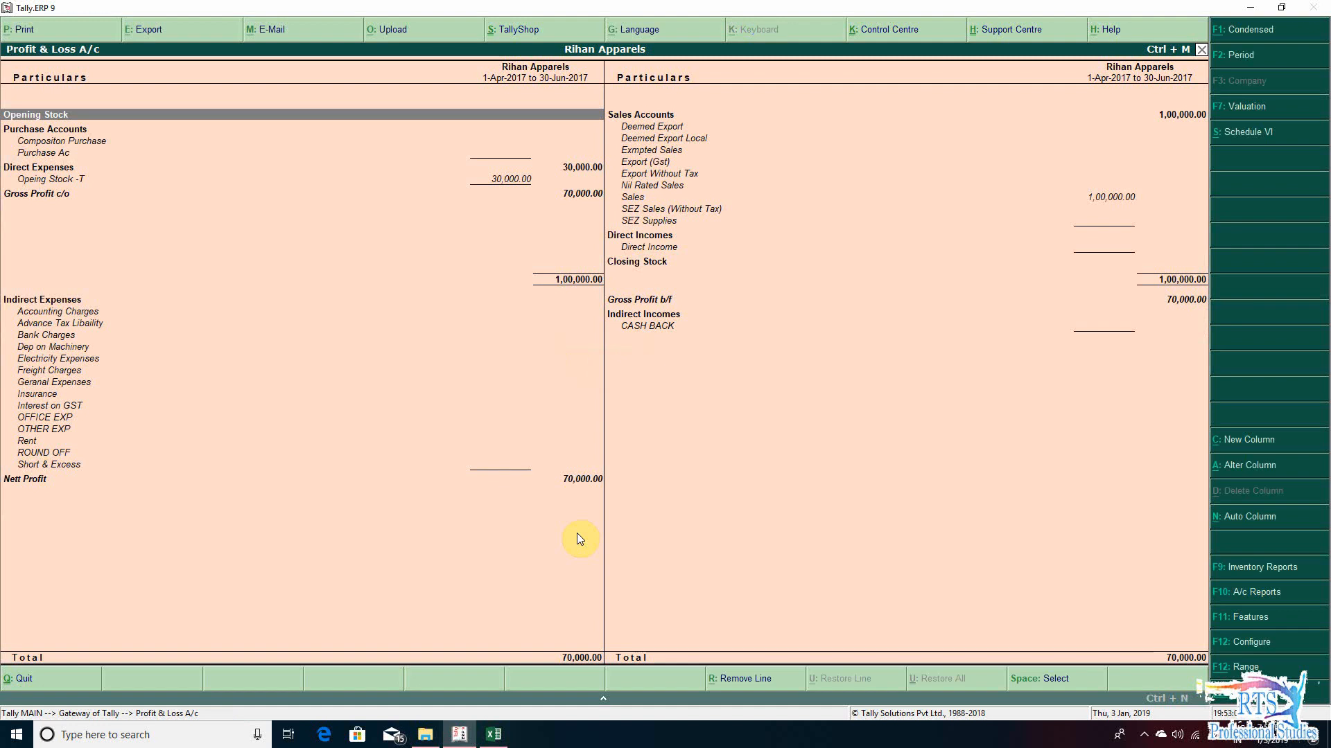
key(Right)
key(Down)
key(Down)
key(Down)
key(Down)
key(Down)
key(Down)
key(Down)
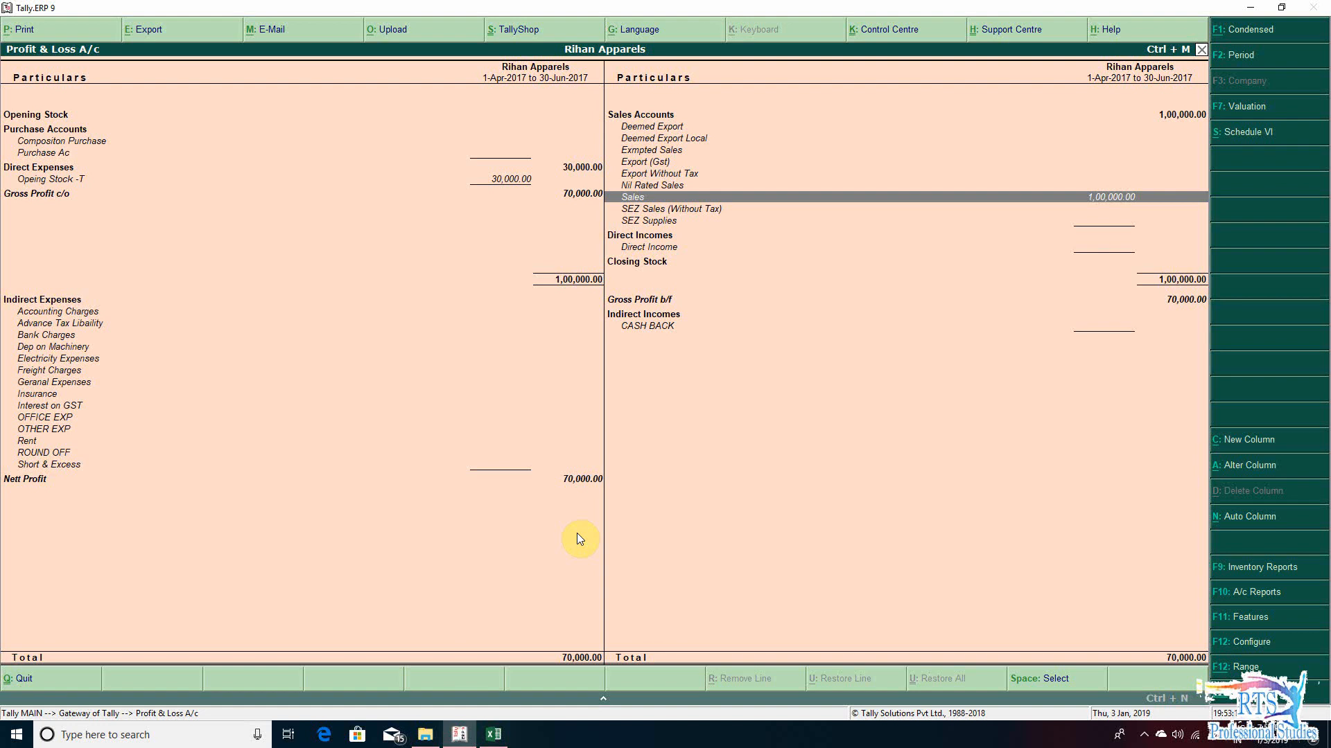
- Switch back to the GST Audit workbook and enter 100000 as the row G turnover from April 2017 to June 2017
key(alt+Tab)
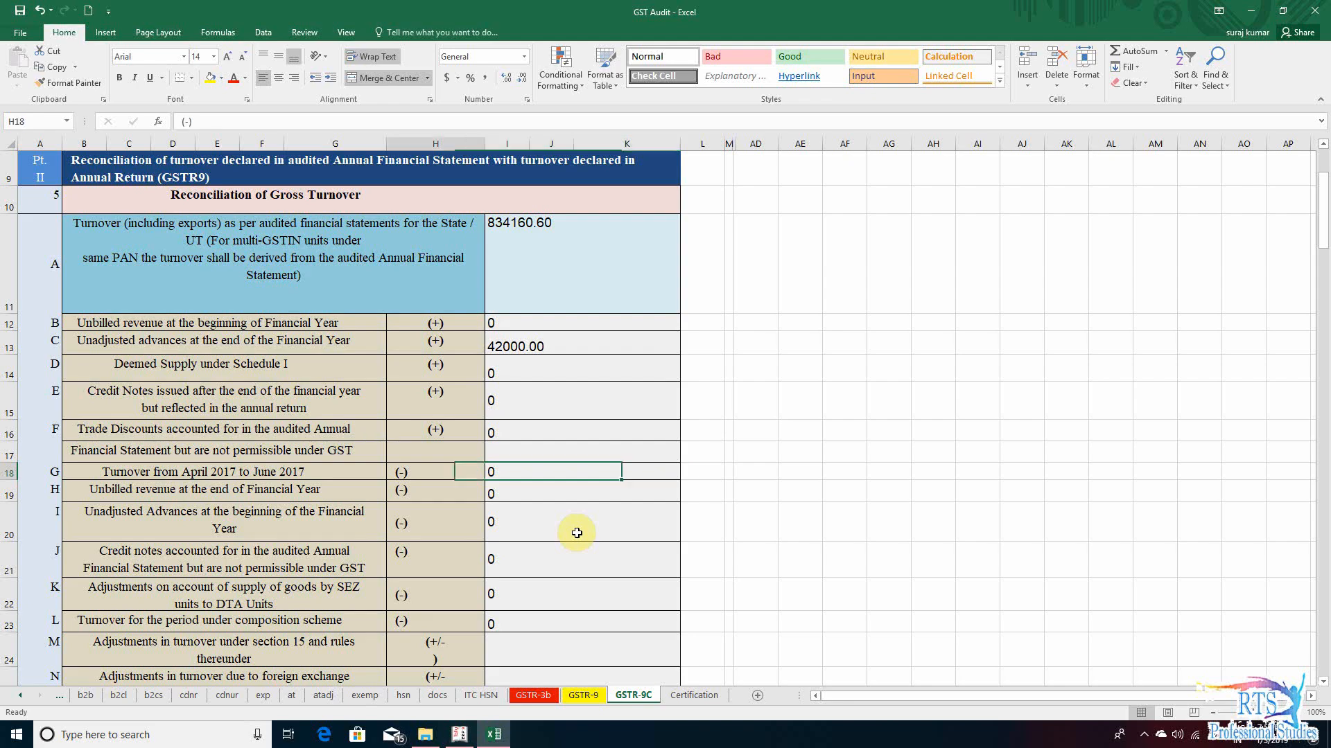
text(1000)
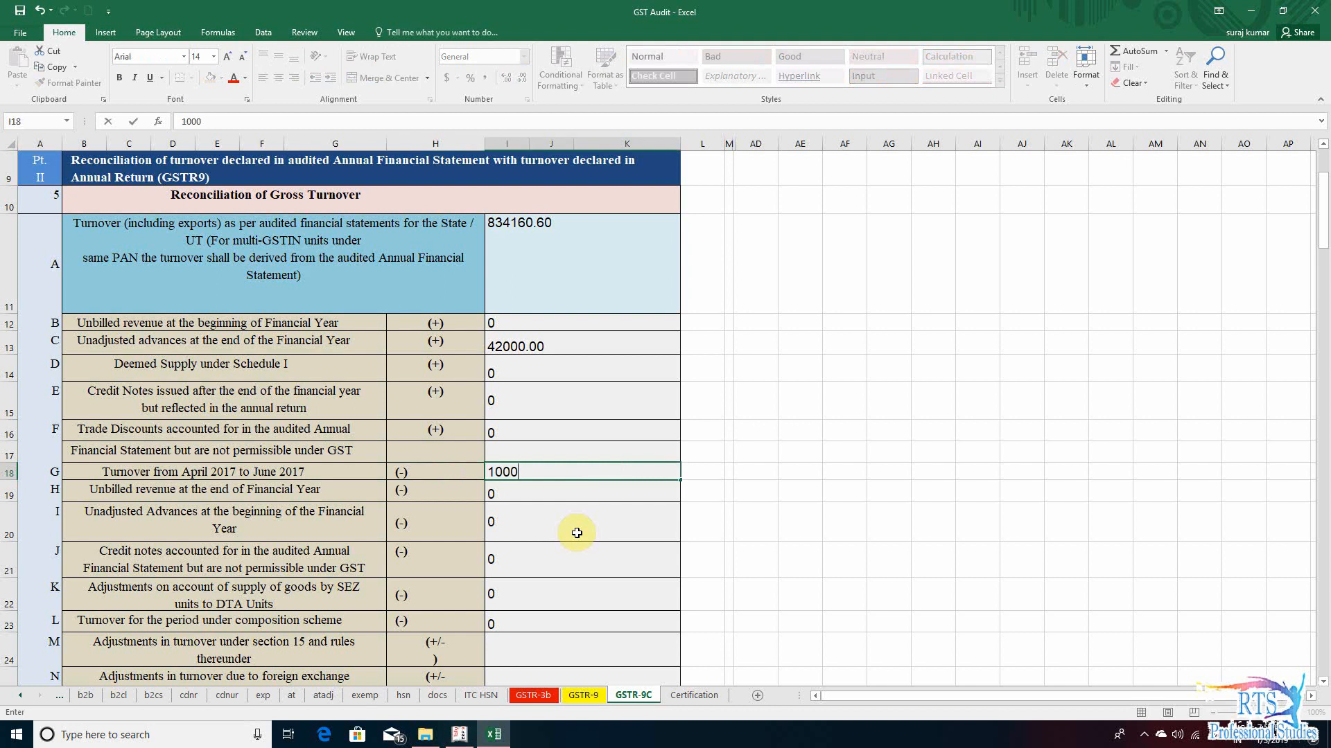
text(00)
key(Return)
key(Up)
key(Down)
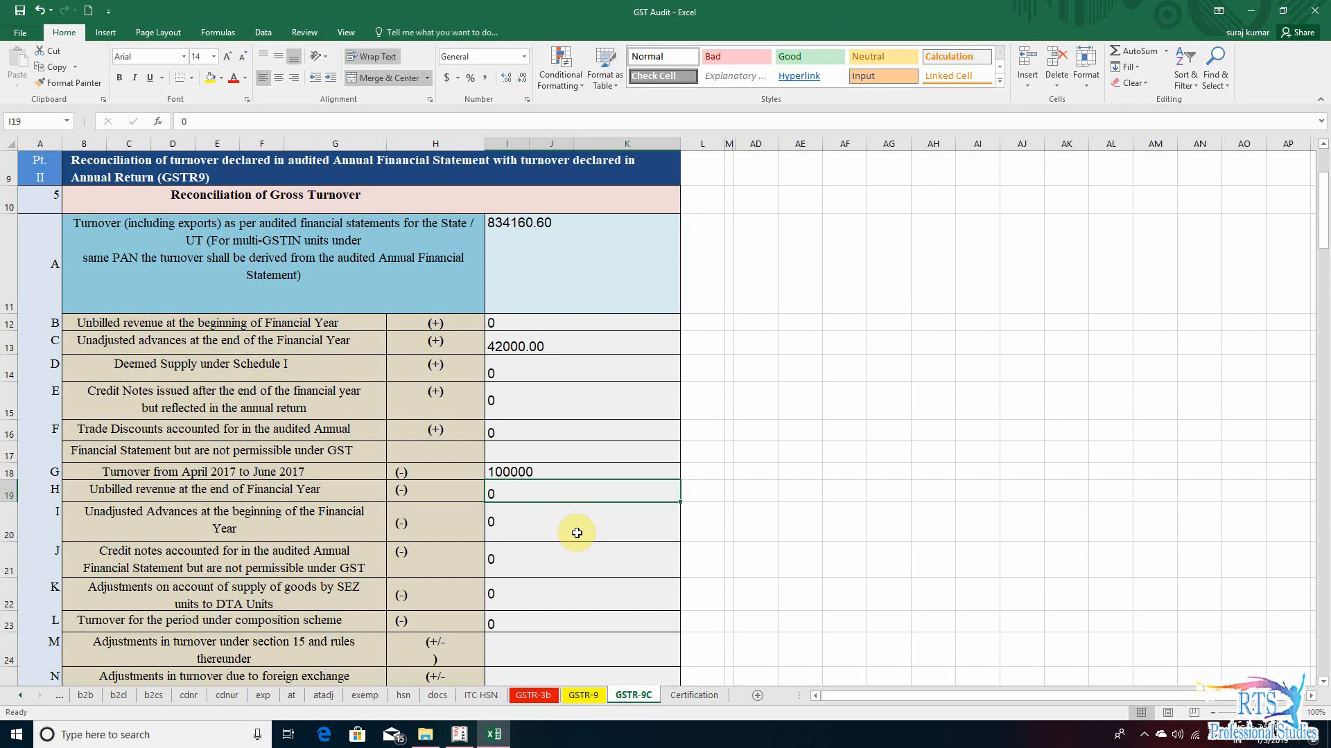
- Go to the row I unadjusted advances entry, switch to Tally.ERP 9 and open the Balance Sheet in detailed view
key(Down)
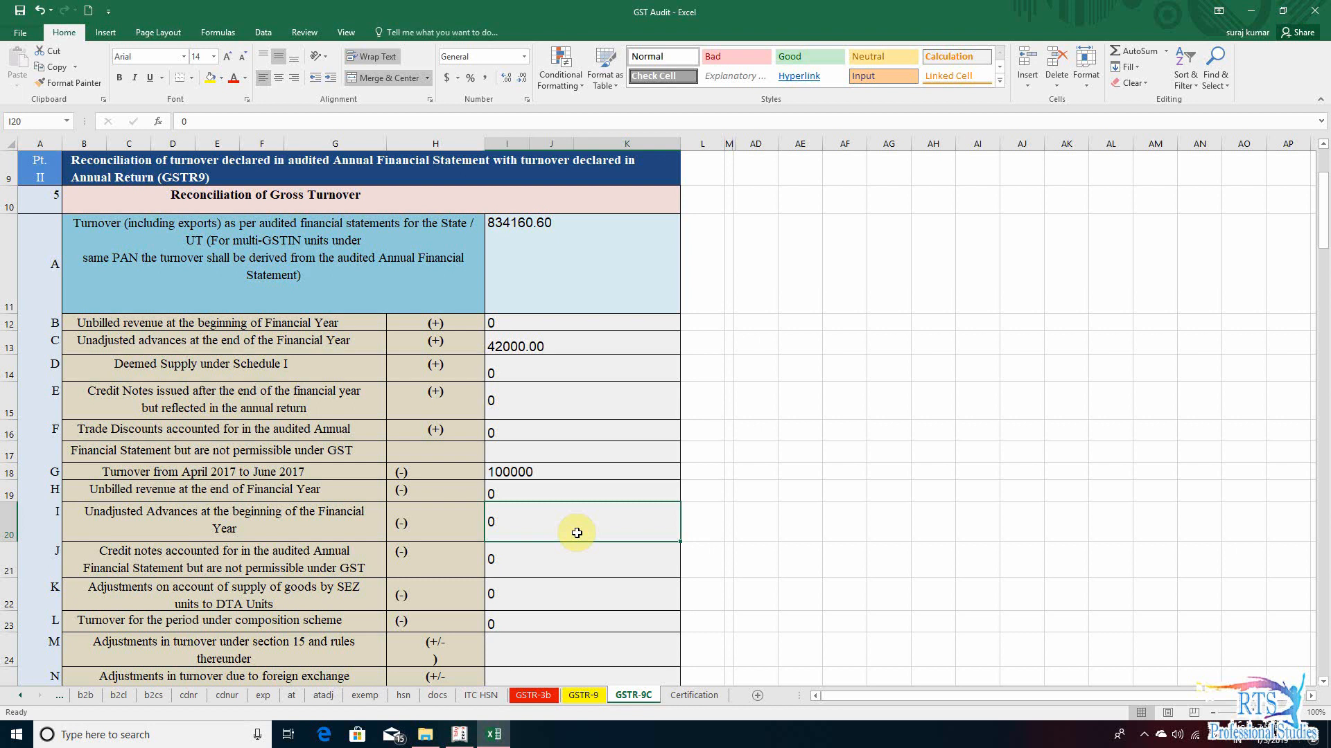
key(Left)
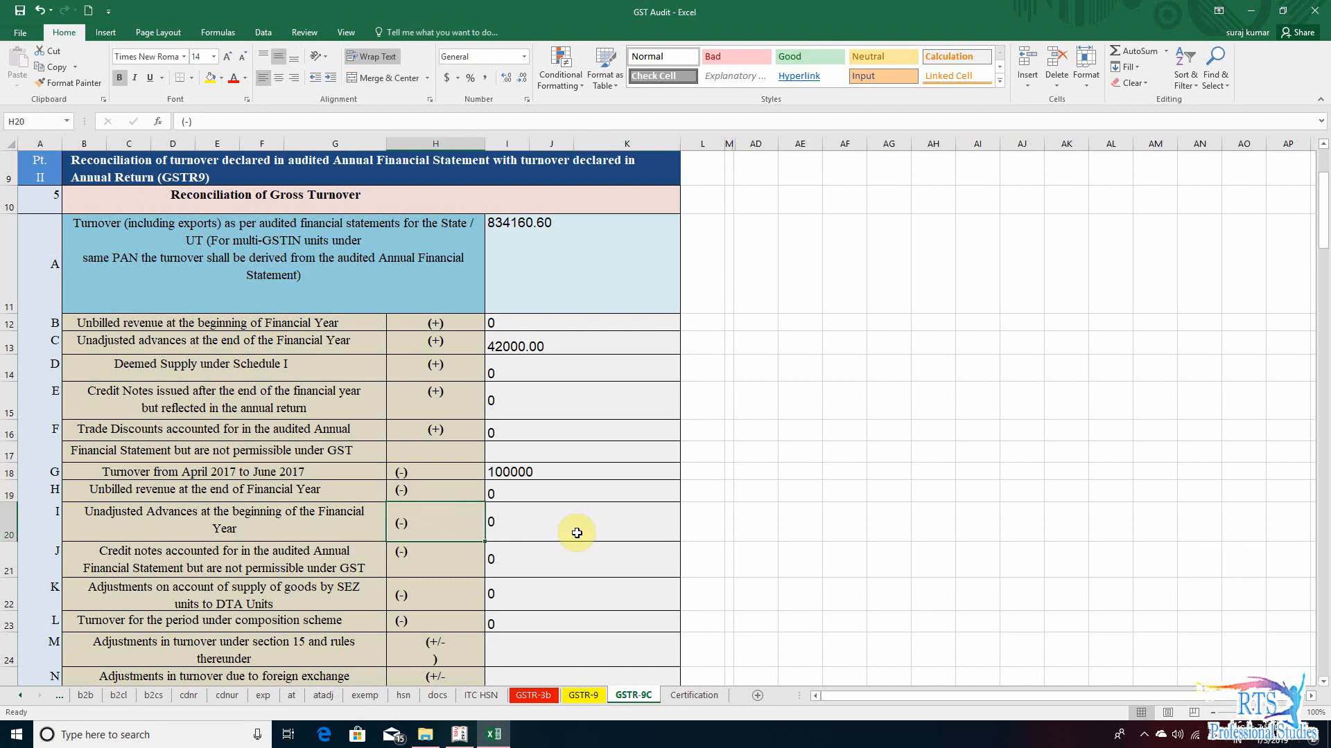
key(alt+Tab)
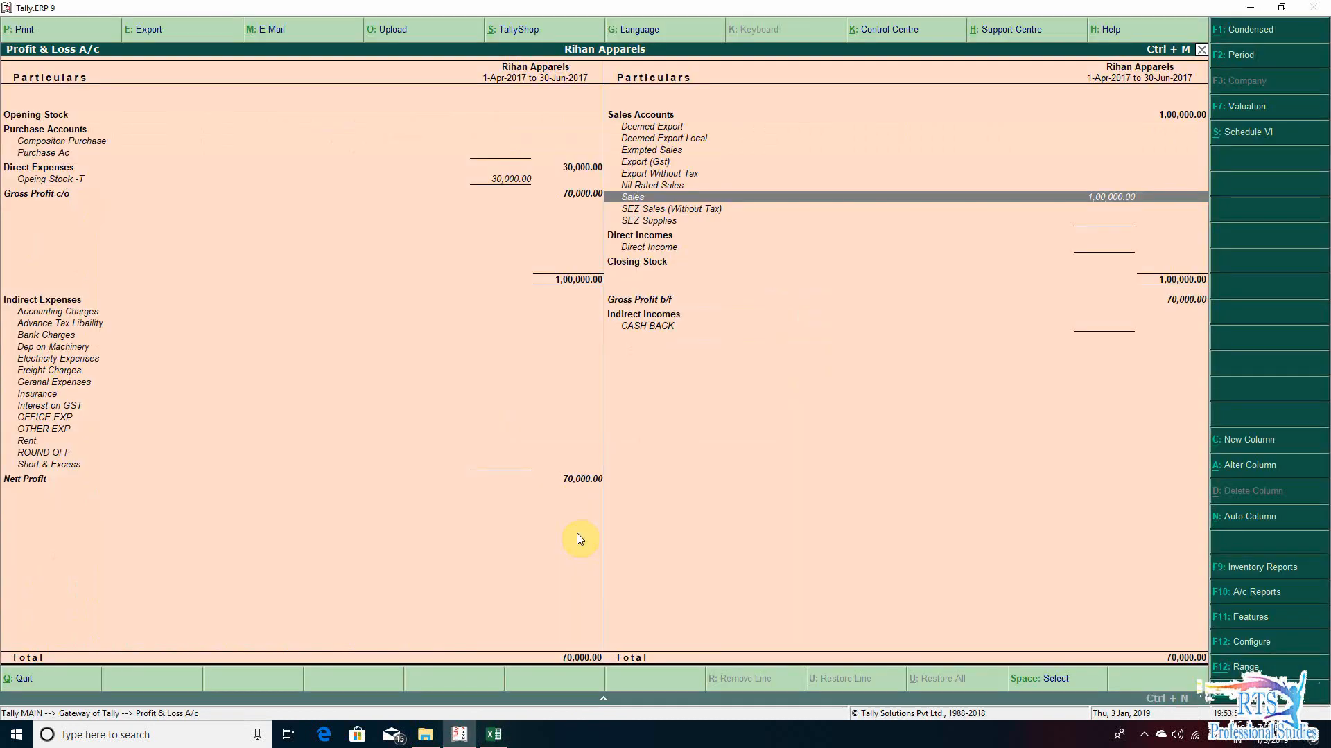
key(Escape)
key(Escape)
key(n)
key(b)
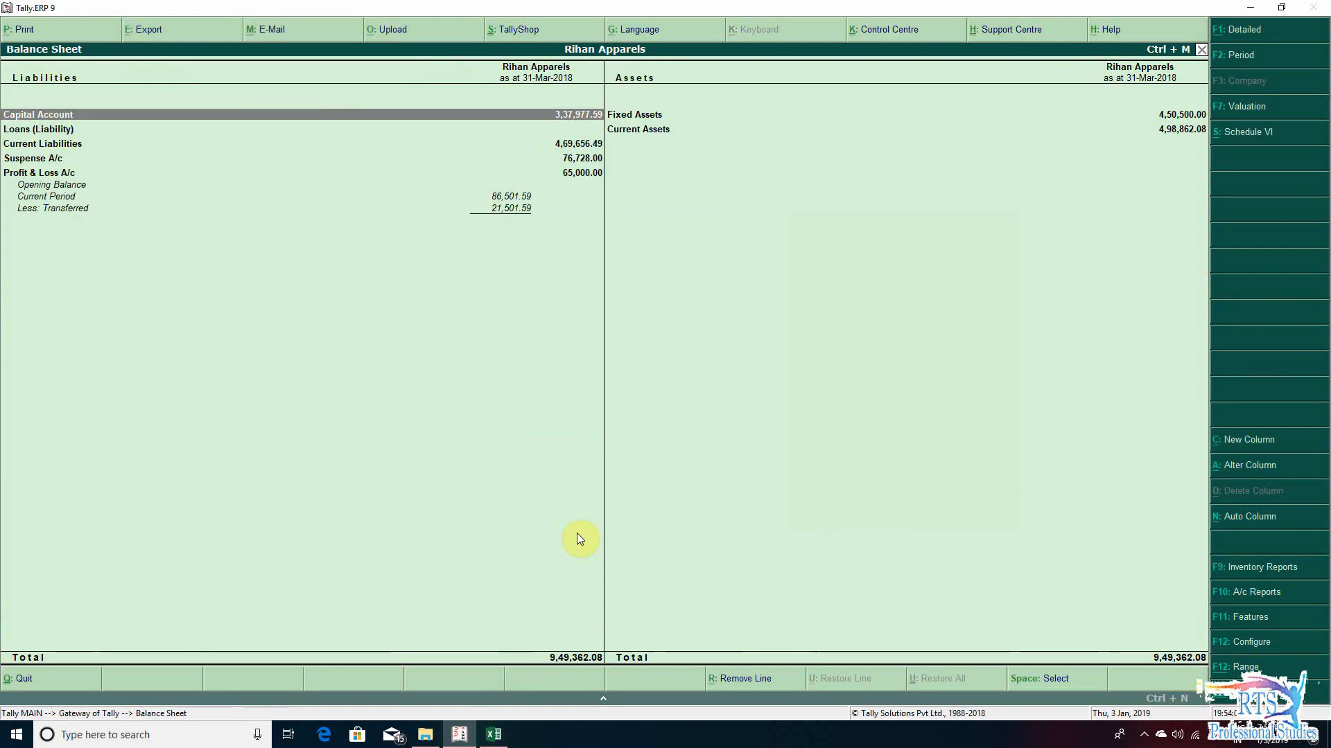
key(alt+F1)
- Examine the Balance Sheet's current assets, suspense and liabilities entries for advances unadjusted at the beginning of the year
key(Right)
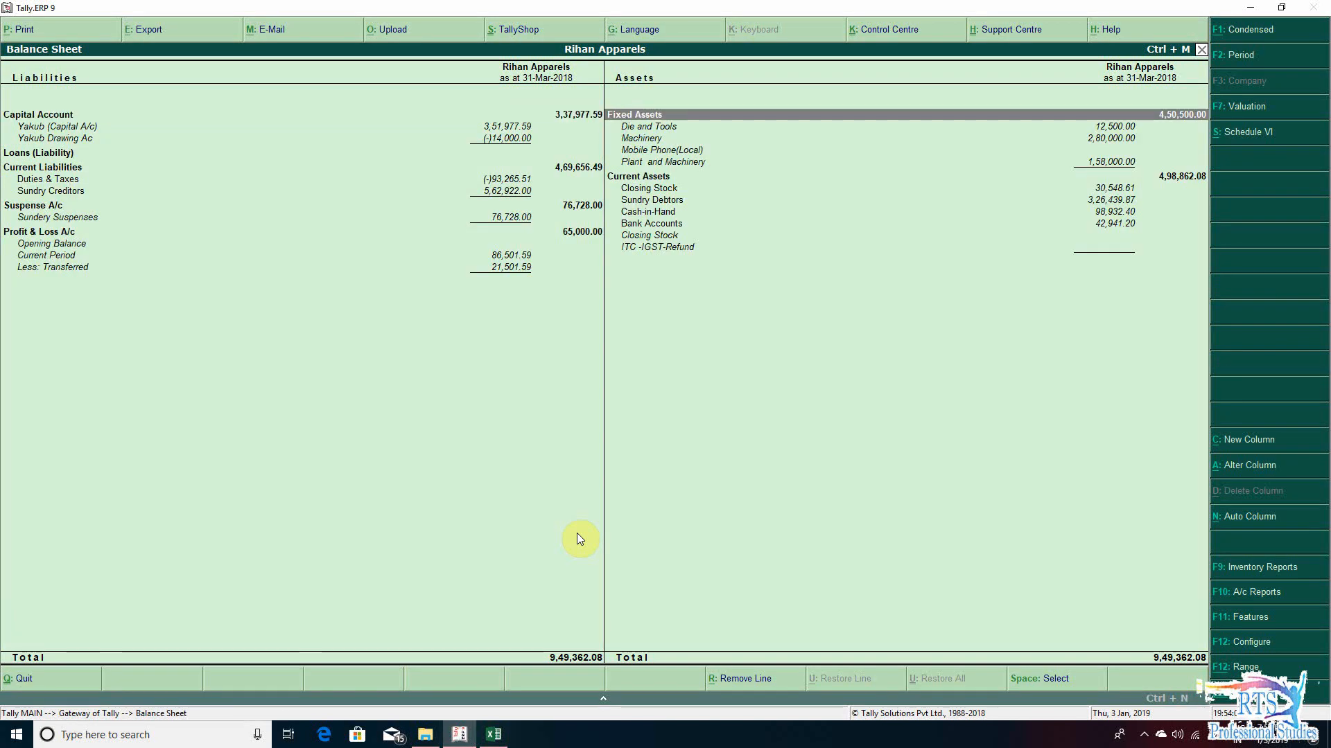
key(Down)
key(Down)
key(Down)
key(Down)
key(Down)
key(Down)
key(Down)
key(Down)
key(Down)
key(Left)
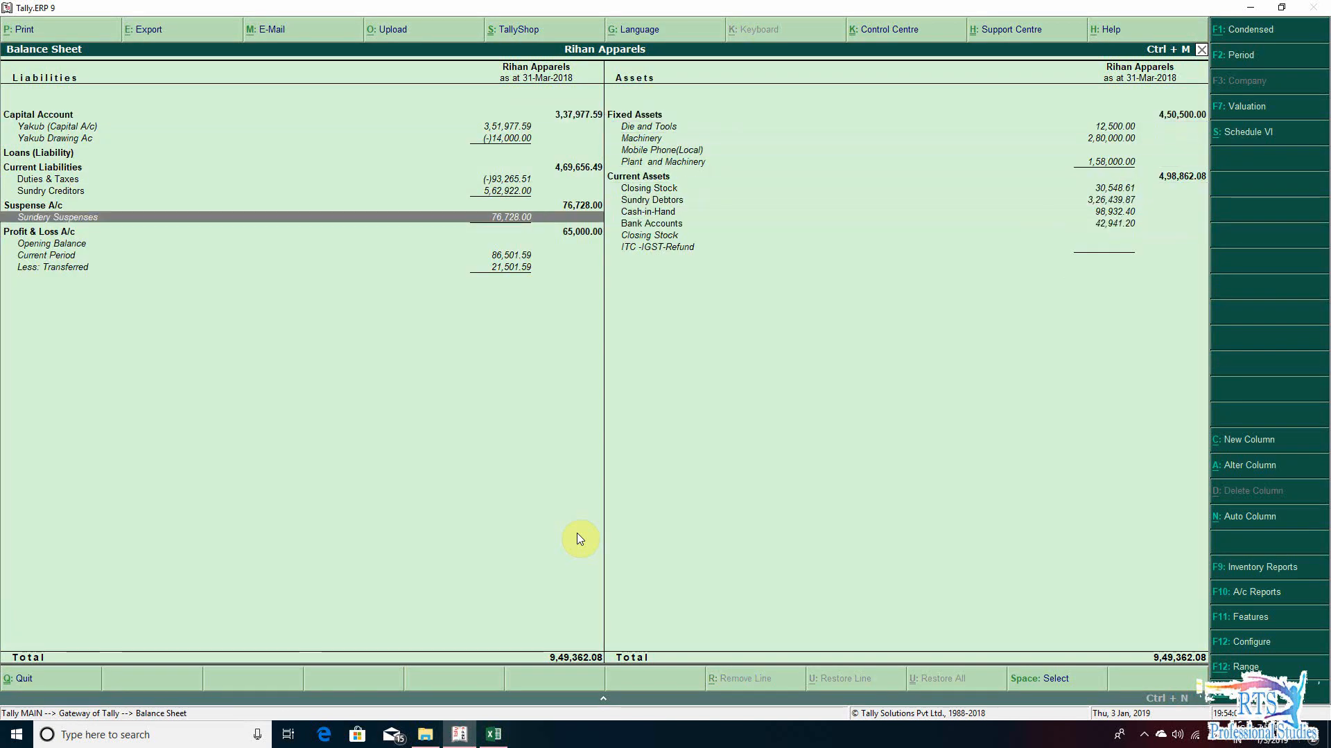
key(Right)
key(Down)
key(Down)
- Switch back to the GST Audit workbook, review the row I and row J entries and select the row K SEZ adjustments amount
key(alt+Tab)
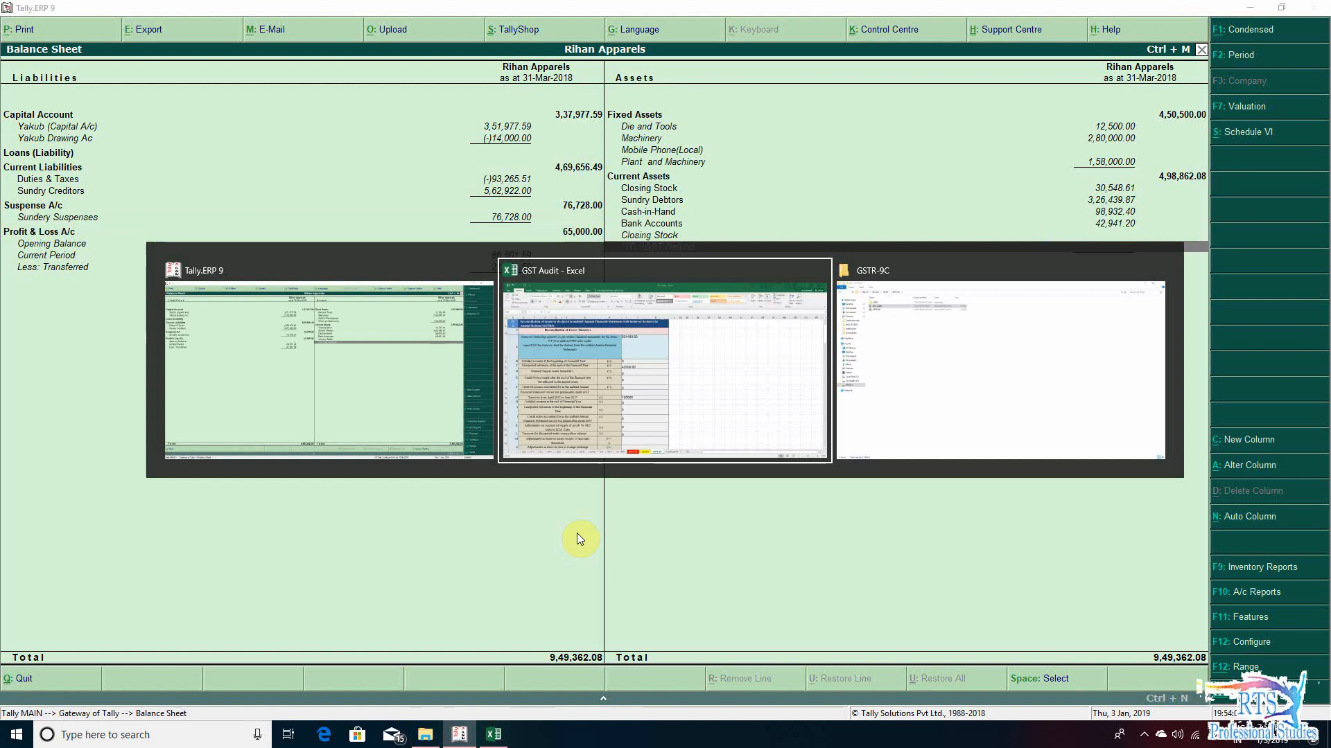
click(577, 533)
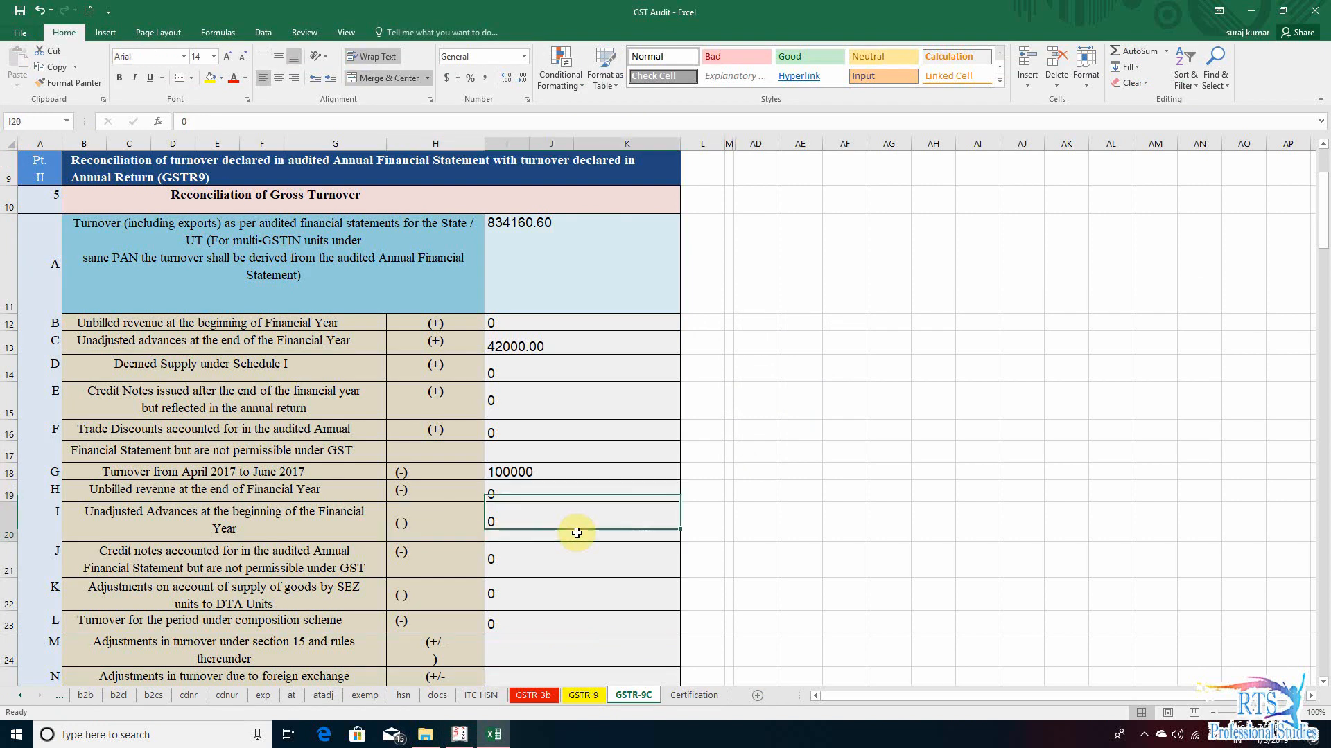
key(Down)
key(Left)
key(Left)
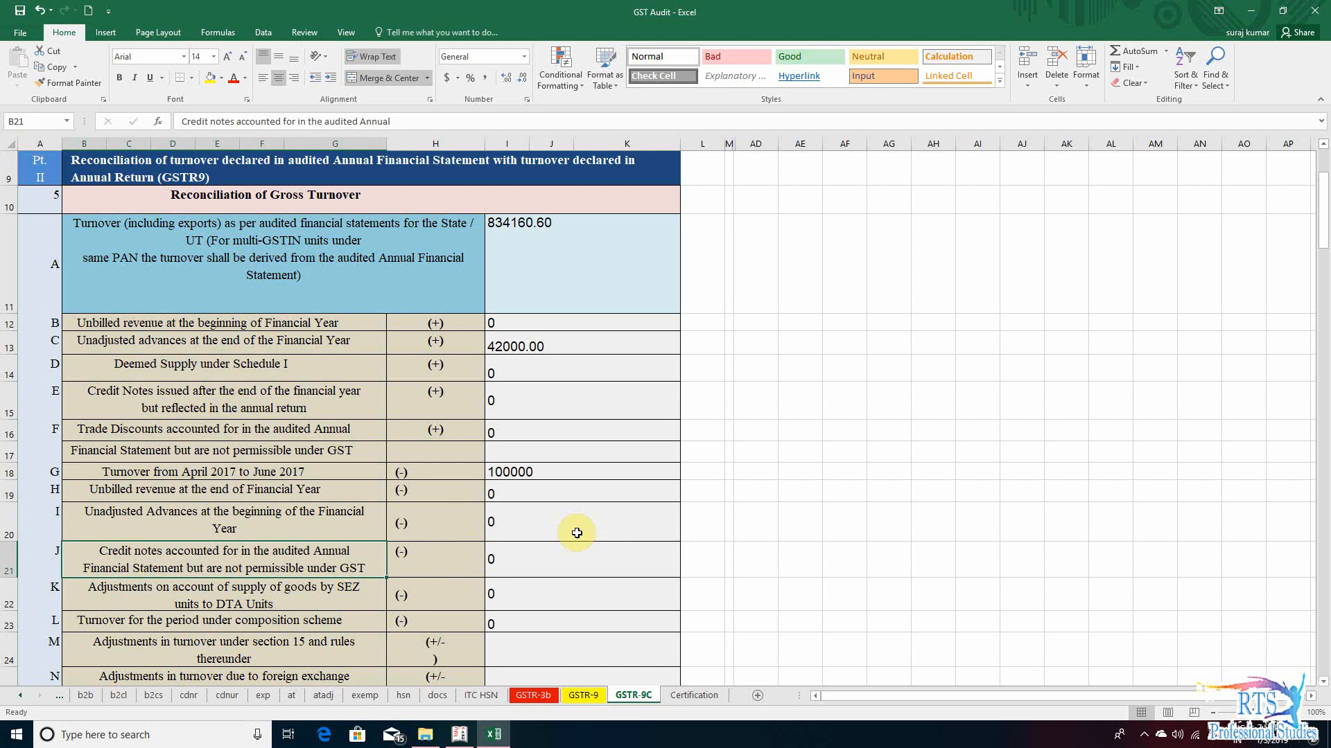
key(Right)
key(Right)
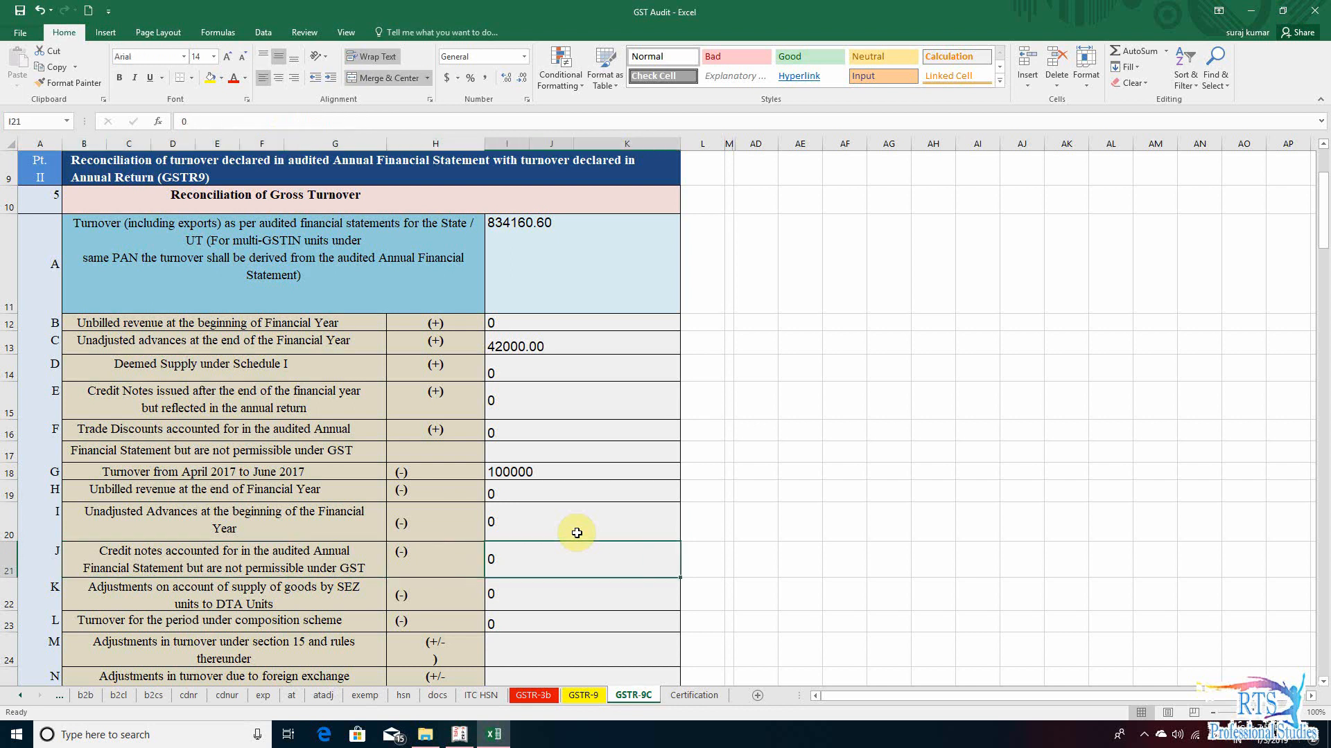
key(Down)
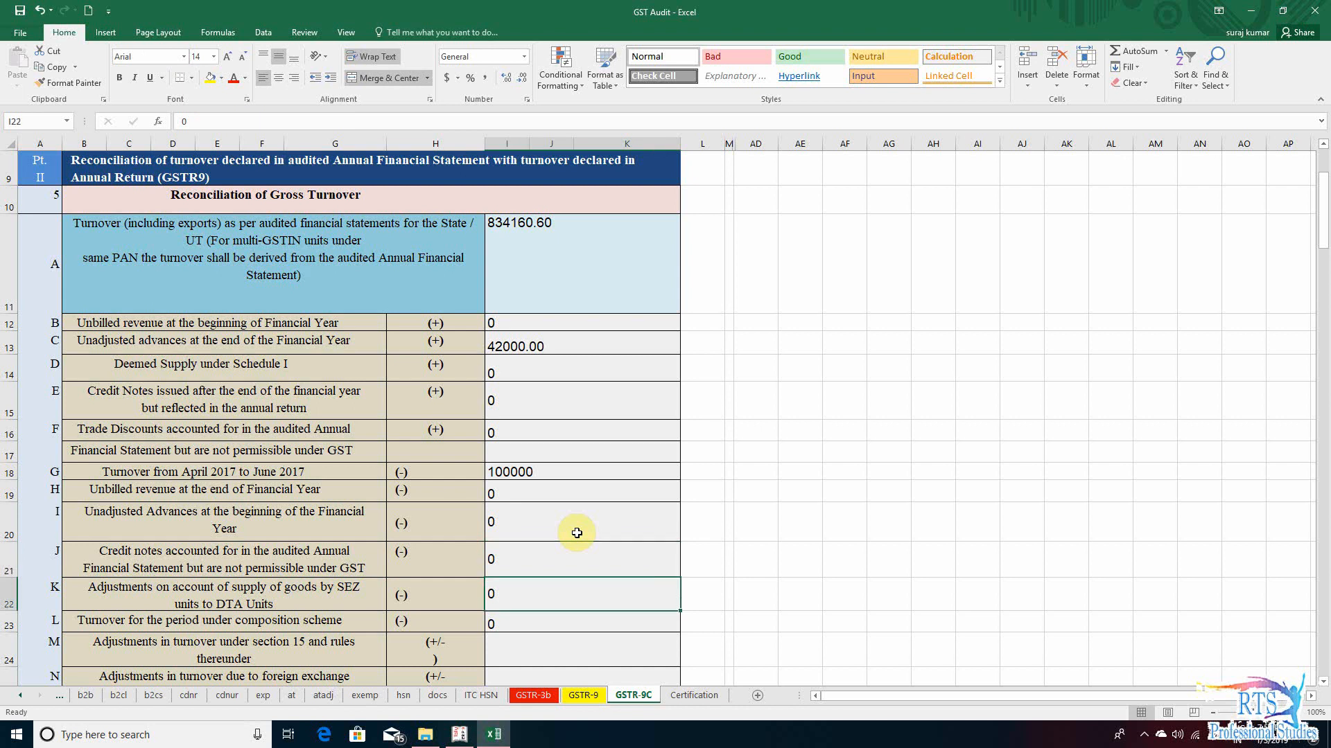
- Review the row G to row K deductions and return to the row K amount for supplies by SEZ units to DTA units
key(Up)
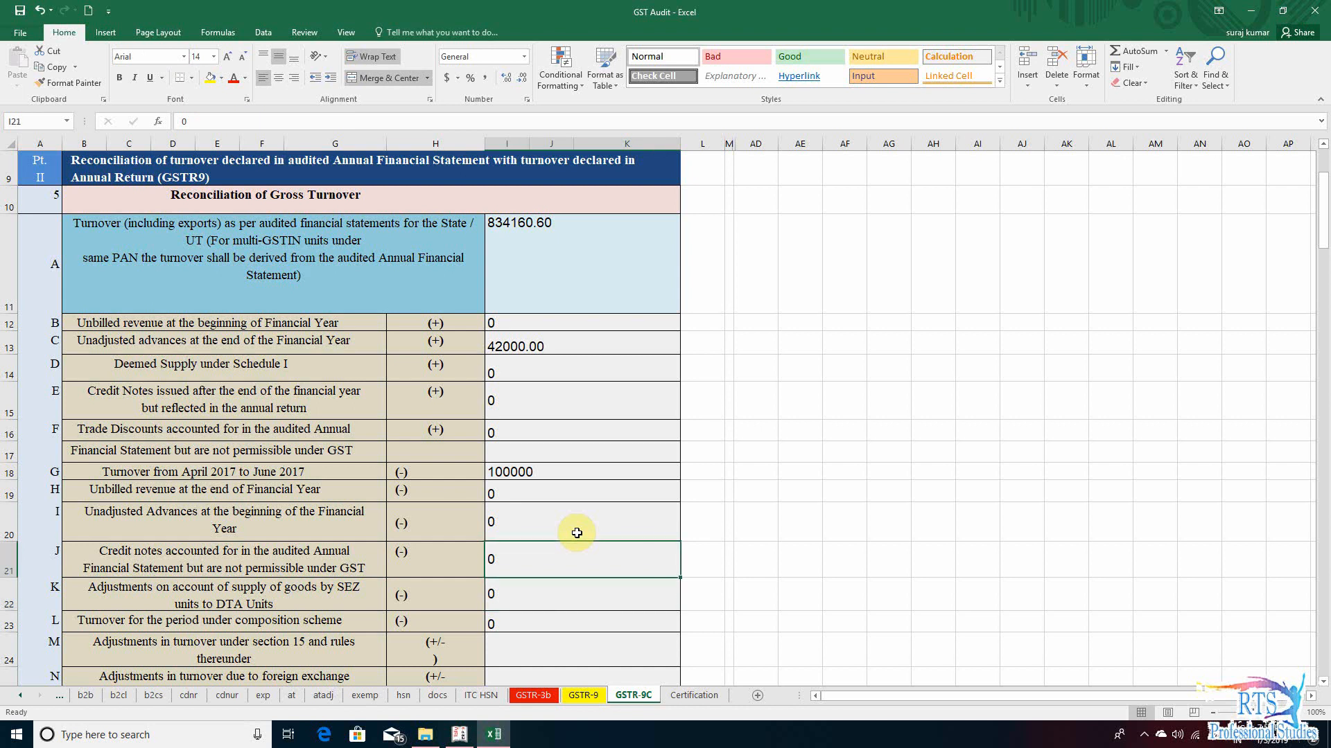
key(Down)
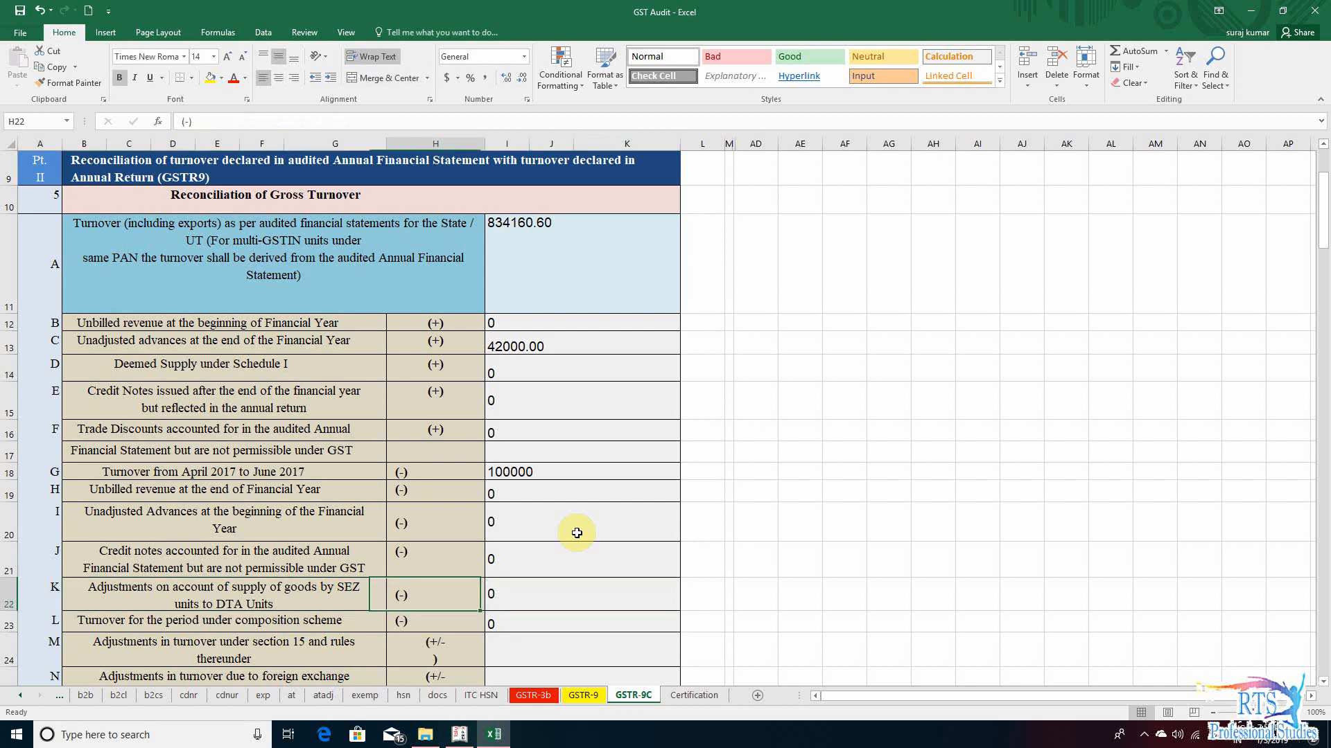
key(Up)
key(Up)
key(Up)
key(Up)
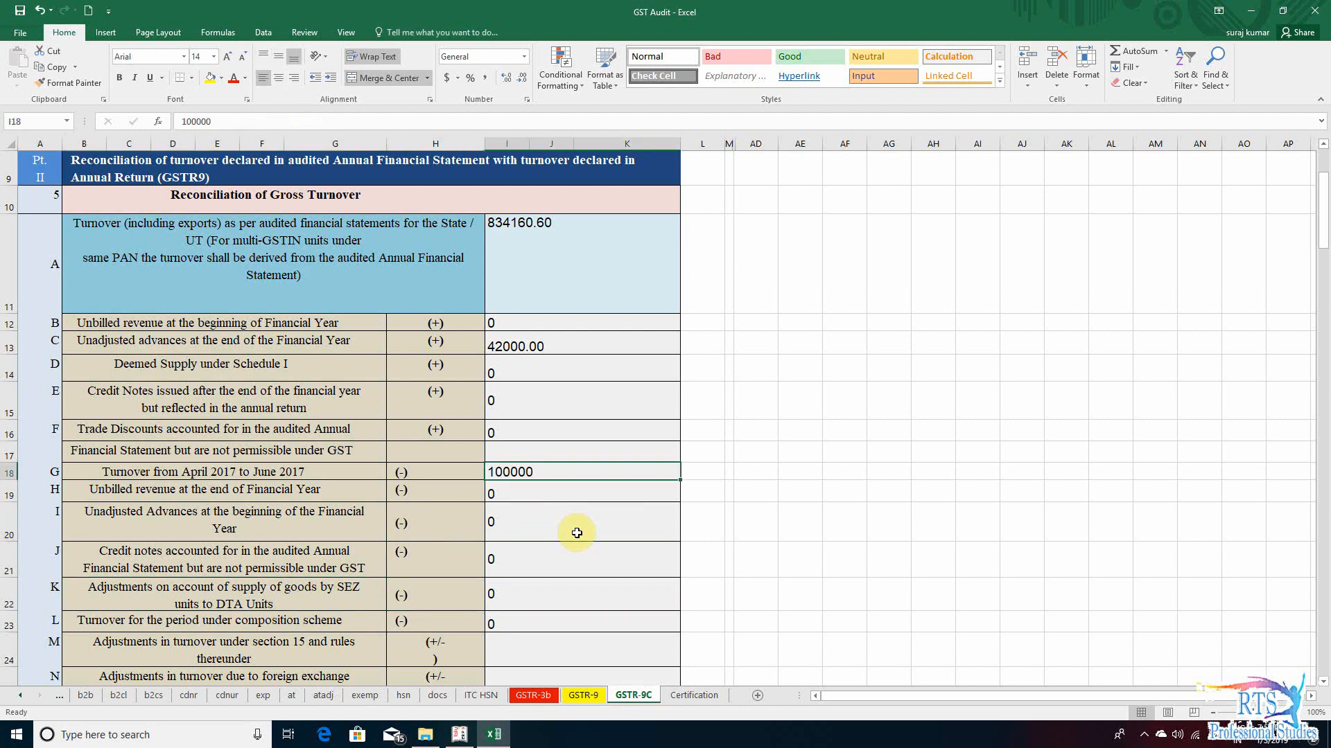
key(Down)
key(Down)
key(Down)
key(Down)
key(Down)
key(Up)
key(Left)
key(Left)
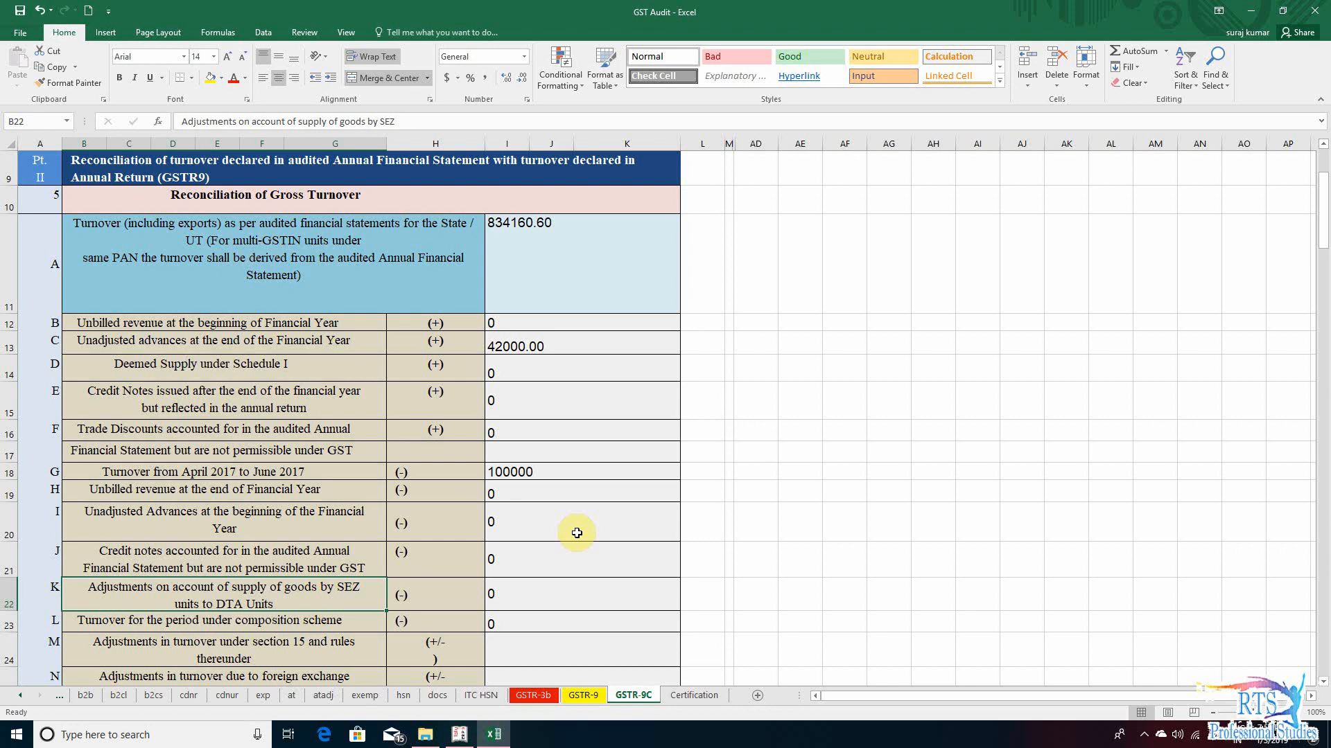
key(Right)
key(Right)
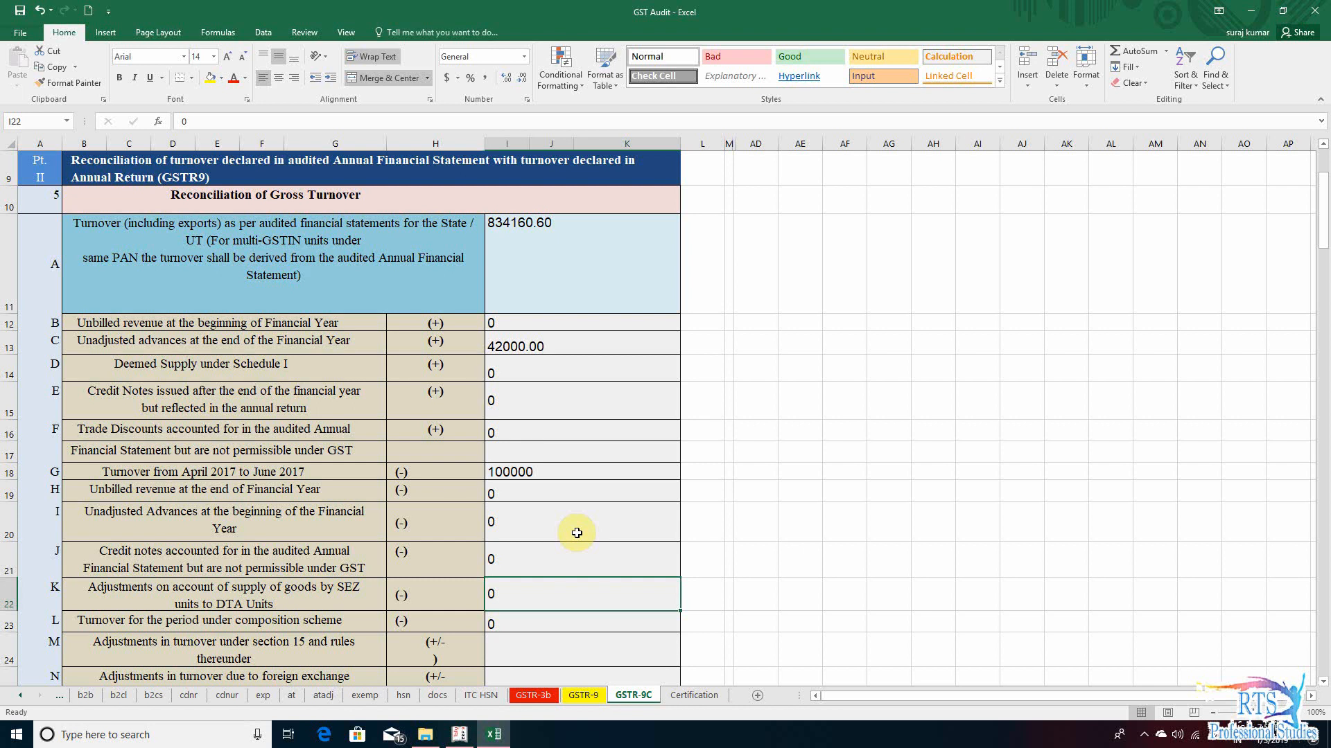
key(Left)
key(Left)
key(Right)
key(Right)
- Switch to Tally.ERP 9, leave the Balance Sheet and show the Profit & Loss A/c in detailed view
key(alt+Tab)
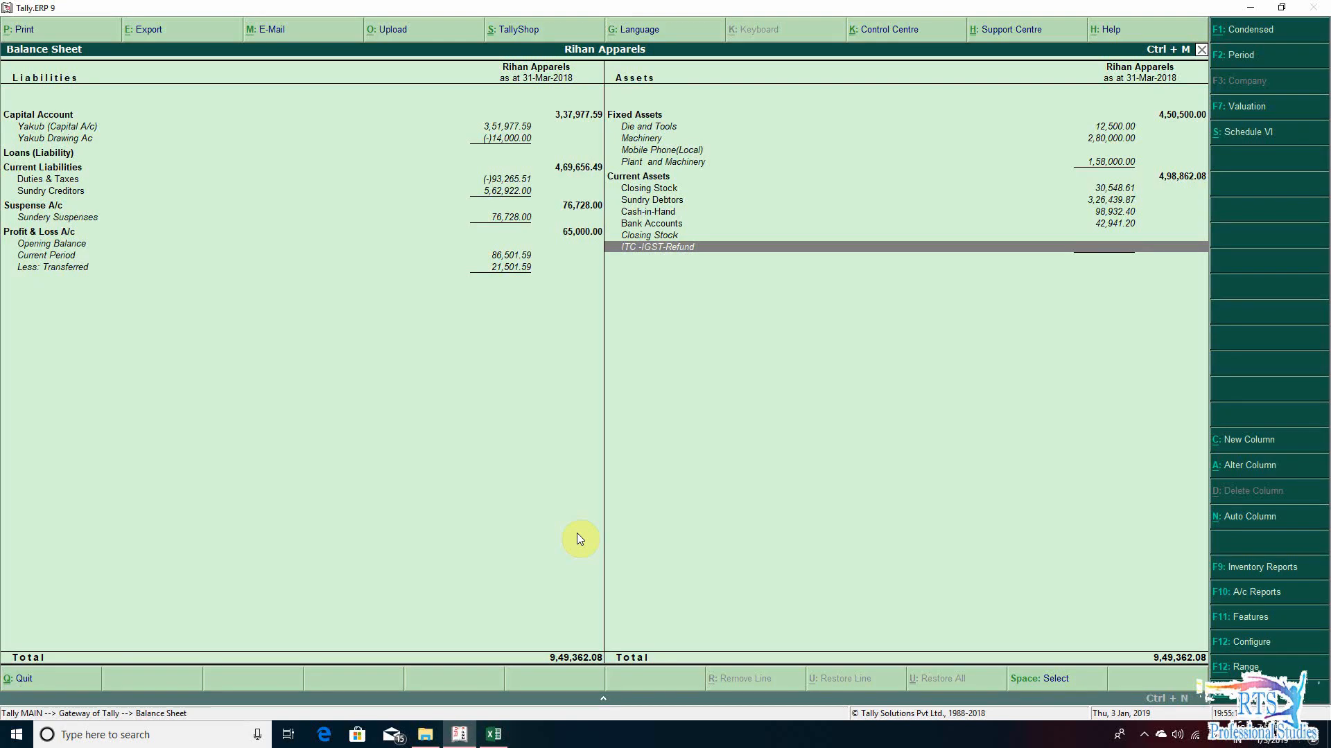
key(Escape)
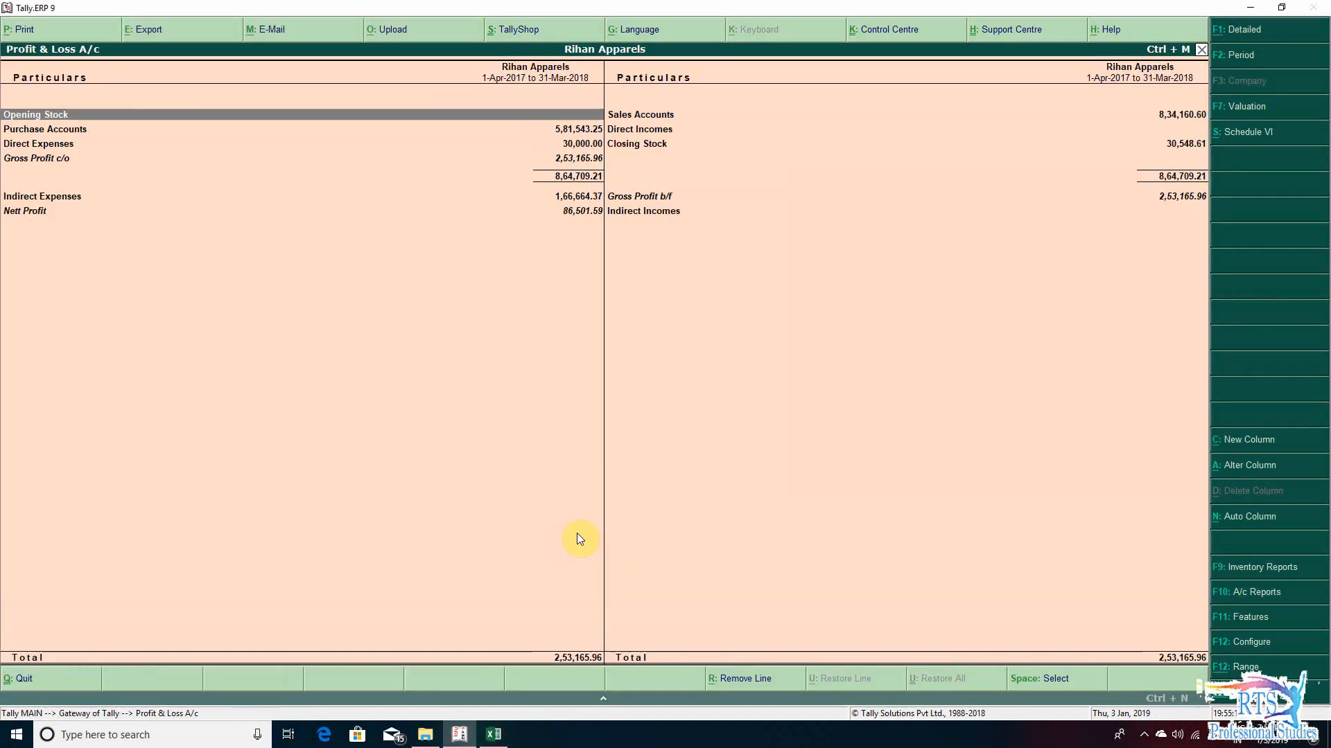
key(alt+F1)
- Examine the sales ledgers in the Profit & Loss A/c for SEZ supplies that would need adjusting
key(Right)
key(Down)
key(Down)
key(Down)
key(Down)
key(Down)
key(Down)
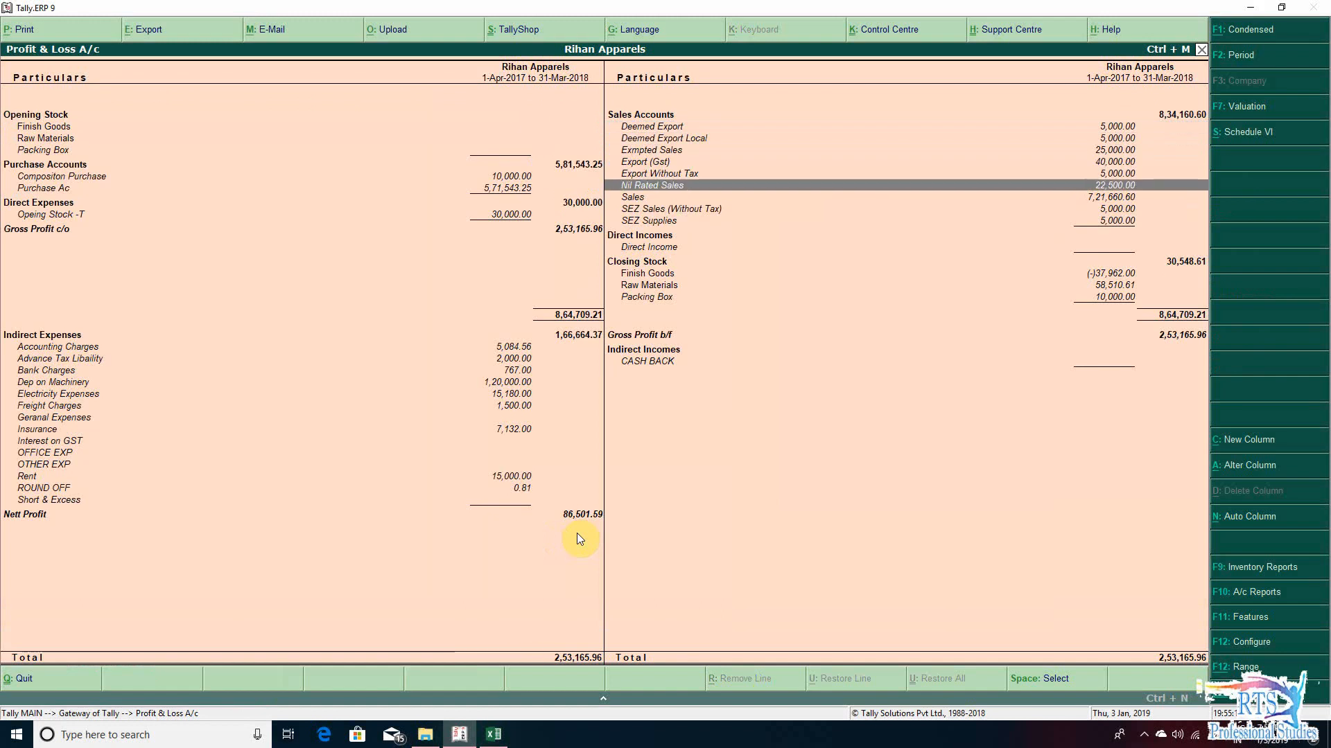
key(Down)
key(Down)
key(Up)
key(Up)
key(Up)
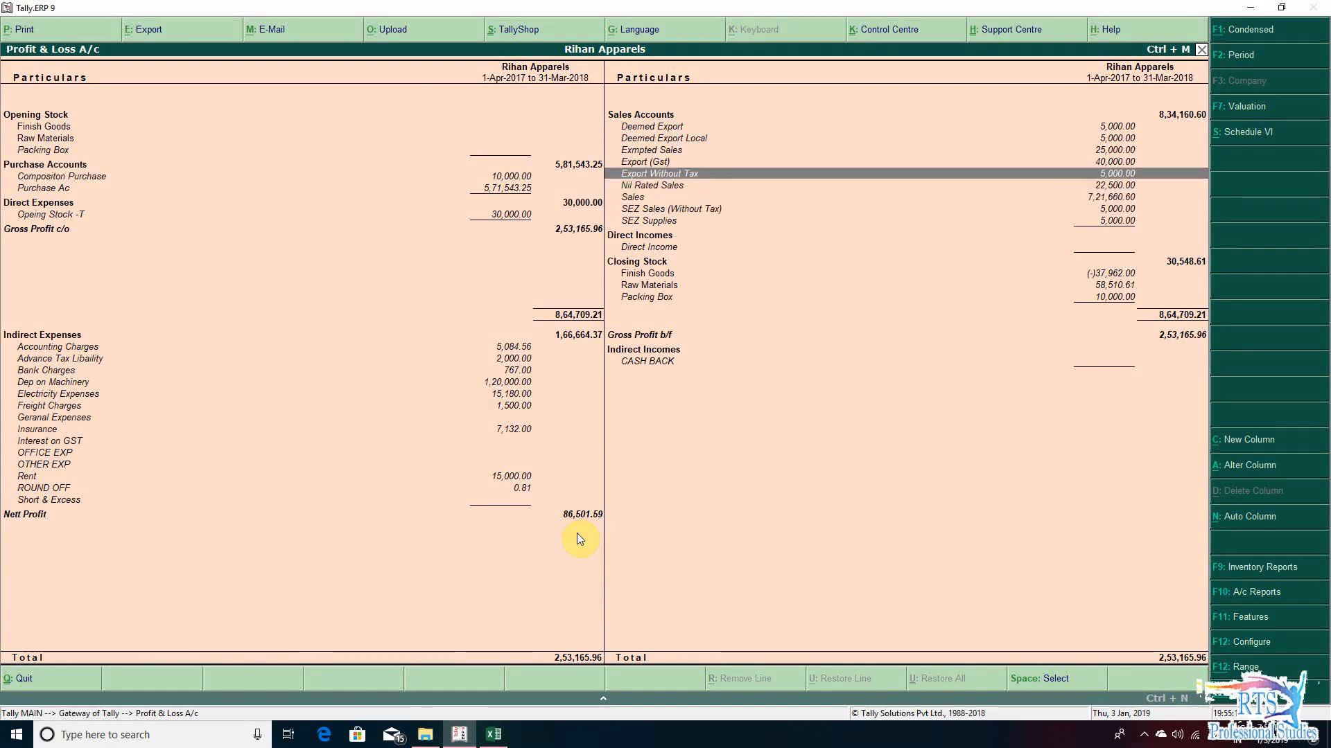
key(Down)
key(Down)
key(Up)
key(Up)
key(Up)
key(Up)
key(Up)
- Switch back to the GST Audit workbook and review the row L turnover for the period under composition scheme
key(alt+Tab)
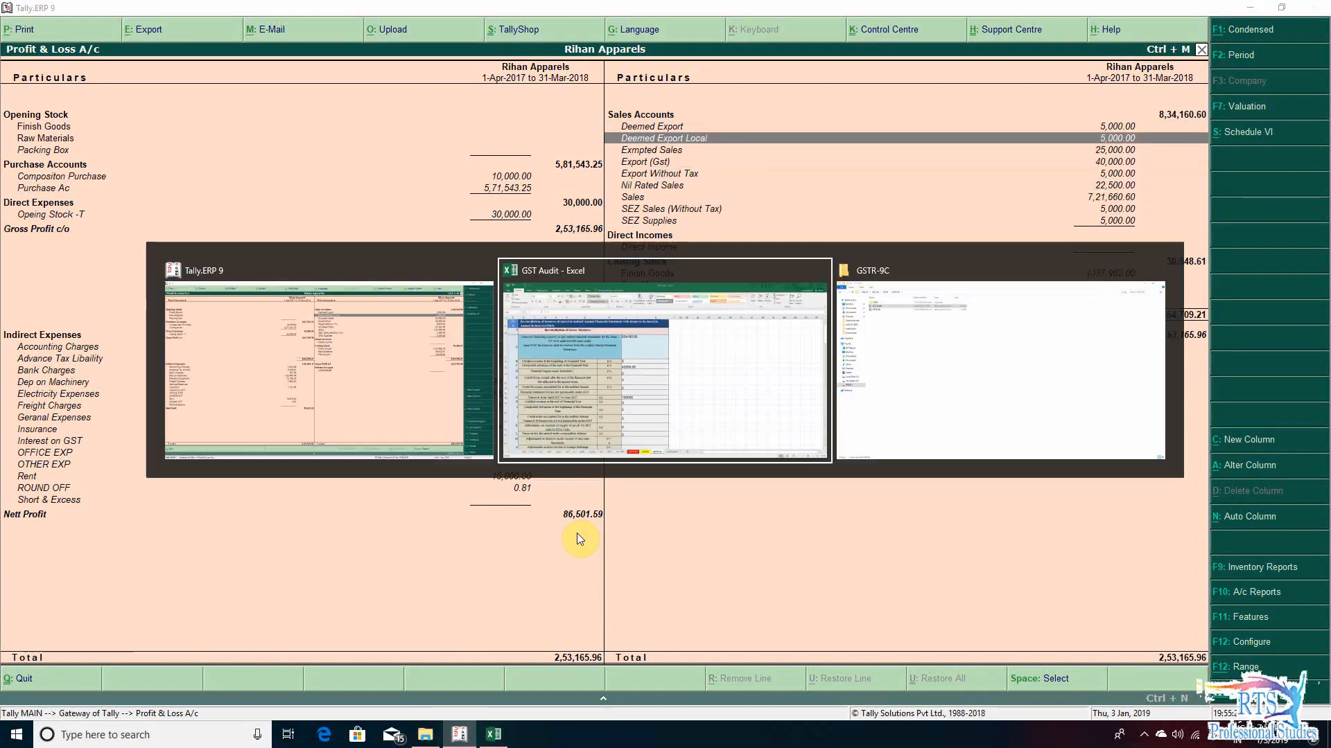
key(Down)
key(Down)
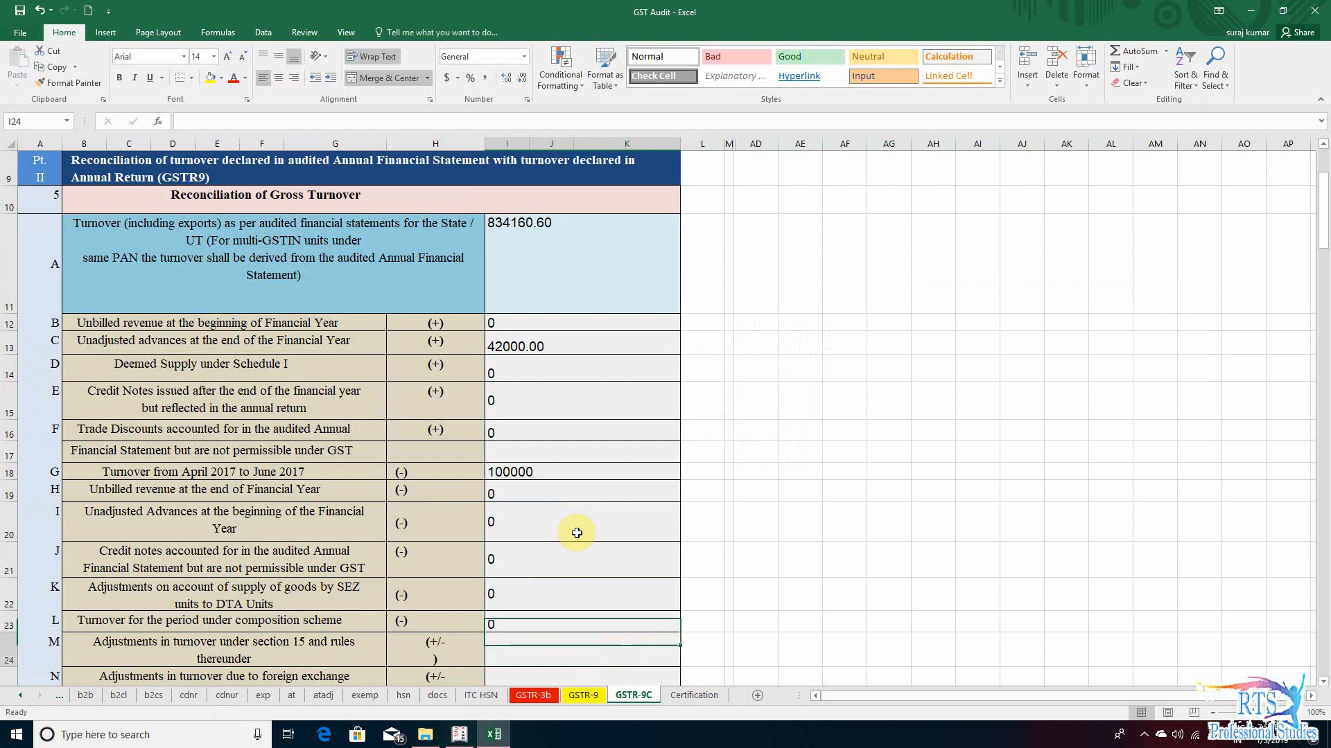
key(Up)
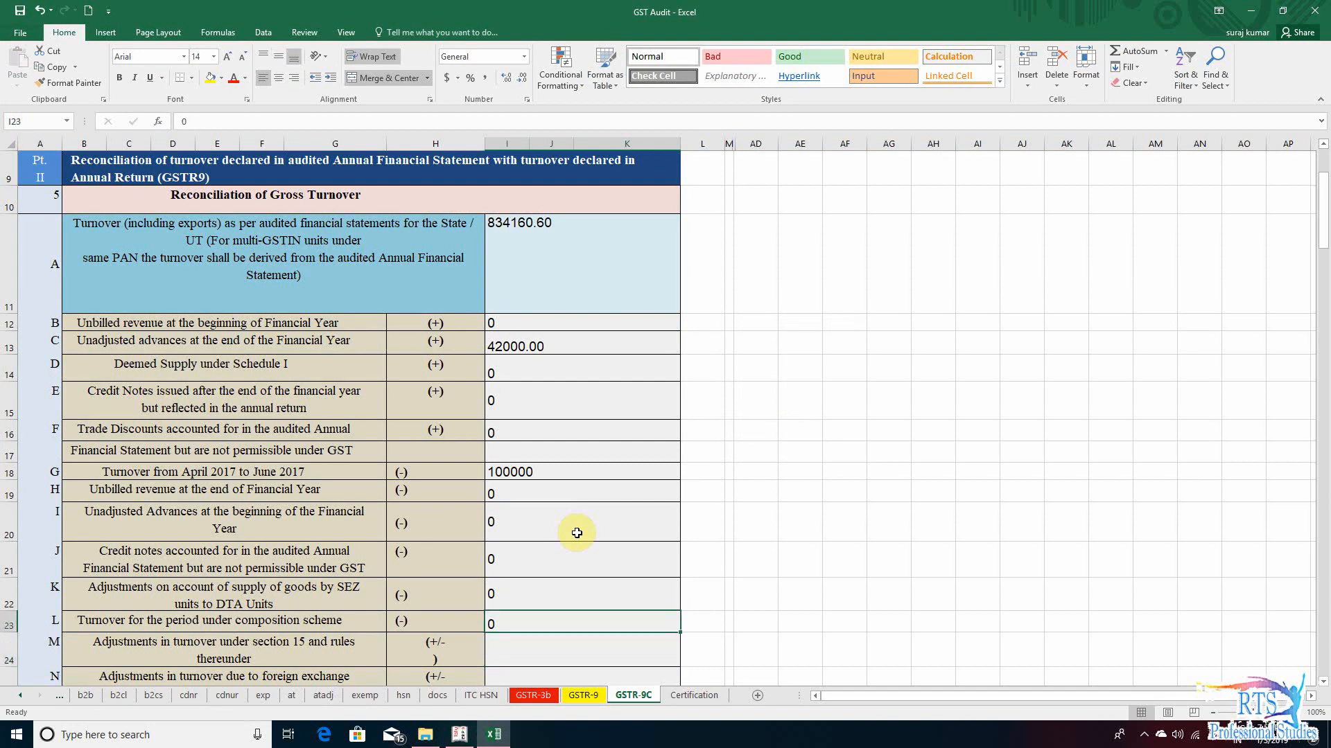
key(Left)
key(Left)
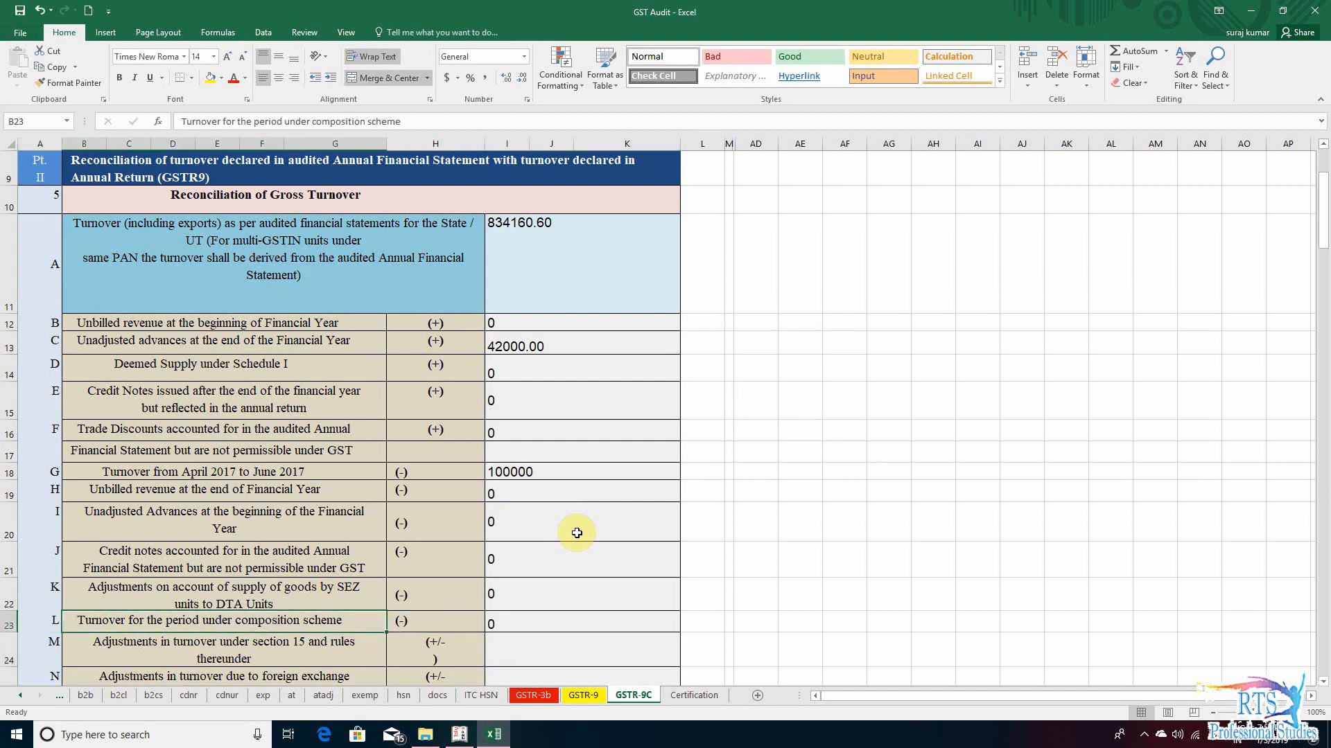
key(Right)
key(Right)
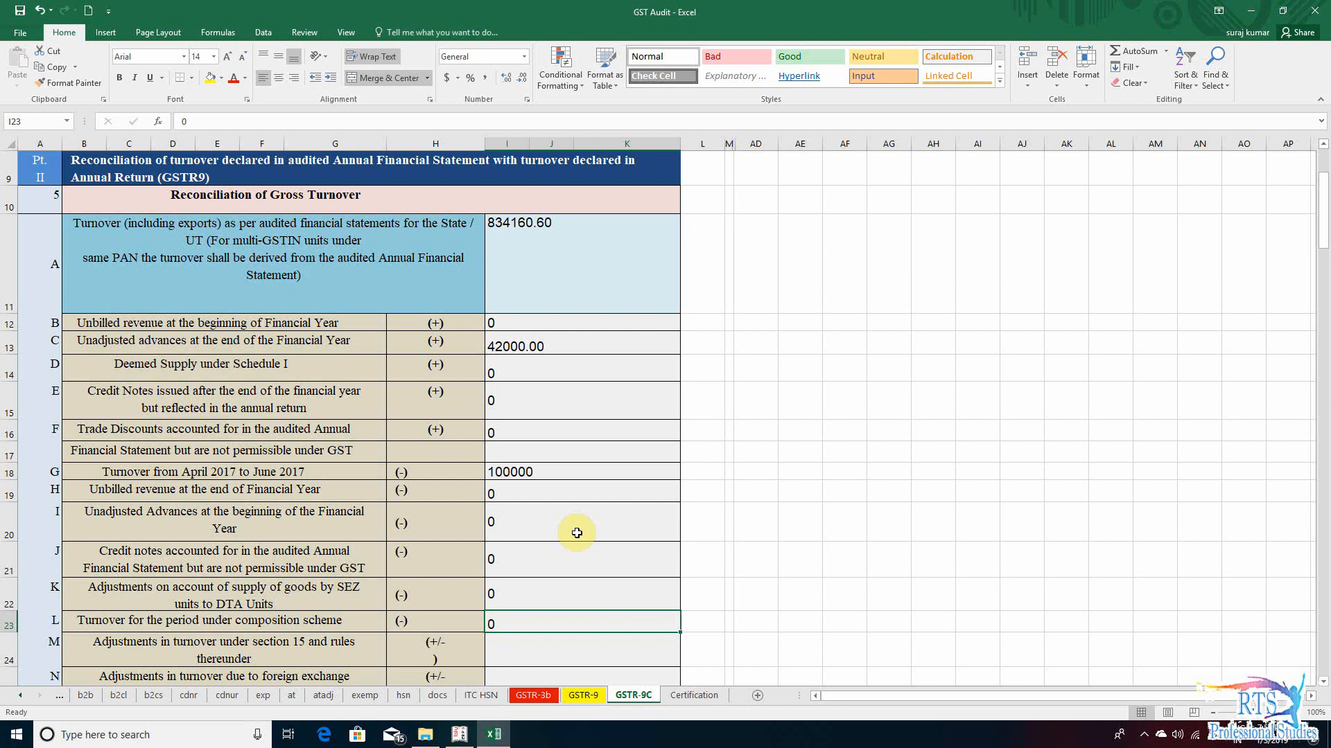
- Enter 0 as the row M adjustments in turnover under section 15 and rules thereunder
scroll(576, 533, down, 1)
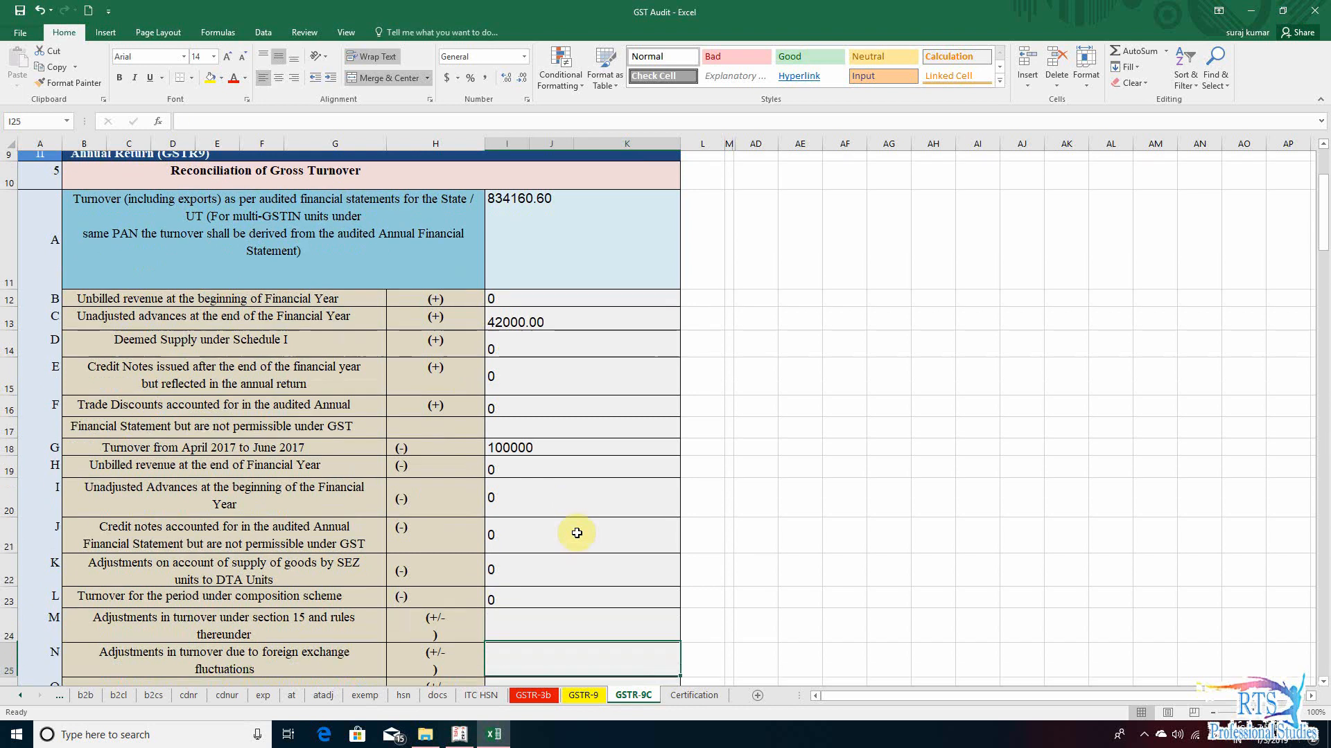
key(Left)
key(Left)
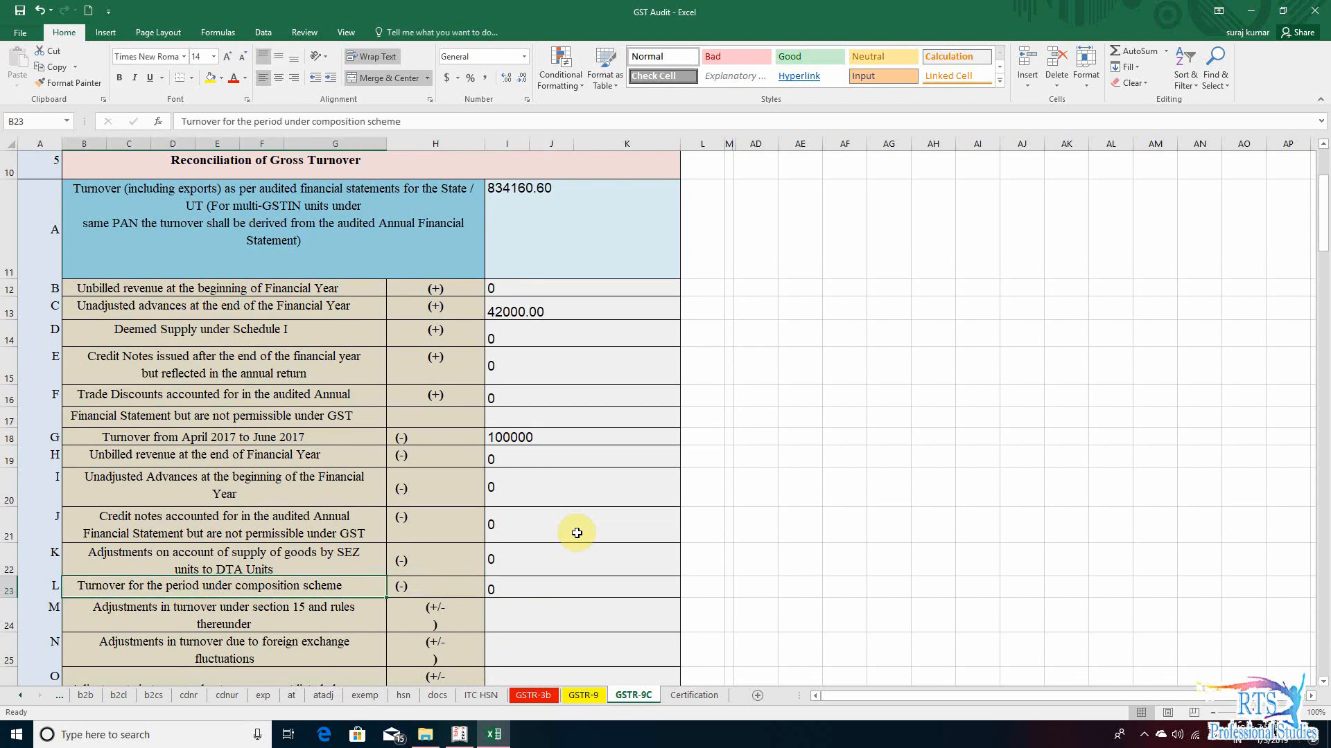
key(Down)
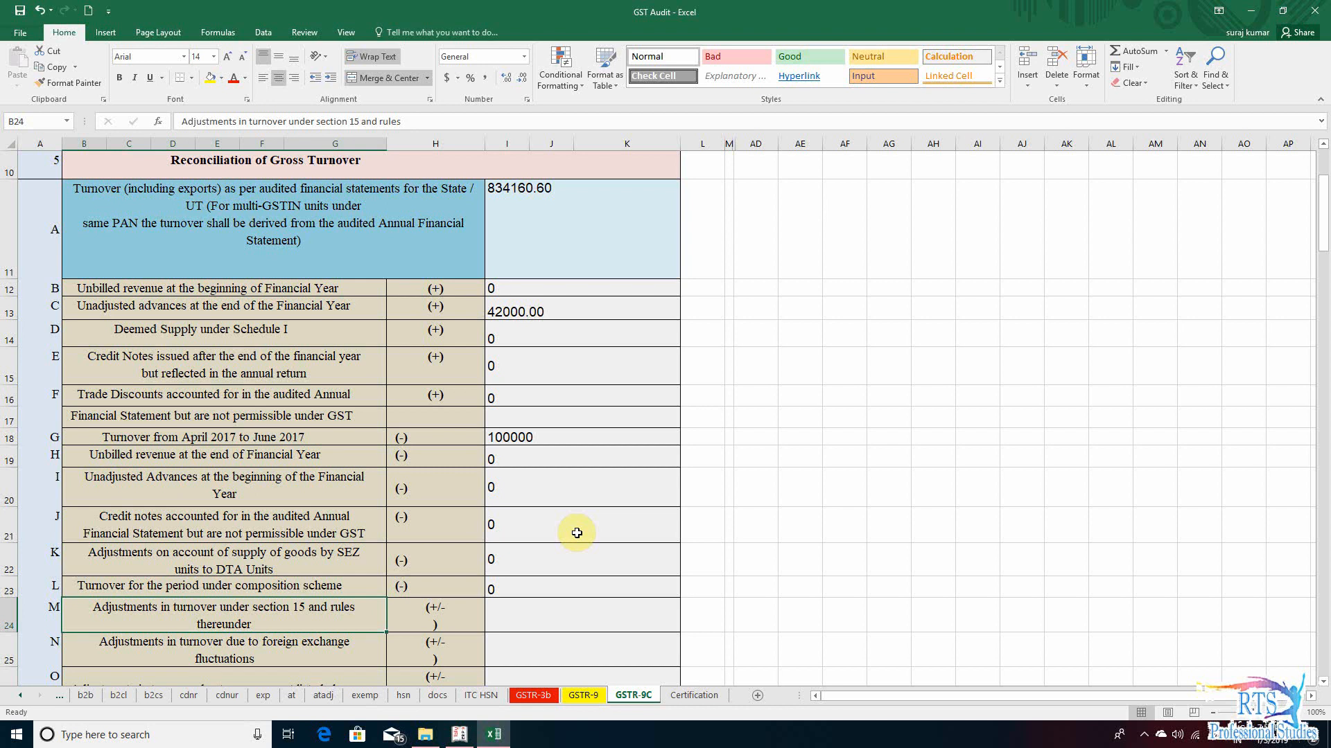
key(Right)
key(Right)
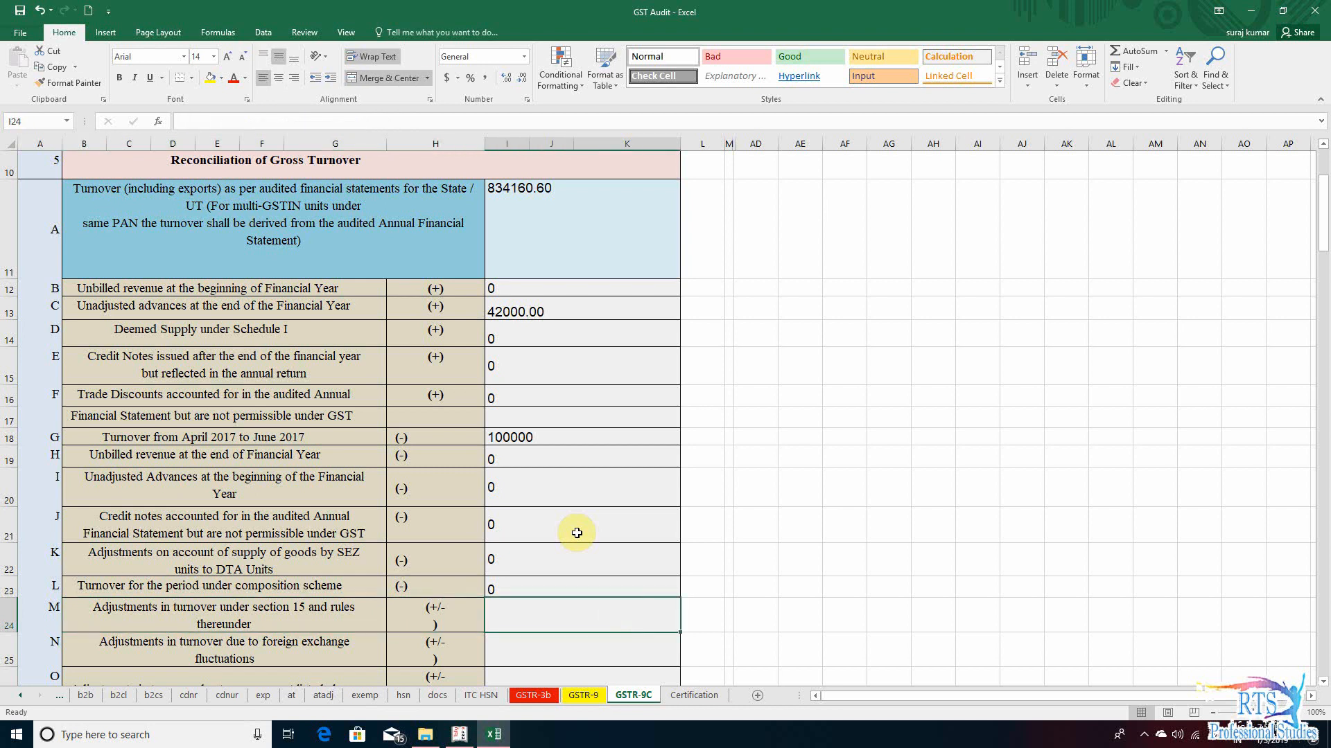
scroll(577, 533, down, 1)
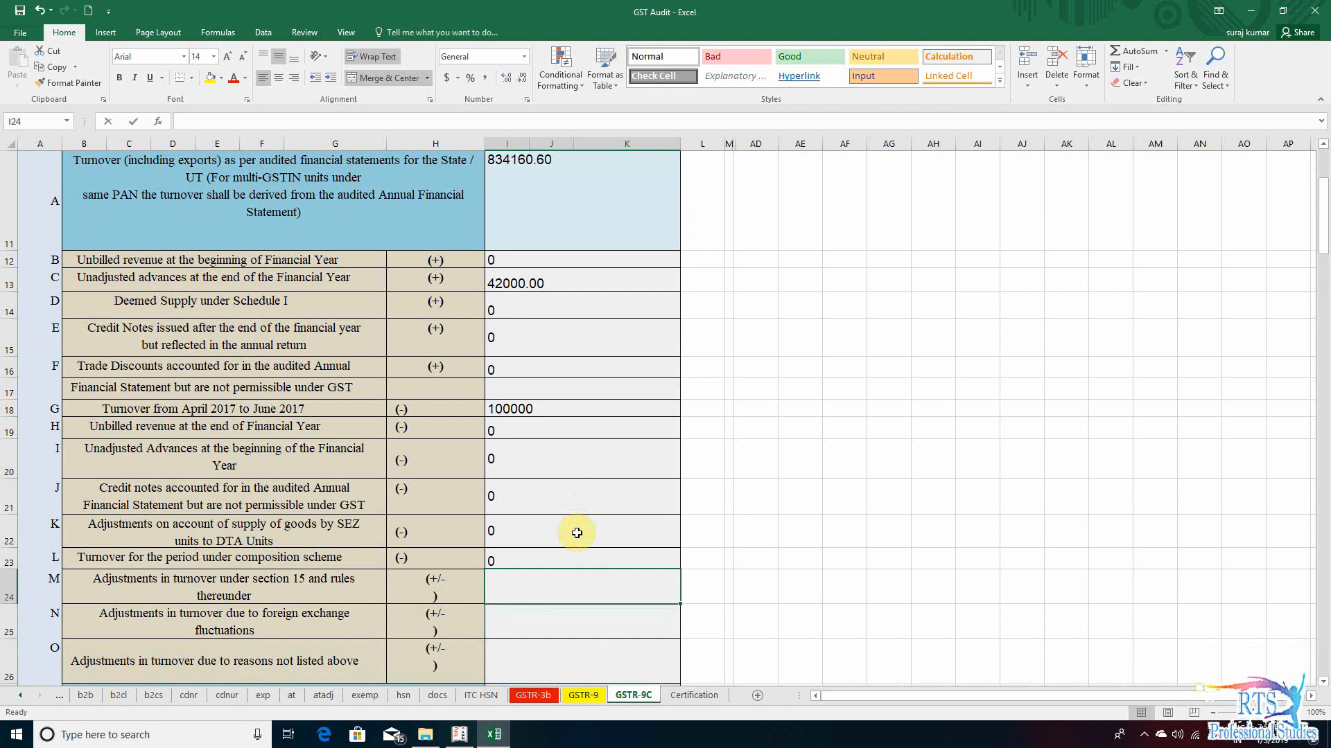
text(0)
key(Return)
- Review the row N foreign exchange fluctuations entry and switch to the Profit & Loss A/c in Tally.ERP 9
key(Left)
key(Left)
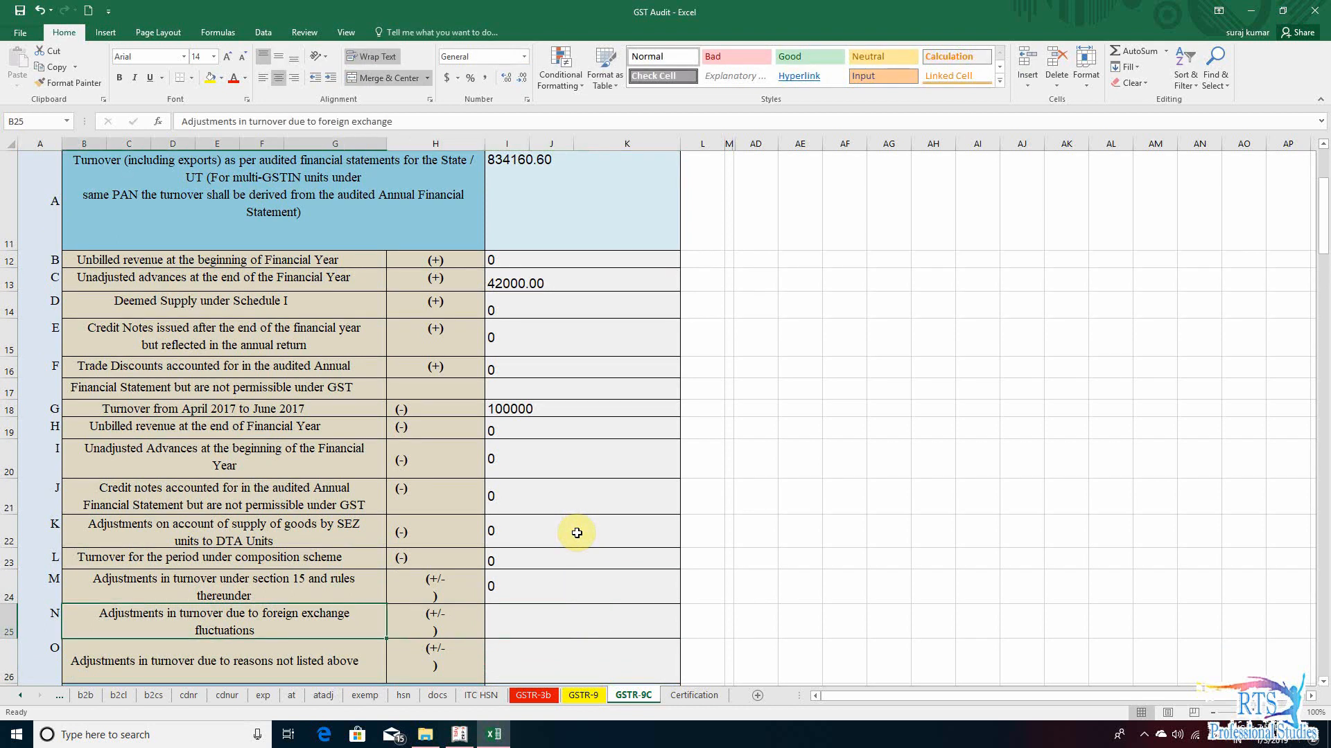
key(Right)
key(Right)
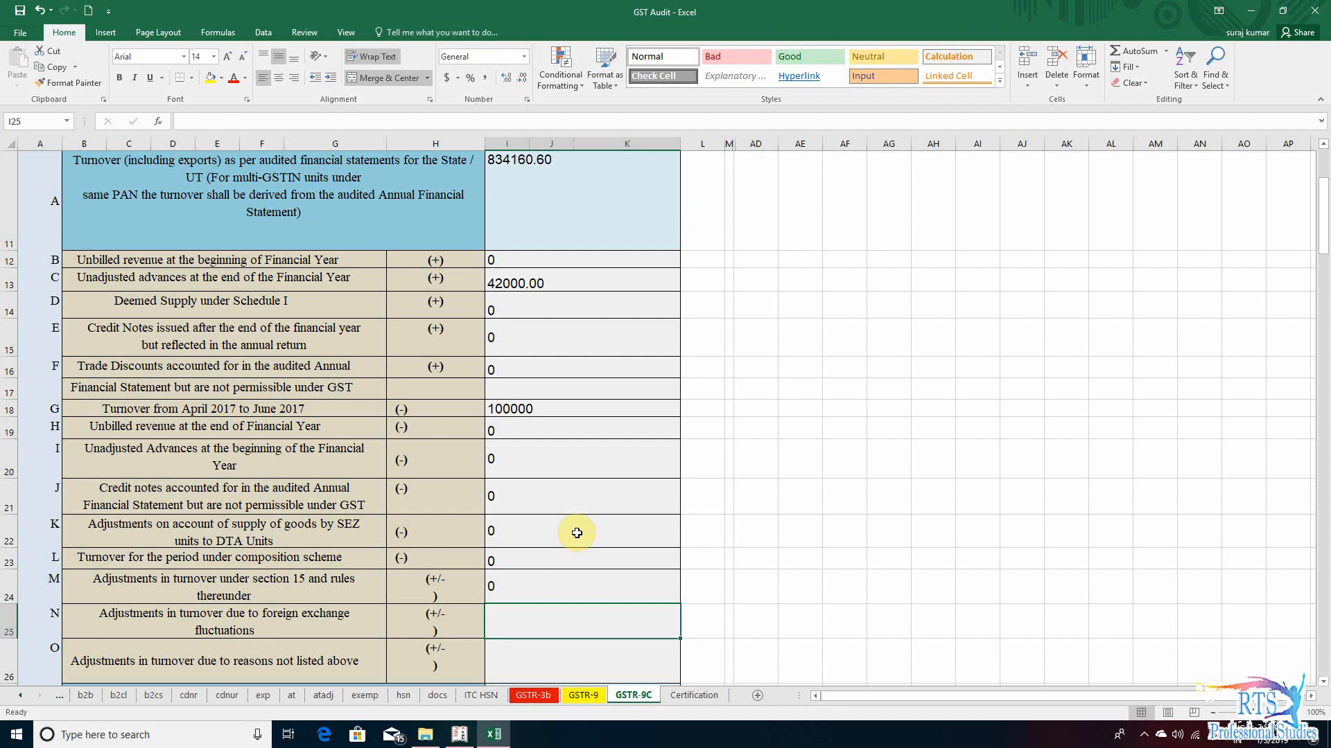
key(Left)
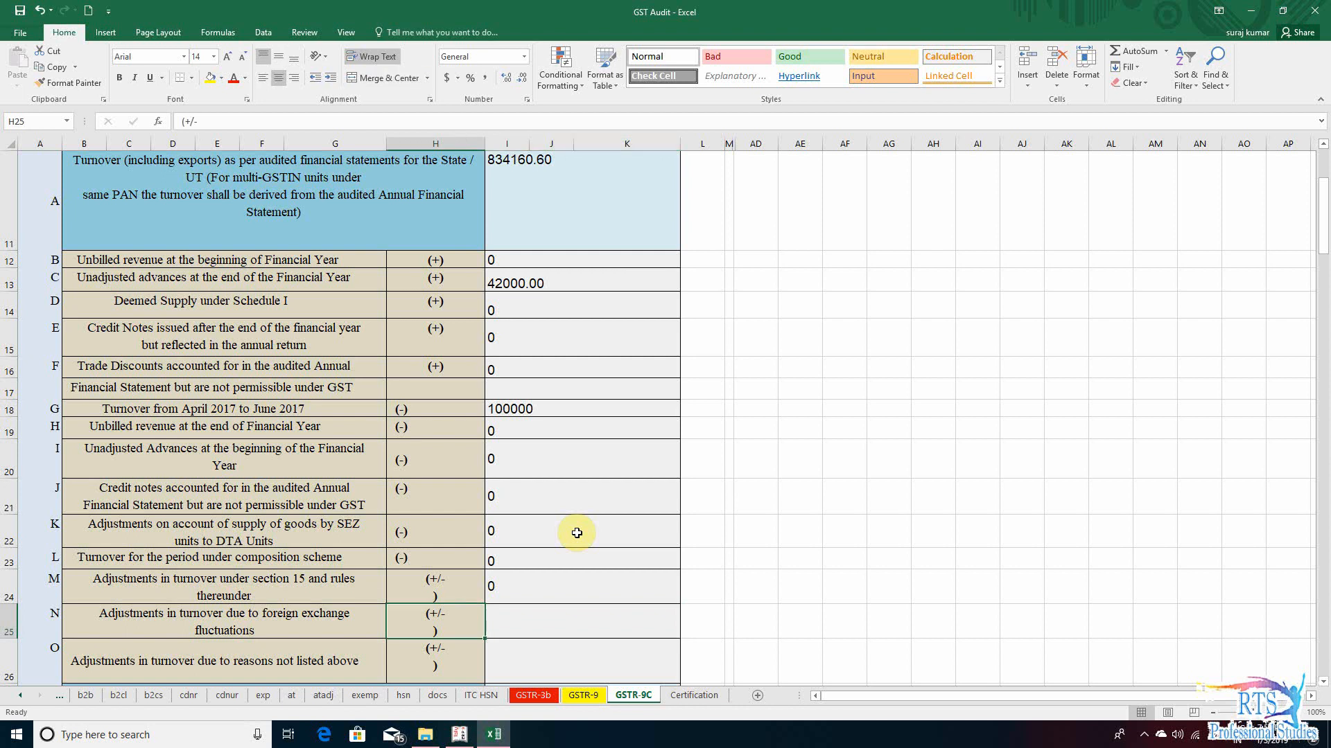
key(Right)
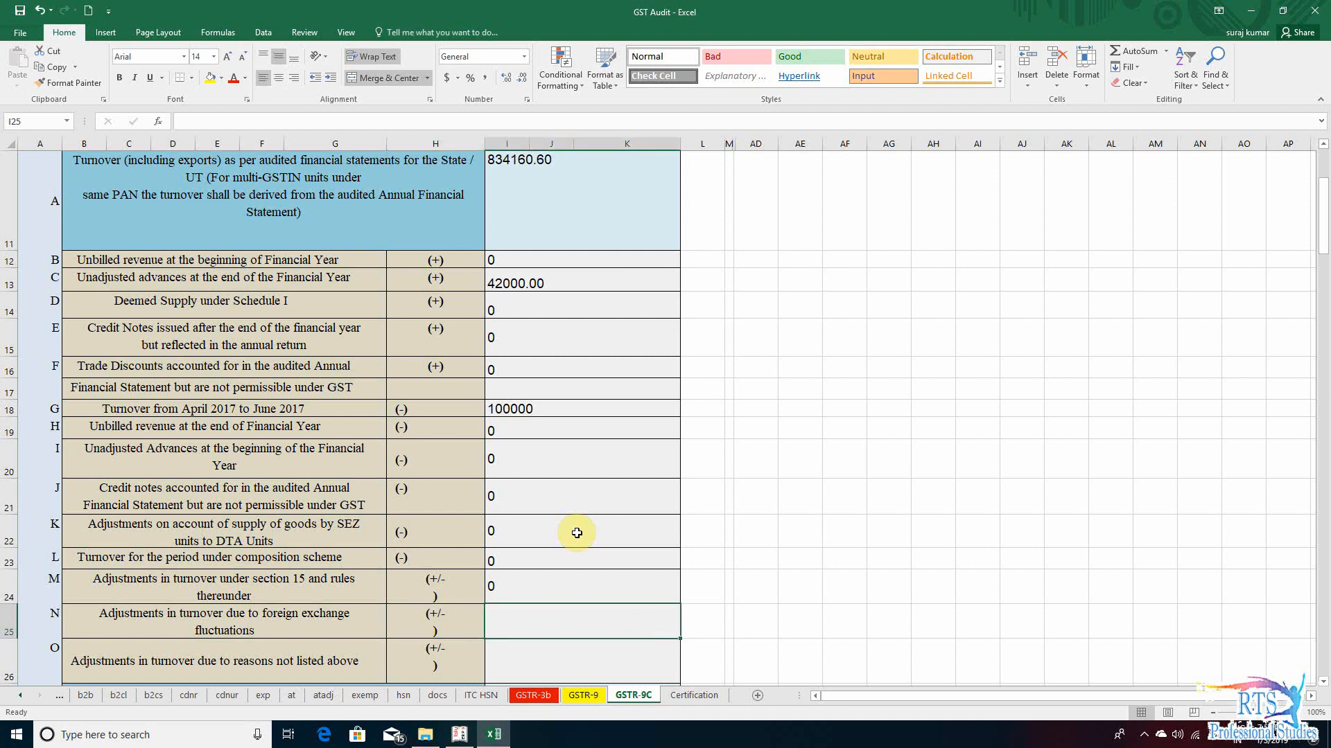
key(alt+Tab)
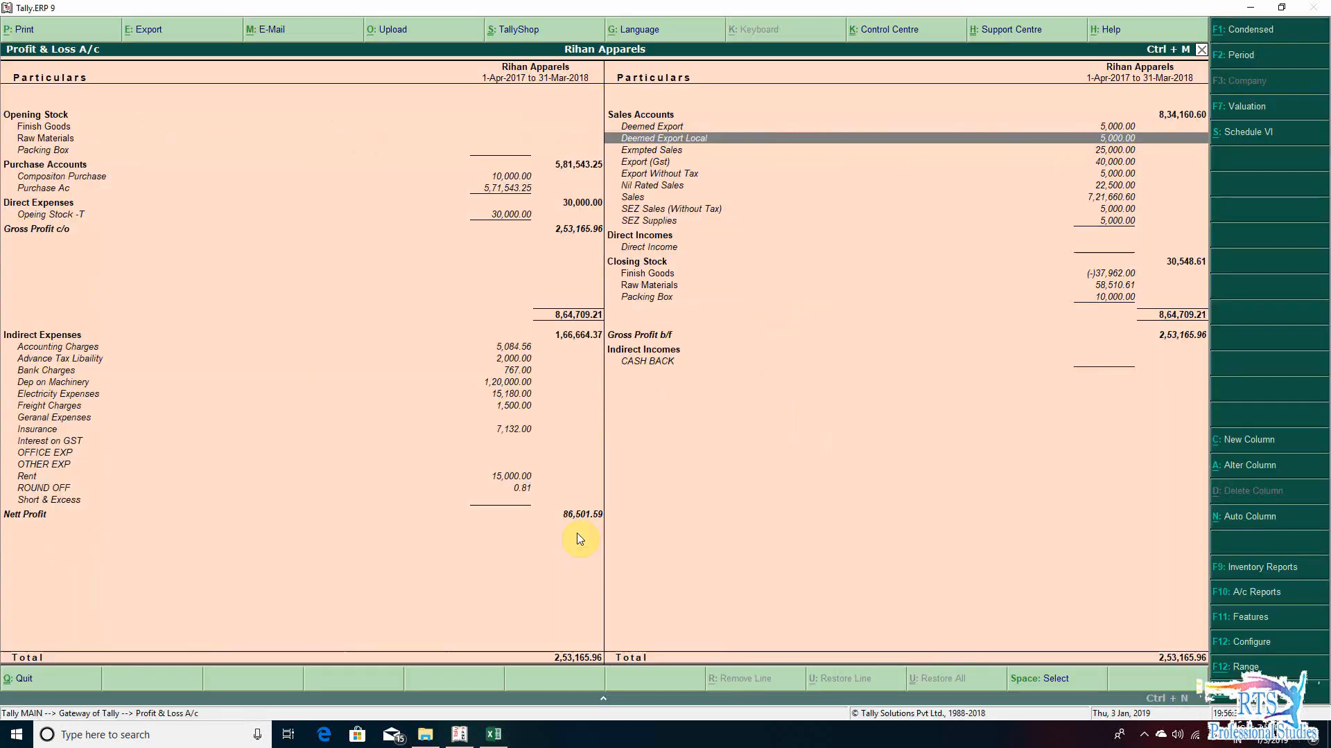
- Examine the Profit & Loss A/c's sales, closing stock and indirect income ledgers for foreign exchange fluctuation entries
key(Down)
key(Down)
key(Down)
key(Down)
key(Down)
key(Down)
key(Down)
key(Down)
key(Down)
key(Down)
key(Down)
key(Down)
key(Down)
key(Down)
key(Down)
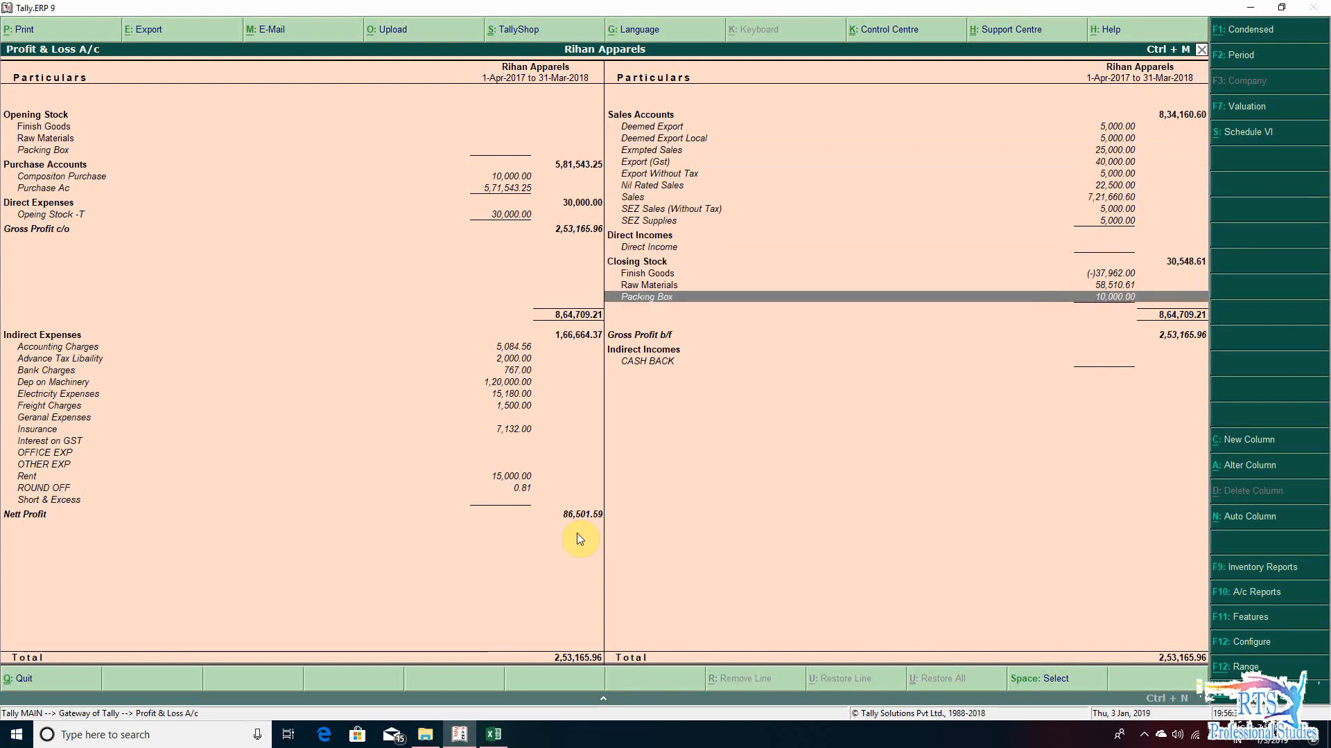
key(Up)
key(Up)
key(Up)
key(Down)
key(Down)
key(Up)
key(Up)
key(Down)
key(Down)
key(Down)
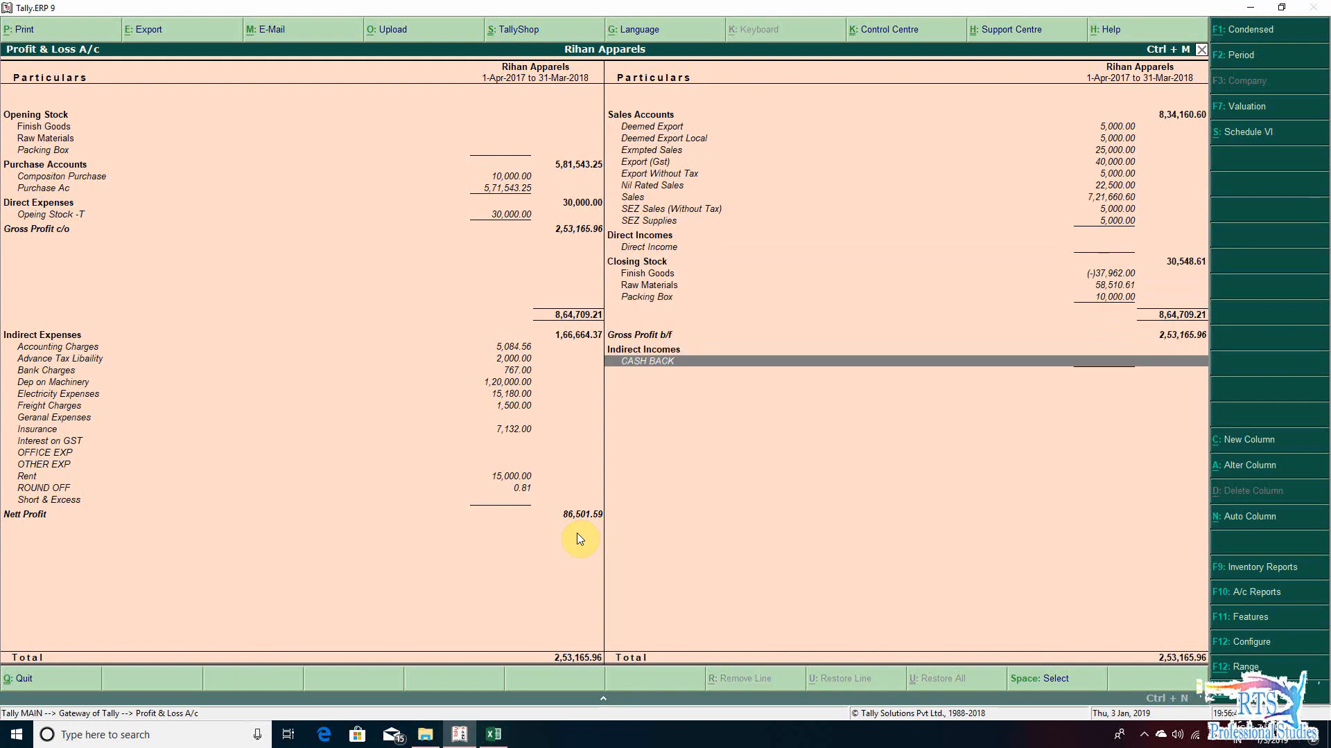
- Switch back to the GST Audit workbook and enter 0 as the row N adjustments due to foreign exchange fluctuations
key(alt+Tab)
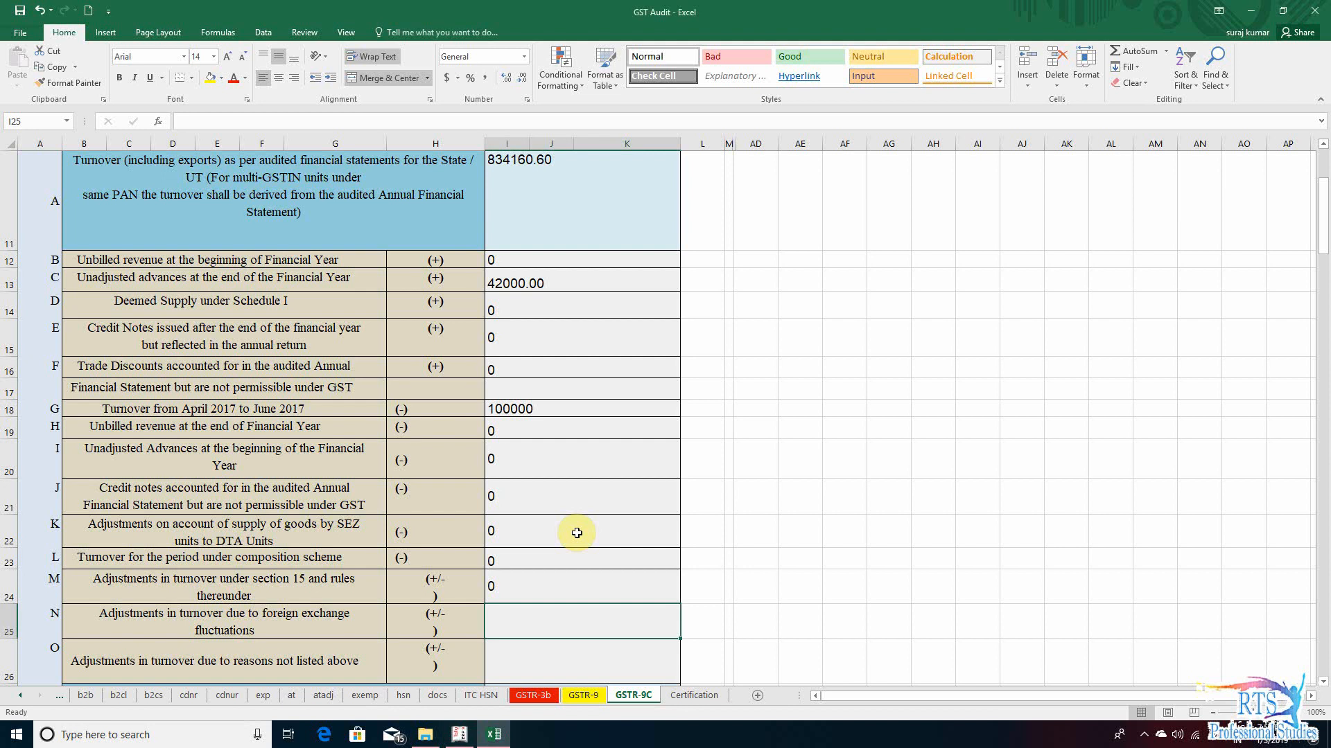
text(10)
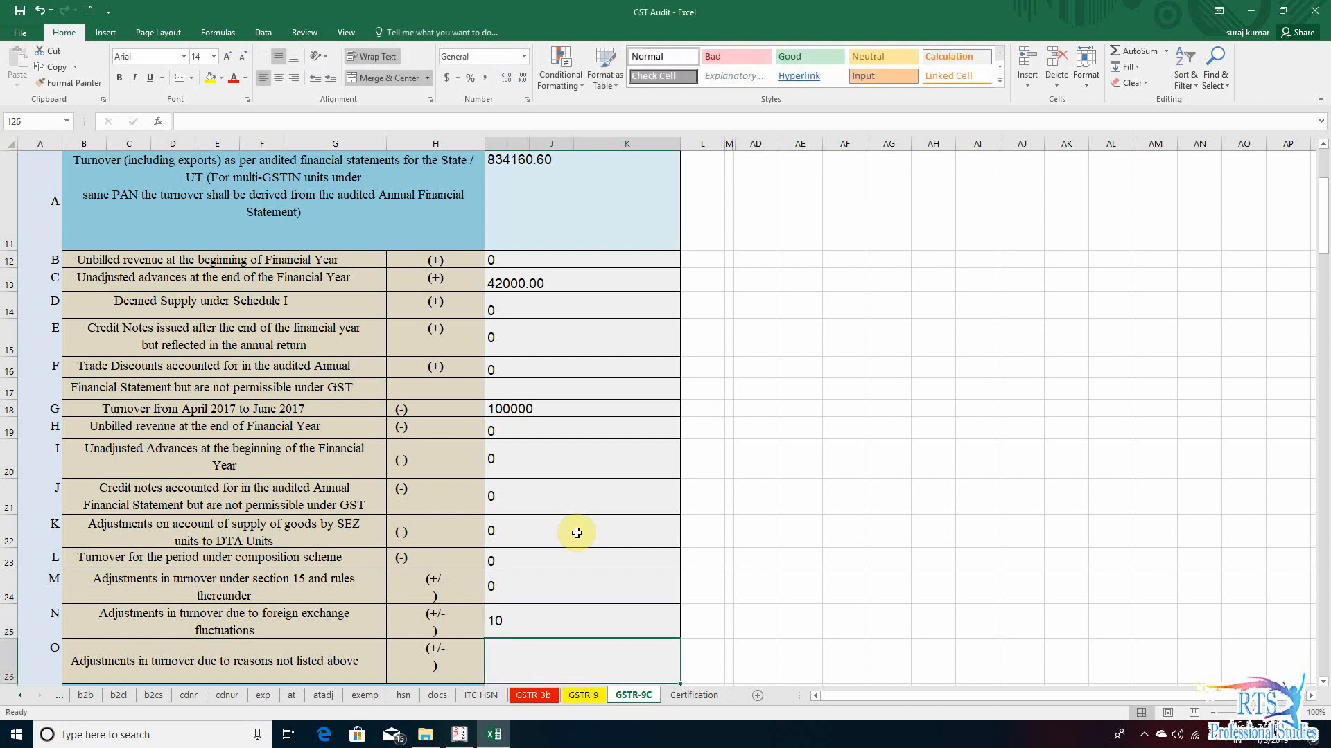
key(Return)
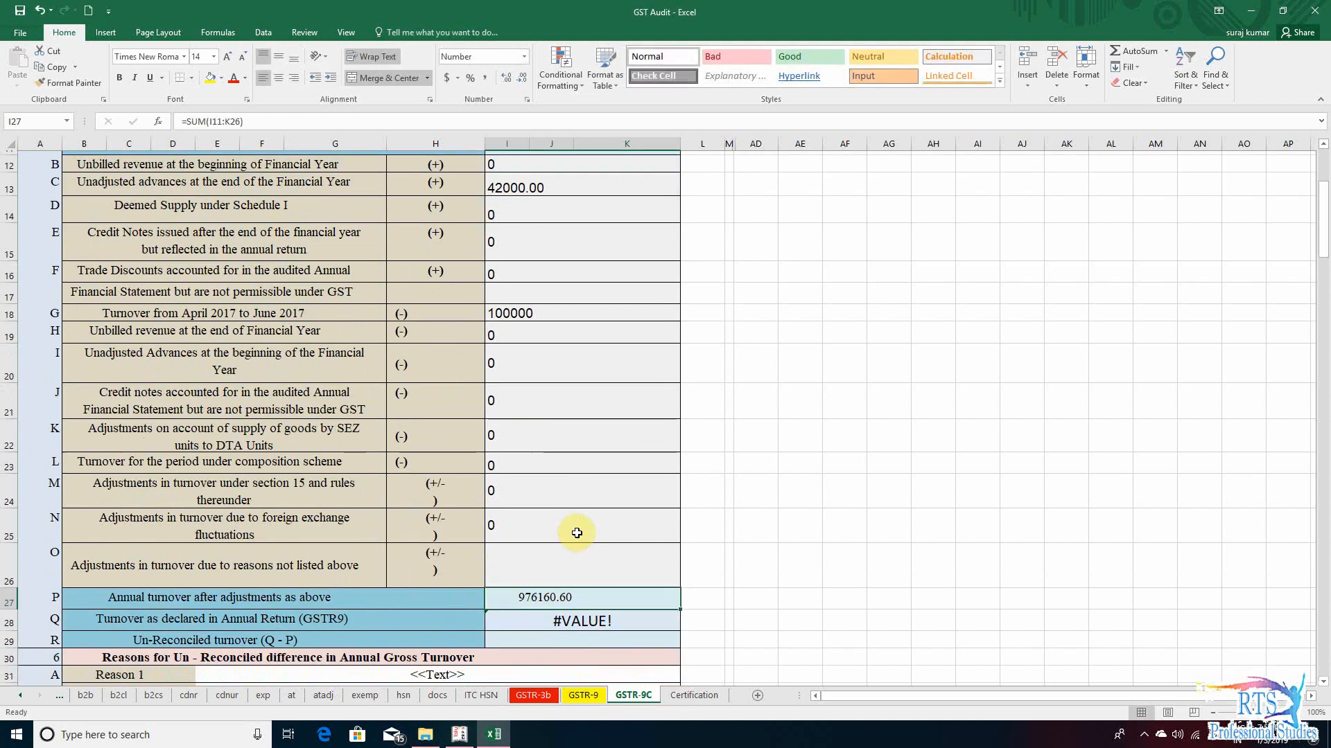
- Review the row O entry for adjustments in turnover due to reasons not listed above
key(Left)
key(Left)
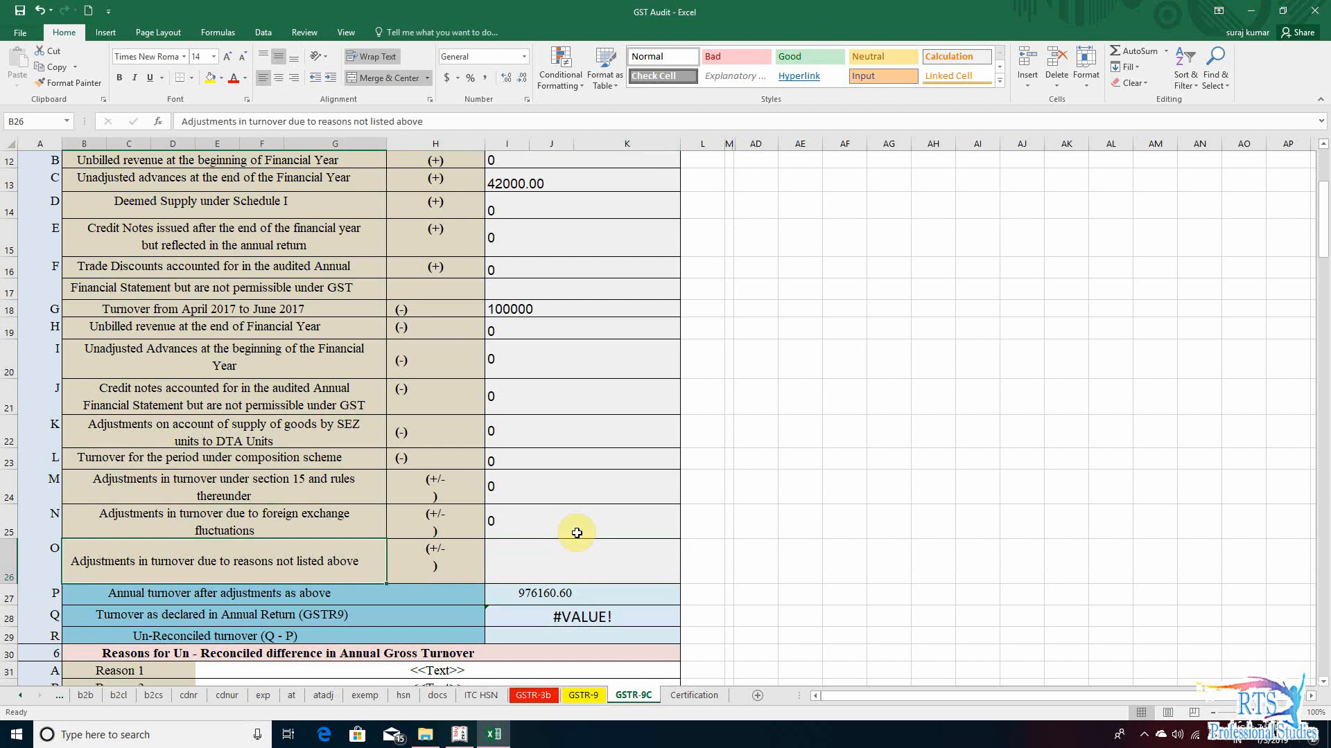
key(Right)
key(Right)
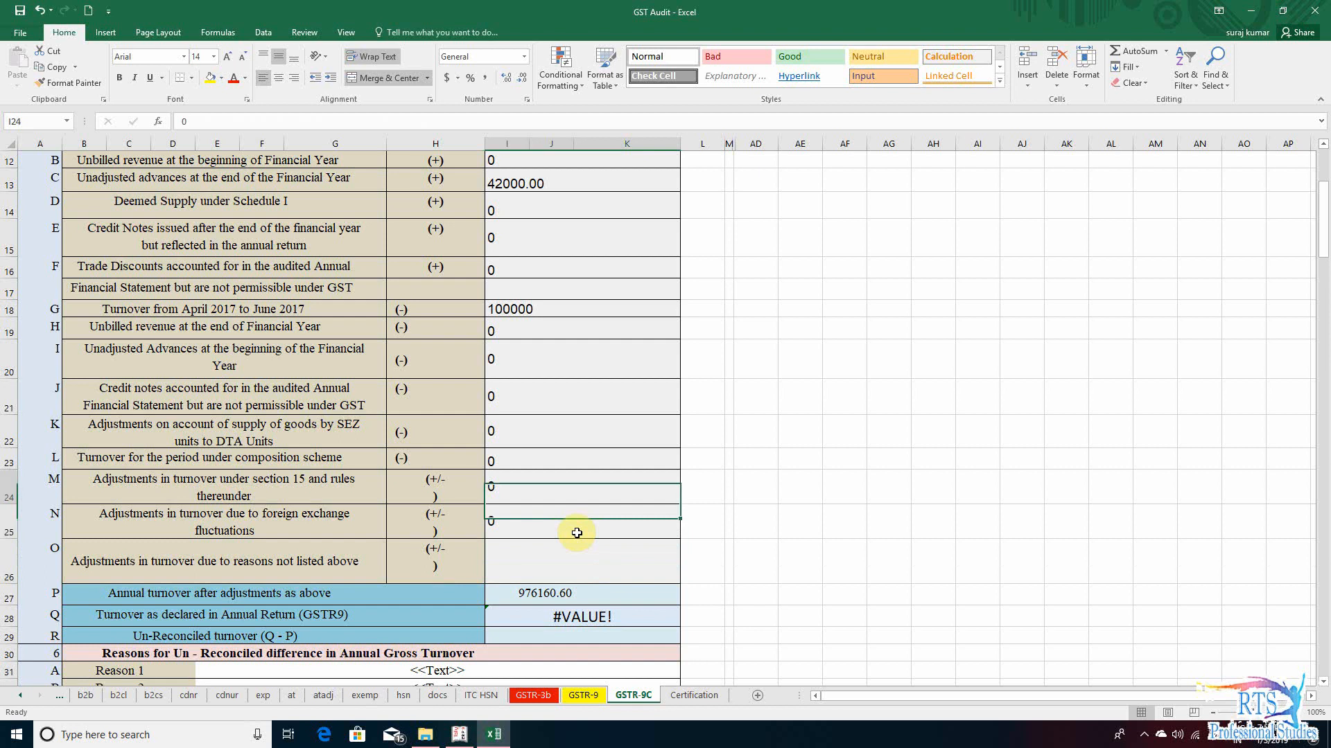
key(Down)
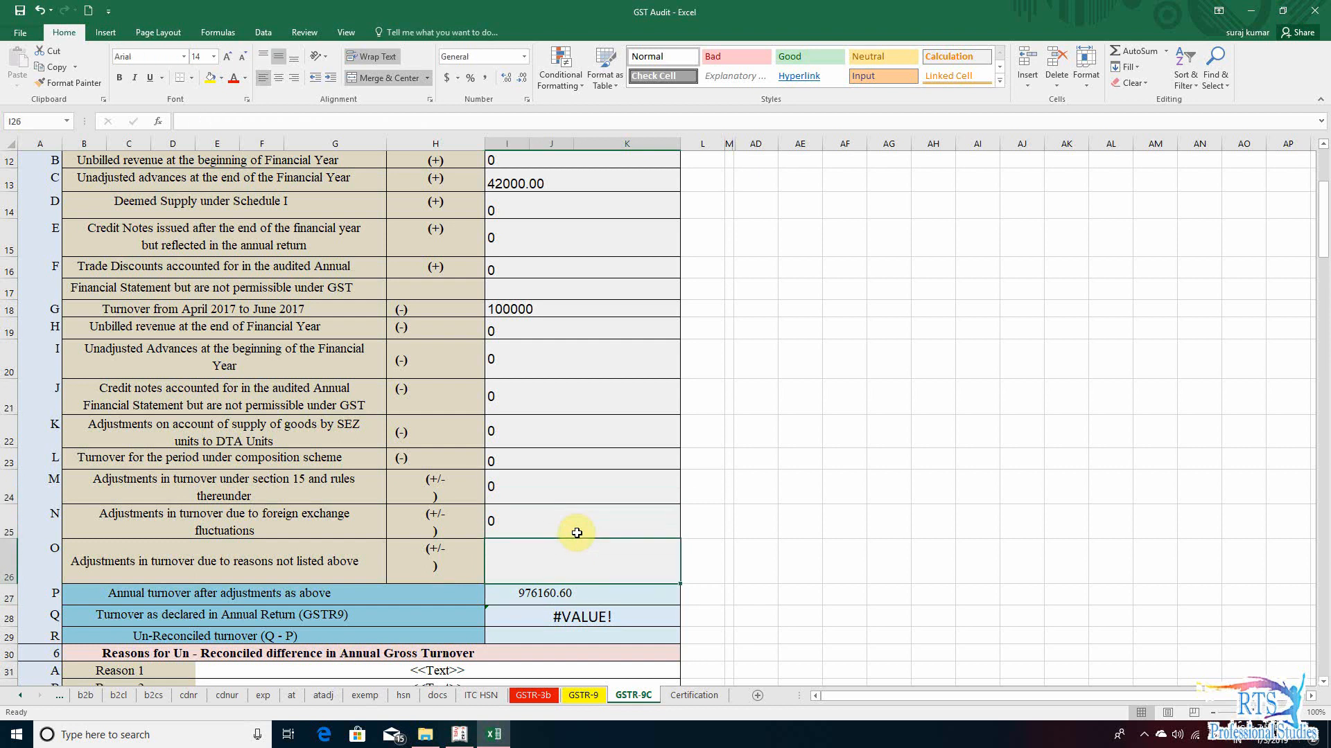
- Go back to row G and change the turnover from April 2017 to June 2017 to -100000
key(Up)
key(Up)
key(Up)
key(Up)
key(Up)
key(Up)
key(Up)
key(Up)
key(Up)
key(Up)
key(Up)
key(Up)
key(Up)
key(Up)
key(Up)
key(Up)
key(Up)
key(Up)
key(Down)
key(Down)
key(Down)
key(Down)
key(Down)
key(Down)
key(Down)
key(Down)
key(Down)
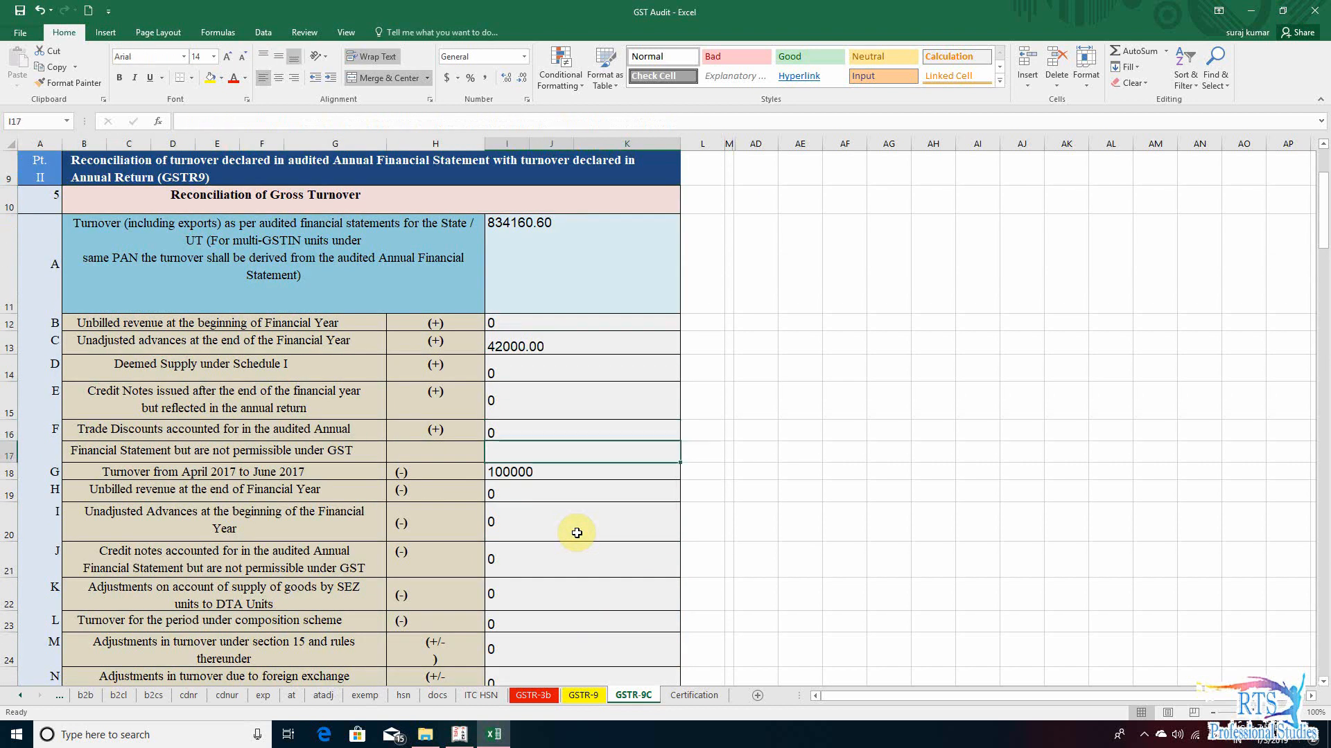
text(-100000)
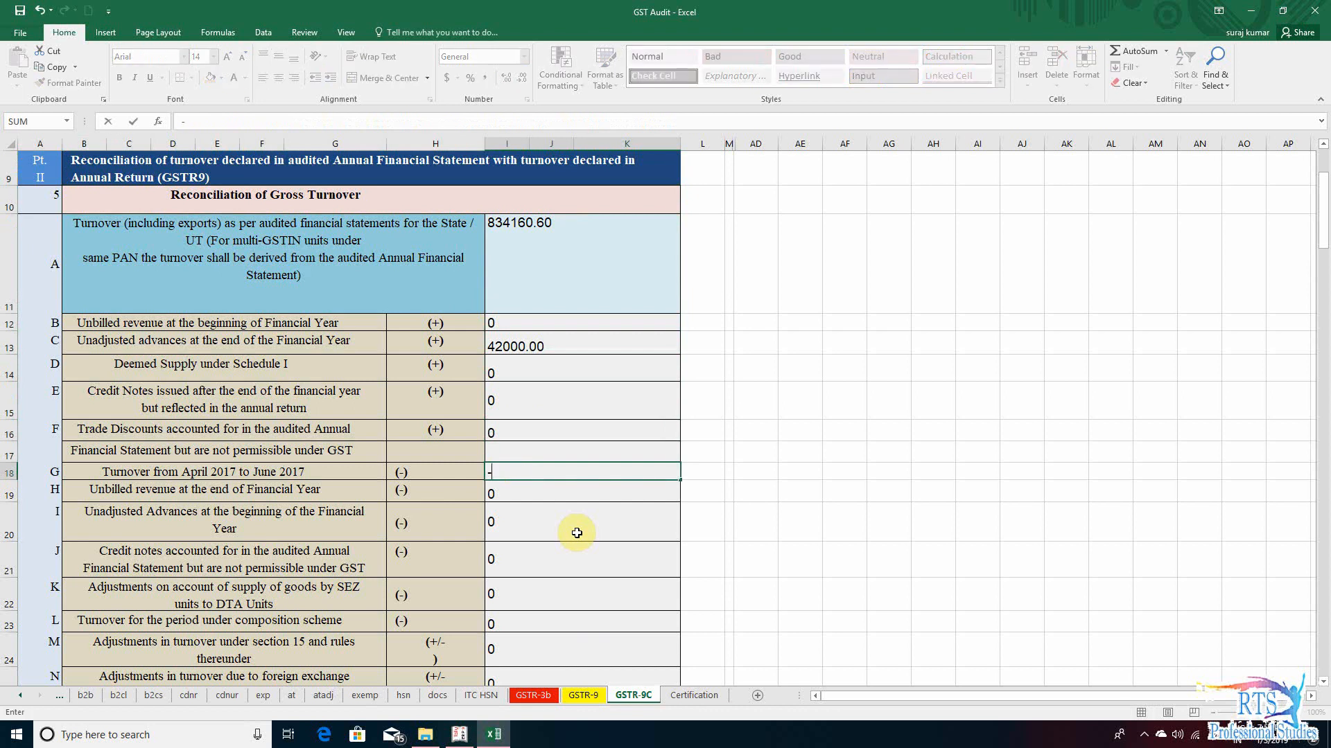
key(ctrl+Return)
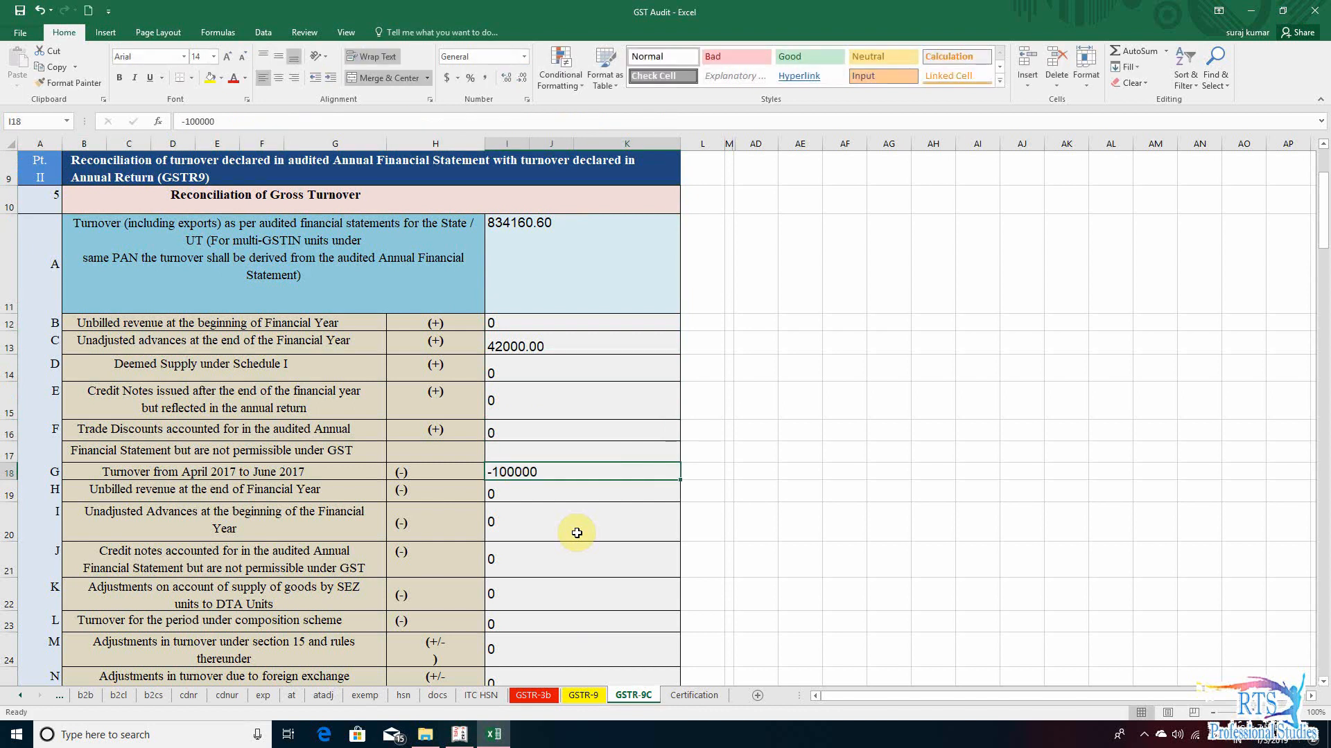
- Review the row P annual turnover after adjustments and the row Q turnover as declared in the Annual Return
key(Down)
key(Down)
key(Down)
key(Down)
key(Down)
key(Down)
key(Down)
key(Down)
key(Down)
key(Down)
key(Down)
key(Down)
key(Down)
key(Down)
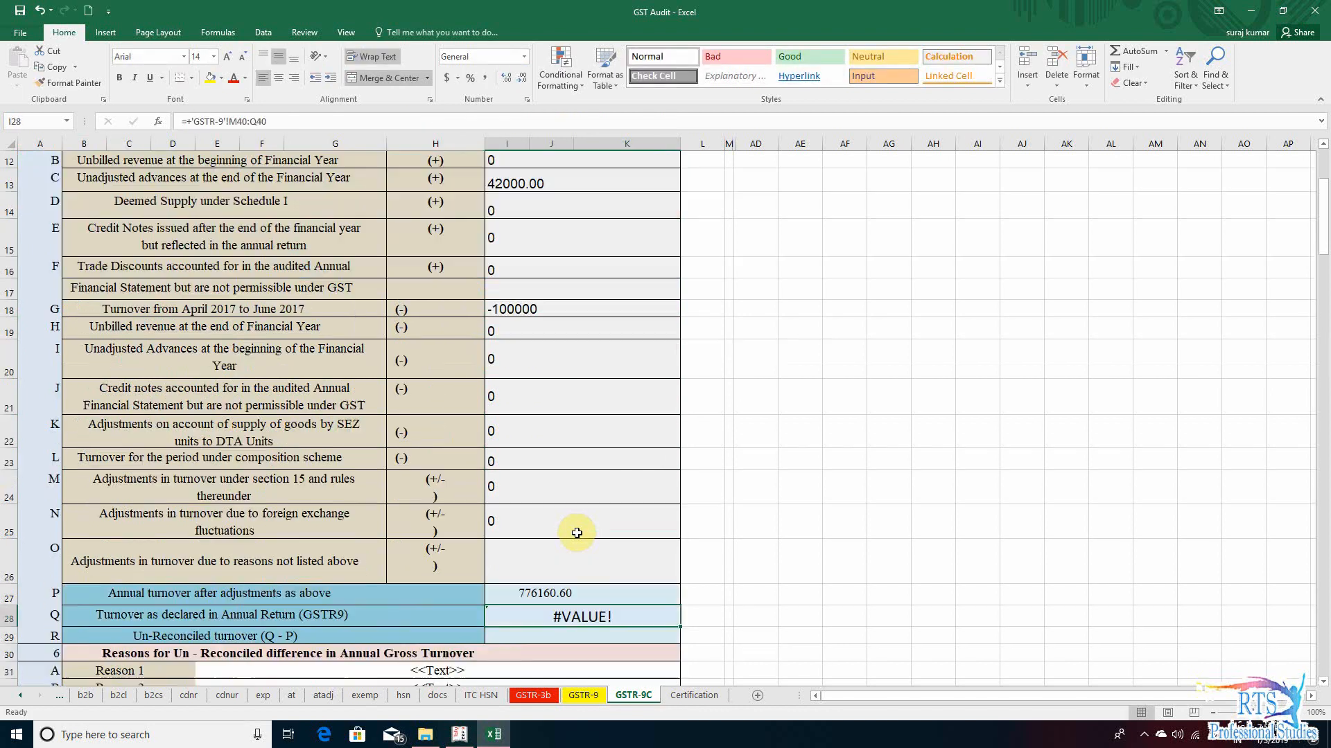
key(Up)
key(Up)
key(Up)
key(Up)
key(Up)
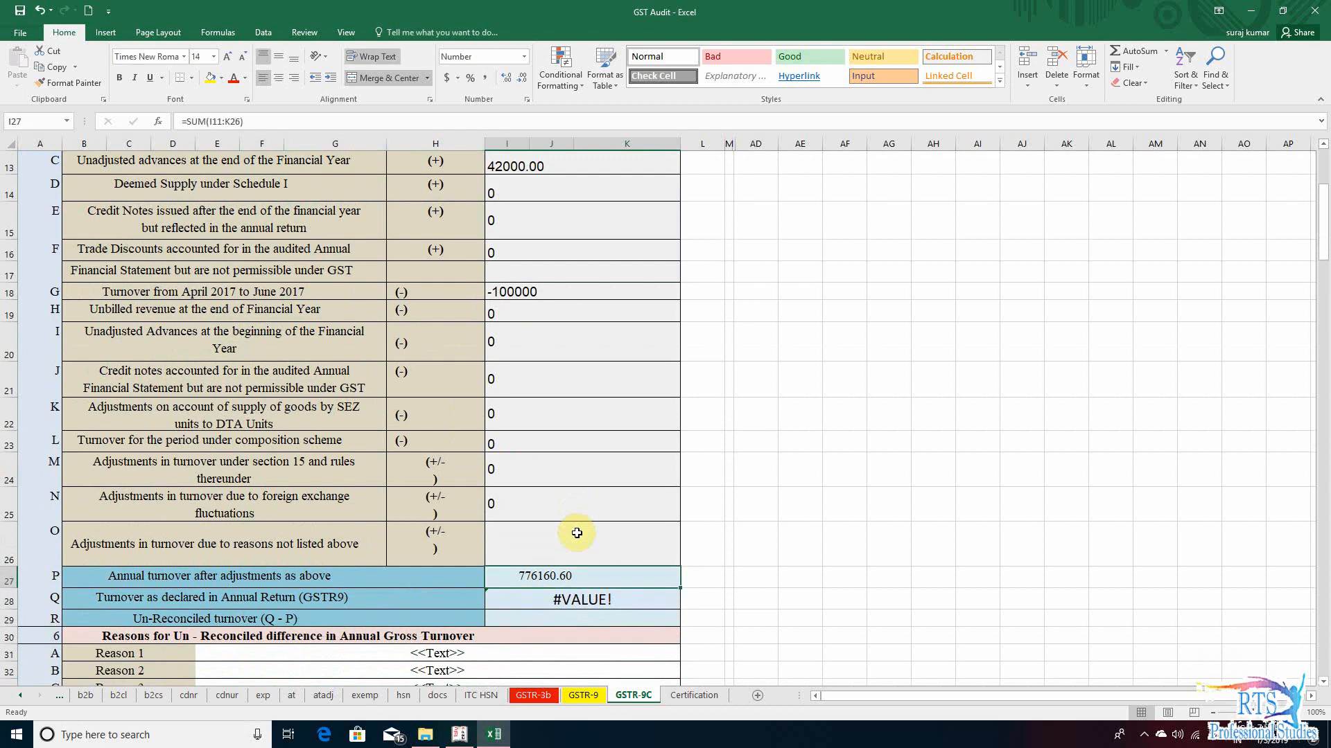
key(Down)
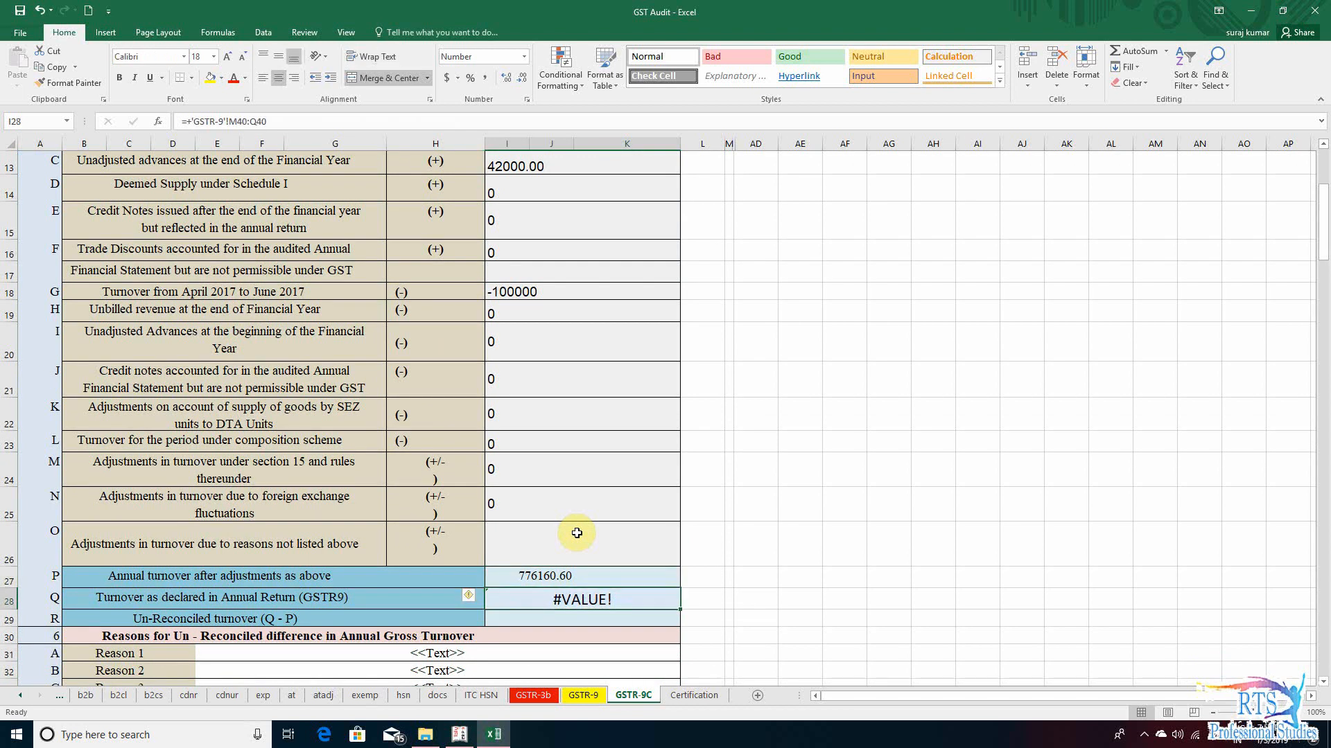
key(Left)
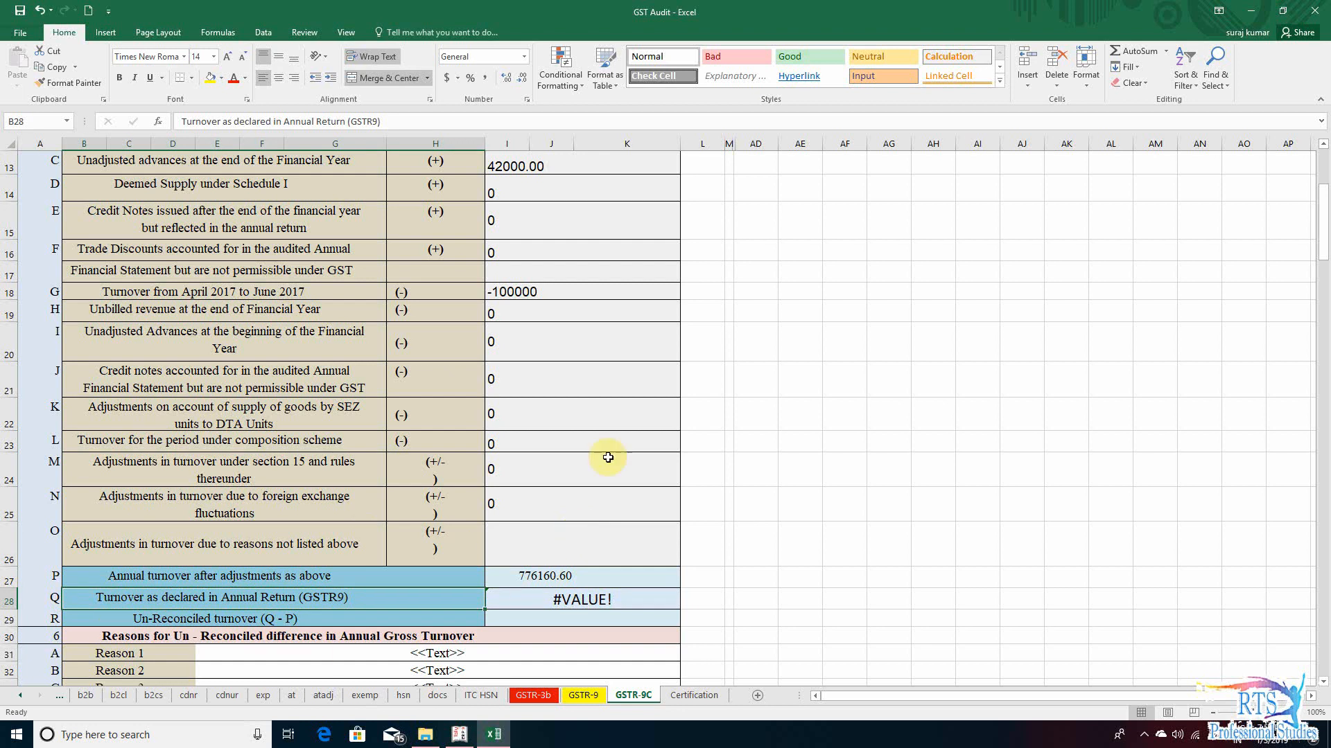
- Look up the row N total turnover including advances on the GSTR-9 sheet and enter 776160.60 in row Q of GSTR-9C
click(590, 701)
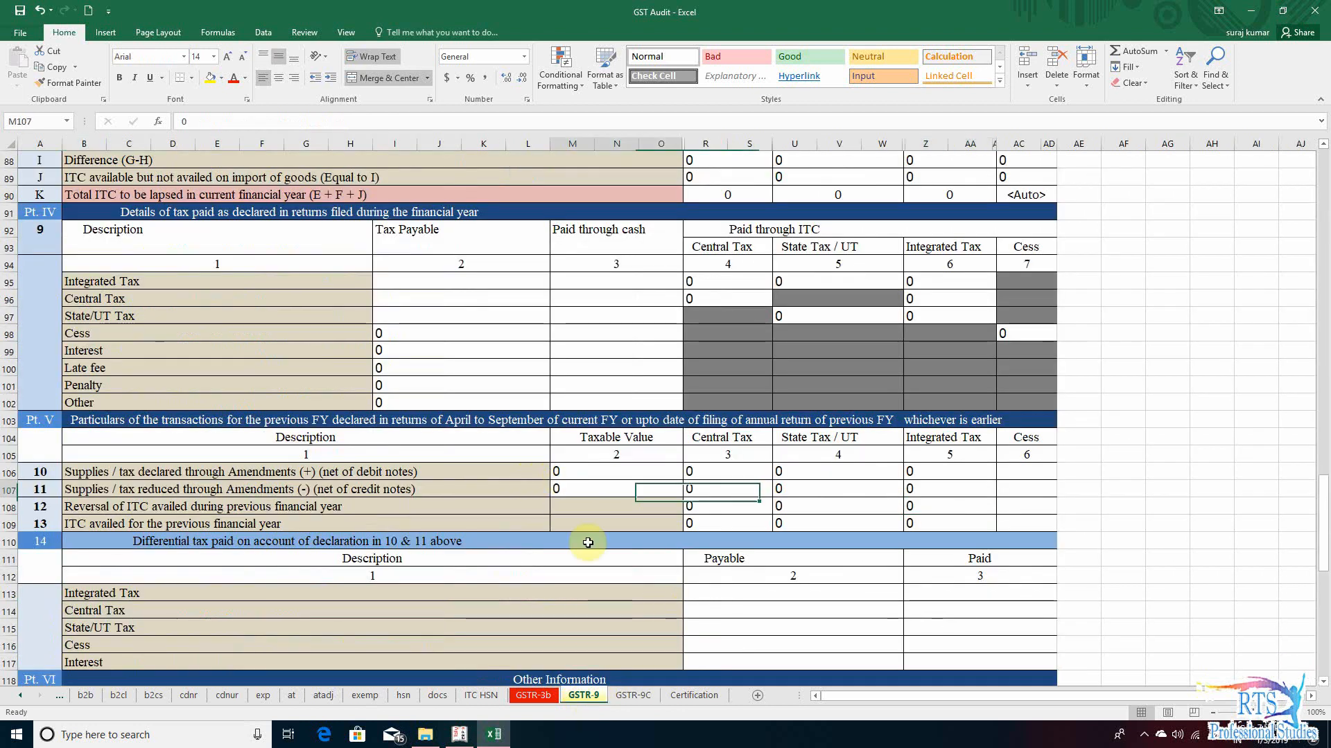
scroll(596, 540, up, 15)
scroll(607, 588, up, 10)
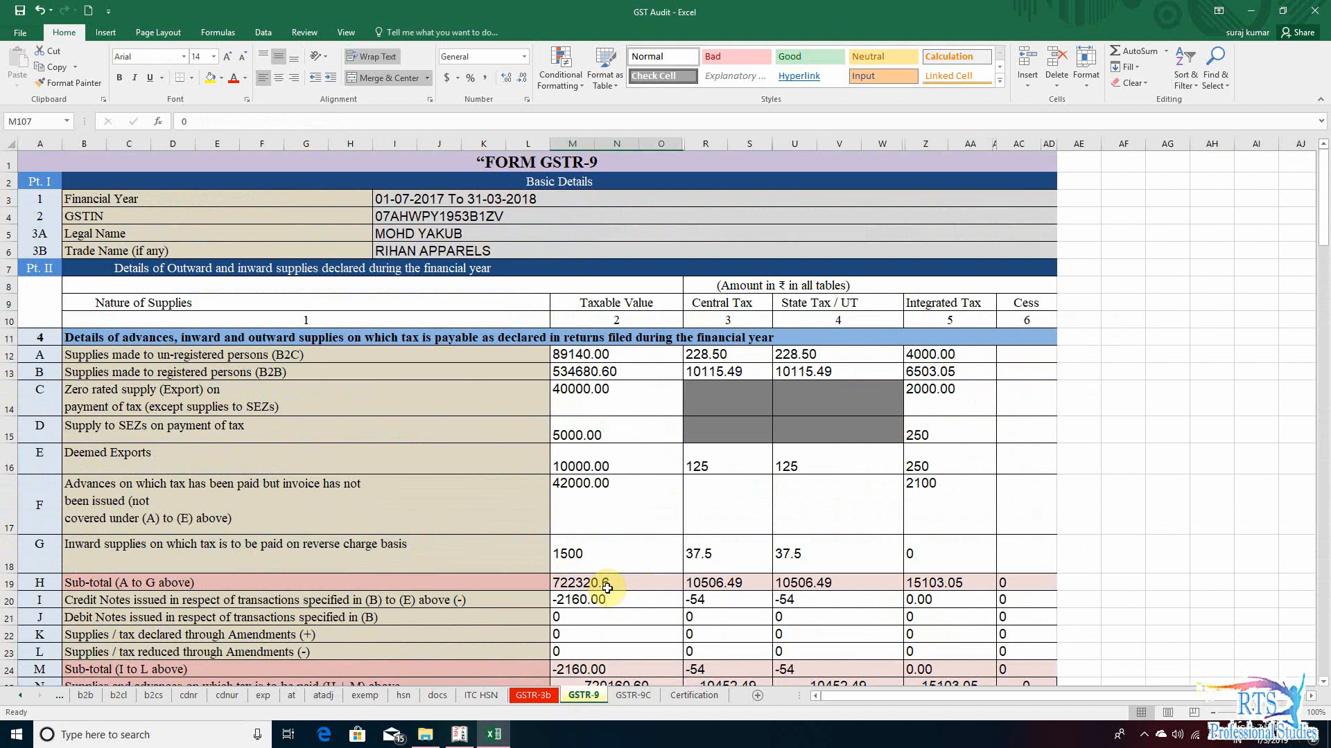
scroll(617, 583, down, 9)
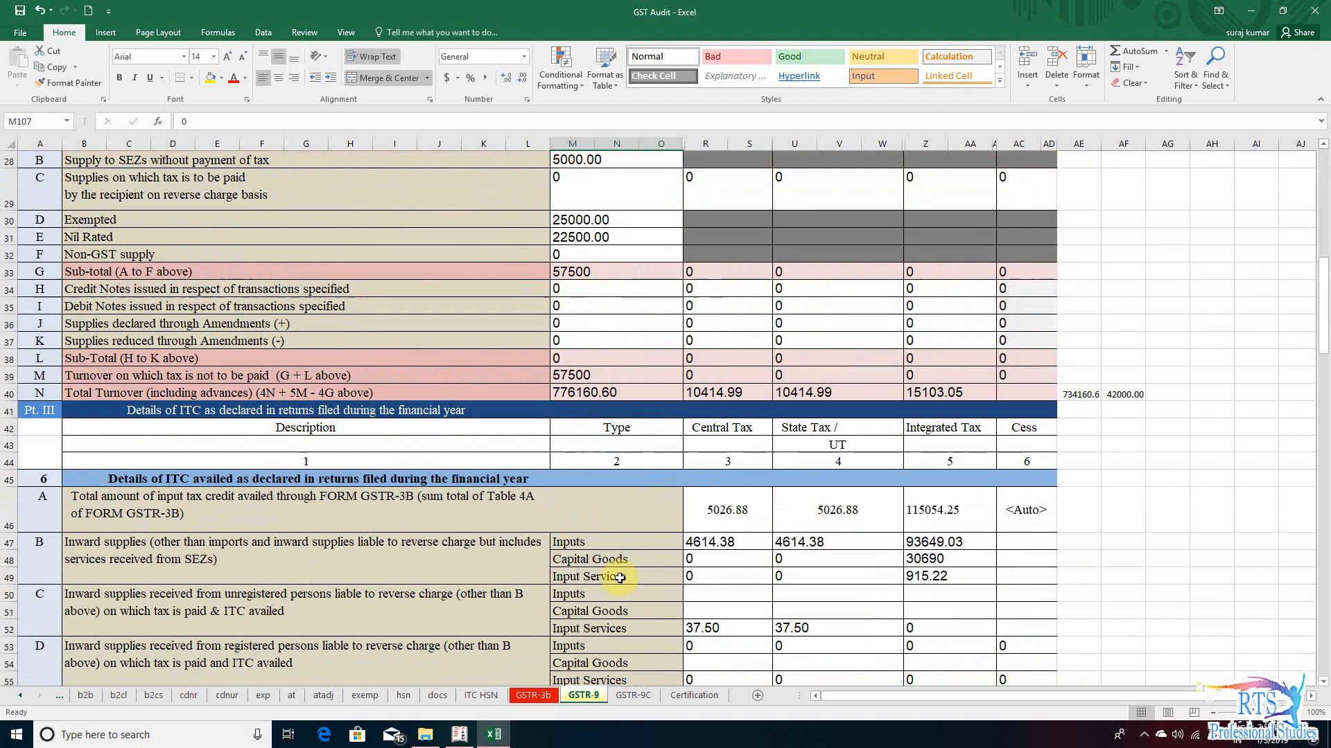
click(93, 392)
click(582, 386)
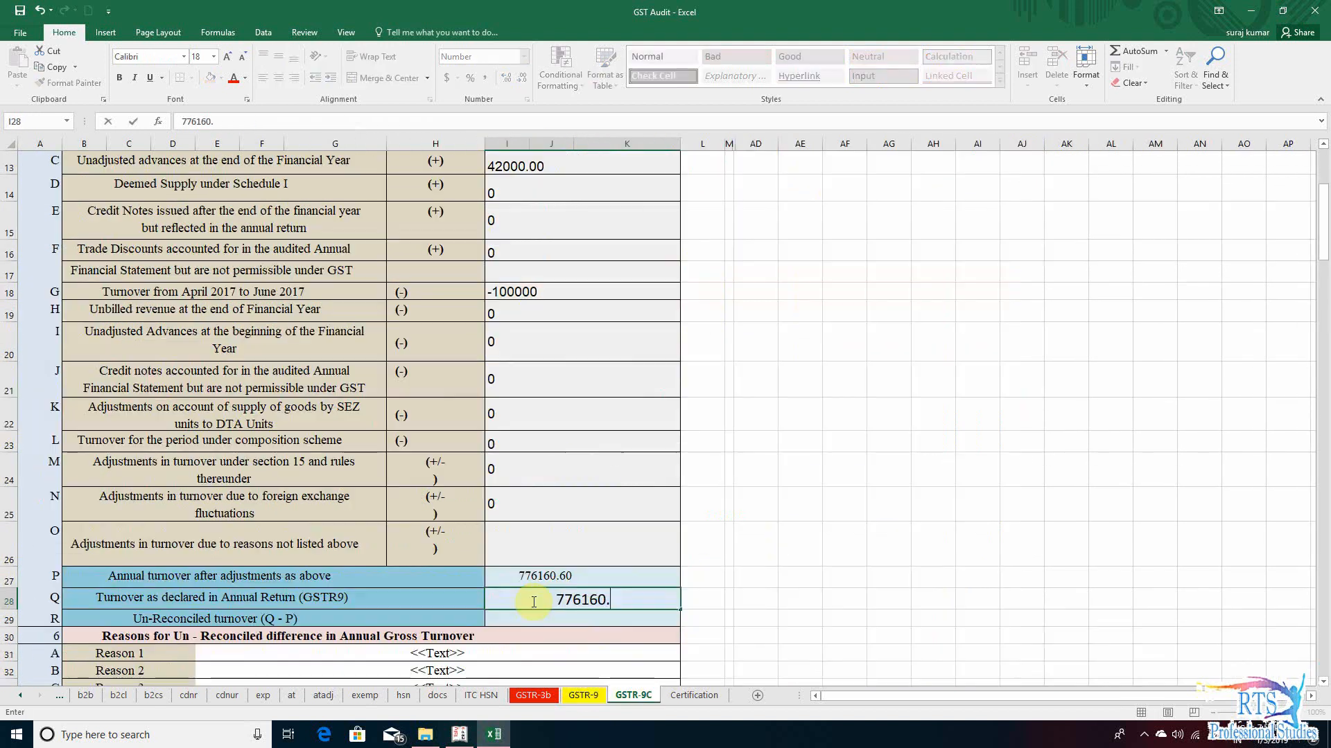
text(60.60)
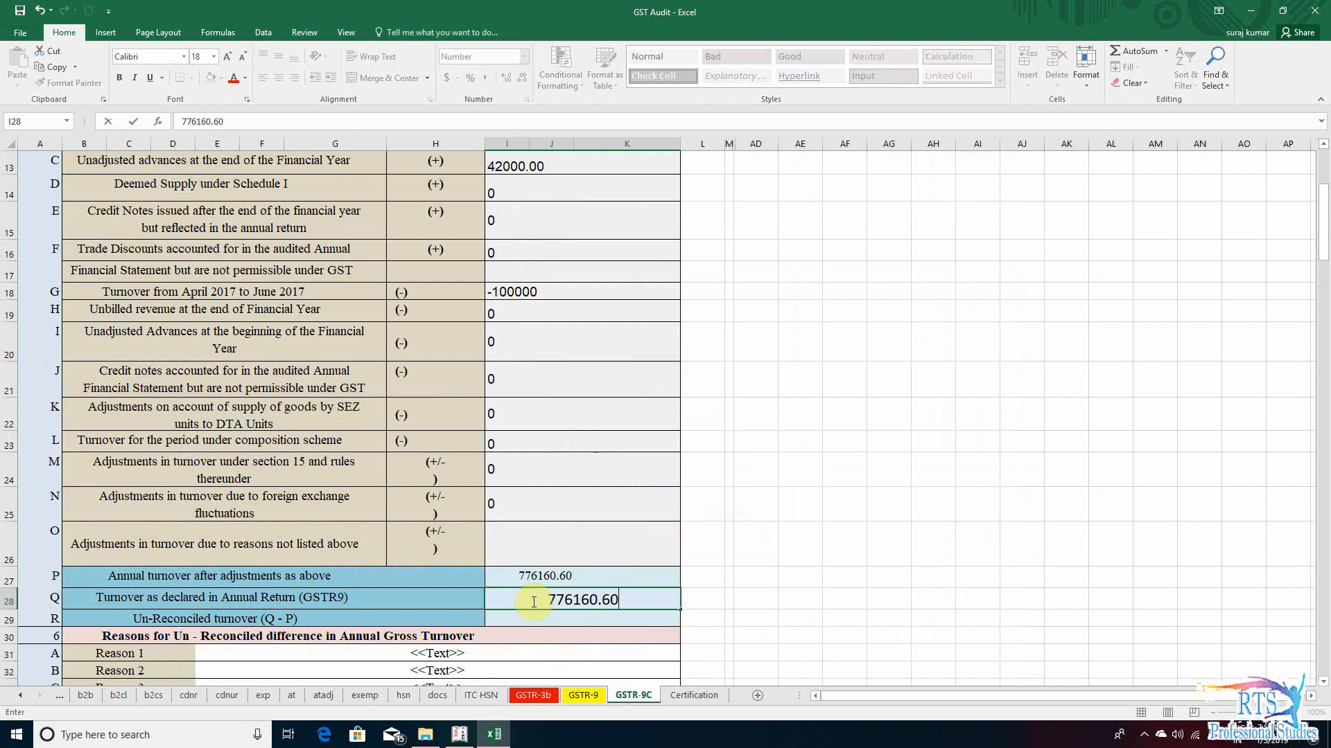
key(Return)
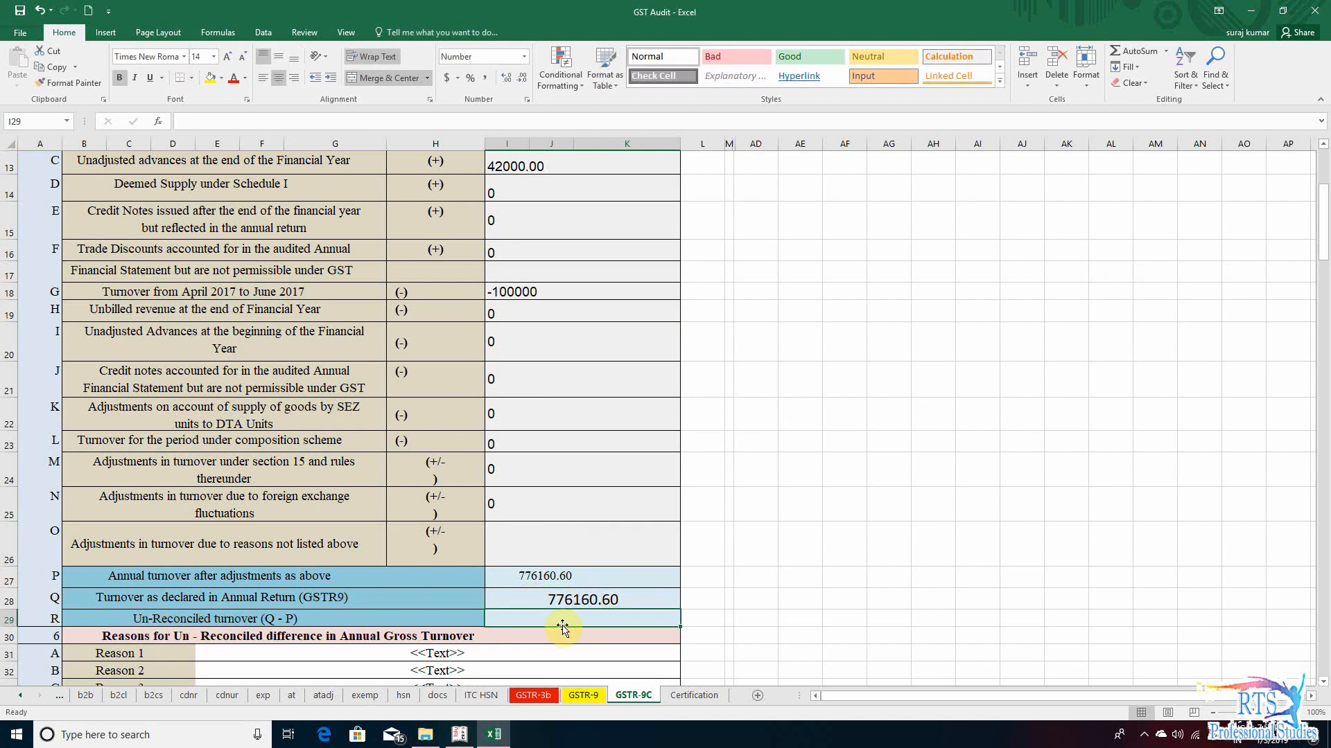
- Calculate the row R un-reconciled turnover (Q - P) with the formula +I28-I27
text(+)
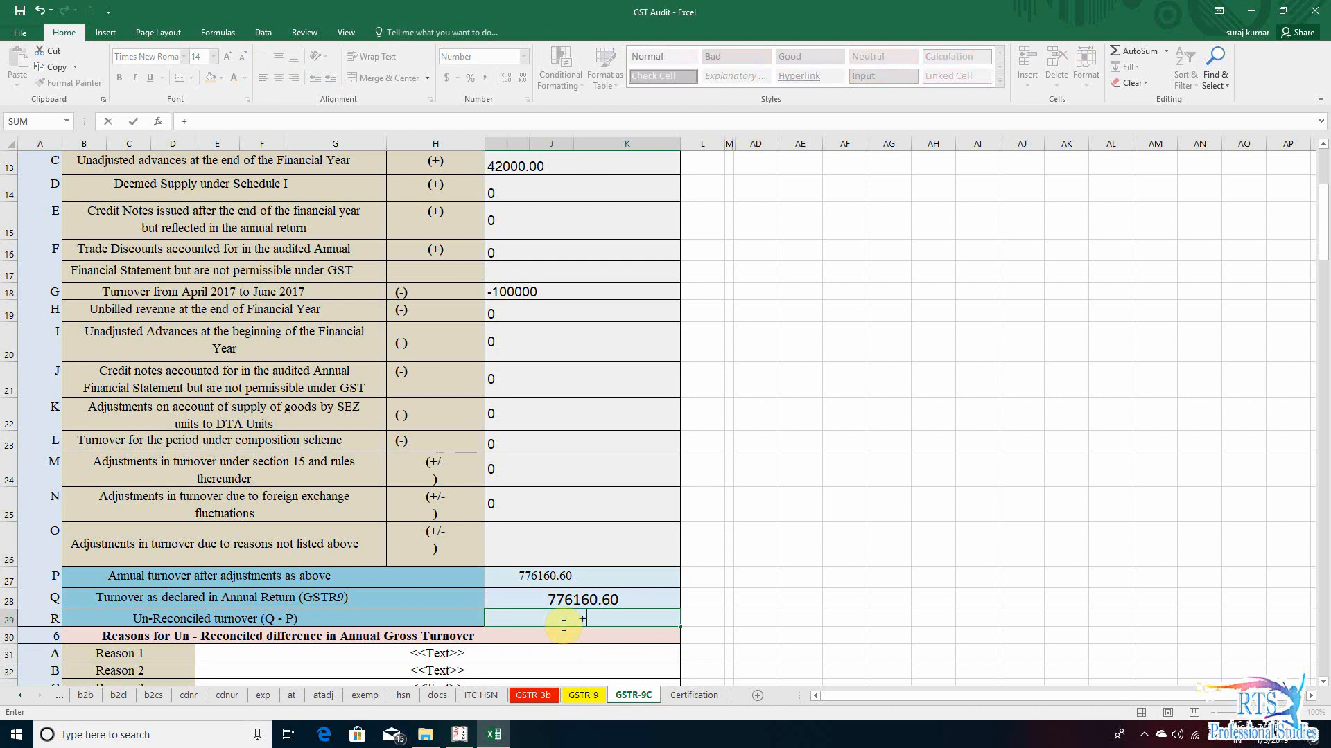
key(Up)
text(-)
key(Up)
key(Up)
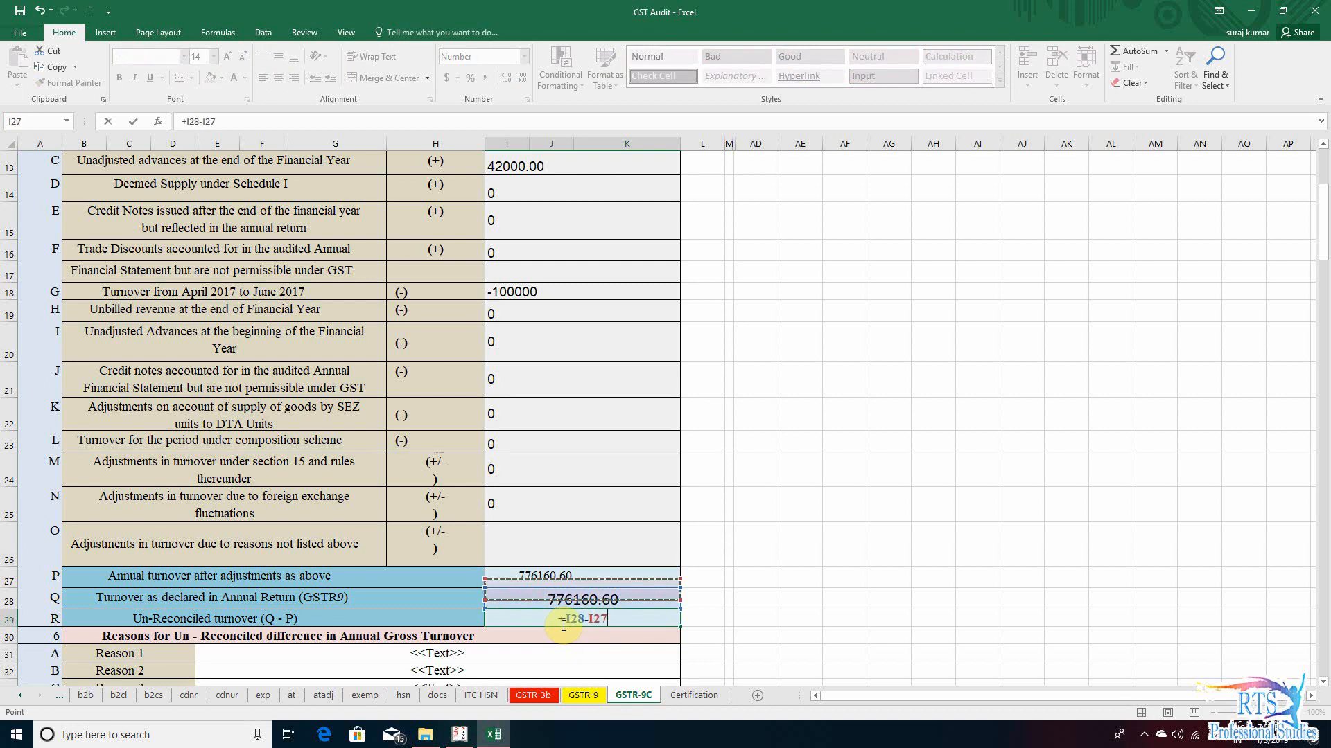
key(Return)
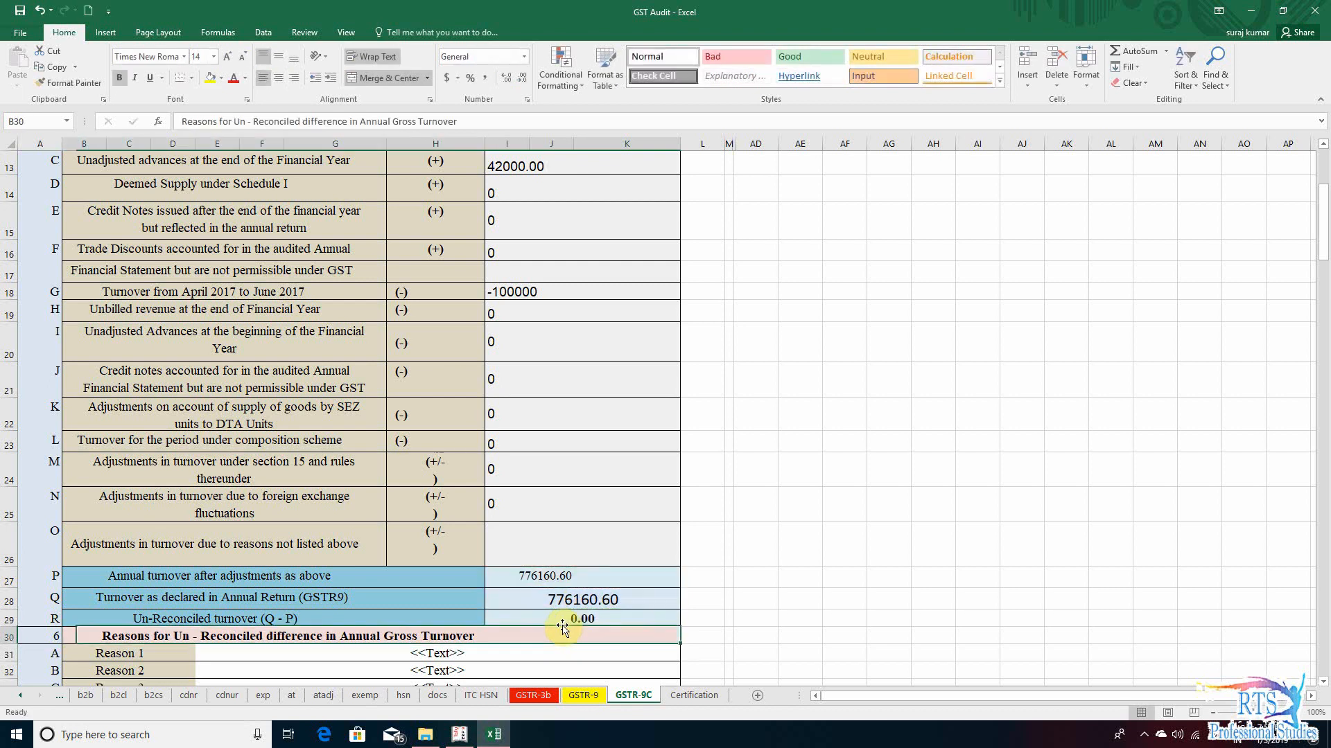
- Examine the three reason rows in section 6 for un-reconciled difference in annual gross turnover
key(Down)
key(Down)
key(Down)
key(Down)
key(Down)
key(Up)
key(Up)
key(Up)
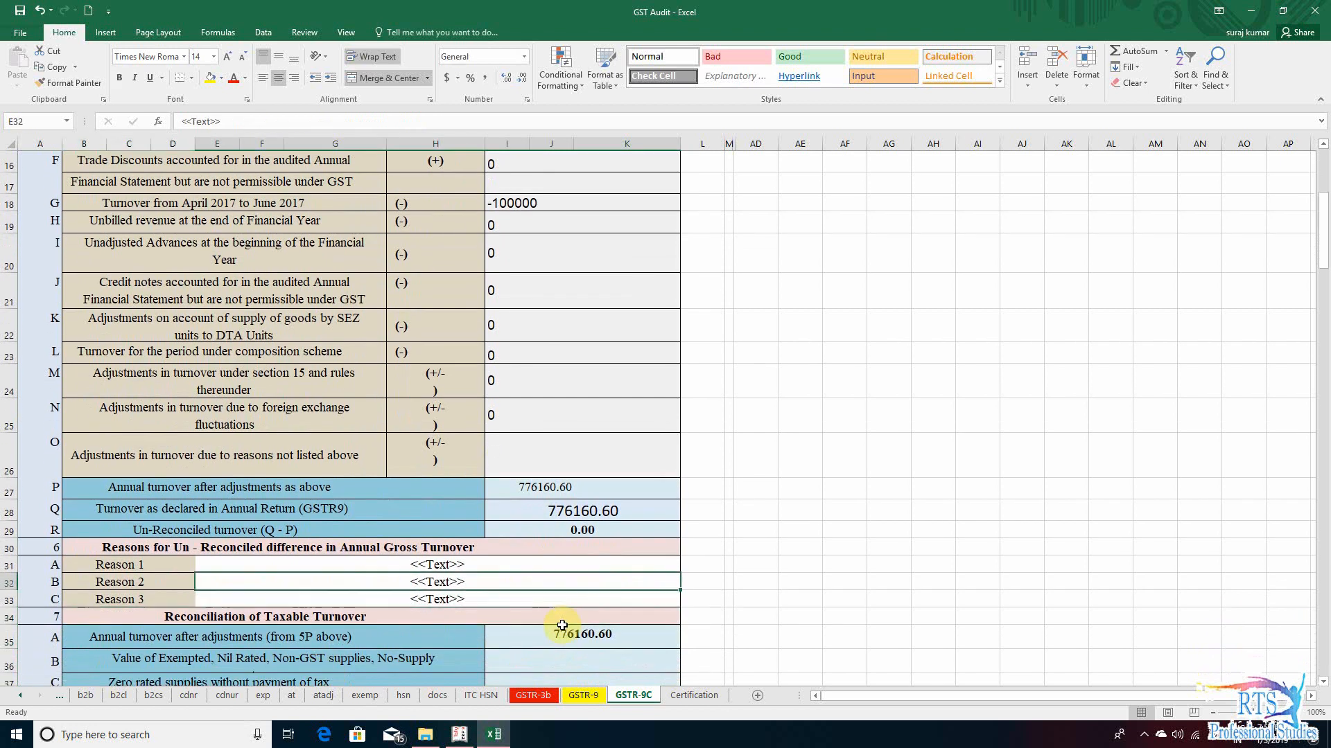
key(Up)
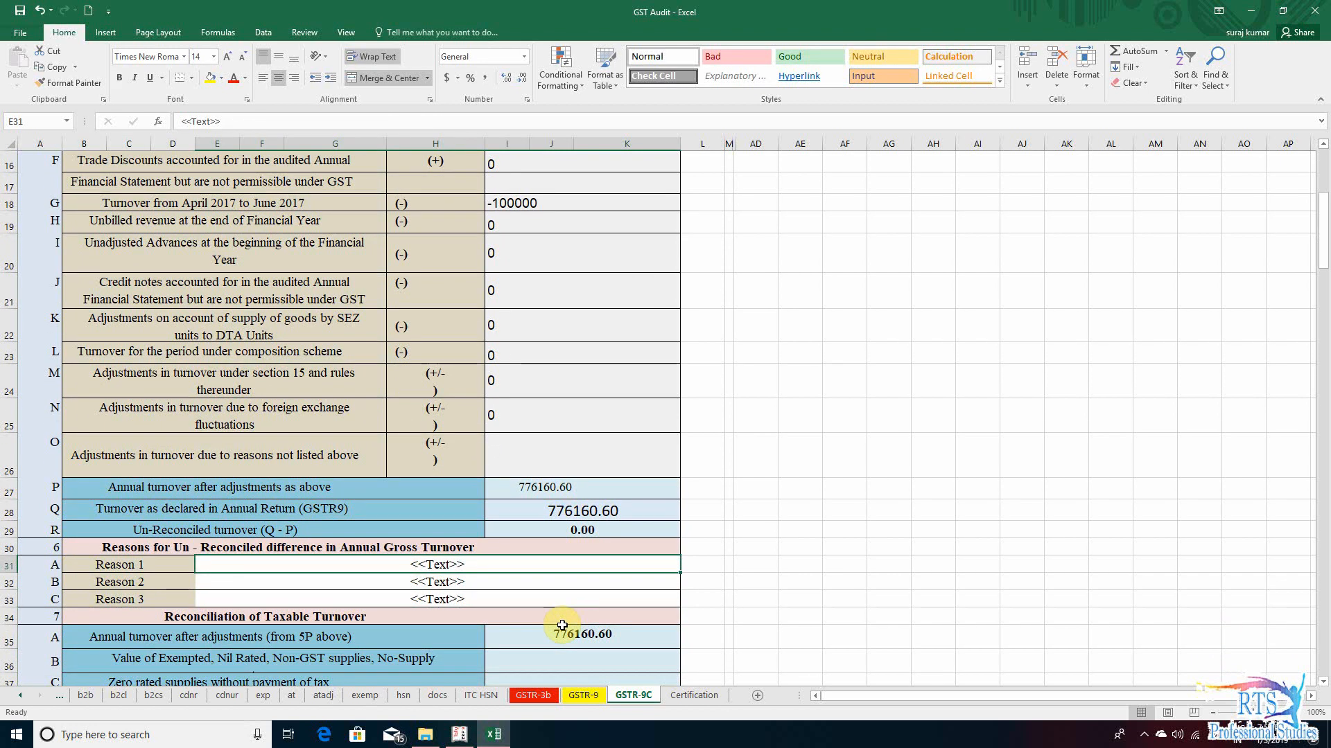
key(Down)
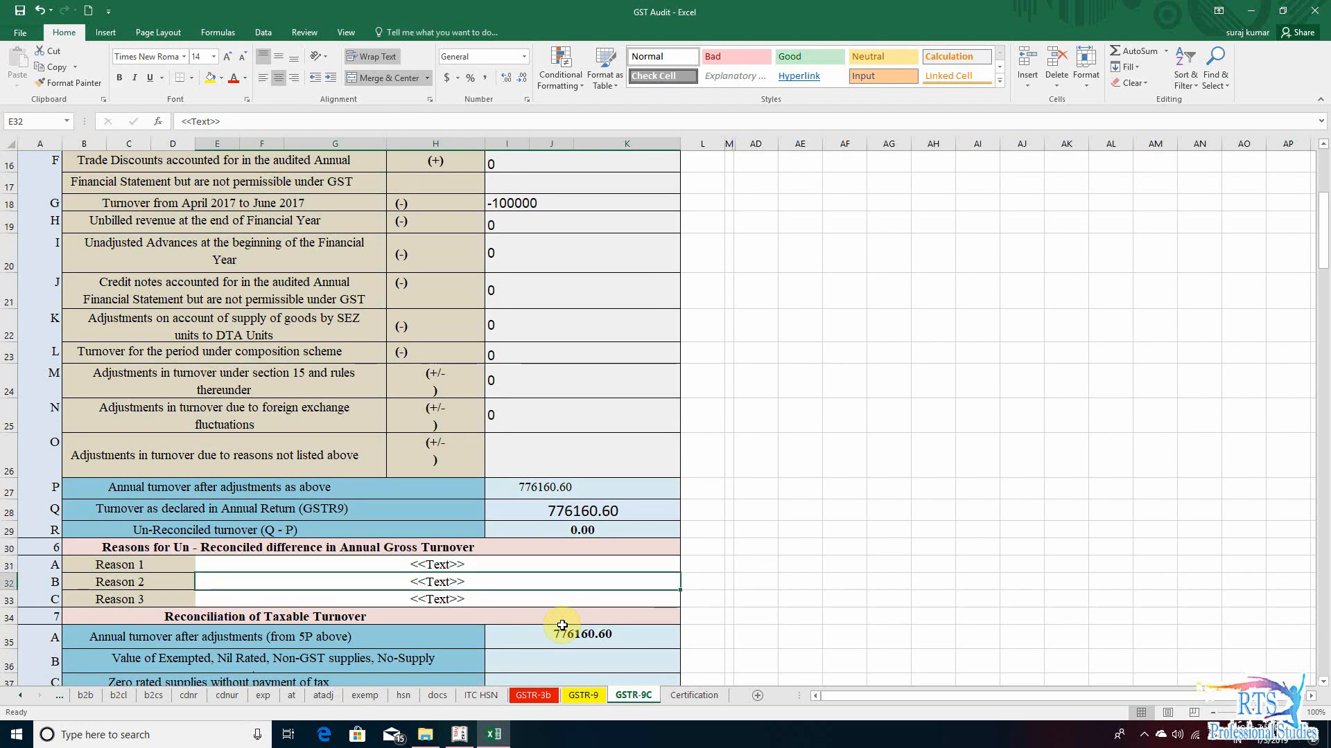
- Examine rows A to G of section 7, Reconciliation of Taxable Turnover, for values still missing
key(Down)
key(Down)
key(Down)
key(Down)
key(Down)
key(Down)
key(Down)
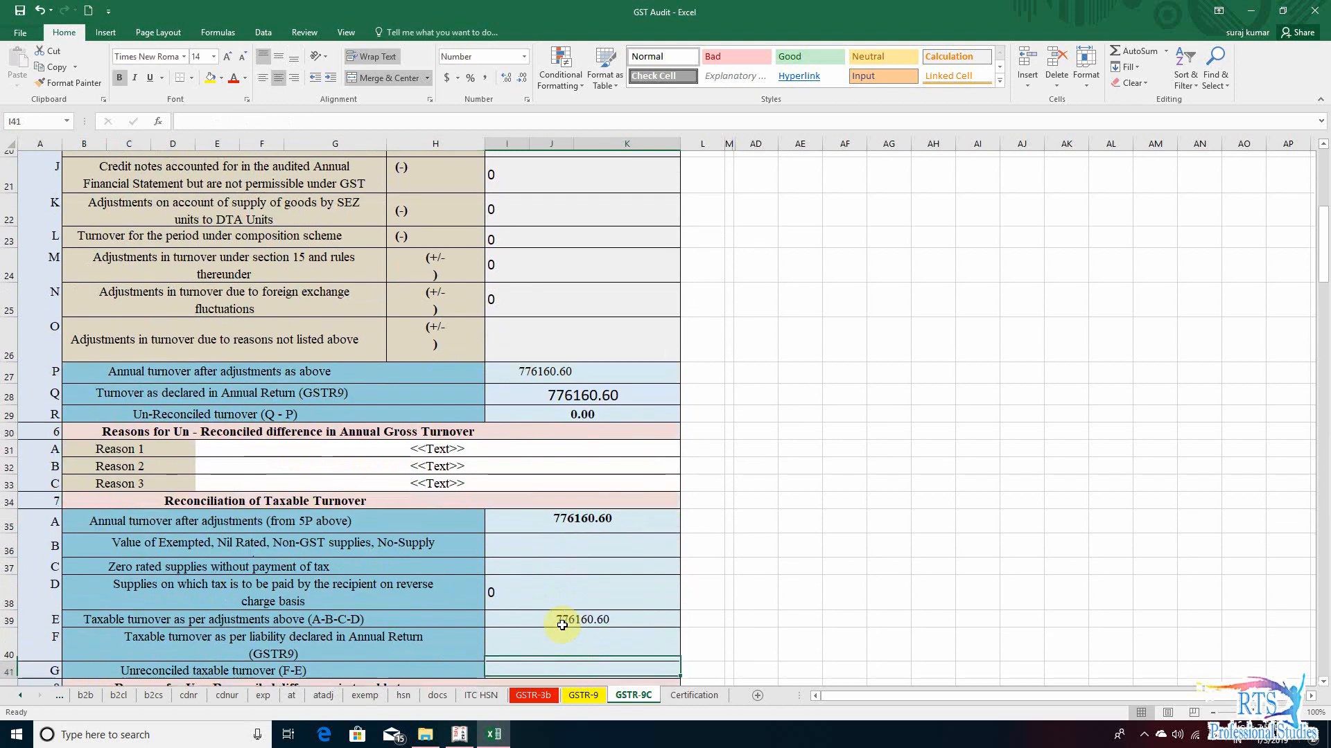
key(Up)
key(Up)
key(Up)
key(Up)
key(Up)
key(Down)
key(Down)
key(Down)
key(Down)
key(Down)
key(Down)
key(Down)
key(Down)
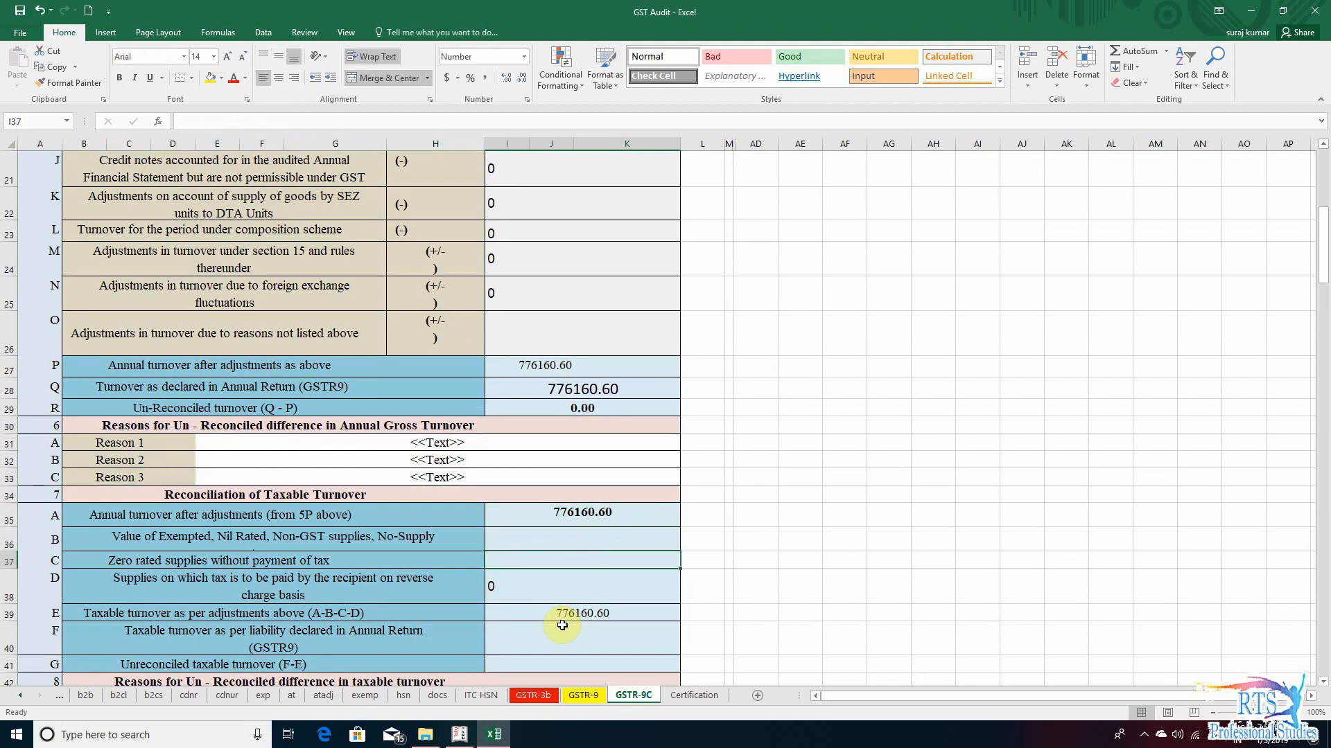
key(Up)
key(Up)
key(Up)
key(Up)
key(Up)
key(Up)
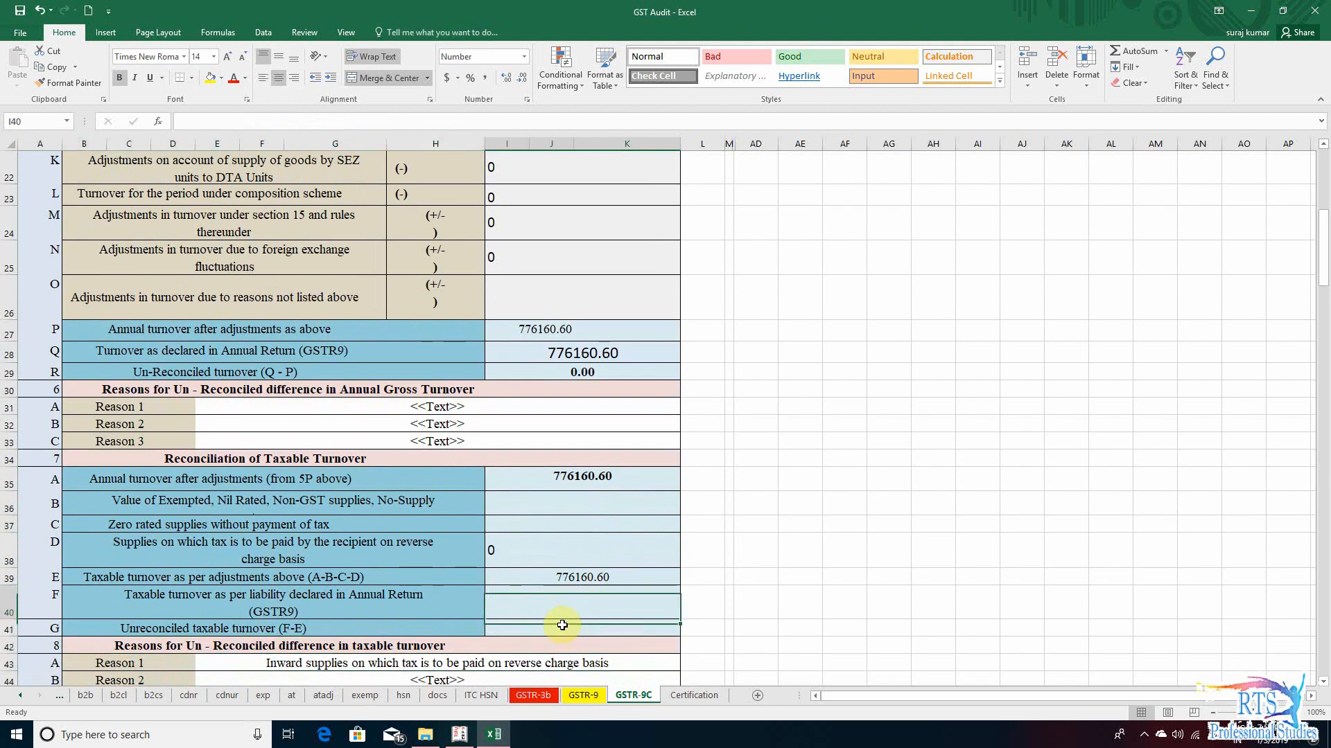
- Check the nil rated and exempted supplies on the exemp sheet as the source for section 7 row B
click(104, 505)
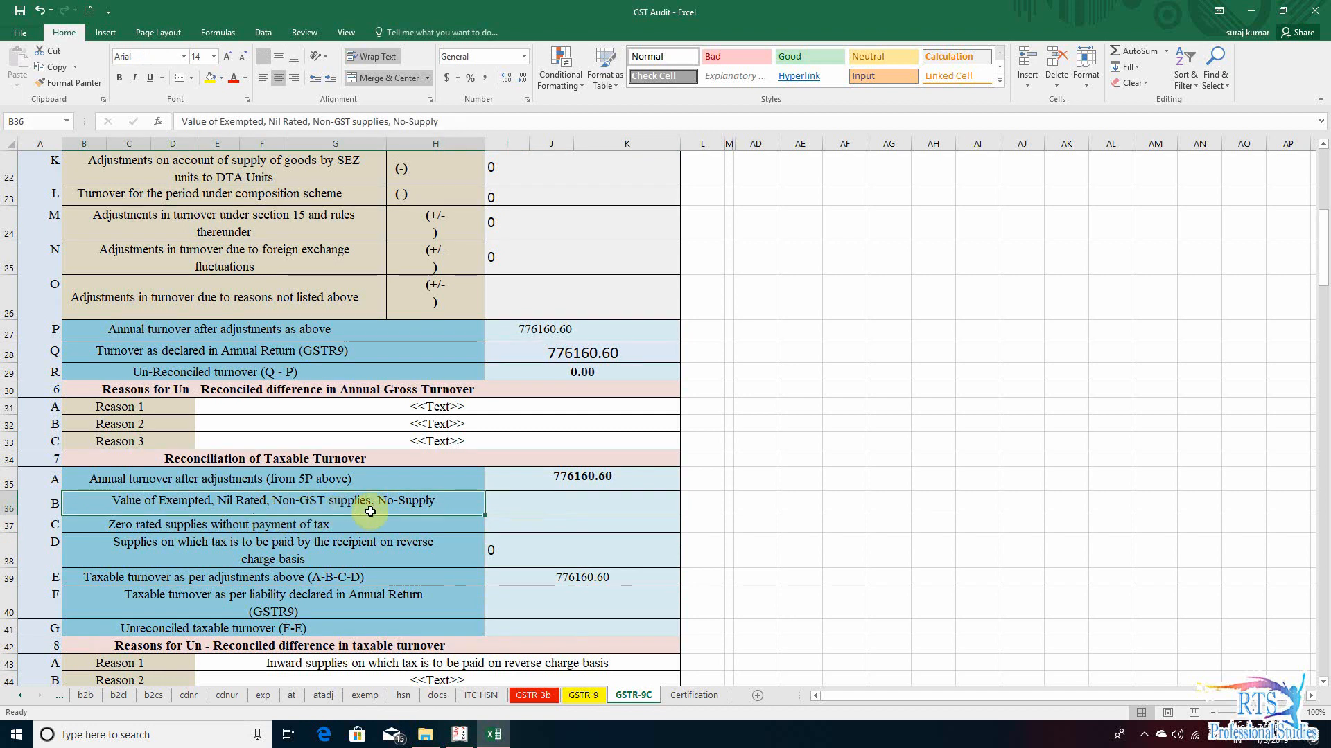
click(535, 506)
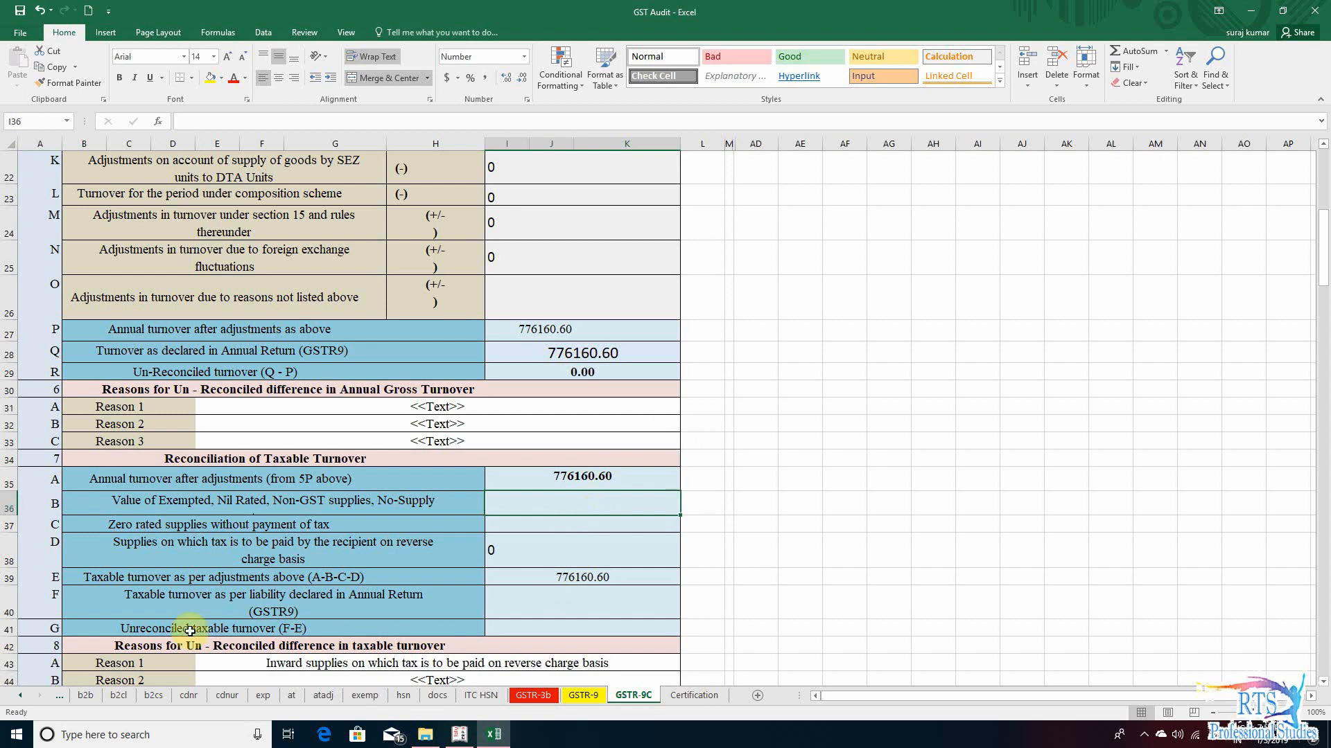
click(23, 698)
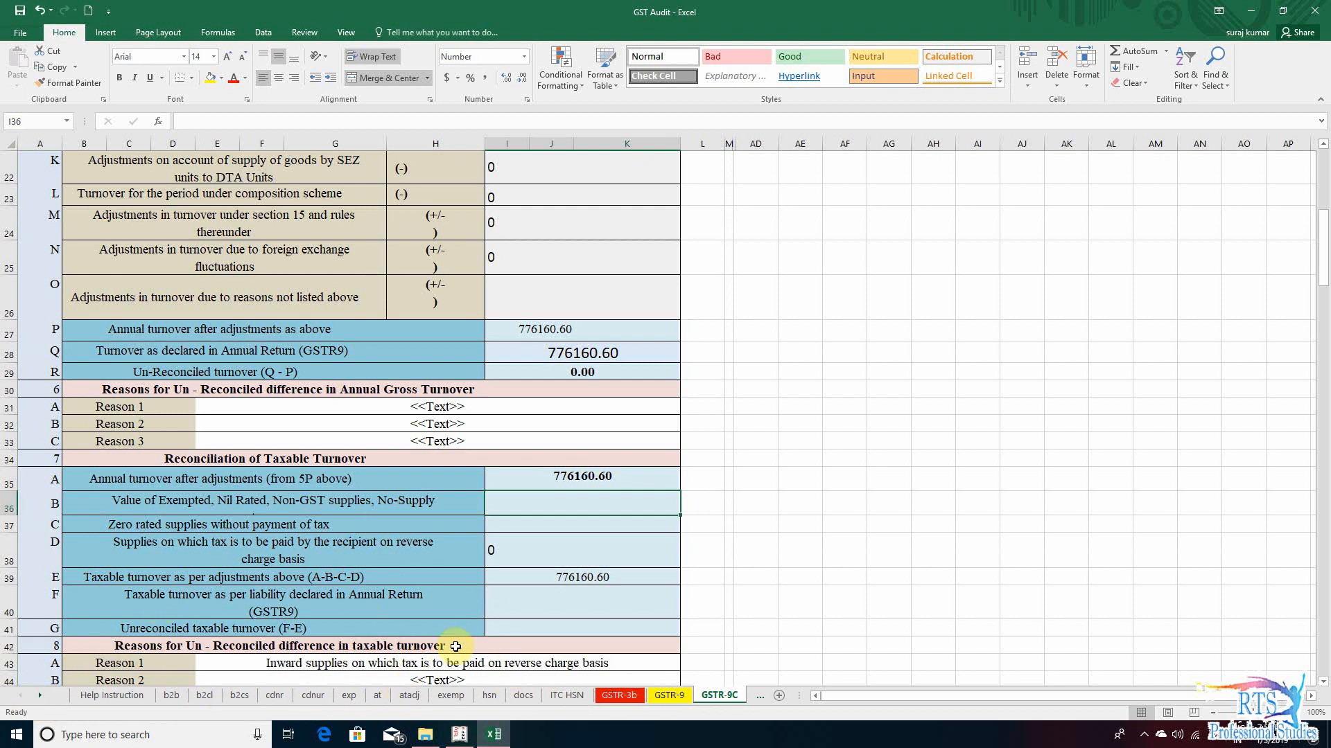
click(450, 695)
click(388, 405)
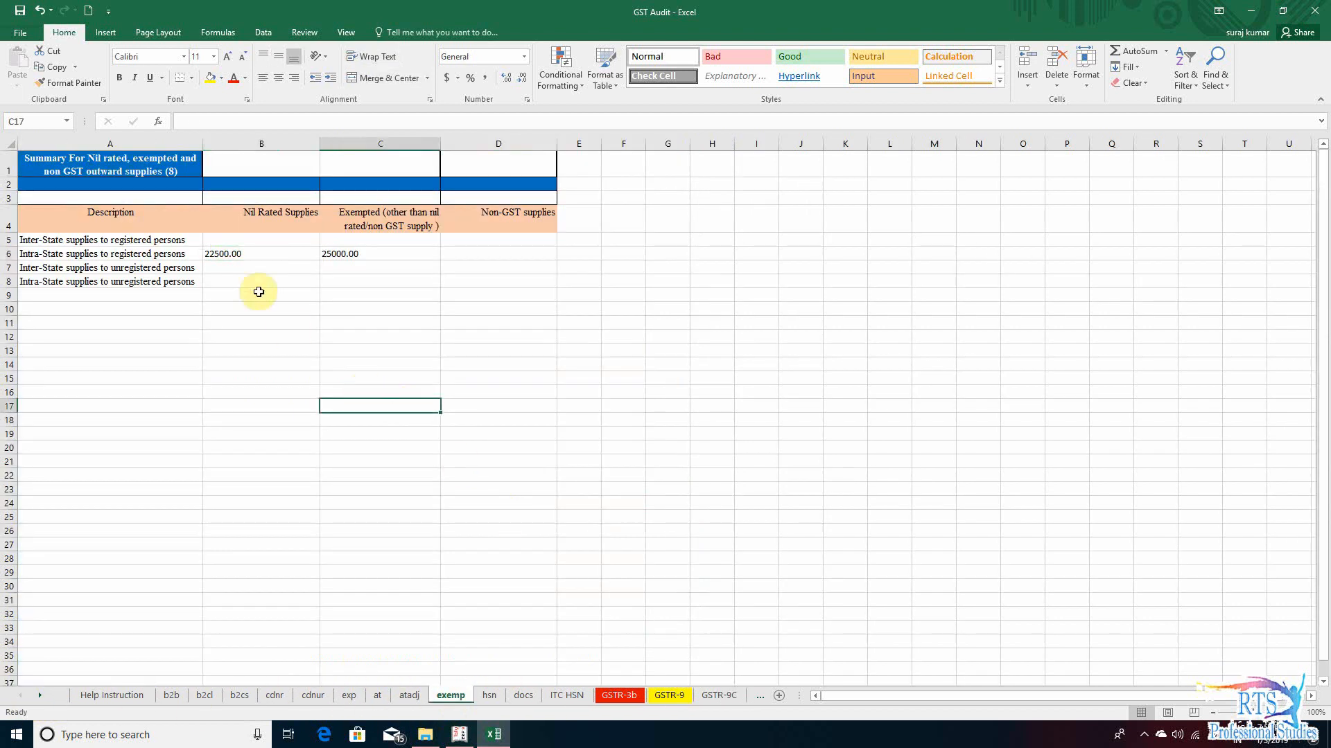
click(232, 253)
click(361, 257)
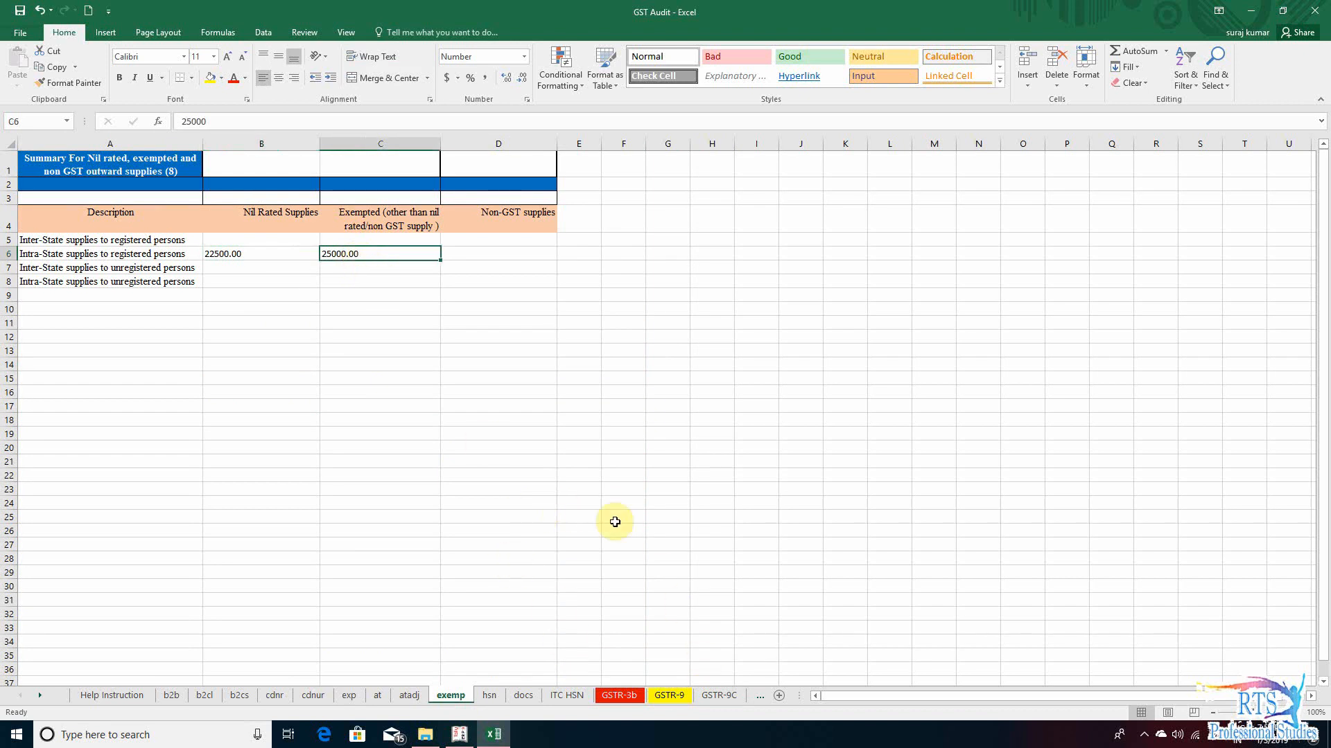
- Fill section 7 row B, exempted, nil rated and non-GST supplies, with the formula +exemp!B6+exemp!C6
click(721, 695)
text(+)
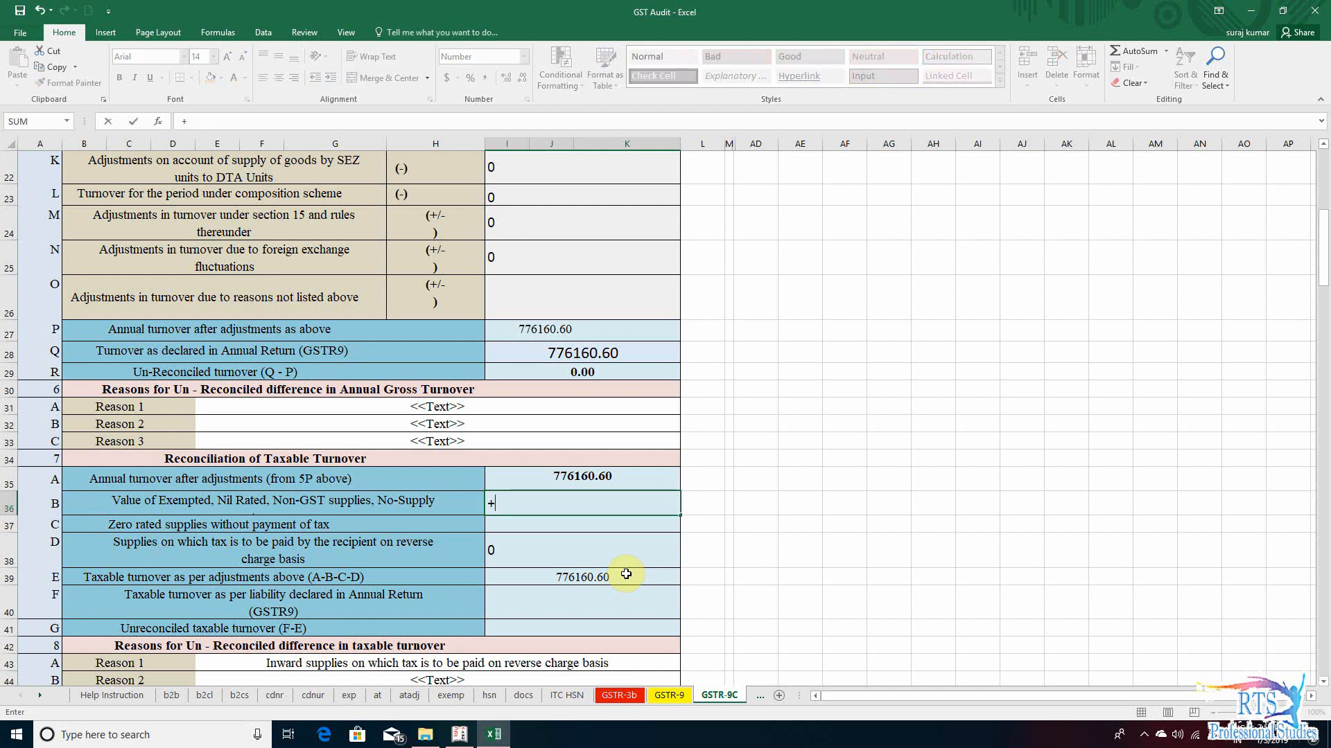
click(452, 701)
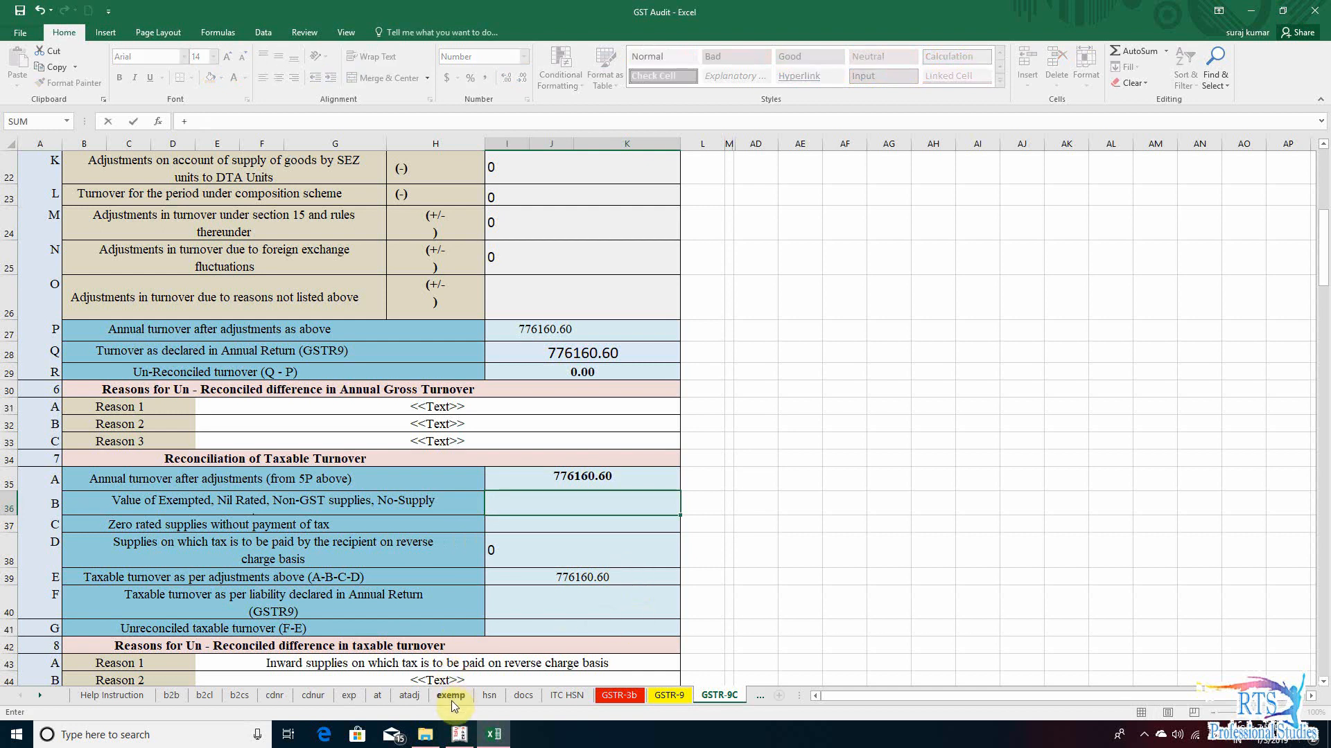
click(250, 255)
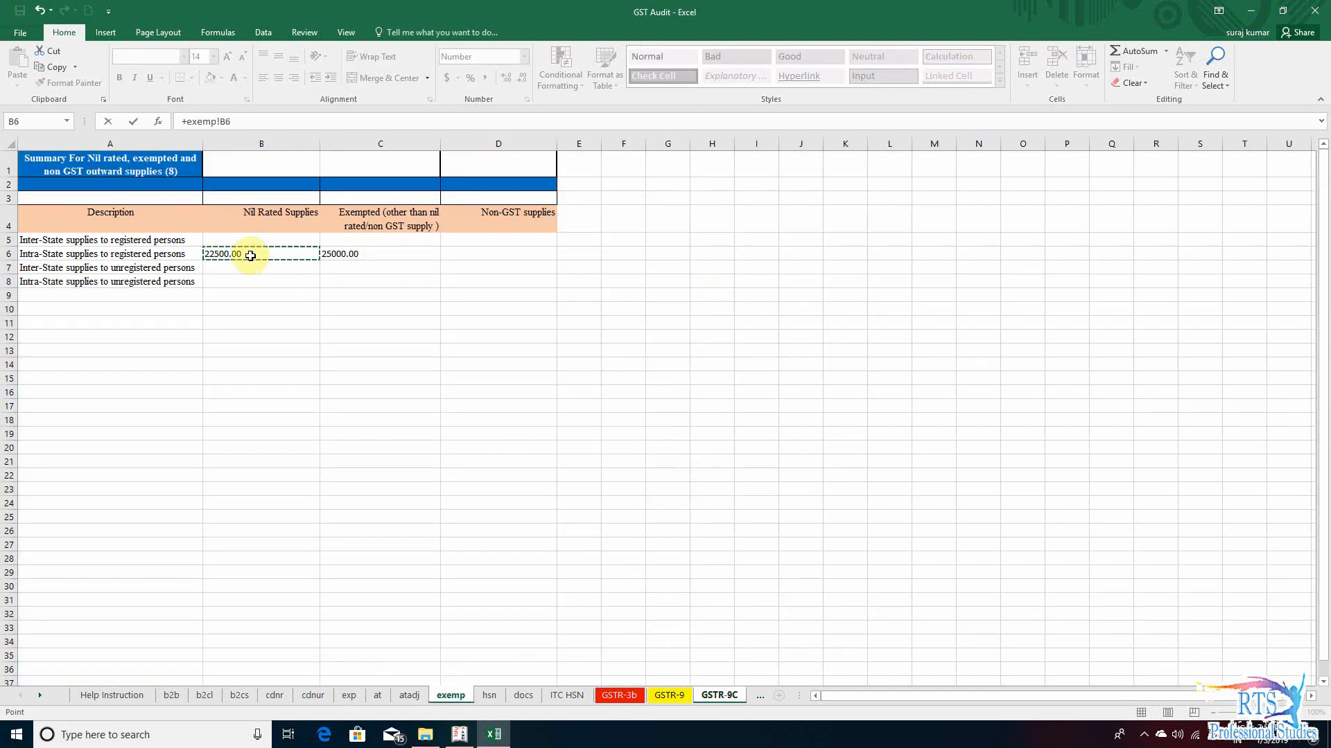
text(+)
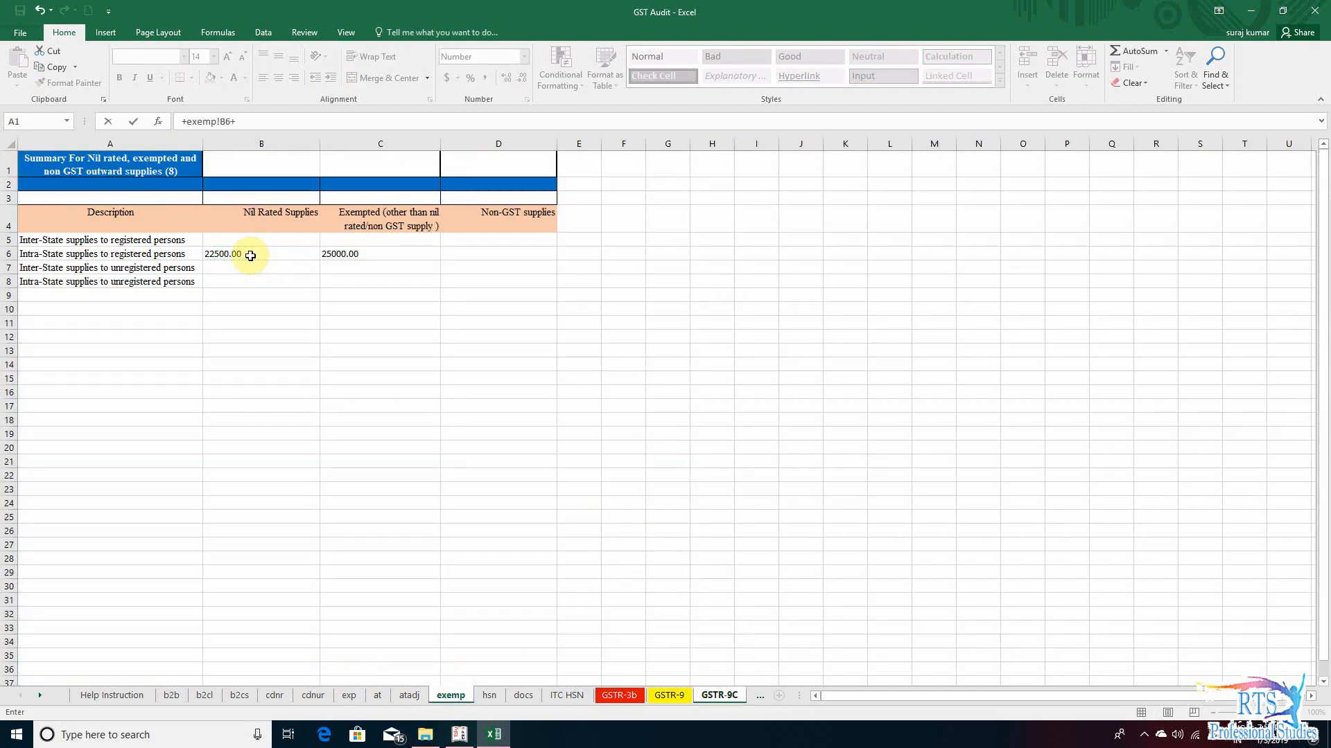
click(376, 258)
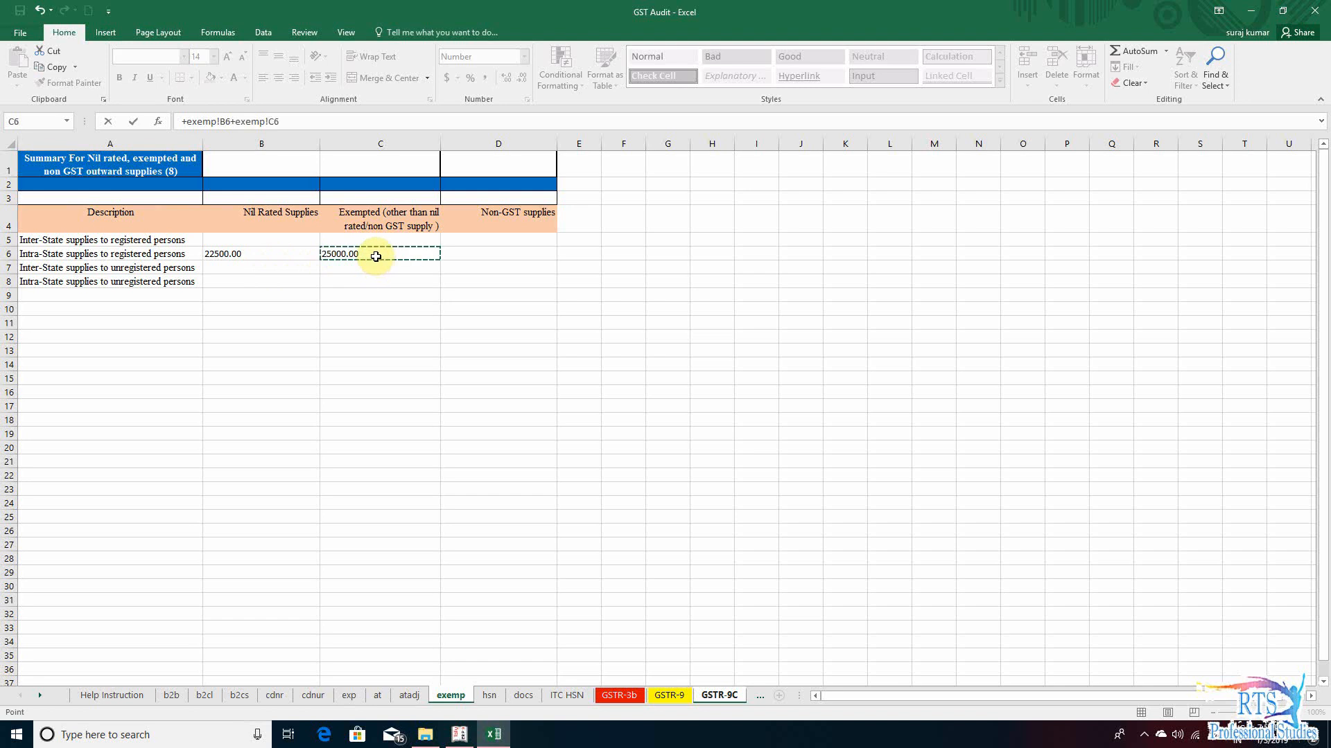
key(Return)
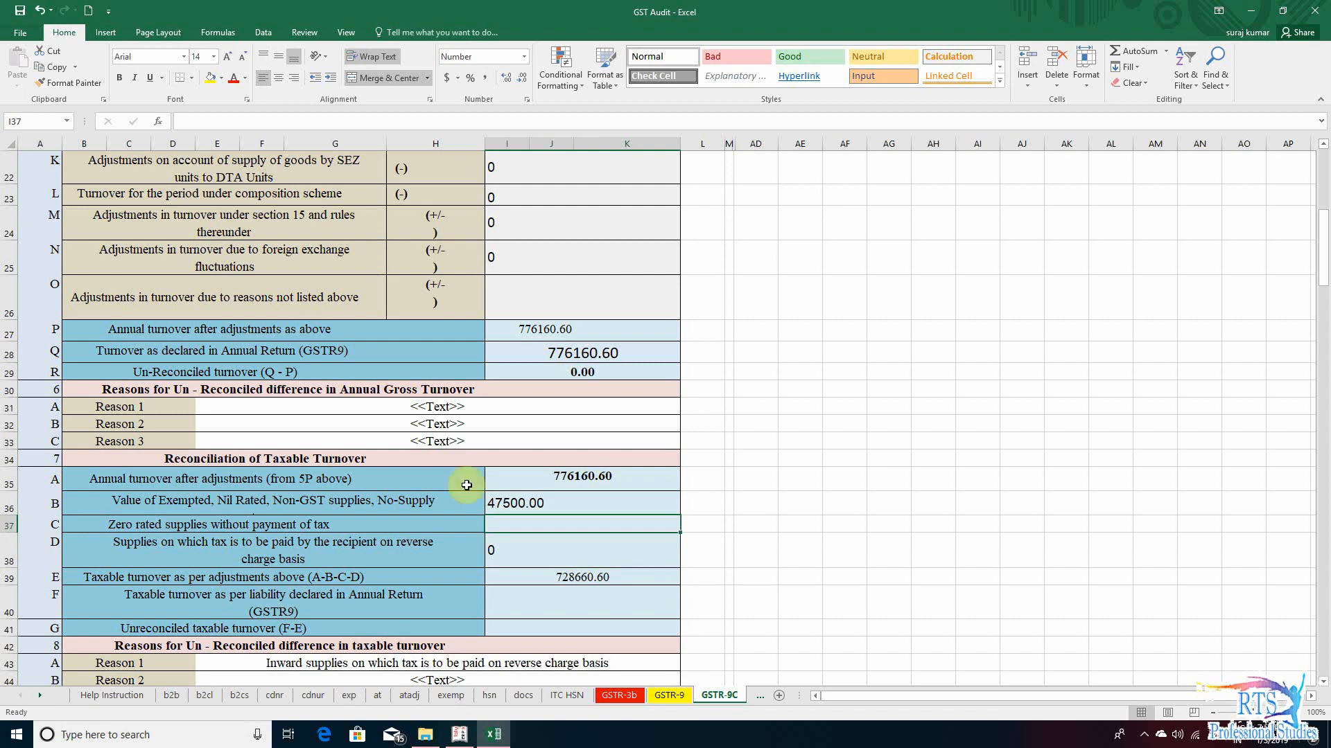
- Check the WOPAY export invoice on the exp sheet as the source for section 7 row C
click(348, 695)
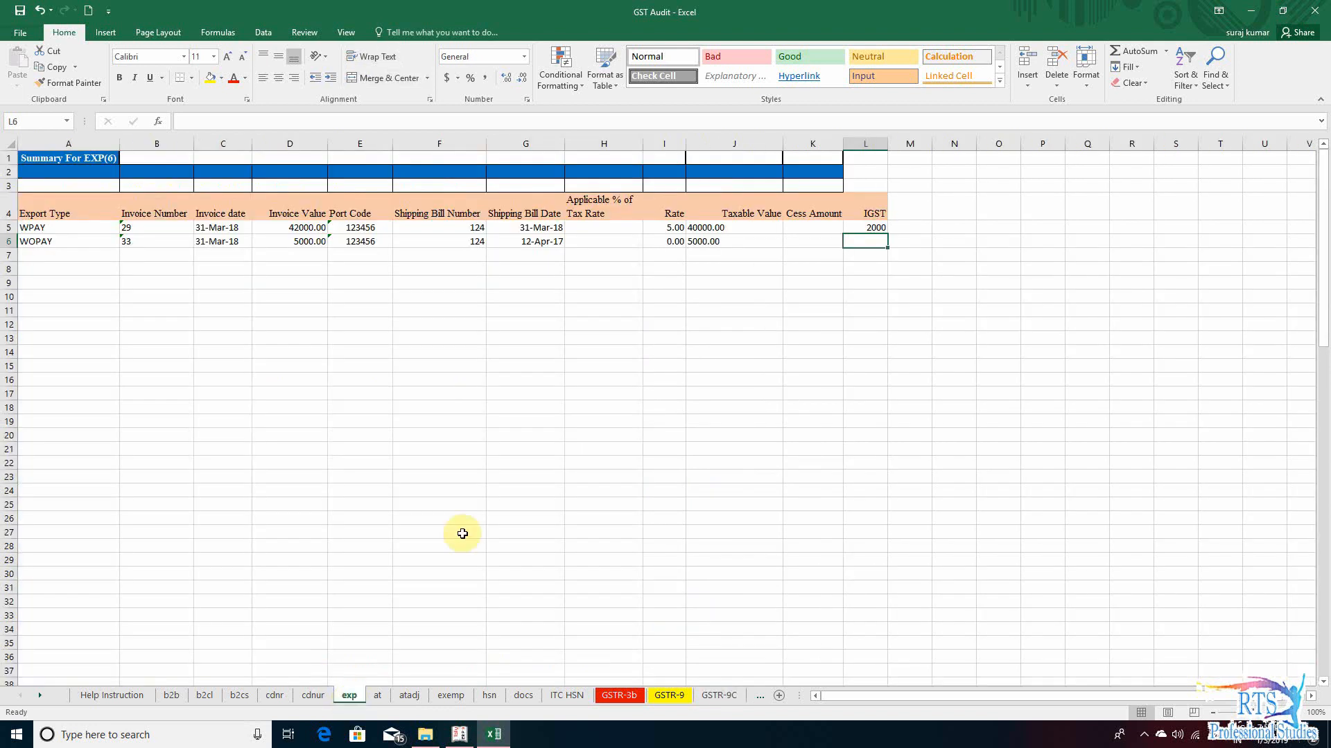
click(39, 241)
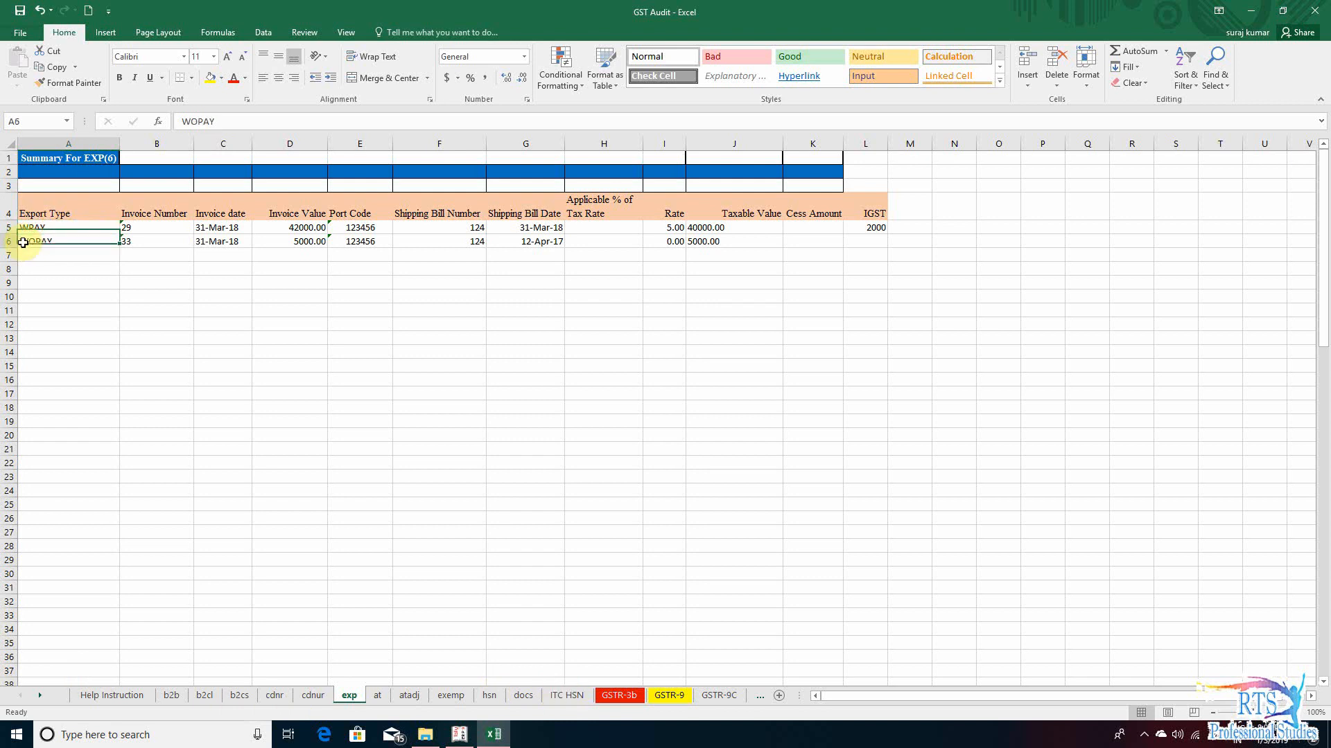
click(164, 255)
click(338, 240)
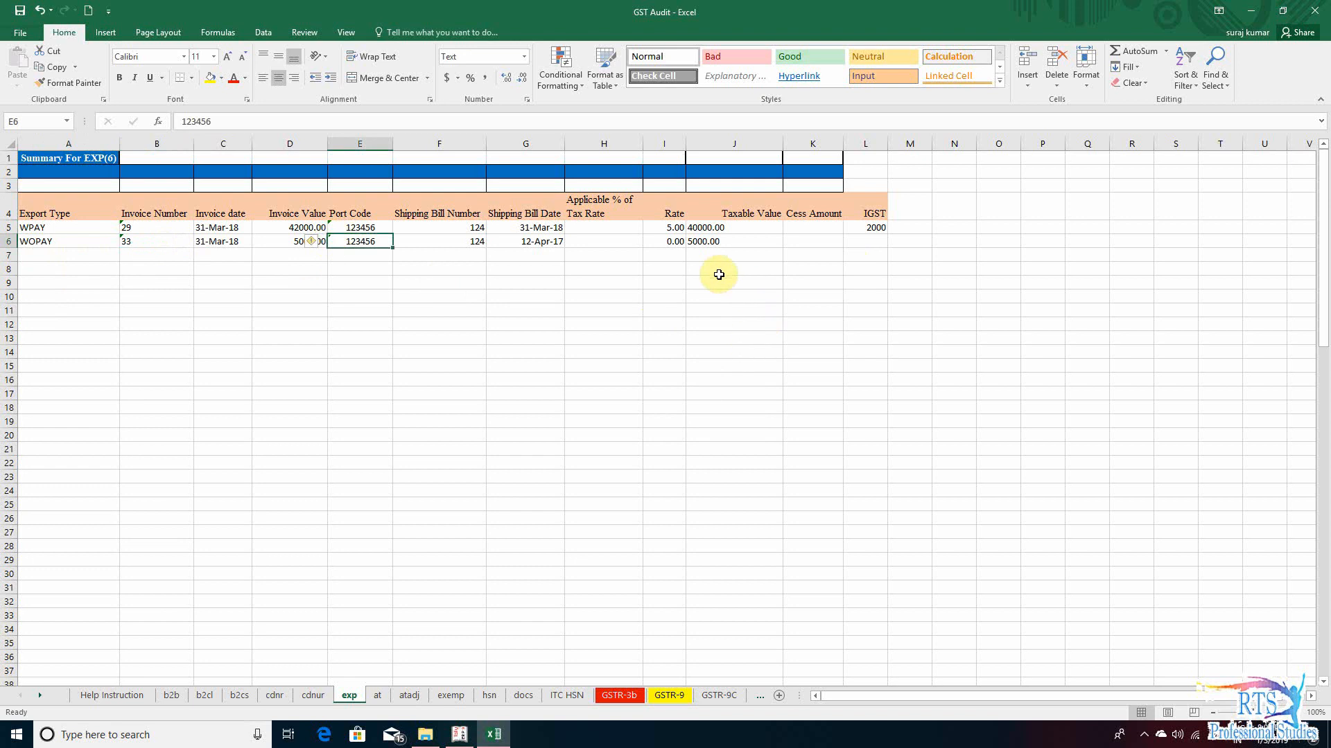
- Fill section 7 row C of GSTR-9C, zero rated supplies without payment of tax, with the formula +exp!J6
click(718, 695)
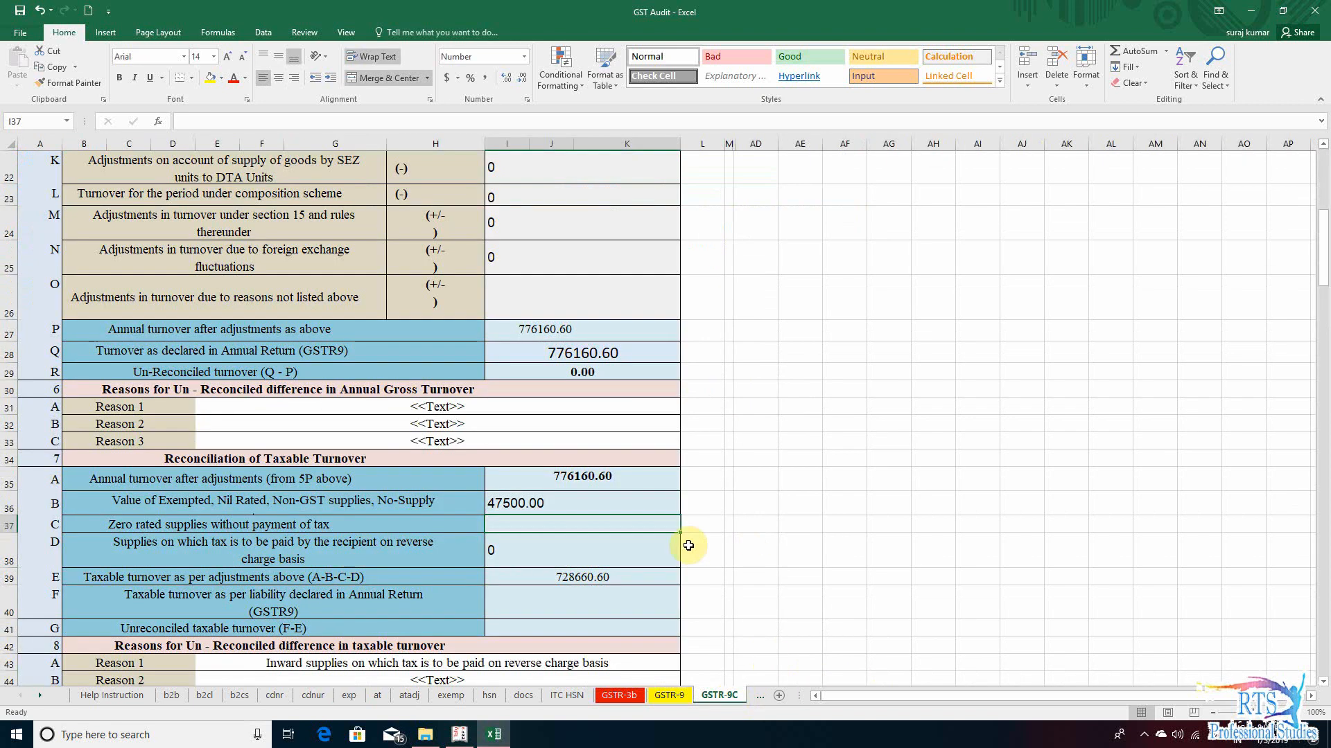
text(+exp!)
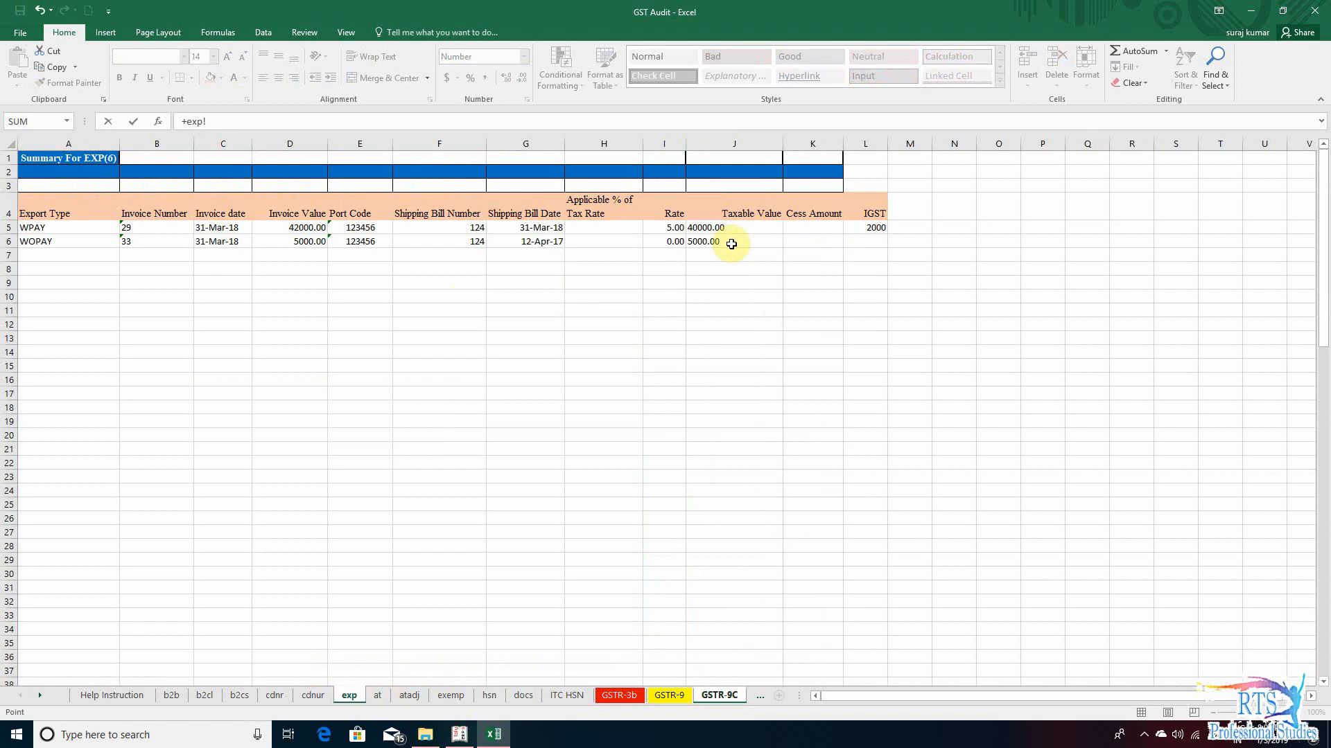
click(707, 243)
key(Return)
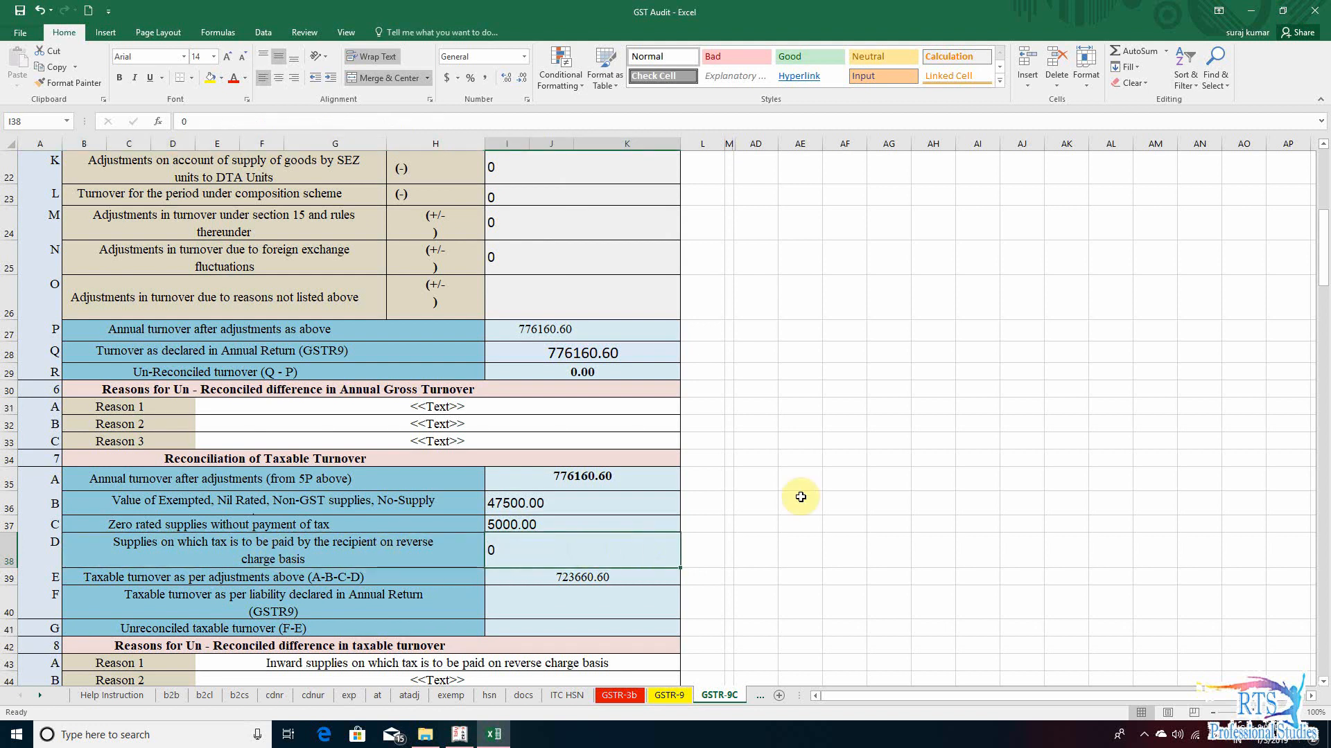
- Compare section 7 rows B and C with the section 5 outward supplies on which tax is not payable on the GSTR-9 sheet
click(309, 506)
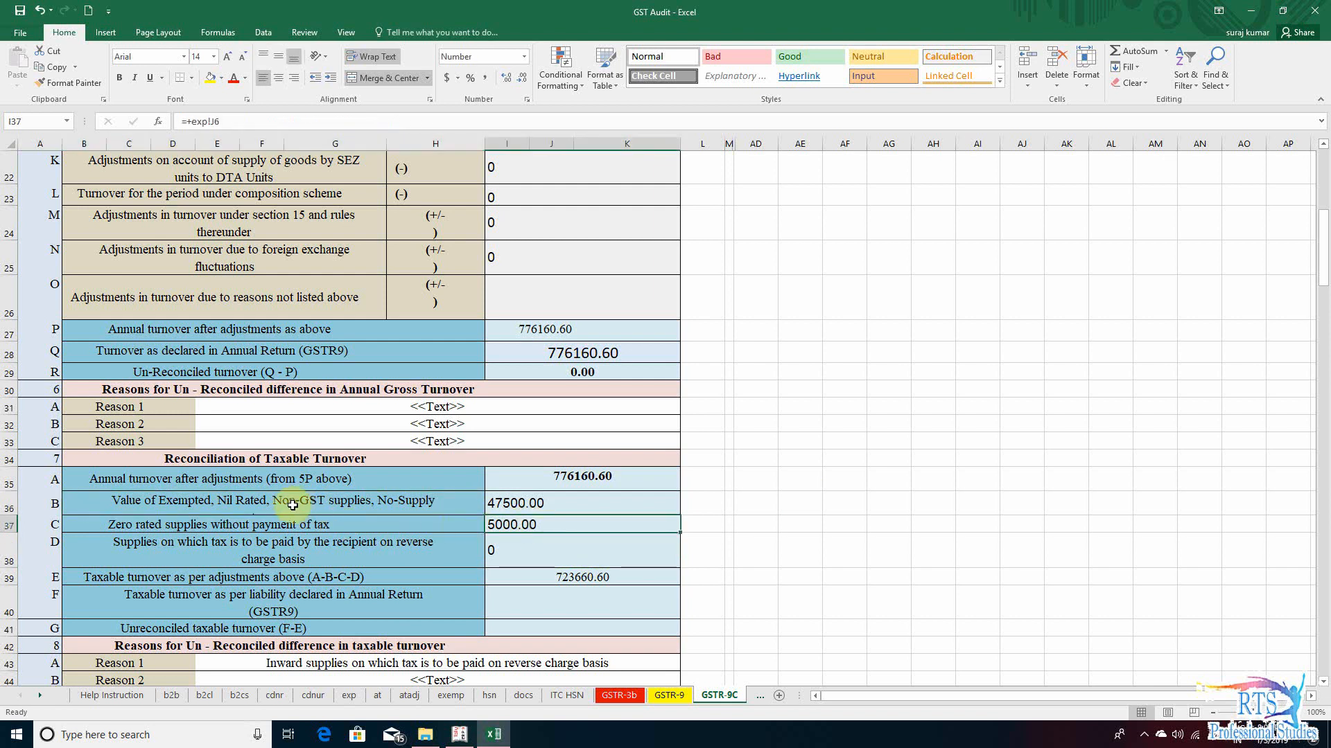
click(307, 527)
click(492, 527)
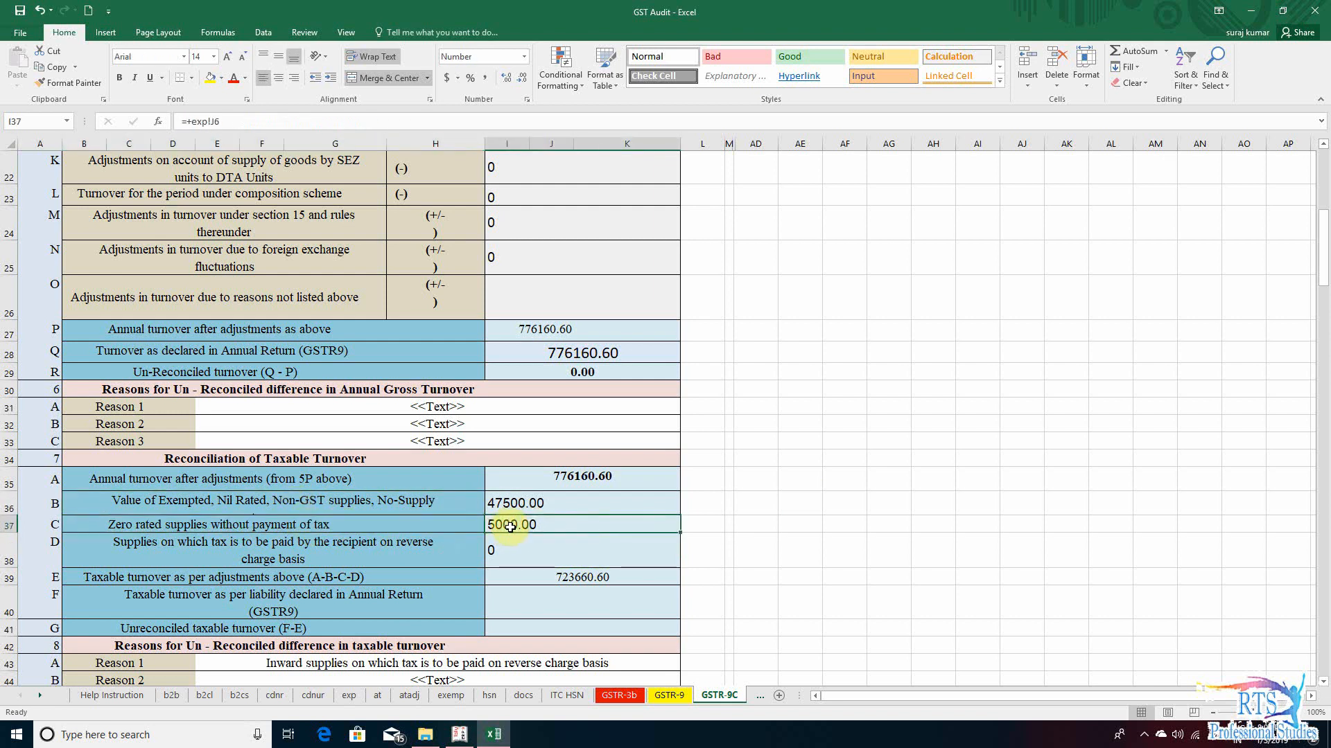
click(470, 506)
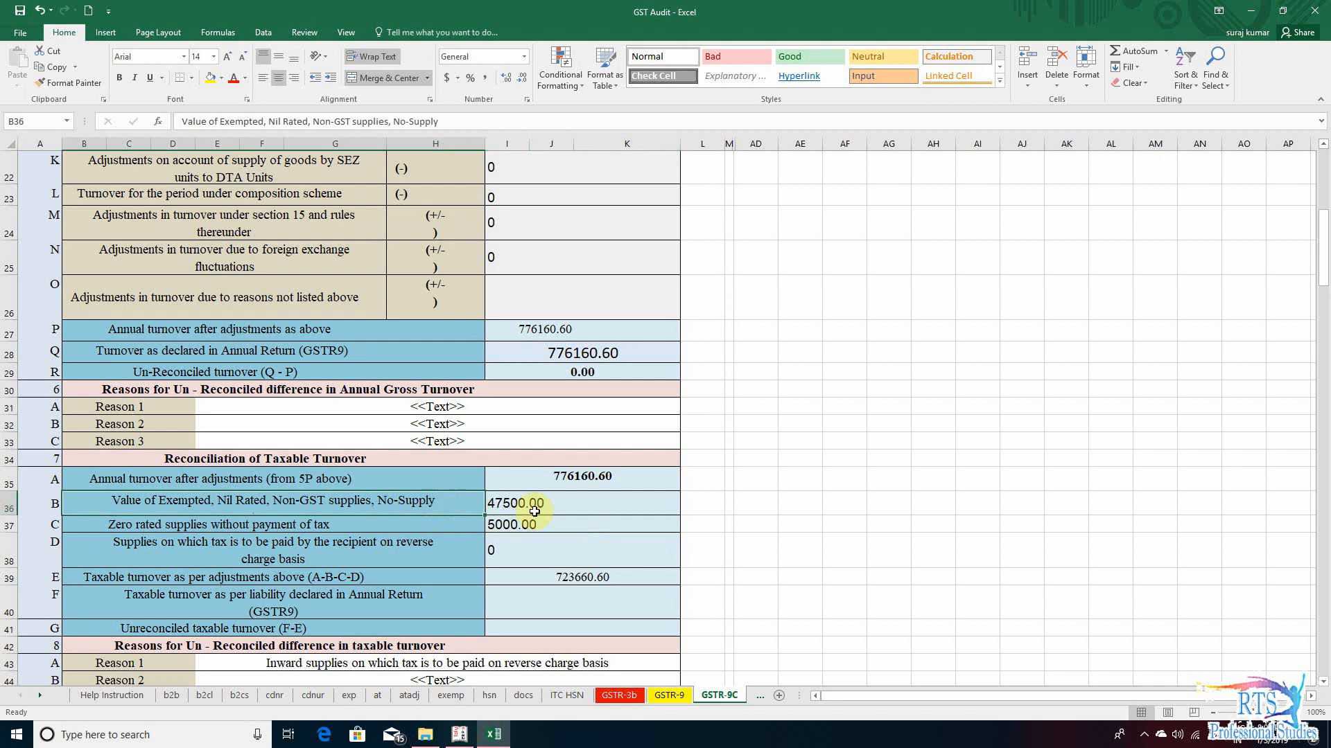
click(670, 695)
click(644, 520)
scroll(658, 548, up, 9)
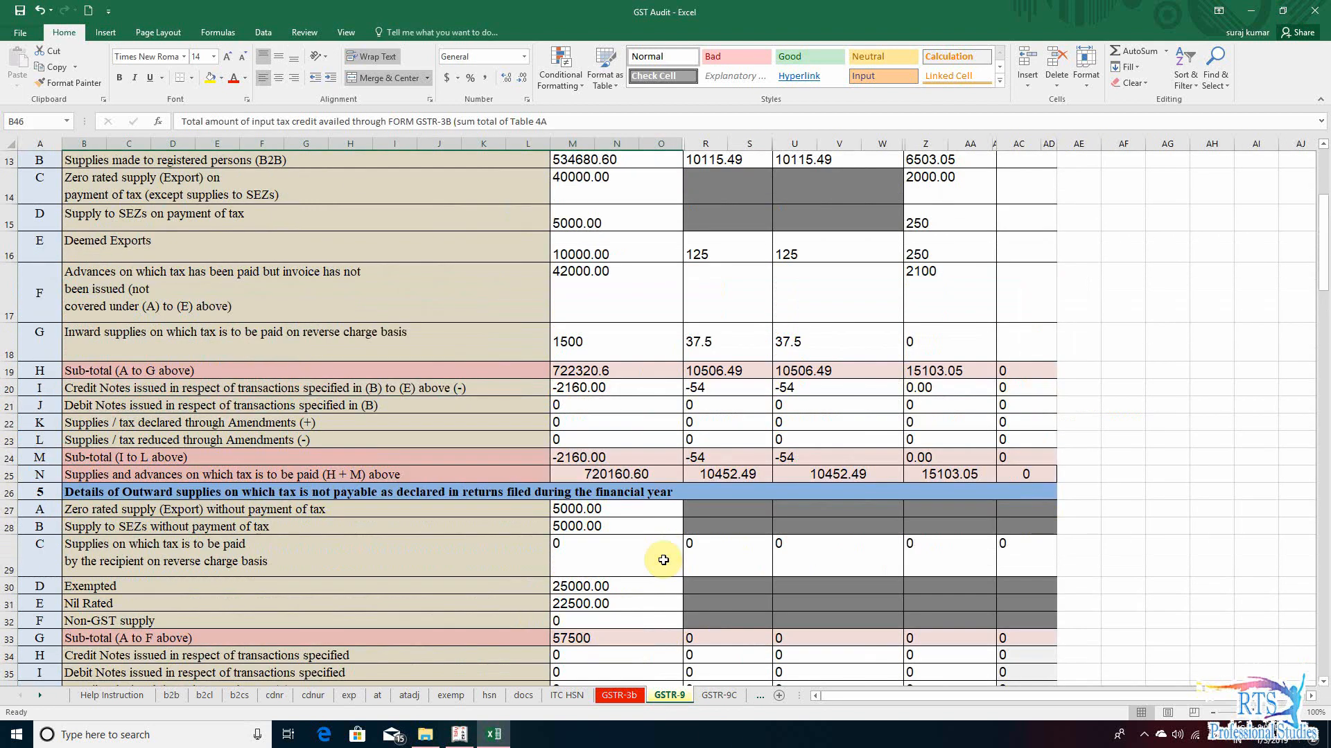
scroll(673, 558, down, 7)
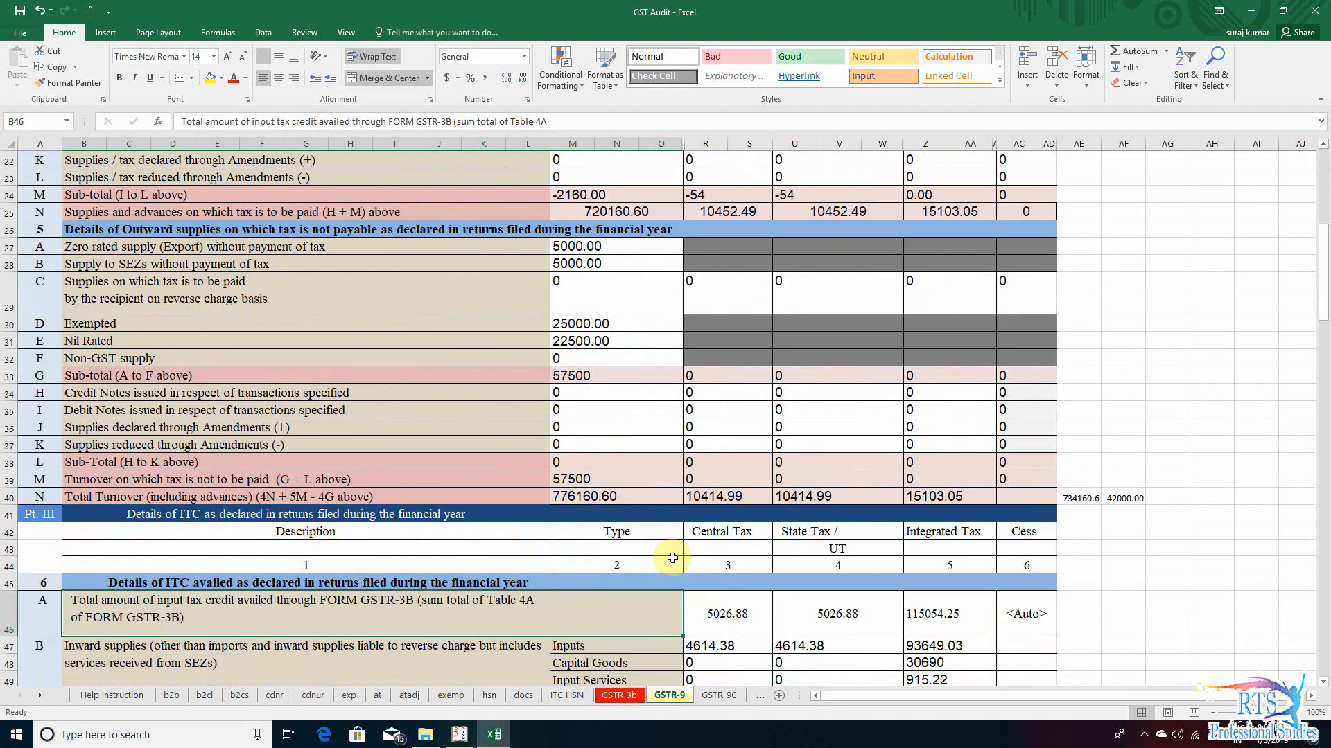
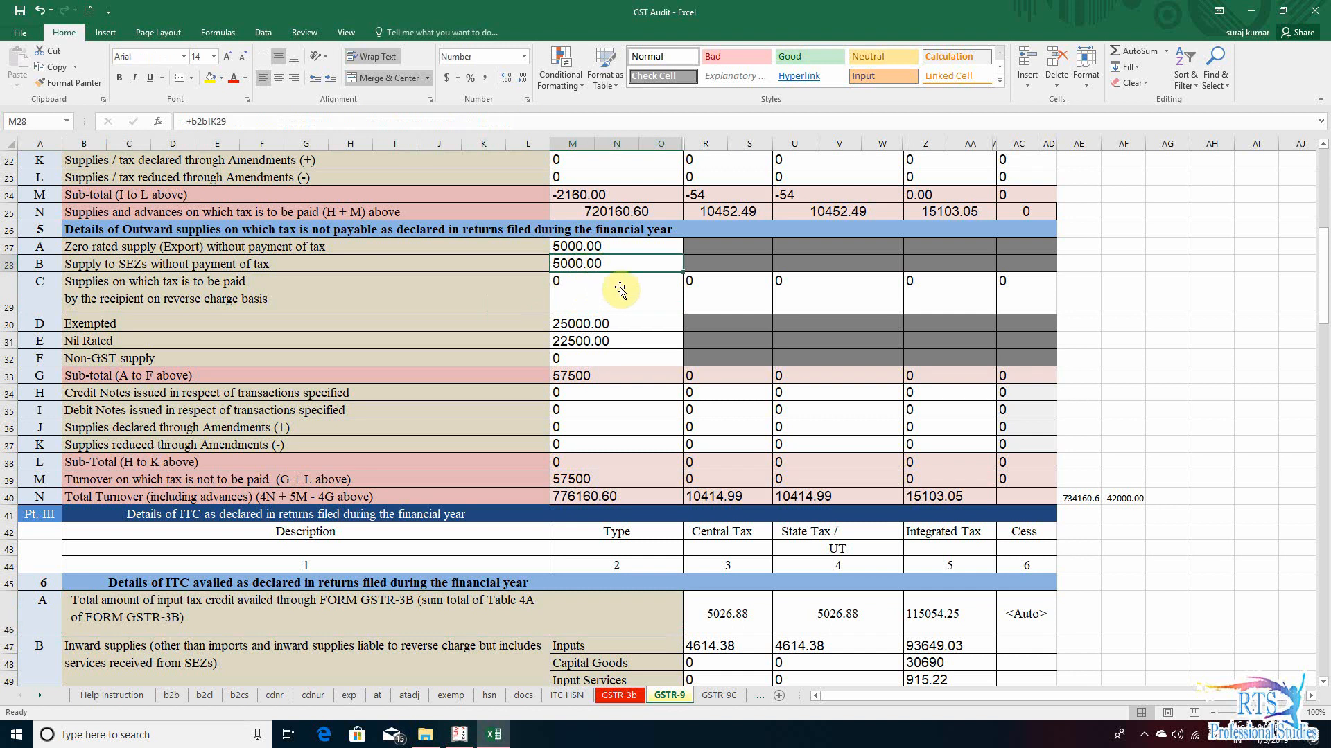
- Try to add the GSTR-9 value of supply to SEZs without payment of tax to the formula in section 7 row C of GSTR-9C
click(731, 695)
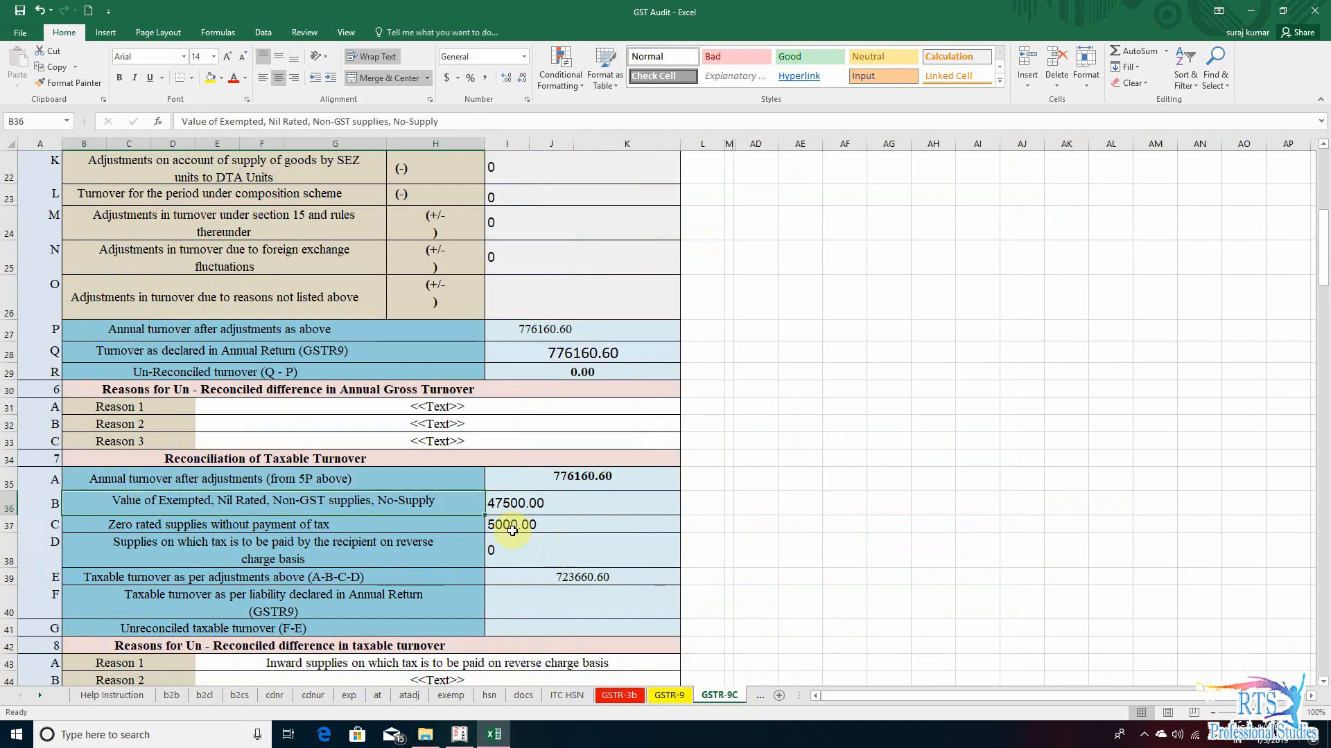
click(422, 533)
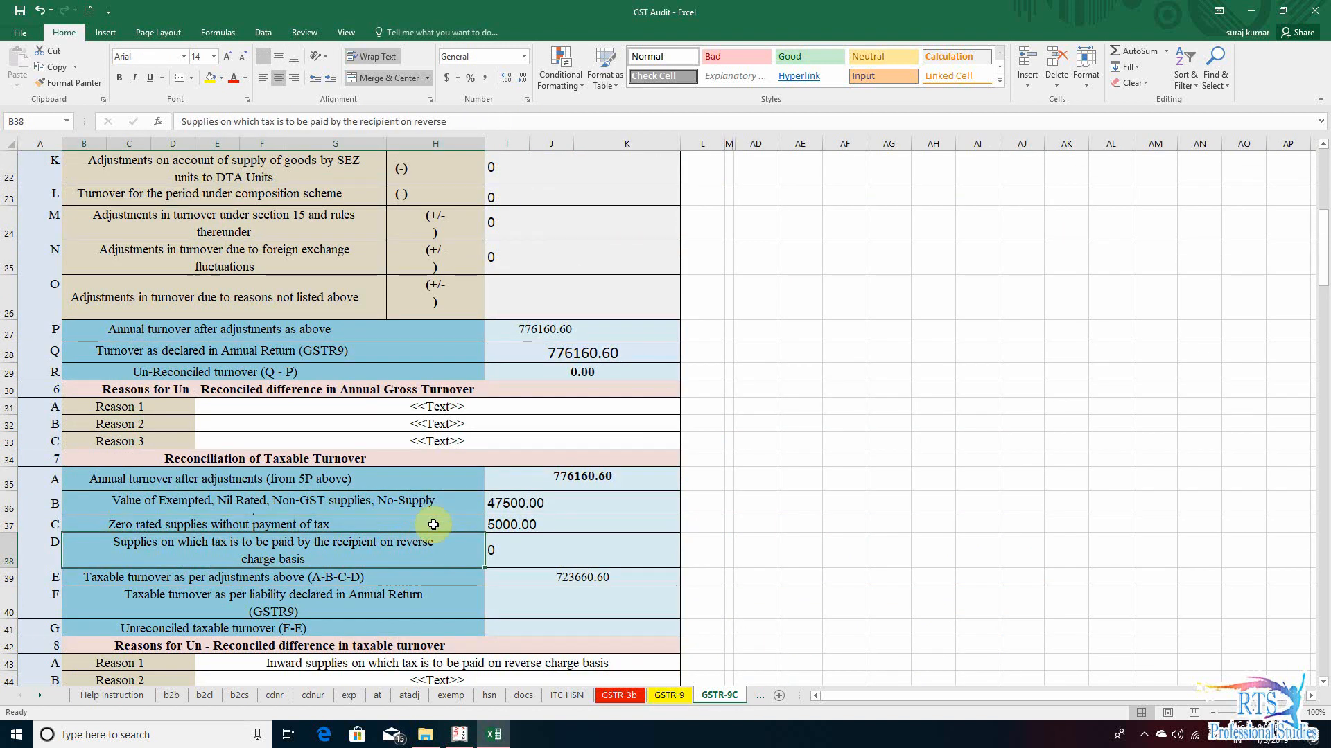
double_click(511, 524)
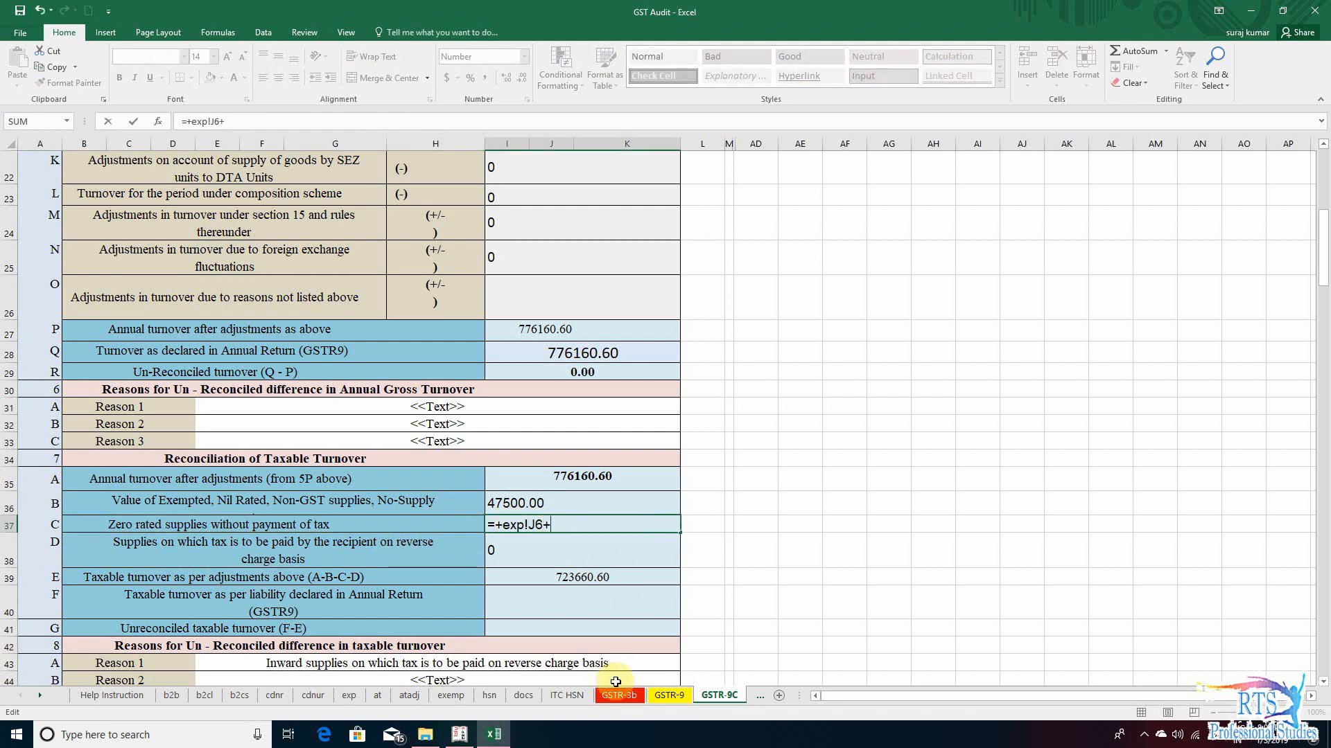
click(663, 695)
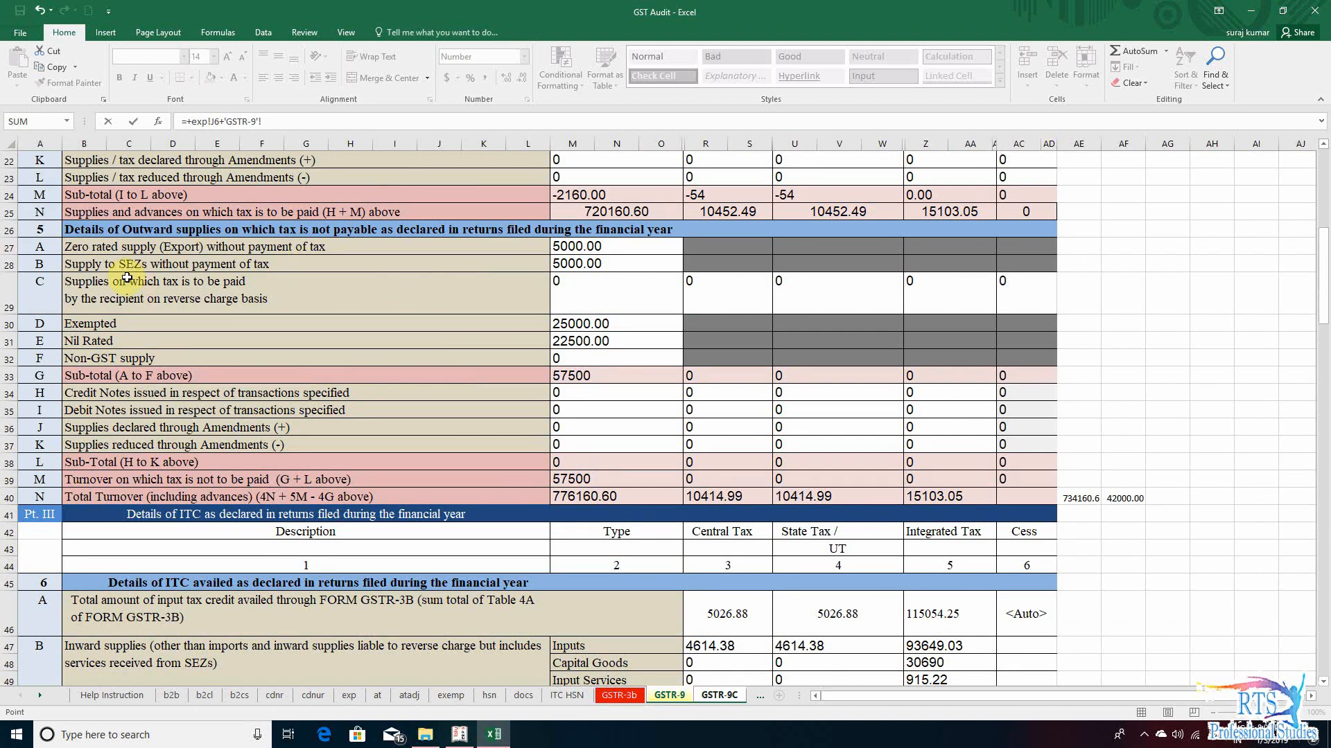
click(594, 262)
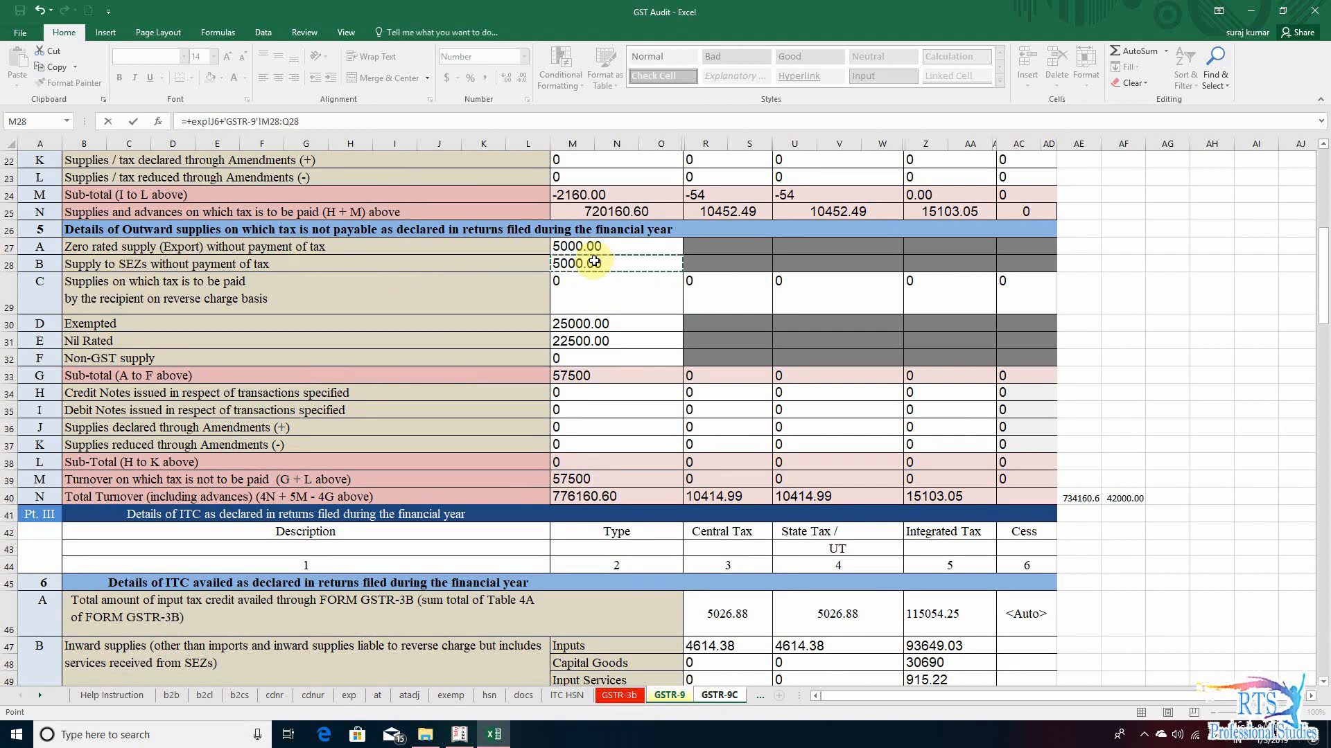
key(Return)
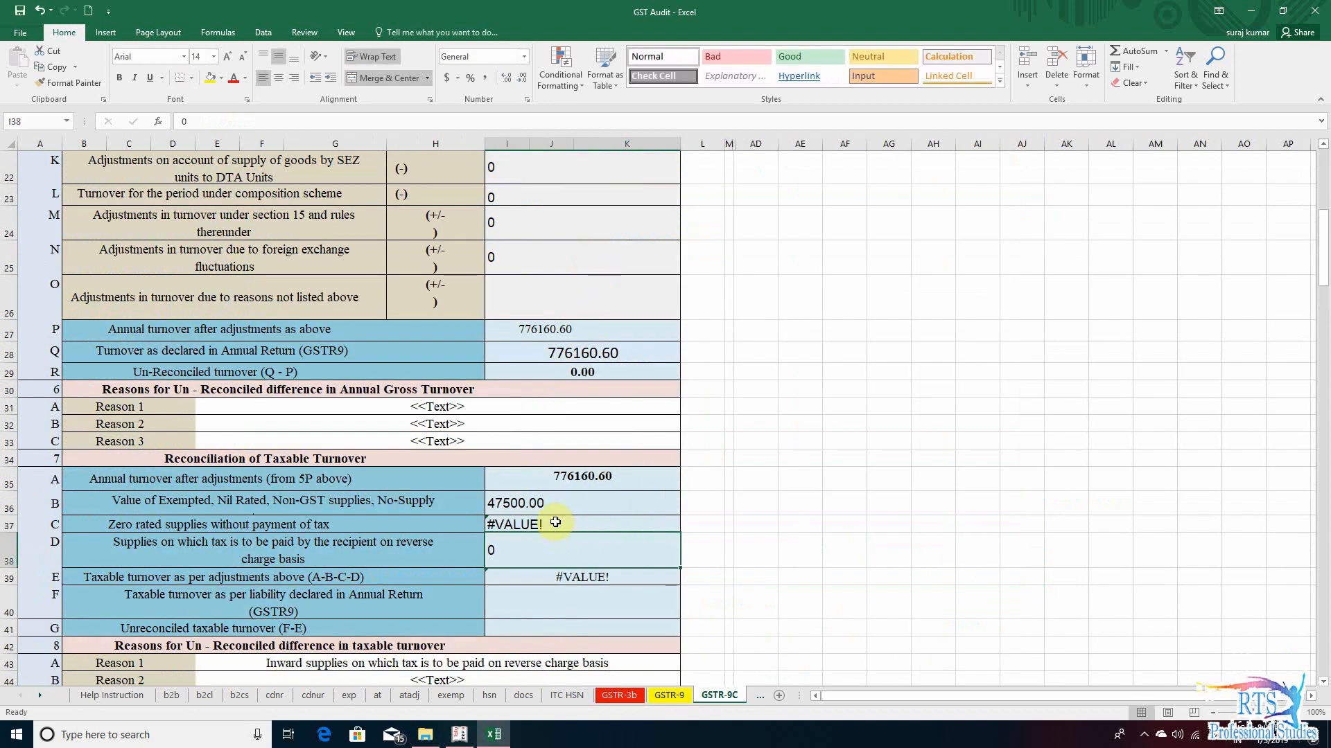
key(ctrl+z)
- Extend the zero rated supplies formula in section 7 row C to +exp!J6+5000
double_click(589, 527)
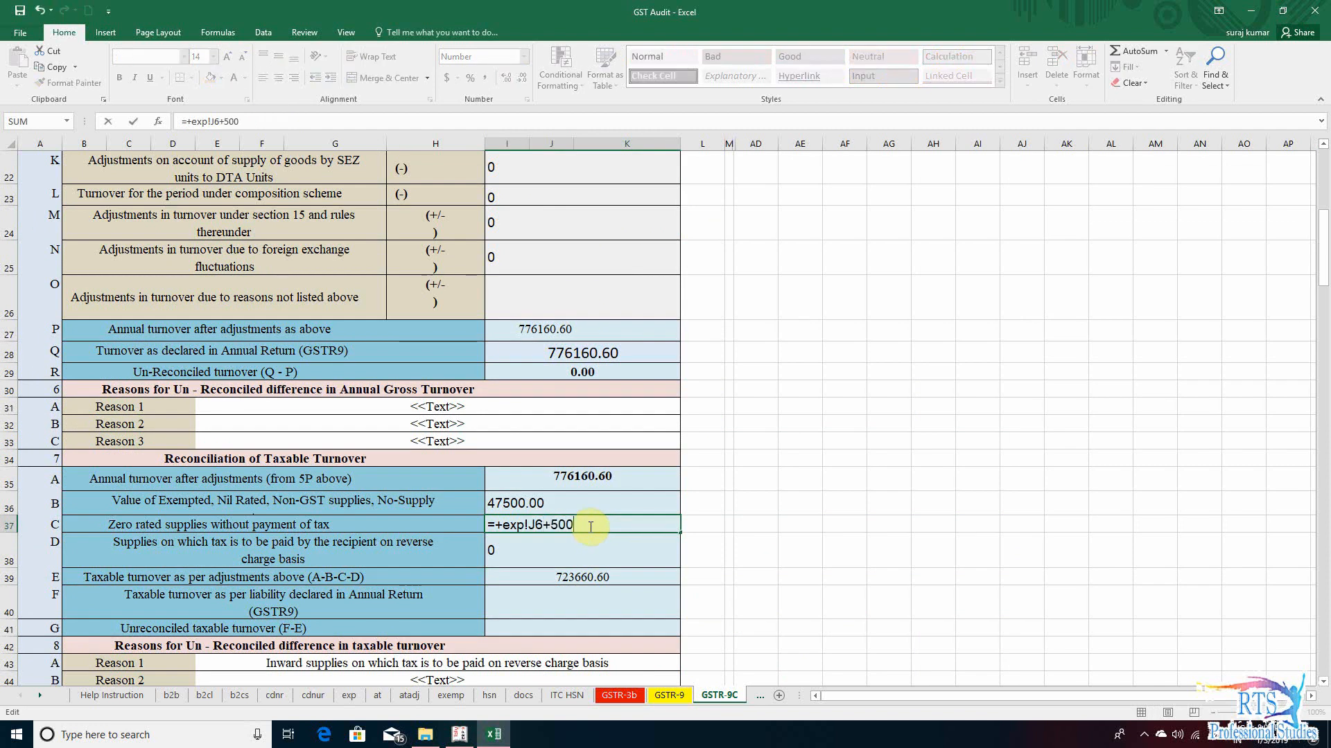
key(Return)
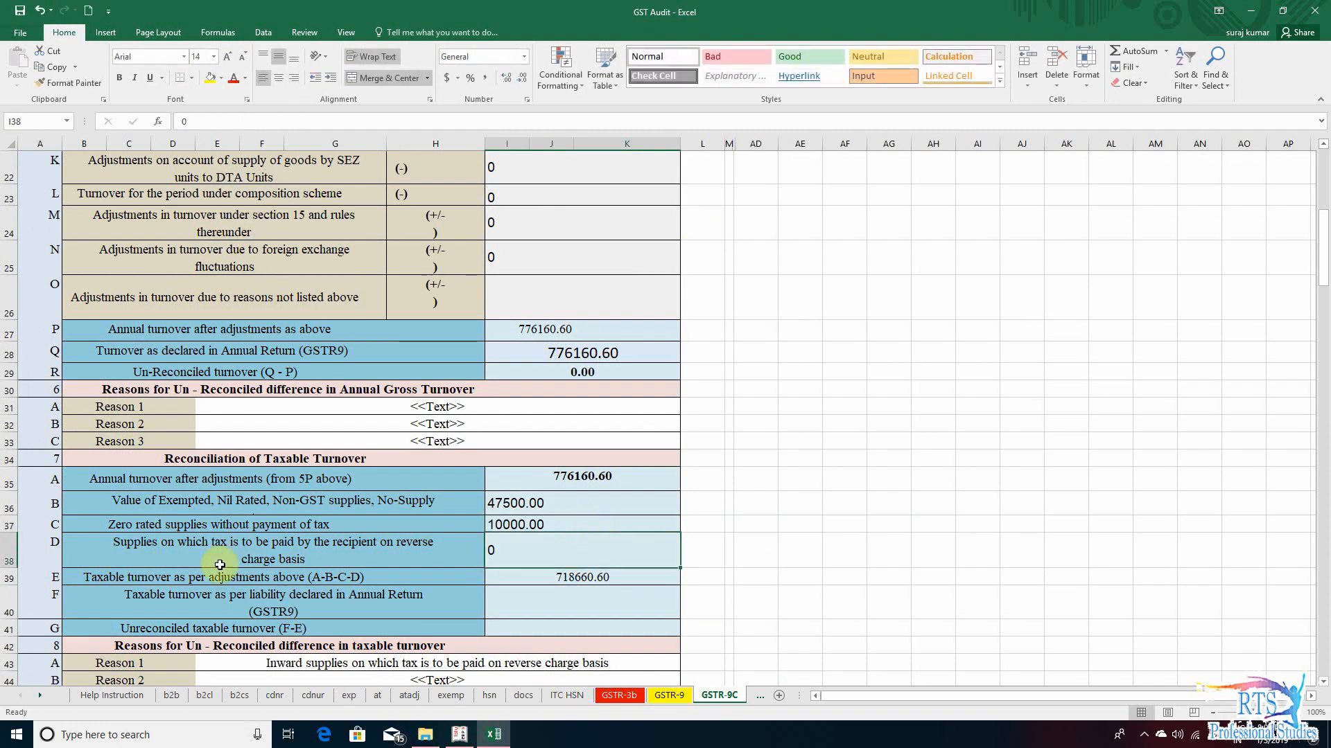
- Compare section 7 row D, supplies taxed on the recipient under reverse charge, with section 5 row C on the GSTR-9 sheet
click(156, 557)
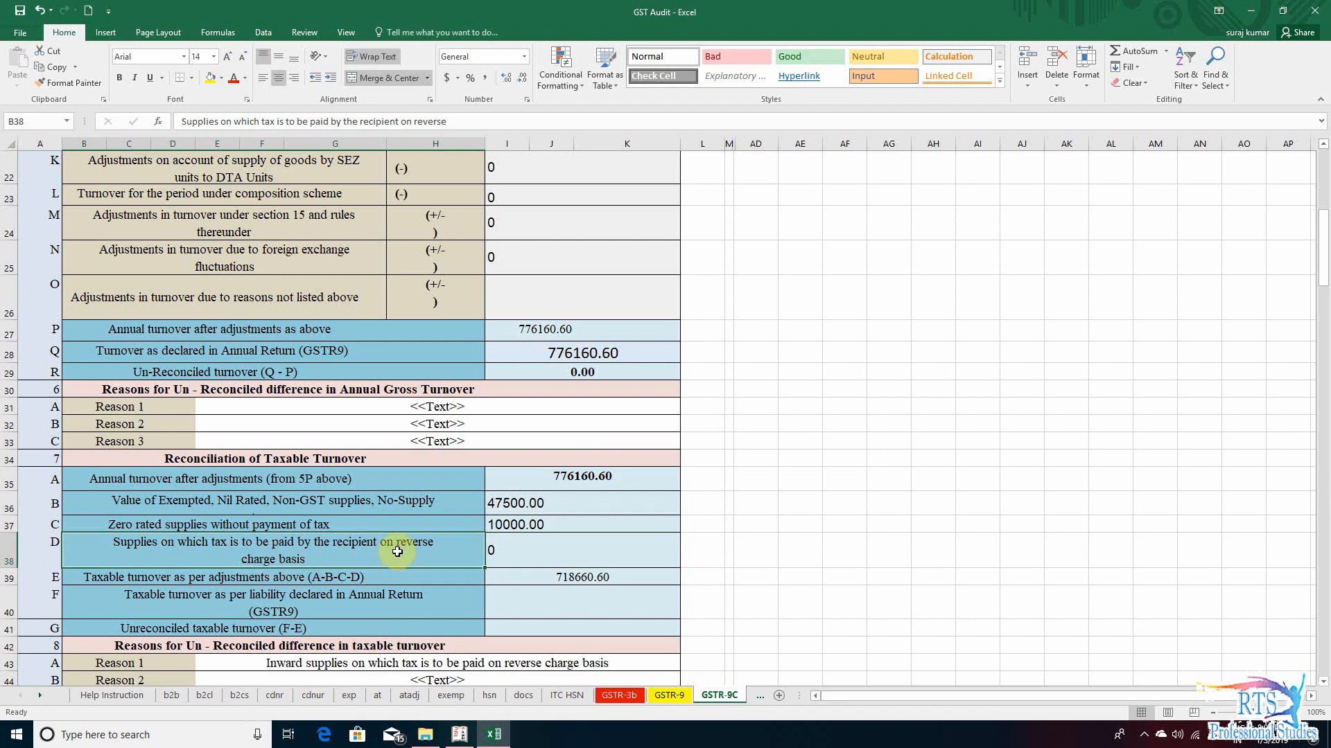
click(516, 551)
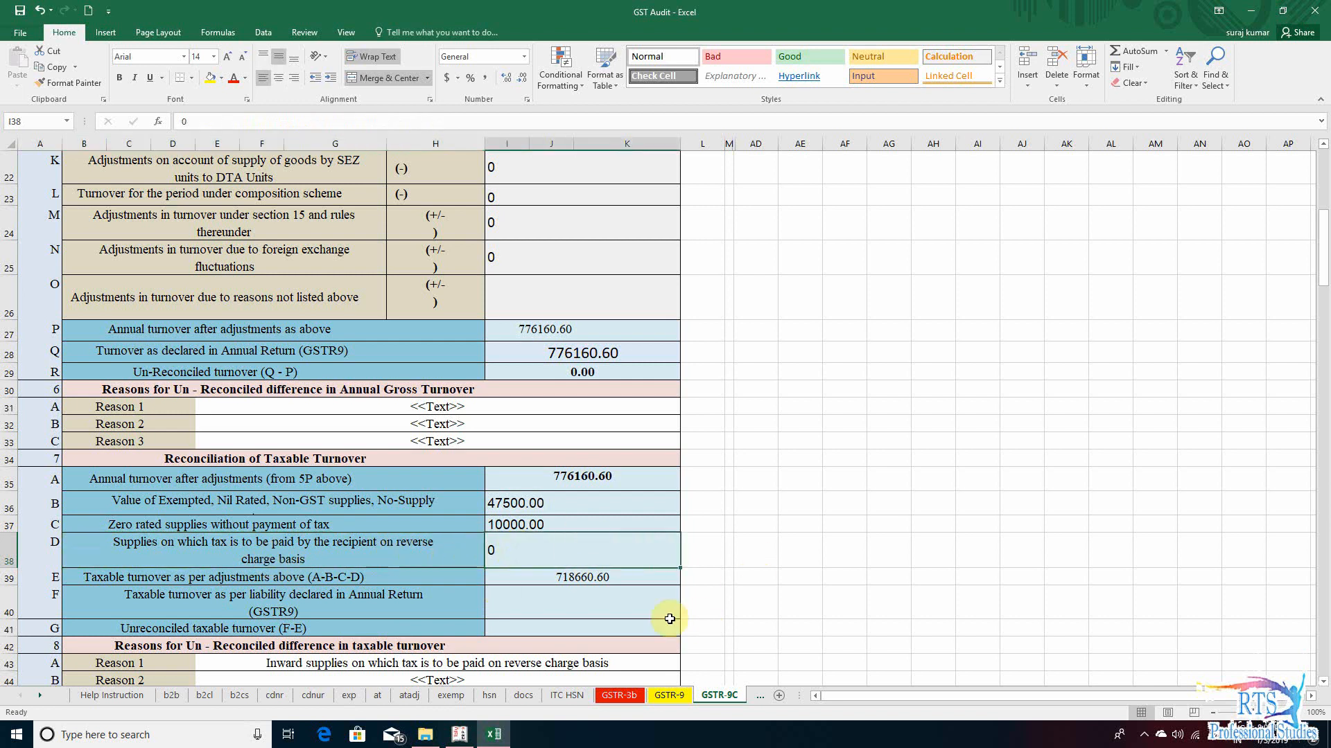
click(672, 696)
scroll(485, 443, up, 5)
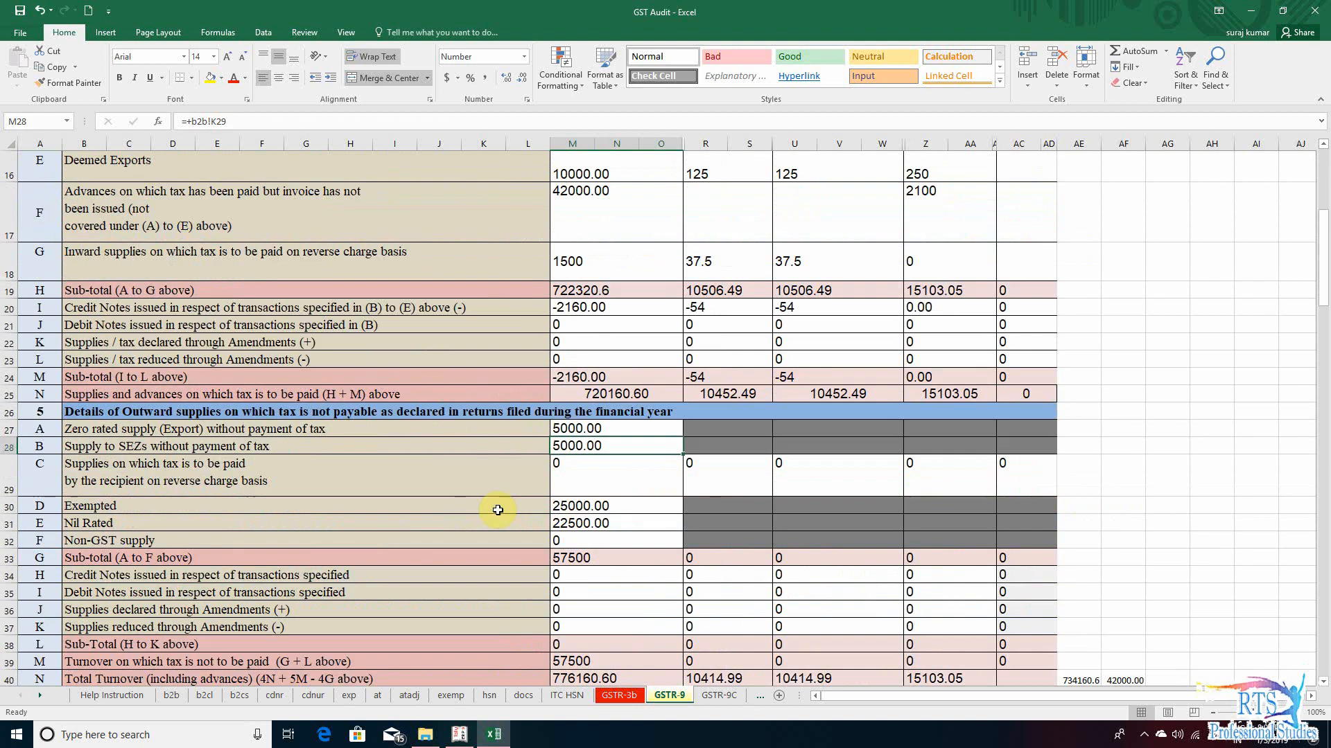
scroll(497, 510, up, 3)
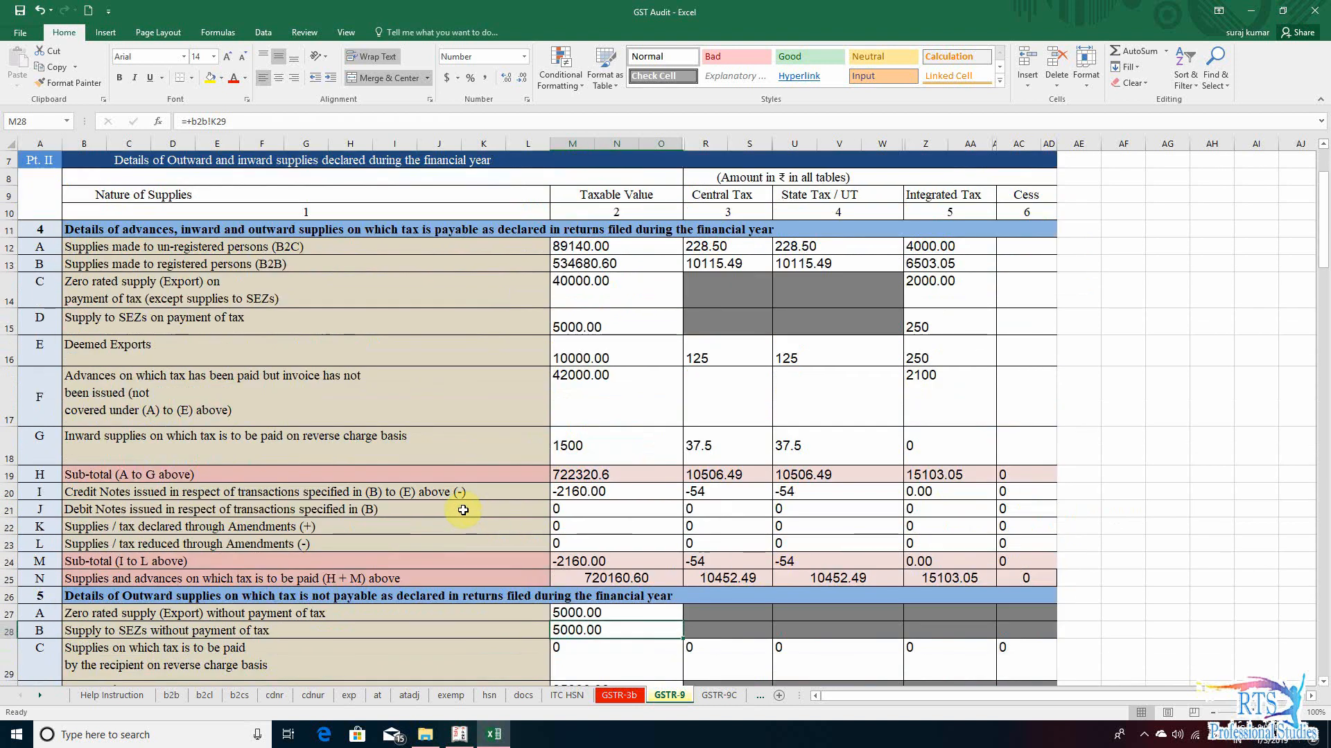
scroll(463, 510, down, 2)
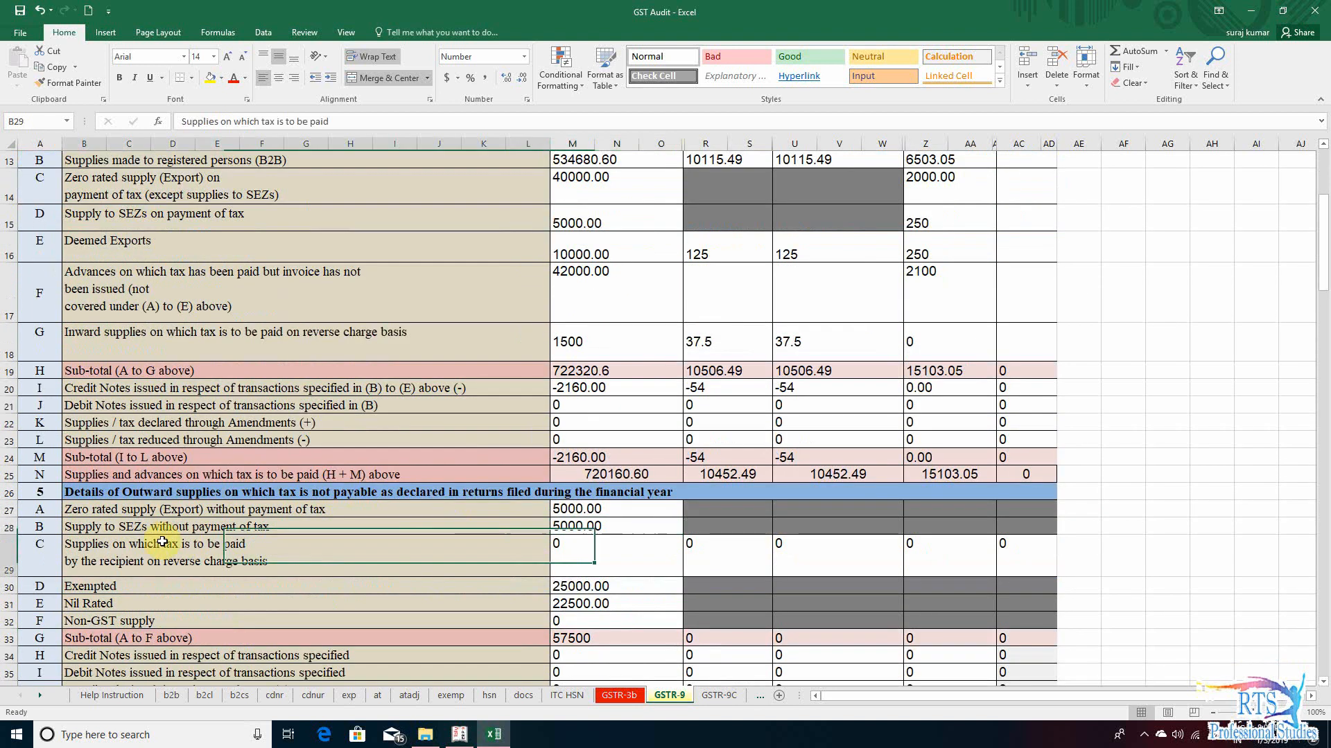
click(147, 570)
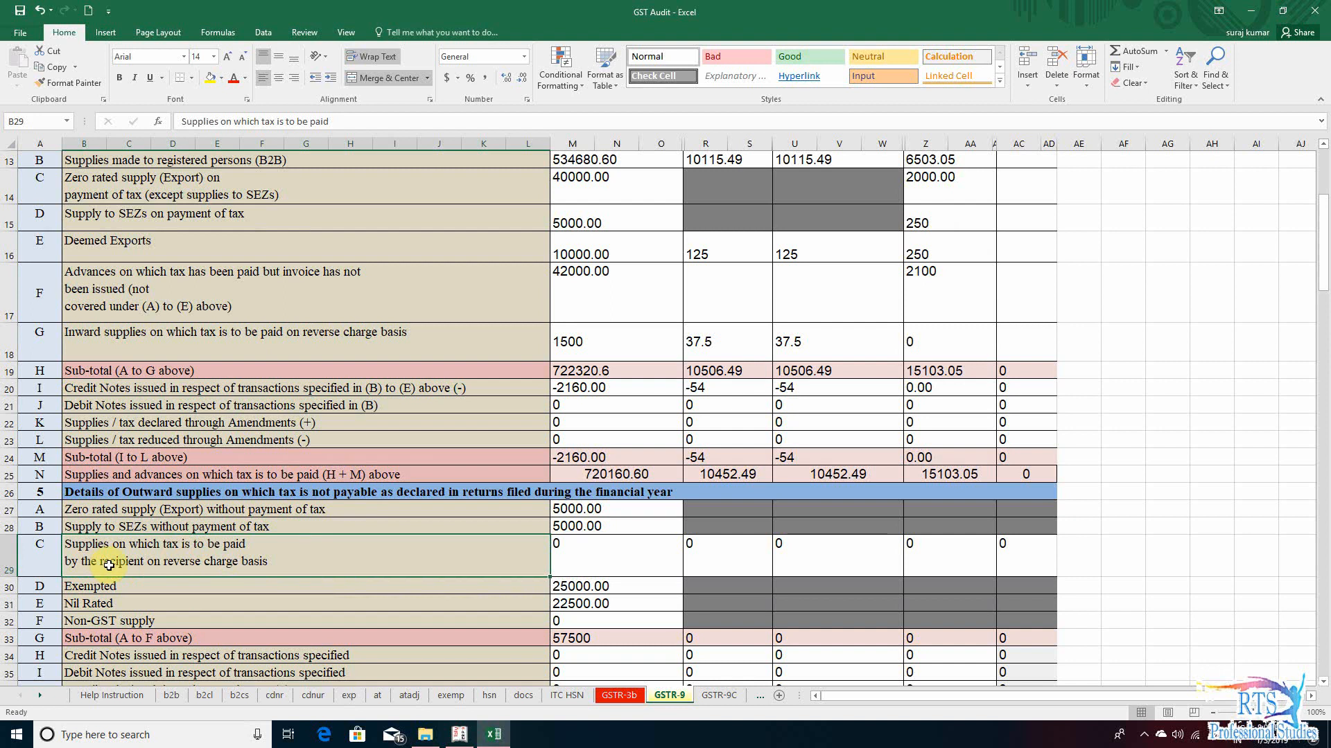
click(586, 547)
click(534, 561)
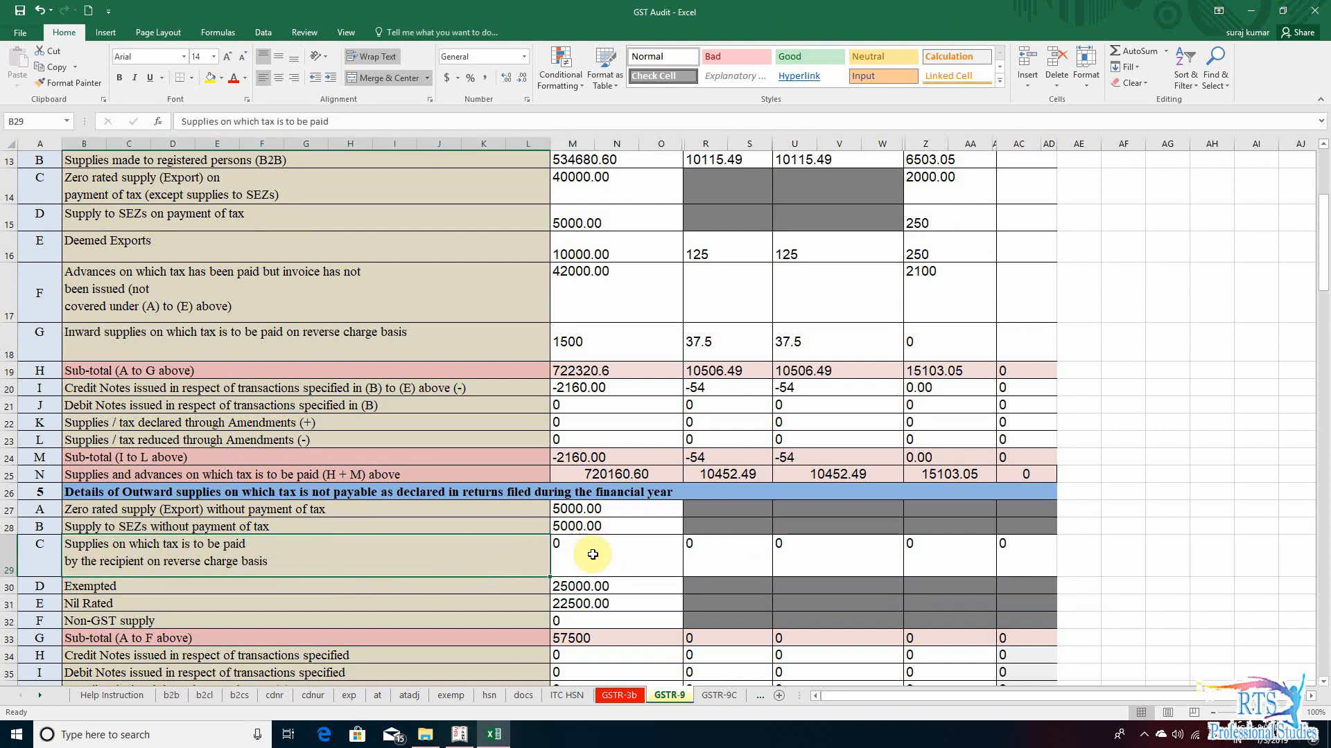
click(597, 554)
click(707, 552)
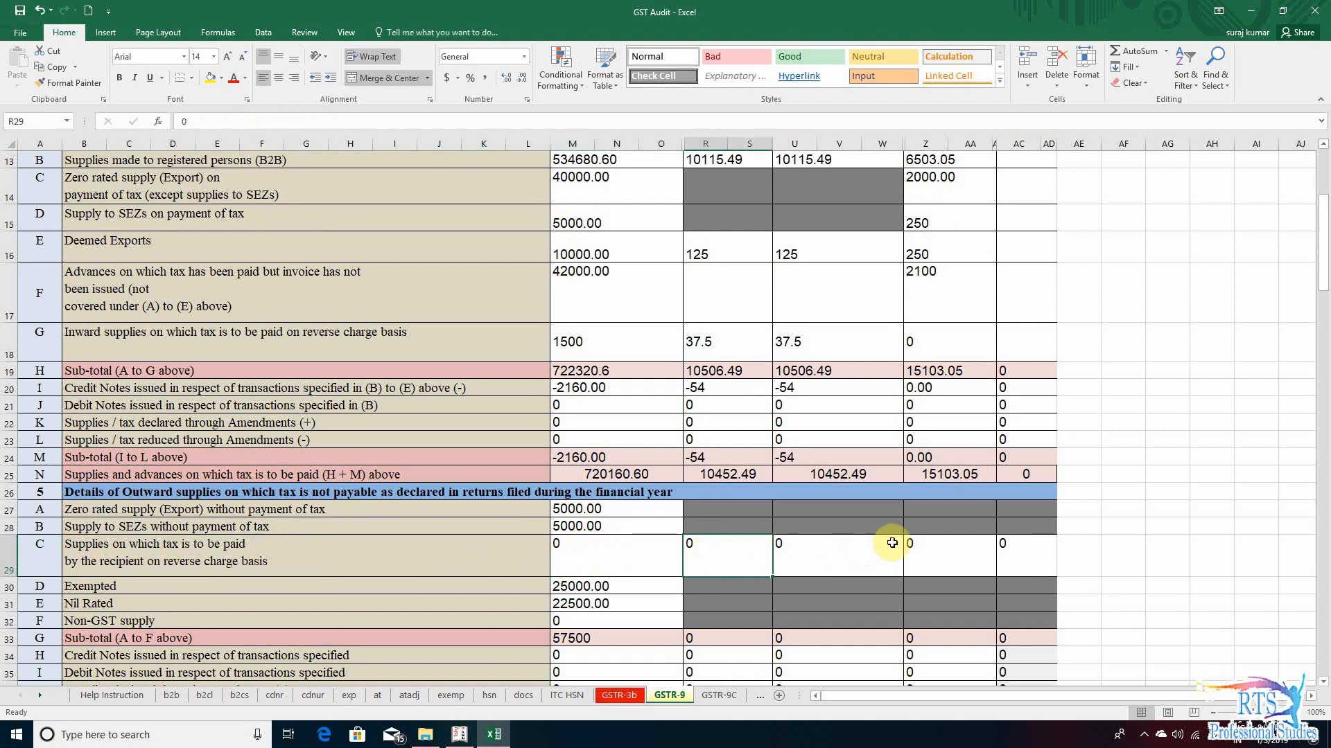
click(936, 541)
click(540, 555)
click(718, 695)
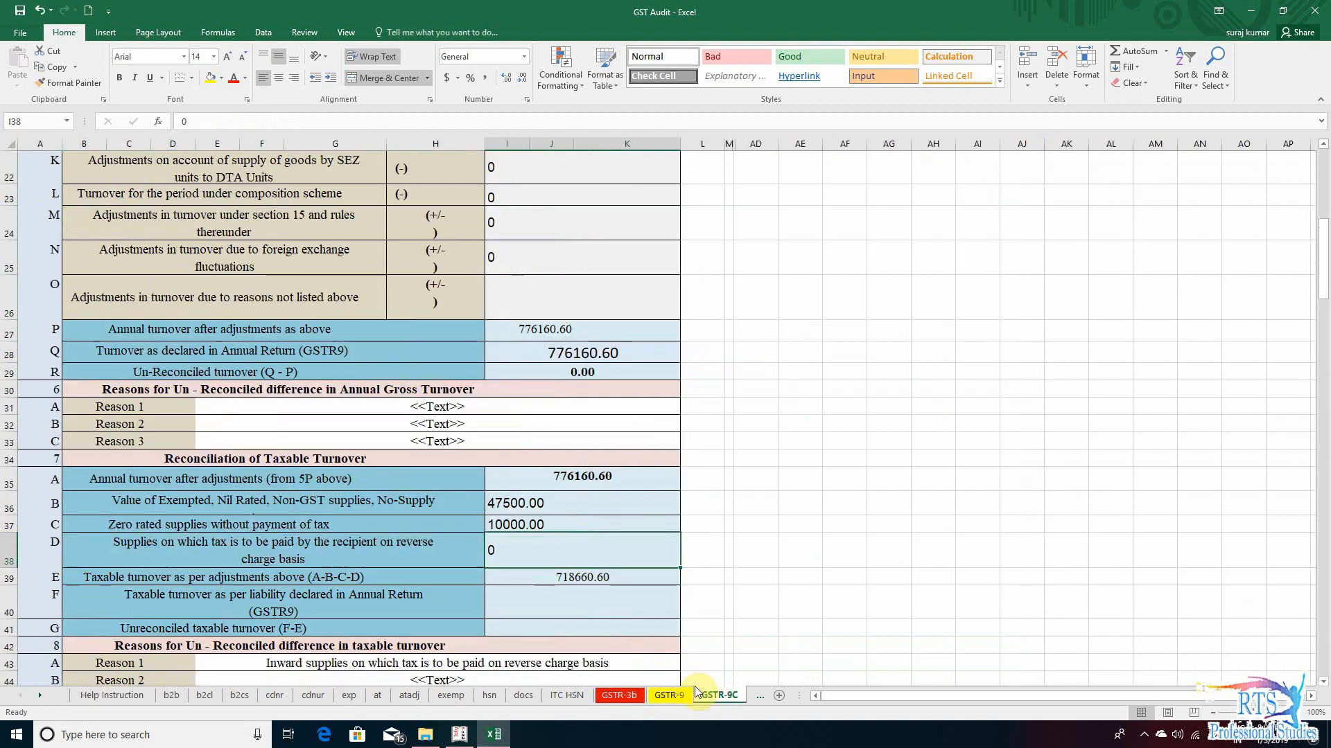
- Inspect the formula behind section 7 row E, taxable turnover as per adjustments above, and the cells it references
click(480, 577)
click(513, 576)
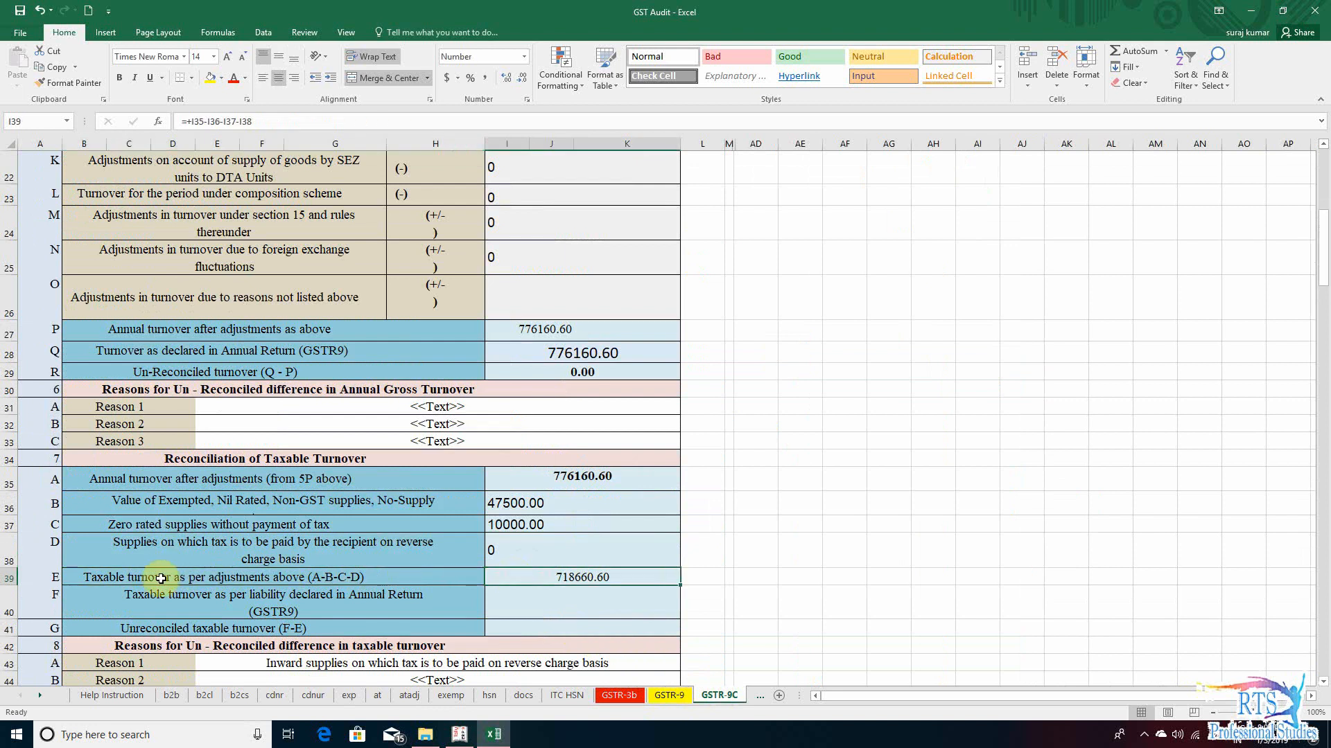
click(249, 582)
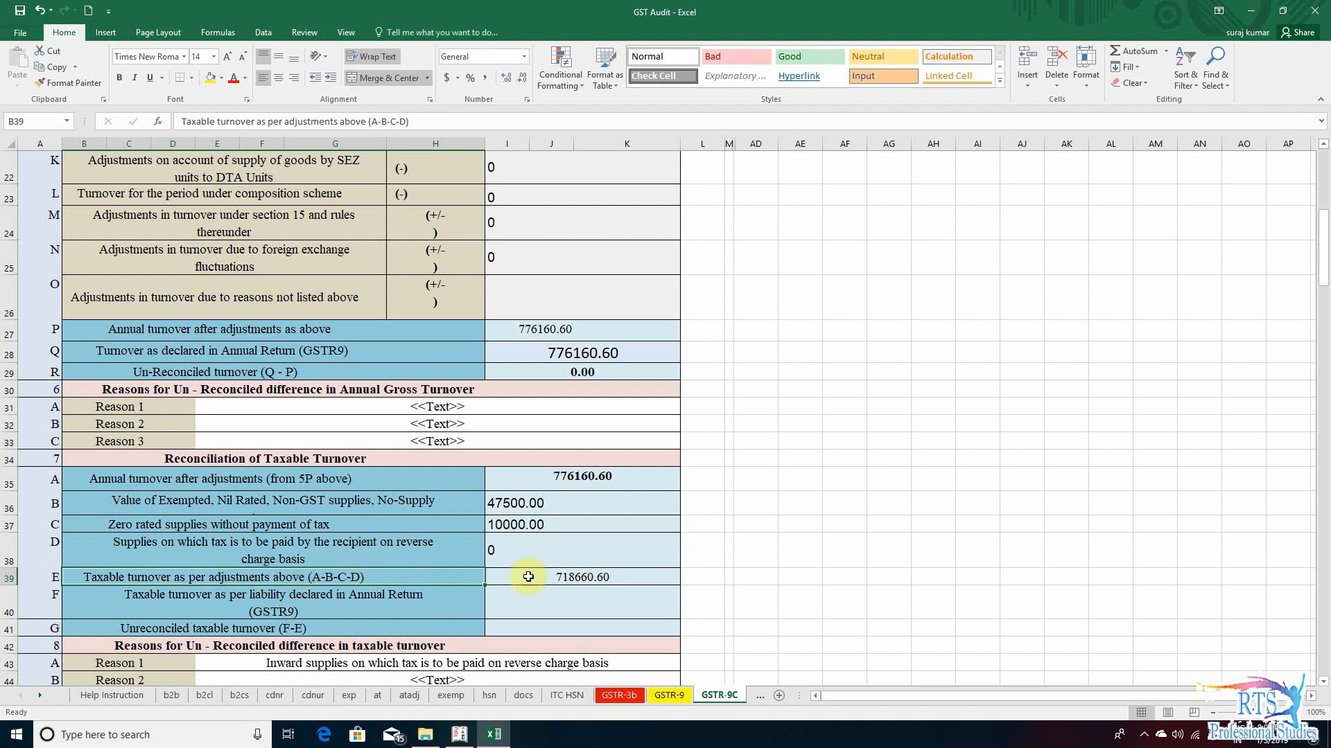
click(555, 576)
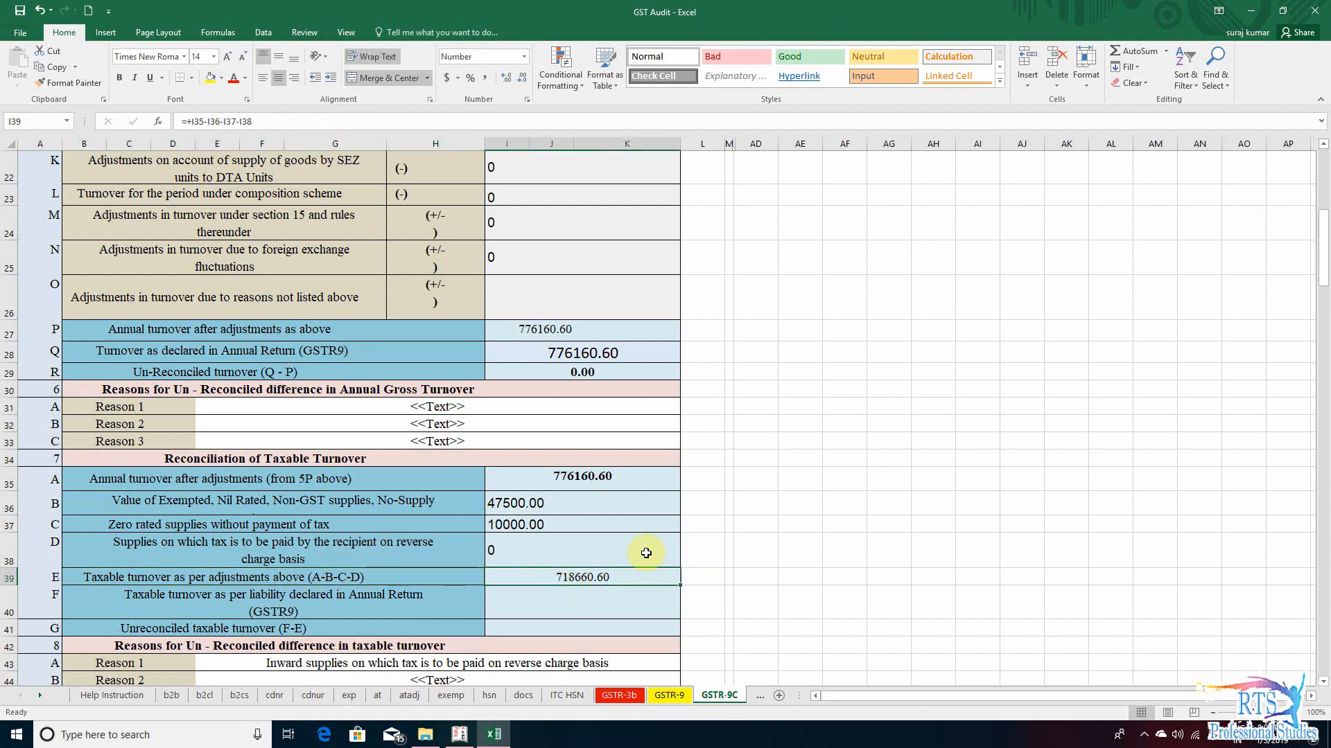
double_click(570, 572)
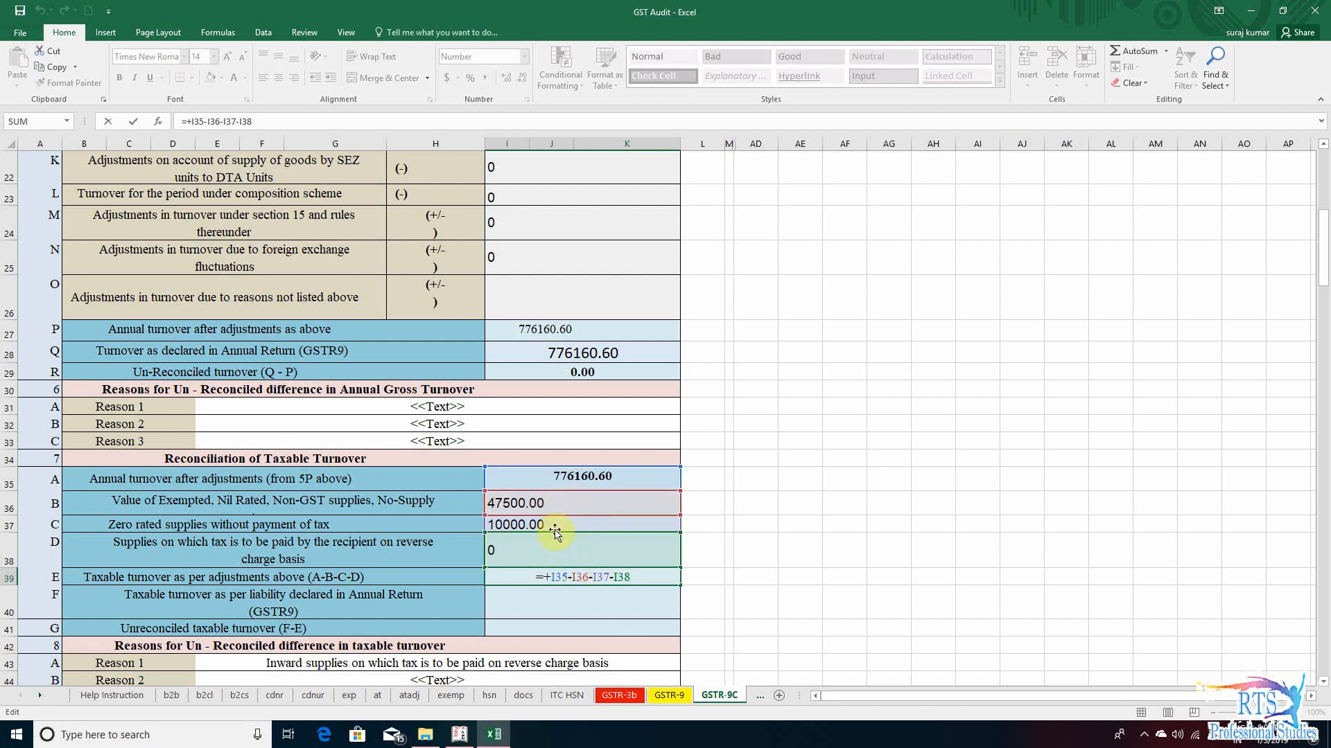
click(766, 543)
click(582, 578)
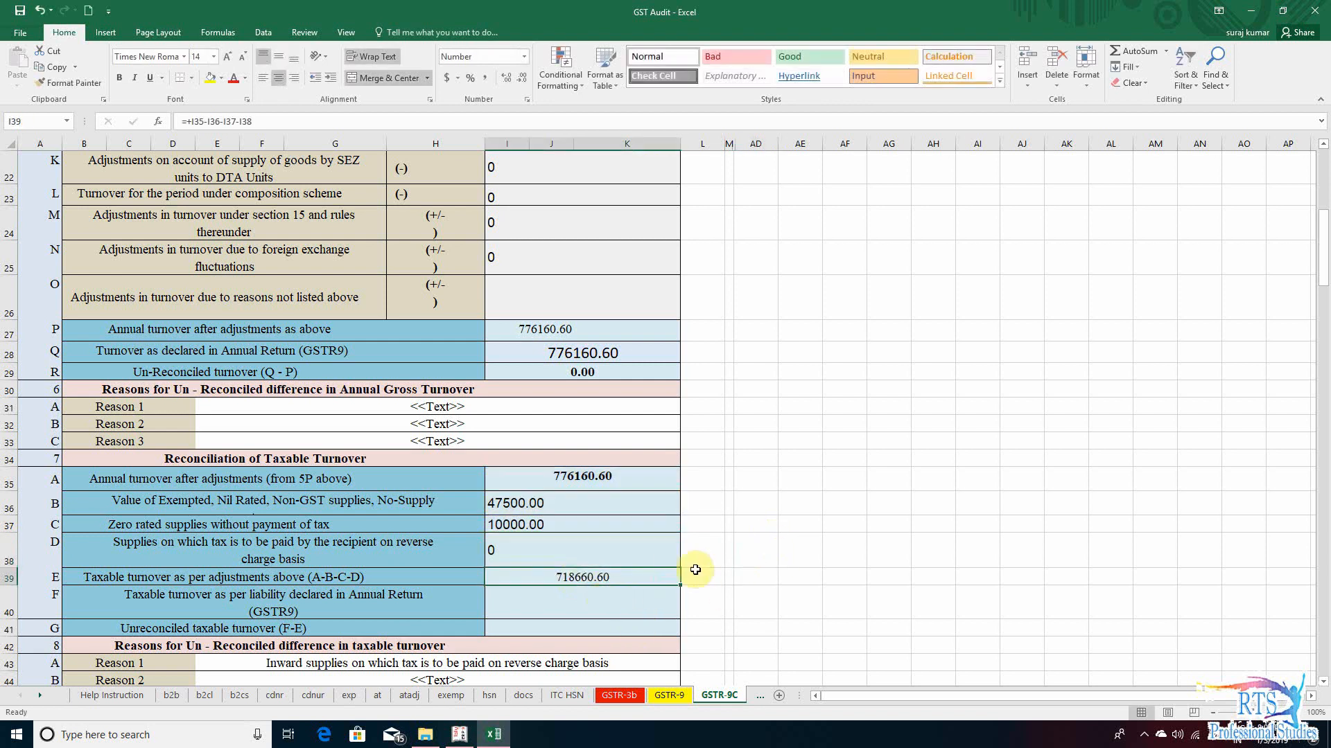
- Check section 4 row N, supplies and advances on which tax is to be paid, on GSTR-9 as the source for section 7 row F
scroll(703, 579, down, 1)
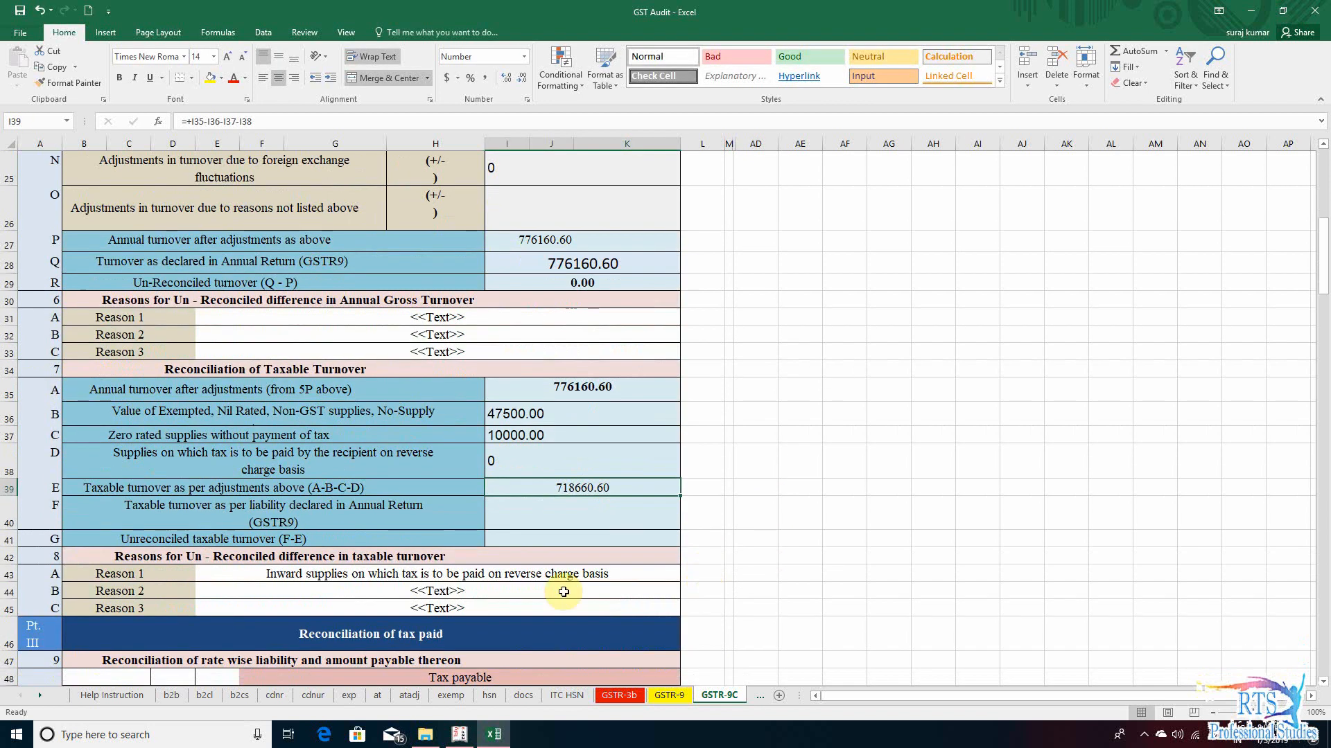
click(163, 519)
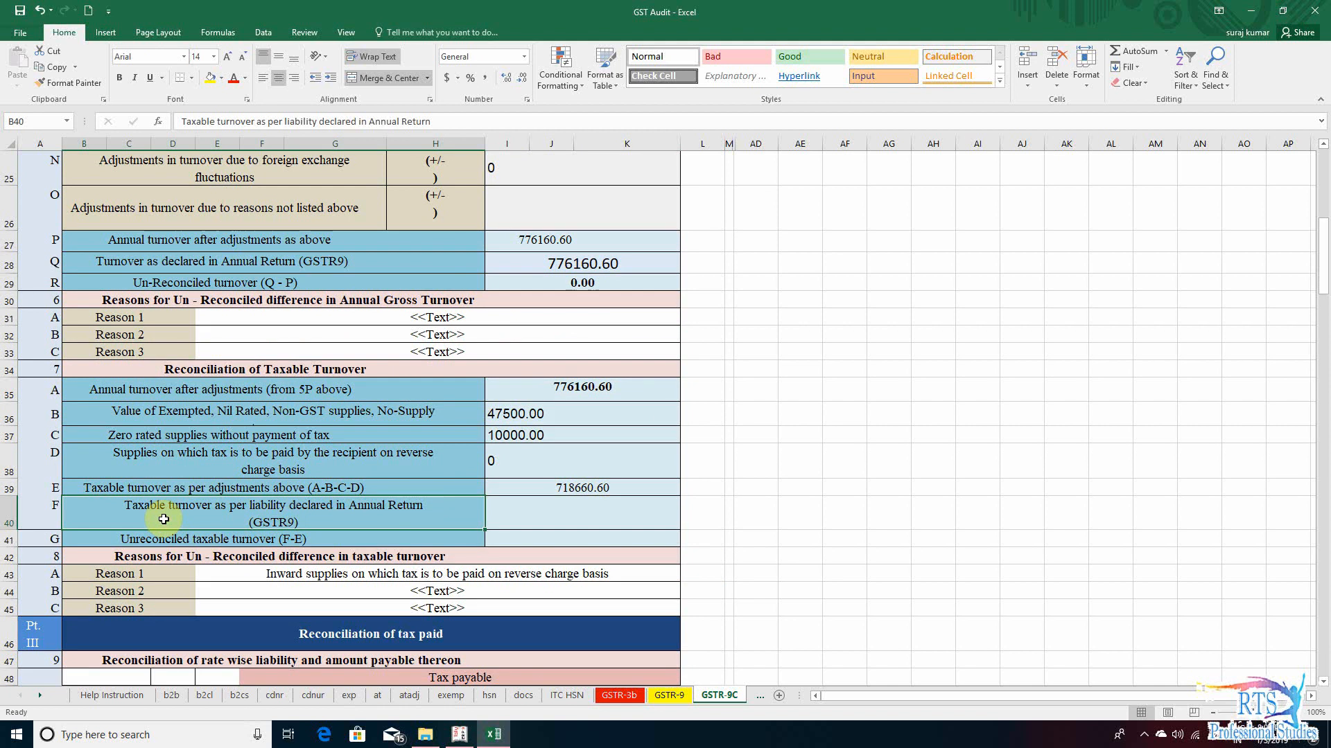
click(576, 510)
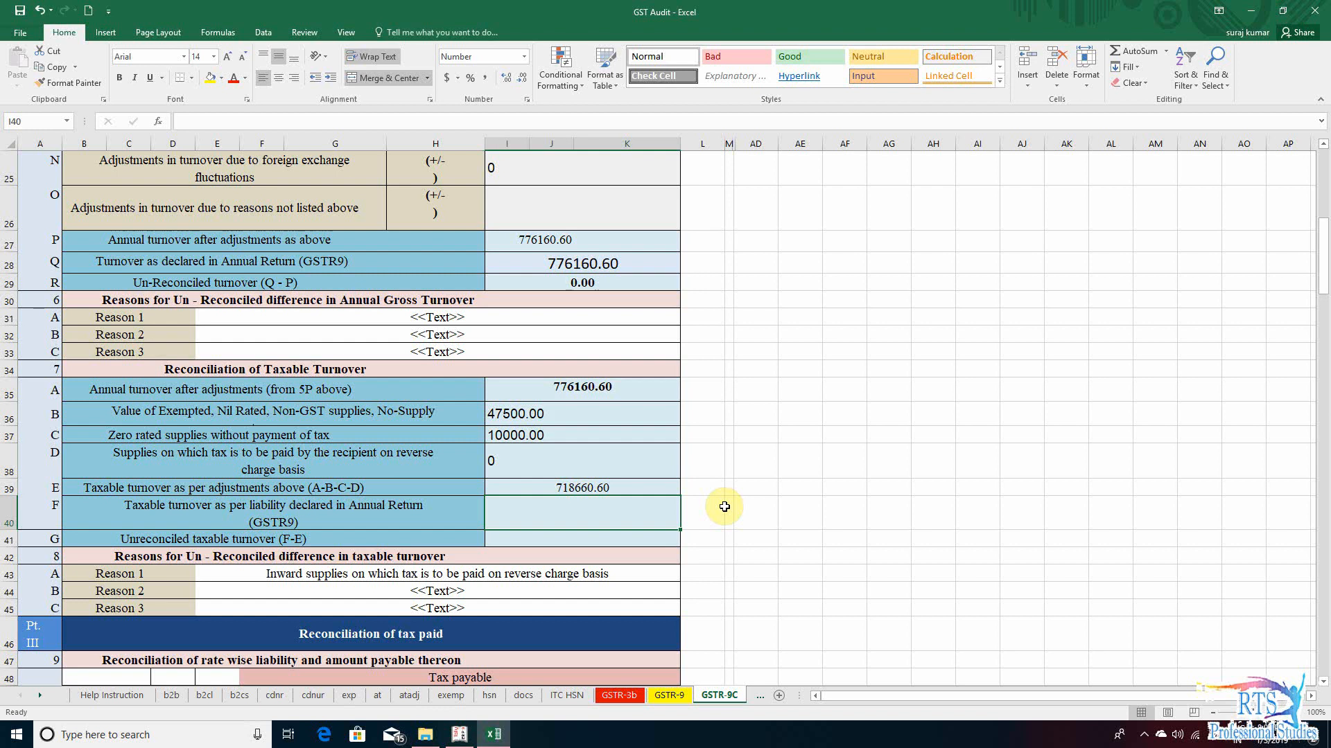
click(669, 695)
scroll(668, 478, up, 1)
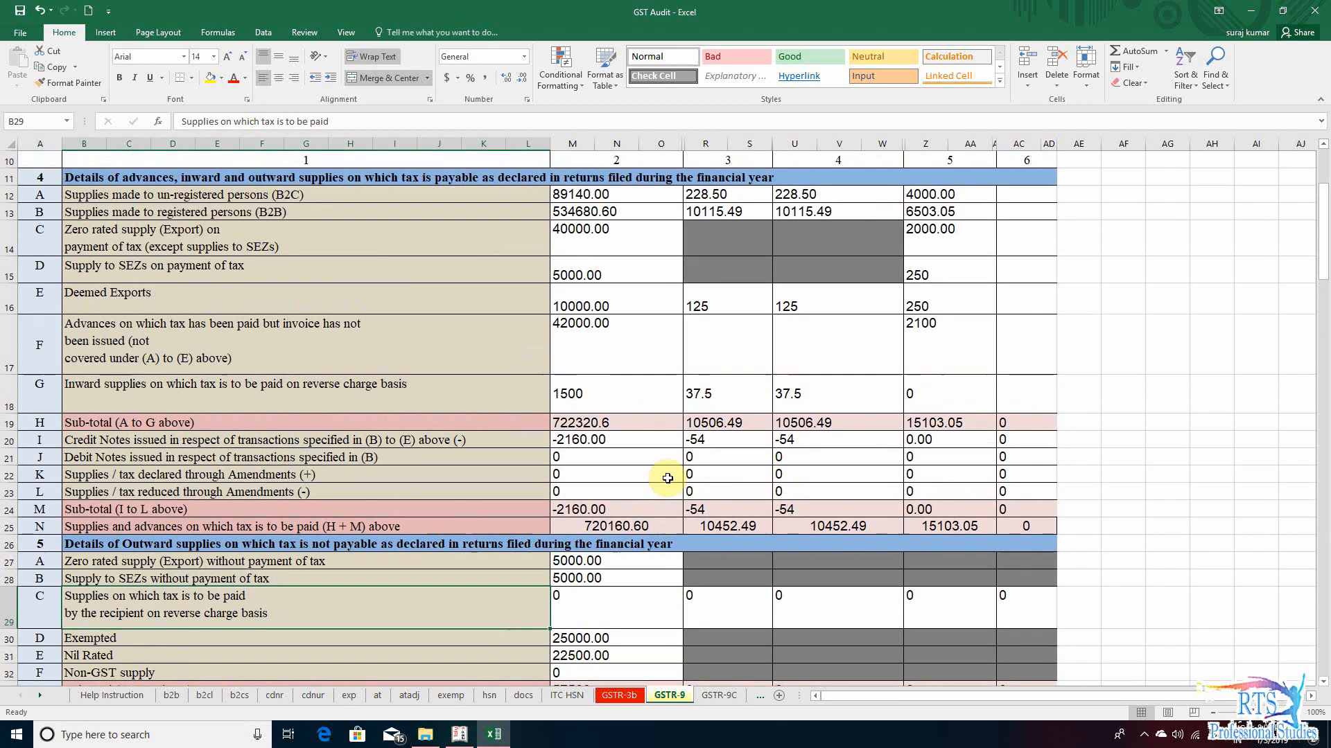
scroll(667, 478, up, 3)
scroll(667, 478, down, 3)
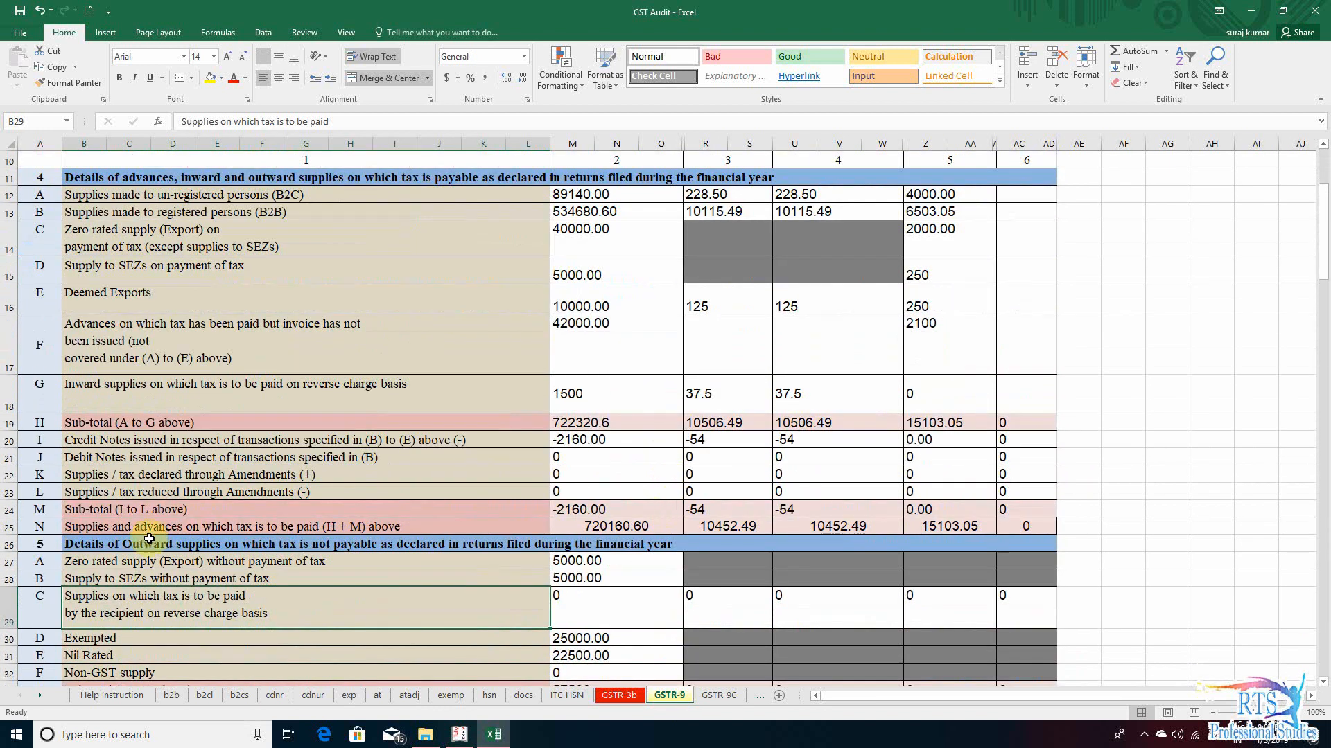
click(135, 528)
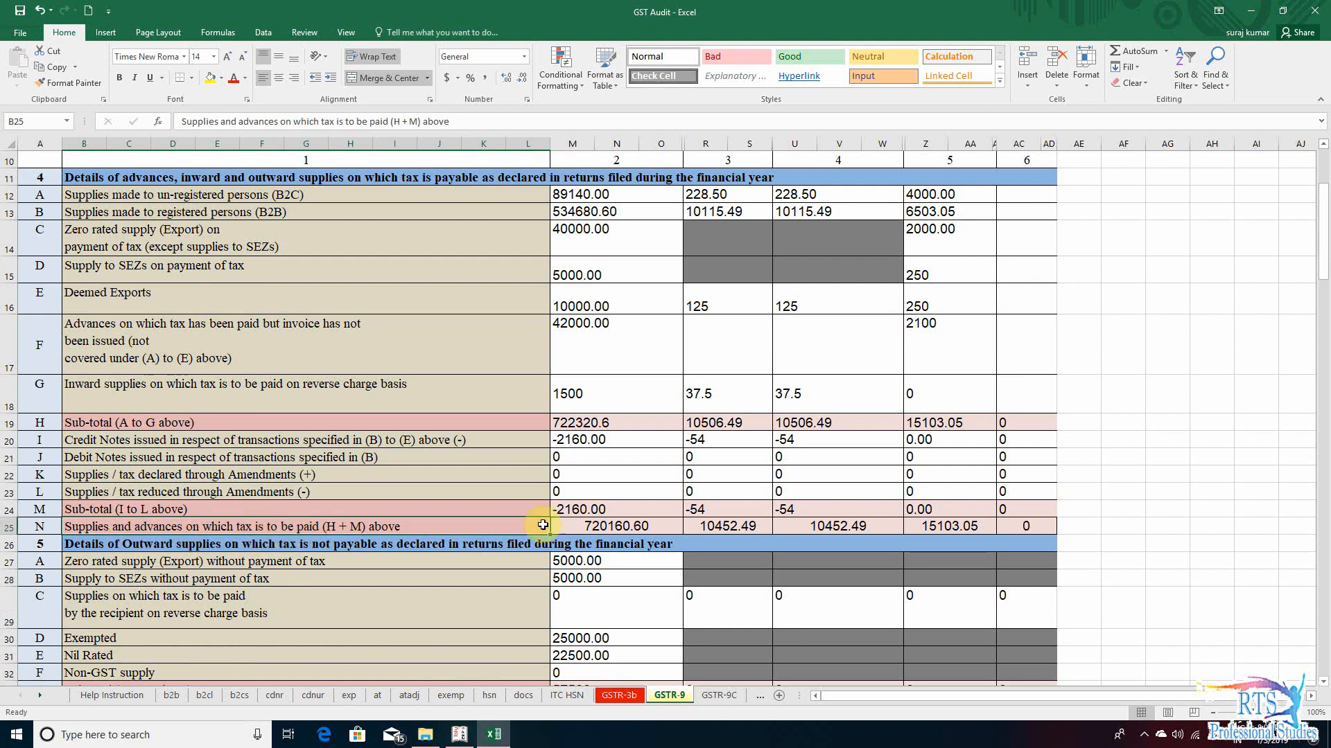
click(615, 528)
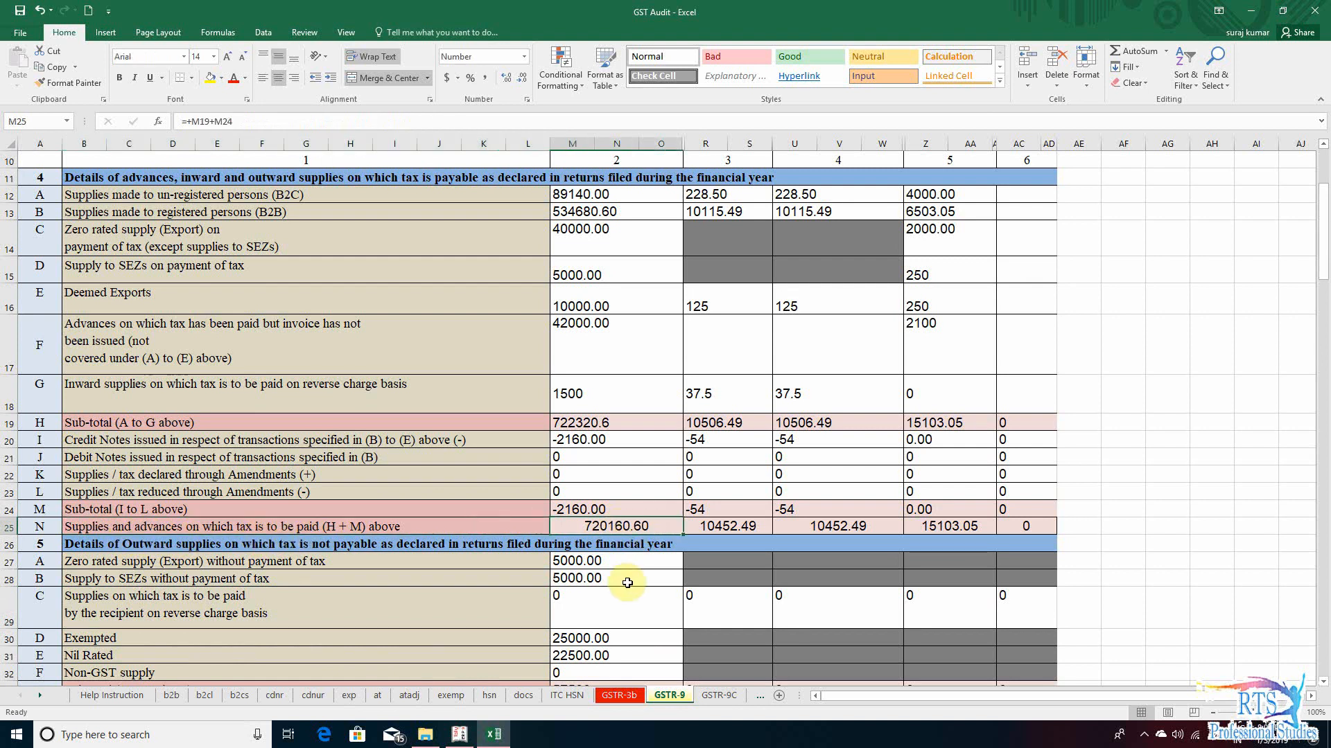
scroll(627, 583, down, 3)
click(581, 549)
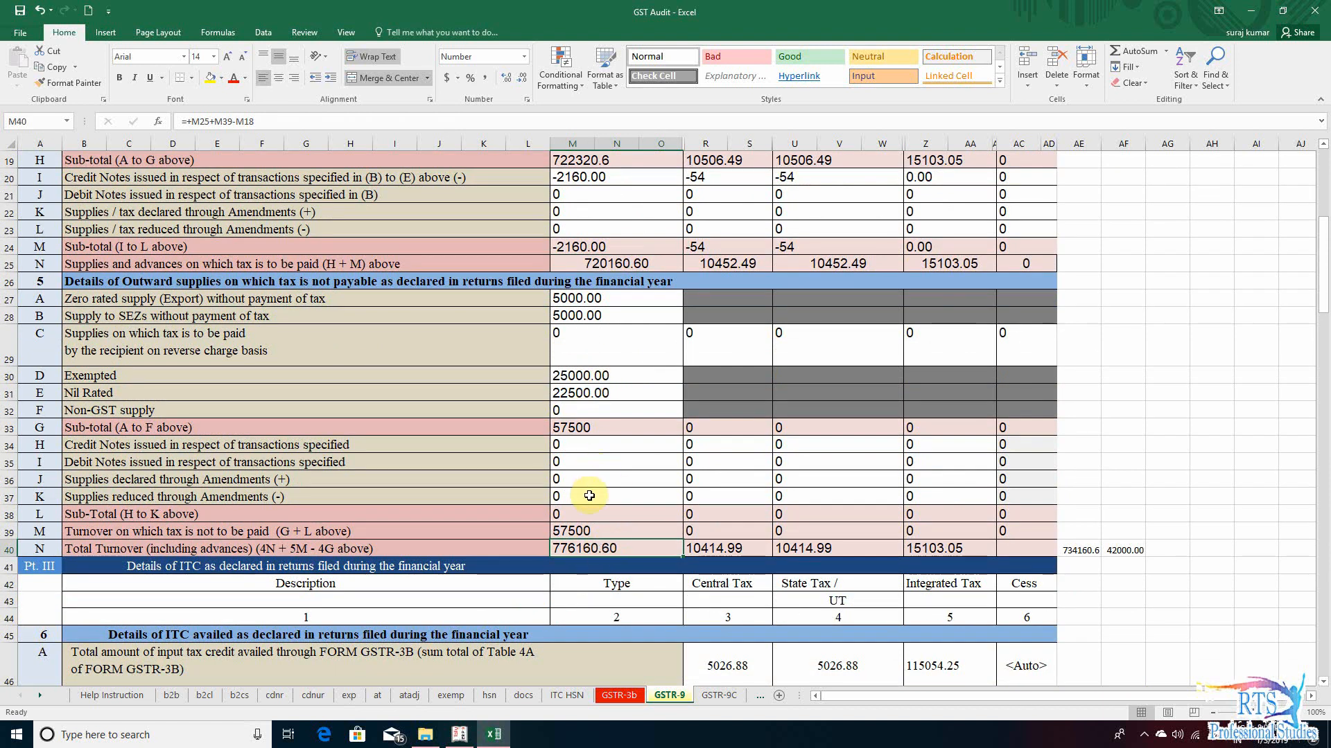
scroll(589, 496, up, 2)
click(662, 476)
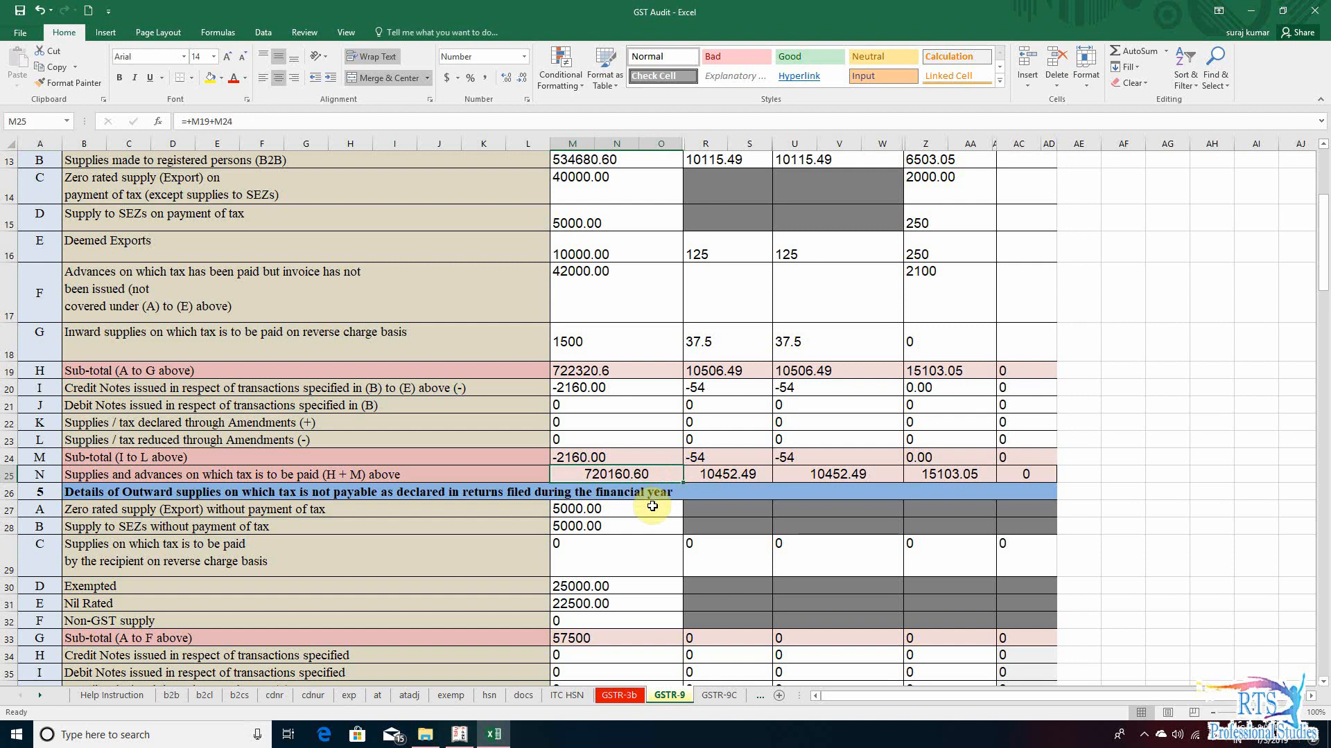
- Fill section 7 row F of GSTR-9C, taxable turnover as per liability declared in the annual return, with the formula +'GSTR-9'!M25:Q25
click(718, 695)
text(+)
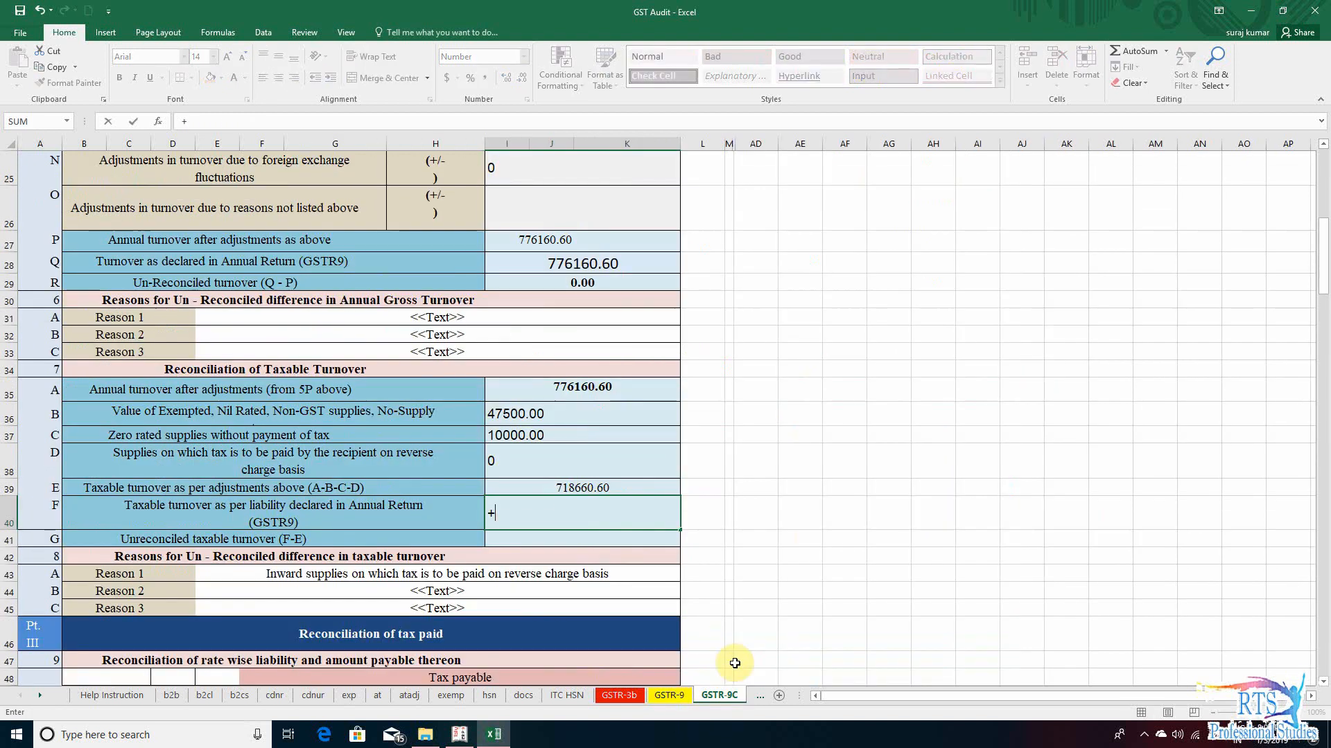
click(665, 695)
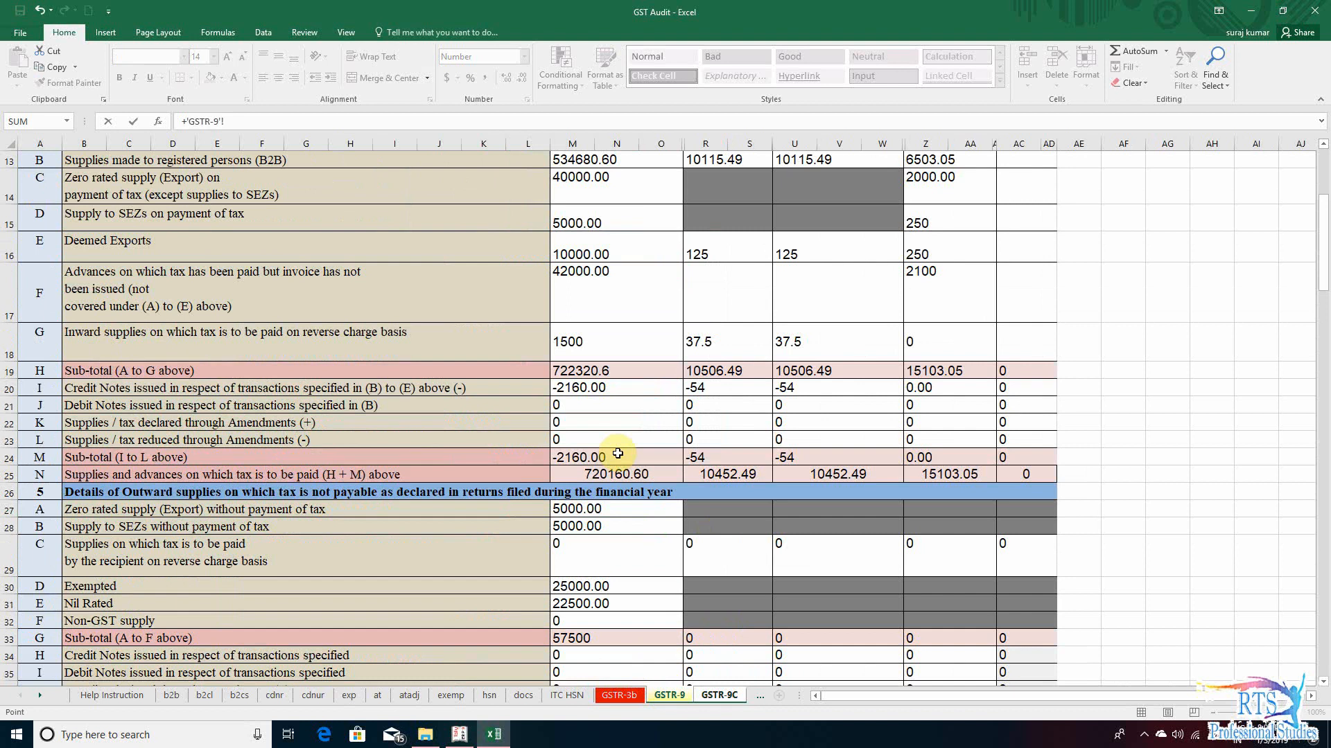
click(594, 369)
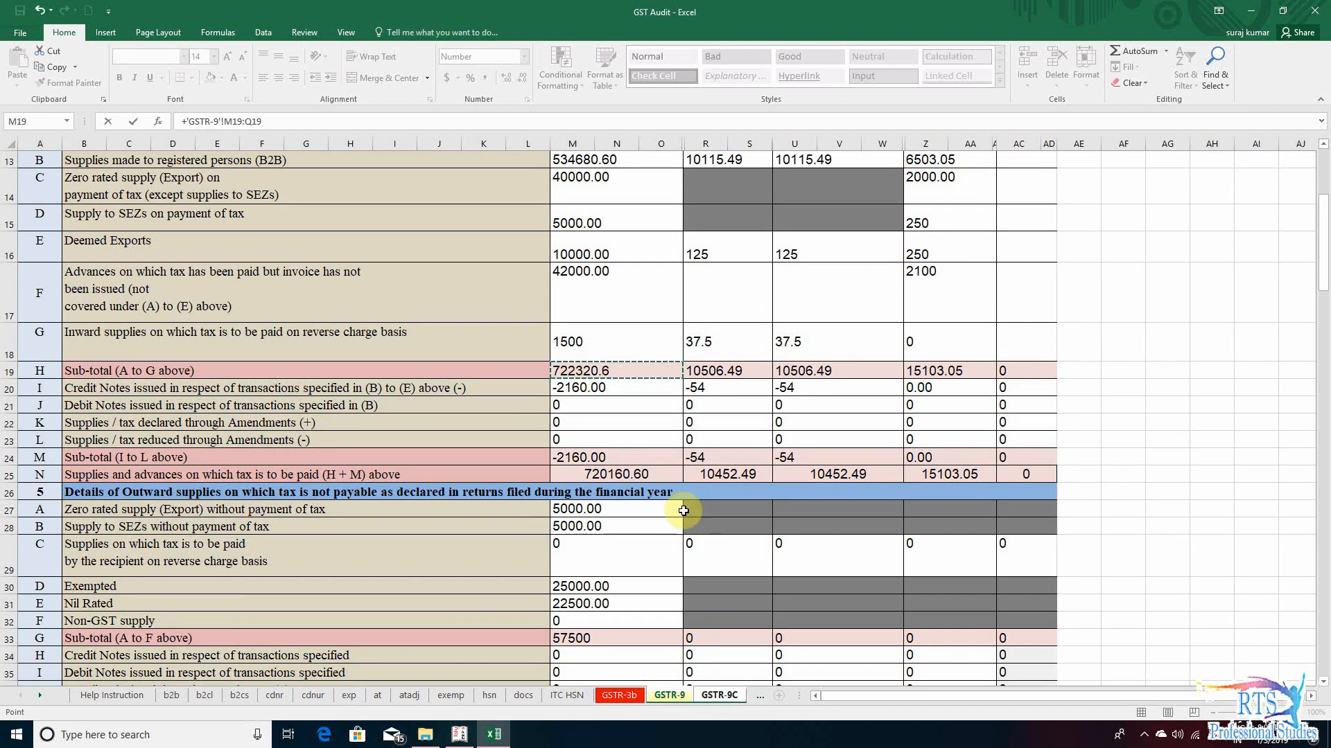
click(651, 474)
key(Return)
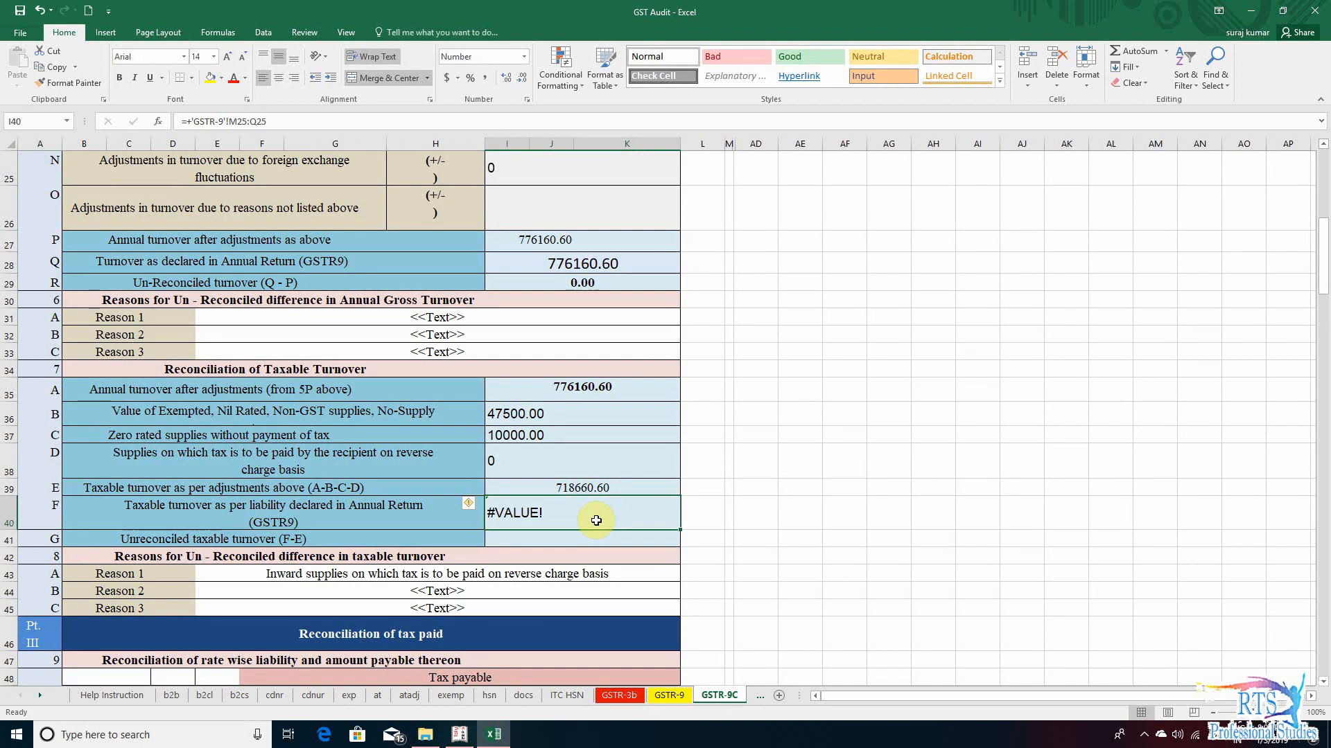
- Replace the formula in section 7 row F of GSTR-9C with the value 720160.60 and check it against section 4 row N on GSTR-9
click(667, 696)
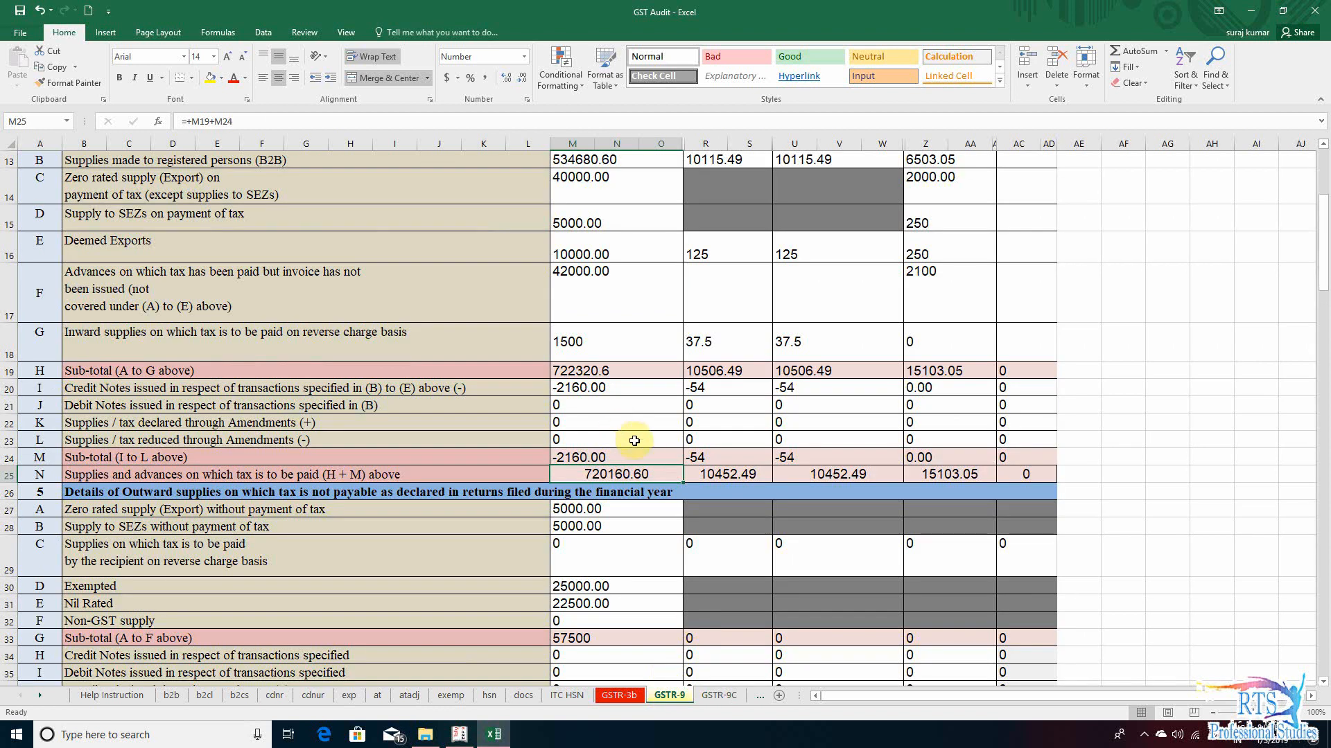
click(718, 696)
text(720)
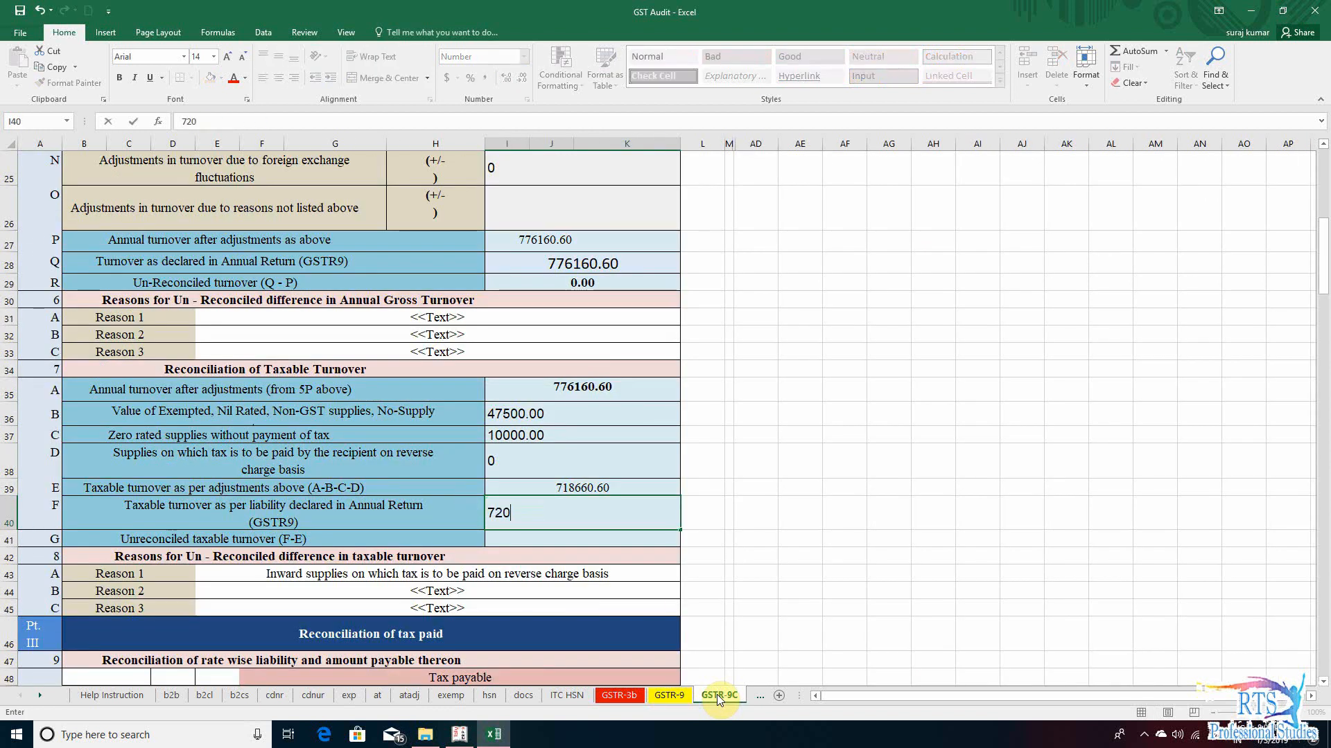
text(160.60)
key(Return)
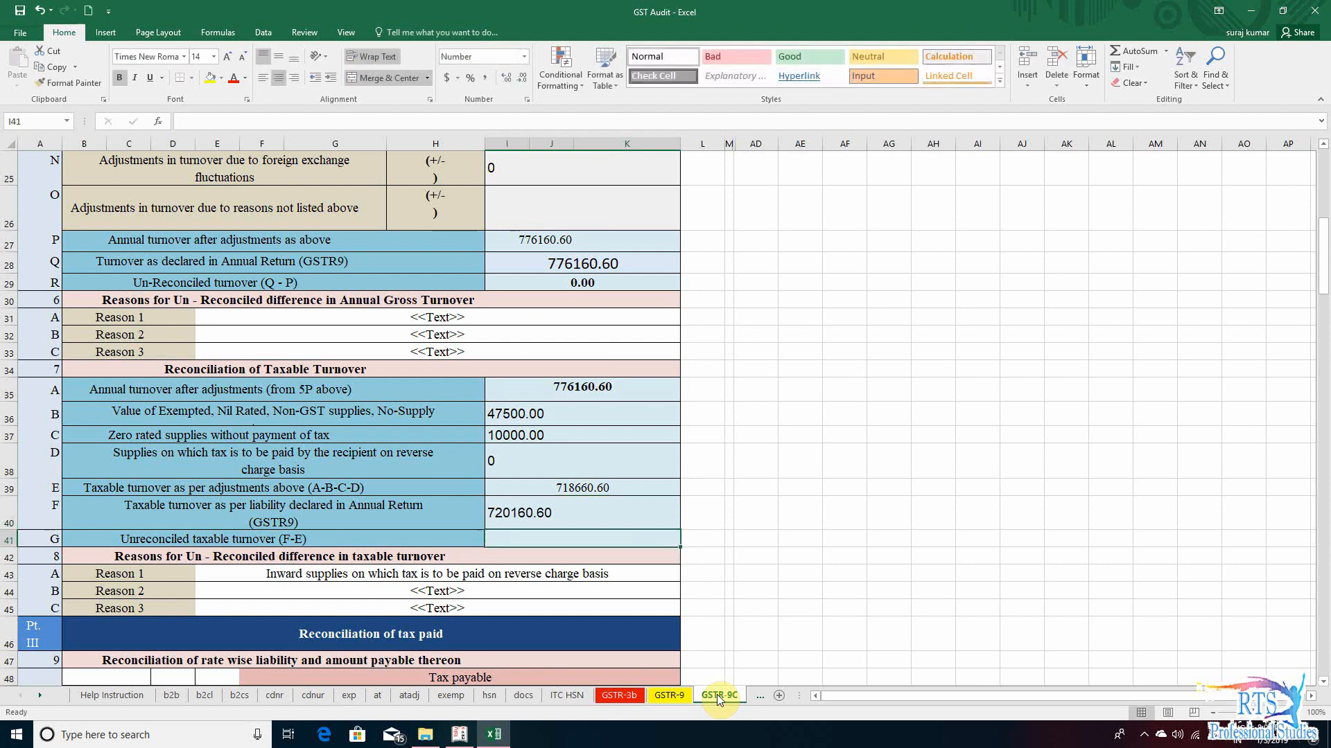
click(683, 696)
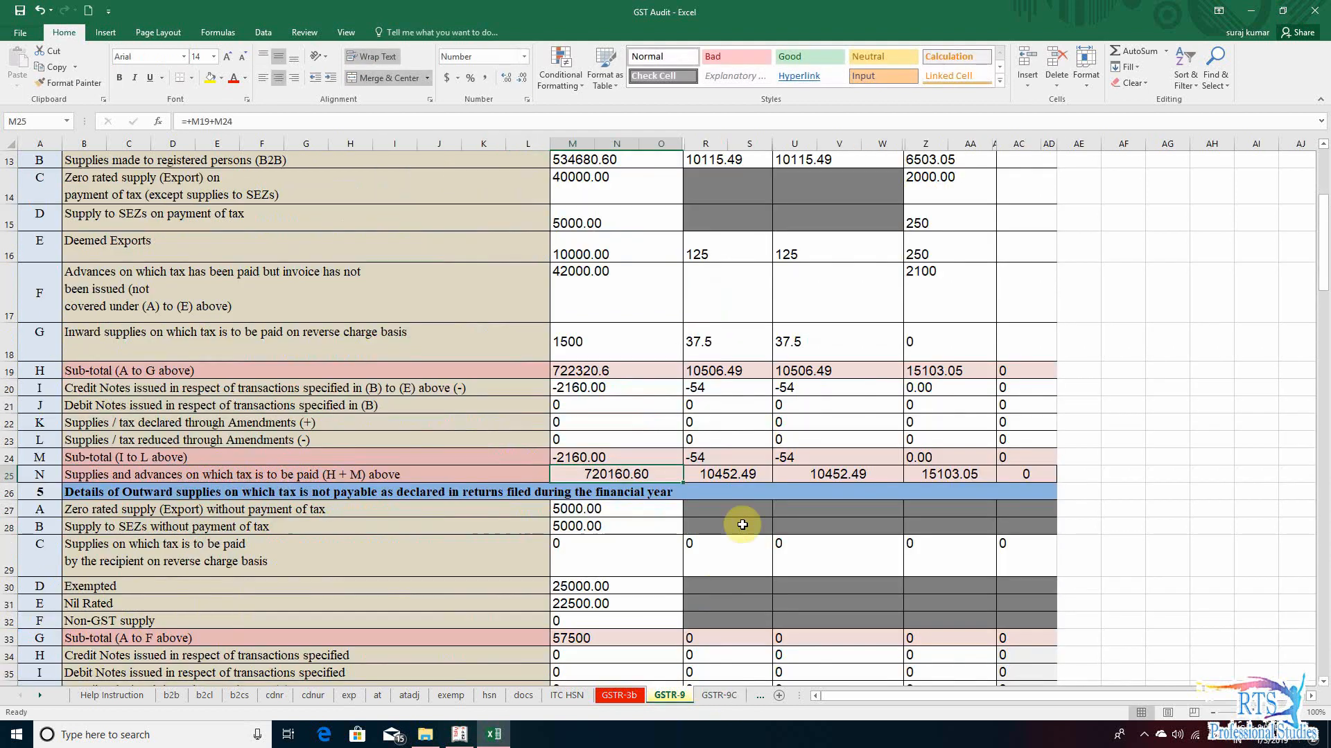
click(720, 696)
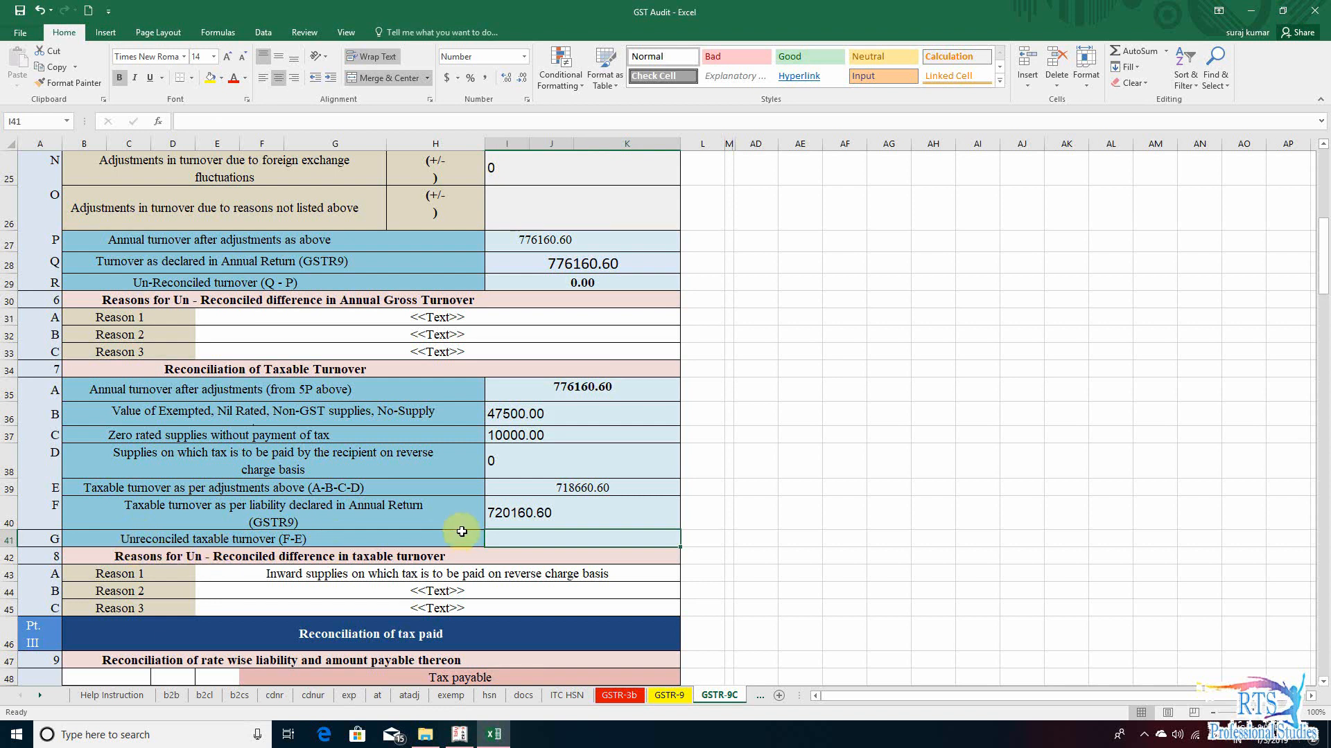
- Fill section 7 row G, unreconciled taxable turnover, with the formula +I40-I39 to subtract row E from row F
text(+)
key(Up)
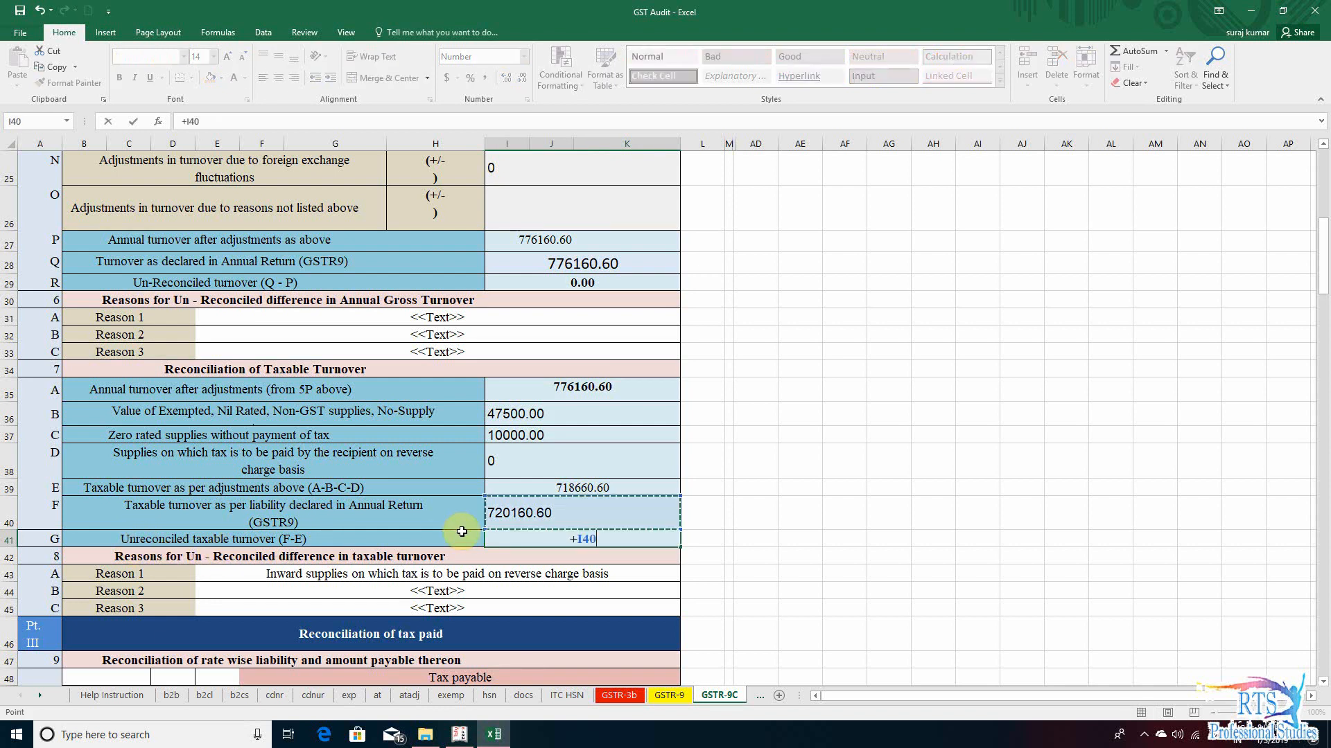
text(-)
key(Up)
key(Up)
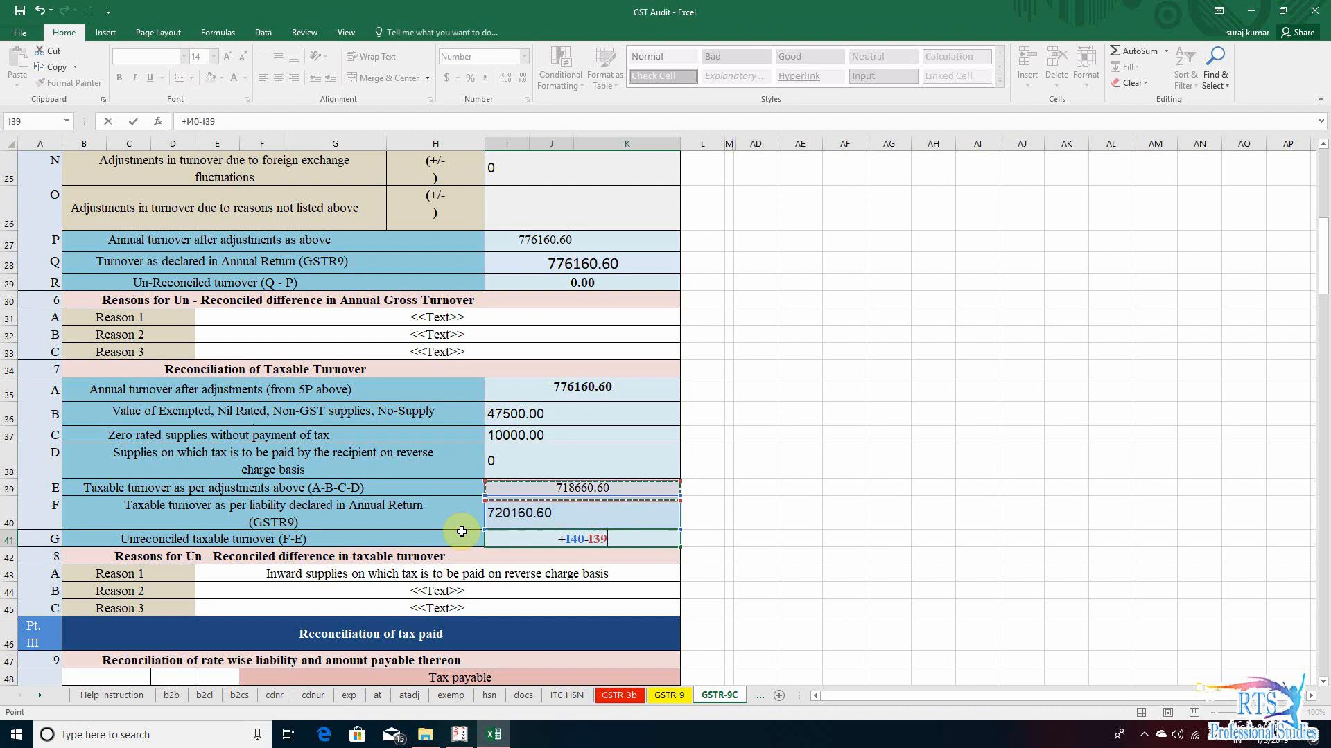
key(Return)
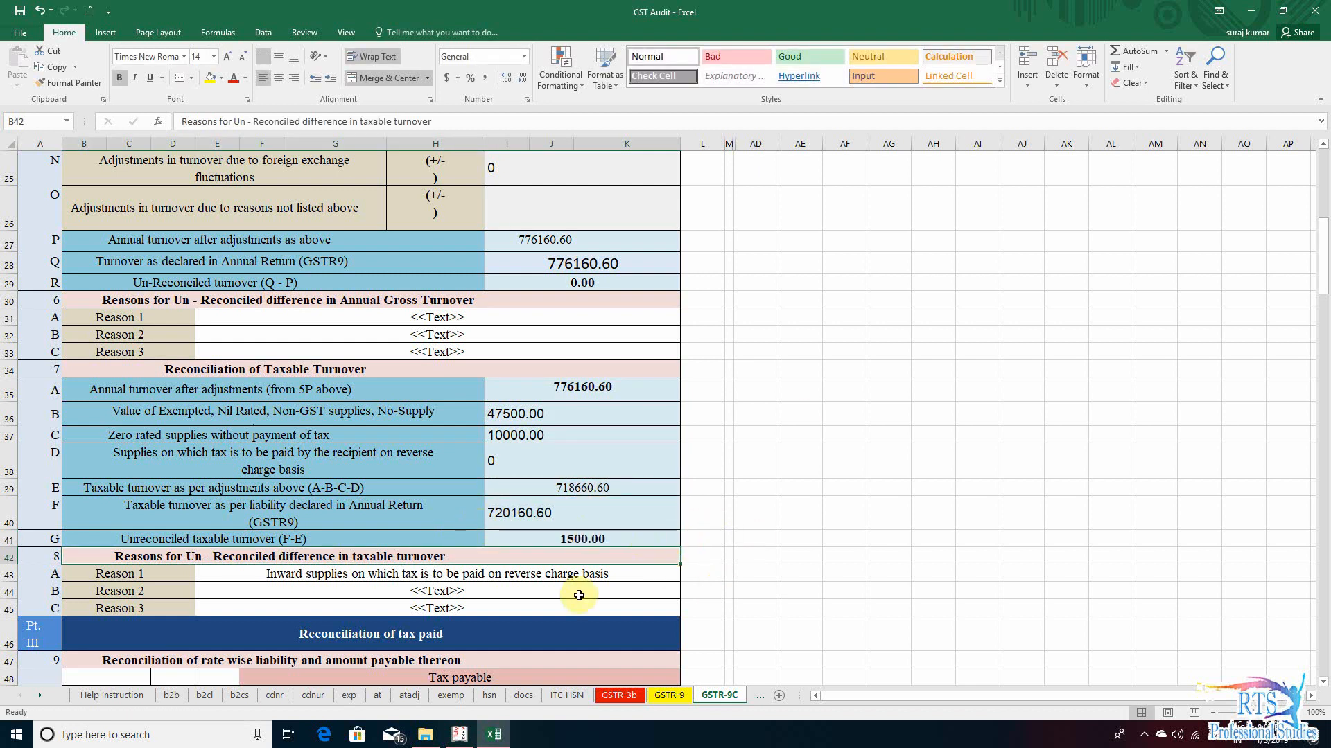
- Examine the taxable value, central tax and state tax of section 4 row G, inward supplies on reverse charge, on the GSTR-9 sheet
click(669, 696)
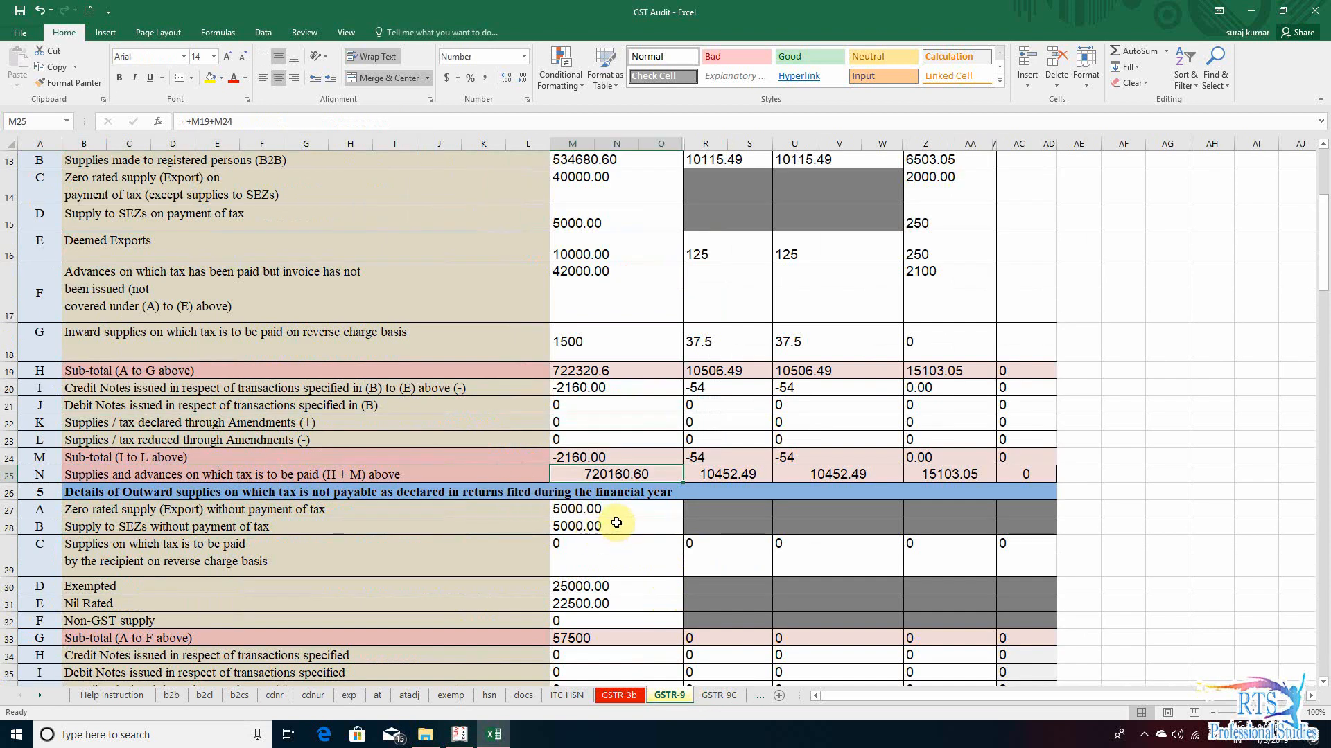
scroll(616, 523, up, 3)
scroll(579, 485, down, 1)
click(574, 452)
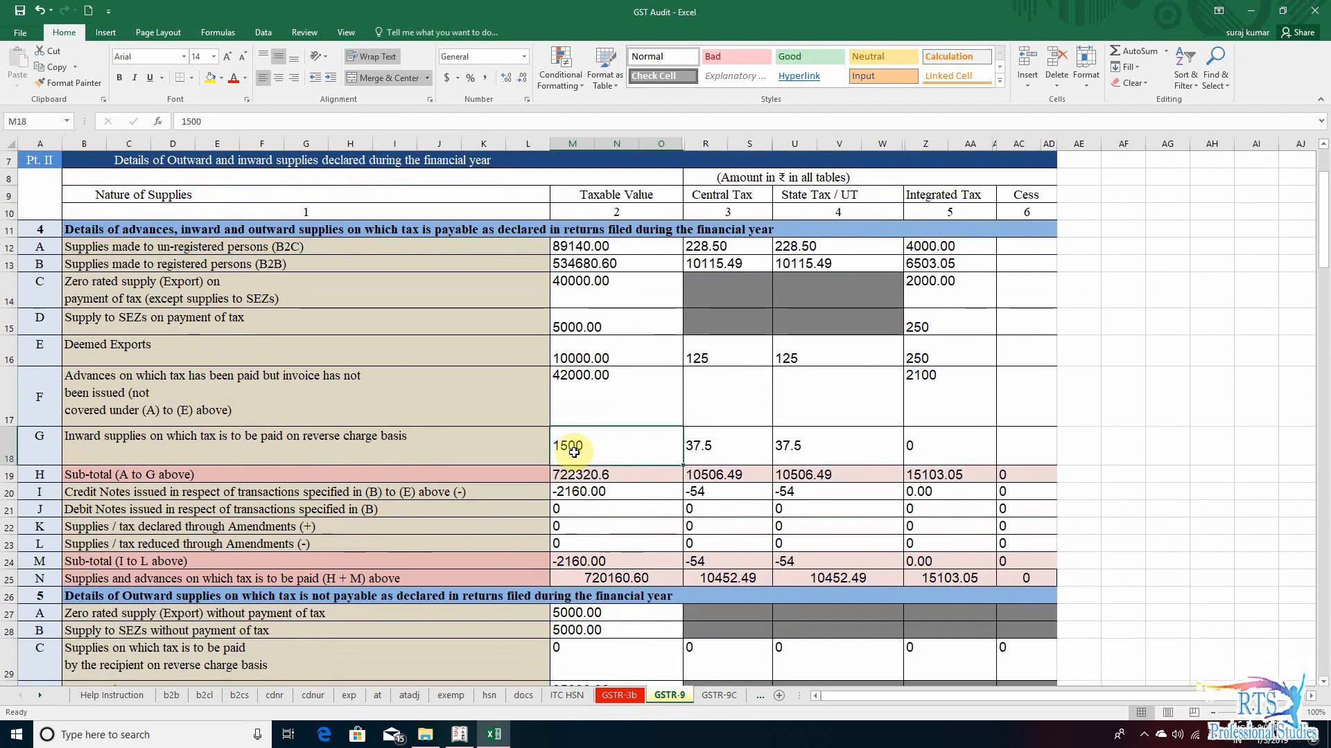
click(363, 439)
click(624, 438)
click(709, 451)
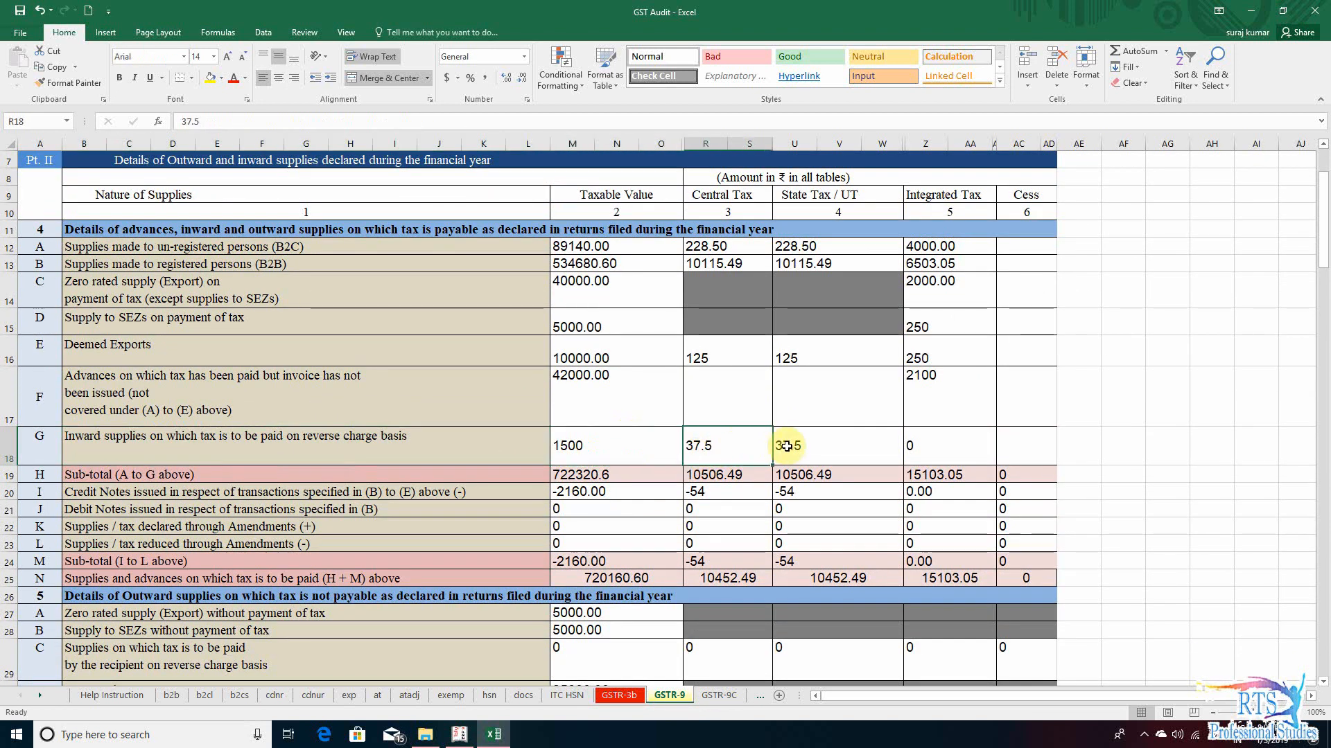
click(790, 445)
click(607, 448)
click(719, 438)
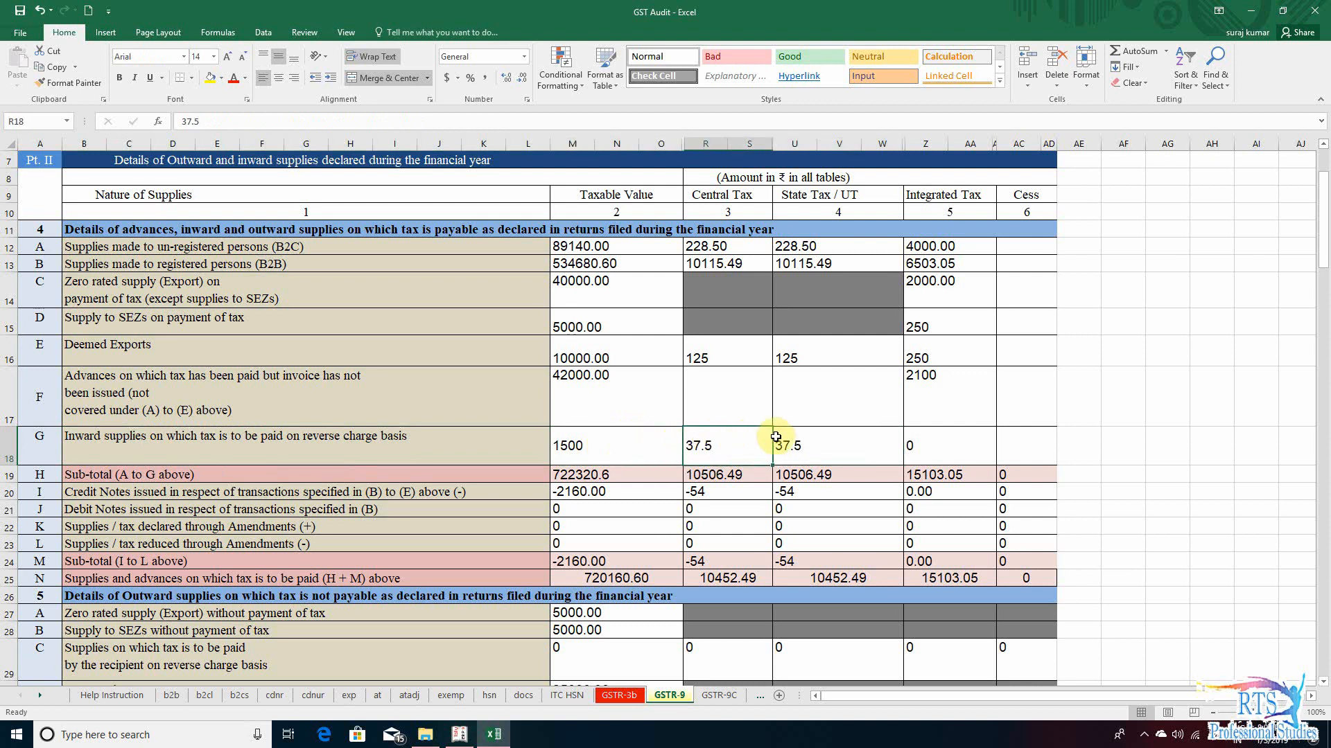
click(796, 440)
click(605, 441)
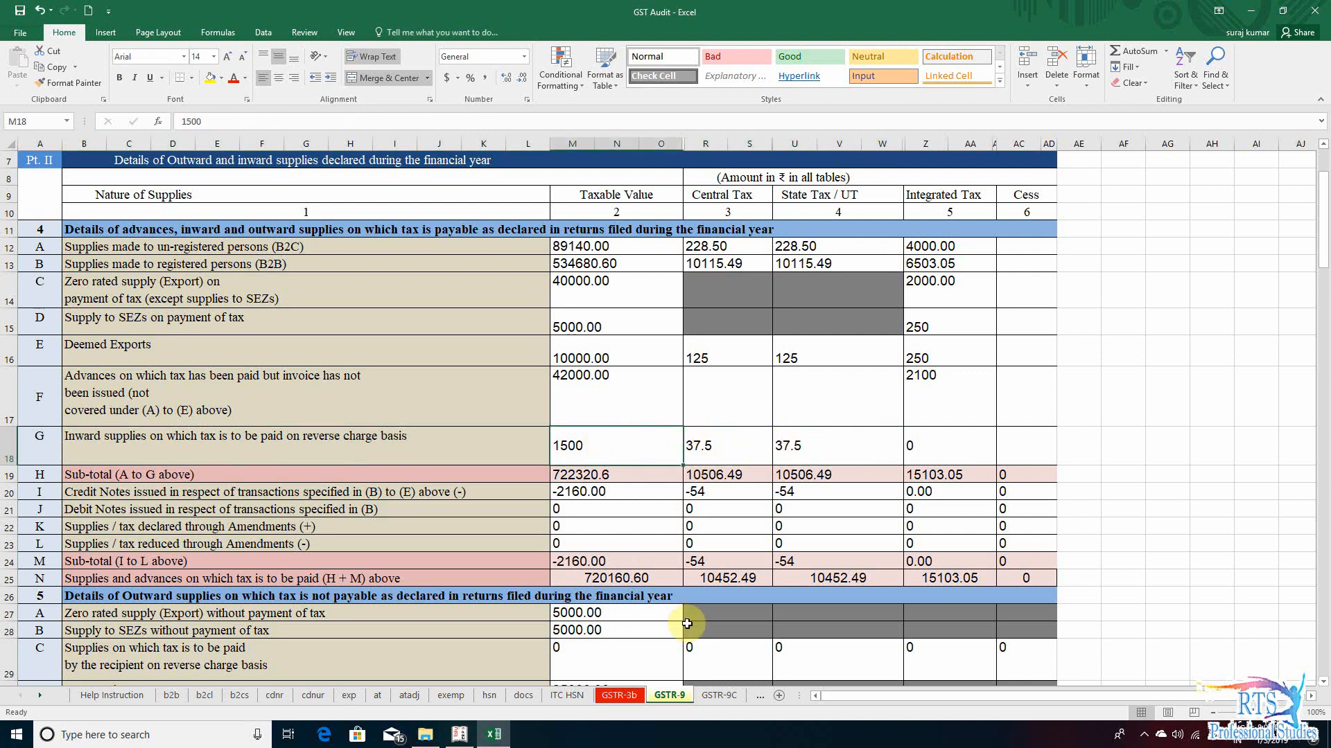
- Compare section 7 row G of GSTR-9C, unreconciled taxable turnover, with the explanation given as Reason 1 in section 8
click(718, 695)
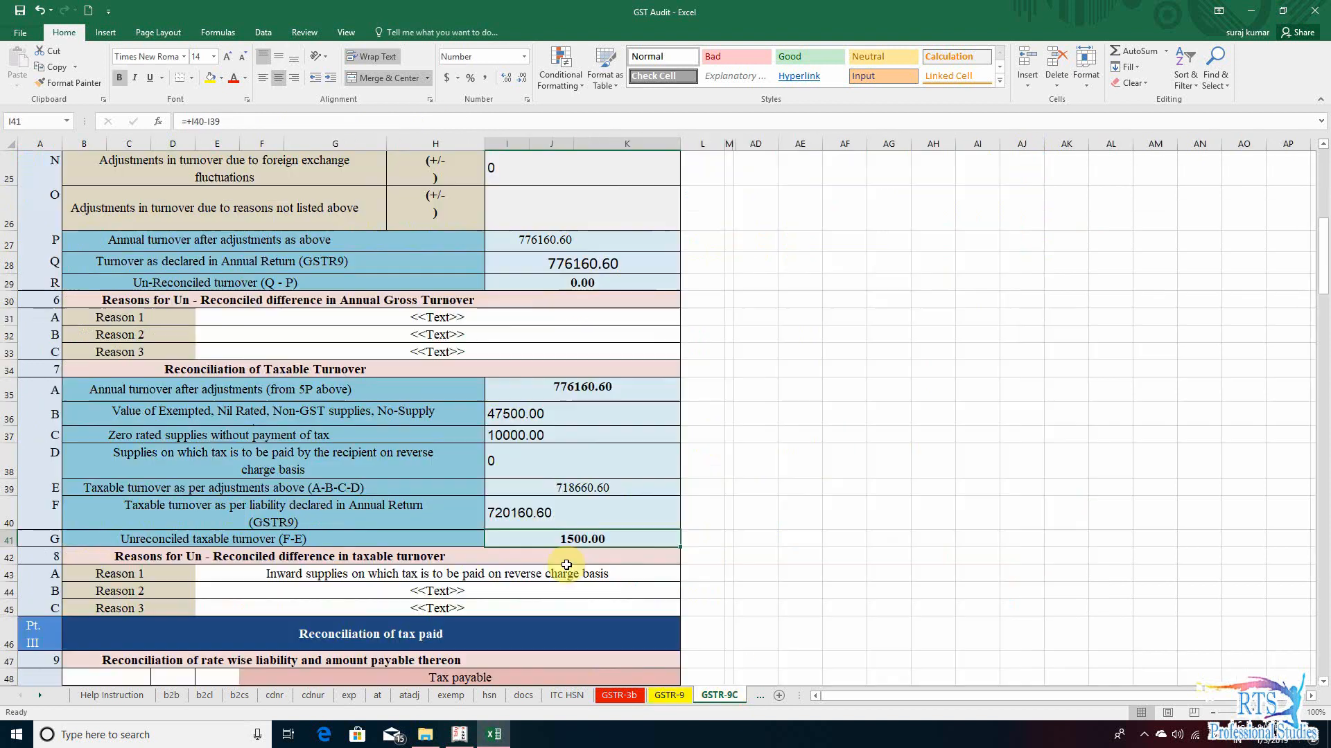
click(605, 541)
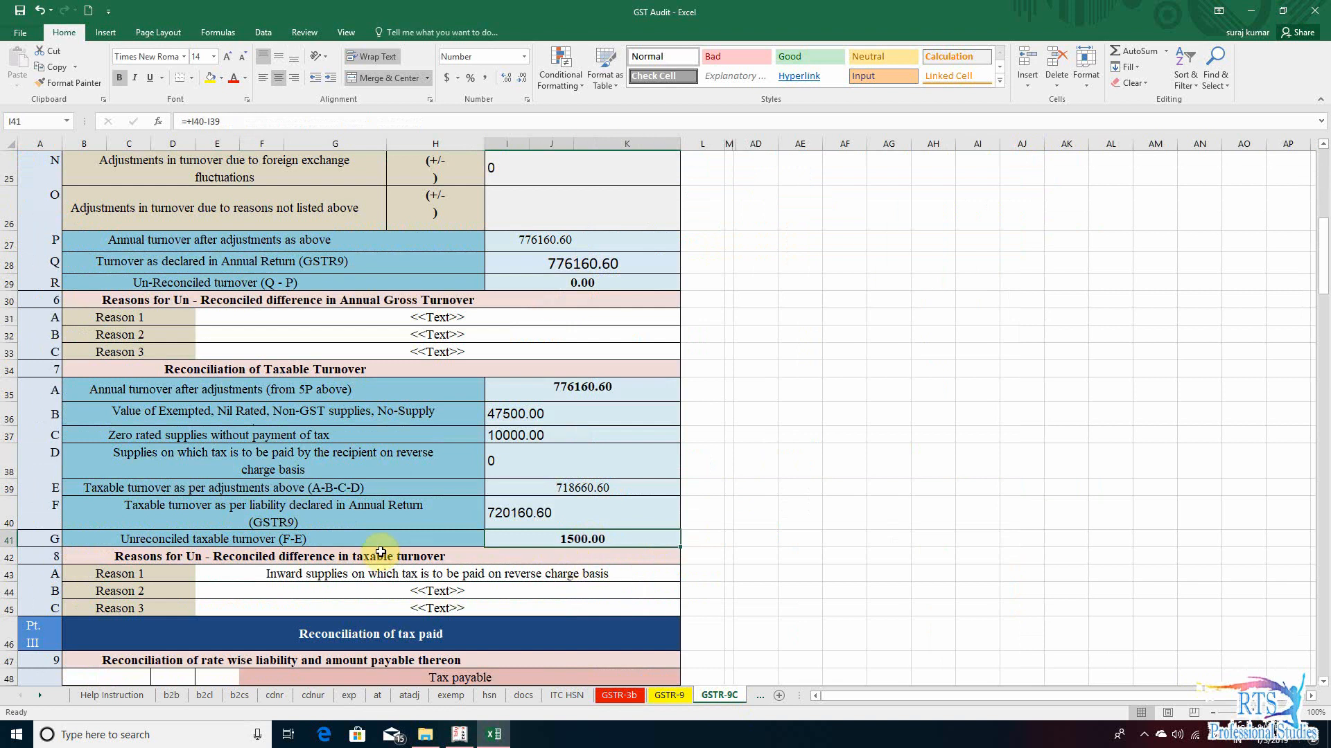
click(588, 576)
scroll(658, 562, down, 2)
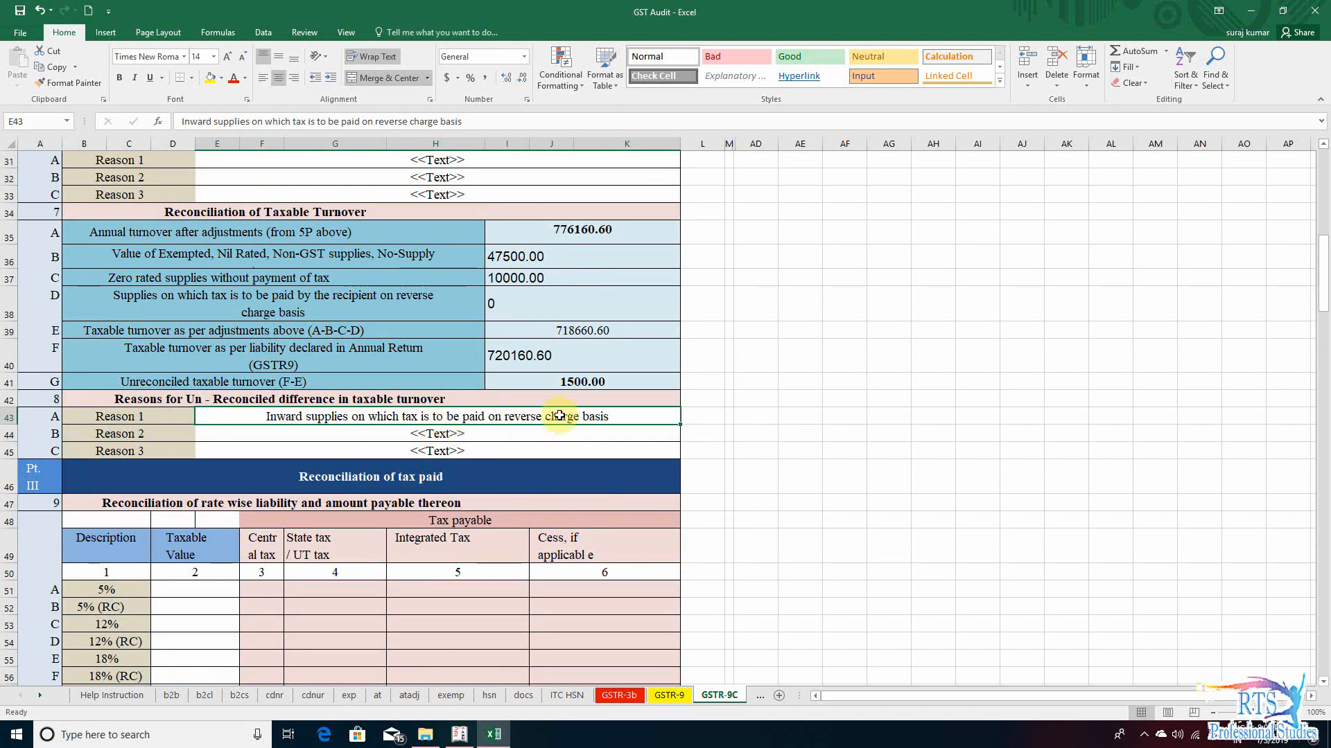
scroll(574, 386, up, 10)
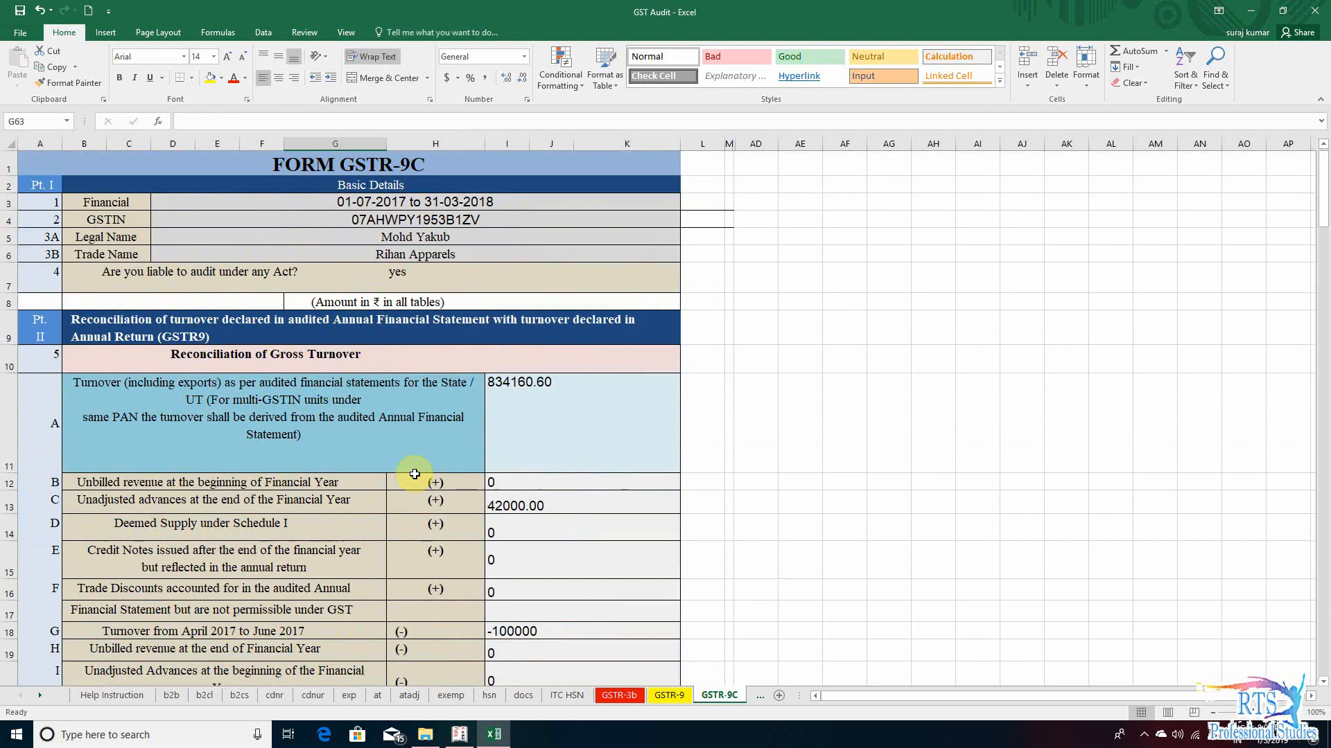
scroll(430, 484, down, 7)
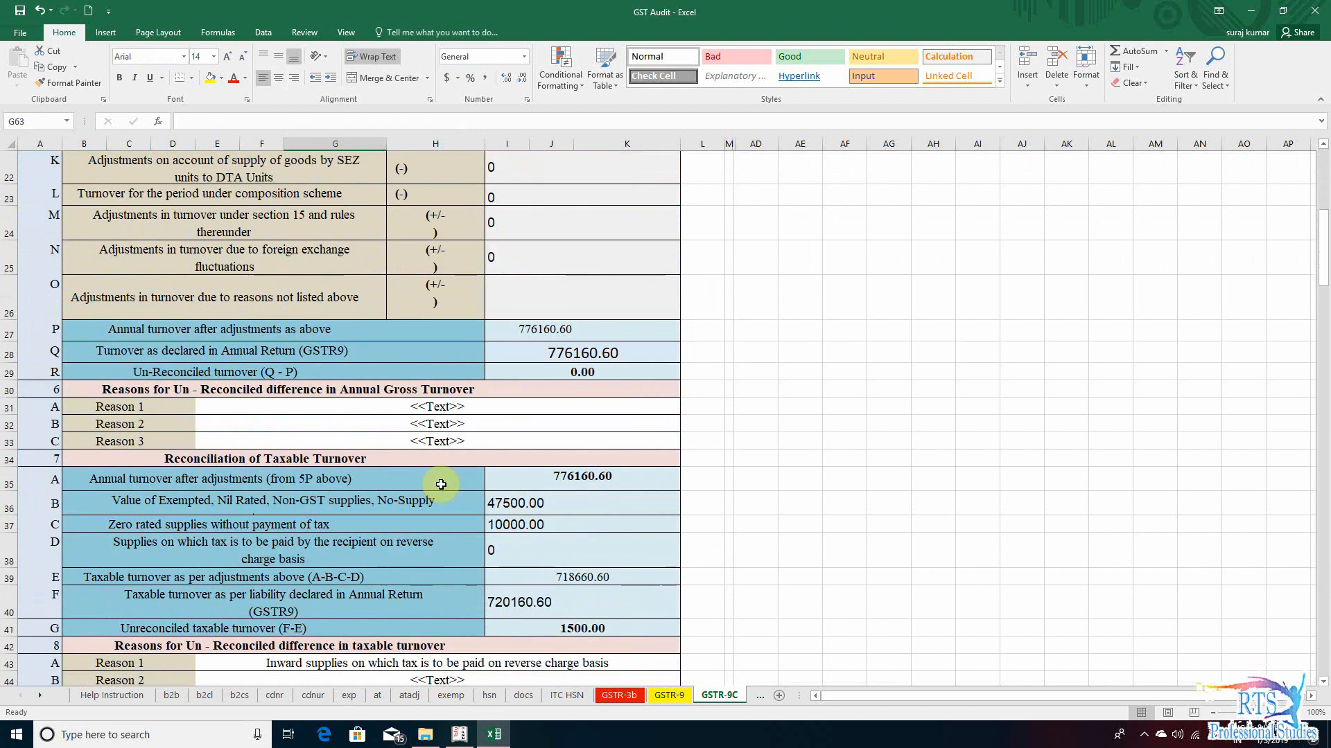
scroll(373, 526, down, 3)
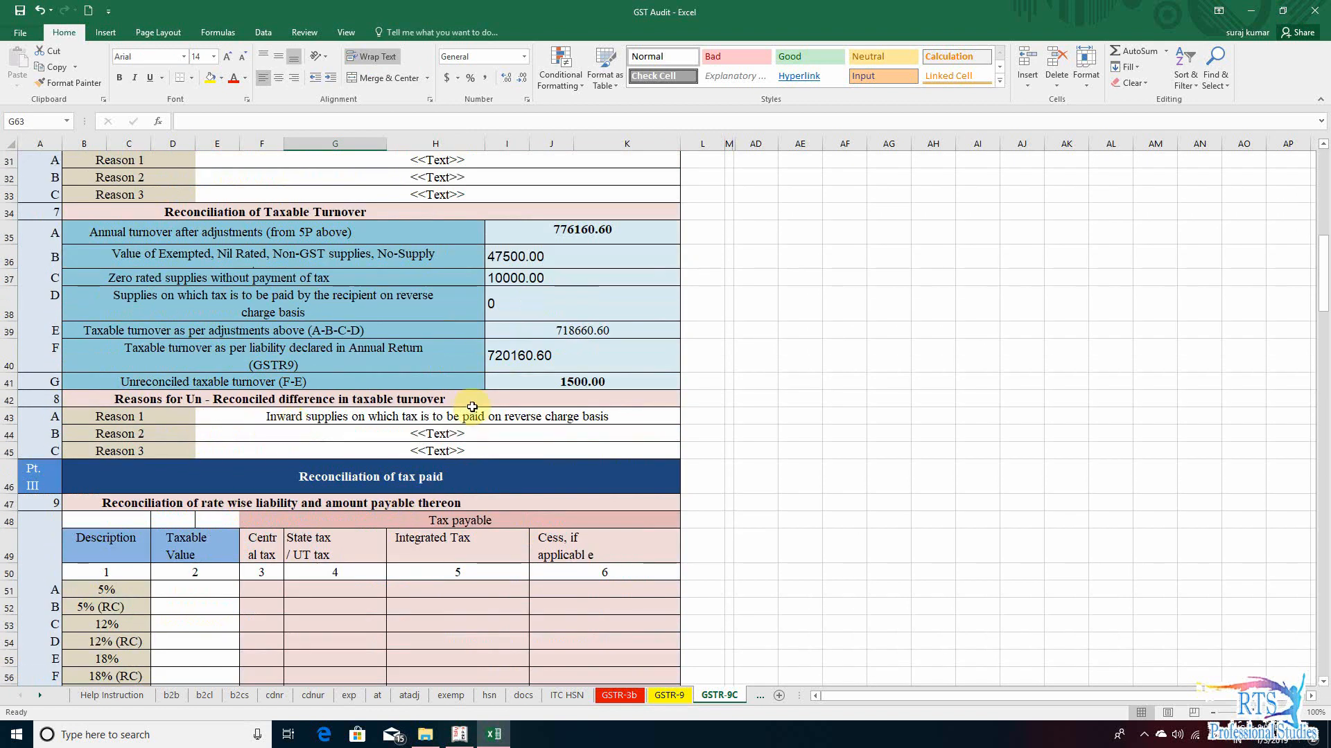
click(246, 382)
click(589, 382)
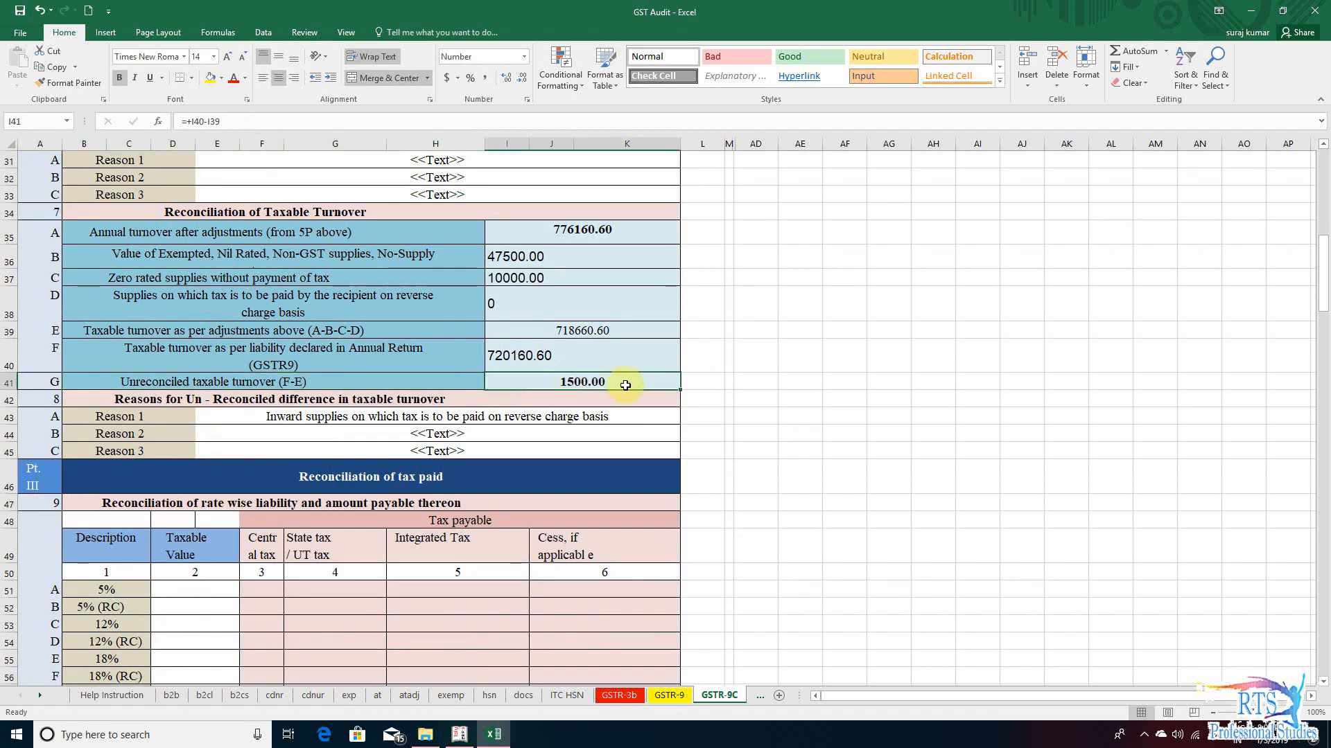
click(719, 394)
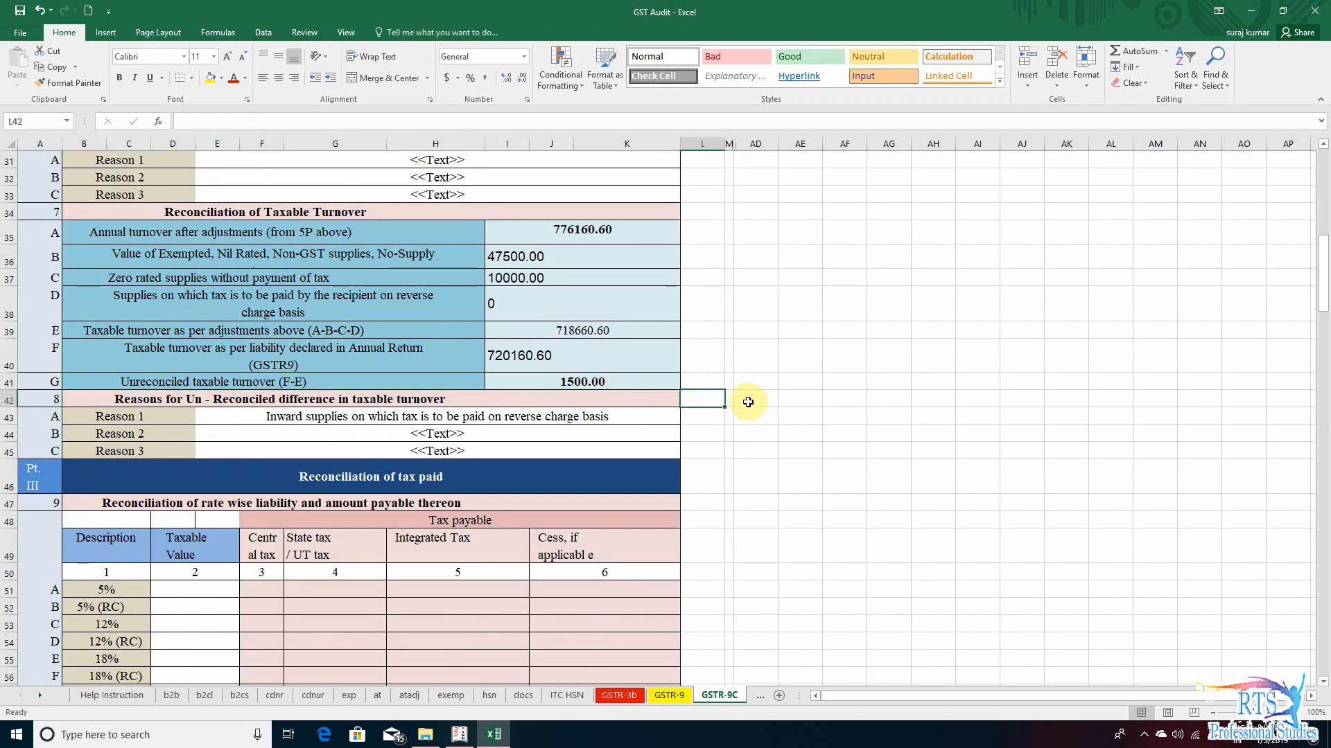
click(589, 384)
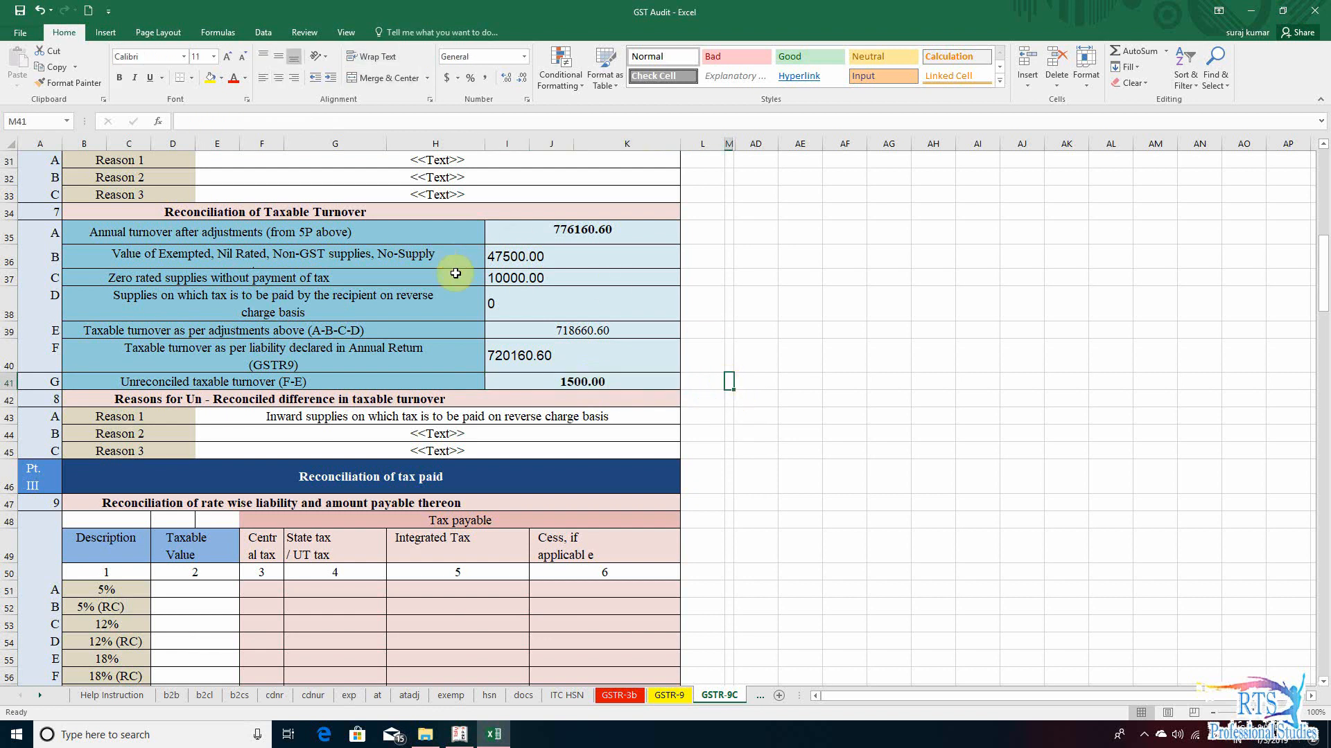
click(609, 381)
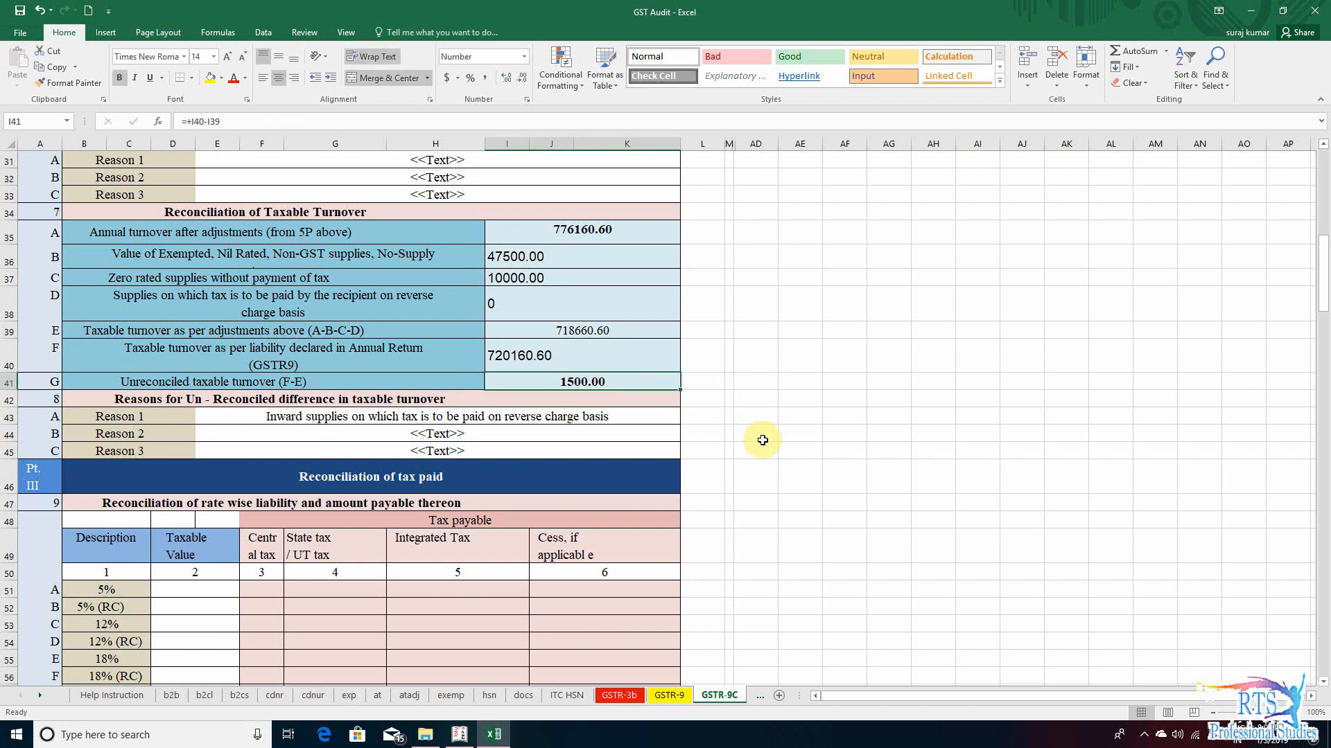
click(297, 418)
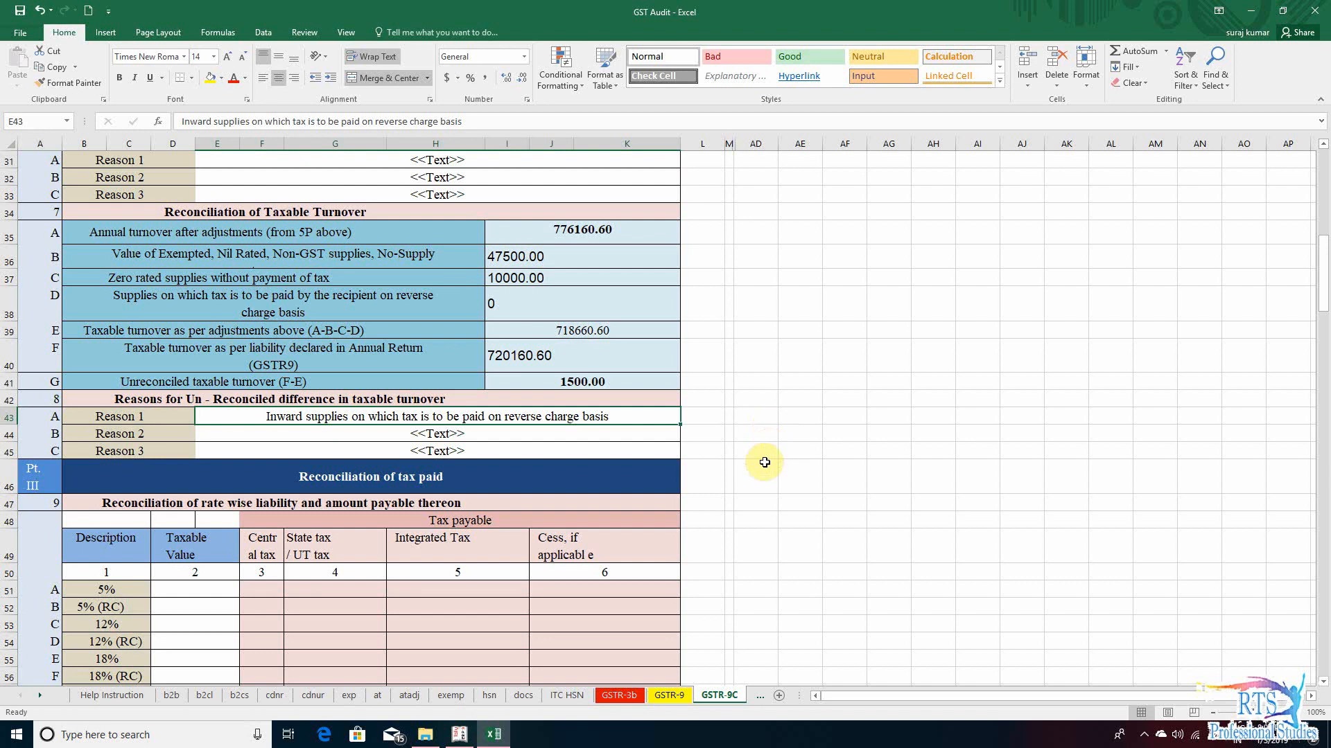
click(803, 435)
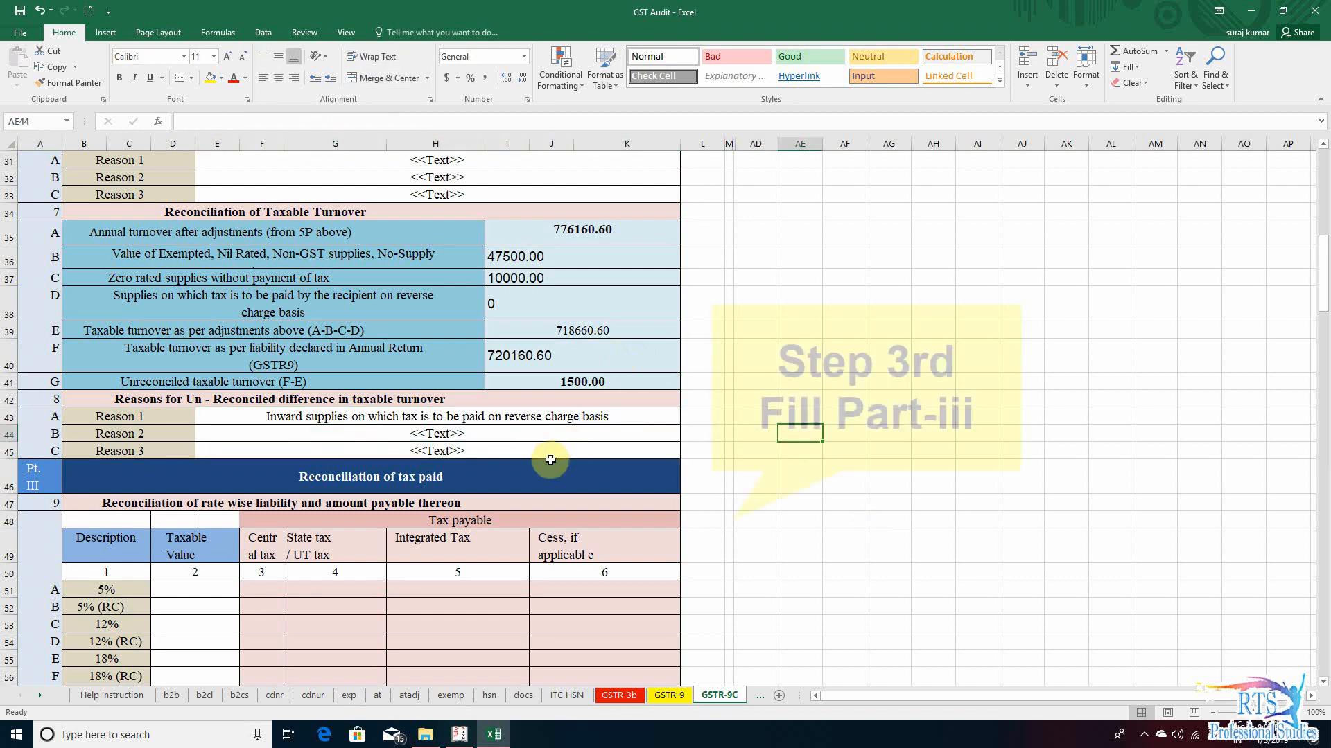
- Fill the 5% (RC) row in section 9 of Part III with taxable value 1500, central tax 37.5 and state tax 37.50
click(568, 485)
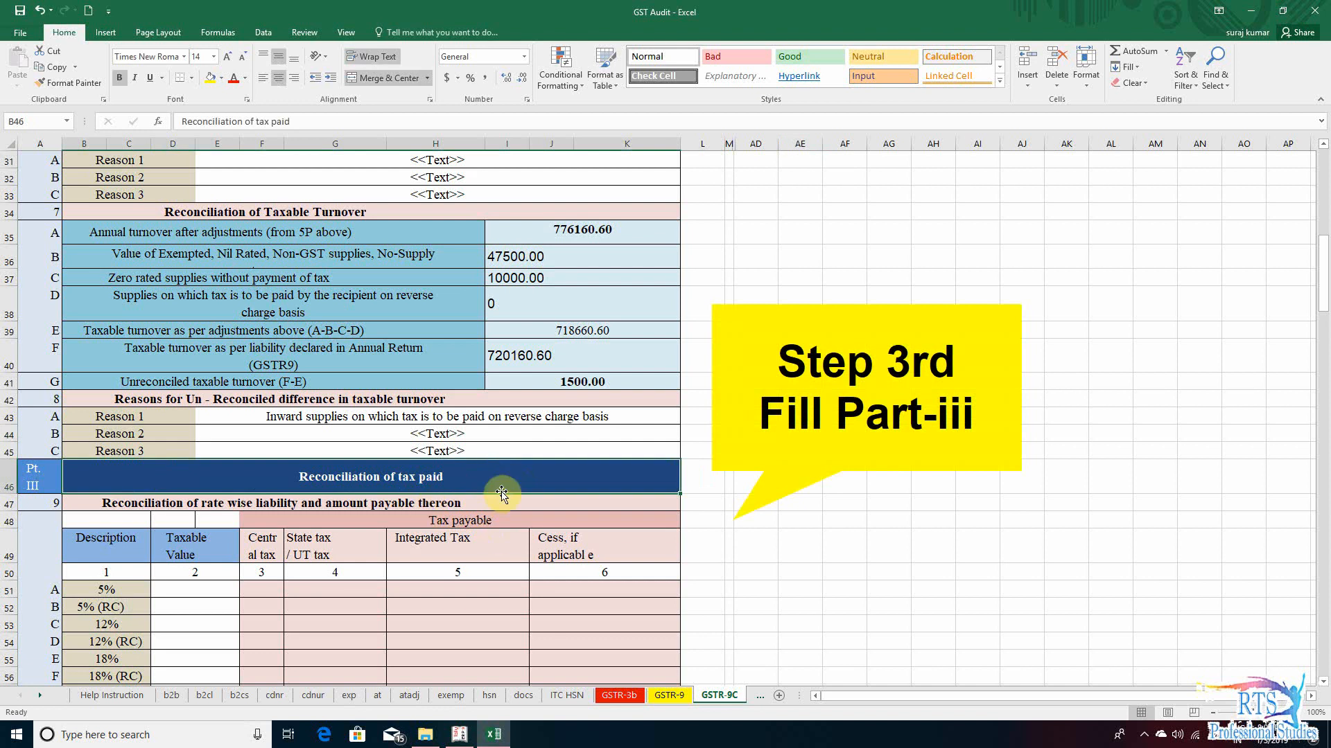
click(335, 589)
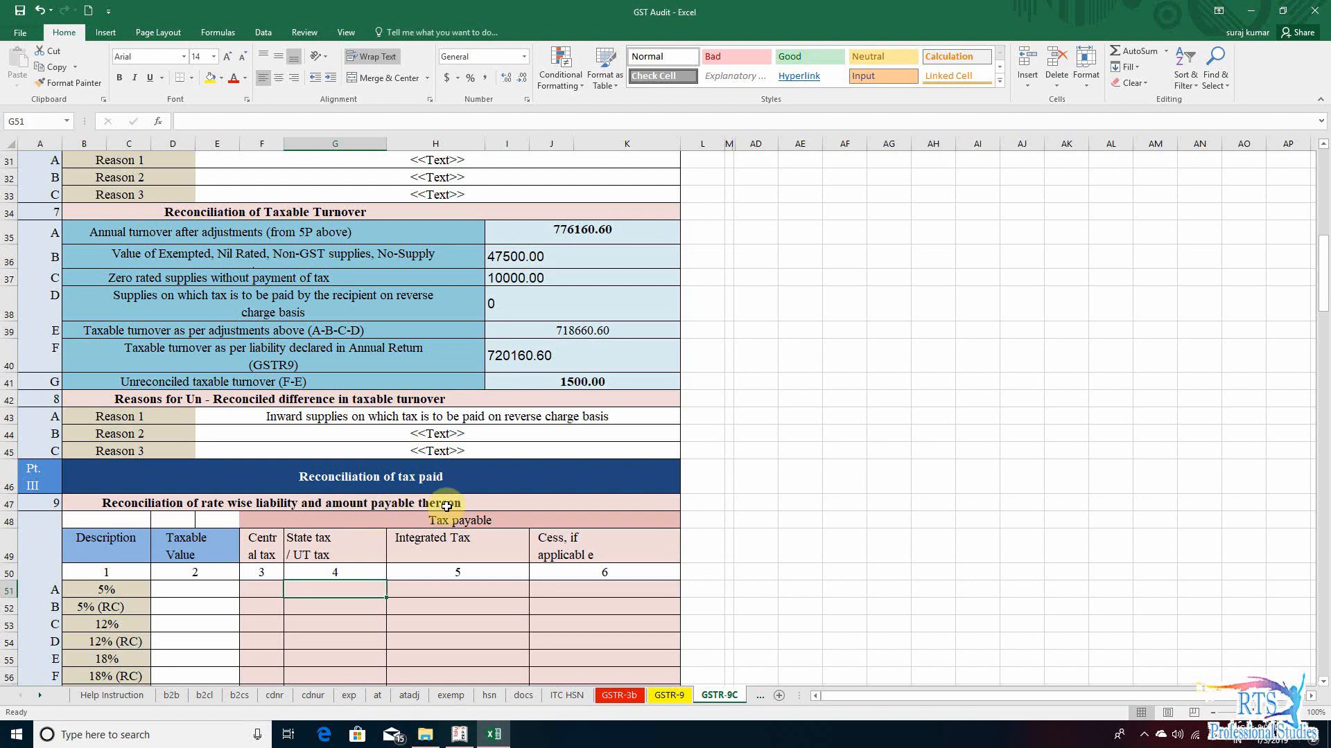
click(582, 379)
scroll(367, 640, down, 1)
click(189, 562)
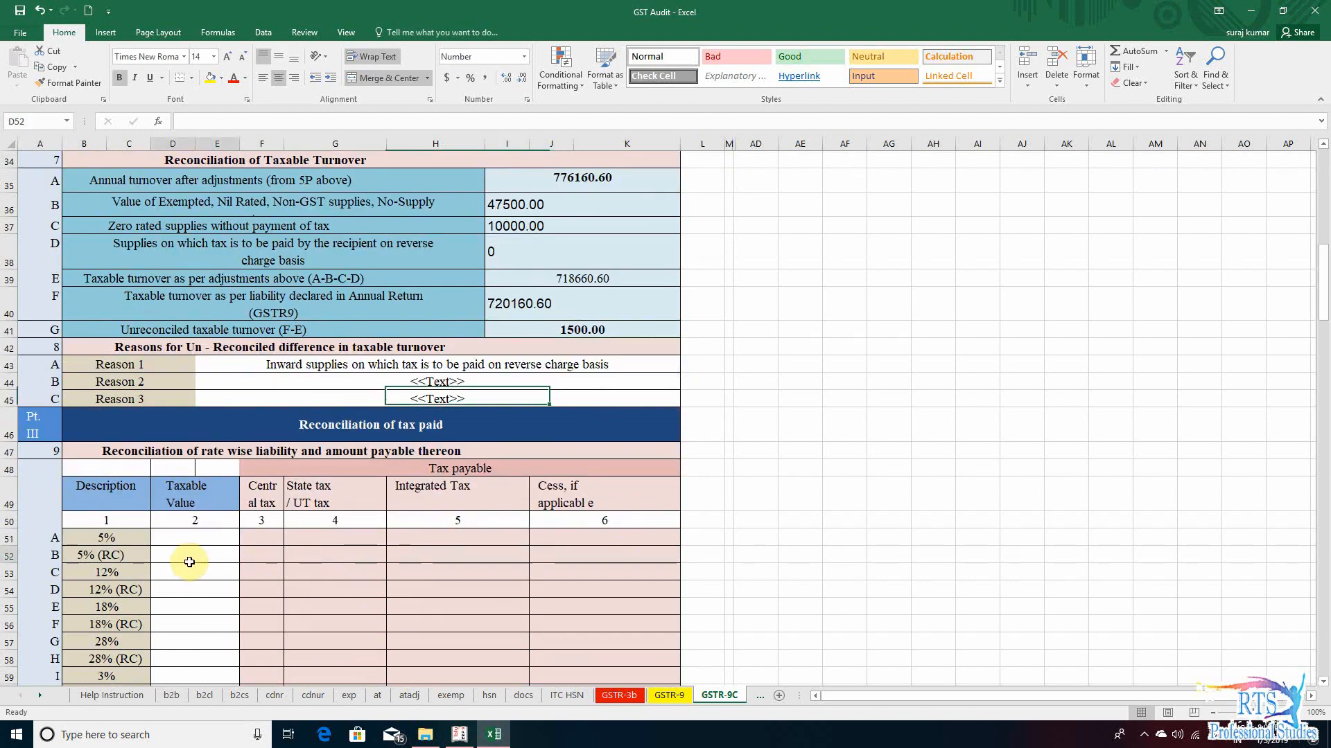
text(15)
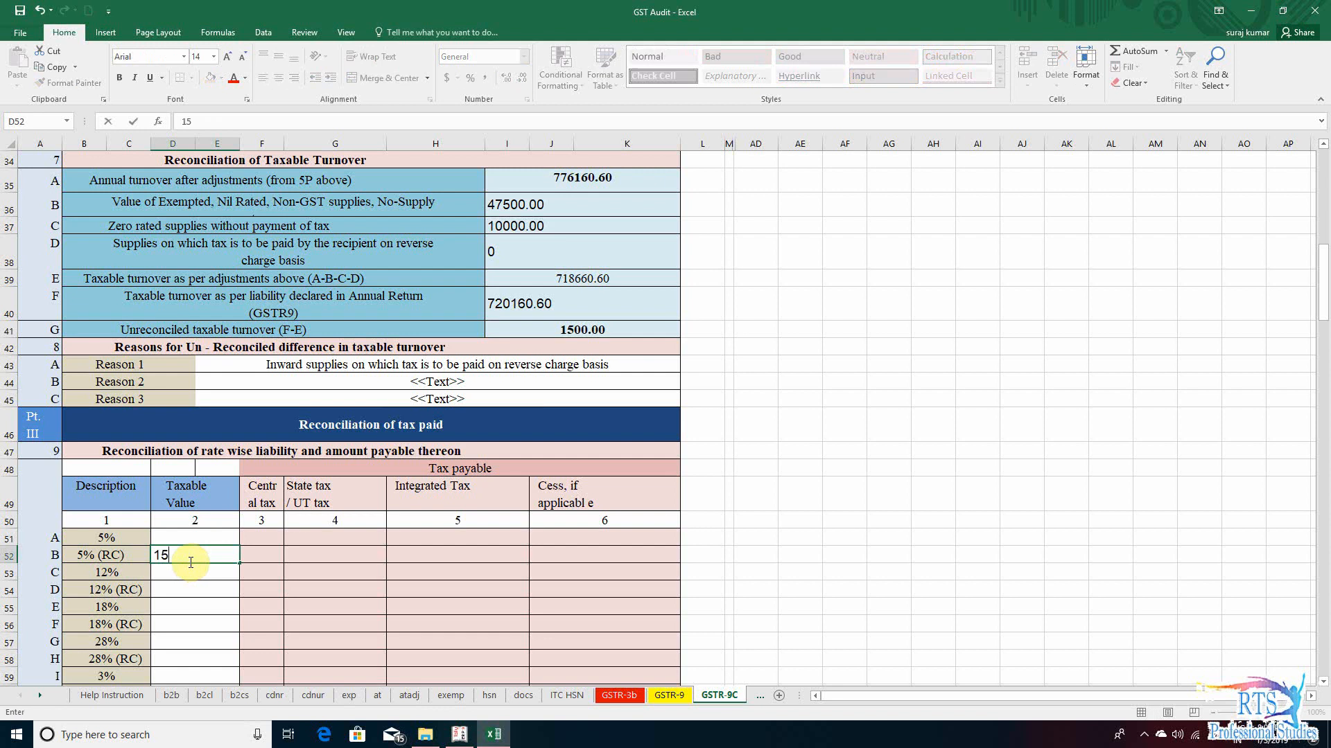
text(00)
key(Tab)
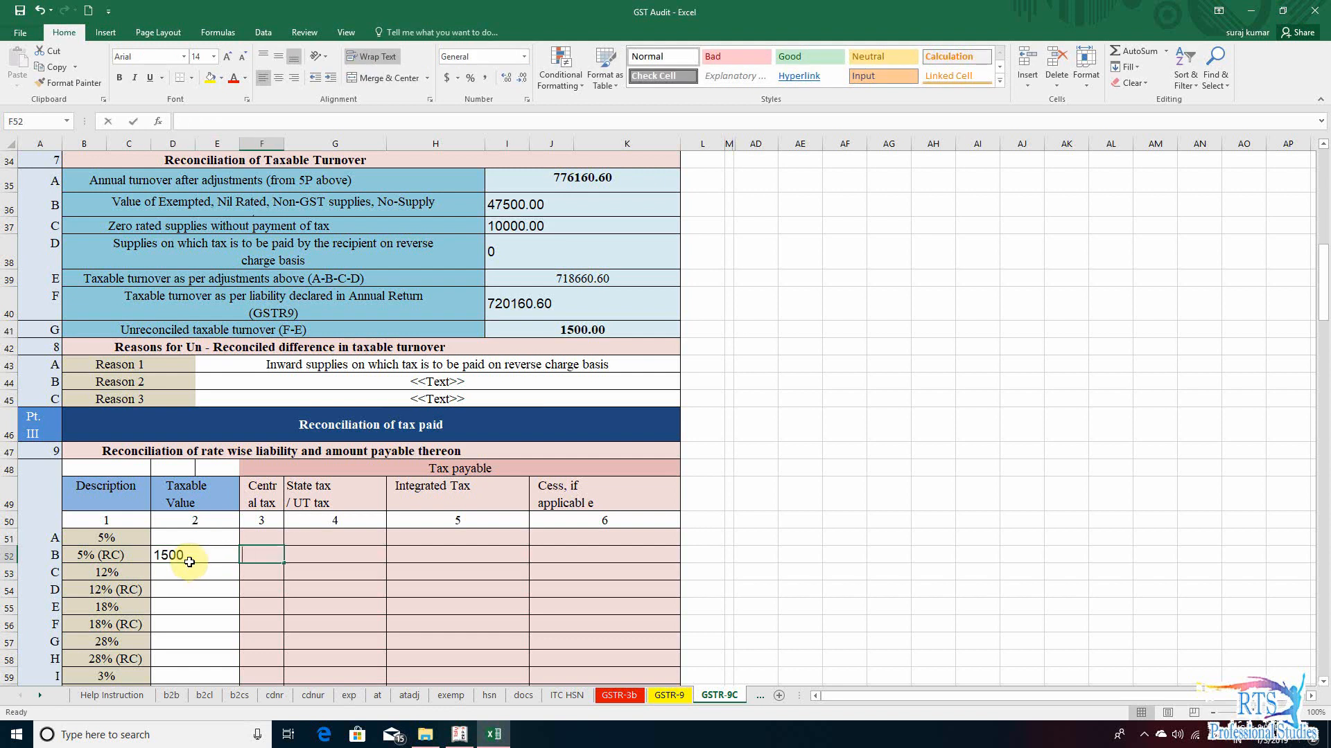
text(37.5)
key(Tab)
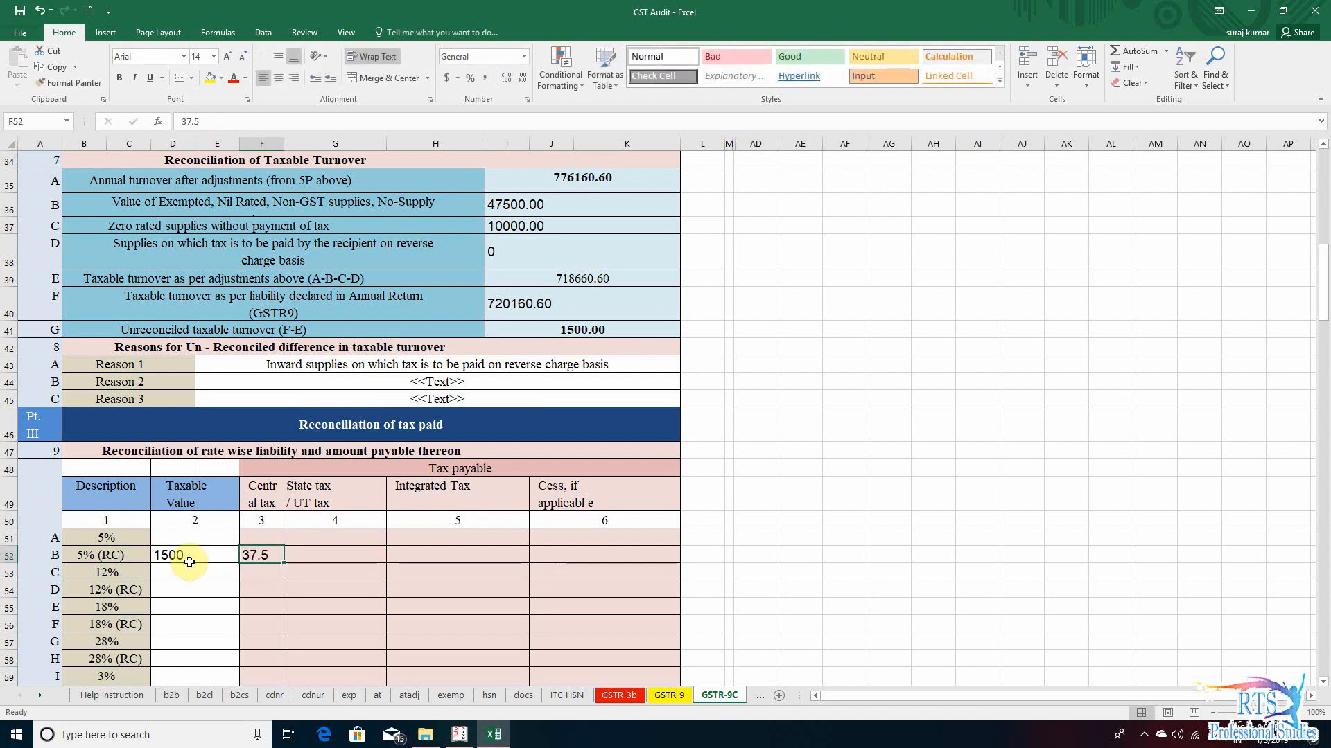
text(37.5)
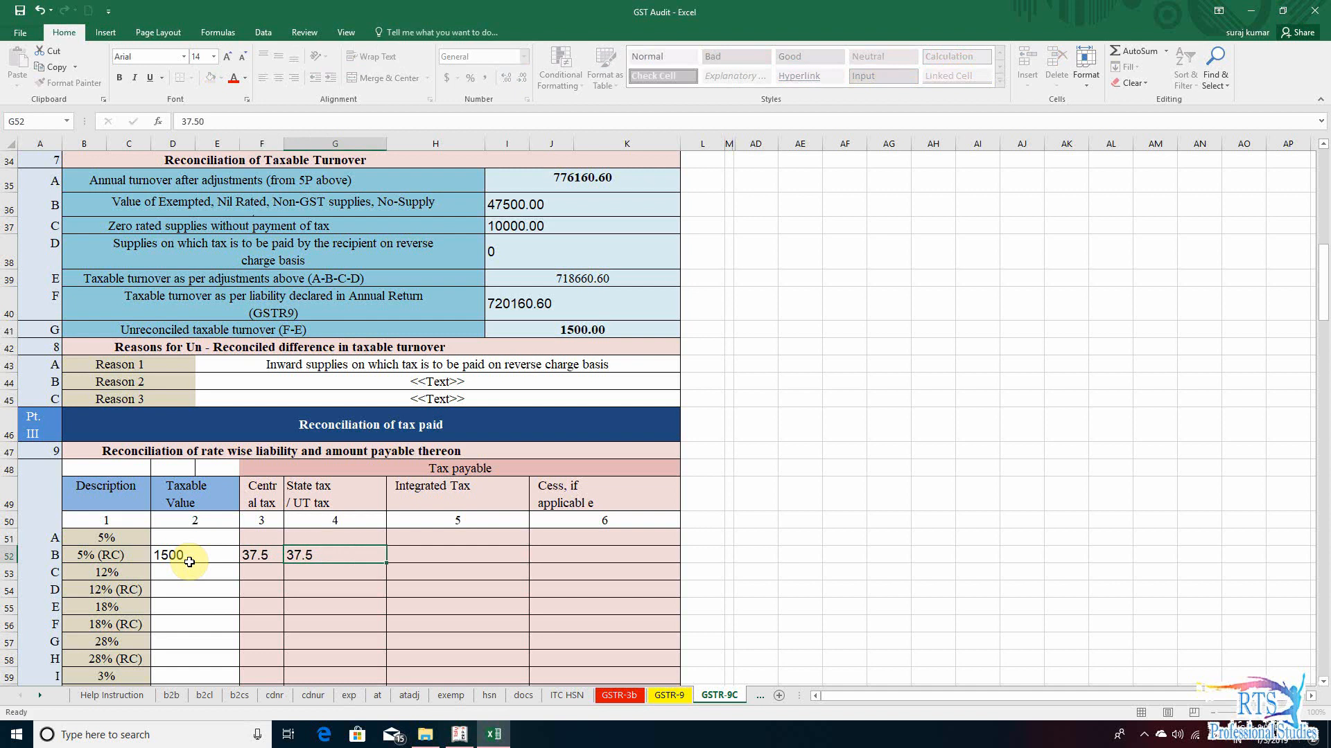
text(0)
key(Down)
key(Down)
key(Down)
key(Down)
key(Down)
key(Down)
key(Down)
key(Down)
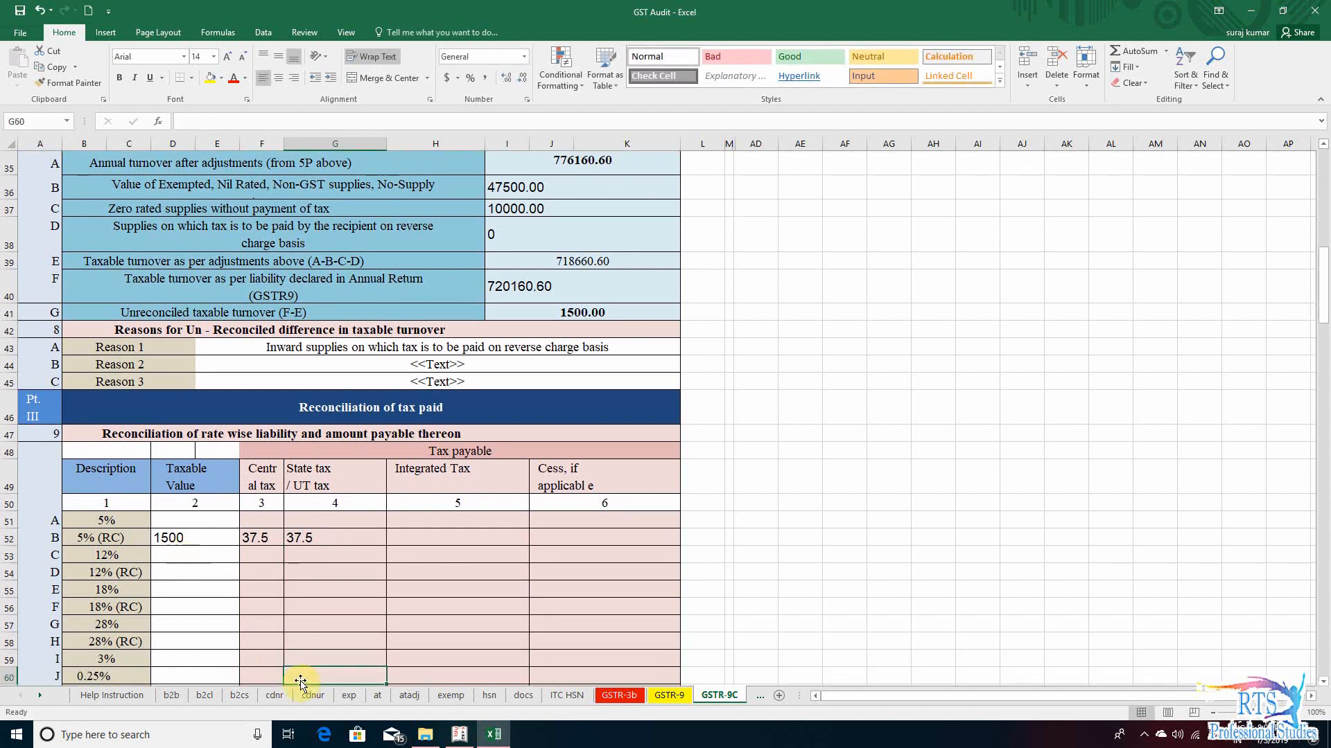
- Compare the central and state tax totals in section 9 row P with the amounts declared as paid in row Q
scroll(329, 641, down, 3)
click(254, 590)
click(315, 586)
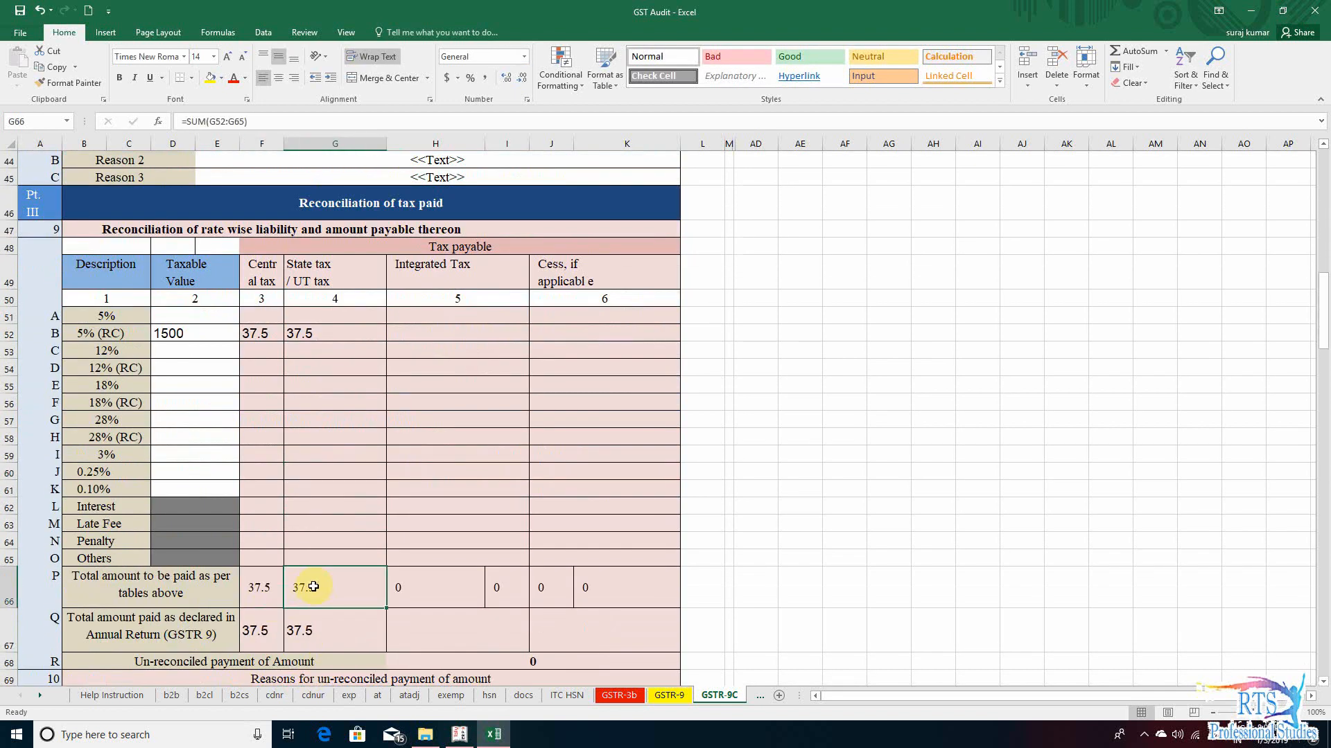
click(105, 627)
click(257, 627)
click(309, 629)
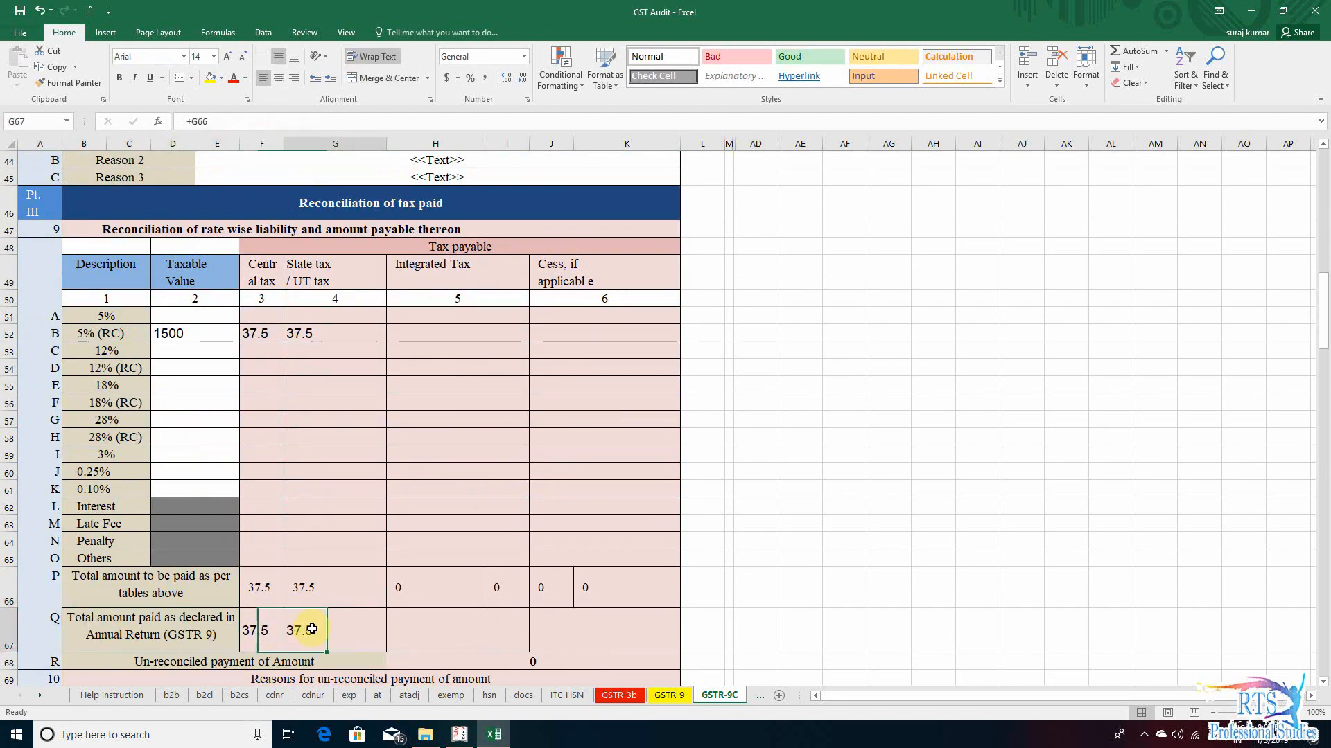
- Check the amounts declared as paid in section 9 row Q, the un-reconciled payment in row R and the section 10 reasons
click(178, 636)
click(258, 628)
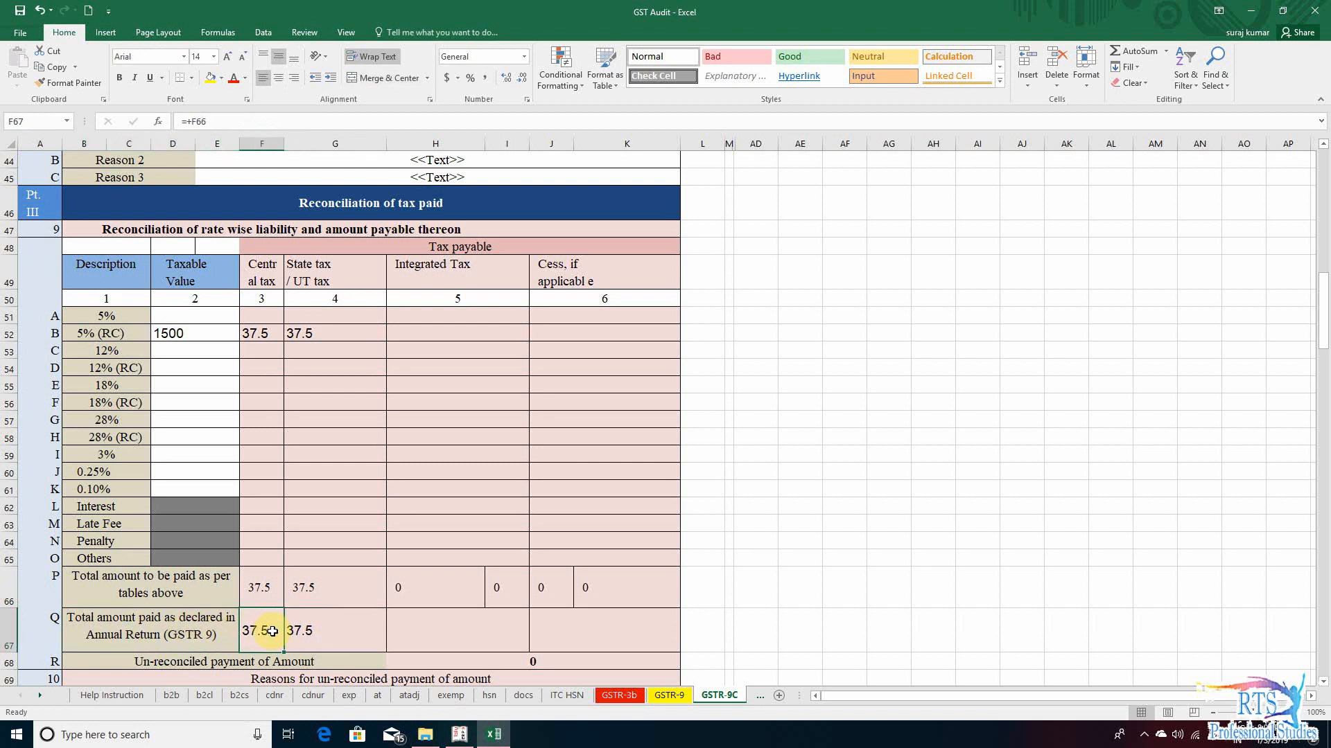
click(309, 630)
scroll(328, 521, down, 2)
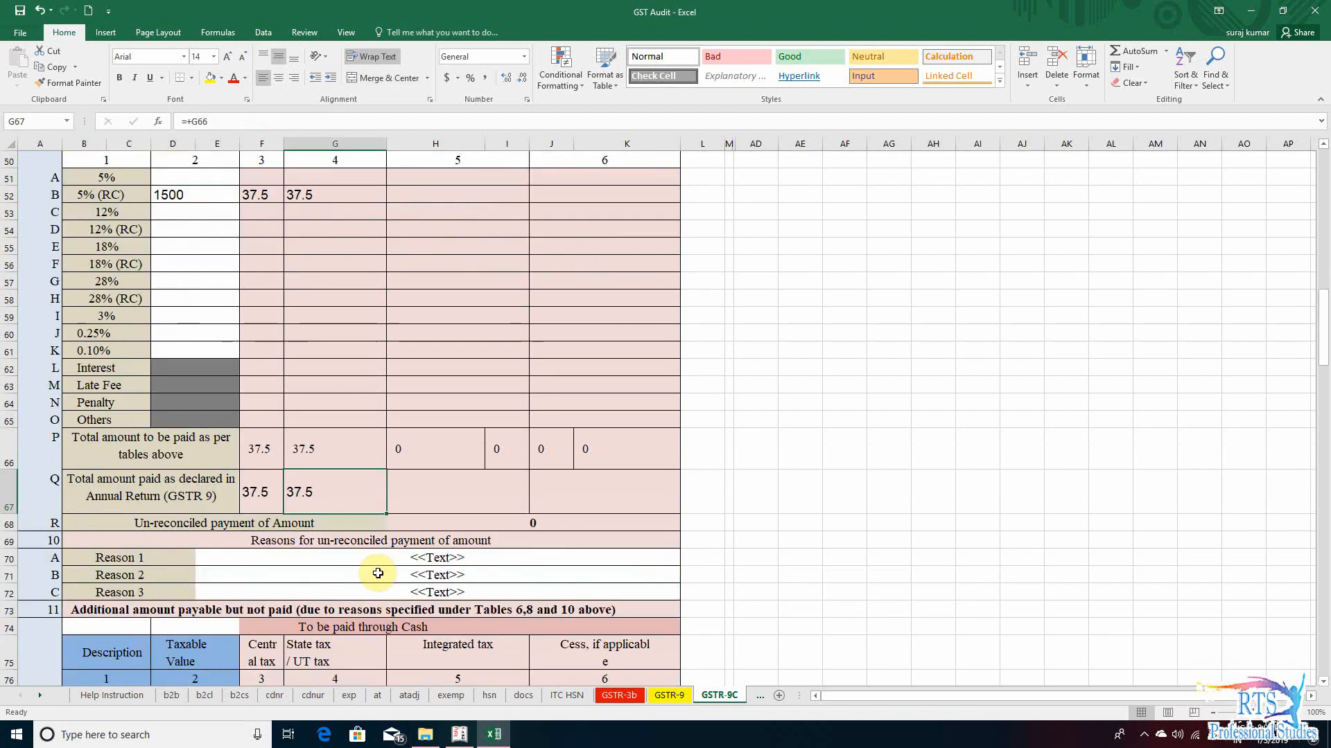
click(558, 525)
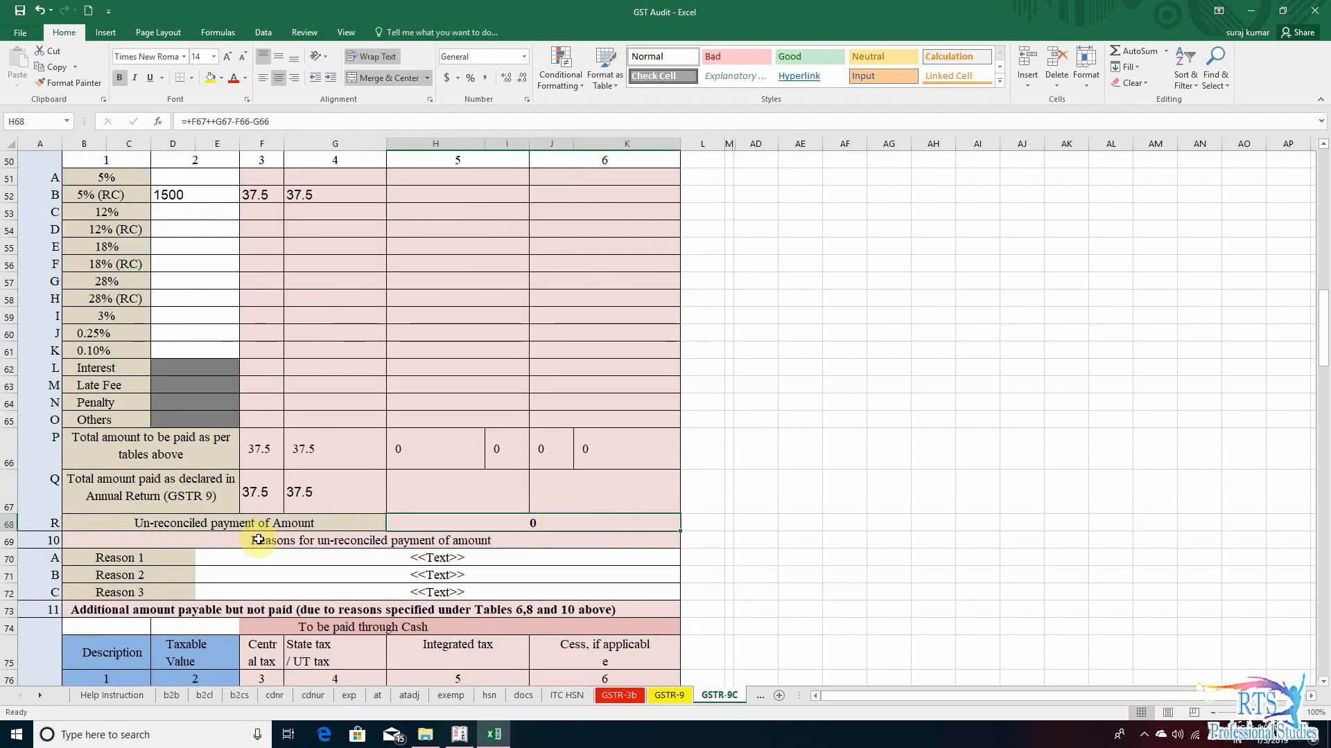
scroll(485, 554, down, 2)
click(390, 491)
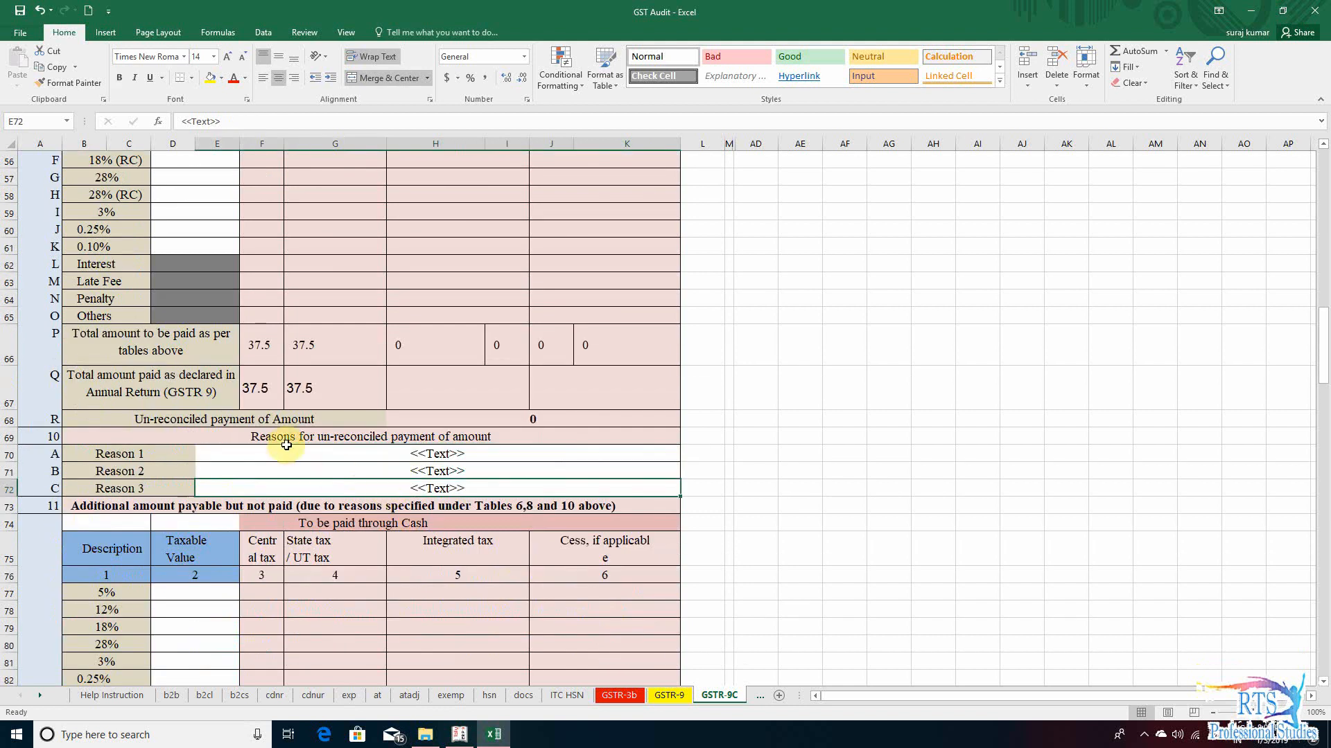
scroll(309, 510, down, 2)
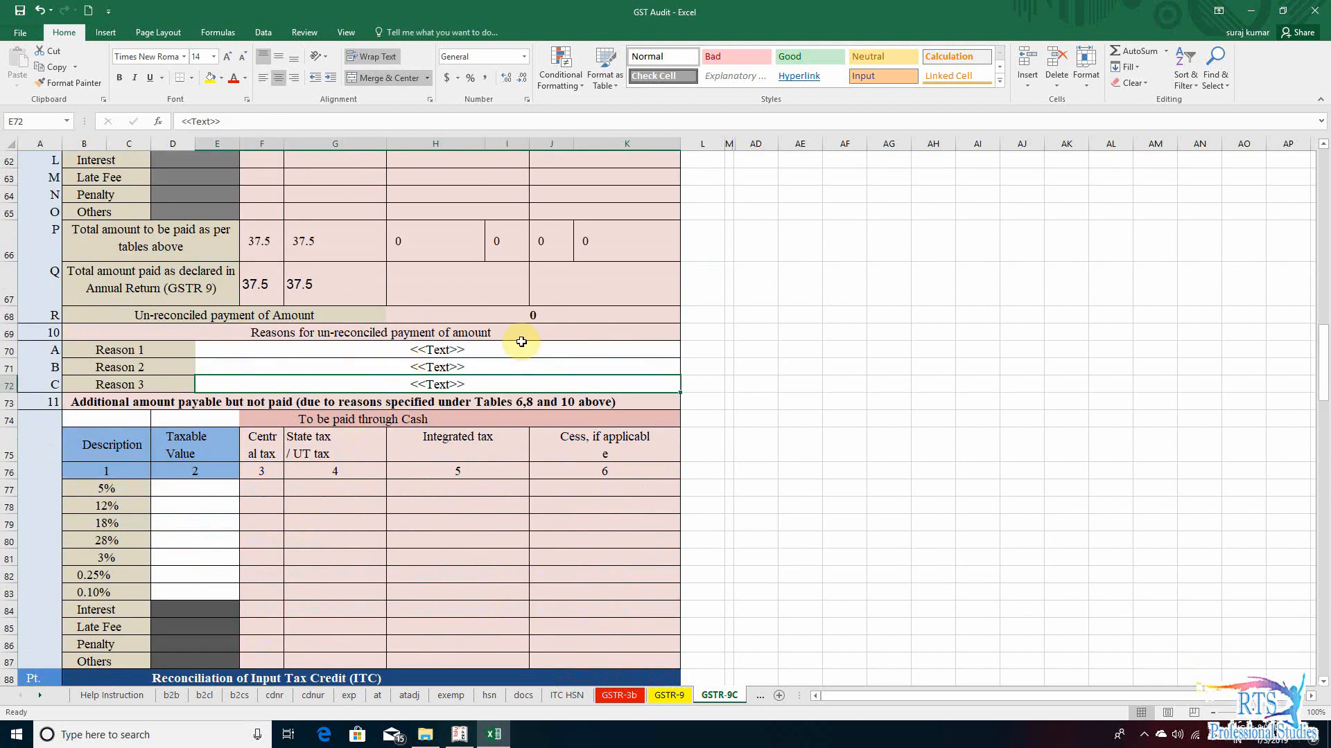
click(527, 315)
click(344, 355)
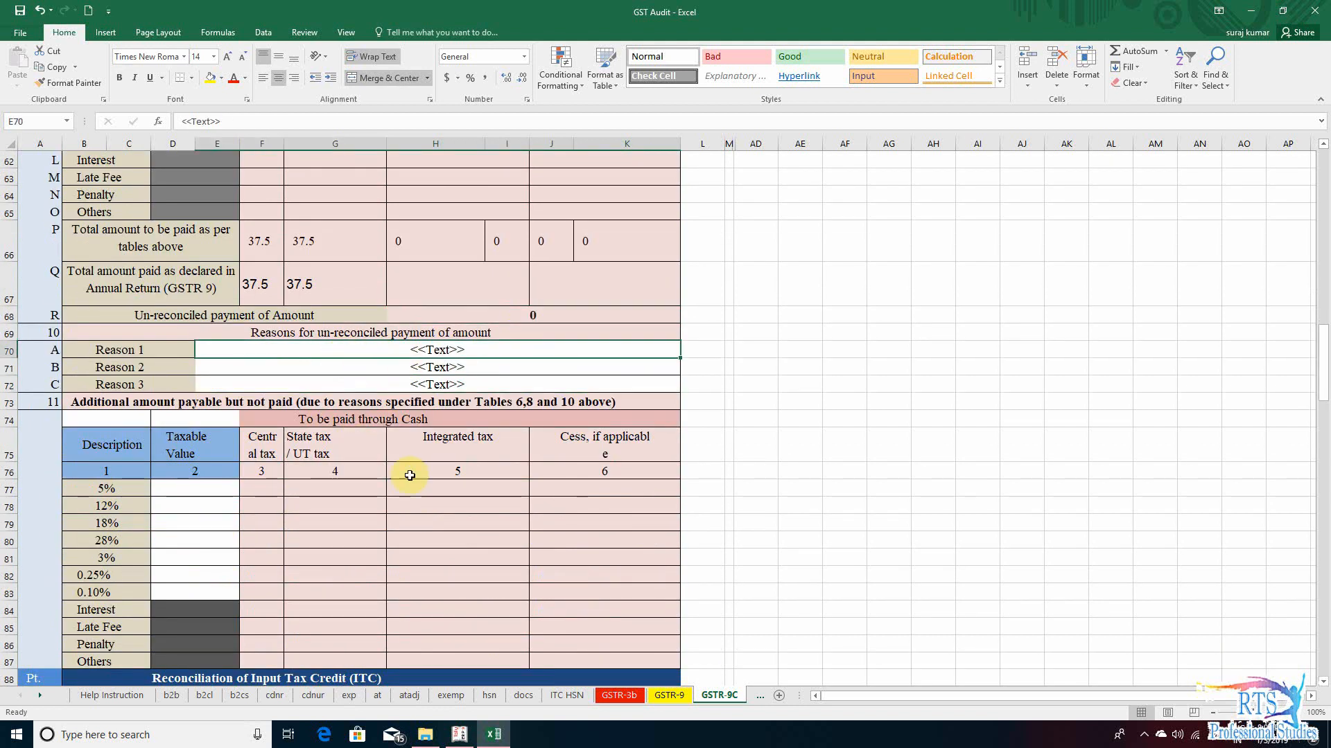
- Review section 11, additional amount payable but not paid, against the rate-wise liability in section 9
scroll(364, 505, down, 2)
scroll(354, 420, up, 1)
click(354, 420)
scroll(354, 420, up, 2)
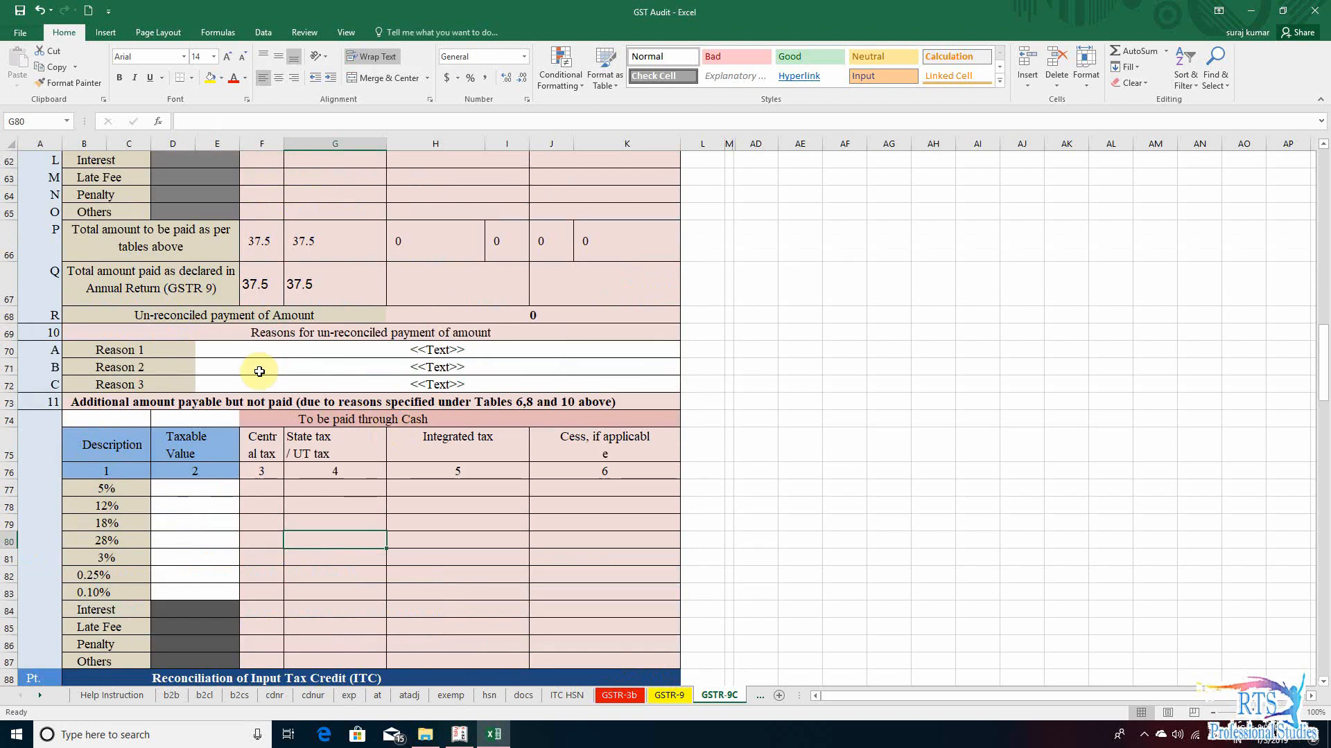
scroll(381, 381, up, 2)
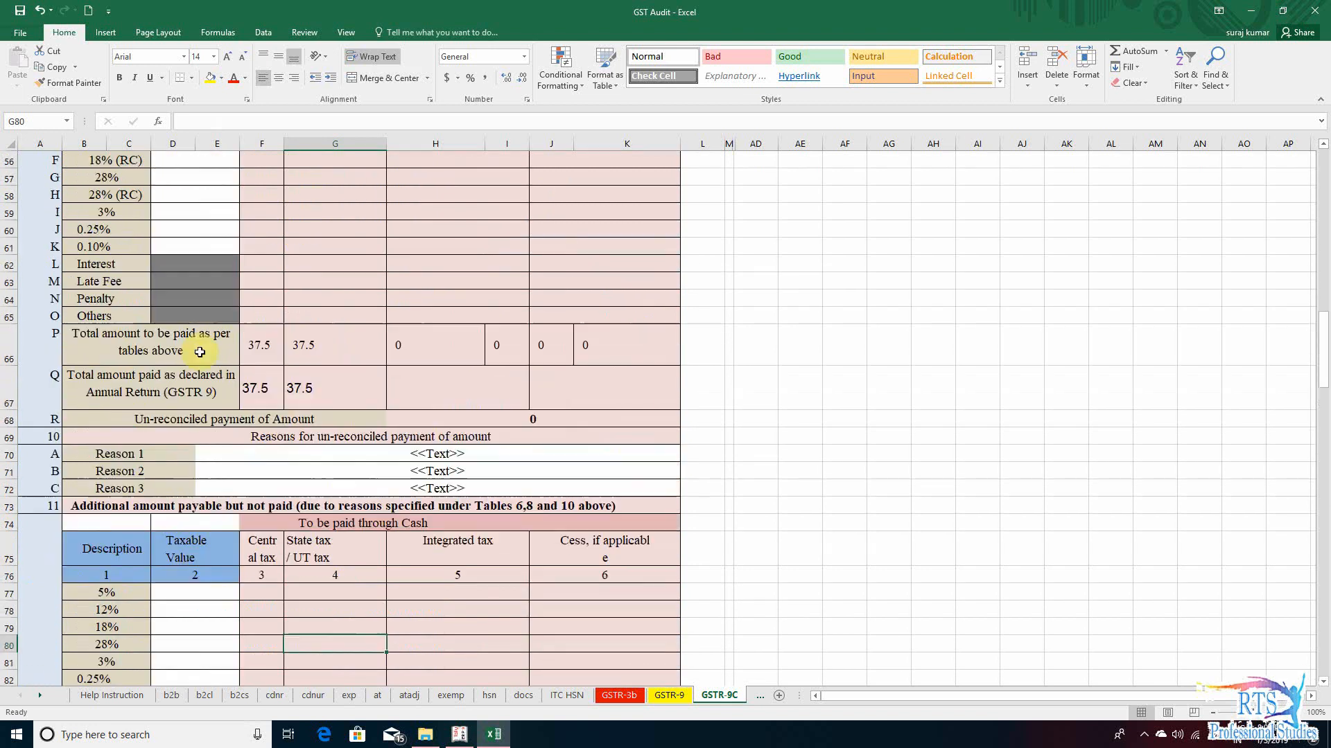
scroll(342, 364, up, 5)
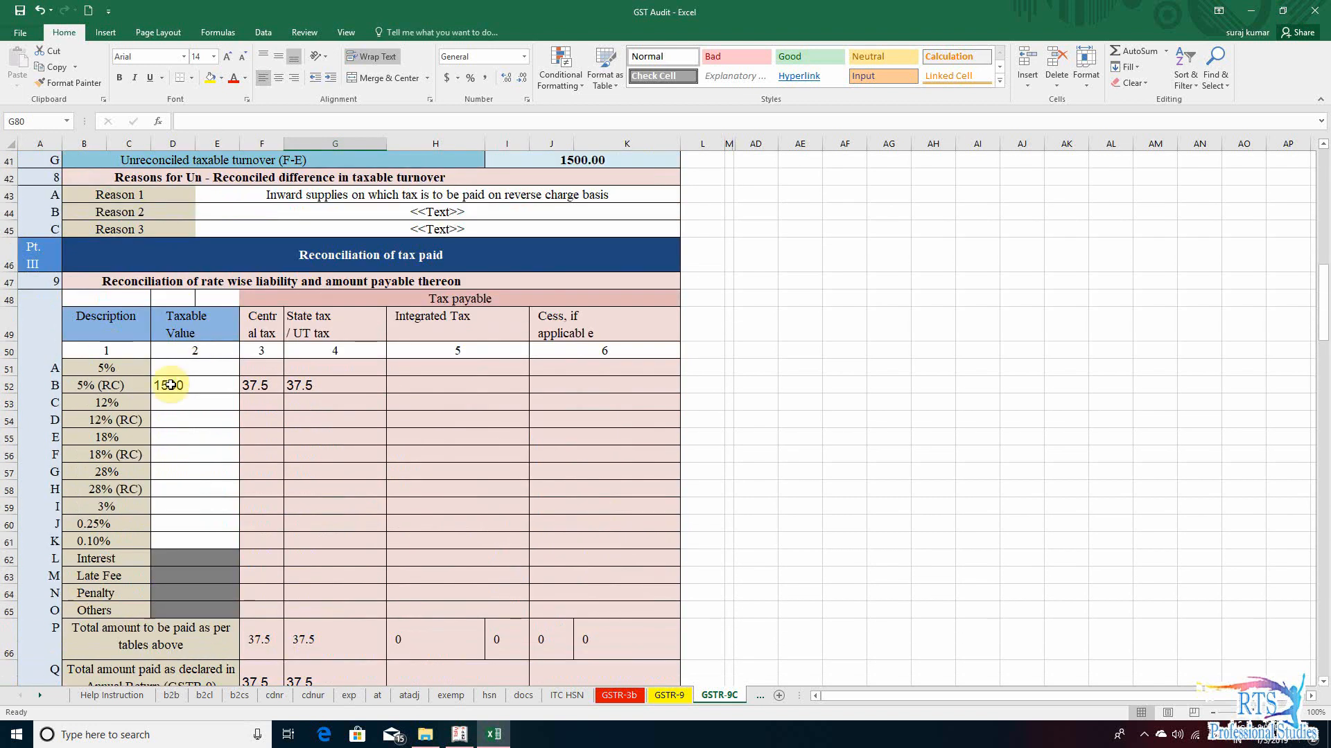
scroll(172, 377, up, 5)
scroll(208, 430, down, 5)
scroll(255, 569, down, 4)
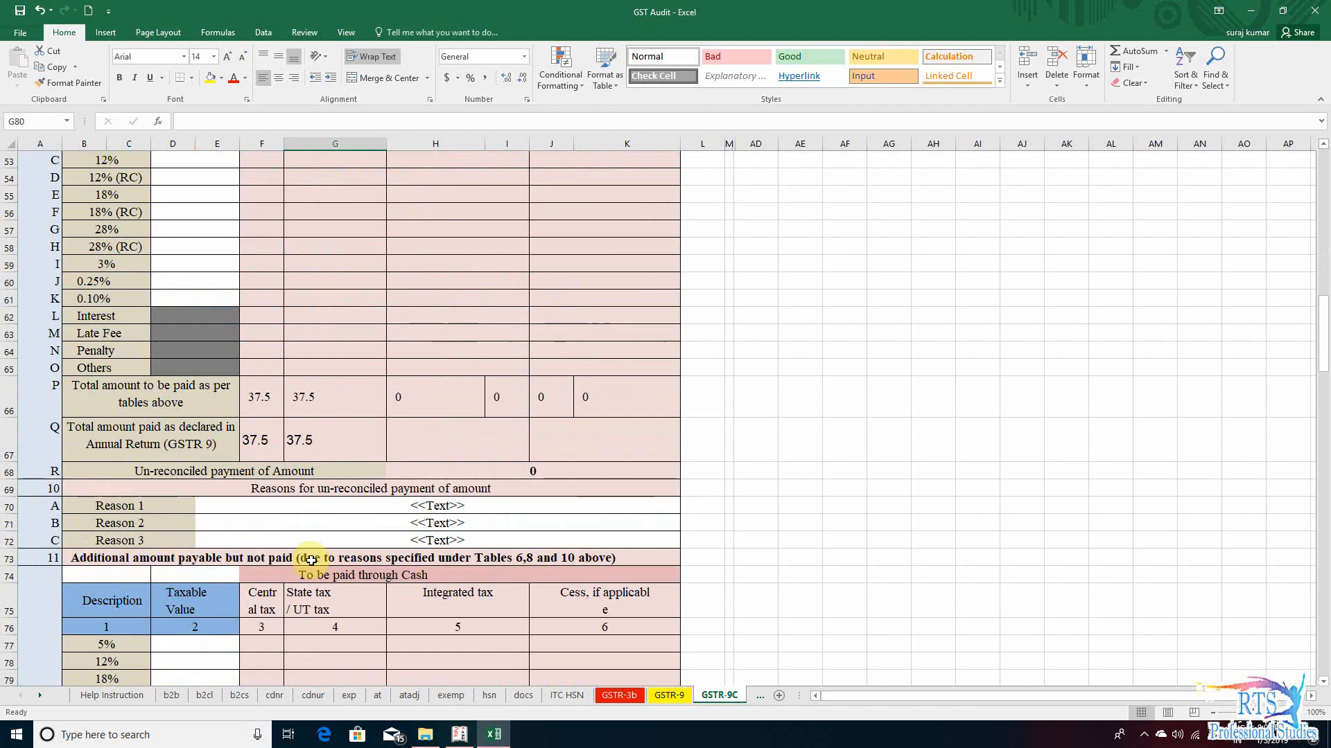
scroll(309, 529, down, 6)
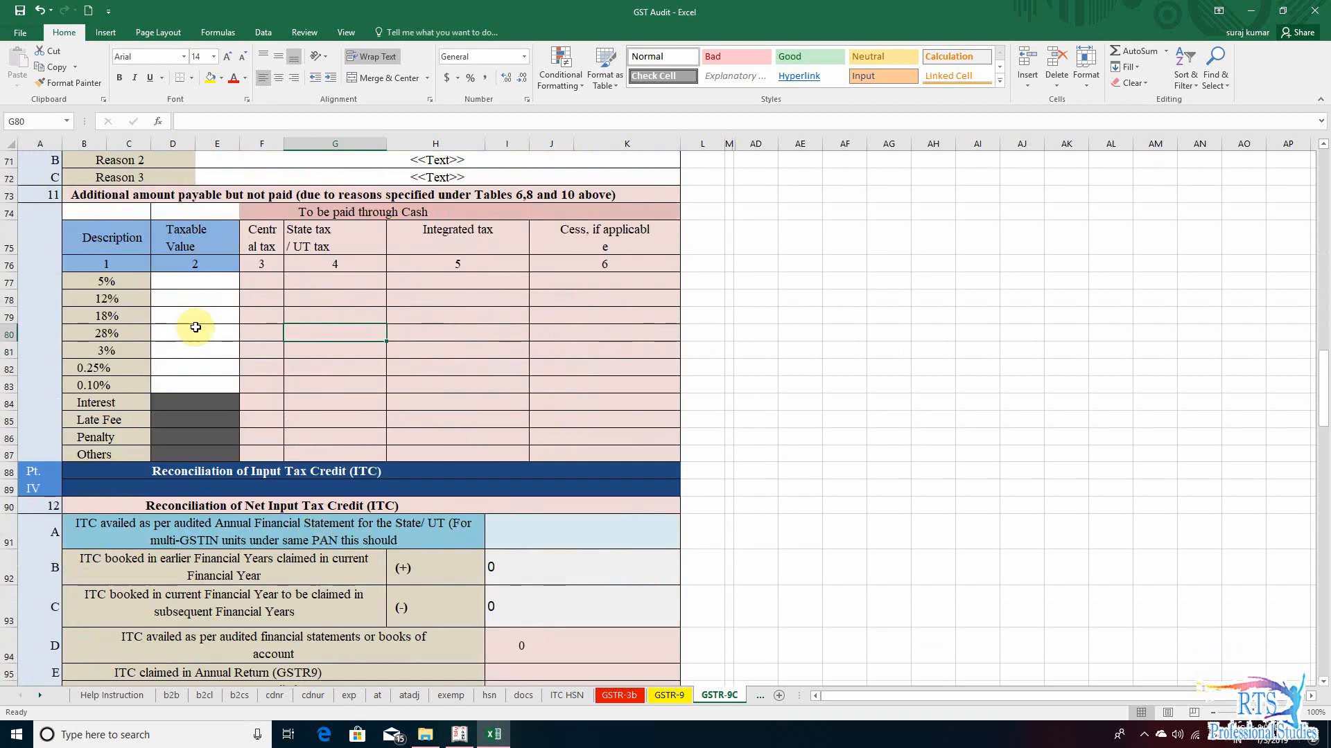
click(473, 317)
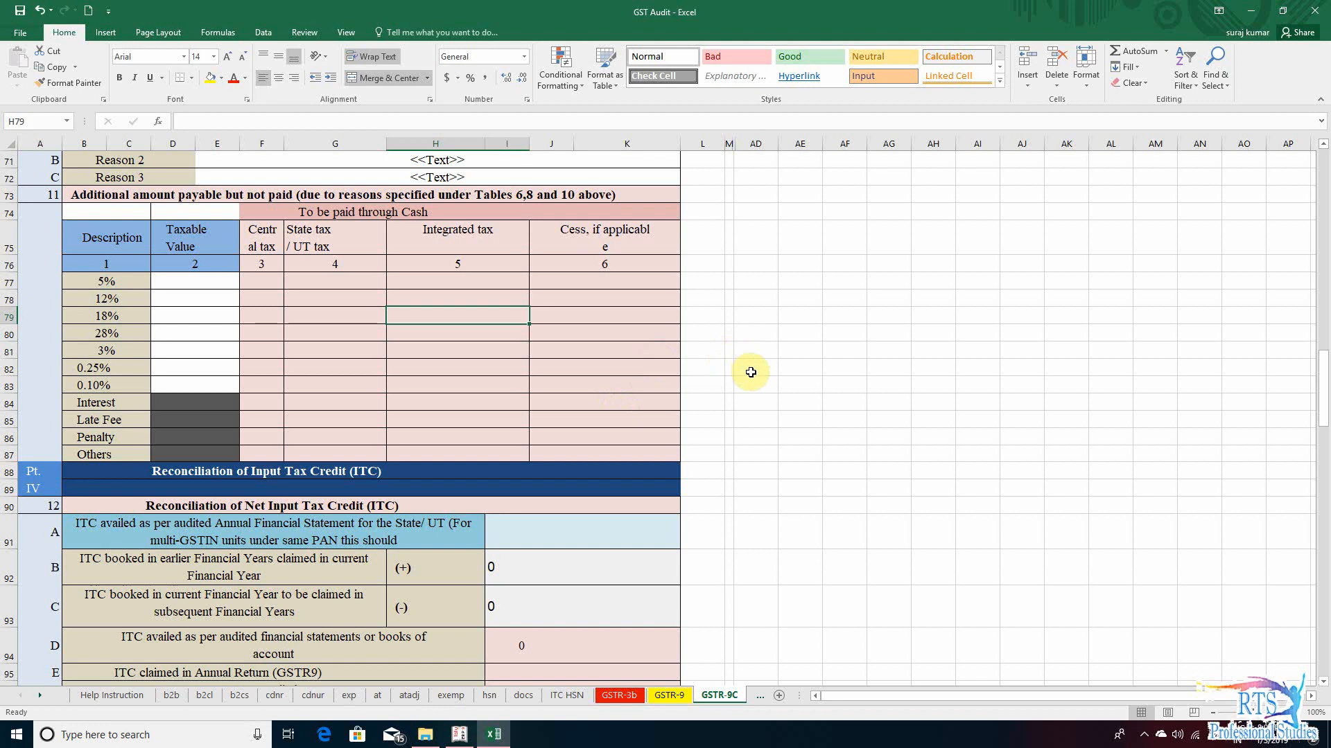
- Examine Part IV section 12, especially row A for ITC availed as per the audited Annual Financial Statement
scroll(381, 445, down, 2)
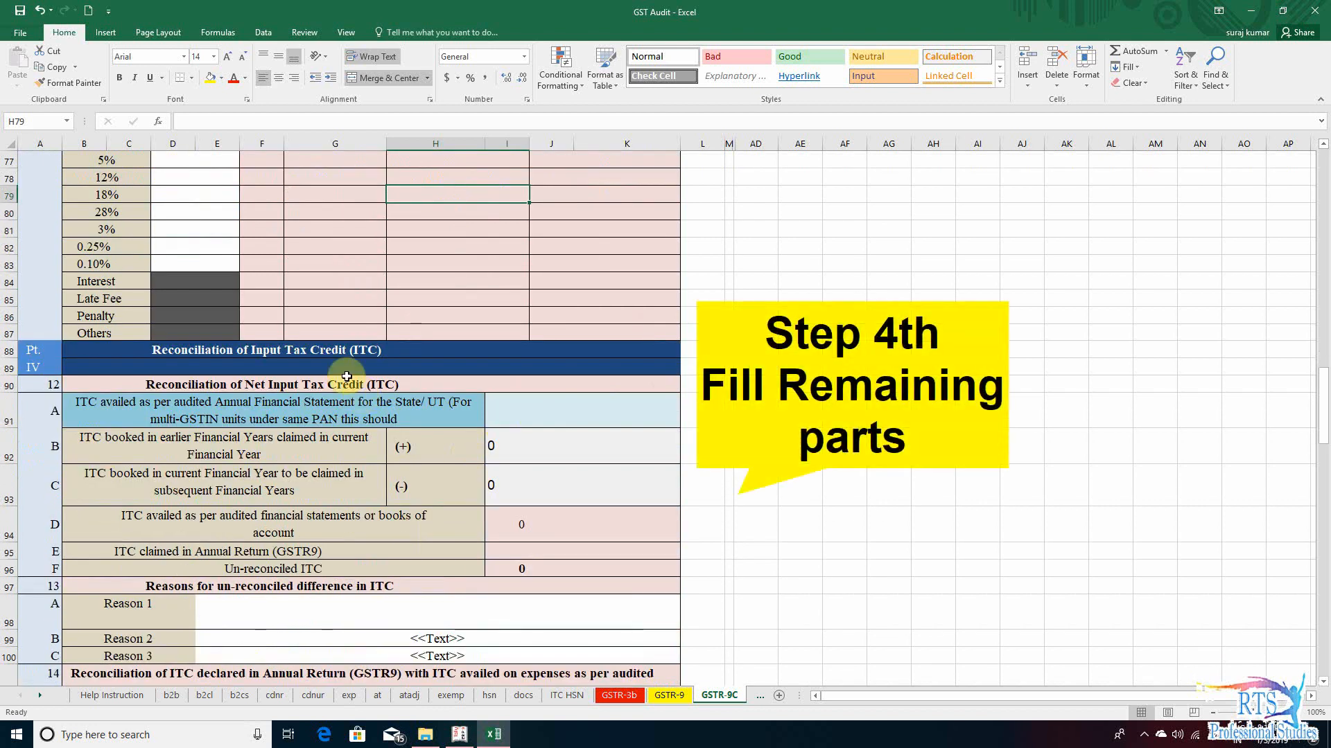
scroll(395, 535, down, 2)
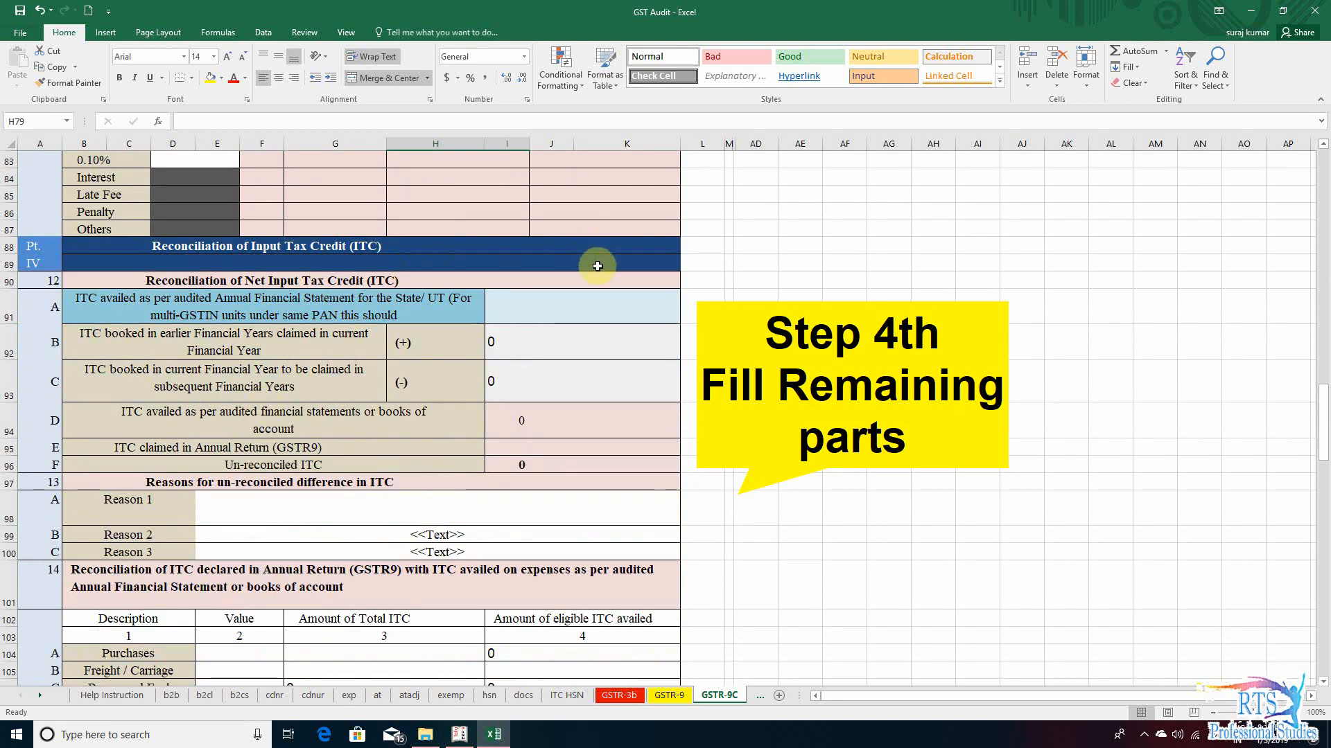
click(690, 267)
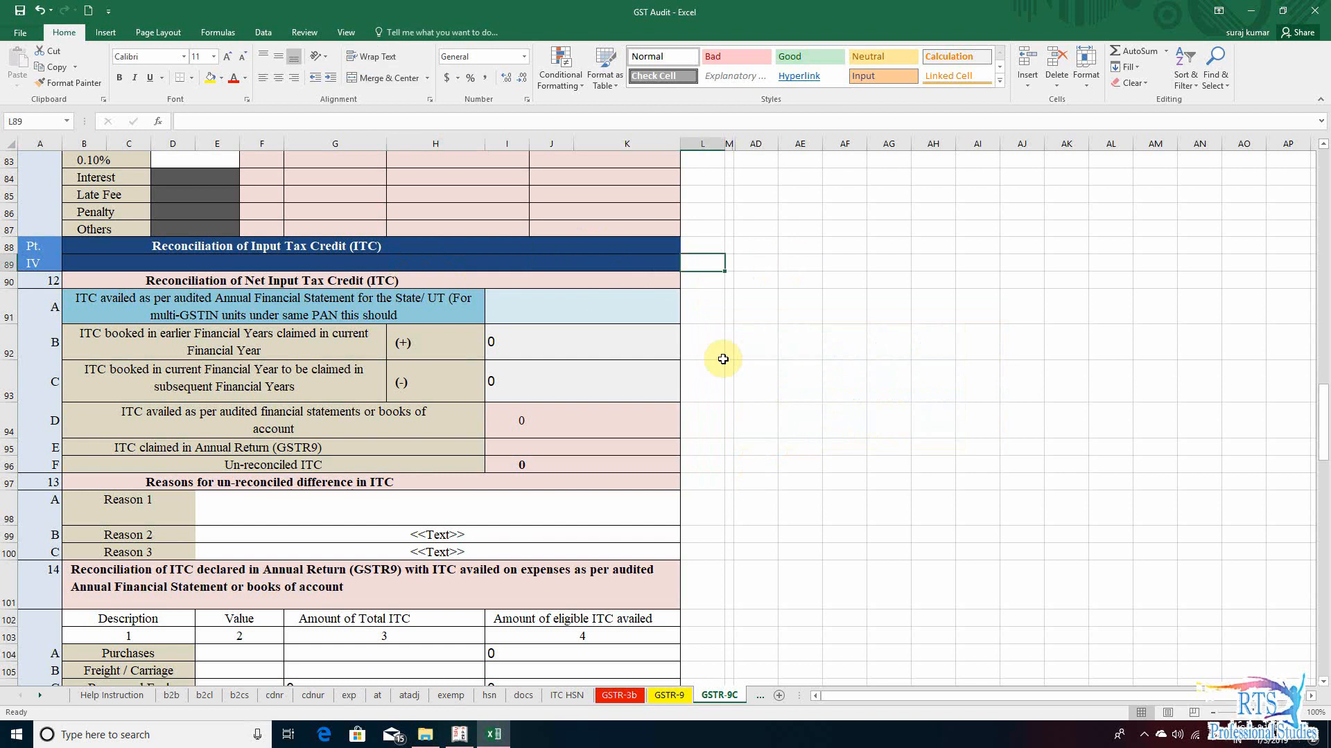
click(236, 280)
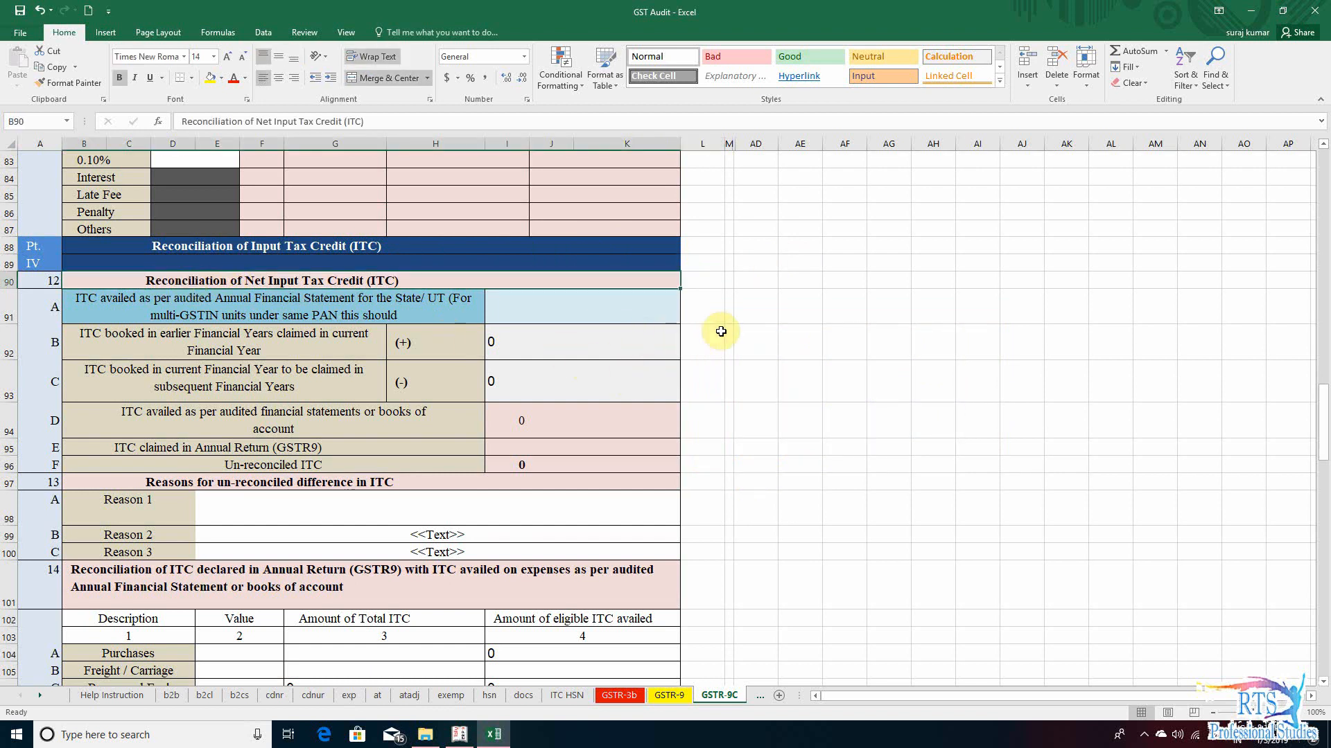
click(627, 382)
click(143, 308)
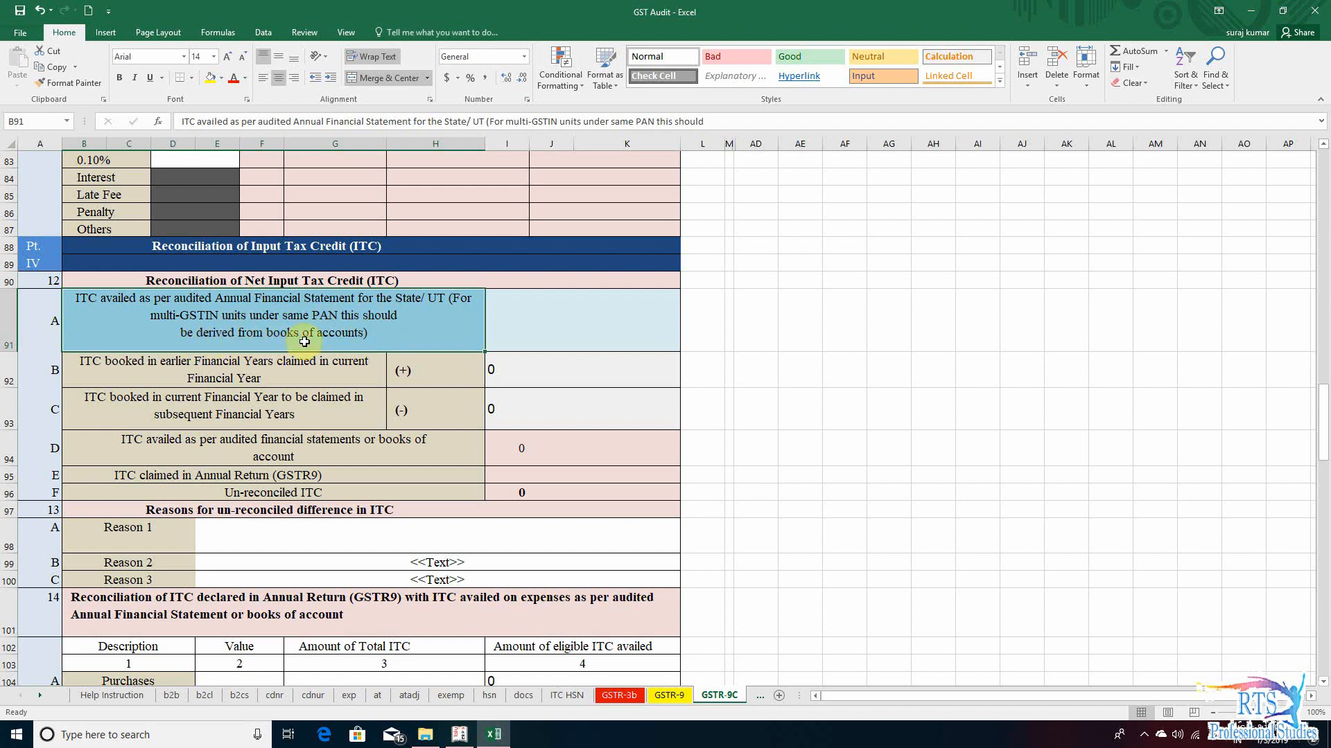
click(584, 332)
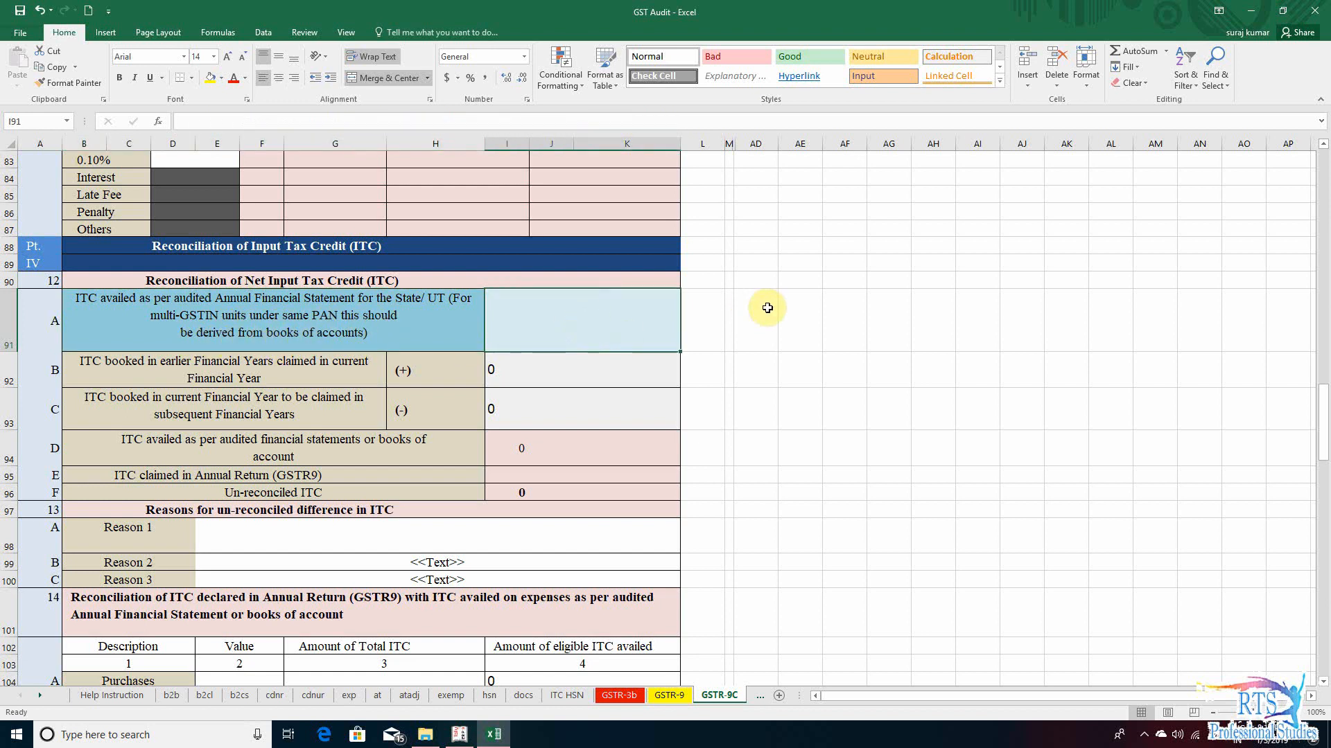
click(705, 317)
click(764, 322)
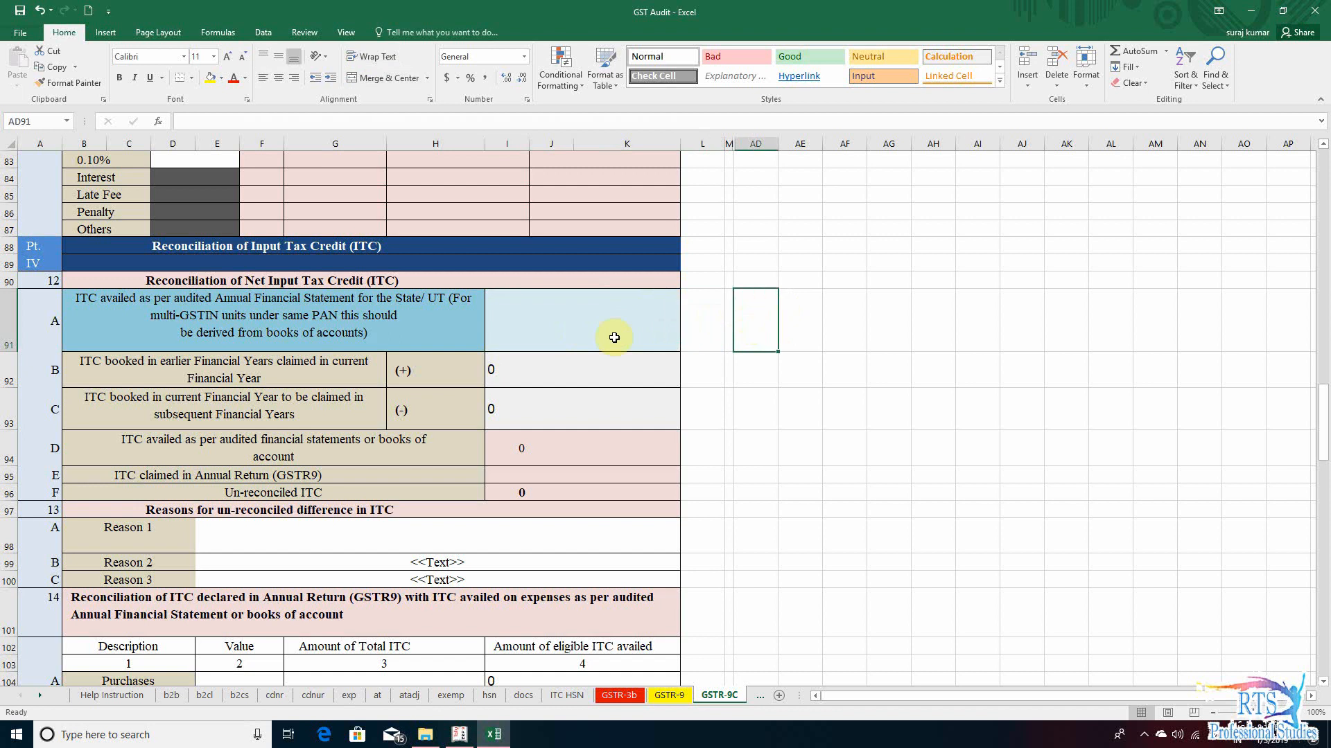
click(555, 338)
click(705, 319)
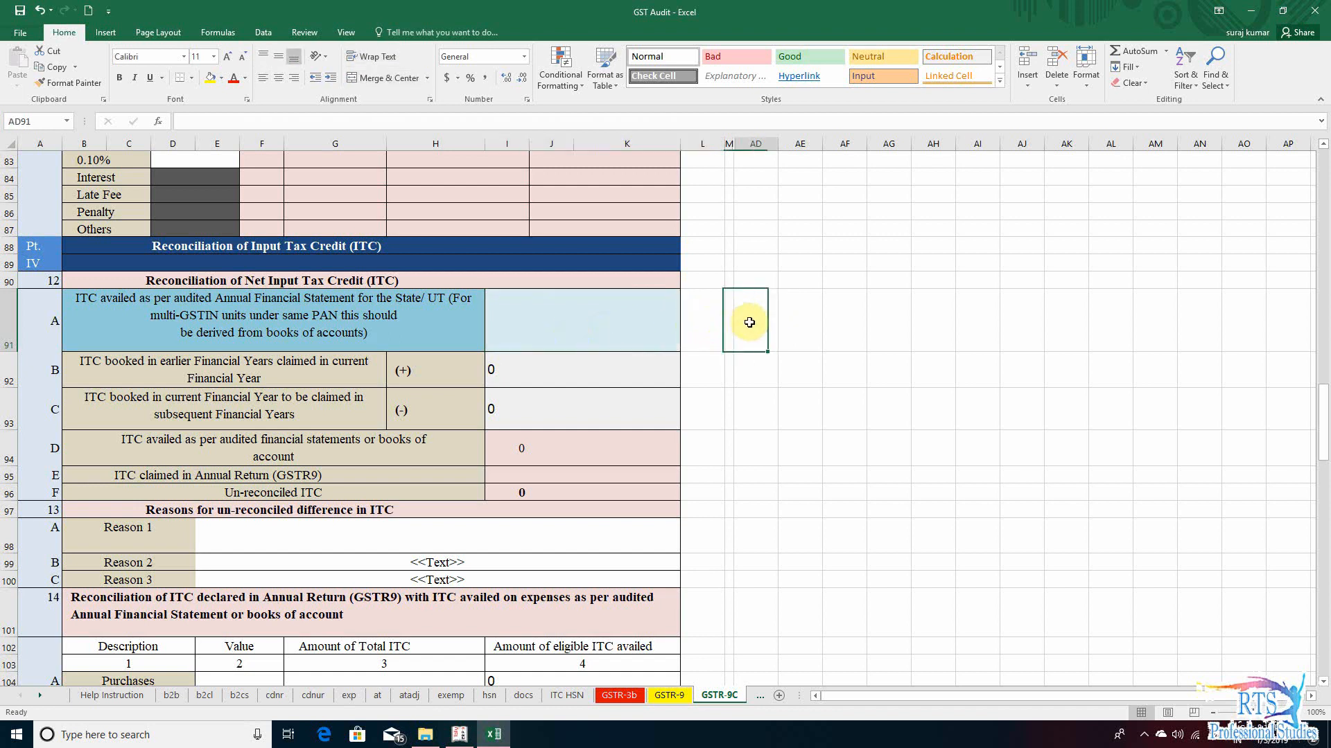
click(601, 319)
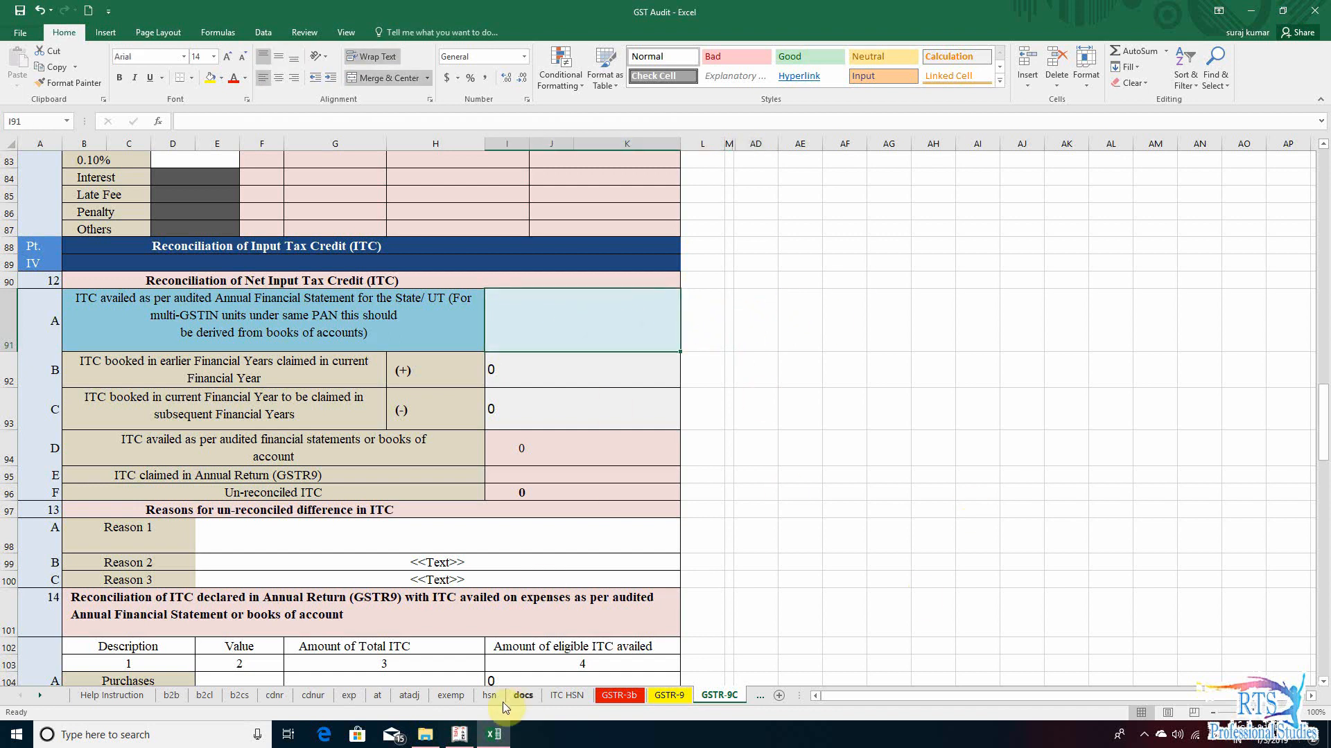
- Switch to Tally.ERP 9 and open the Duties & Taxes group summary from the Balance Sheet's Current Liabilities
click(459, 735)
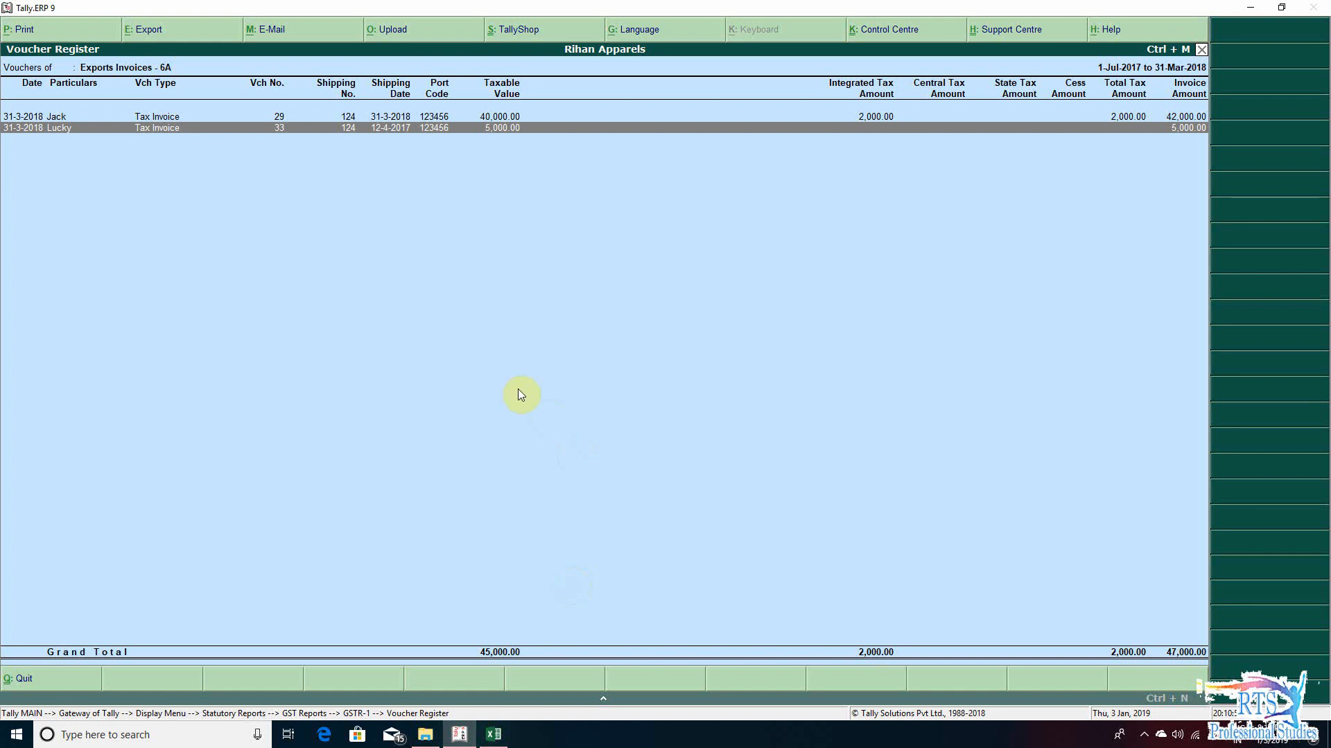
key(Escape)
key(Escape)
key(Escape)
key(Escape)
key(Escape)
key(Escape)
key(Escape)
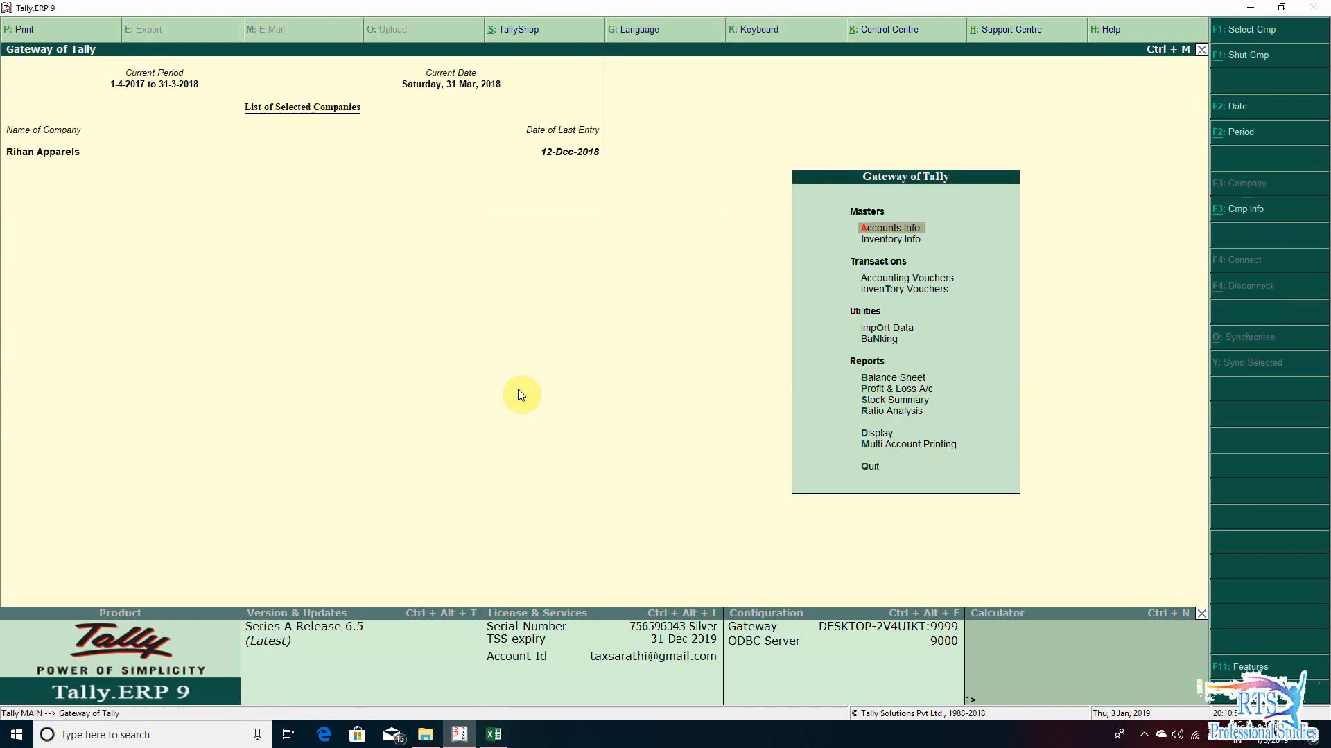
key(b)
key(Right)
key(Down)
key(Left)
key(Down)
key(Down)
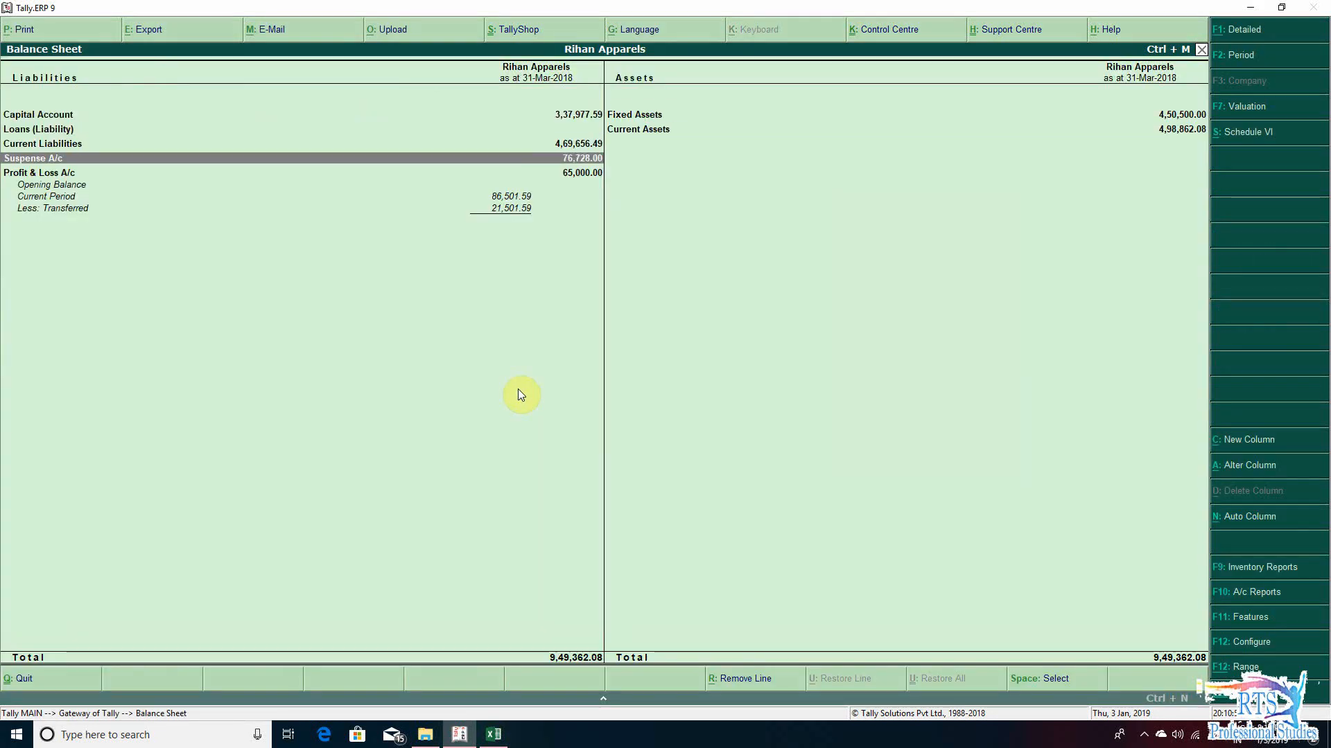
key(Up)
key(Return)
key(Return)
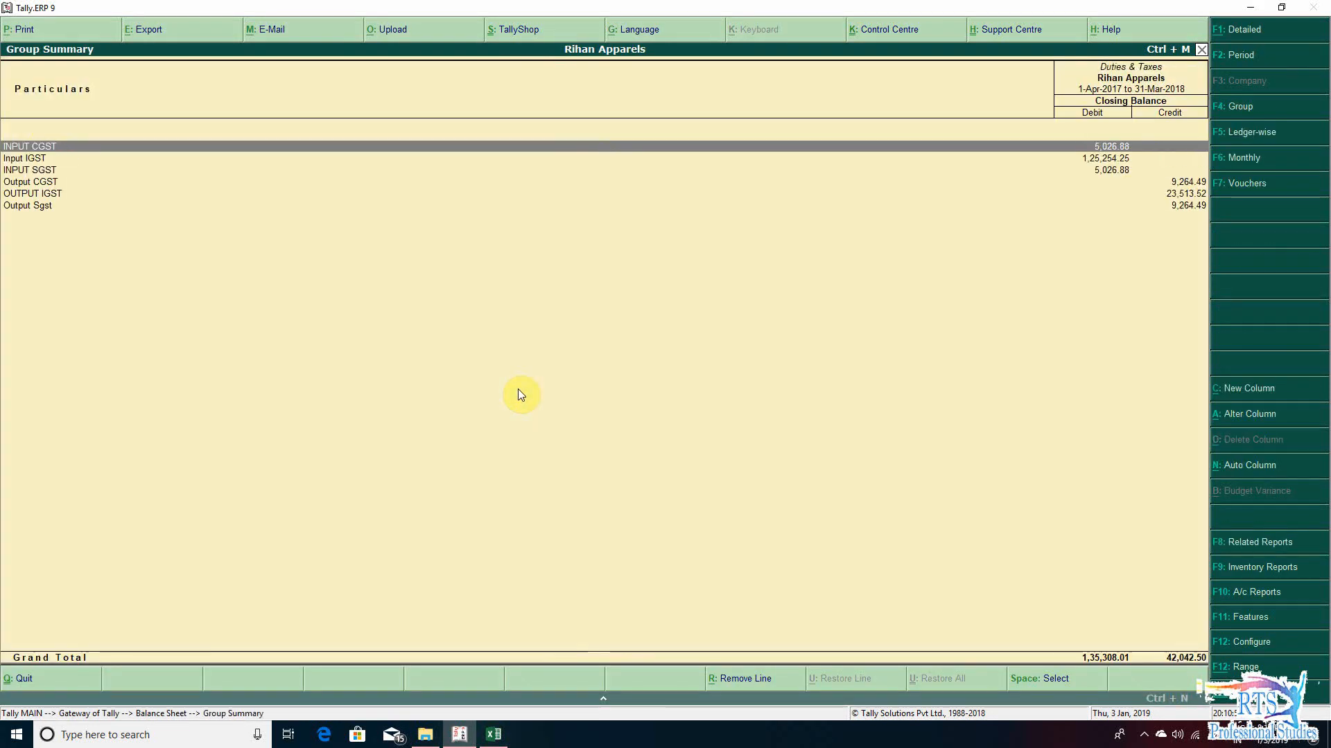
- Set the Duties & Taxes summary period from 1-7-2017 to 31-3-2018
key(F2)
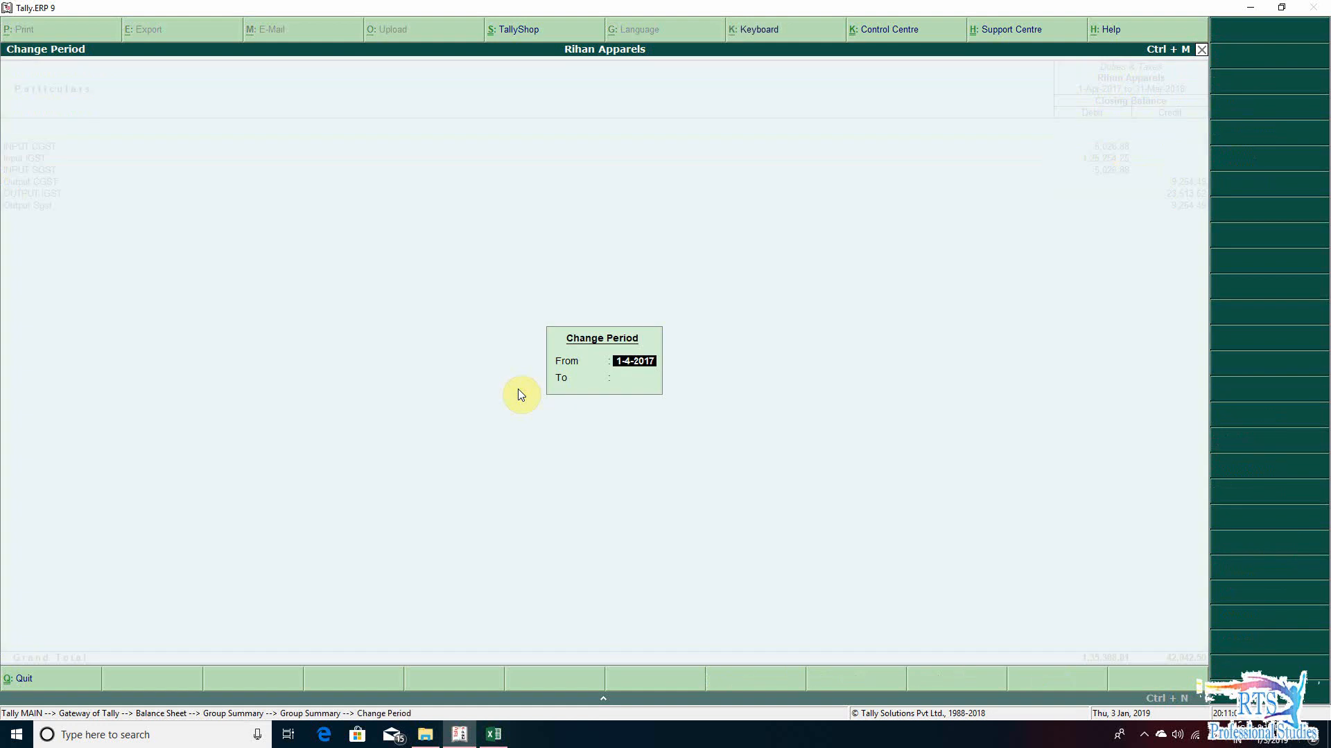
text(1-7)
key(Return)
text(3)
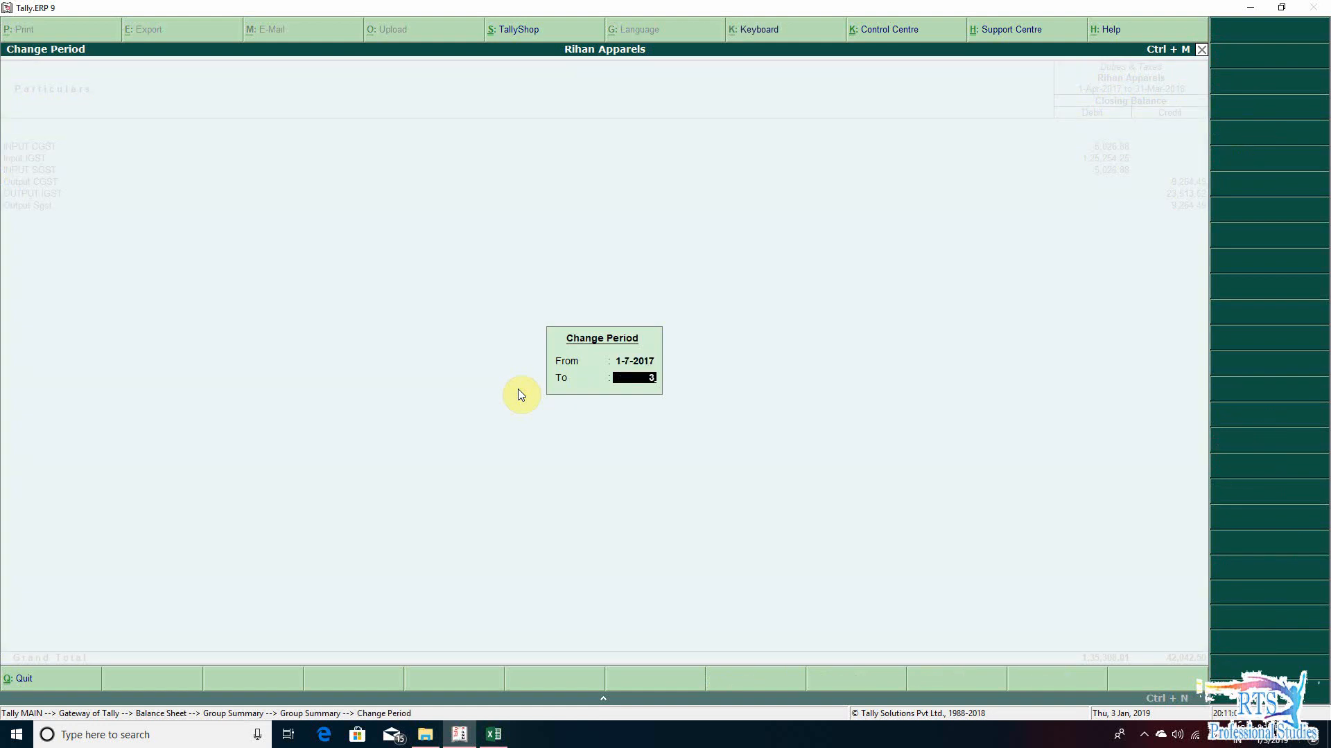
text(1-3-2018)
key(Return)
- Examine the closing balances of the input and output CGST, IGST and SGST ledgers and the debit grand total
key(Down)
key(Down)
key(Down)
key(Down)
key(Down)
key(Up)
key(Up)
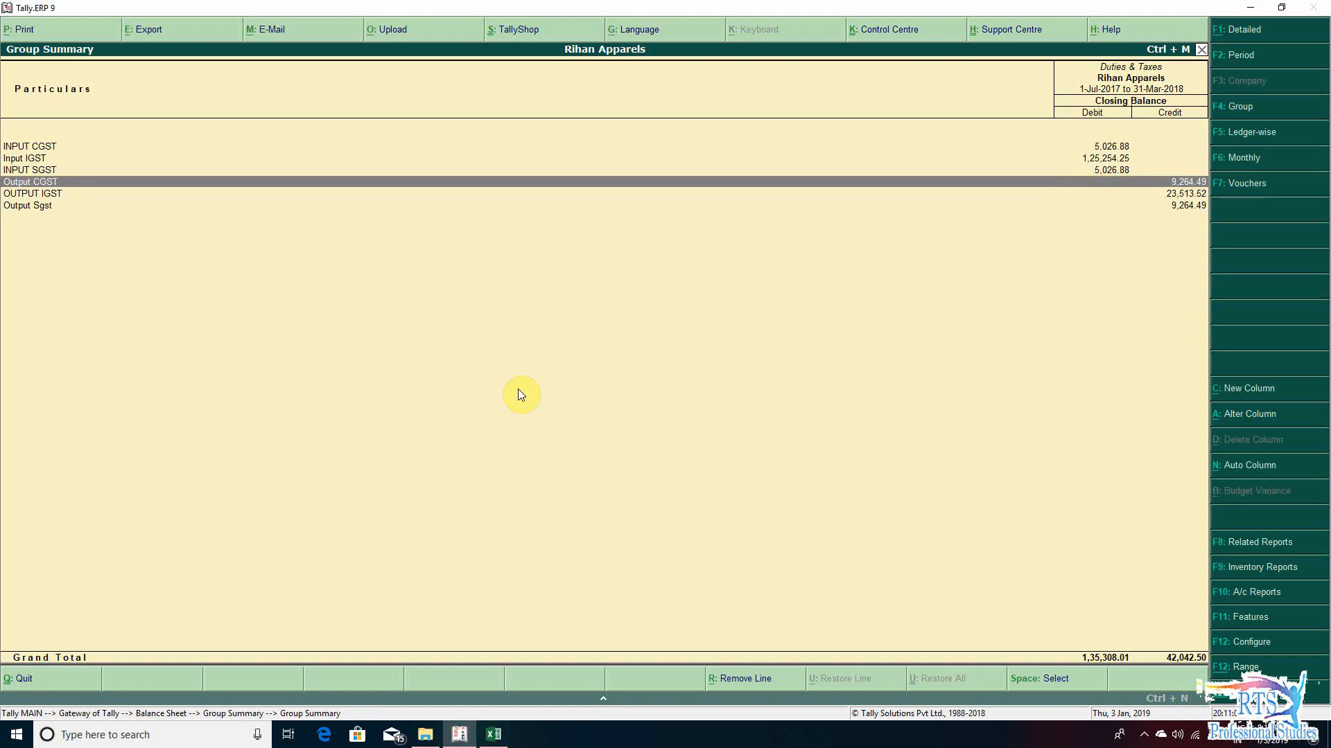
key(Up)
key(Up)
key(Down)
key(Down)
key(Down)
key(Up)
key(Up)
key(Up)
key(Up)
key(Down)
key(Down)
key(Down)
key(Down)
key(Down)
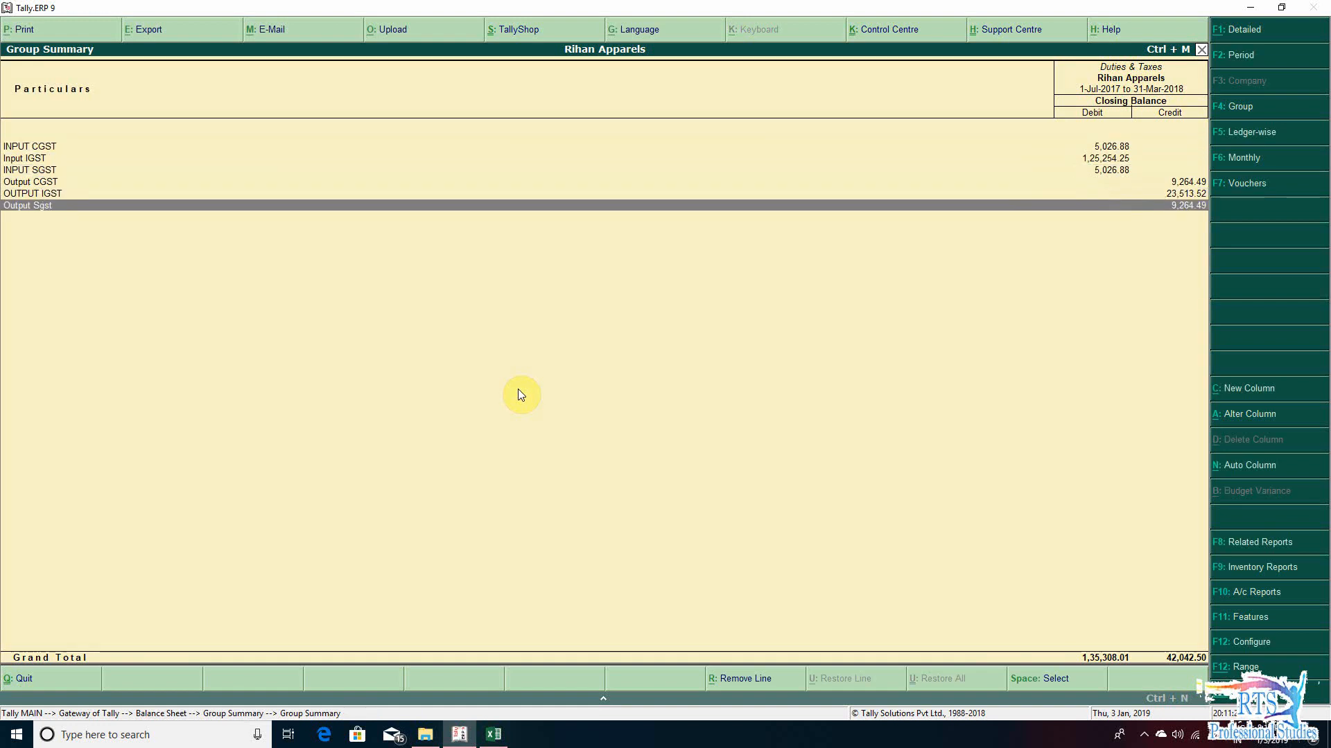
- Switch back to the GST Audit workbook in Excel and enter 135308.01 as ITC availed in section 12 row A
key(alt+Tab)
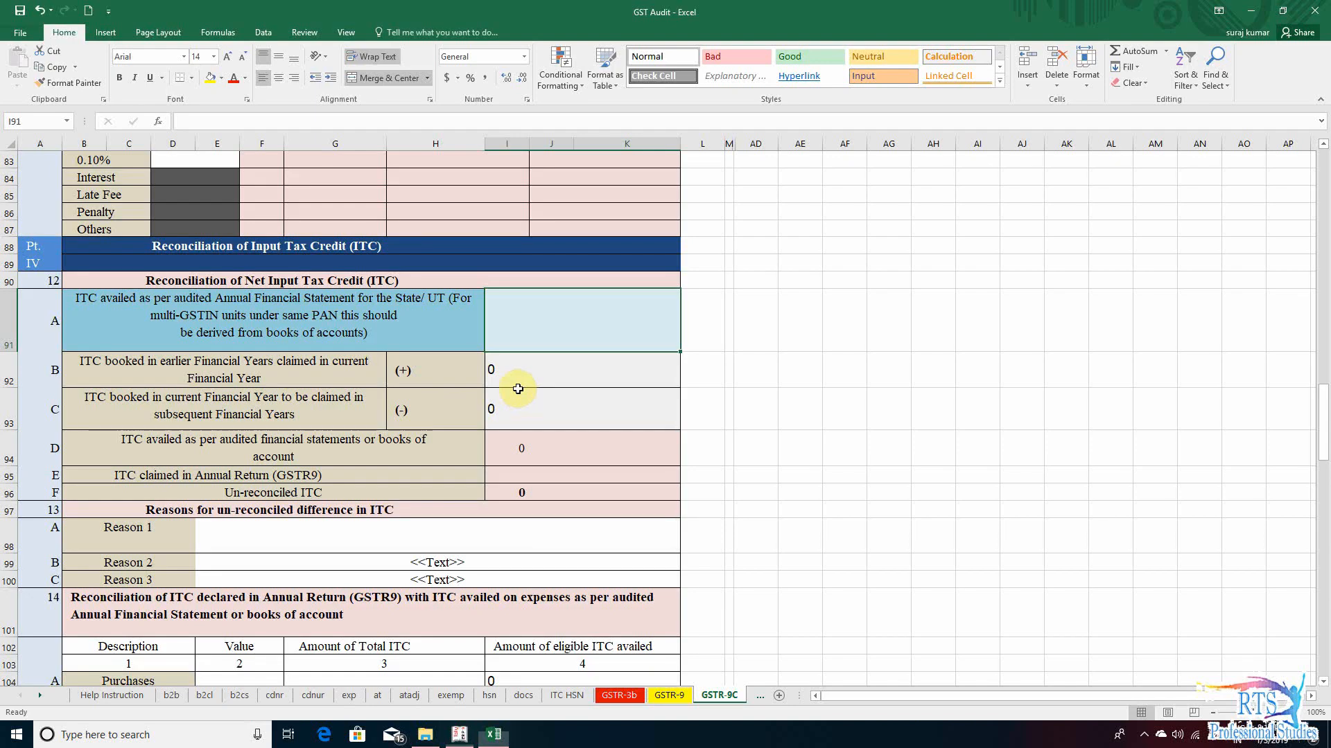
text(135308.01)
key(Return)
- Examine section 12 row B, ITC booked in earlier Financial Years claimed in current Financial Year, and its amount
key(Down)
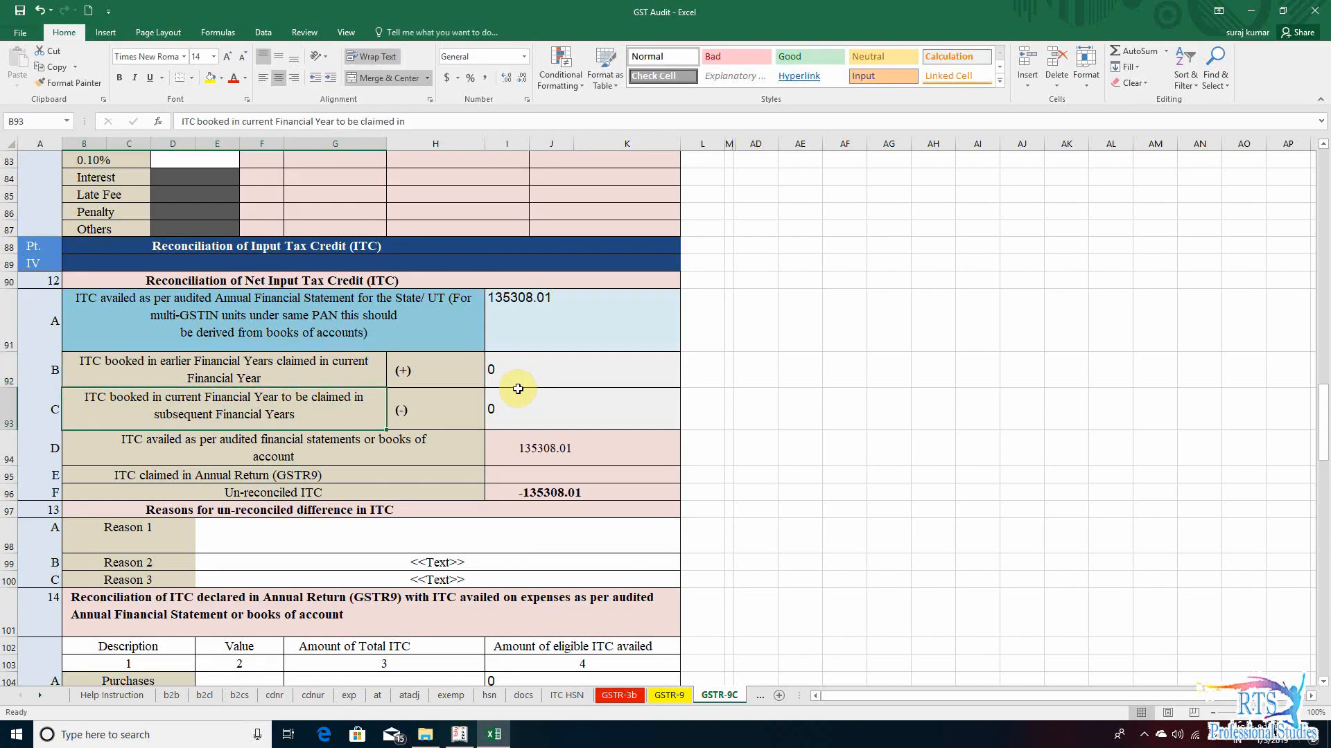
key(Up)
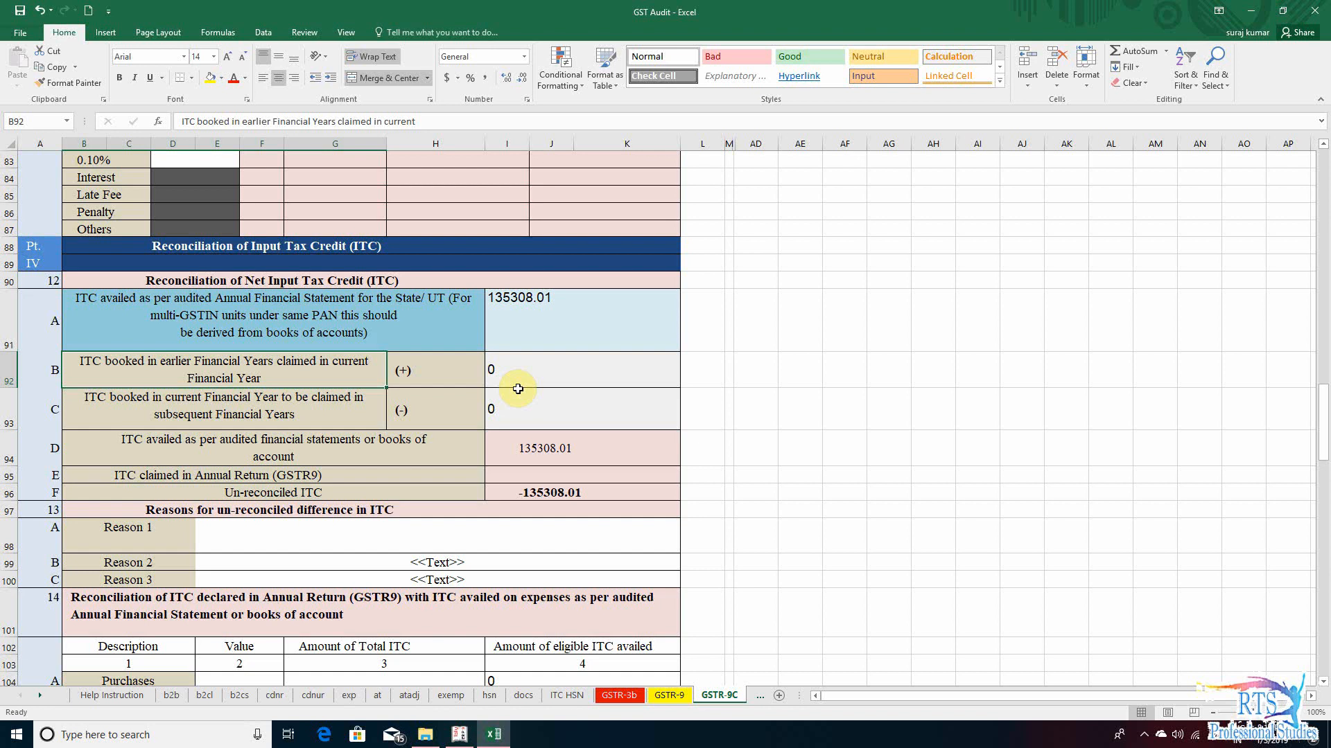
key(Left)
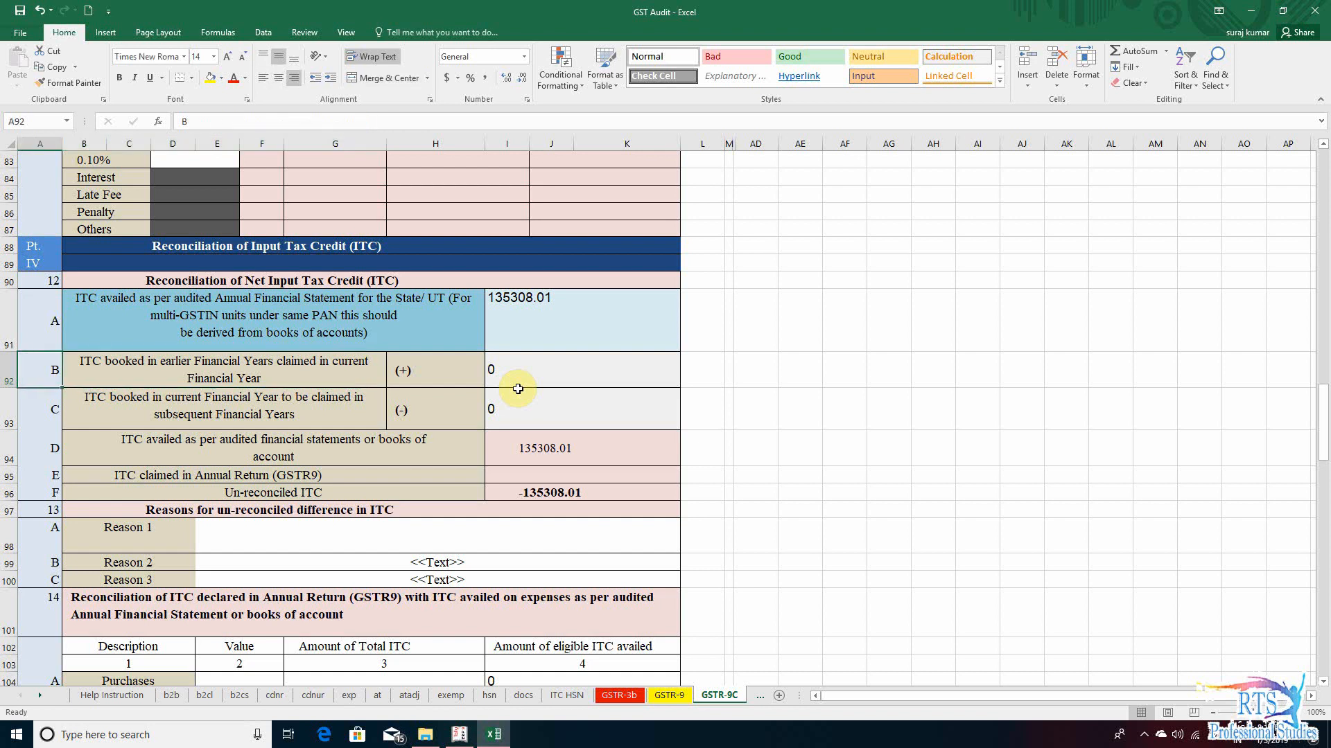
key(Right)
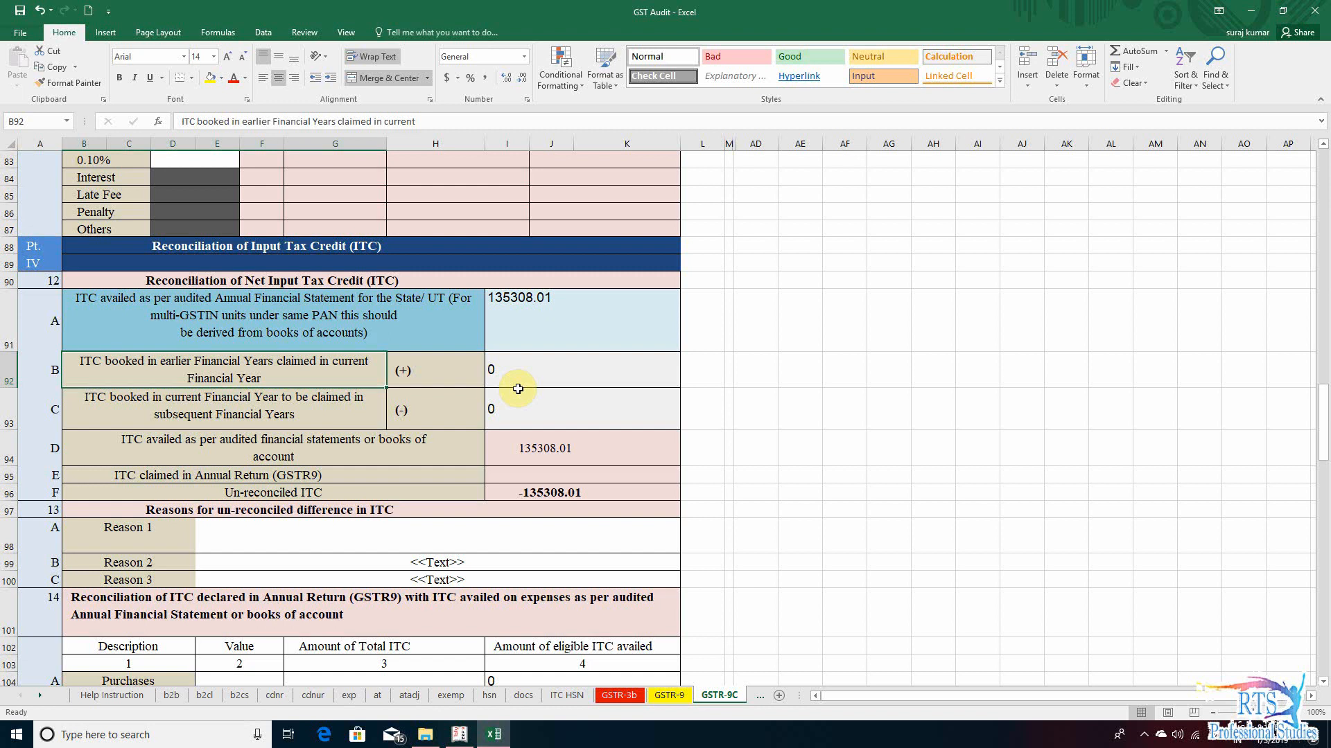
key(Right)
key(Right)
key(Left)
key(Left)
key(Right)
key(Right)
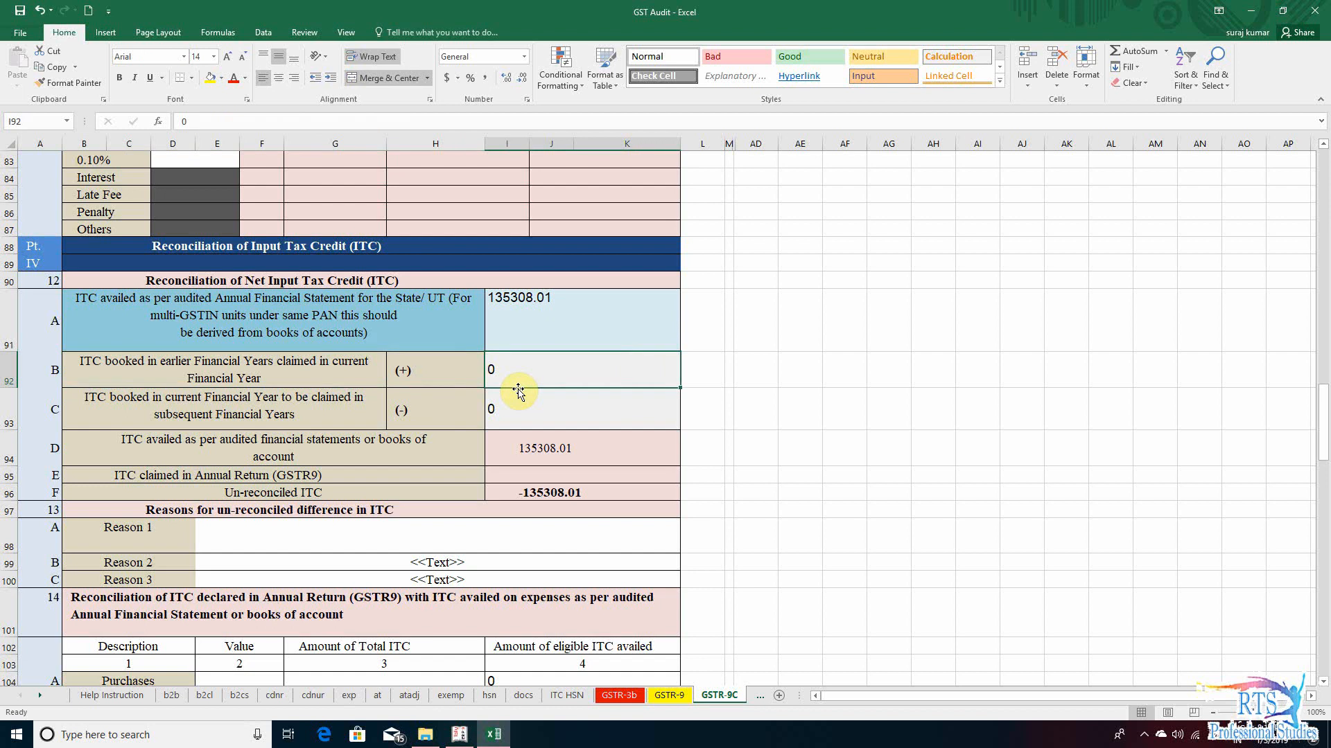
key(Down)
key(Left)
key(Up)
key(Right)
key(Left)
key(Right)
- Switch to Tally.ERP 9 and close the open summary reports back to the Gateway of Tally
key(alt+Tab)
key(Escape)
key(Escape)
key(Escape)
key(Escape)
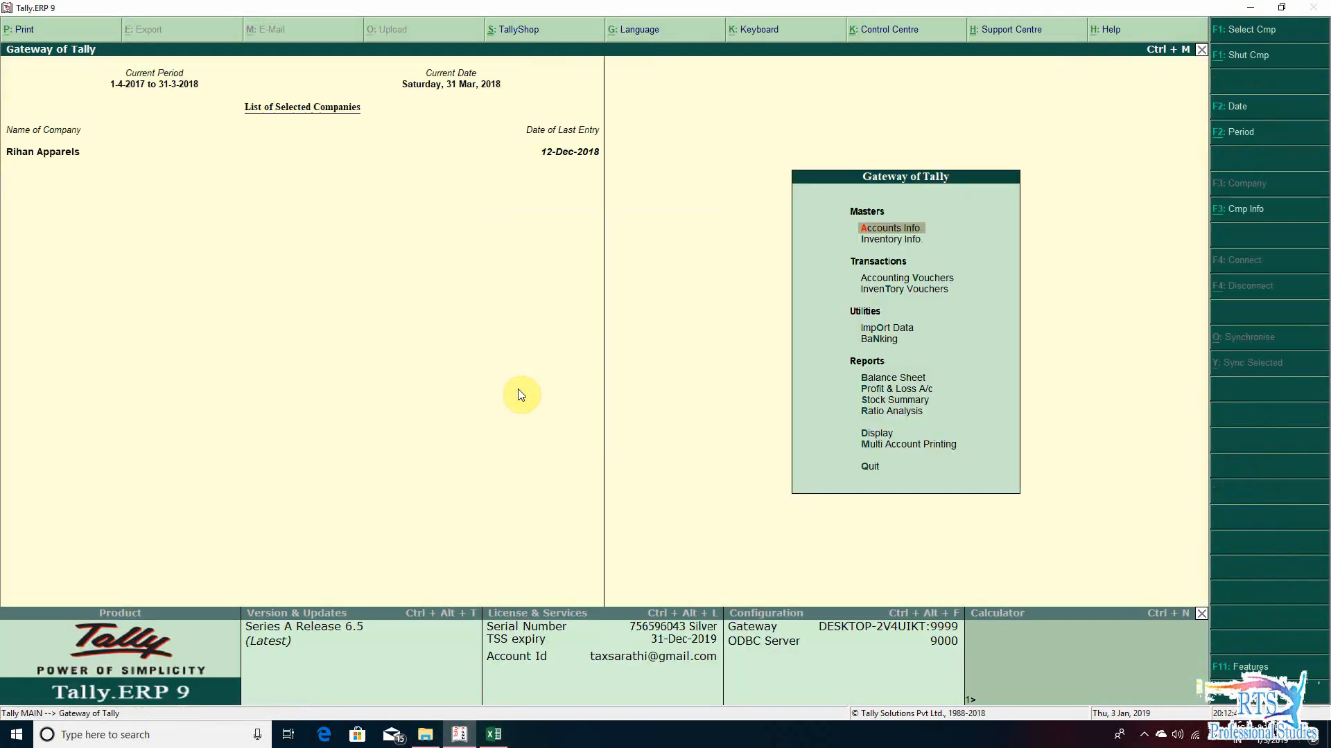
key(d)
key(o)
key(Escape)
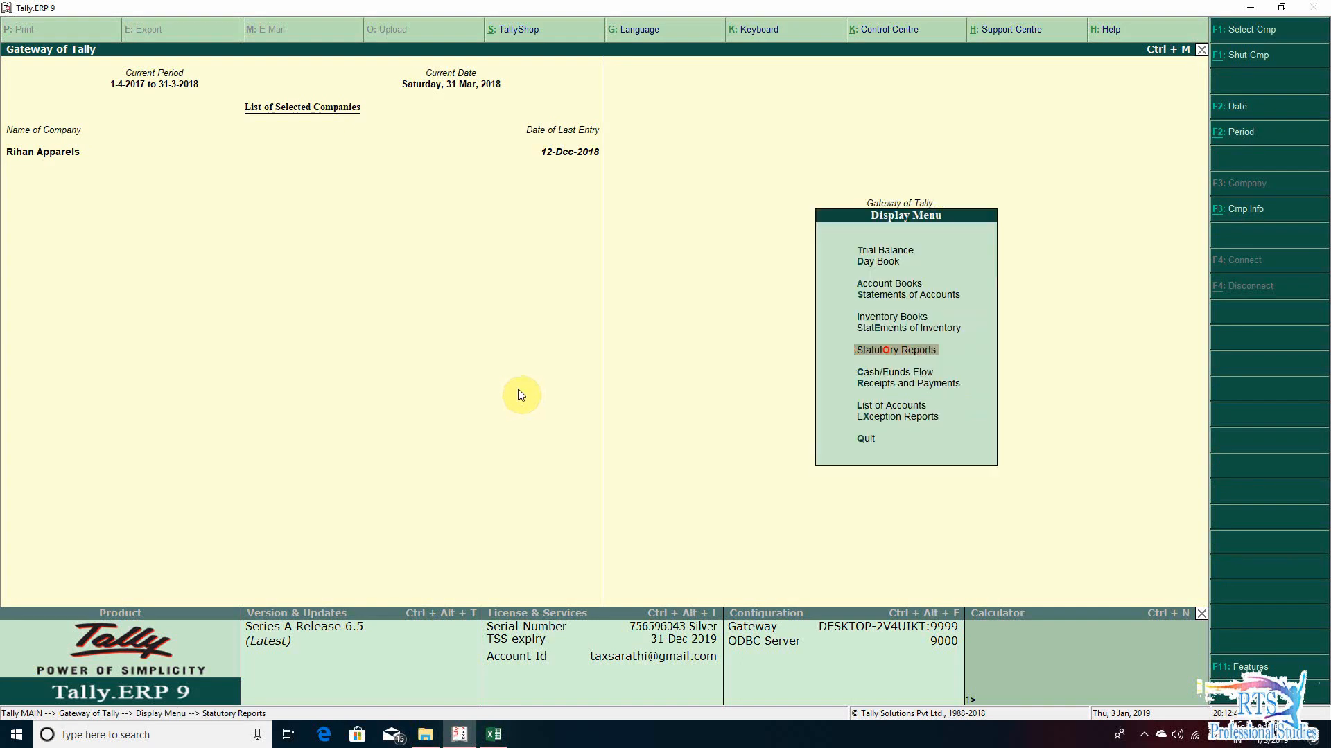
key(Escape)
key(Escape)
key(Escape)
- Open the Statistics report under Statements of Accounts and go to the Purchase voucher type
key(d)
key(s)
key(s)
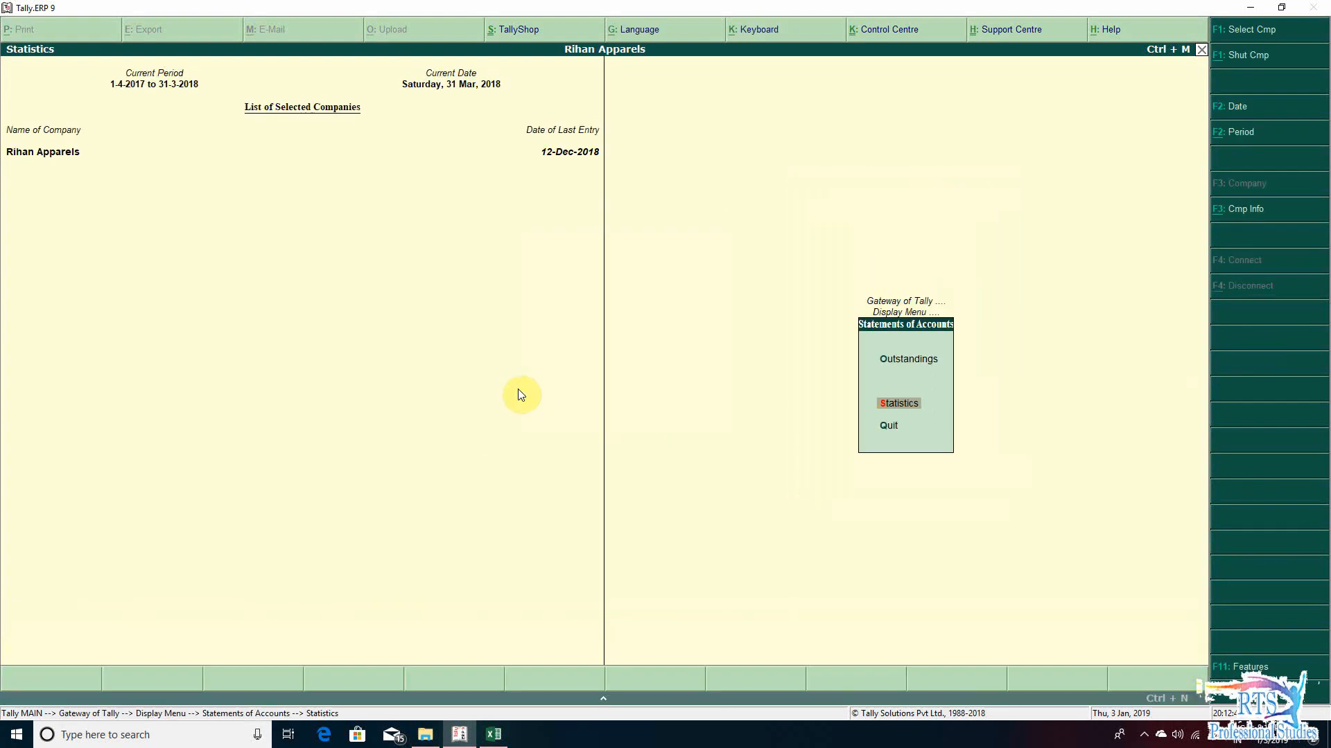
key(Down)
key(Down)
key(Down)
key(Down)
key(Down)
- Open the monthly register of Purchase vouchers and show the list of vouchers for March
key(Down)
key(Down)
key(Down)
key(Down)
key(Down)
key(Down)
key(Down)
key(Down)
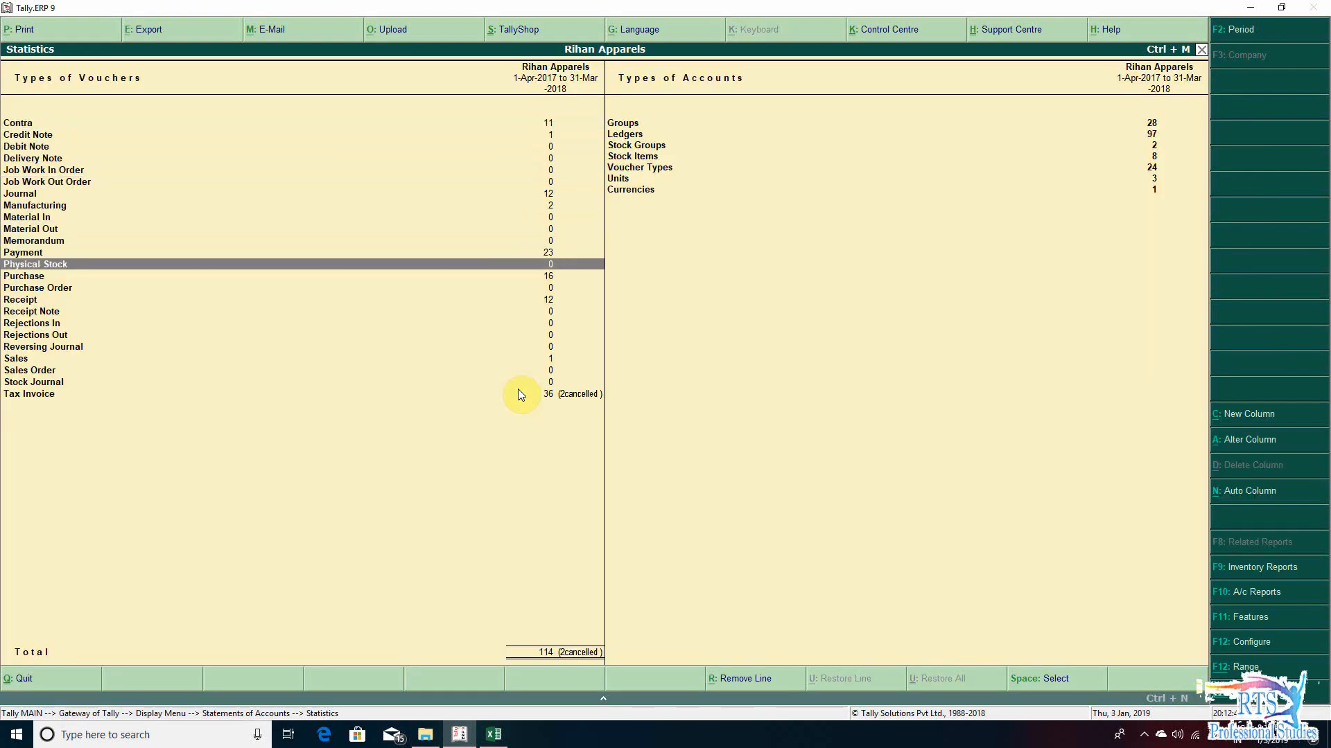
key(Return)
key(Up)
key(Up)
key(Down)
key(Down)
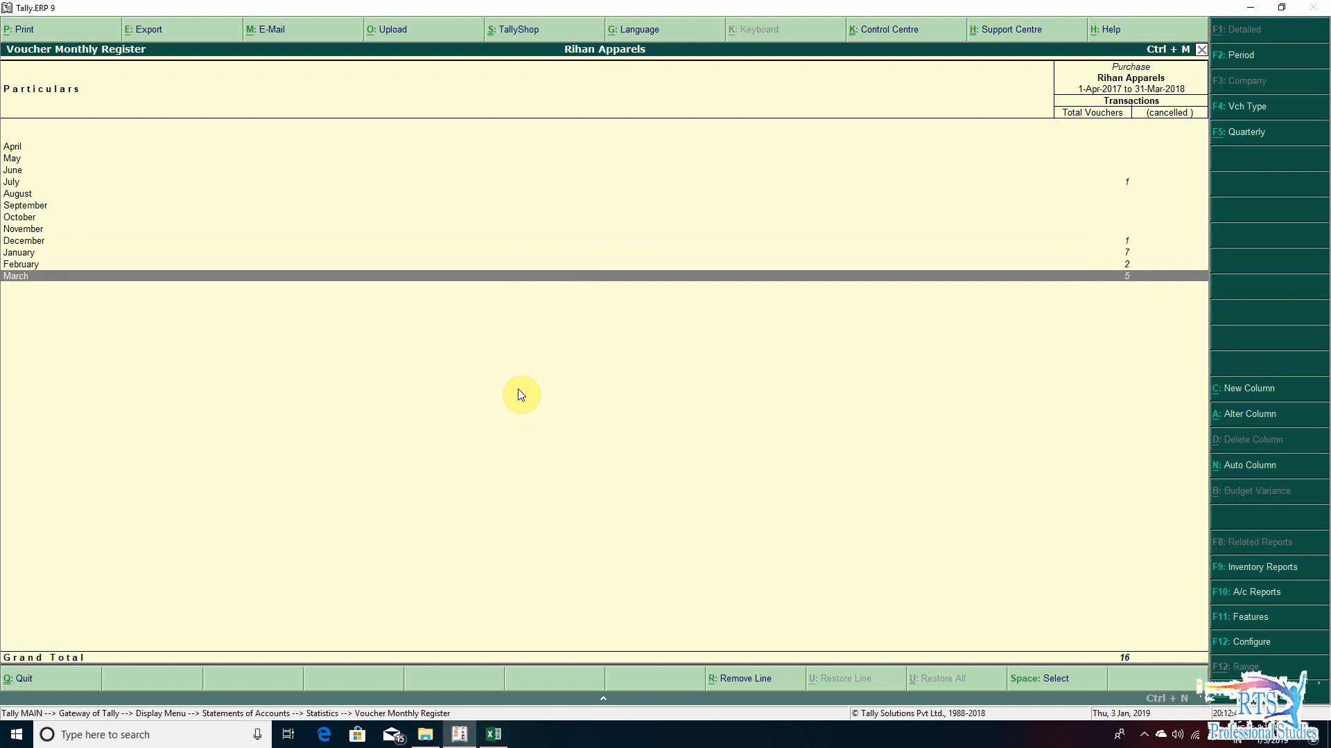
key(Return)
key(Down)
key(Down)
key(Down)
key(Down)
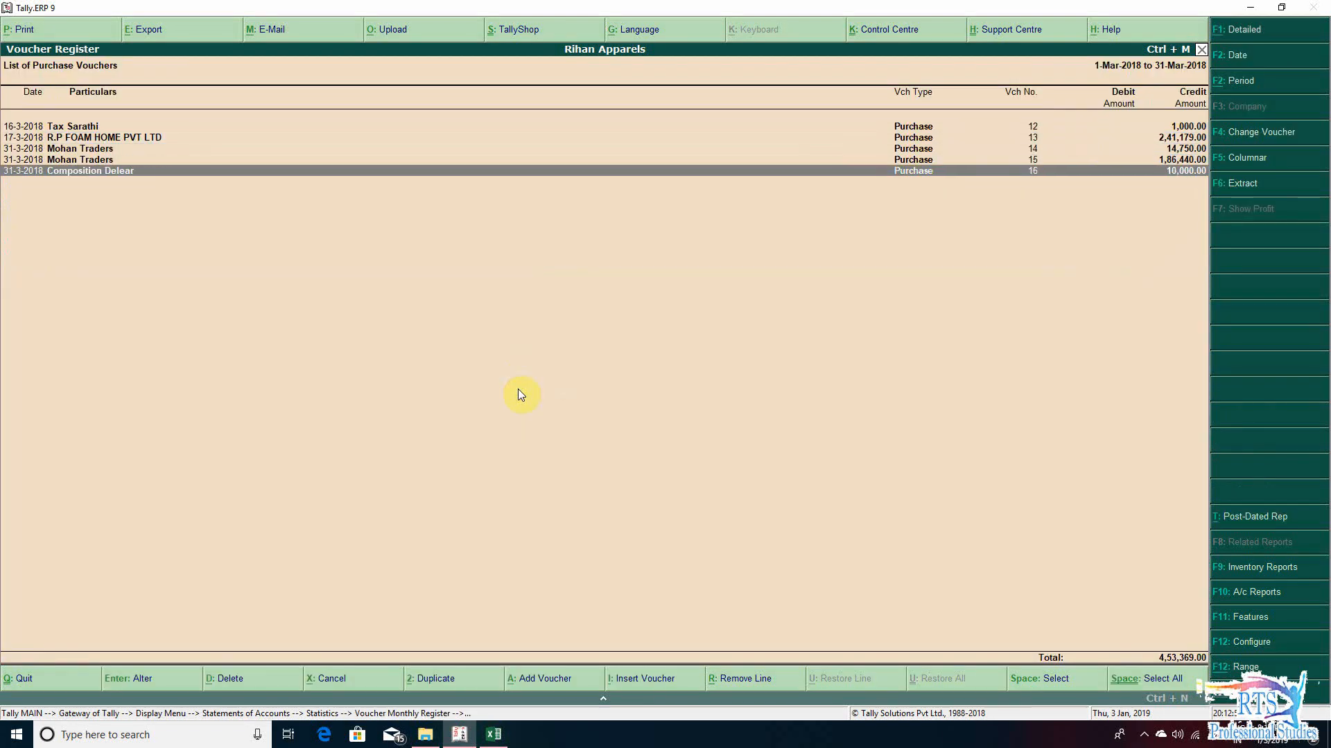
- Examine the March purchase vouchers, comparing their dates, parties and credit amounts
key(Up)
key(Up)
key(Up)
key(Up)
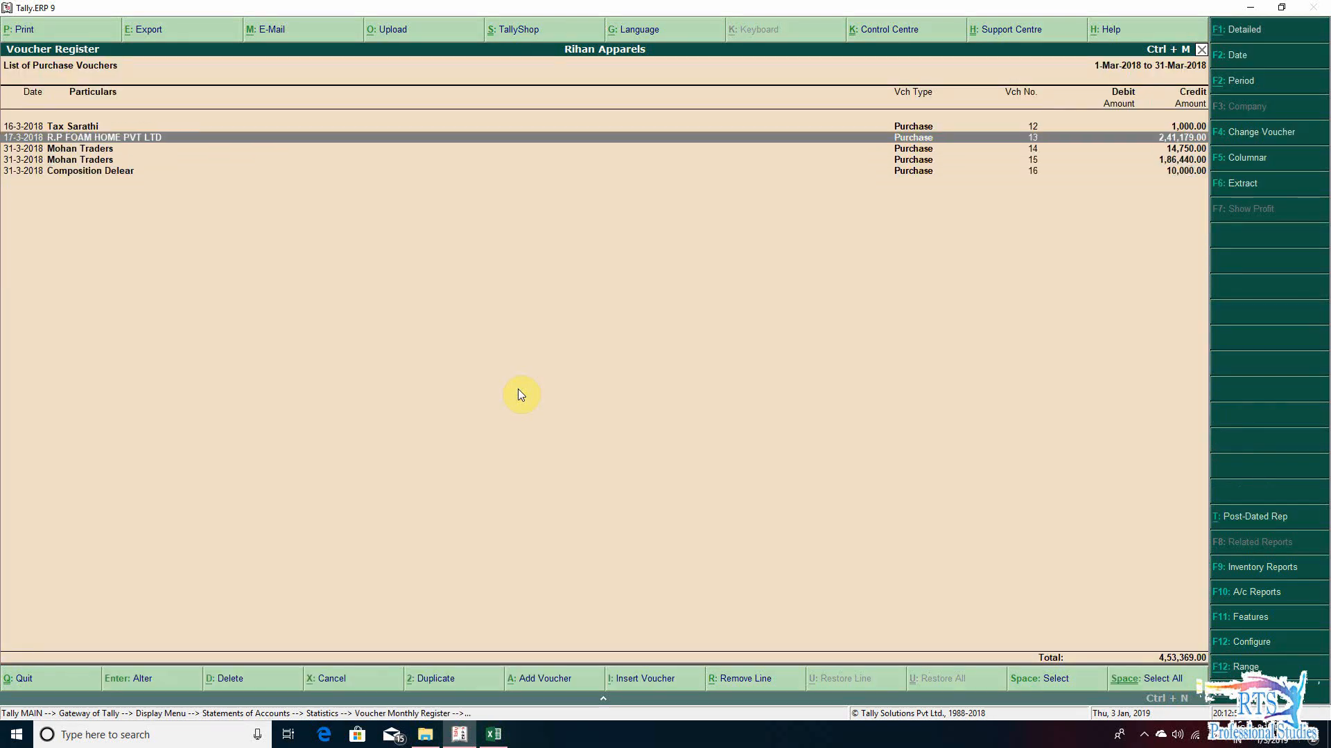
key(Down)
key(Down)
key(Down)
key(Down)
key(Up)
key(Up)
key(Down)
key(Down)
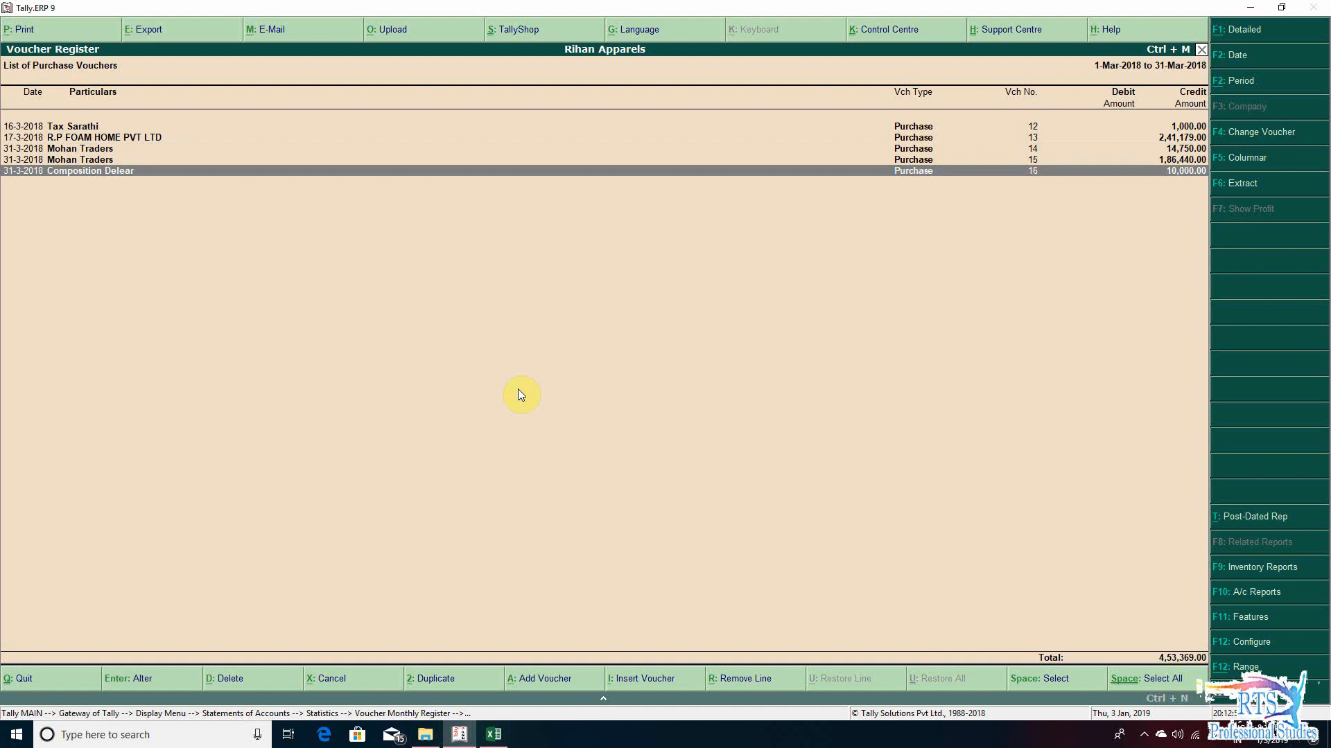
- Switch back to the GST Audit workbook in Excel and examine the adjustment rows B and C of section 12
key(alt+Tab)
key(Left)
key(Left)
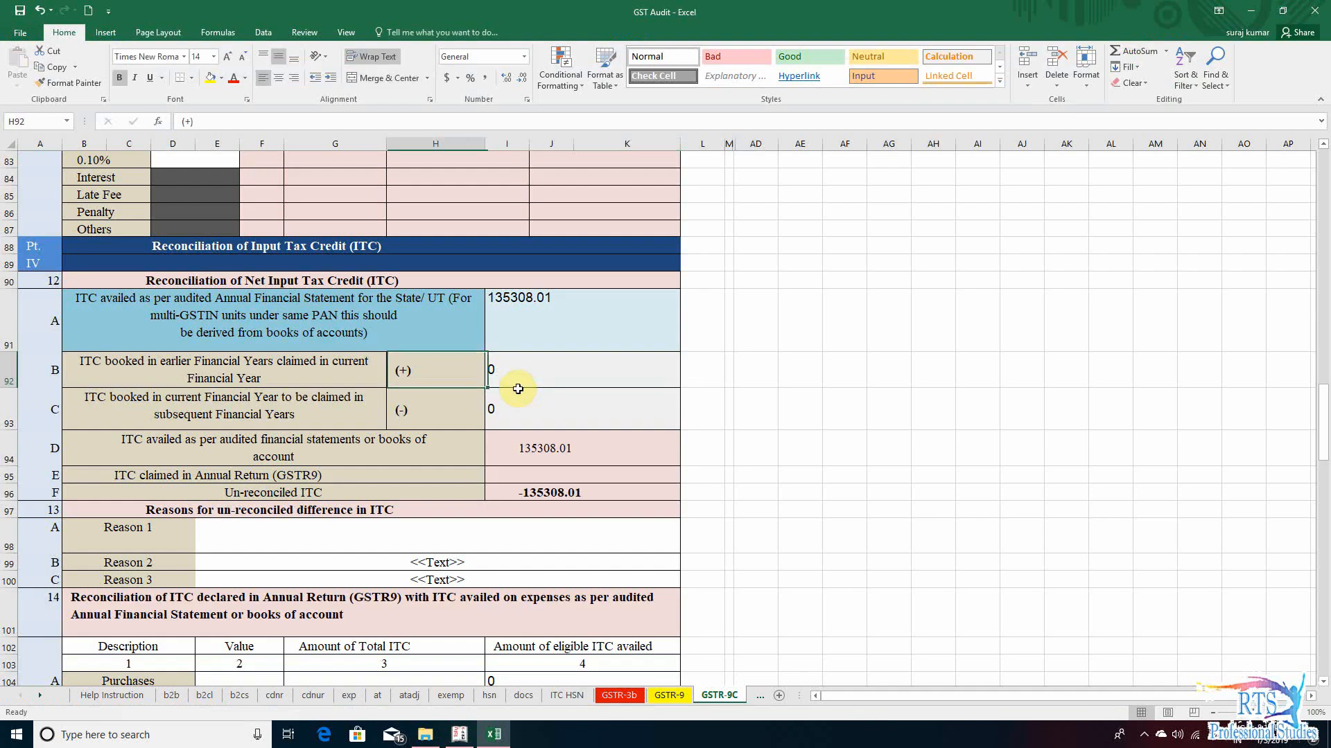
key(Right)
key(Right)
key(Down)
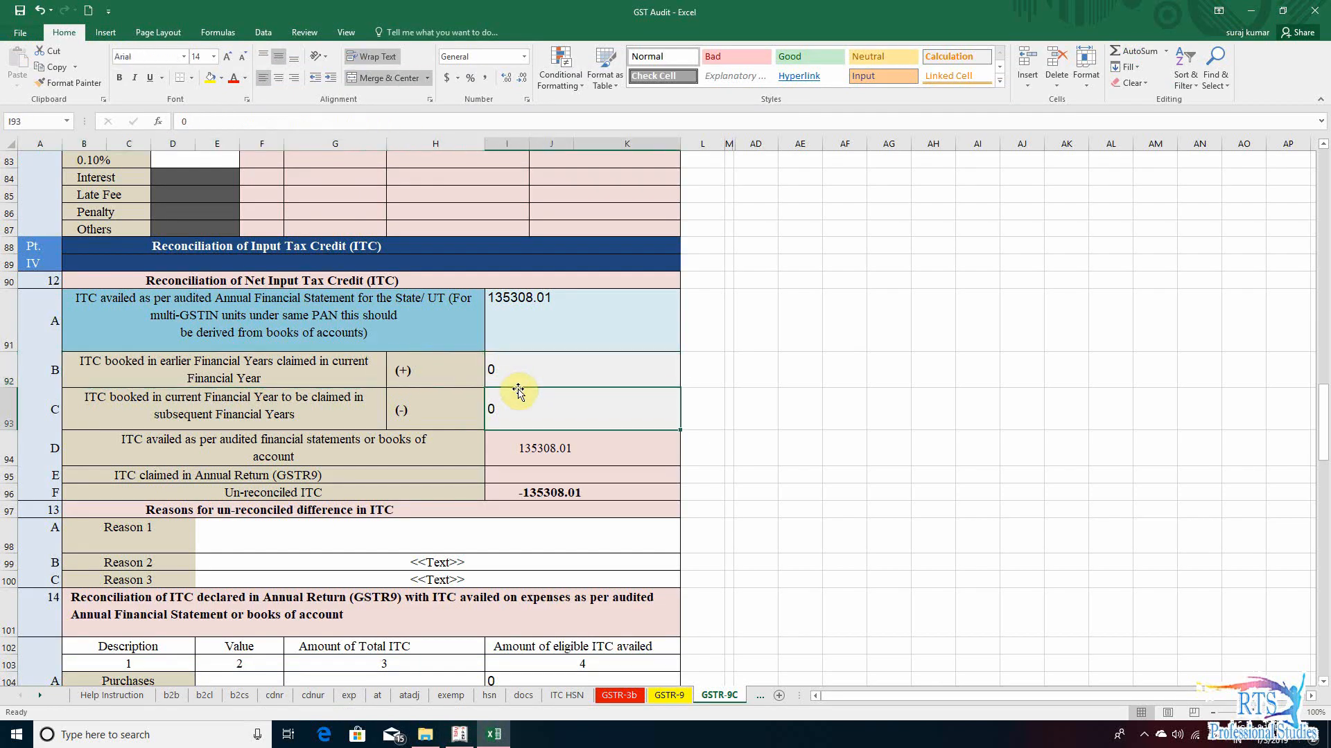
key(Left)
key(Left)
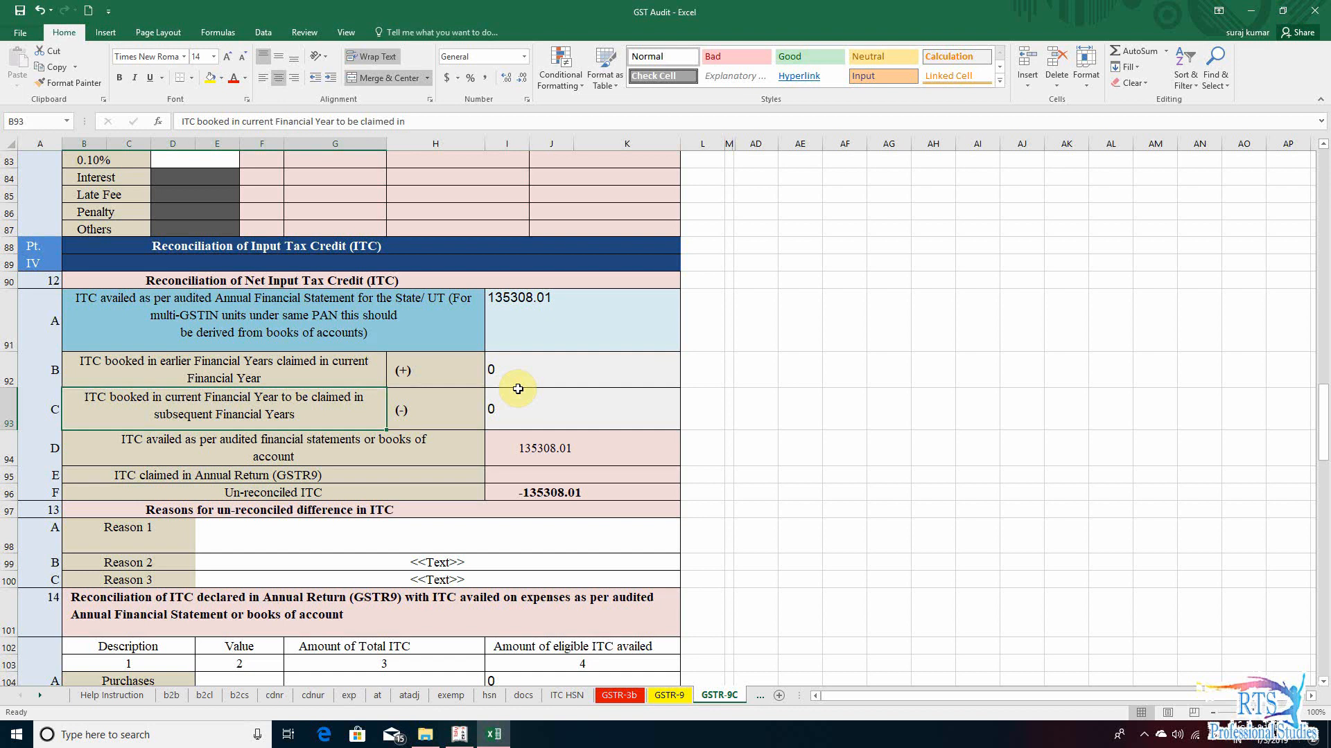
key(Right)
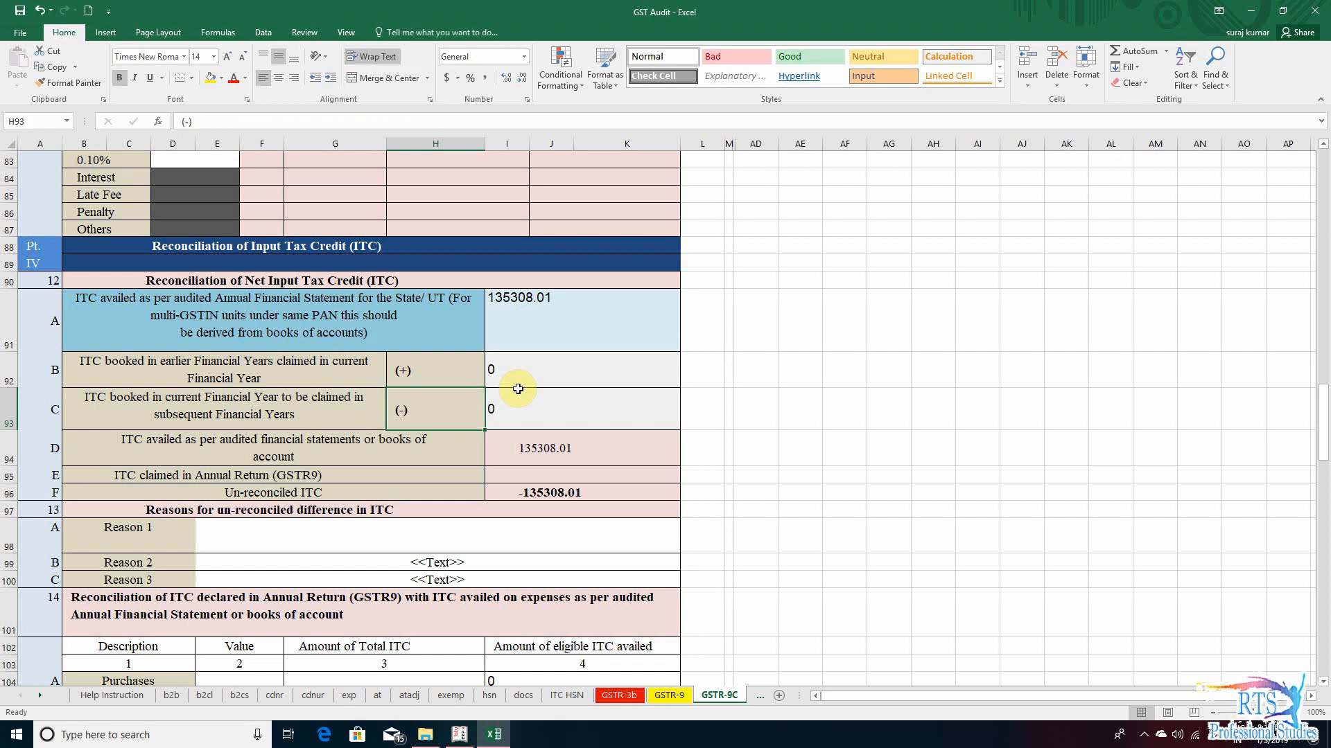
key(Right)
- Recheck the last March purchase vouchers in Tally.ERP 9 against section 12 row C, then return to the Excel workbook
key(alt+Tab)
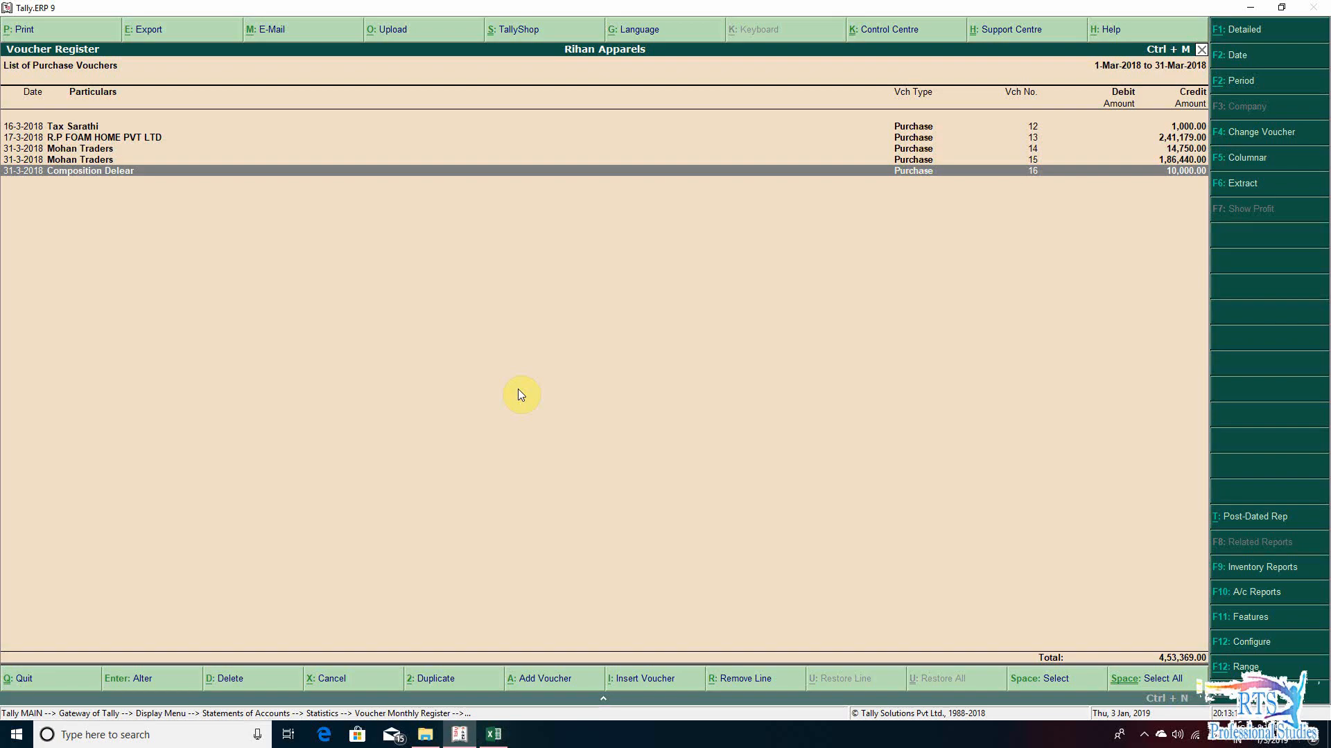
key(Up)
key(Up)
key(Down)
key(Down)
key(alt+Tab)
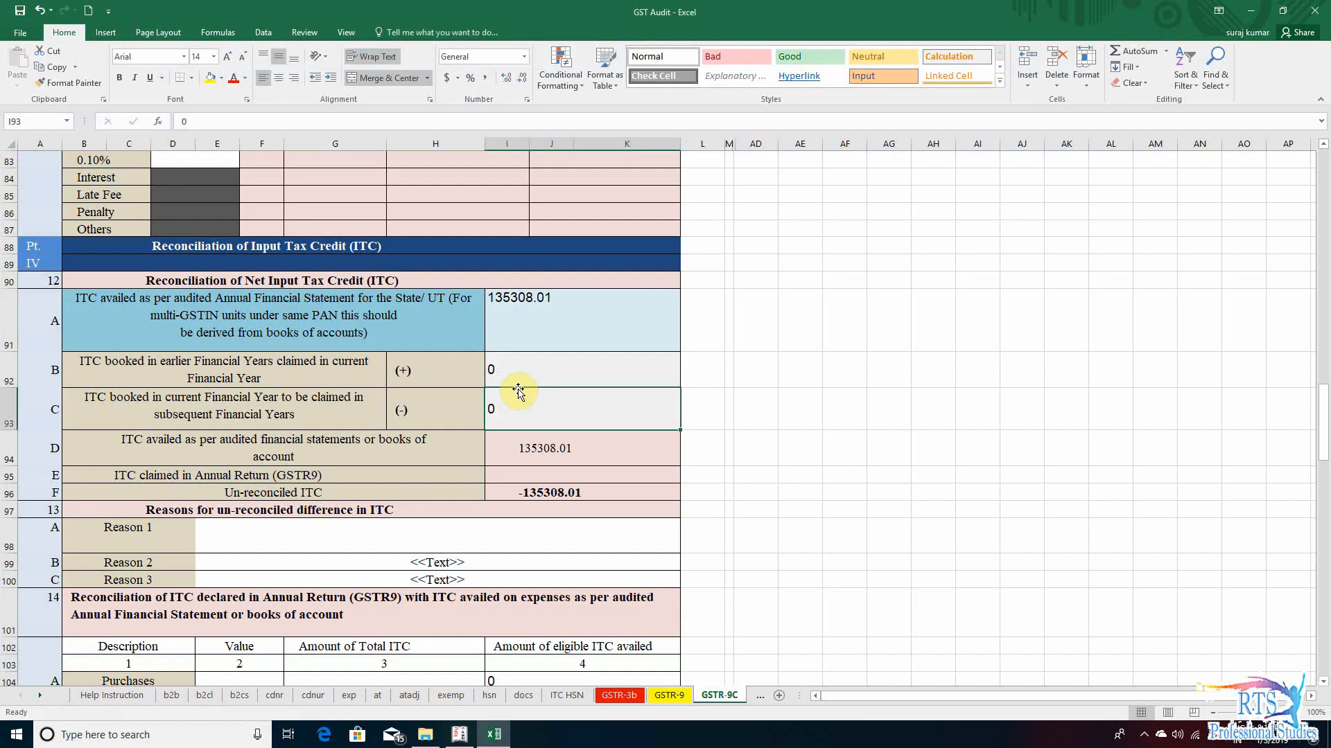
- Enter 135308 as ITC claimed in Annual Return (GSTR9) in section 12 row E
key(Down)
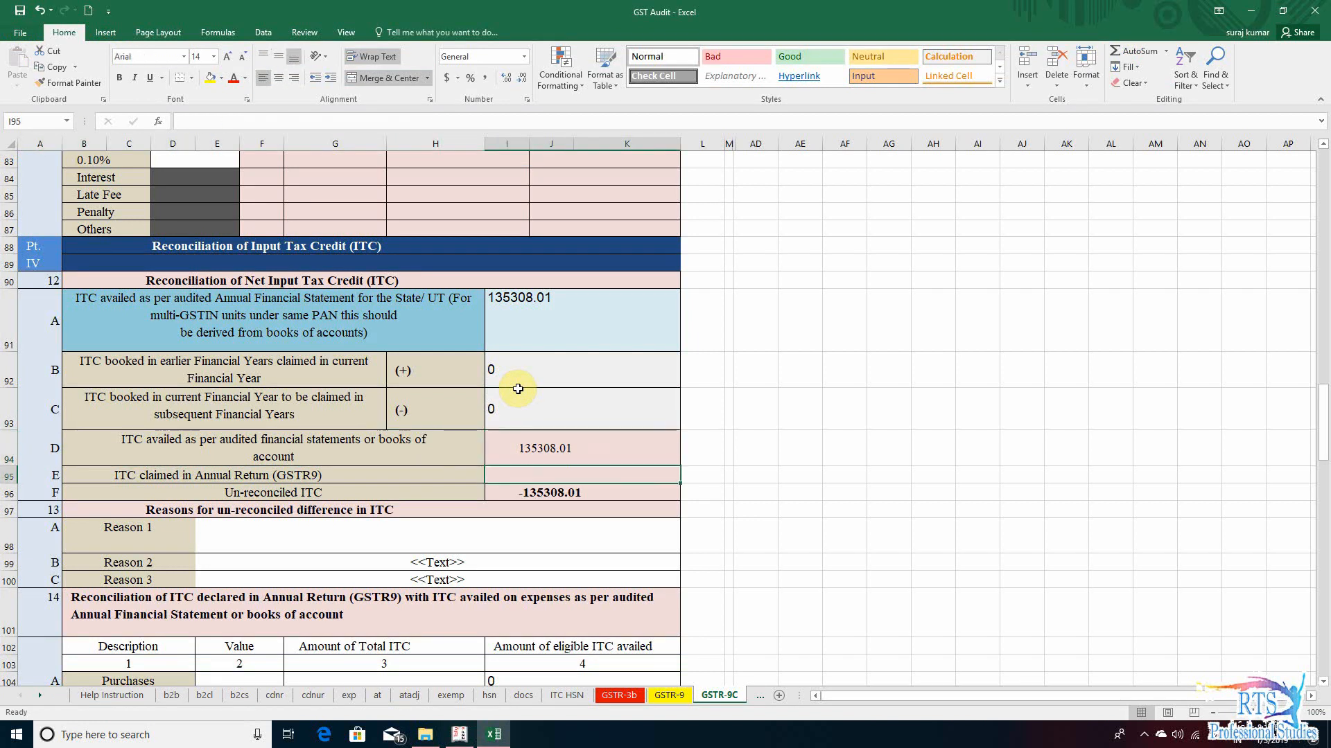
key(Home)
key(Right)
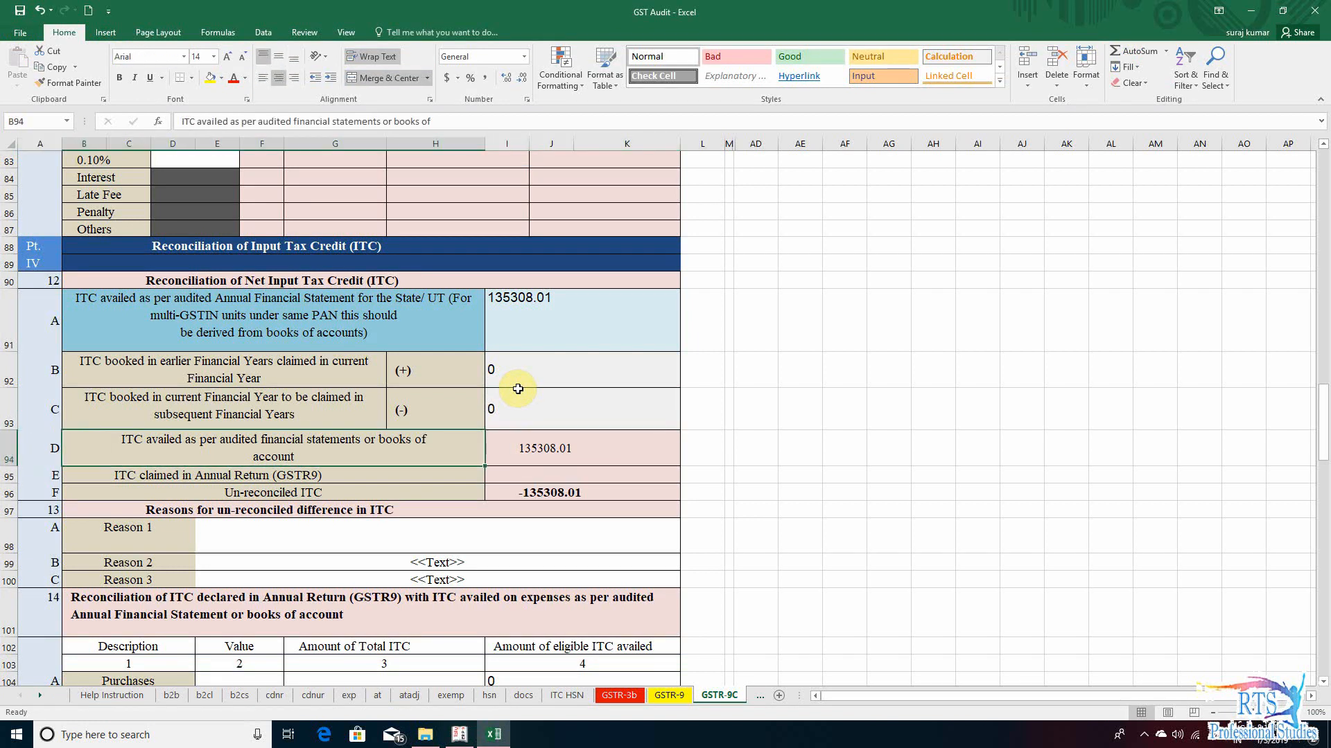
key(Down)
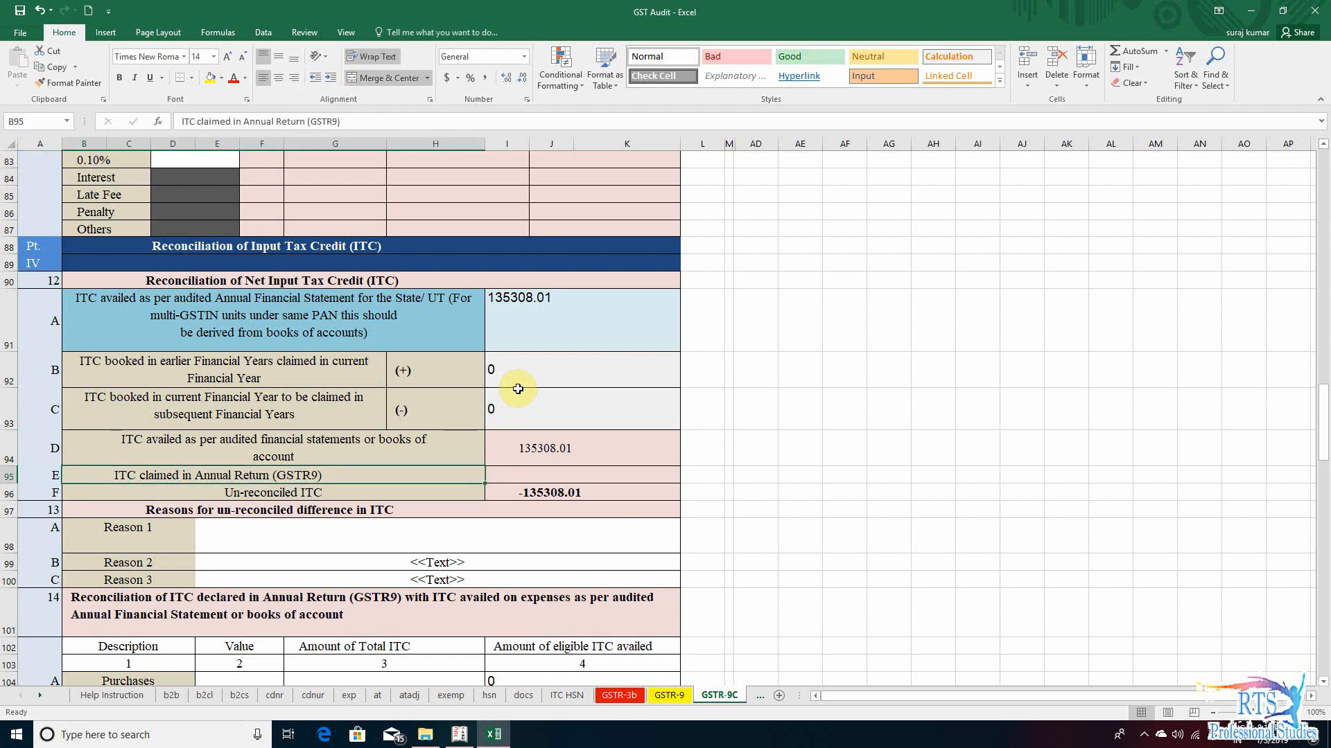
key(Right)
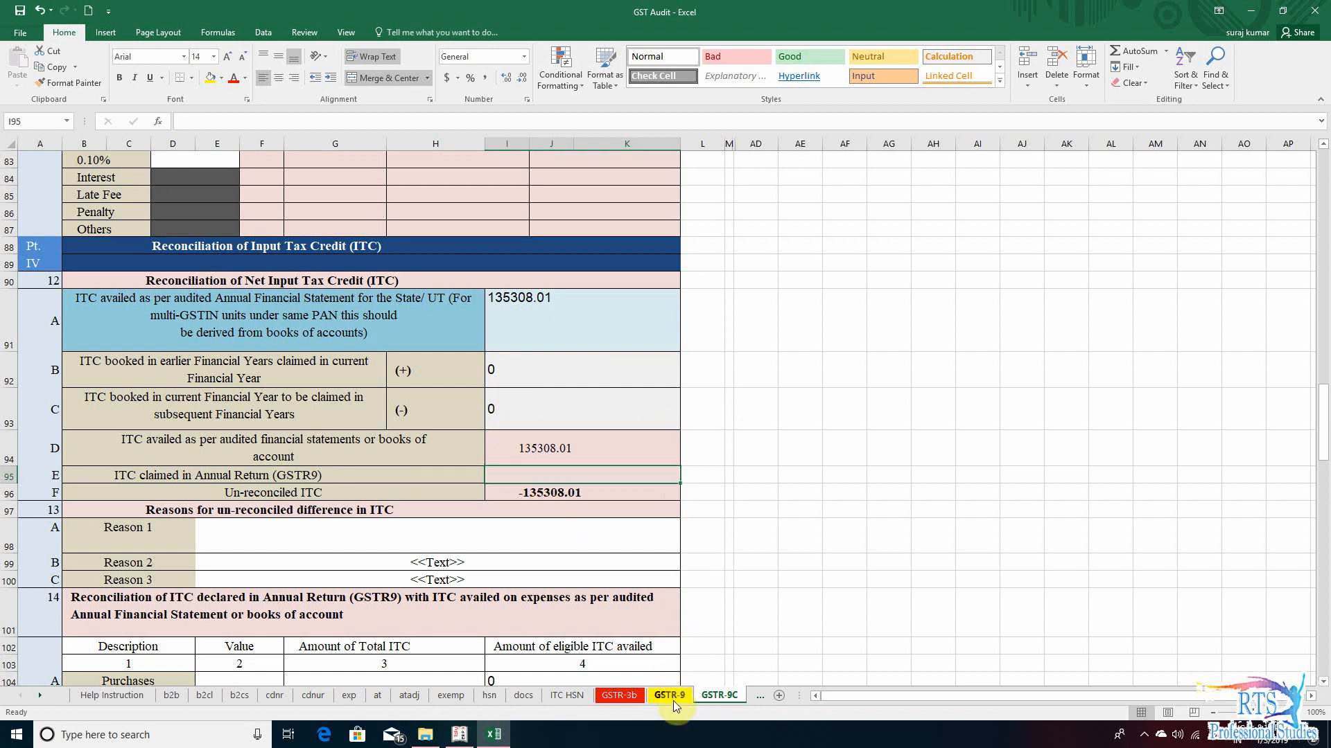
text(135308)
key(Return)
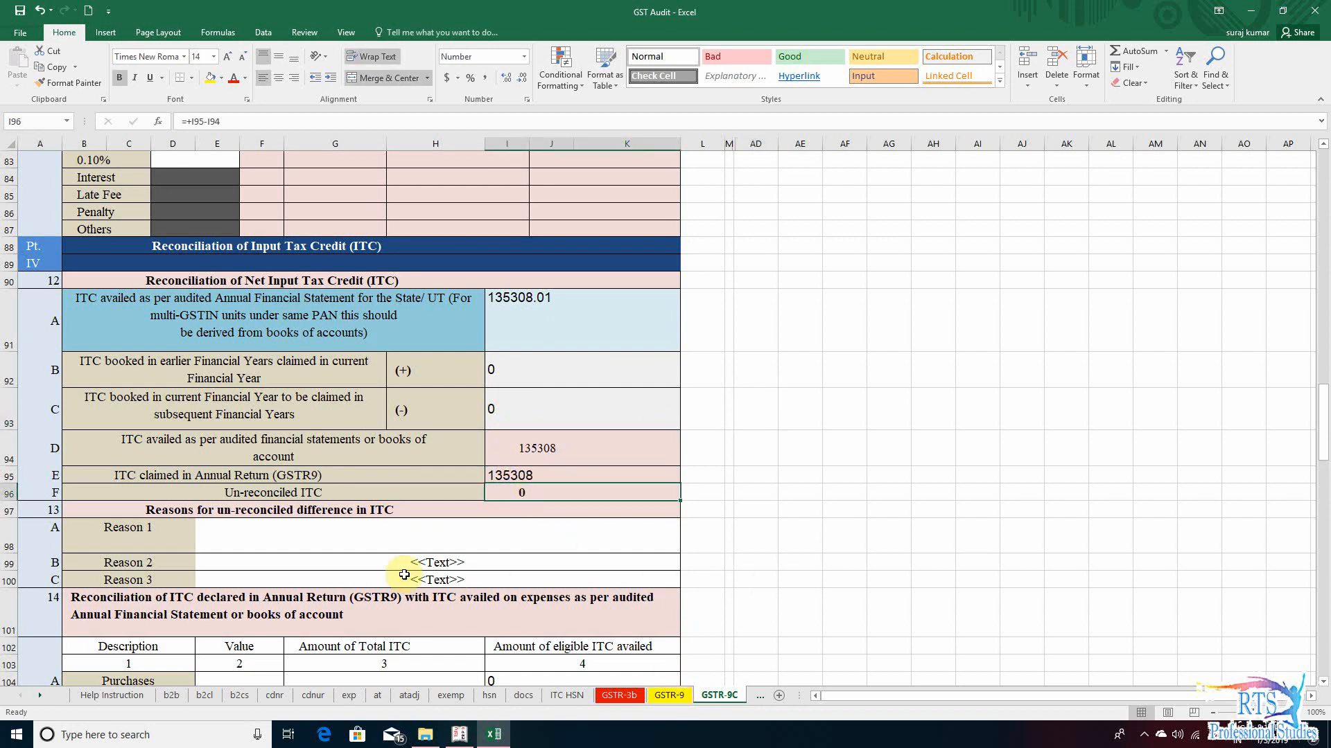
- Examine the Reason 1 and Reason 2 rows for un-reconciled difference in ITC in section 13
click(395, 530)
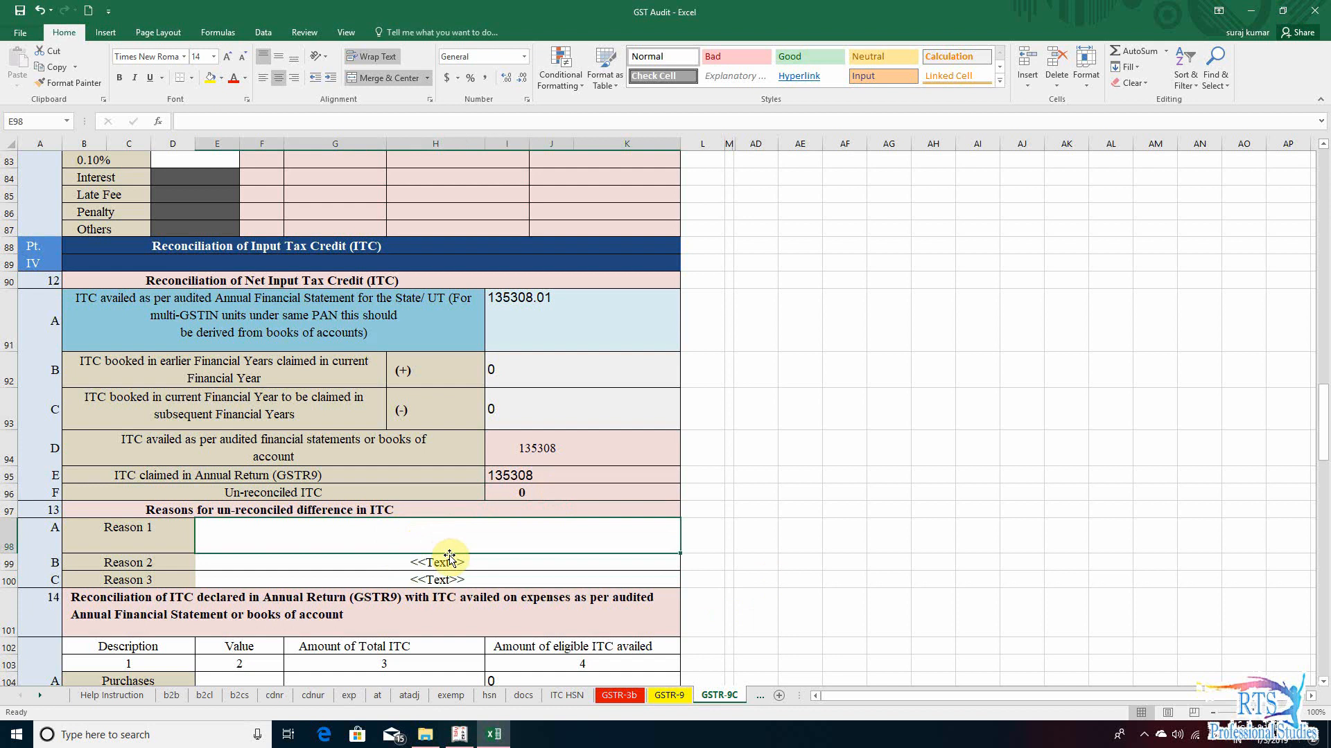
scroll(447, 575, down, 1)
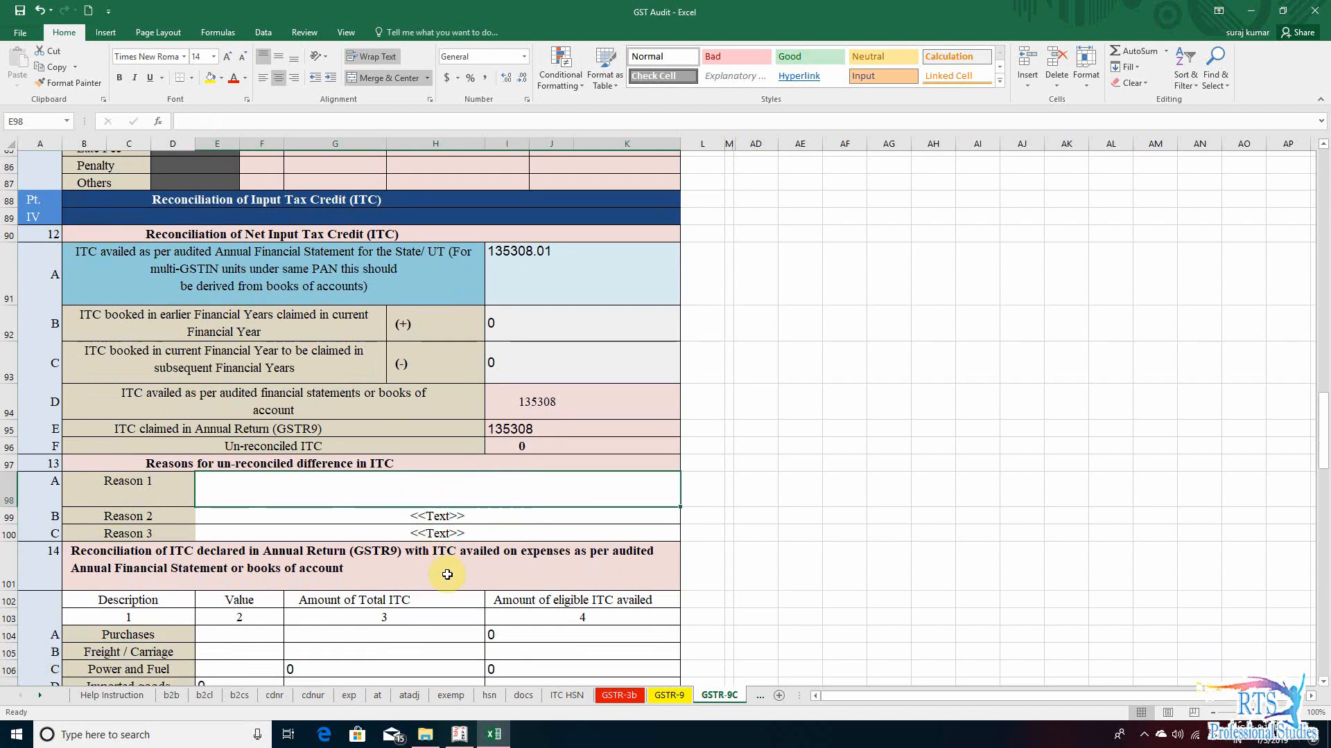
scroll(447, 574, down, 2)
key(Down)
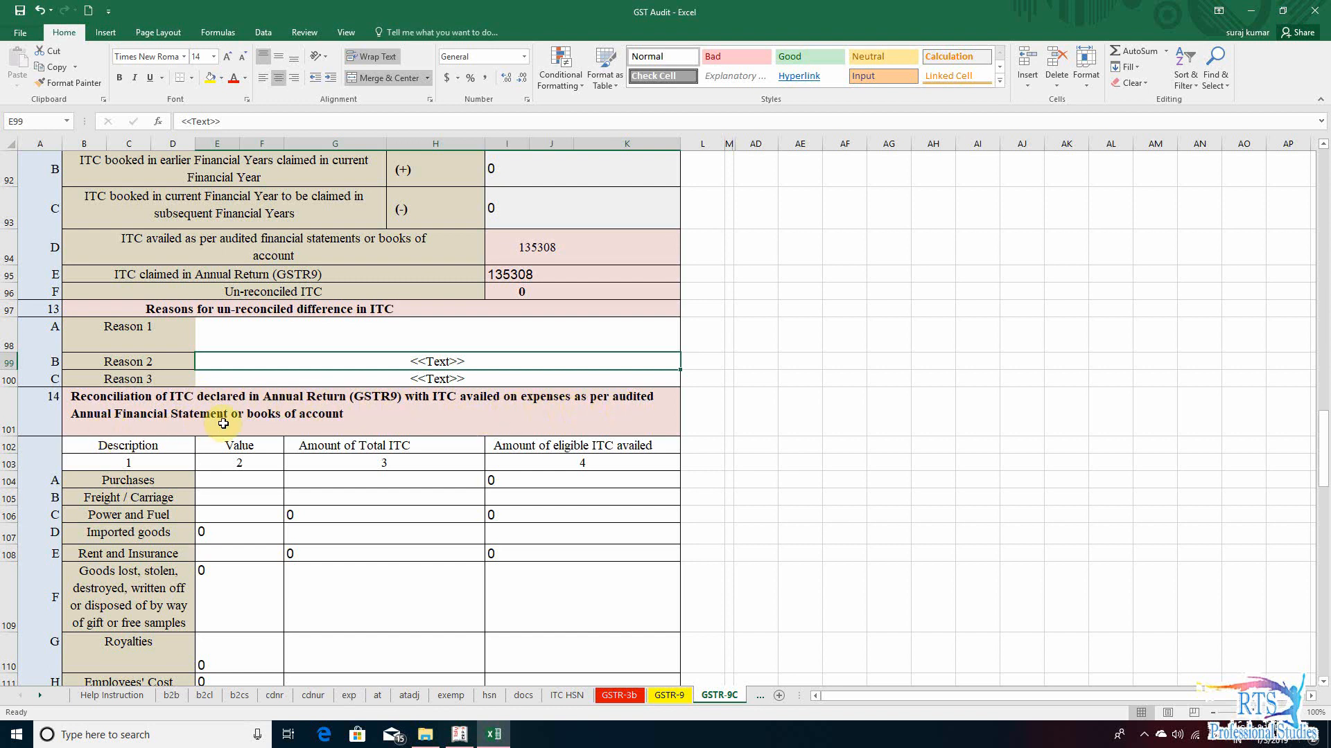
- Examine the Value and Amount of Total ITC columns of the Purchases row in section 14
click(250, 484)
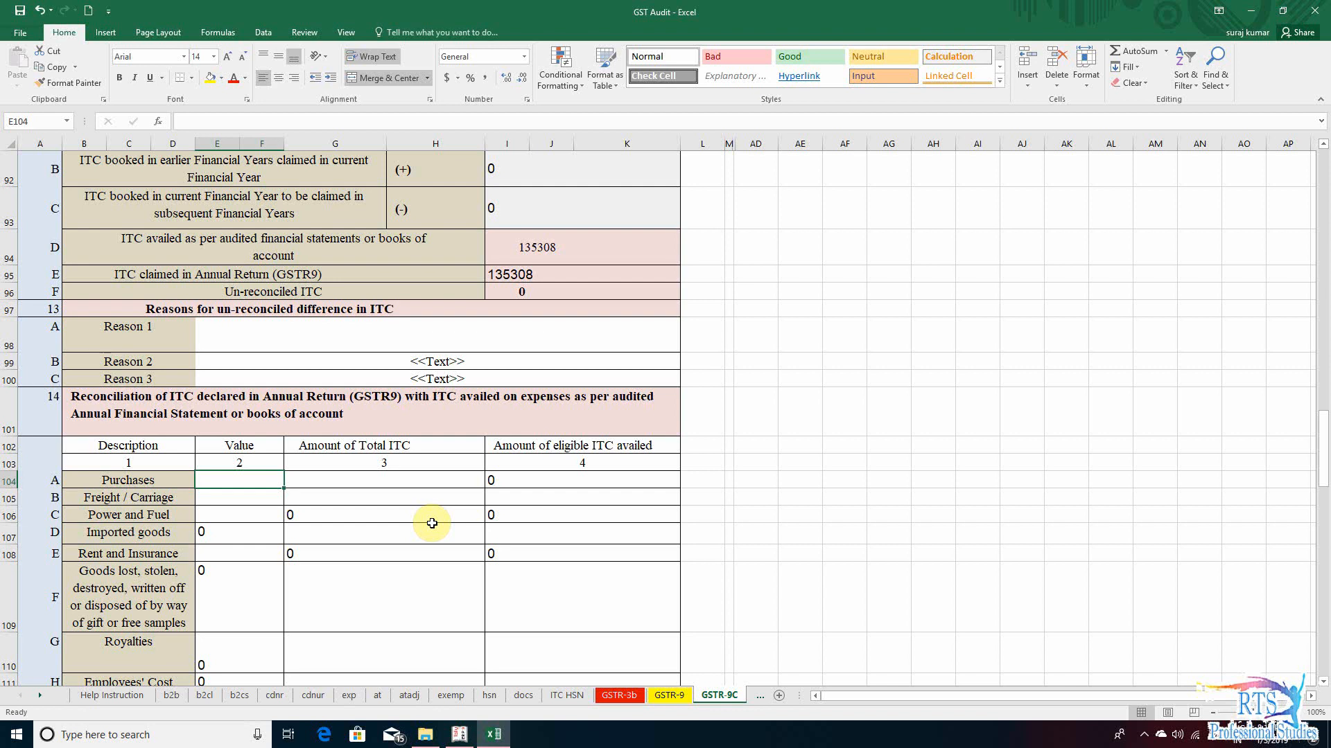
key(Down)
key(Down)
key(Up)
key(Up)
key(Right)
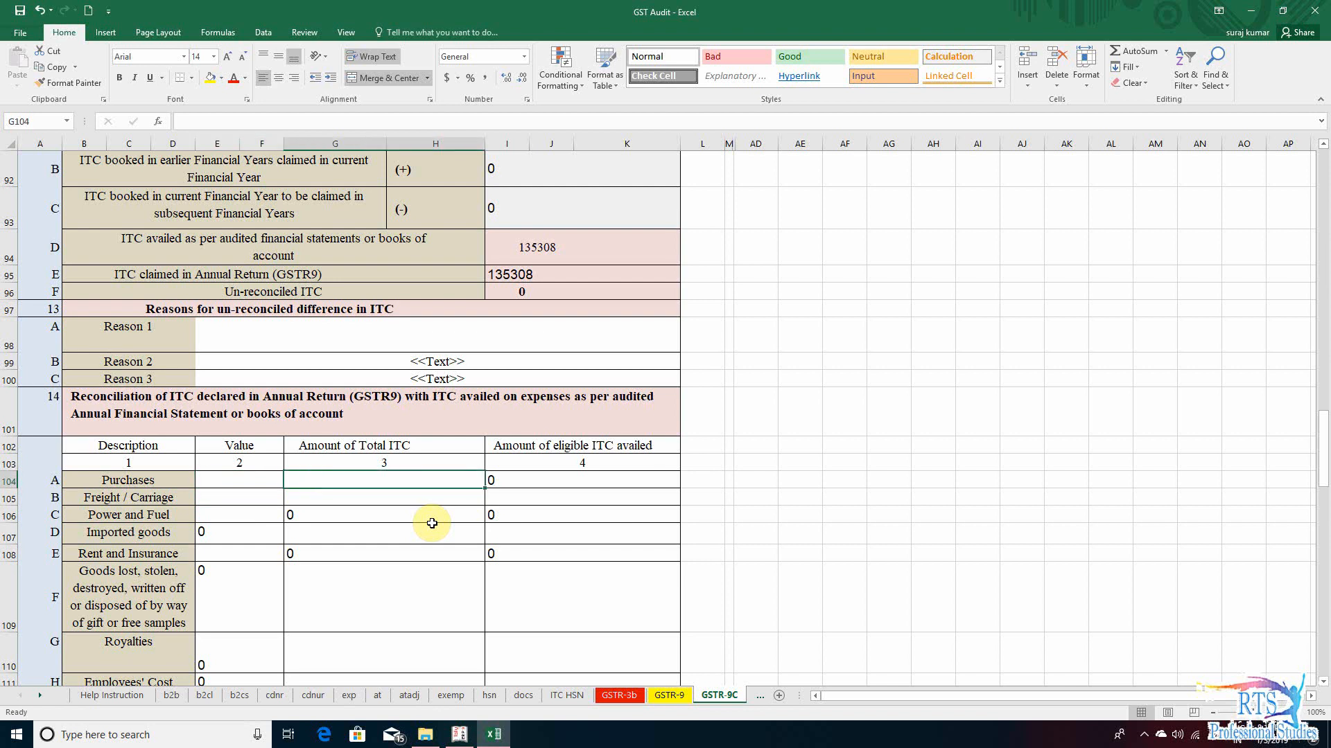
key(Left)
key(Right)
key(Left)
key(Right)
- Switch to Tally.ERP 9 and open the GSTR-3B report from the statutory GST reports
key(alt+Tab)
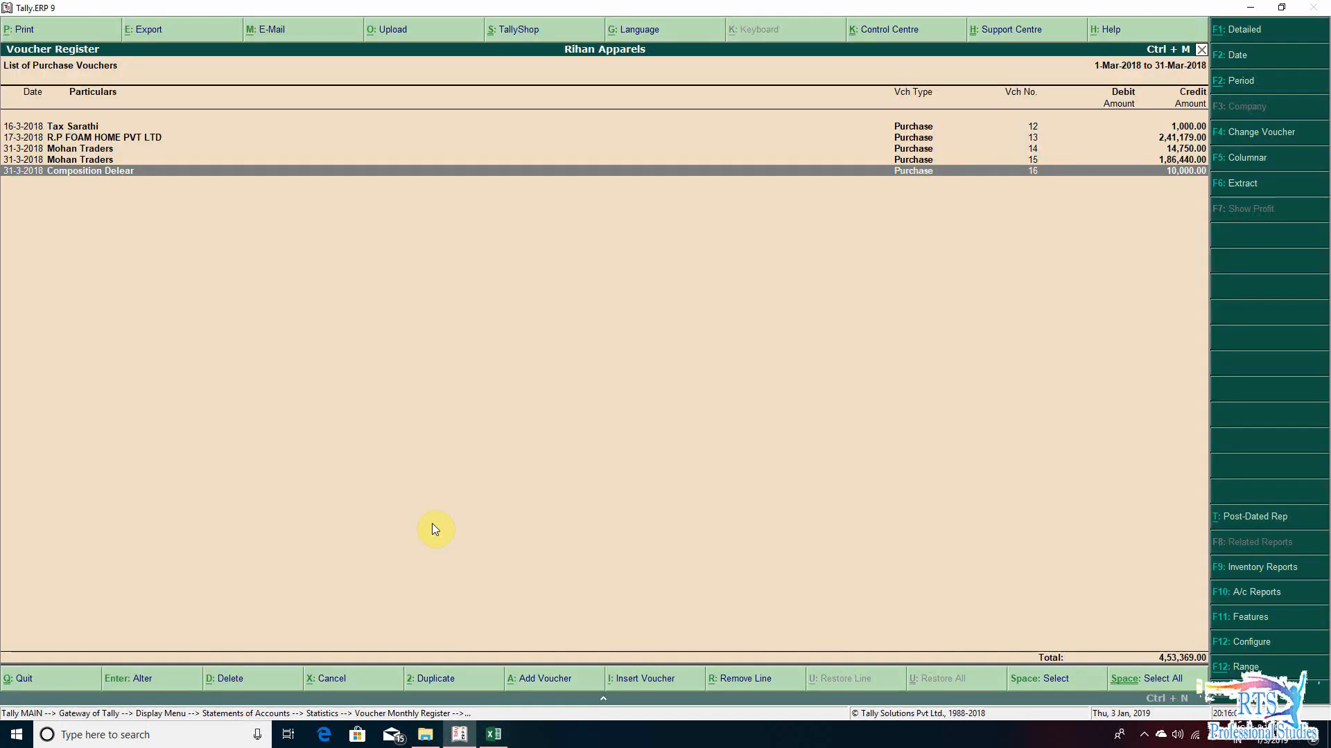
key(Escape)
key(Escape)
key(Escape)
key(Escape)
key(Escape)
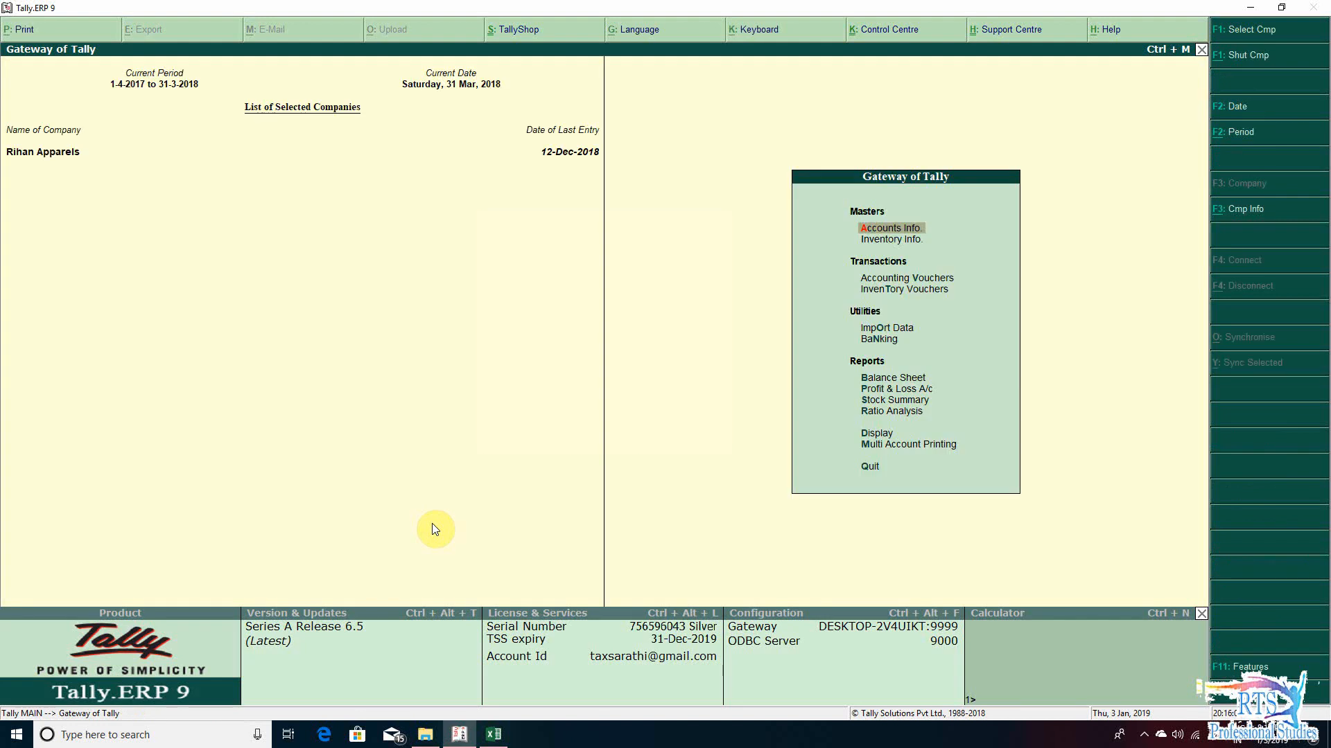
key(d)
key(y)
key(g)
key(Down)
key(Down)
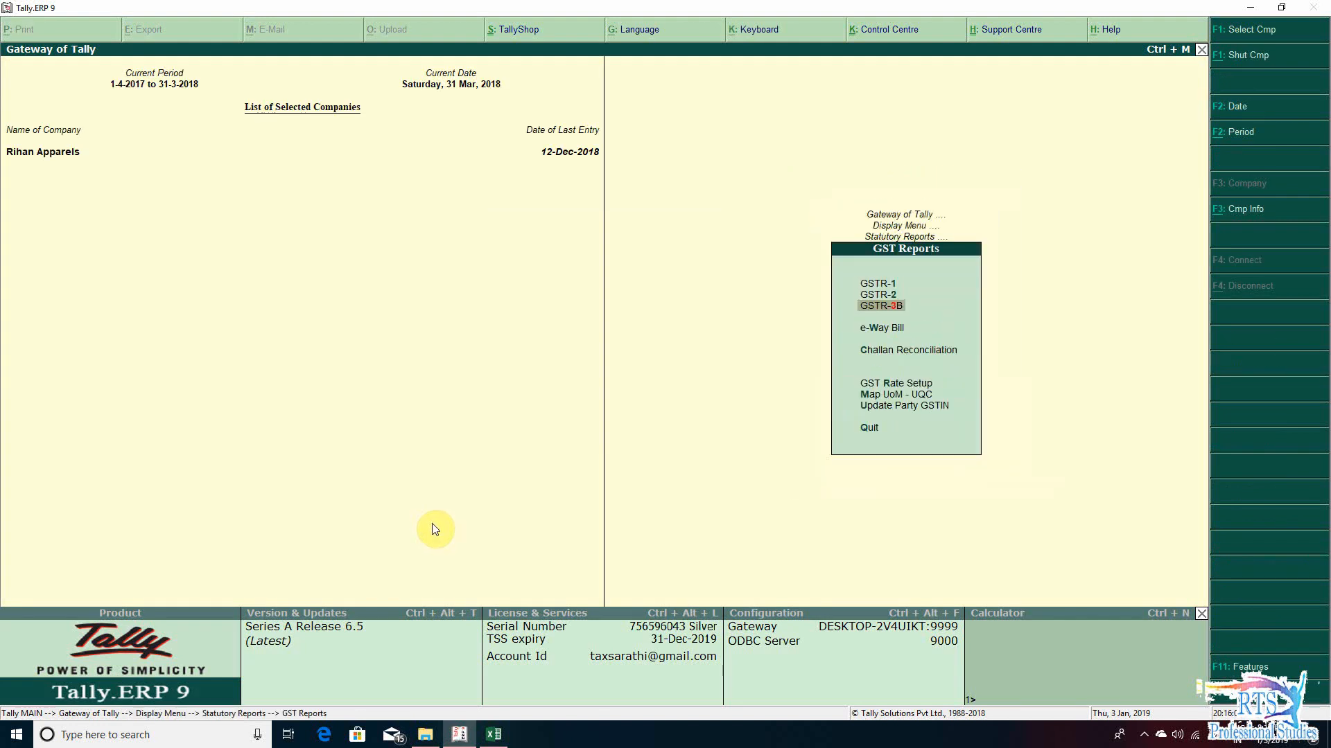
key(Return)
- Set the GSTR-3B report period from 1-7-2017 to 31-3-2018
key(F2)
text(1-7-2017)
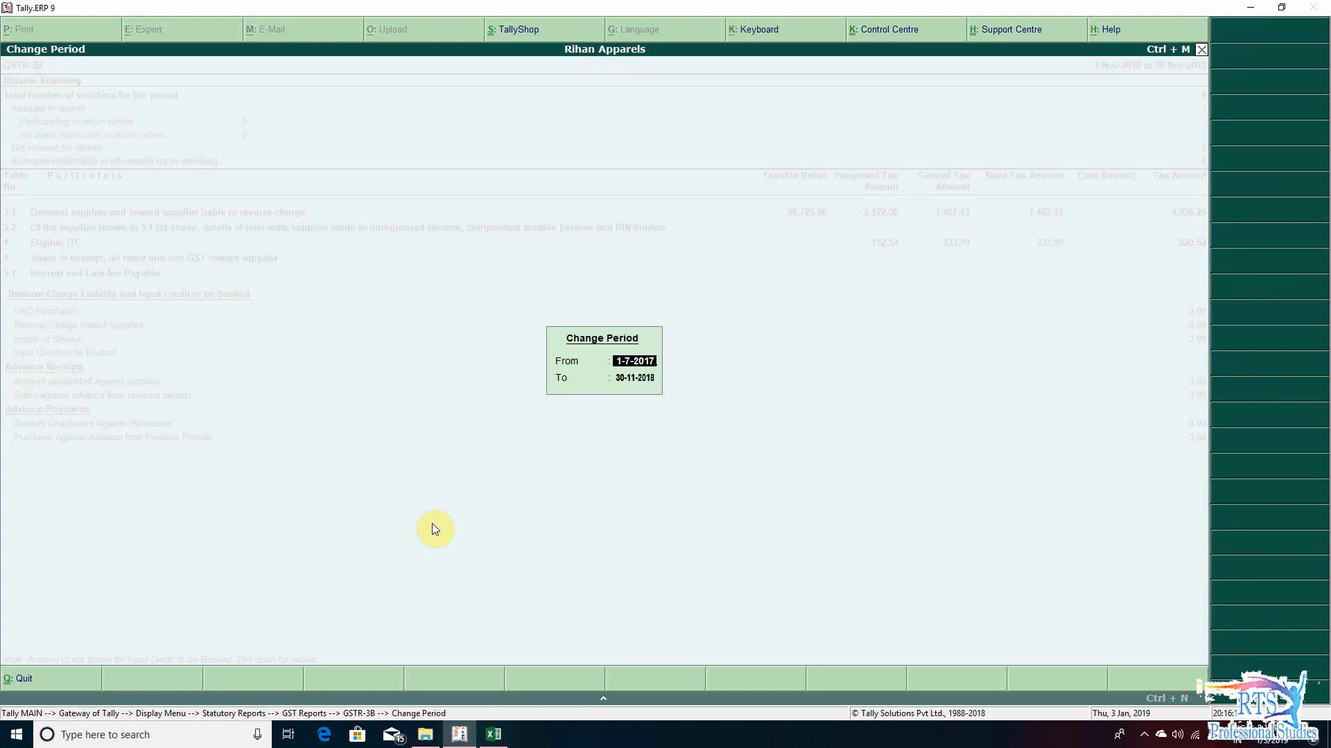
key(Return)
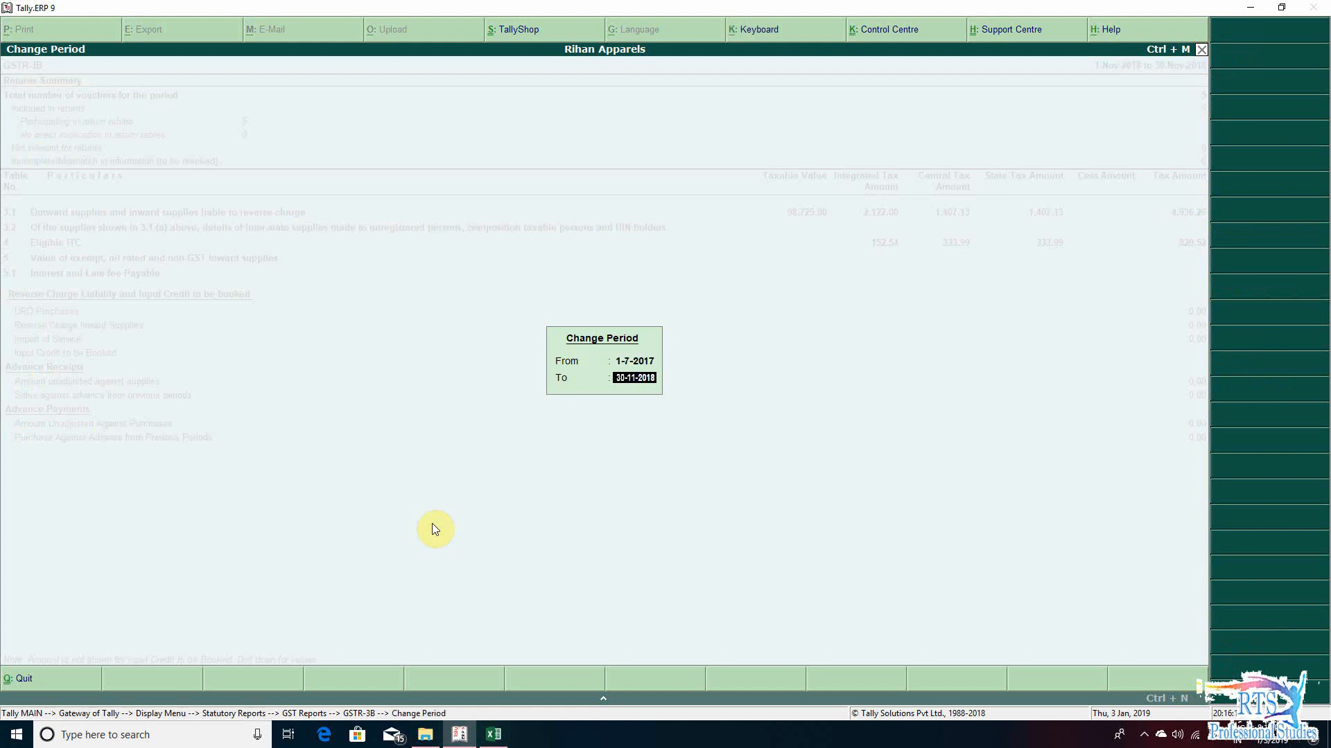
text(31-3-2018)
key(Return)
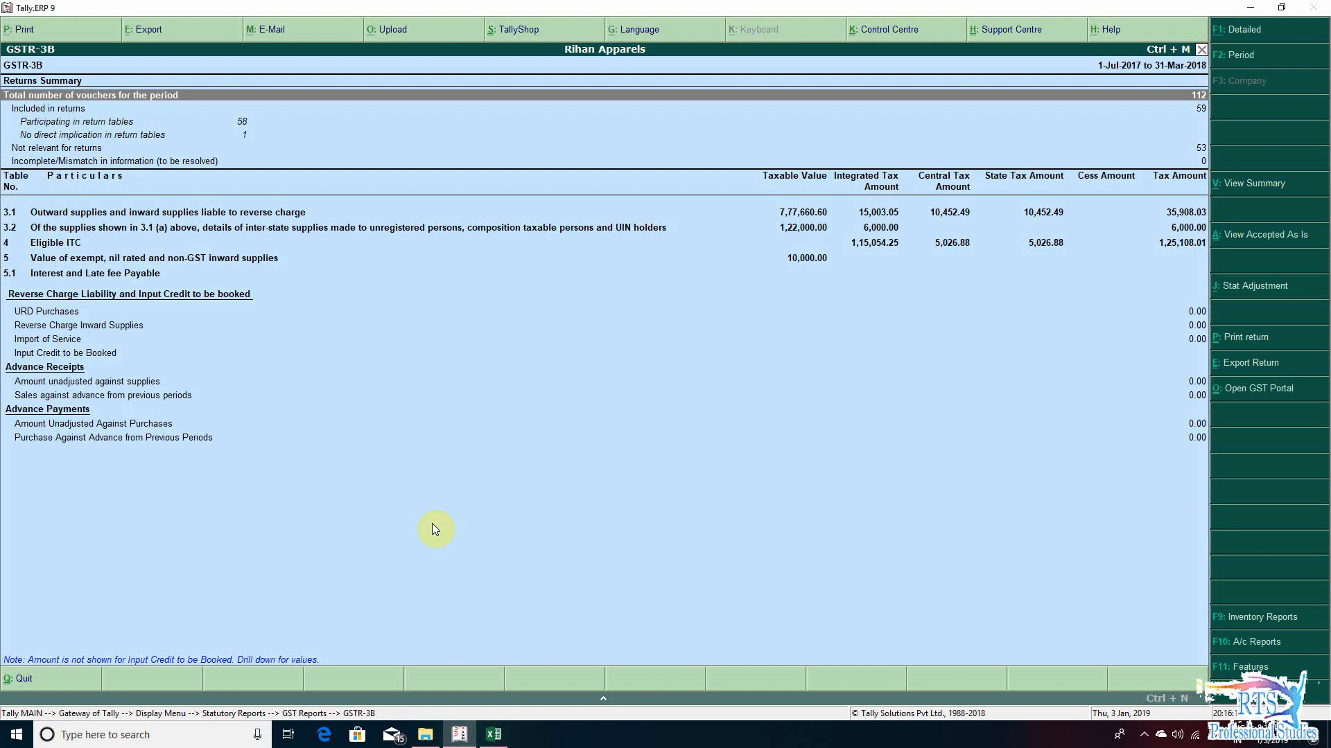
- Show GSTR-3B in summary view and open the ledger-wise breakdown of taxable local purchases
key(ctrl+v)
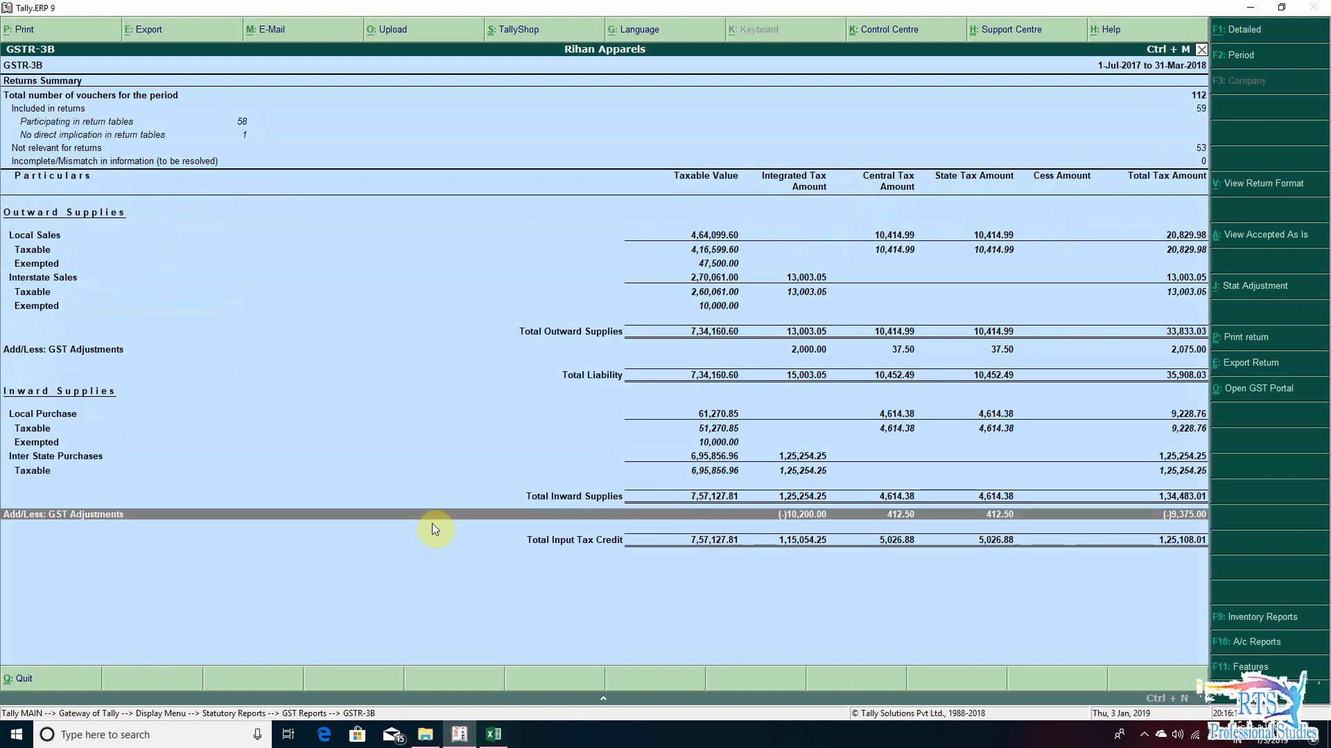
key(Up)
key(Up)
key(Up)
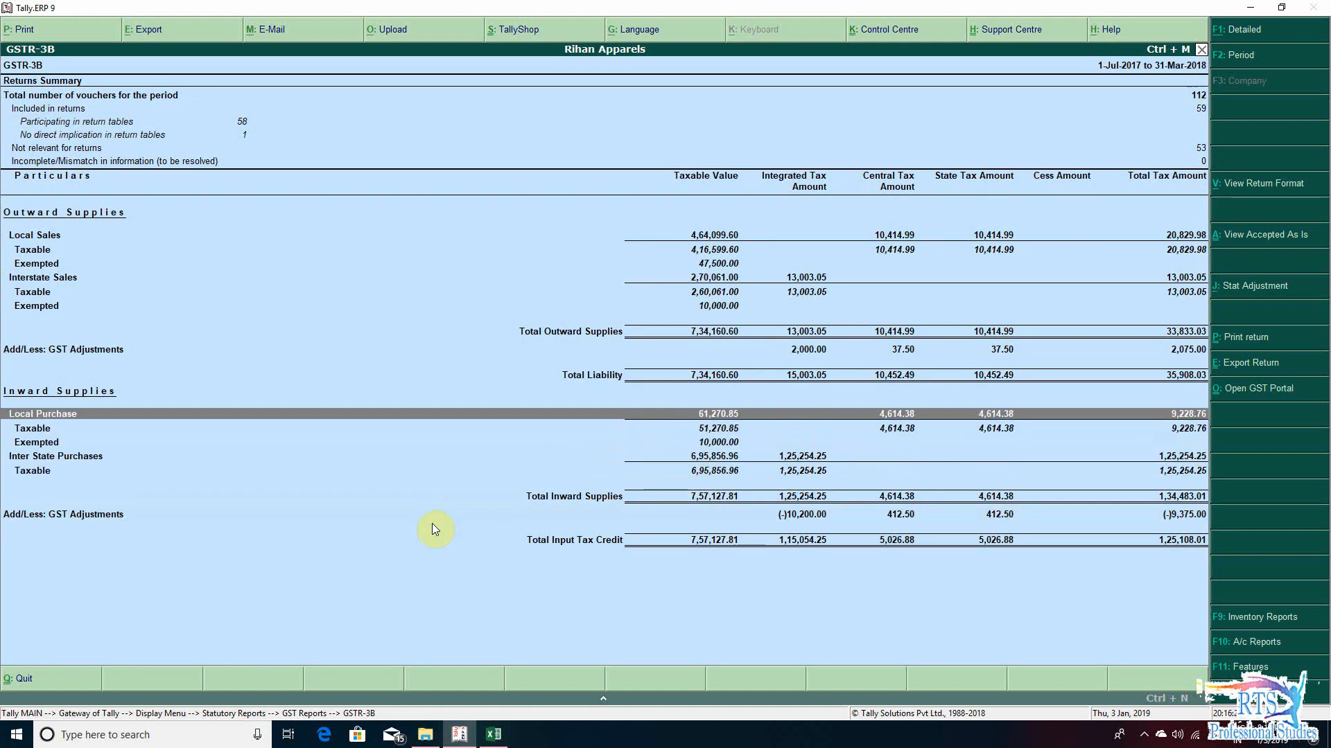
key(Down)
key(Return)
key(Down)
key(Return)
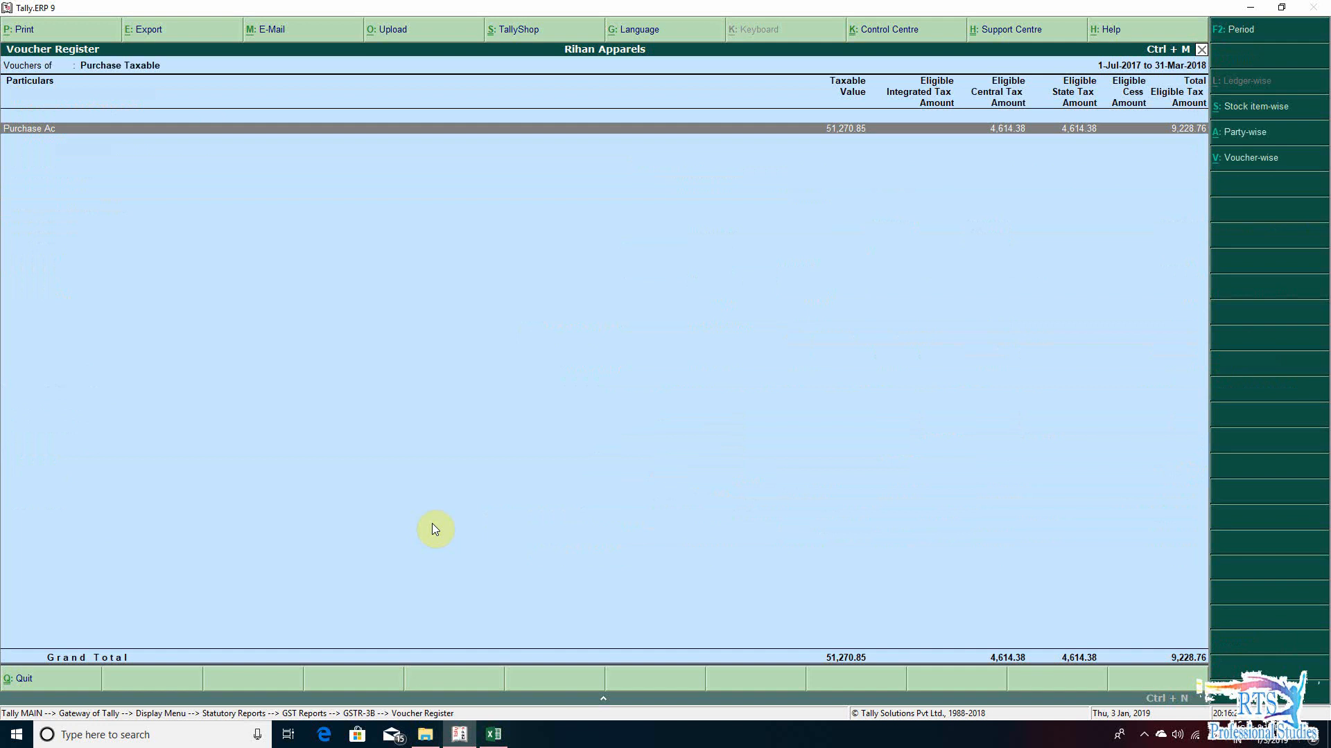
- Switch back to the Excel workbook and enter 512570.85 as the Value of Purchases in section 14 row A
key(alt+Tab)
text(51)
key(alt+Tab)
key(alt+Tab)
text(2570)
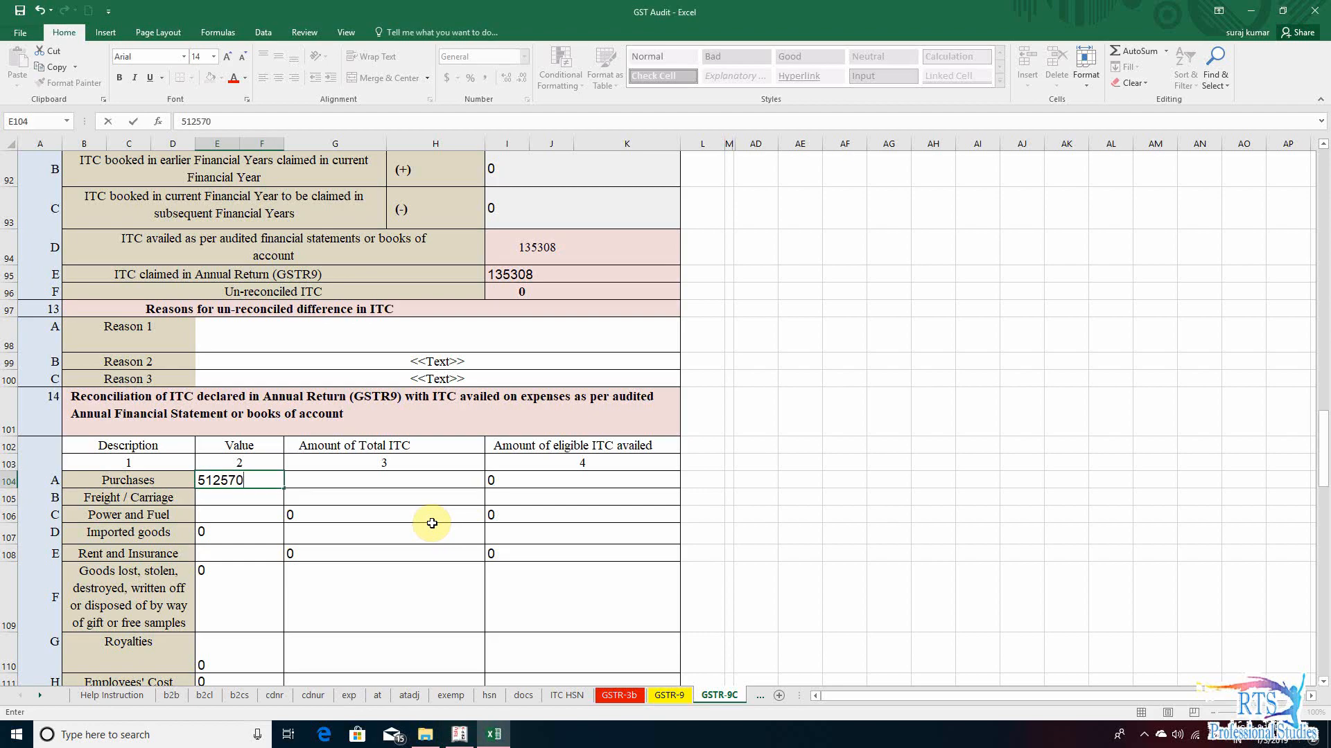
key(alt+Tab)
key(alt+Tab)
text(+)
key(BackSpace)
text(.85)
key(Tab)
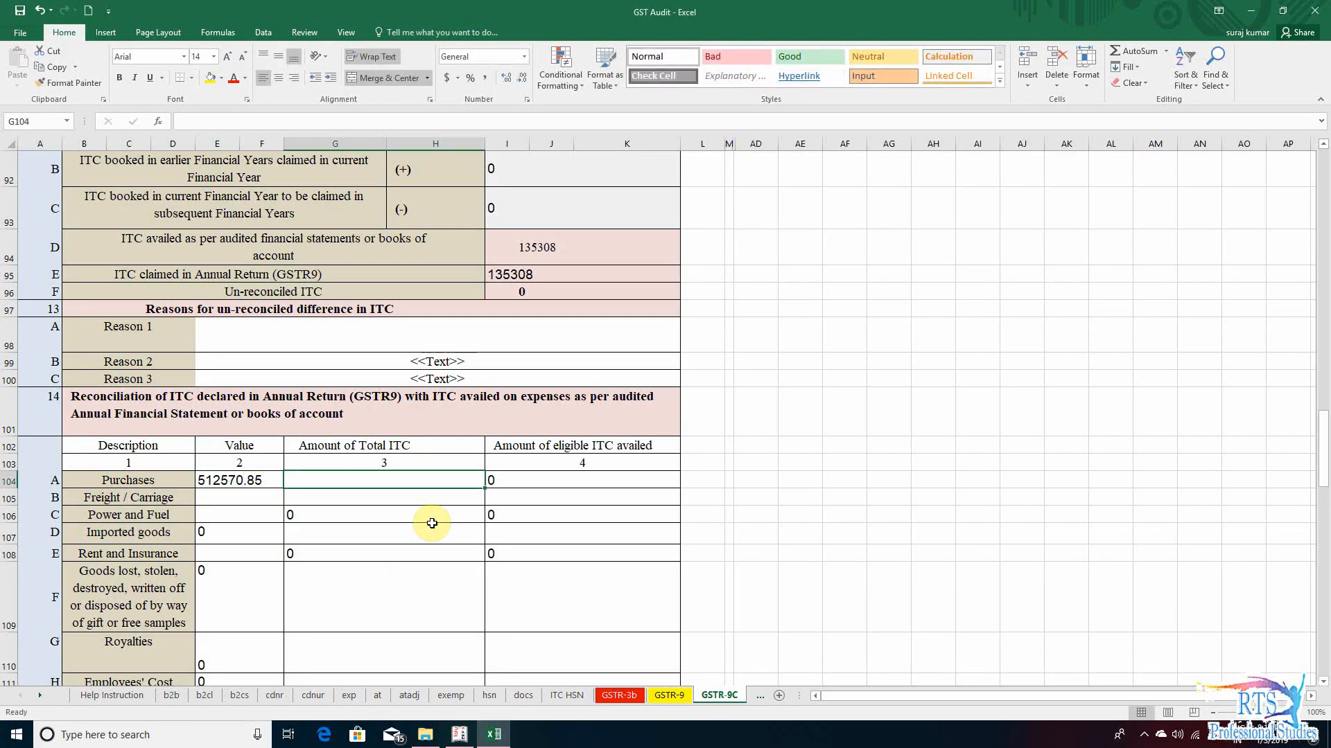
- Enter 9228.76 as the Amount of Total ITC for Purchases in section 14 row A, taking the figure from the Tally.ERP 9 register
key(alt+Tab)
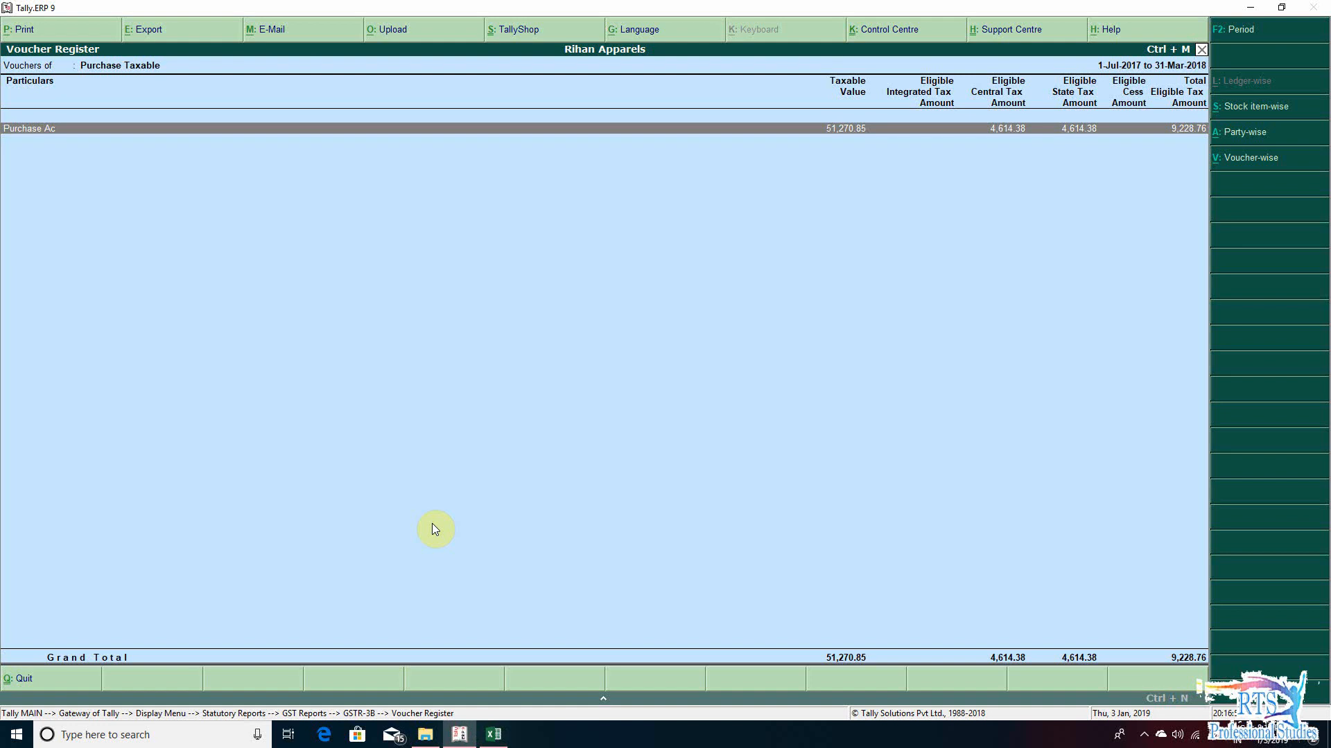
key(alt+Tab)
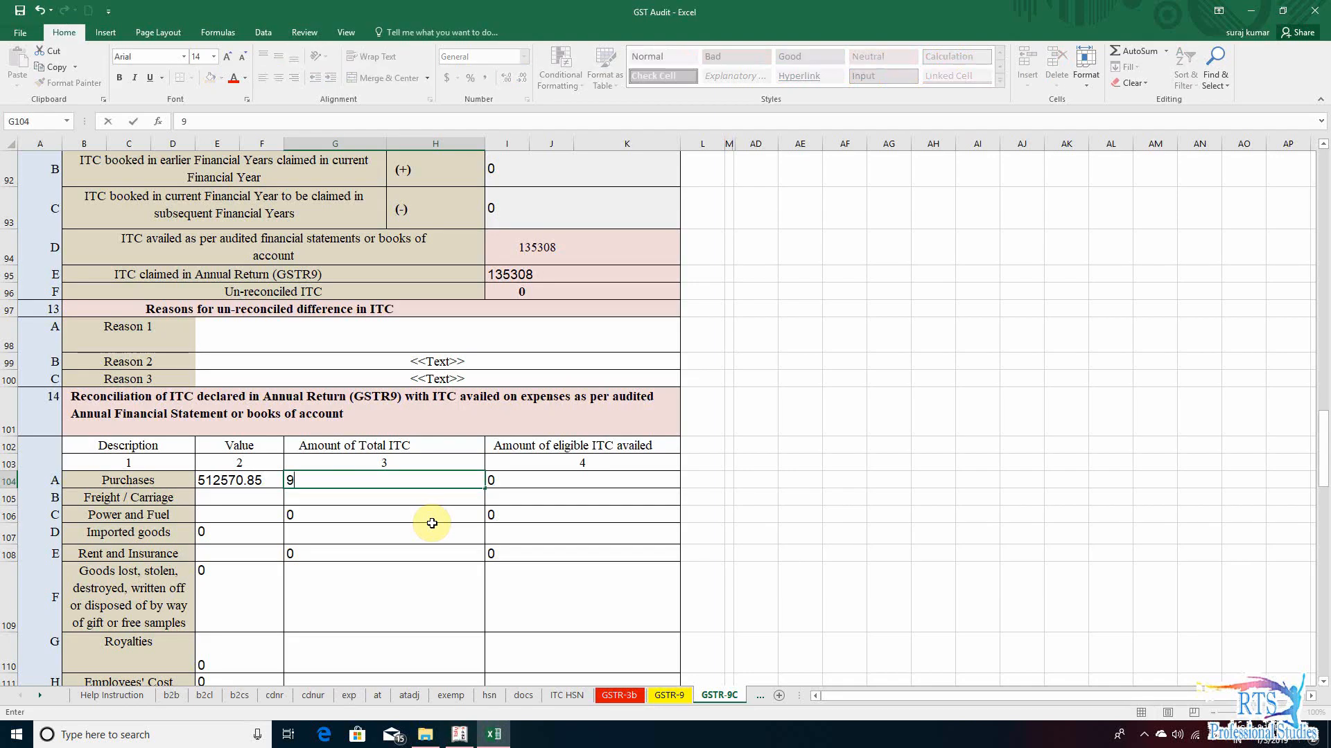
key(alt+Tab)
key(alt+Tab)
text(9228)
key(alt+Tab)
key(alt+Tab)
text(.76)
key(Return)
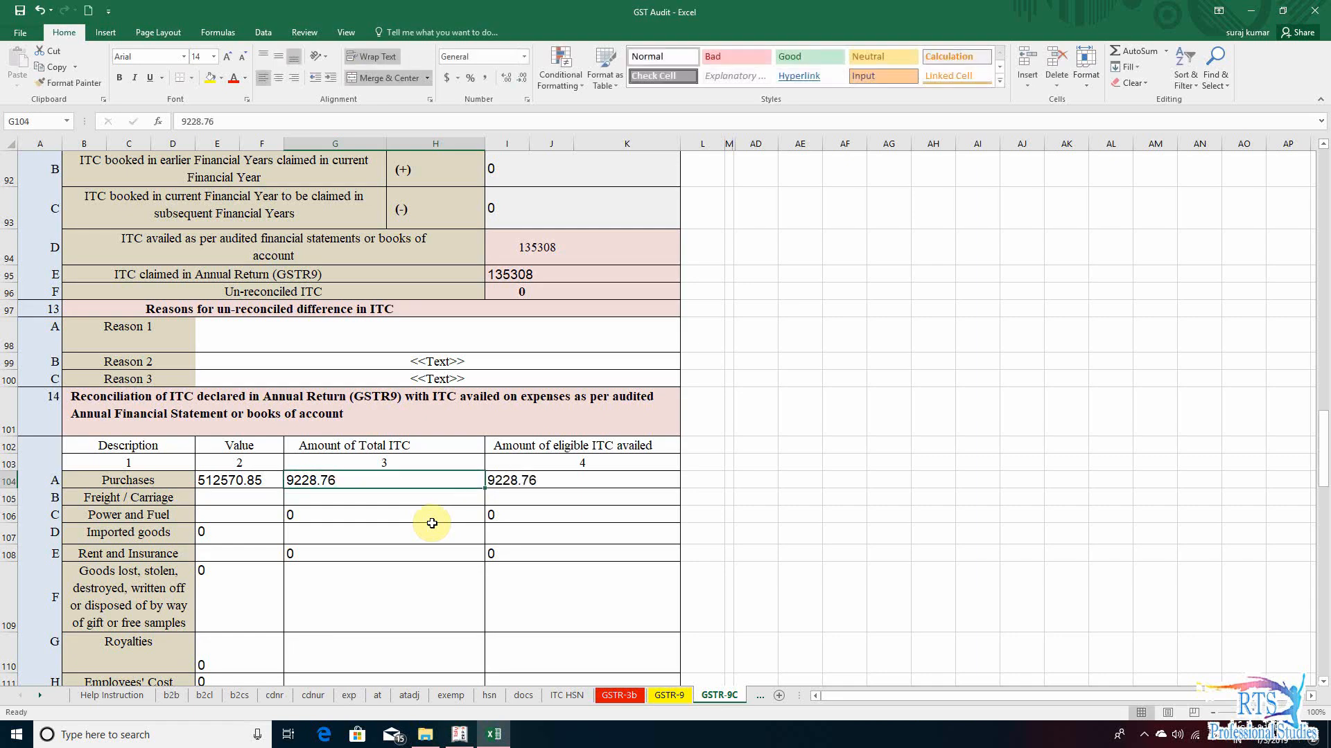
- Compare the Total ITC and eligible ITC amounts in the Purchases row with the total eligible tax amount in Tally.ERP 9
key(alt+Tab)
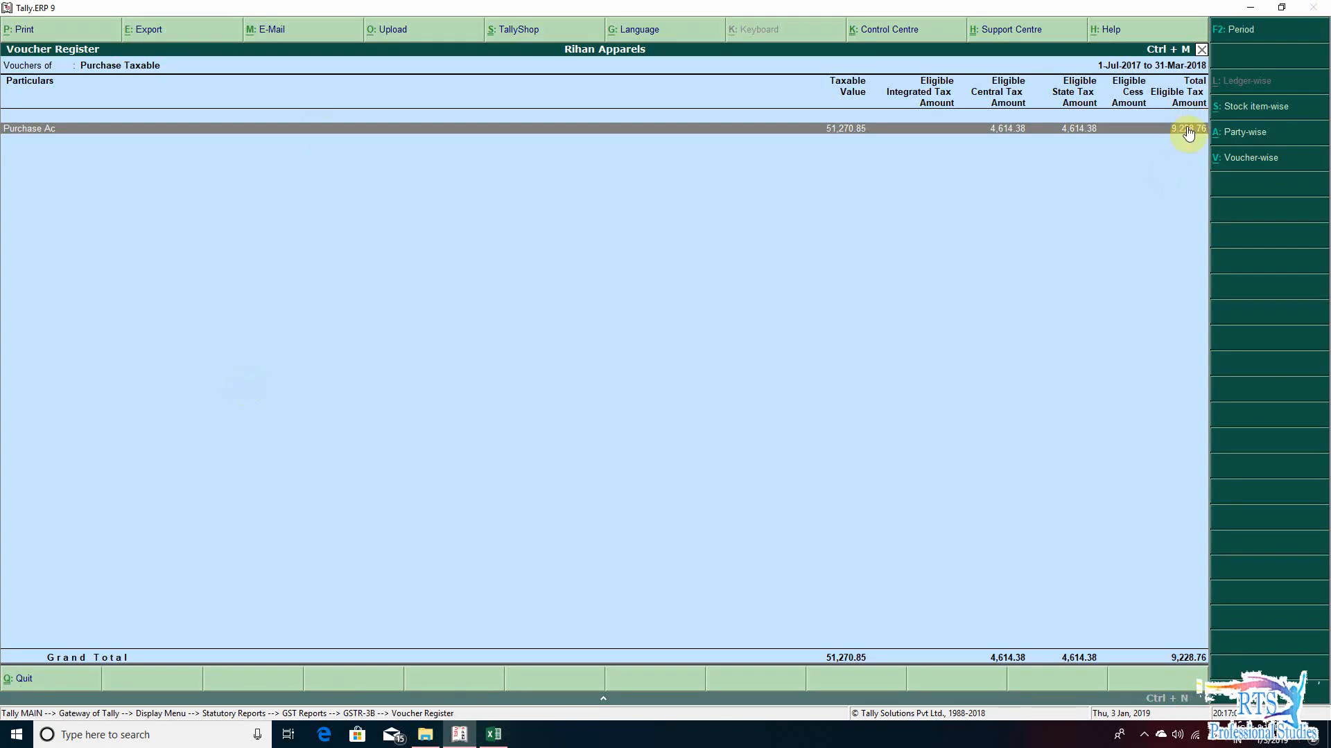
key(alt+Tab)
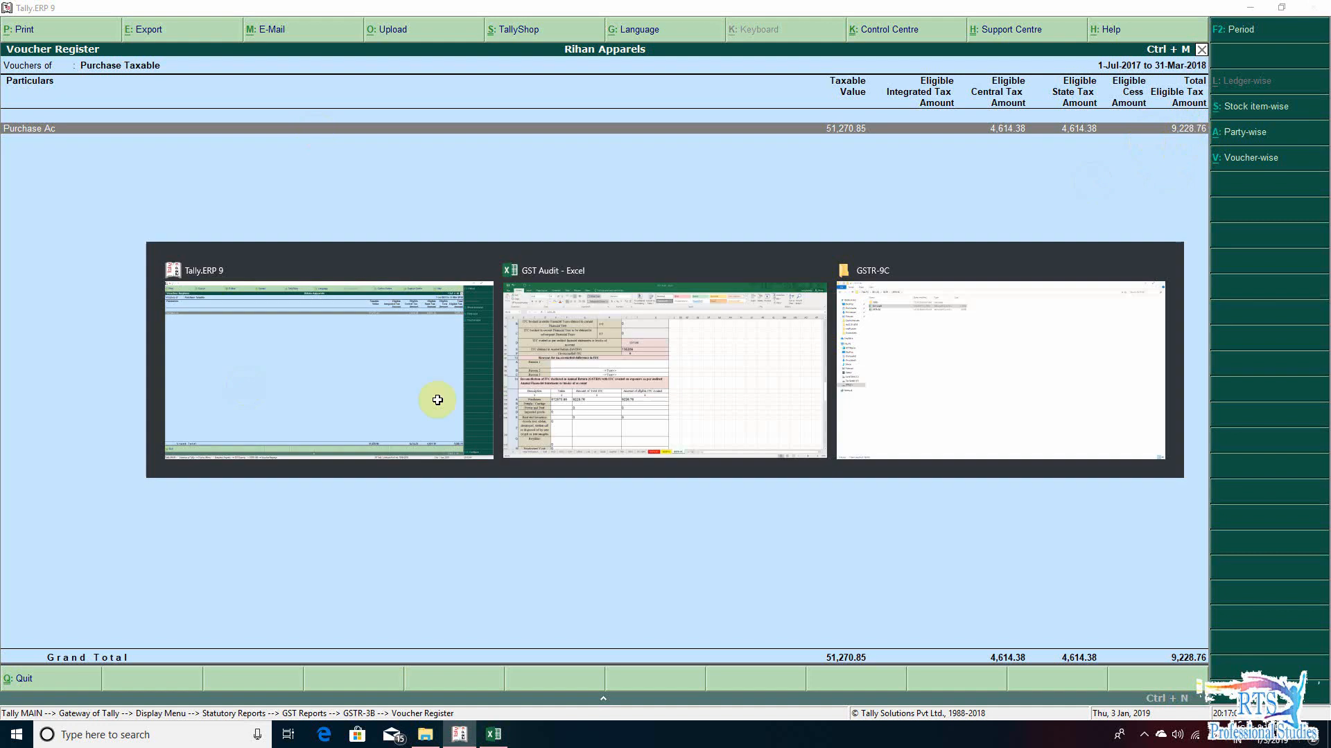
click(340, 483)
click(579, 485)
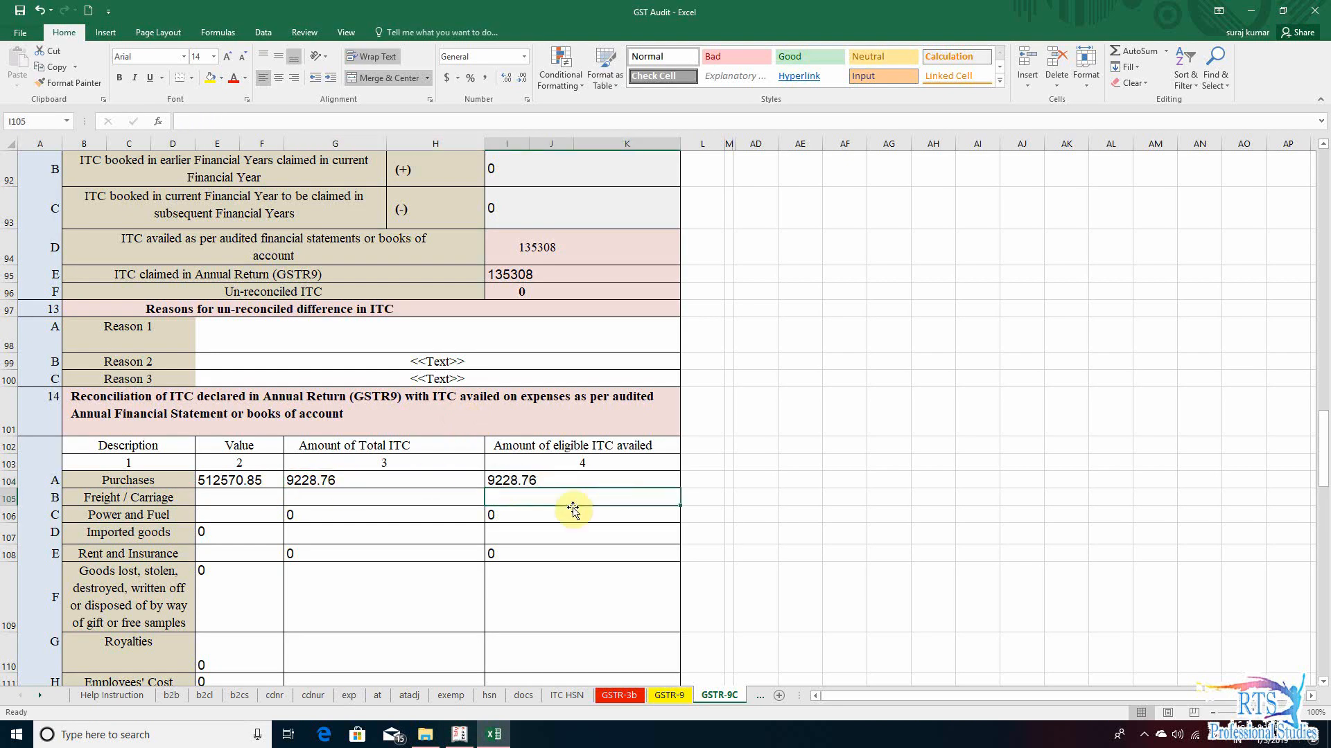
click(351, 483)
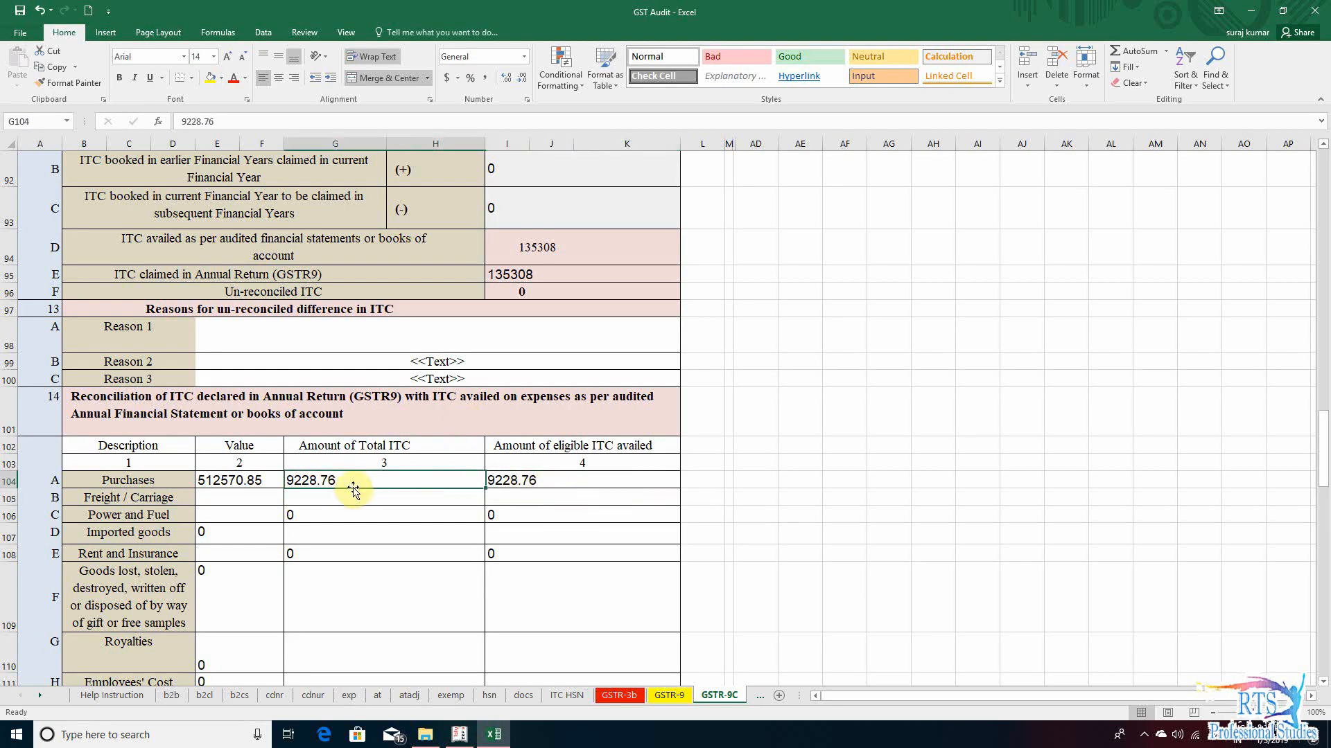
click(555, 495)
click(242, 506)
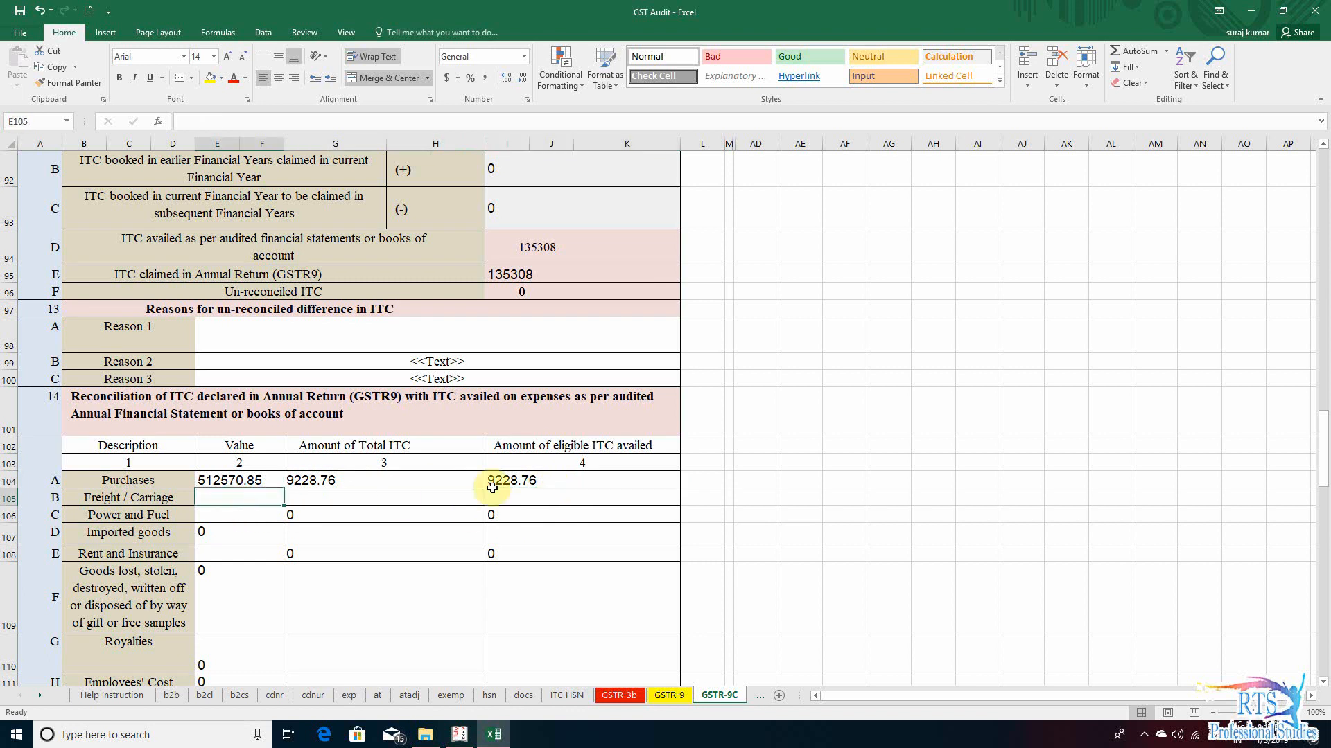
key(Down)
key(Down)
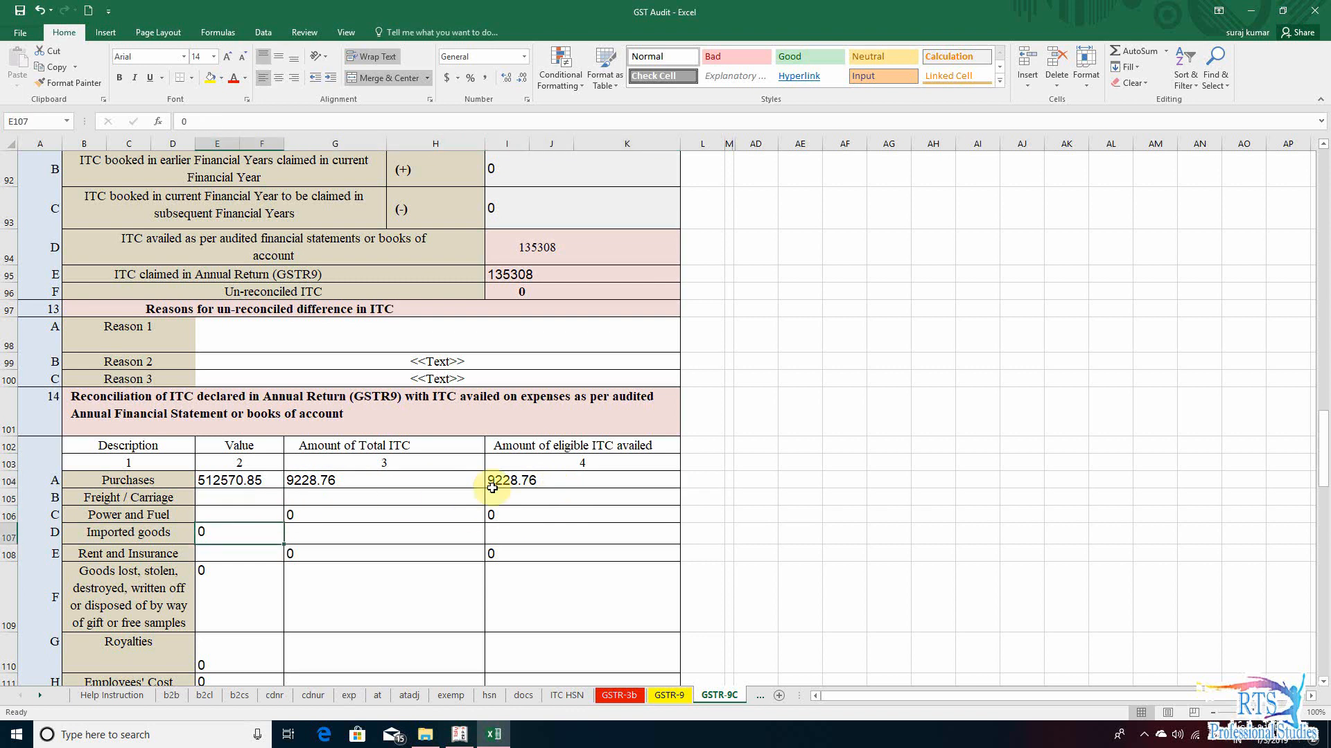
- Switch to Tally.ERP 9, return to the GSTR-3B summary and open the ledger-wise breakdown of taxable interstate purchases
key(alt+Tab)
key(Return)
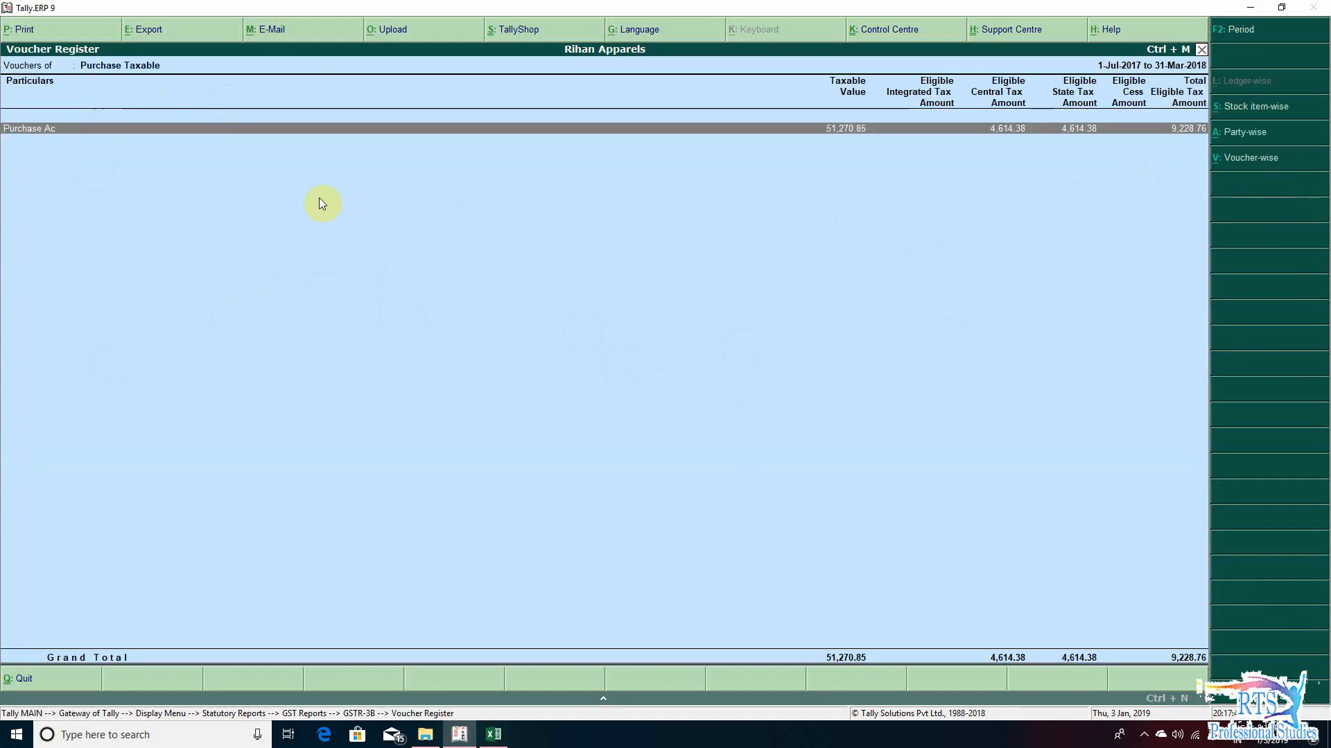
key(Escape)
key(Down)
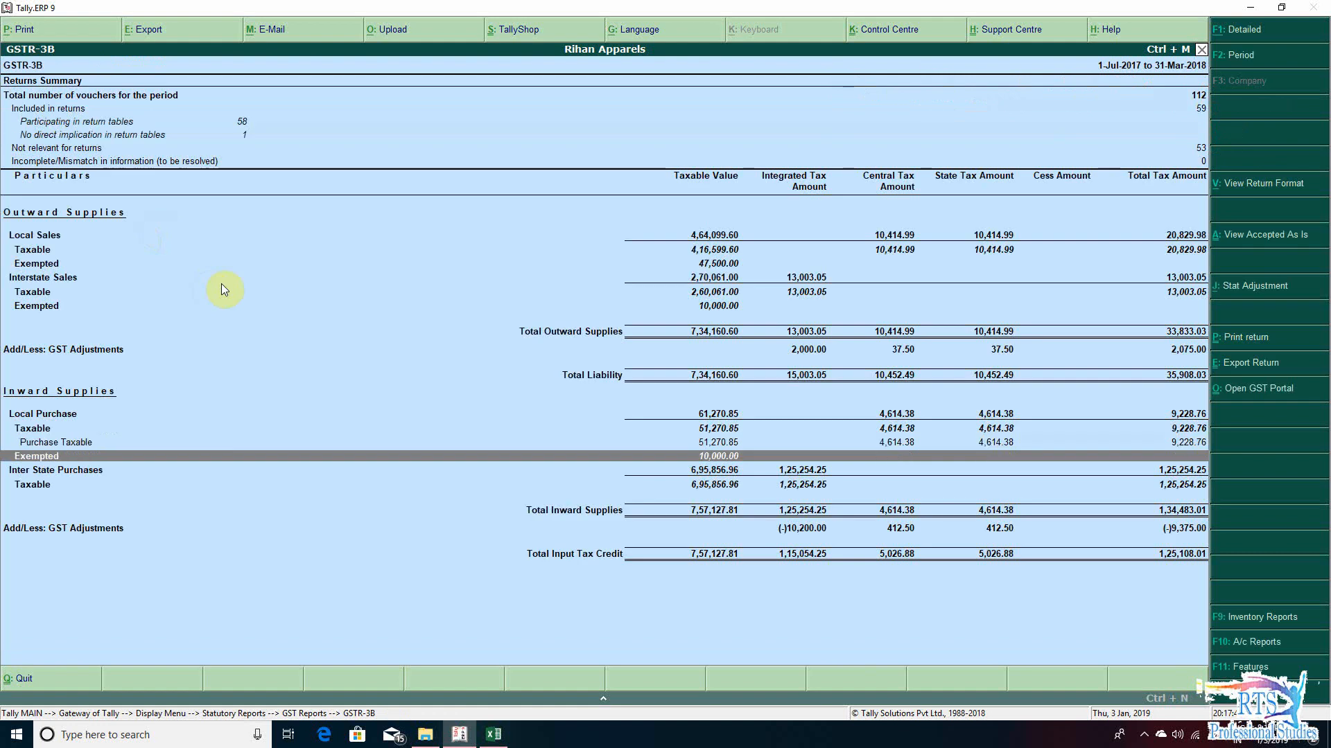
key(Down)
key(Up)
key(Down)
key(Down)
key(Up)
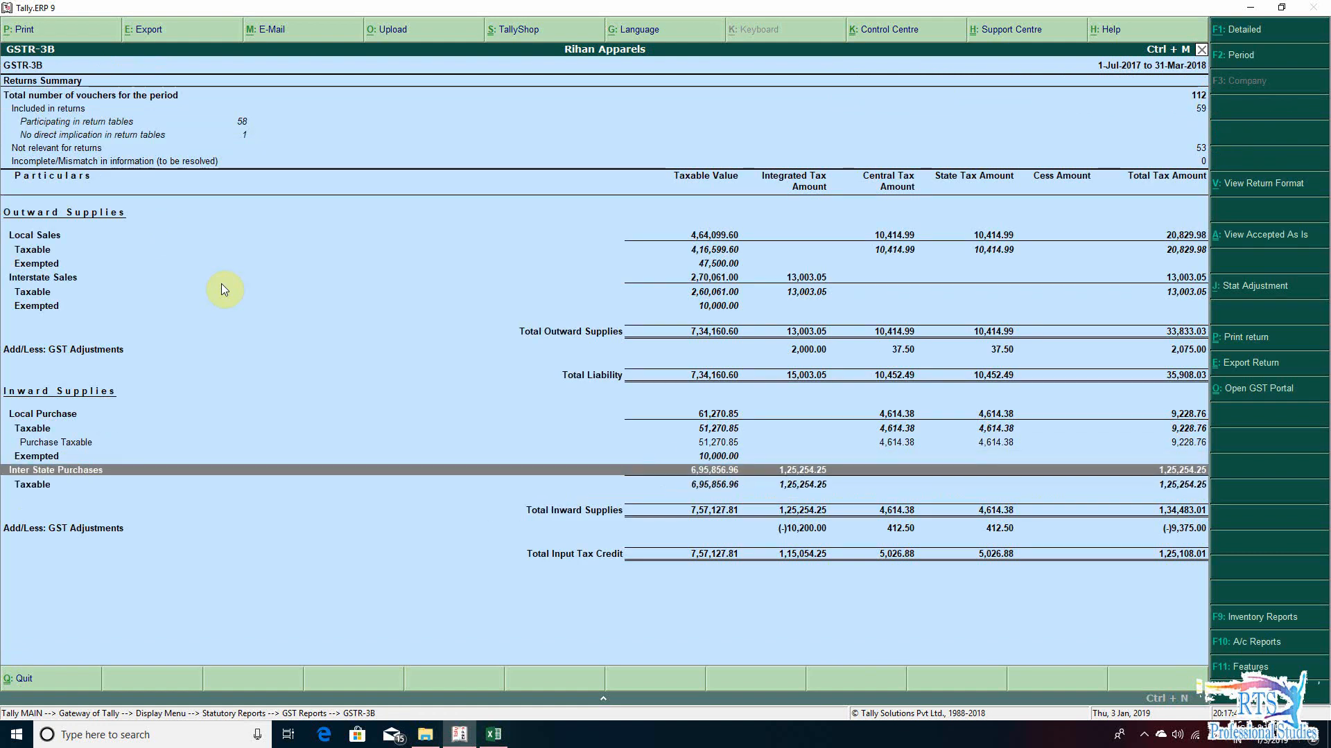
key(Down)
- Go through the ledgers under Interstate Purchase Taxable and select the Purchase Ac line
key(Down)
key(Return)
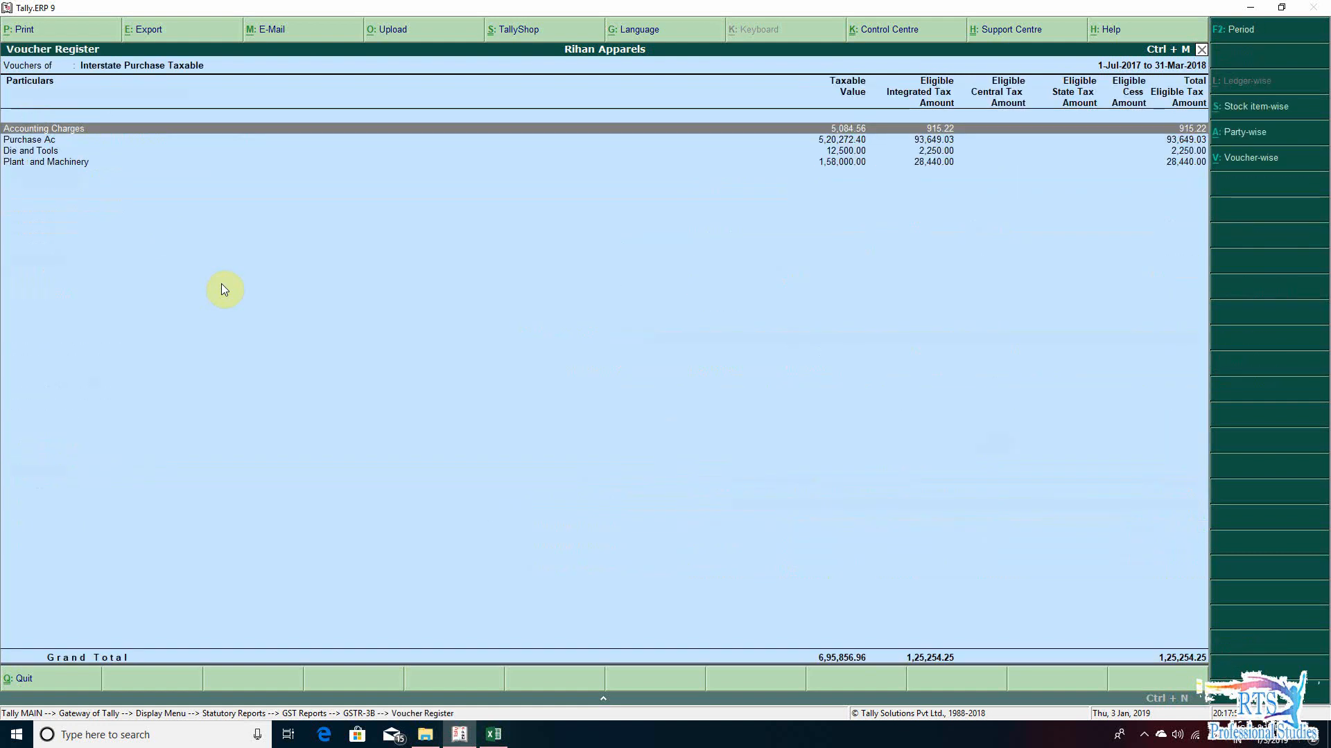
key(Down)
key(Down)
key(Down)
key(Up)
key(Up)
key(Up)
key(Down)
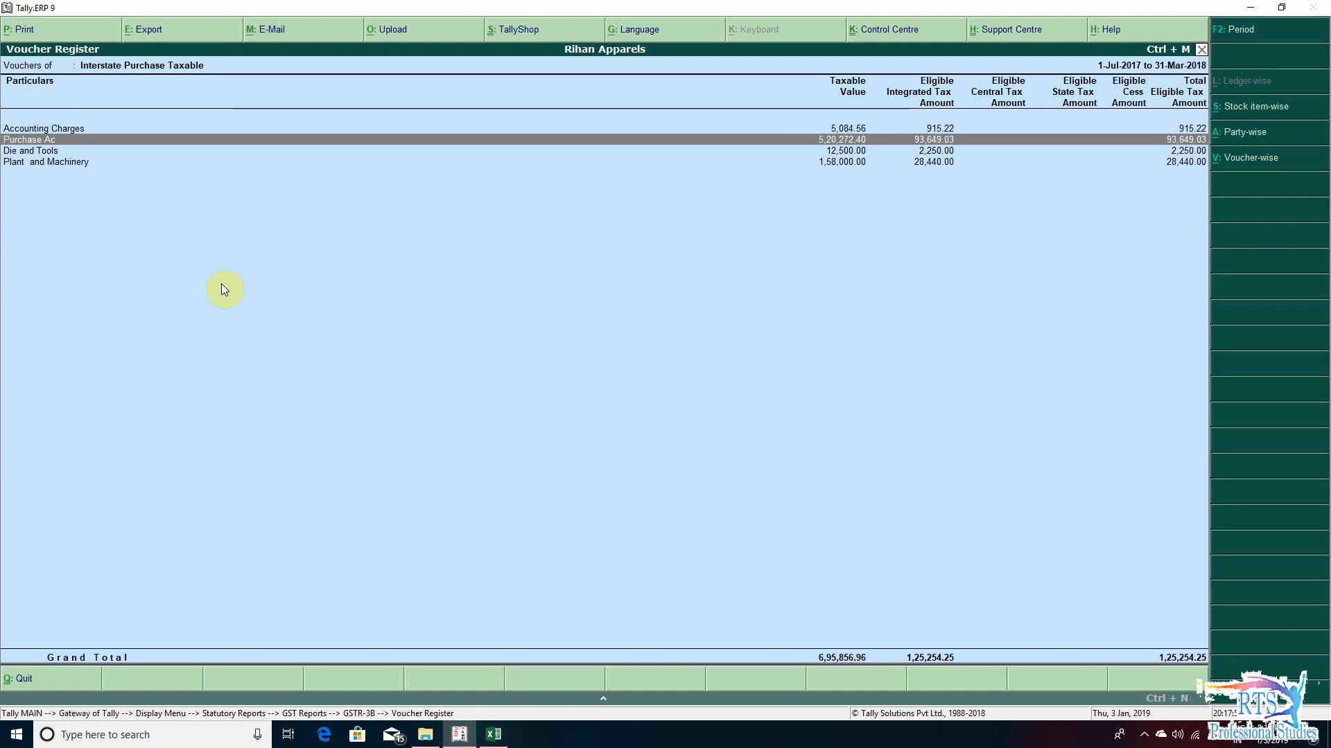
- Switch back to the Excel workbook and set the Value of Purchases in section 14 row A to +512570.85+520272.40
key(alt+Tab)
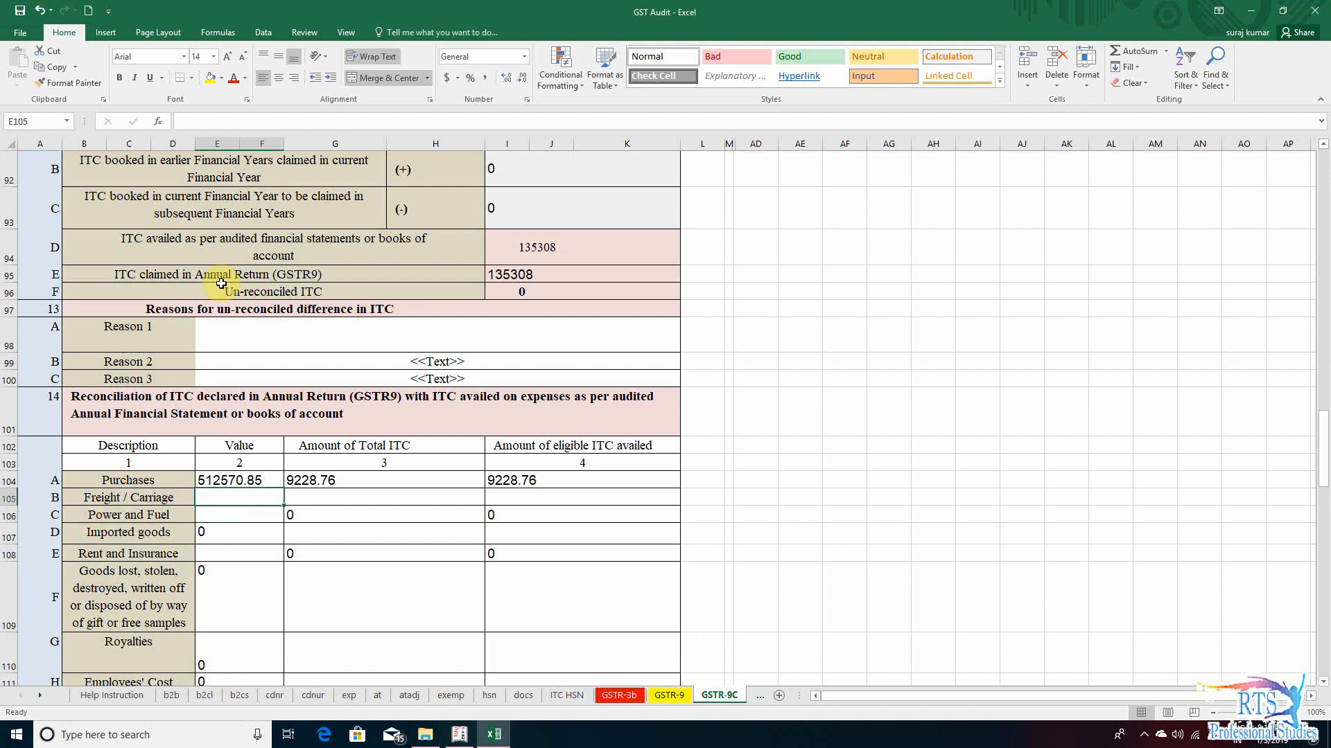
key(alt+Tab)
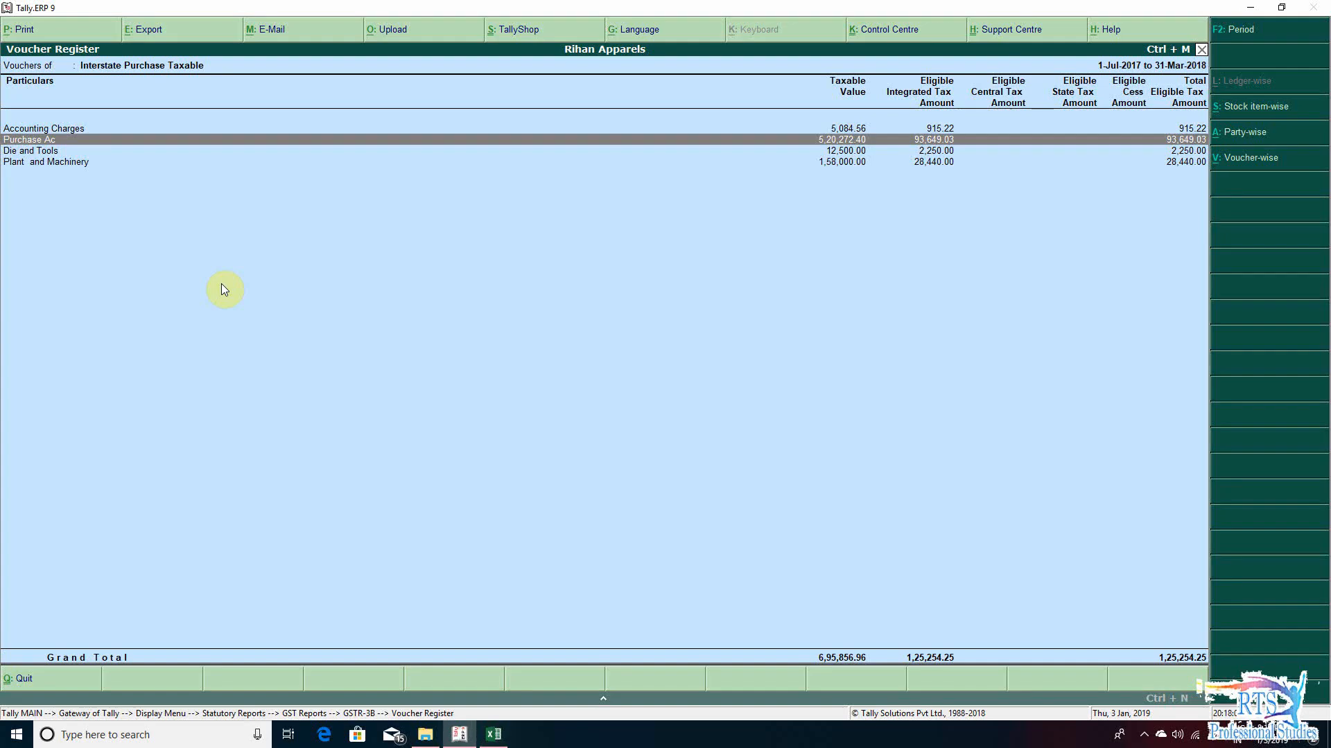
key(alt+Tab)
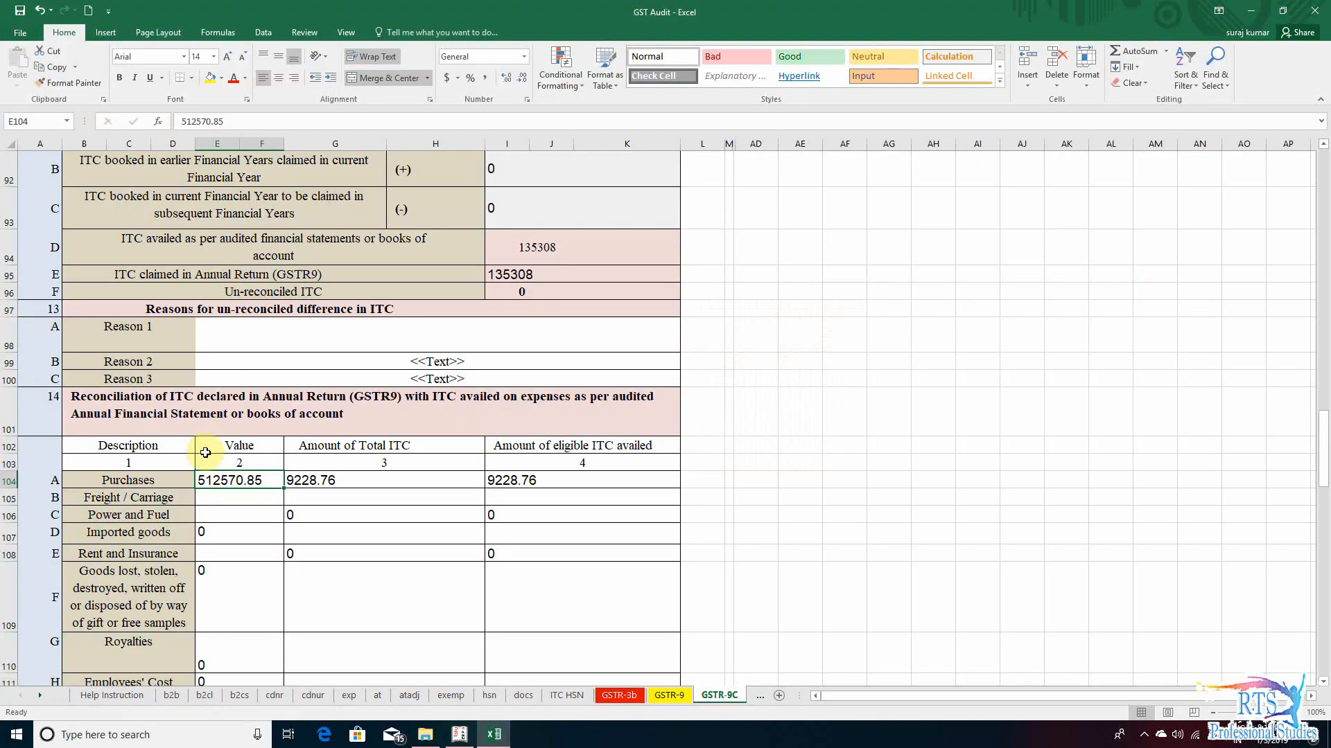
double_click(205, 480)
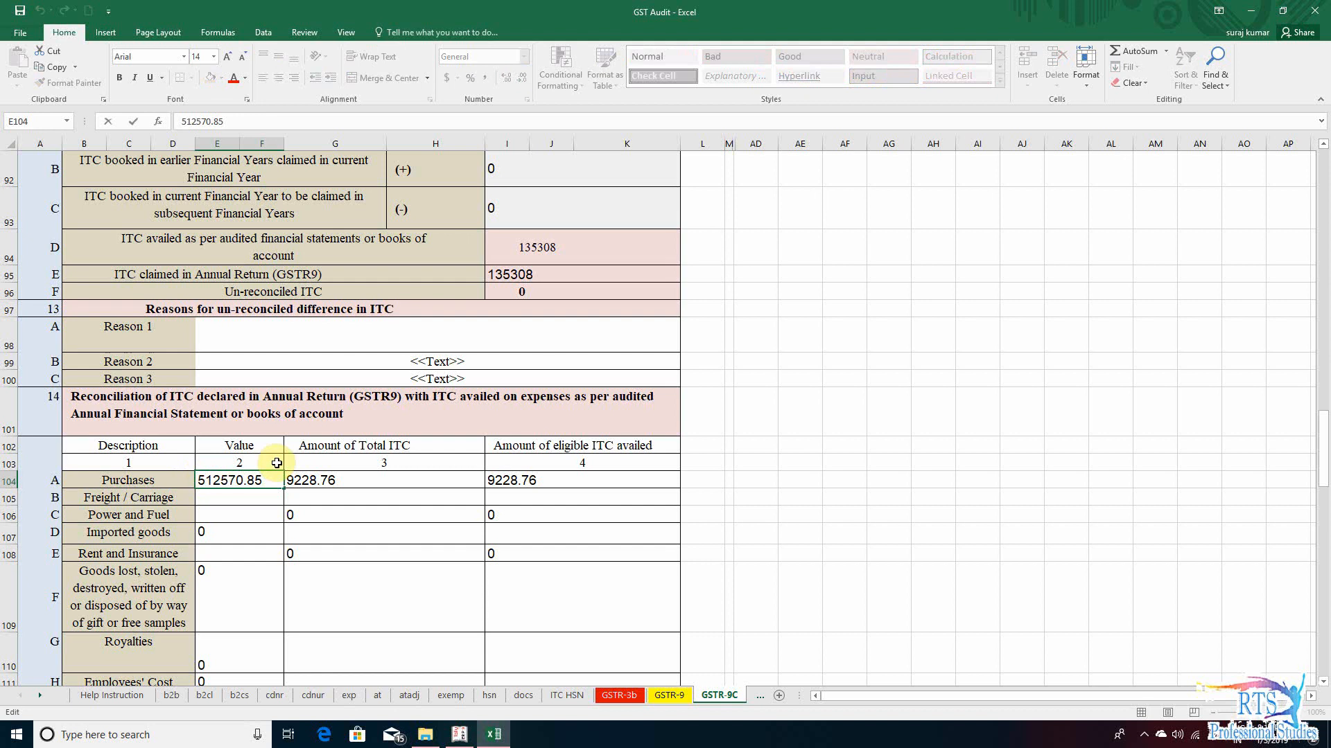
key(Home)
text(+)
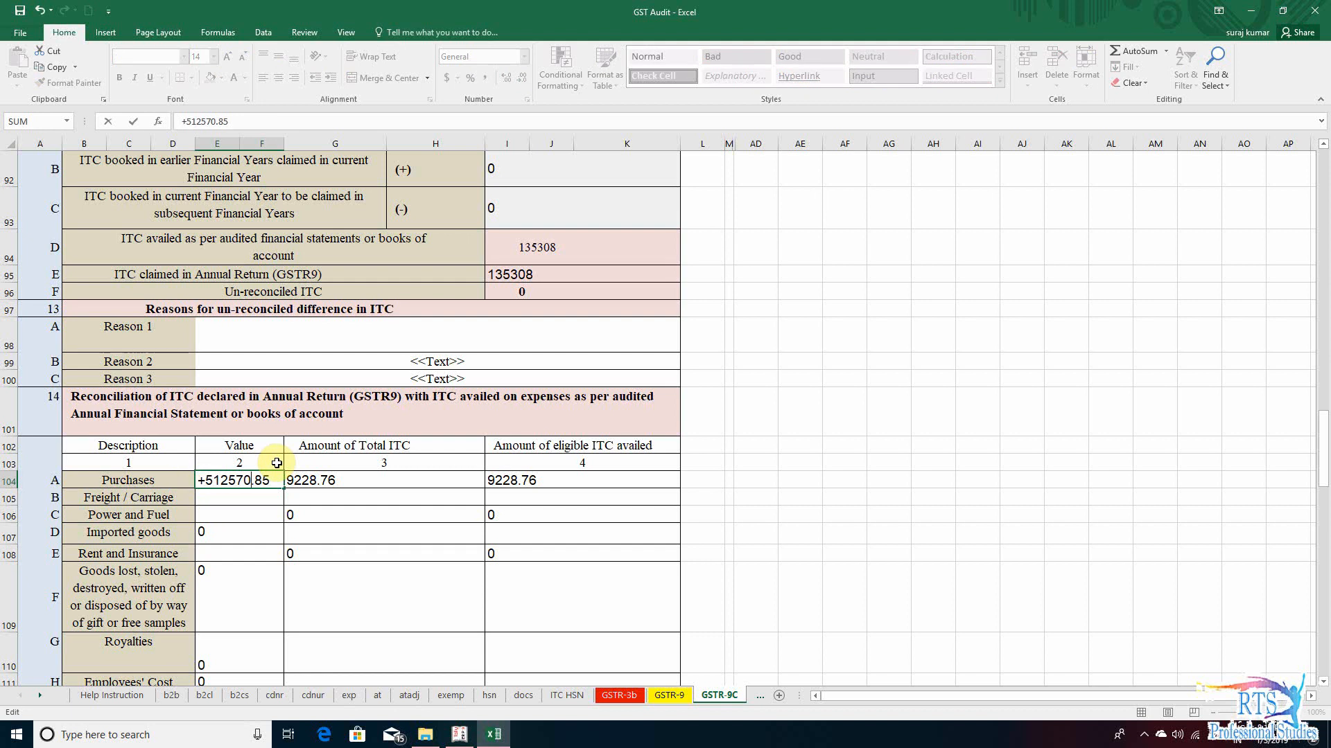
text(+520272.40)
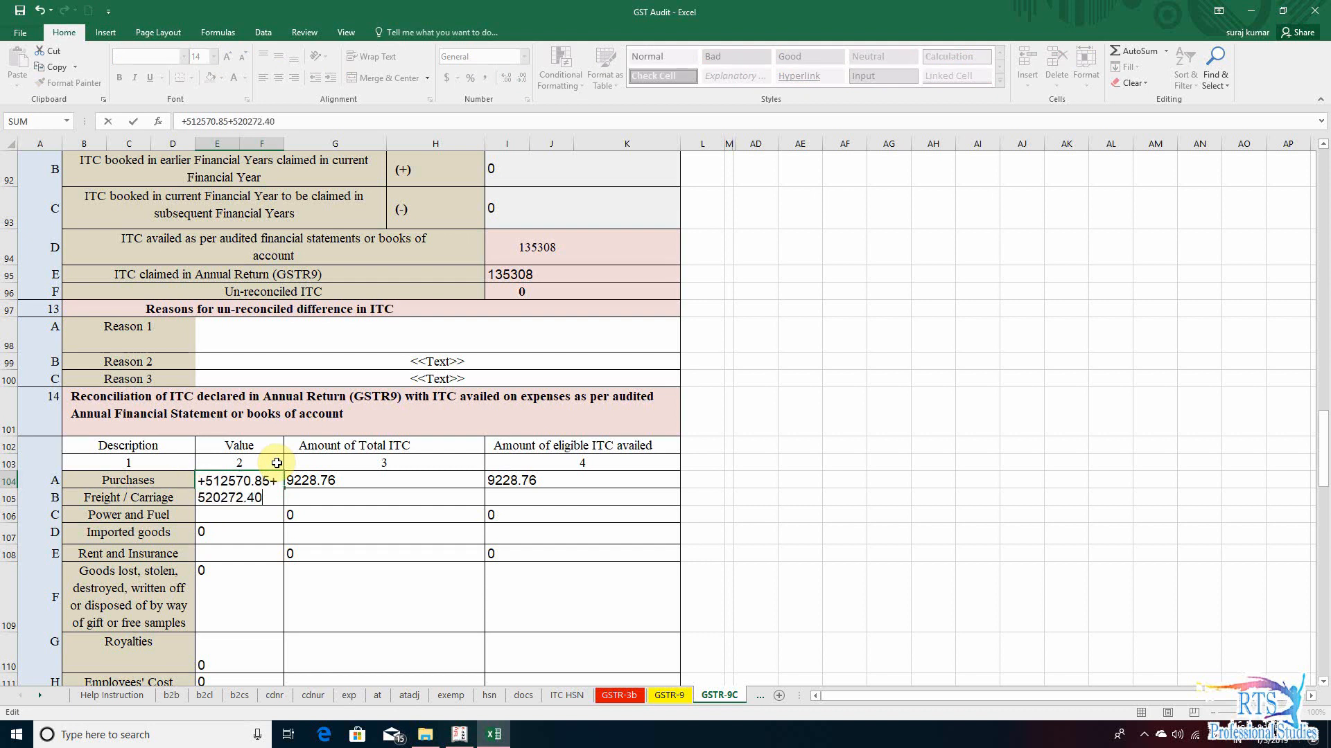
key(Return)
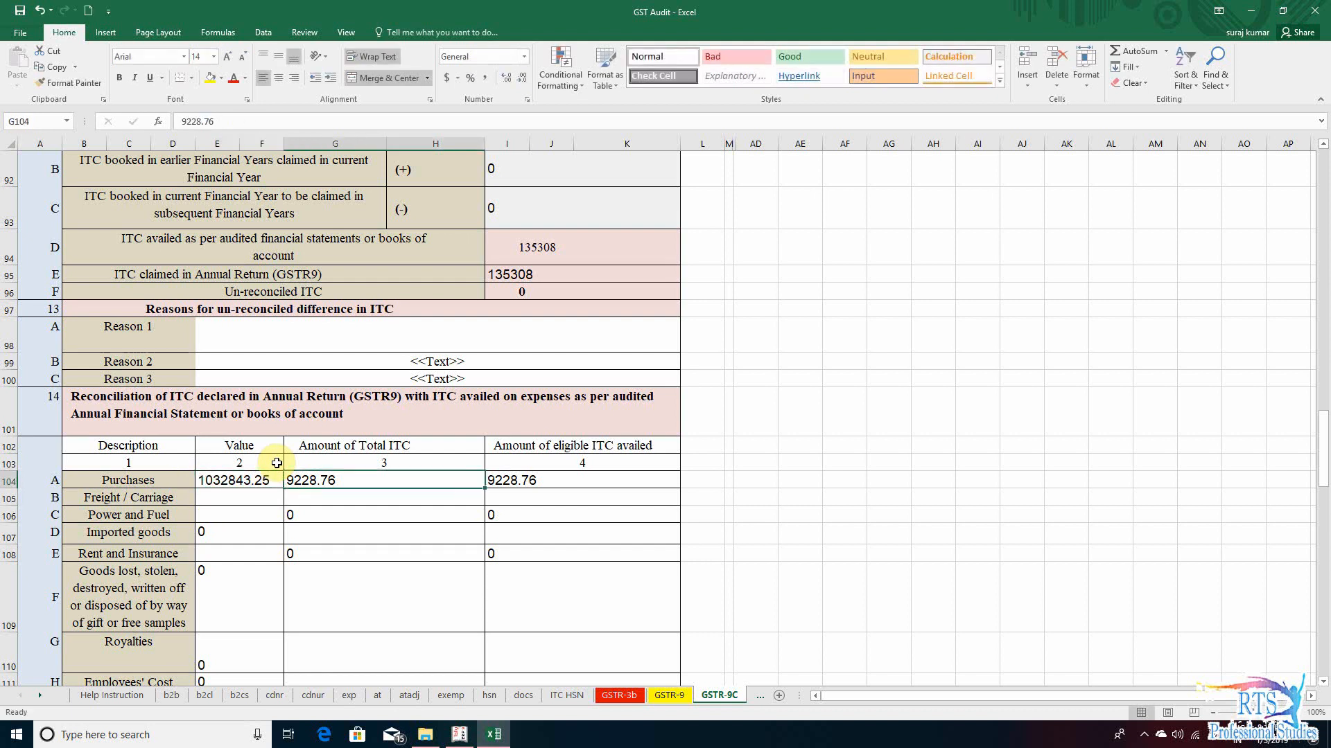
- Set the Amount of Total ITC for Purchases to +9228.76+93649.03, adding the interstate Purchase Ac tax from Tally.ERP 9
key(alt+Tab)
key(alt+Tab)
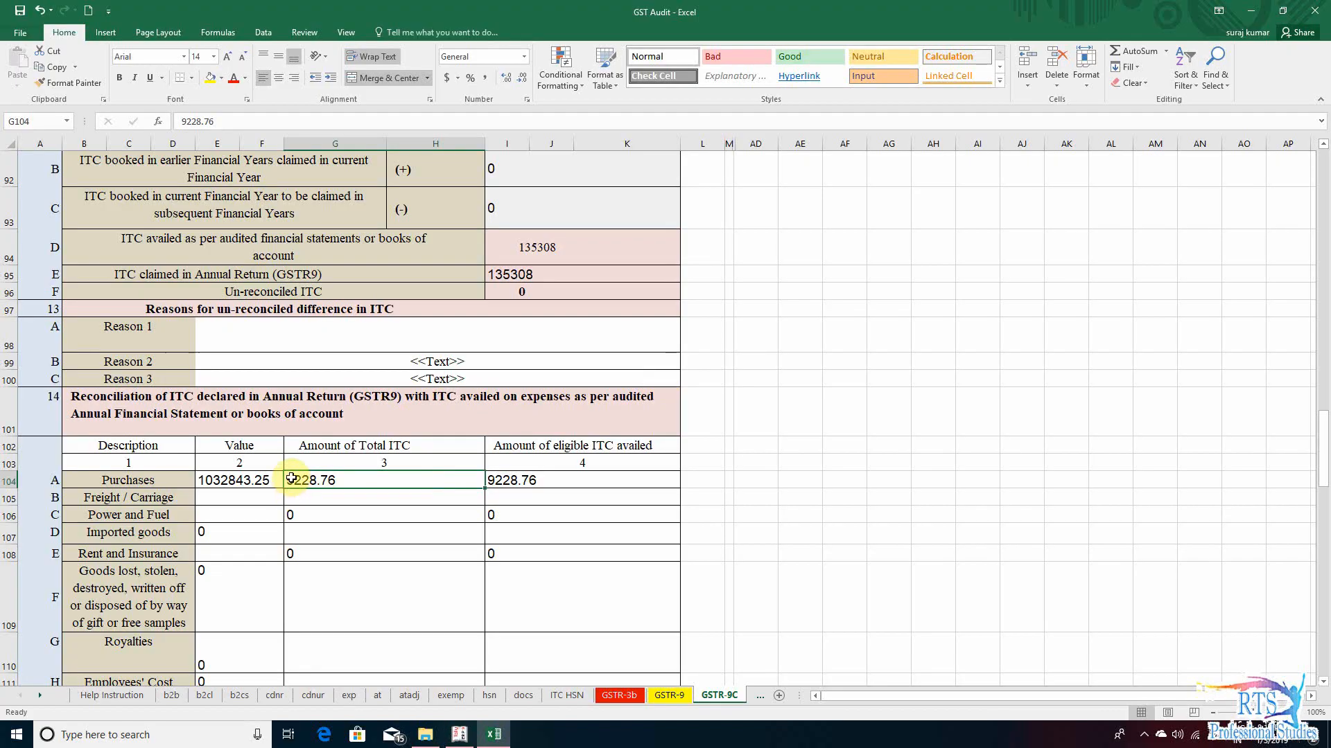
key(F2)
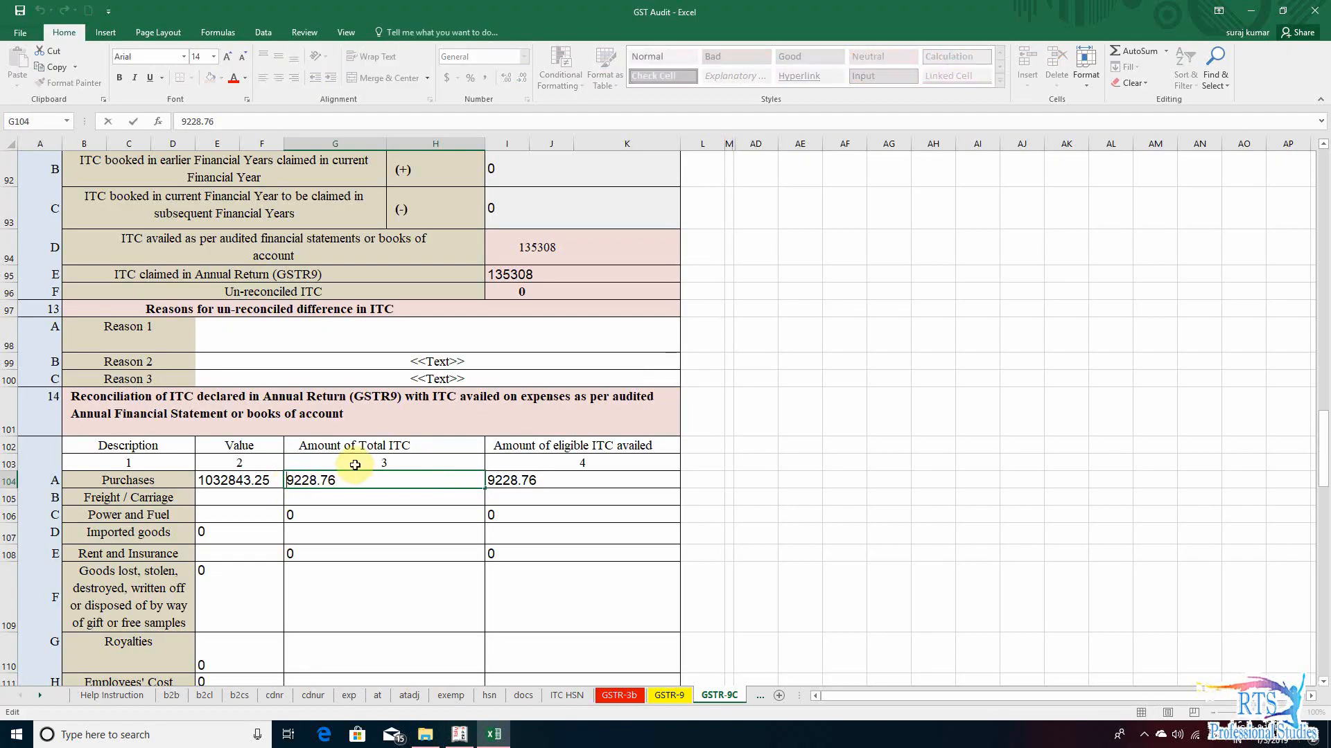
key(Home)
text(+)
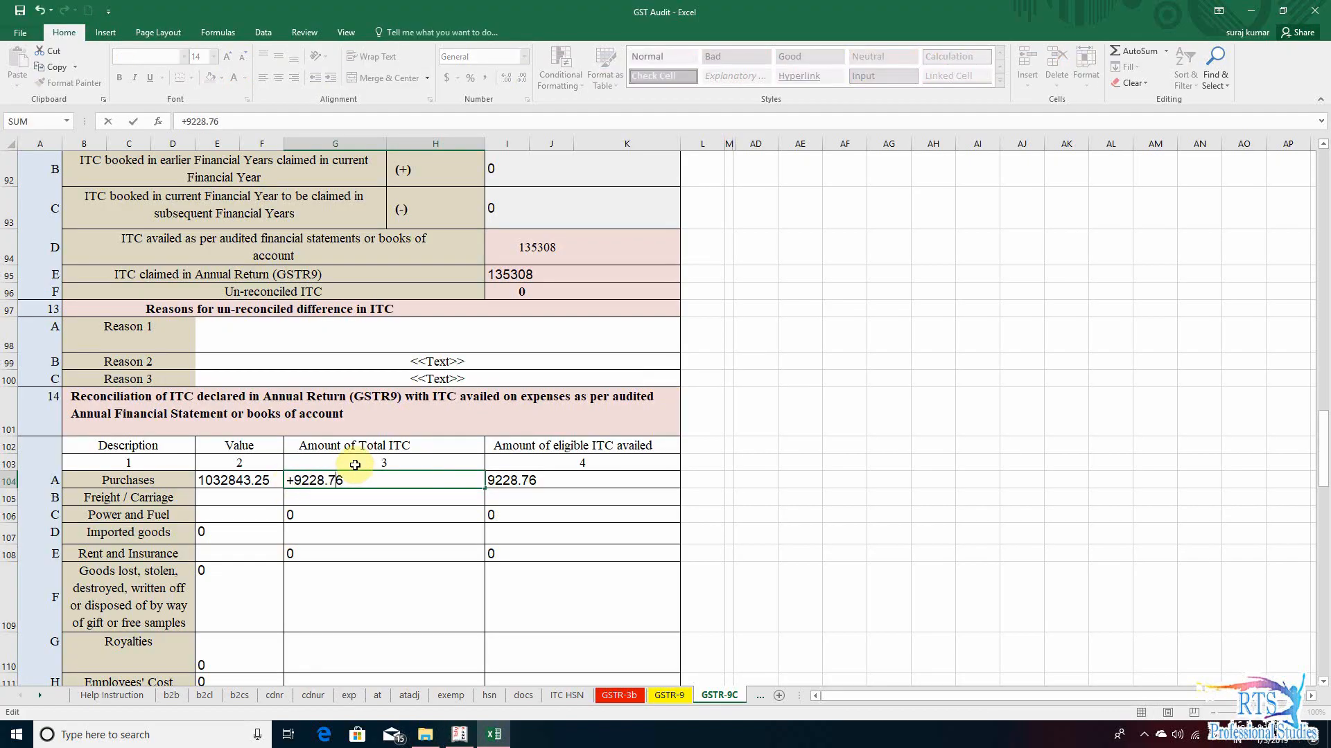
key(alt+Tab)
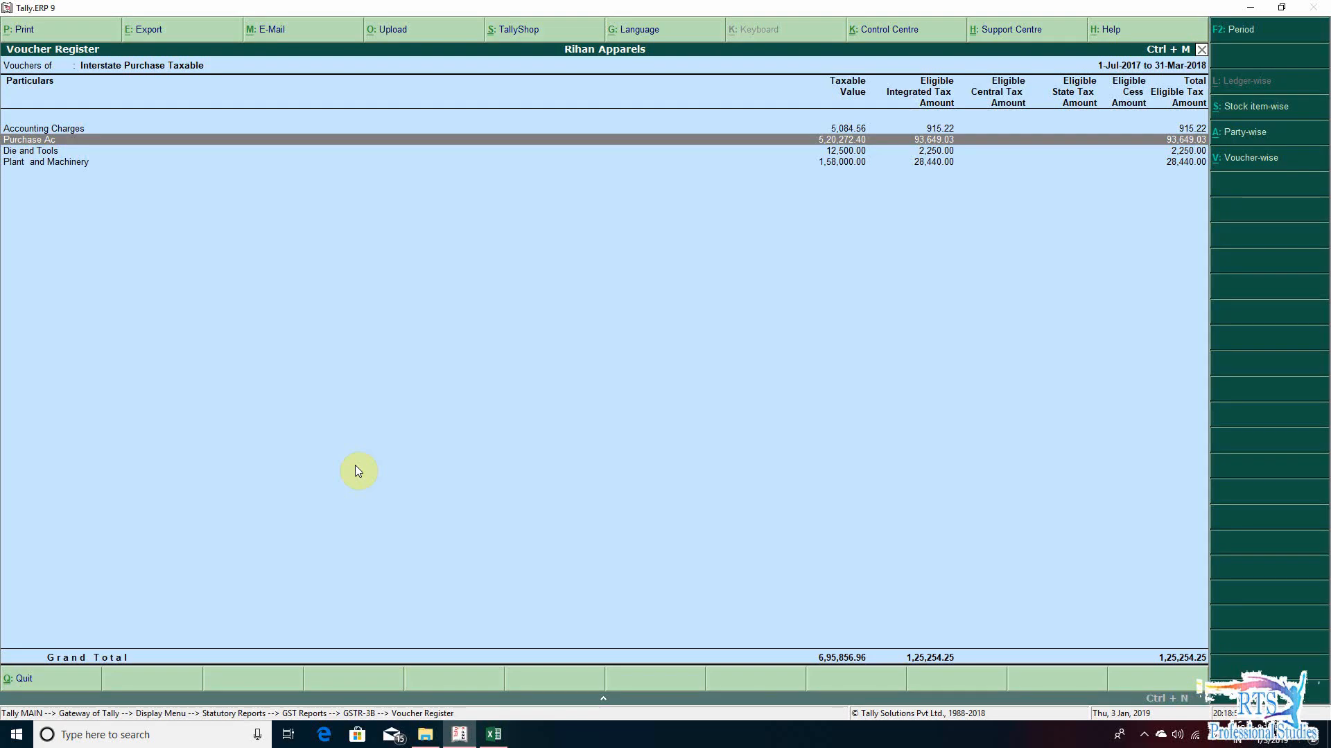
key(alt+Tab)
text(+)
text(936)
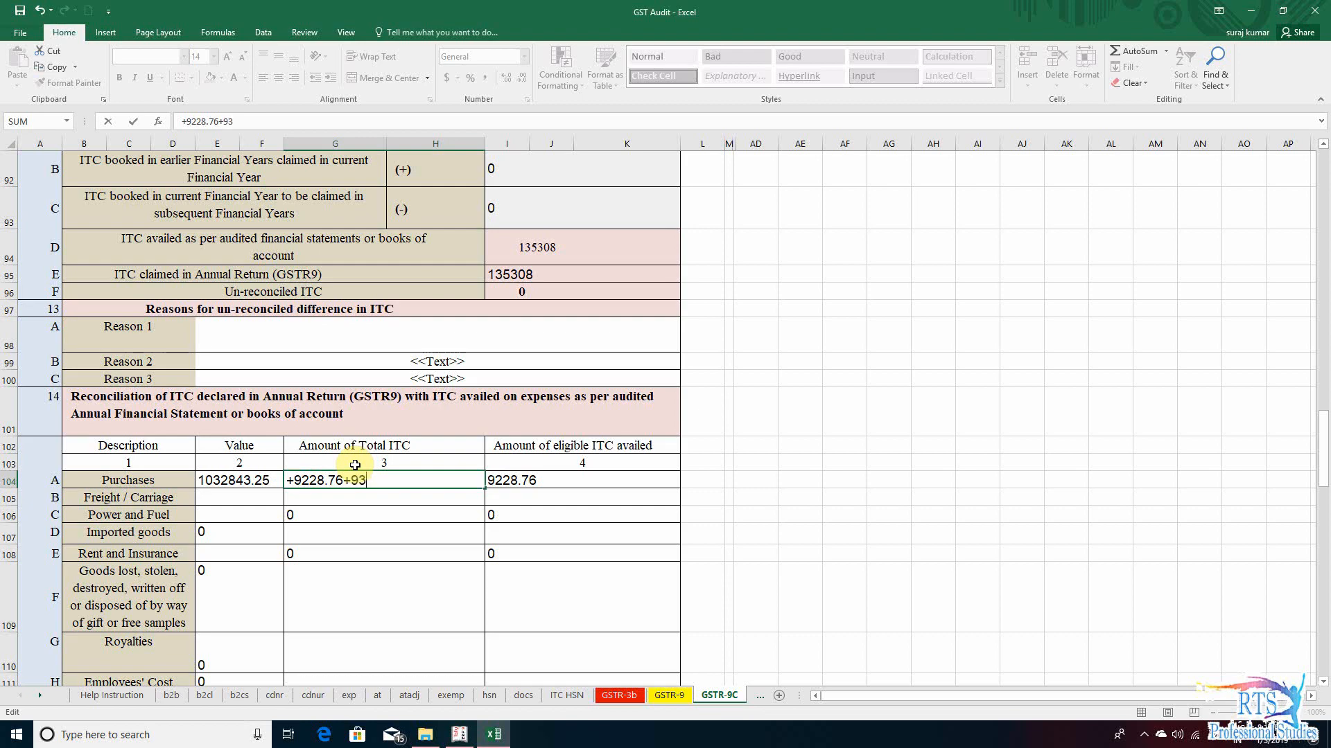
key(alt+Tab)
key(alt+Tab)
text(49.063)
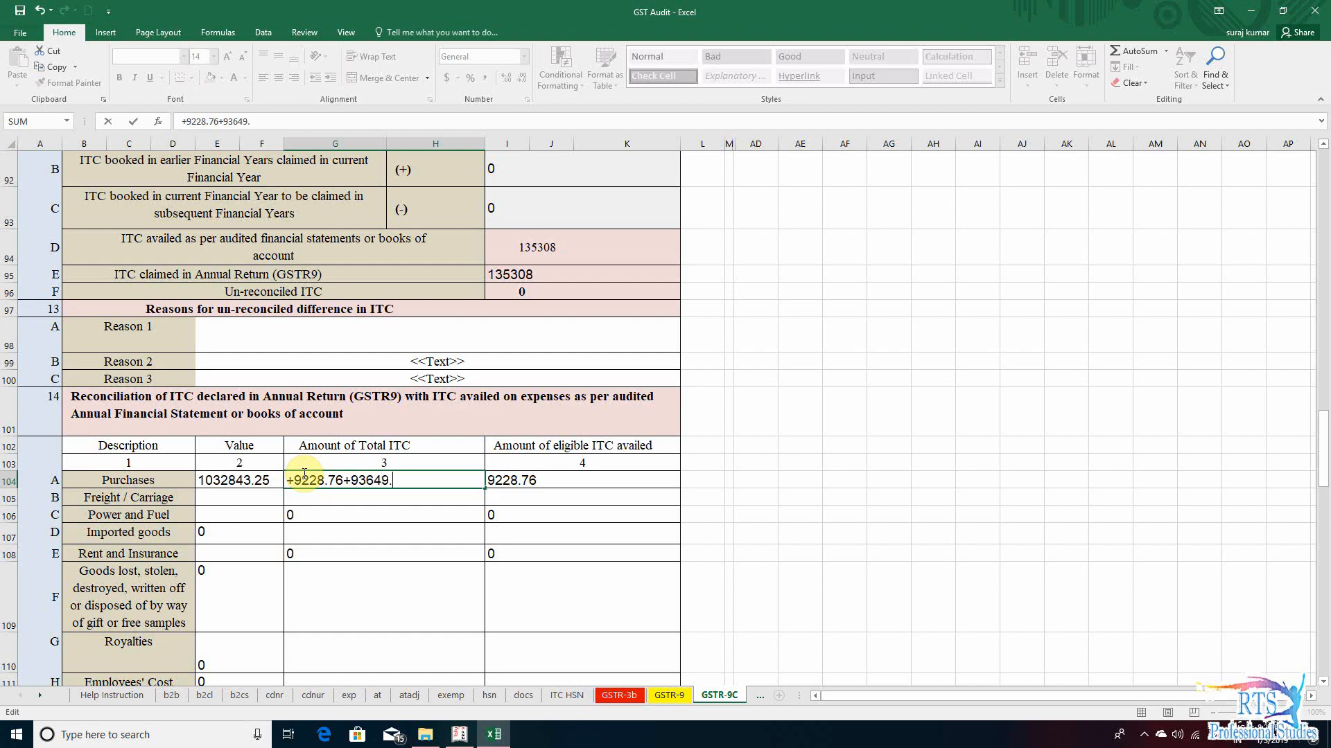
key(BackSpace)
key(BackSpace)
text(3)
key(Return)
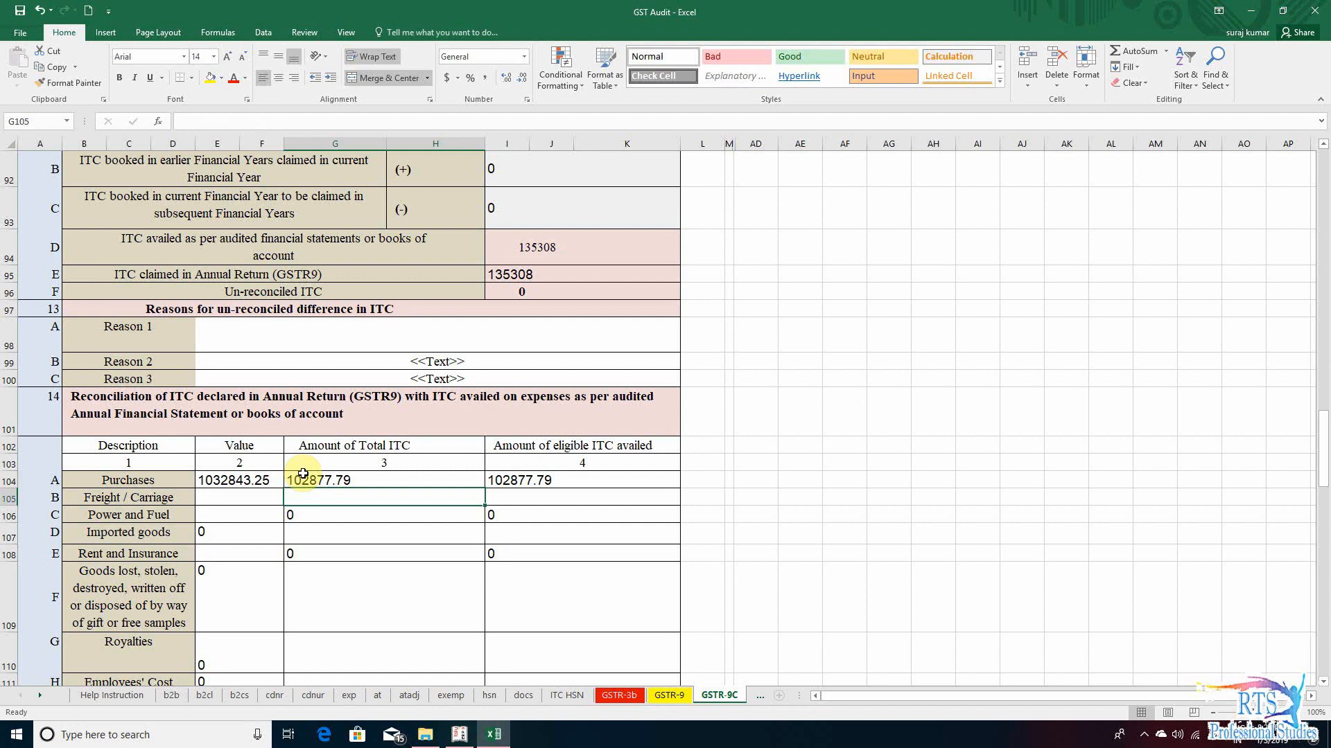
- Review the remaining expense rows of section 14, from Freight / Carriage down to Royalties, and their value and ITC cells
click(383, 553)
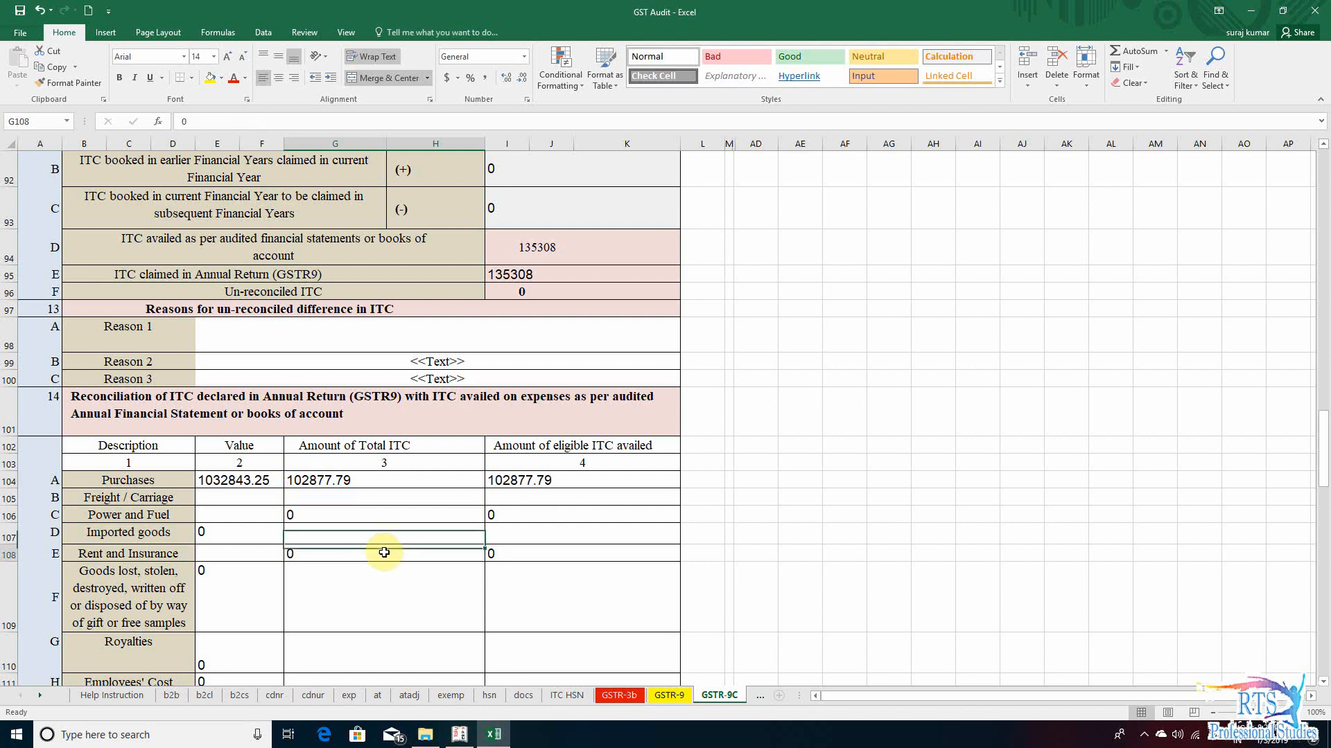
key(Up)
key(Up)
key(Up)
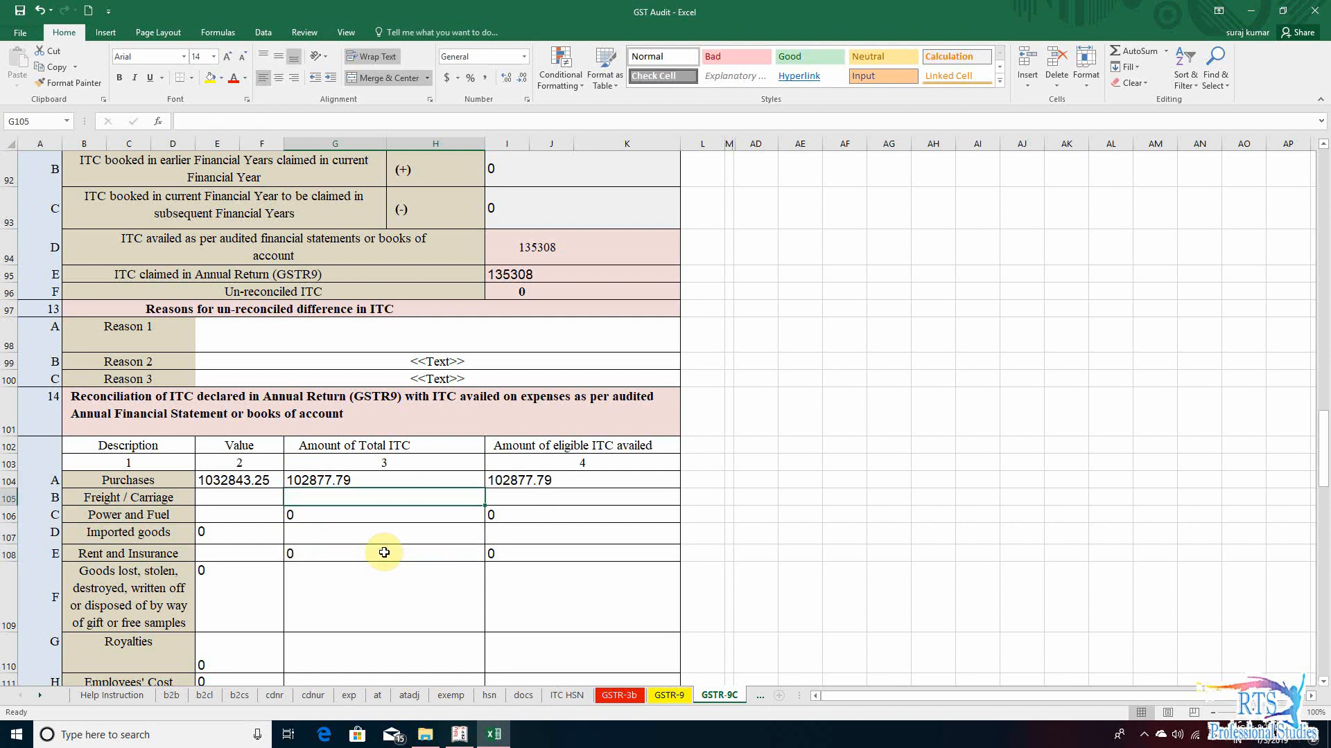
key(Left)
key(Down)
key(Down)
key(Up)
key(Up)
key(Down)
key(Down)
key(Down)
key(Down)
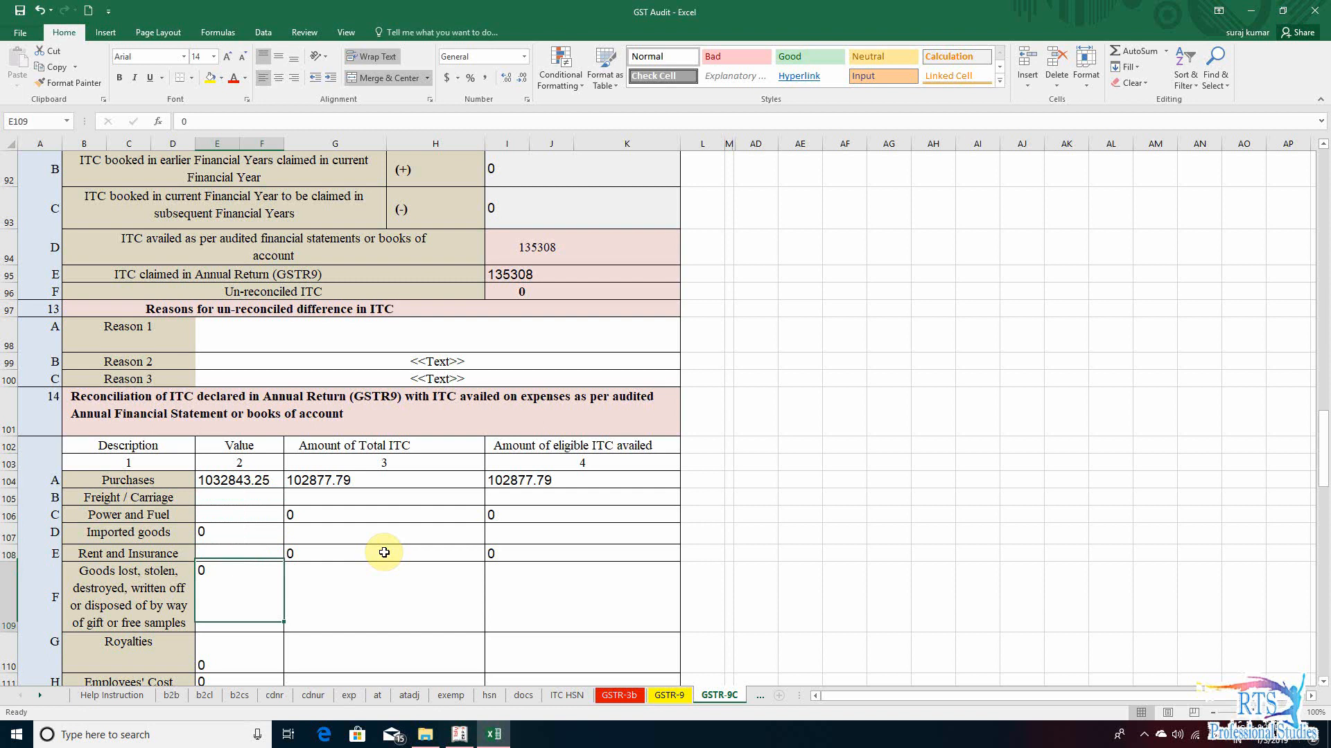
key(Down)
key(Down)
key(Up)
key(Up)
key(Up)
key(Up)
key(Up)
key(Up)
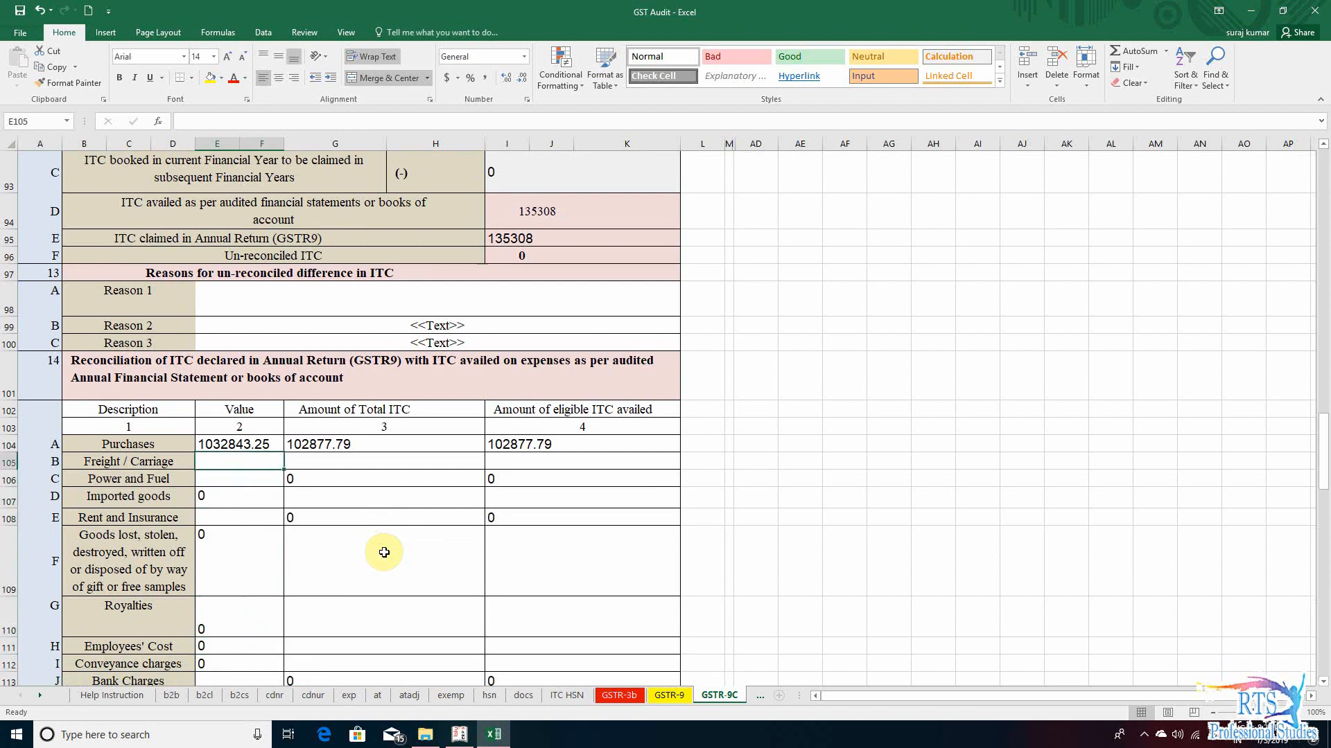
key(Down)
key(Down)
key(Down)
key(Up)
key(Up)
key(Down)
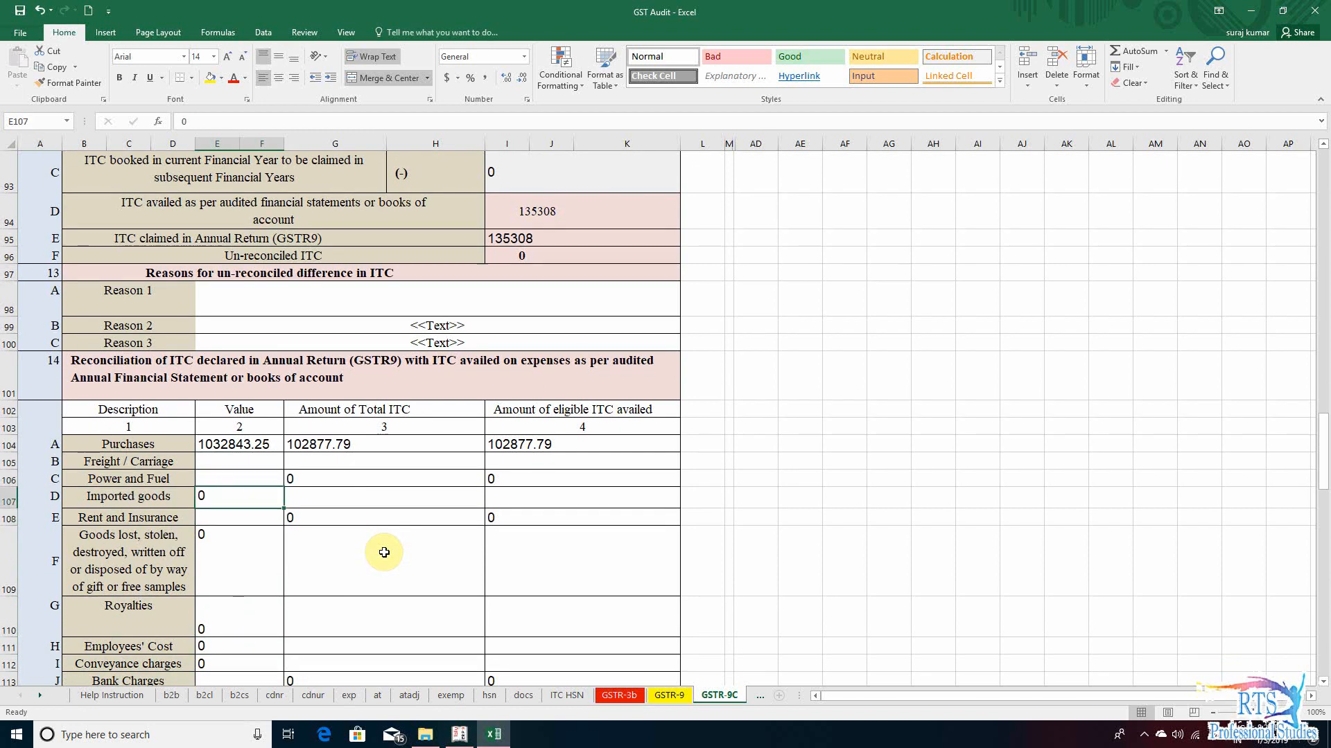
key(Up)
key(Up)
key(Right)
key(Right)
key(Left)
key(Left)
key(Down)
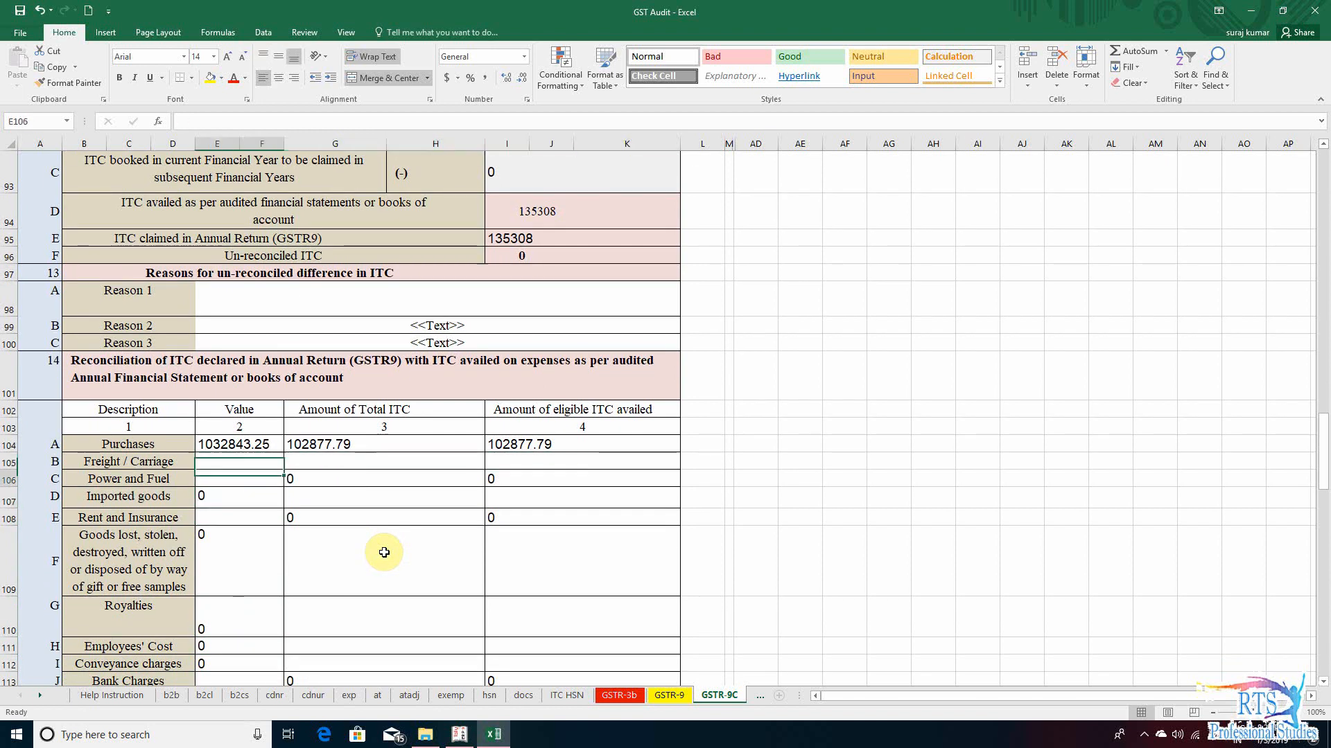
key(Down)
key(Down)
key(Up)
key(Up)
key(Up)
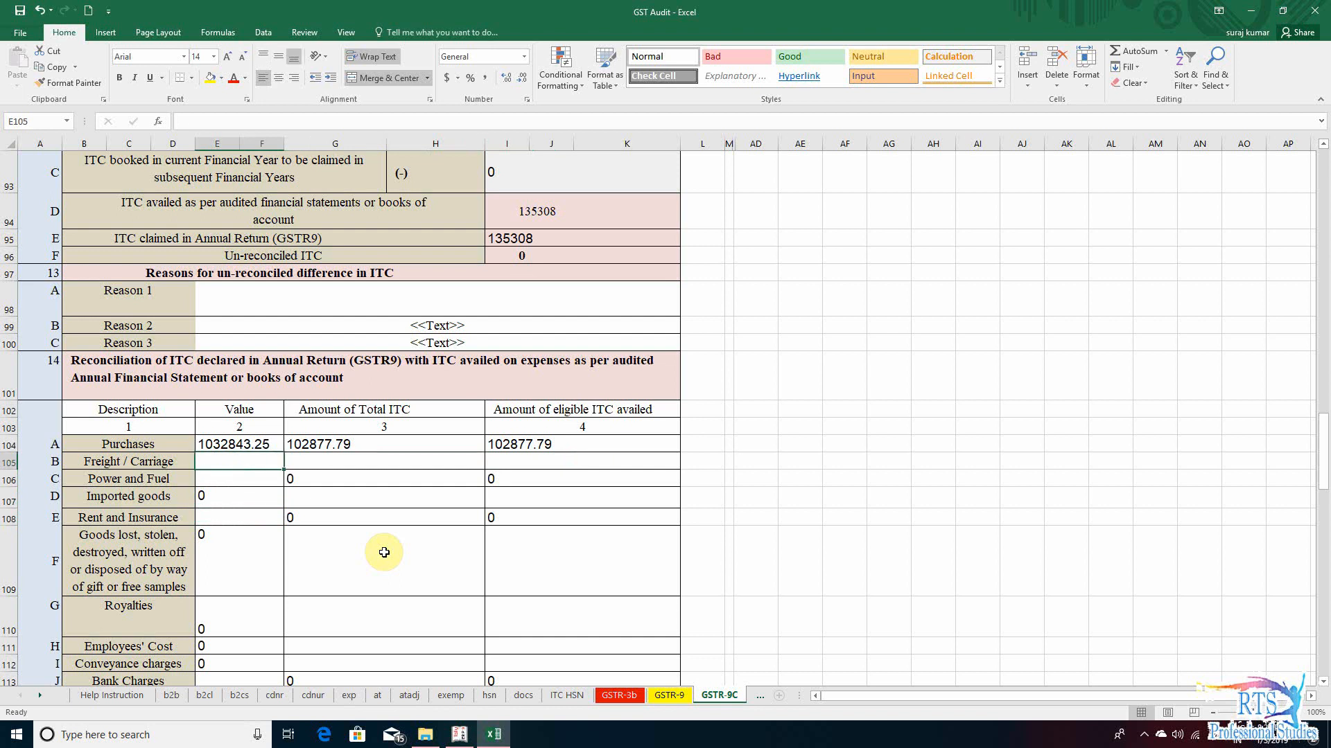
- Switch to Tally.ERP 9, go through the Interstate Purchase Taxable ledgers and select the Accounting Charges line
key(alt+Tab)
key(Down)
key(Down)
key(Up)
key(Up)
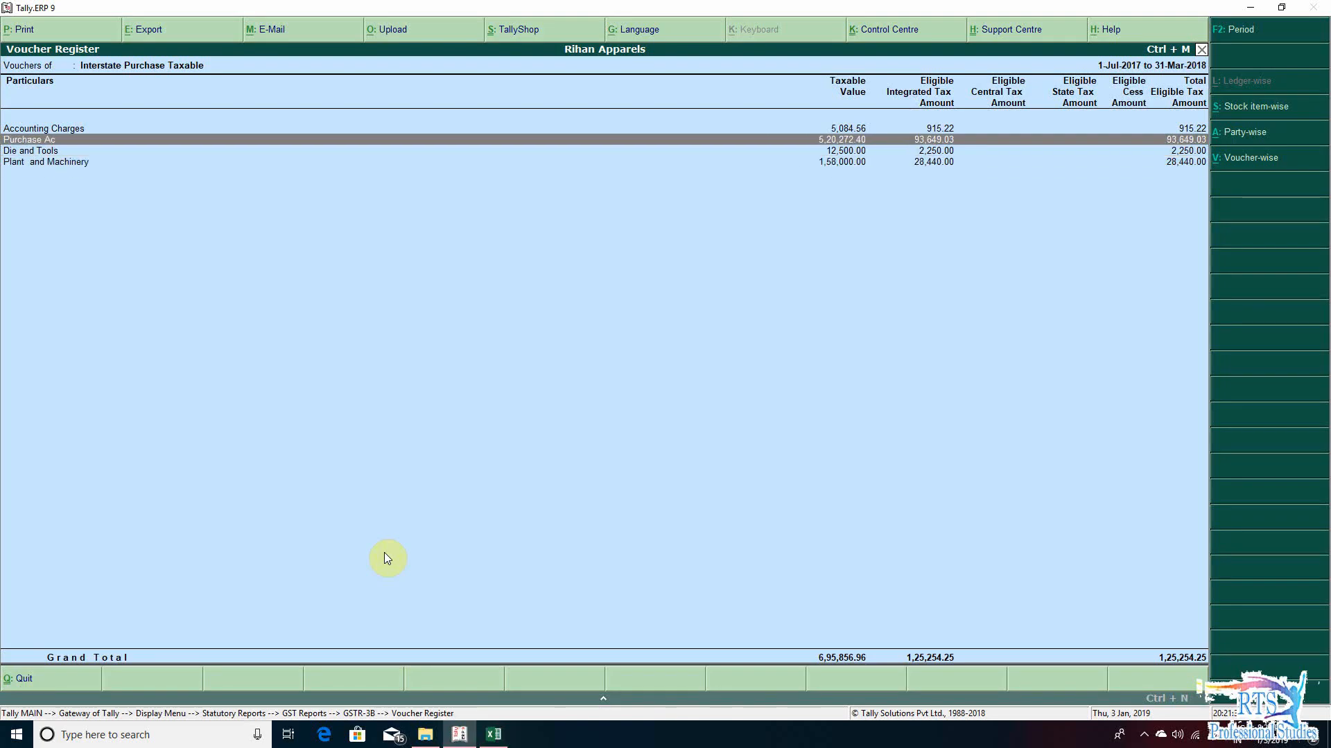
key(Up)
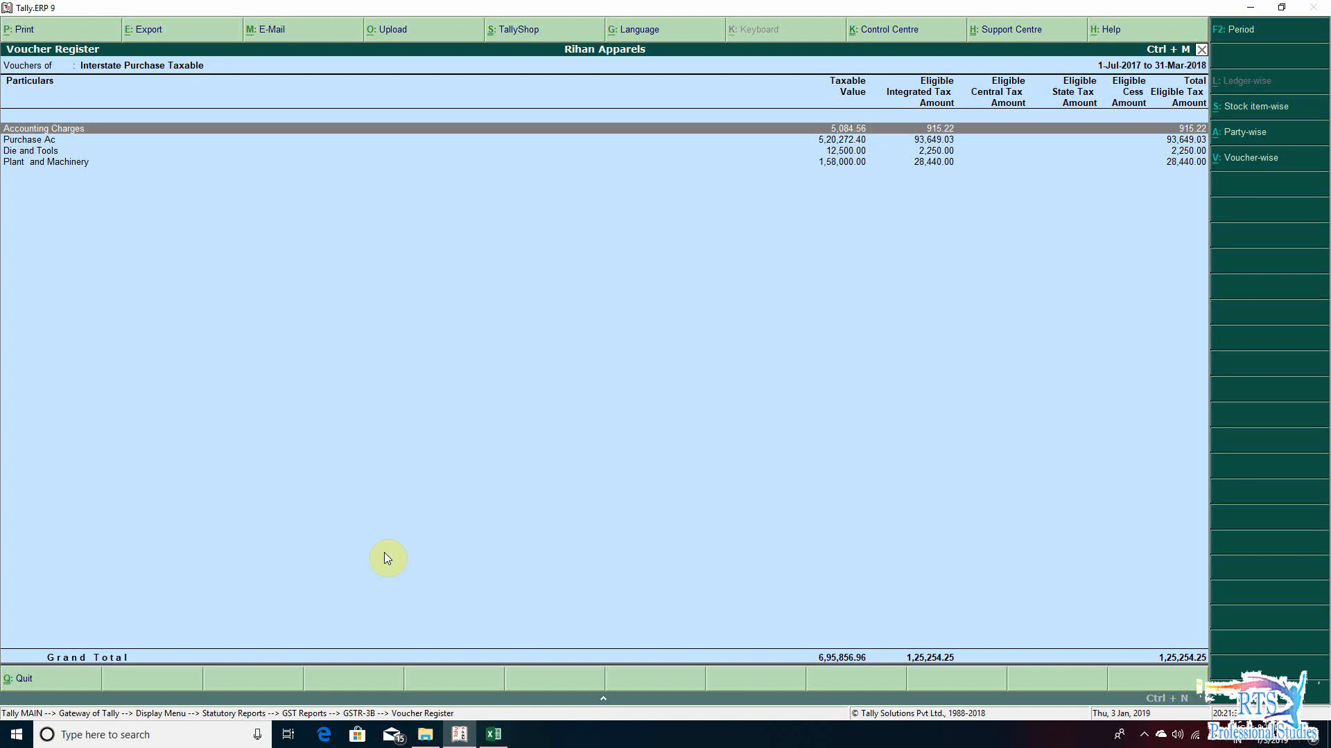
- Switch back to the Excel workbook and set the Value of Any other expense 1 in section 14 to 5084.56
key(alt+Tab)
key(Down)
key(Down)
key(Down)
key(Down)
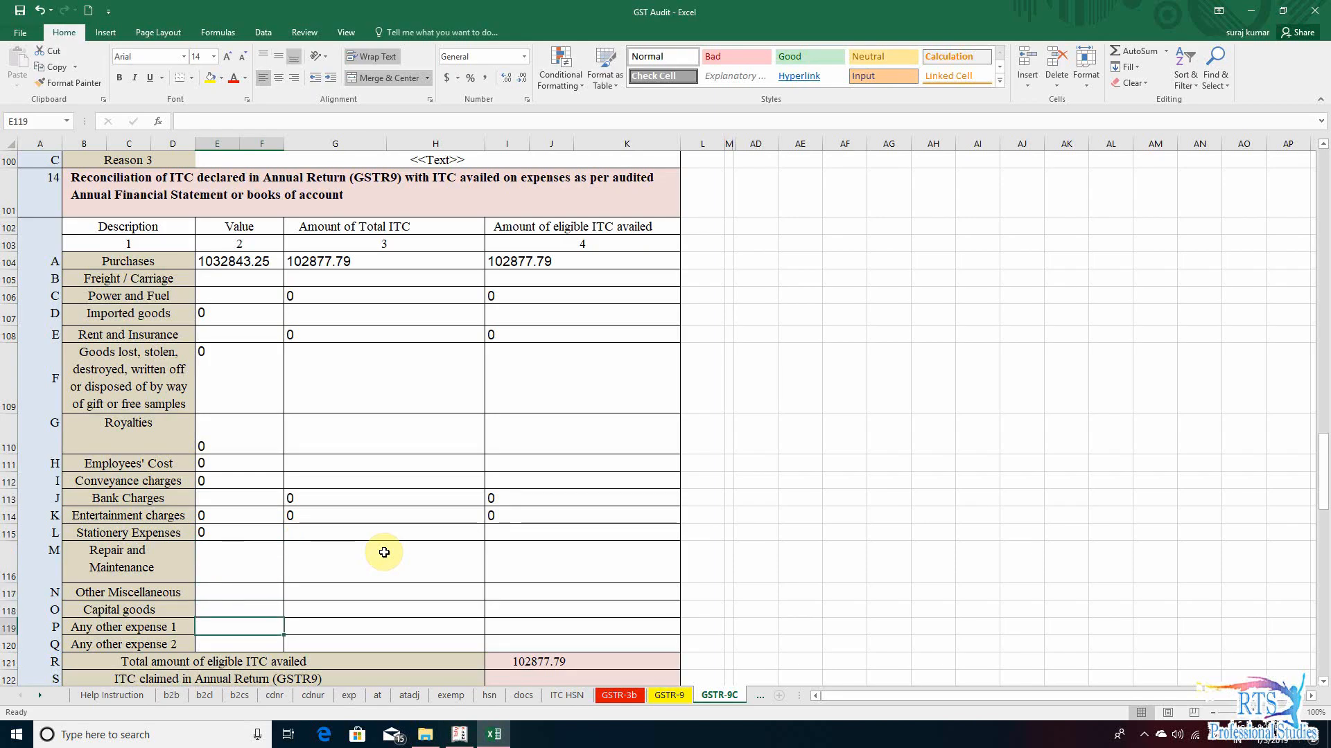
text(5084.56)
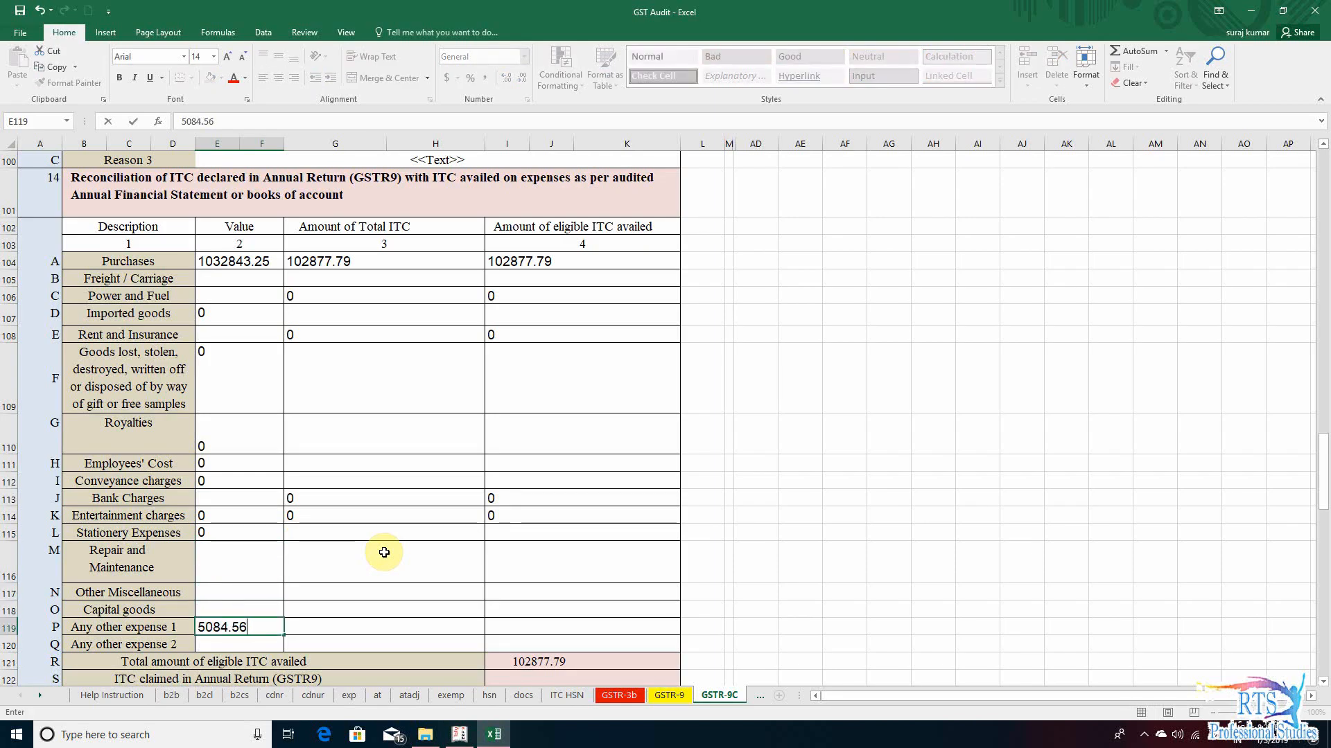
key(Return)
- Check the Accounting Charges tax in Tally.ERP 9 and enter 915.22 as the Amount of Total ITC for Any other expense 1
key(alt+Tab)
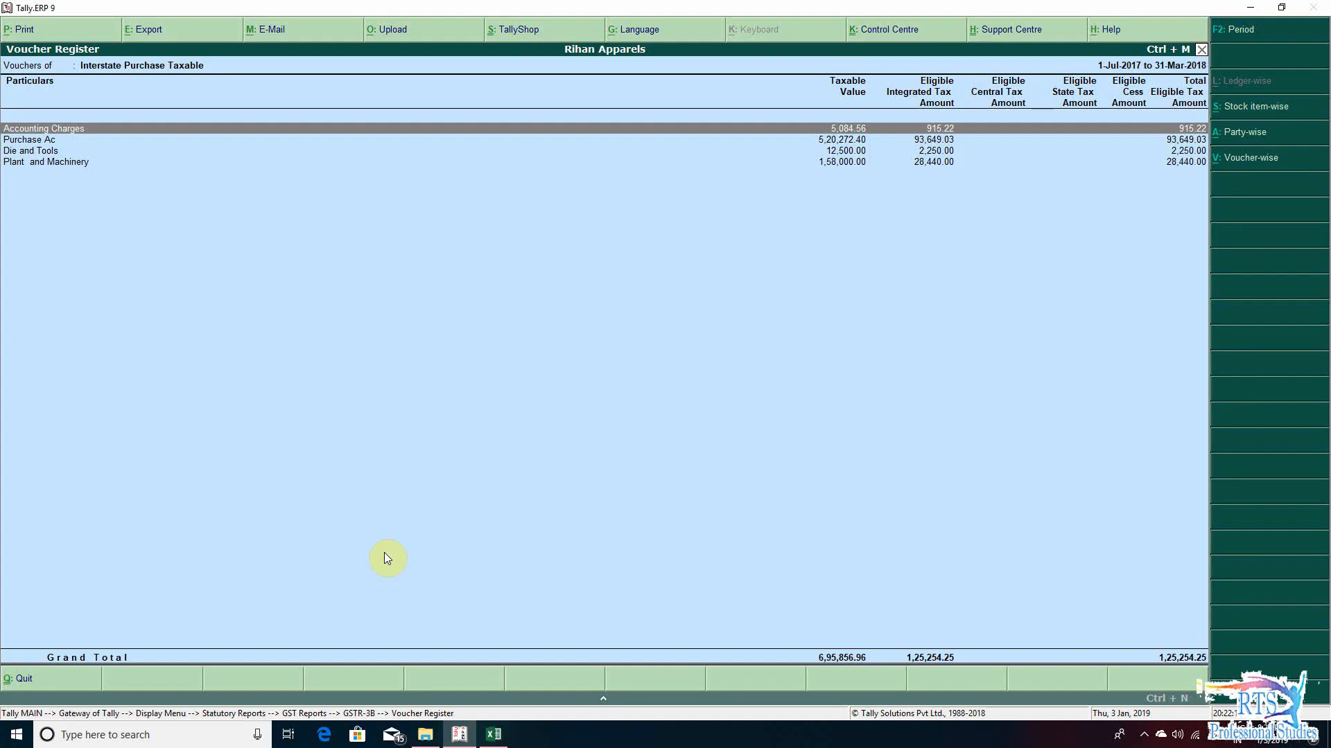
key(alt+Tab)
key(Up)
key(Right)
text(9)
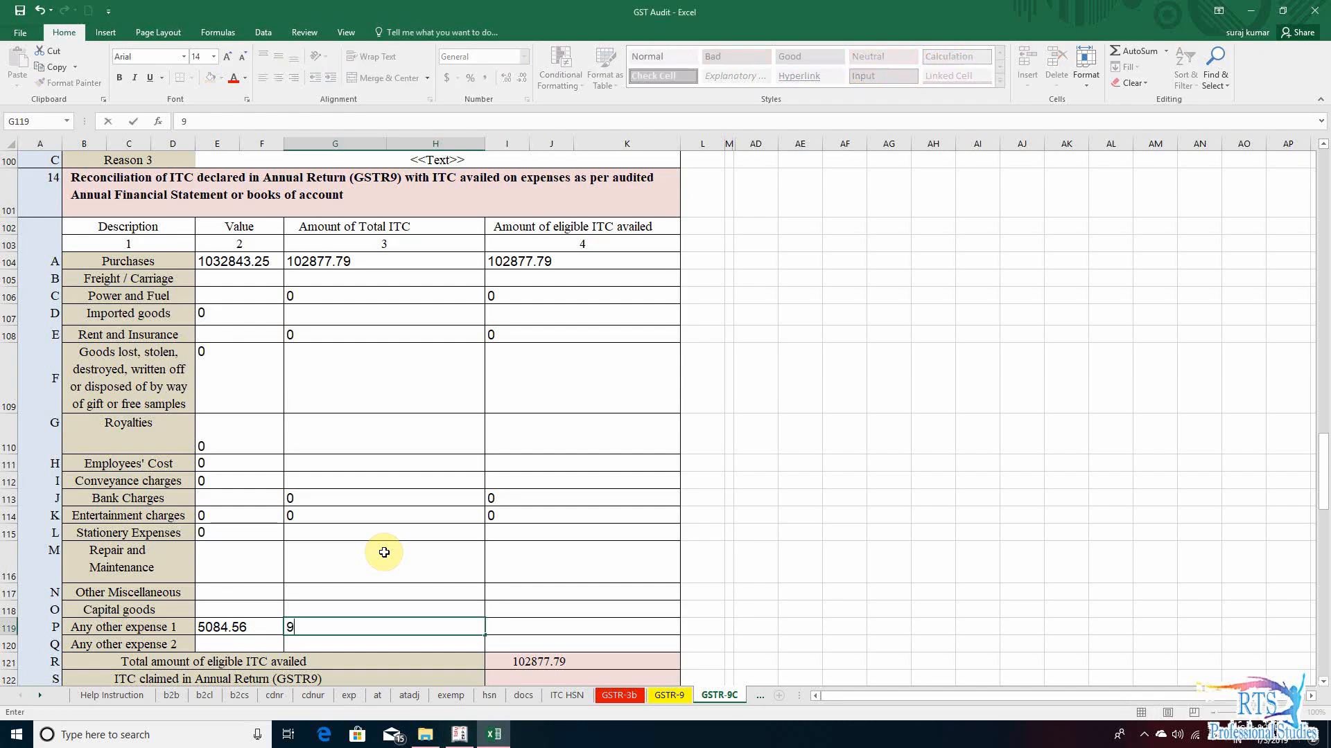
text(15.22)
key(Return)
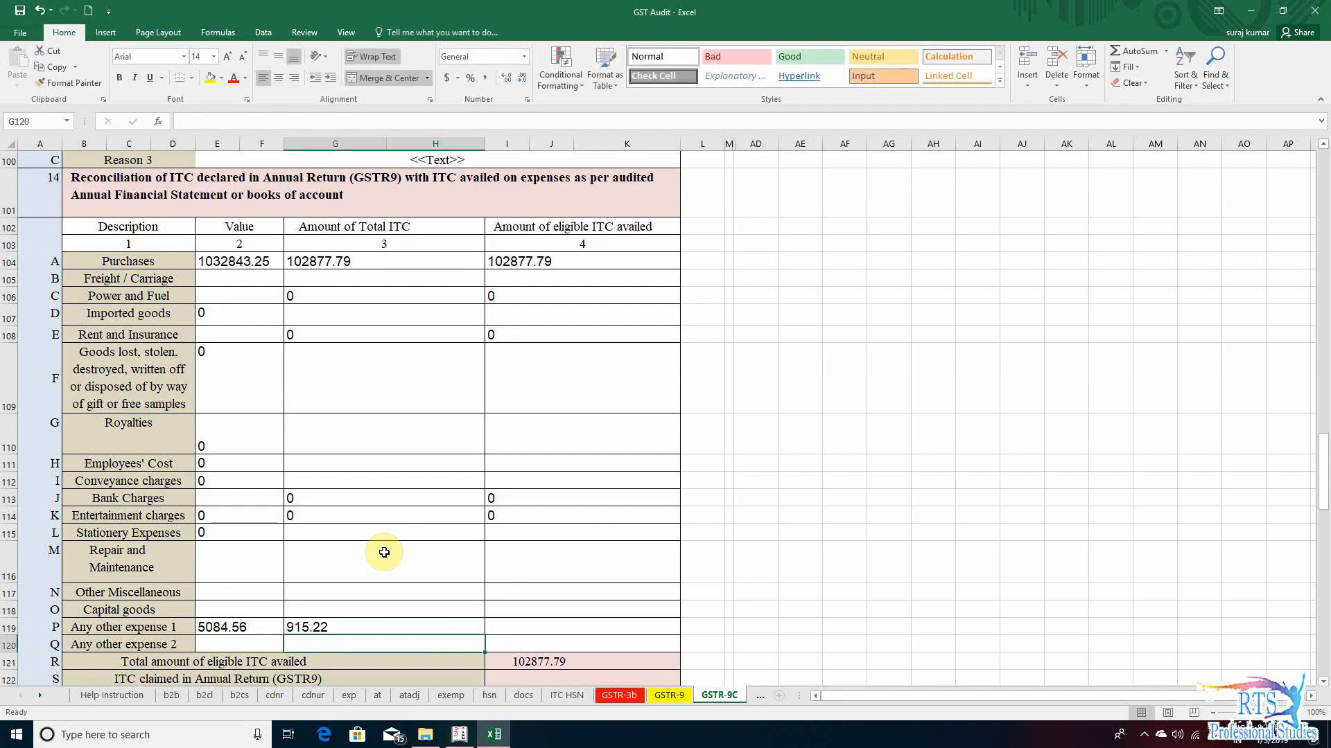
- Review the section 14 expense rows from Any other expense 2 up to Rent and Insurance against the Tally.ERP 9 ledgers
key(Up)
key(Up)
key(Up)
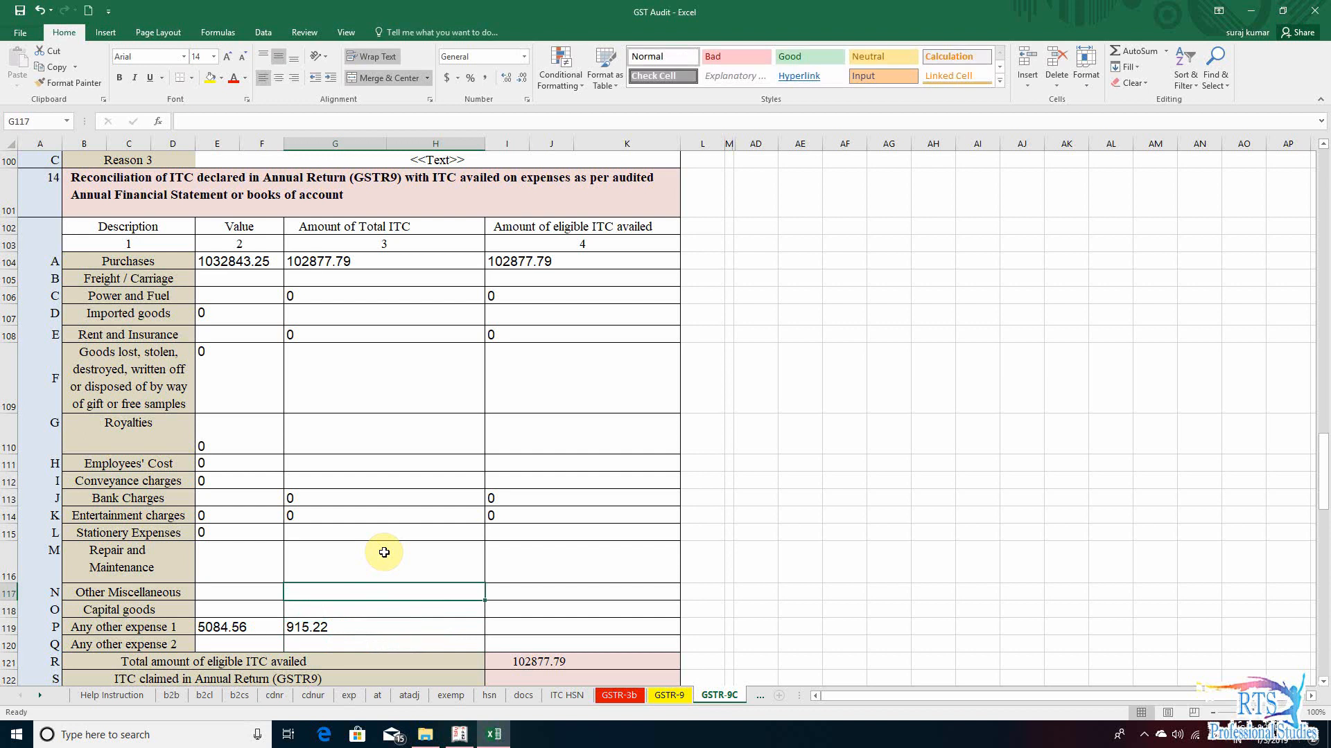
key(alt+Tab)
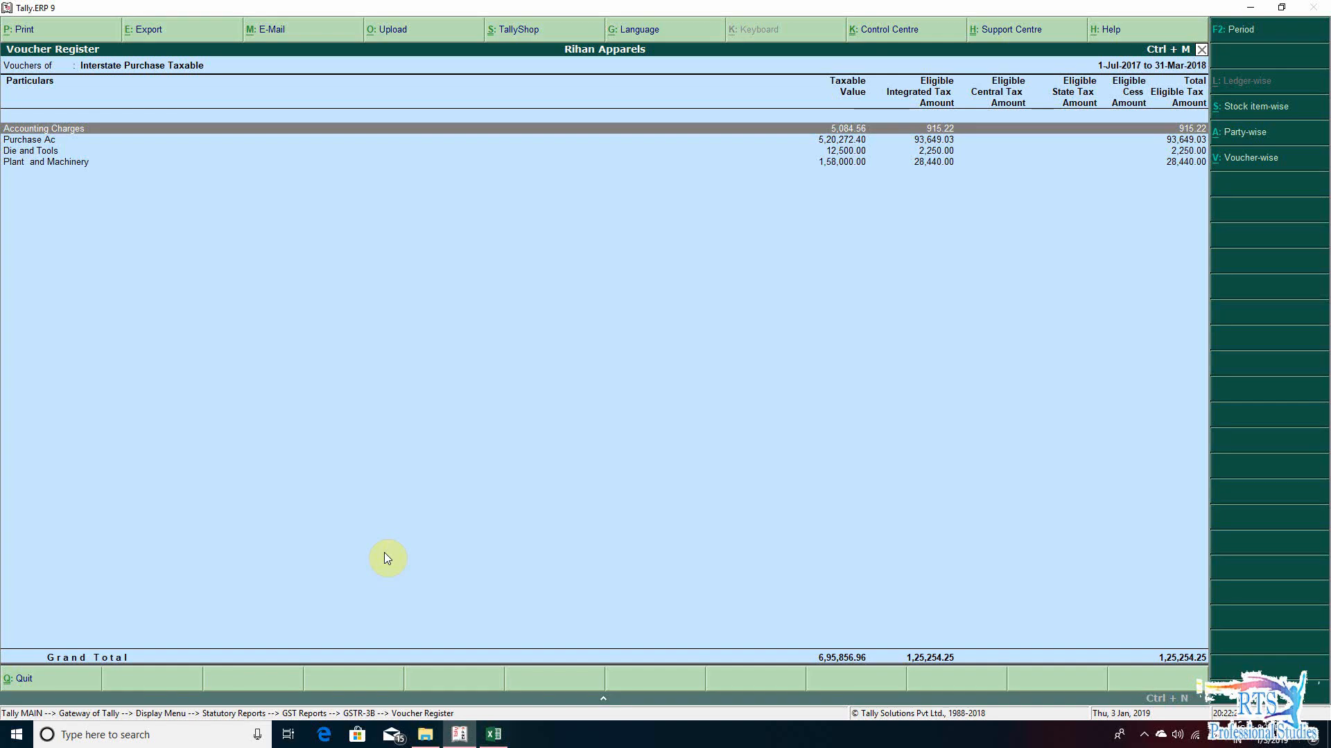
key(alt+Tab)
key(Up)
key(Up)
key(Up)
key(Up)
key(Up)
- Switch to Tally.ERP 9 and examine the Die and Tools and Plant and Machinery lines
key(Up)
key(Up)
key(Up)
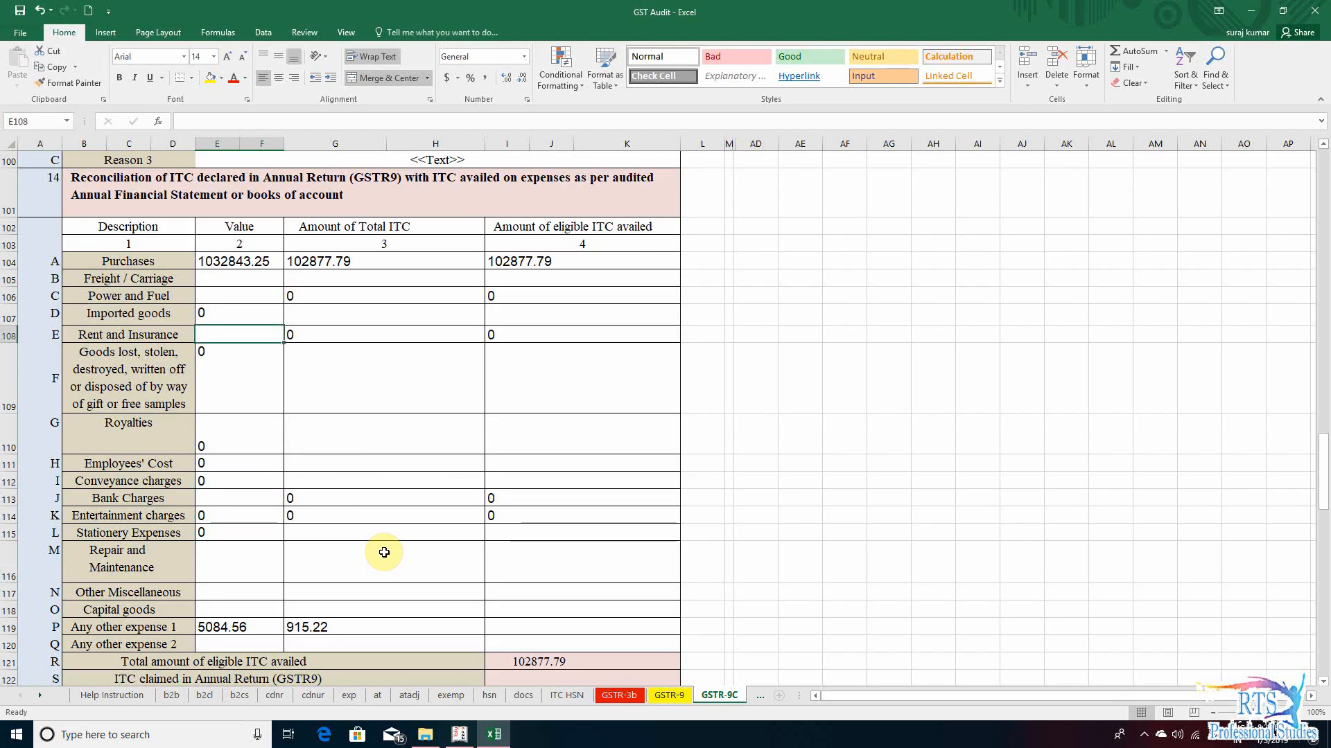
key(alt+Tab)
key(Down)
key(Down)
key(Up)
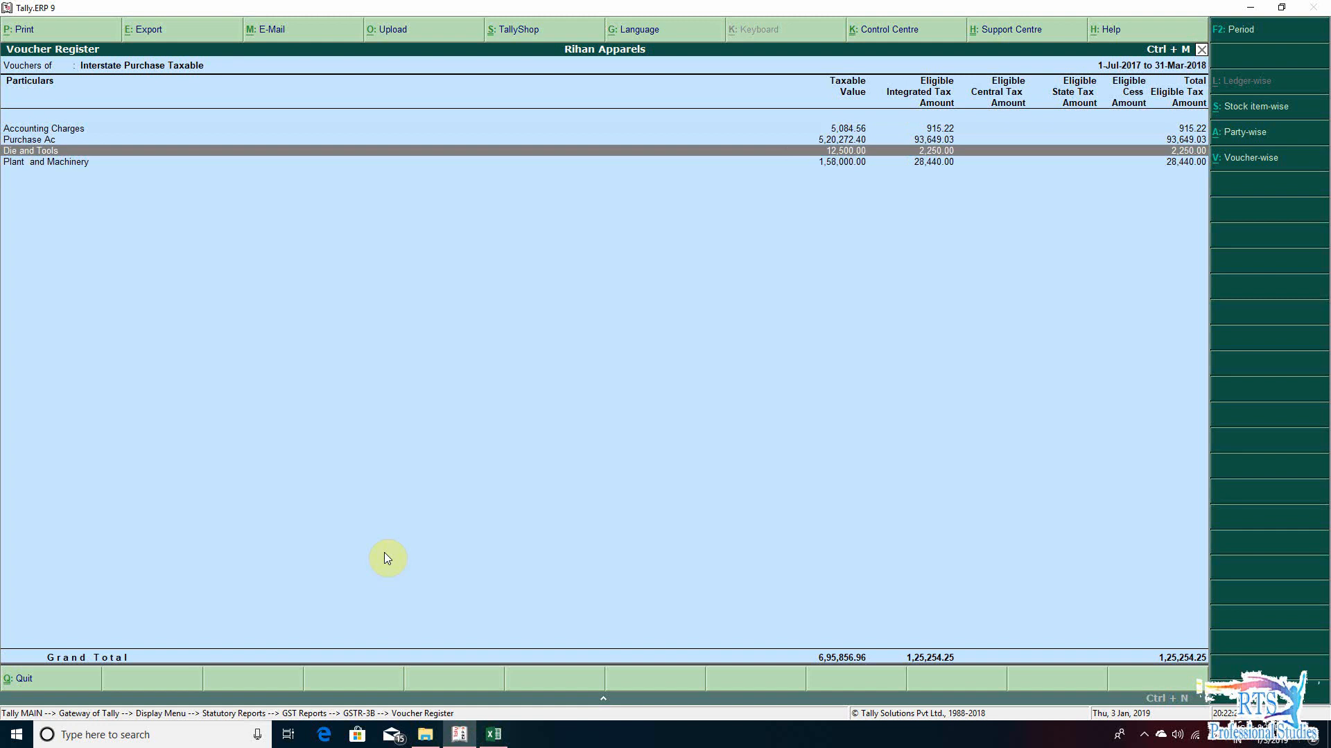
key(Down)
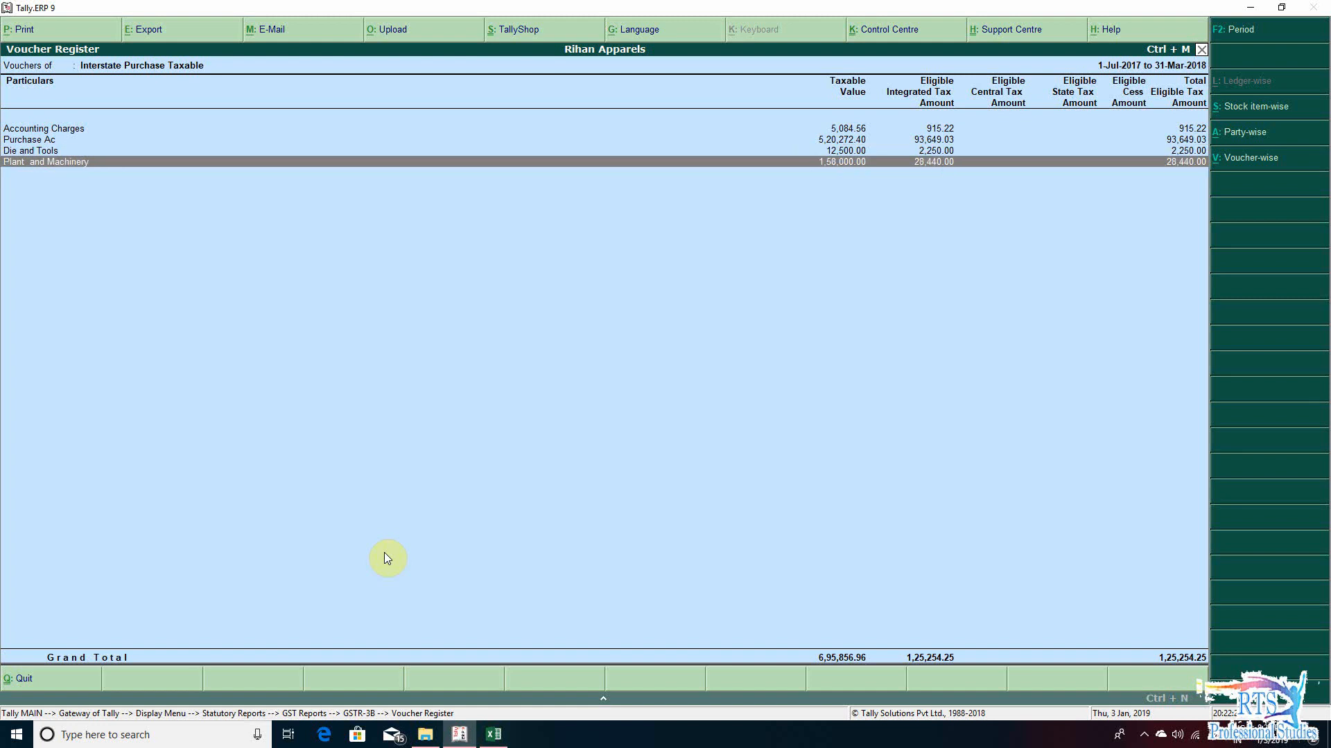
- Switch back to the Excel workbook and select the Value cell of Capital goods in section 14
key(alt+Tab)
key(Down)
key(Down)
key(Down)
key(Down)
key(Down)
key(Down)
key(Down)
key(Down)
key(Down)
key(Down)
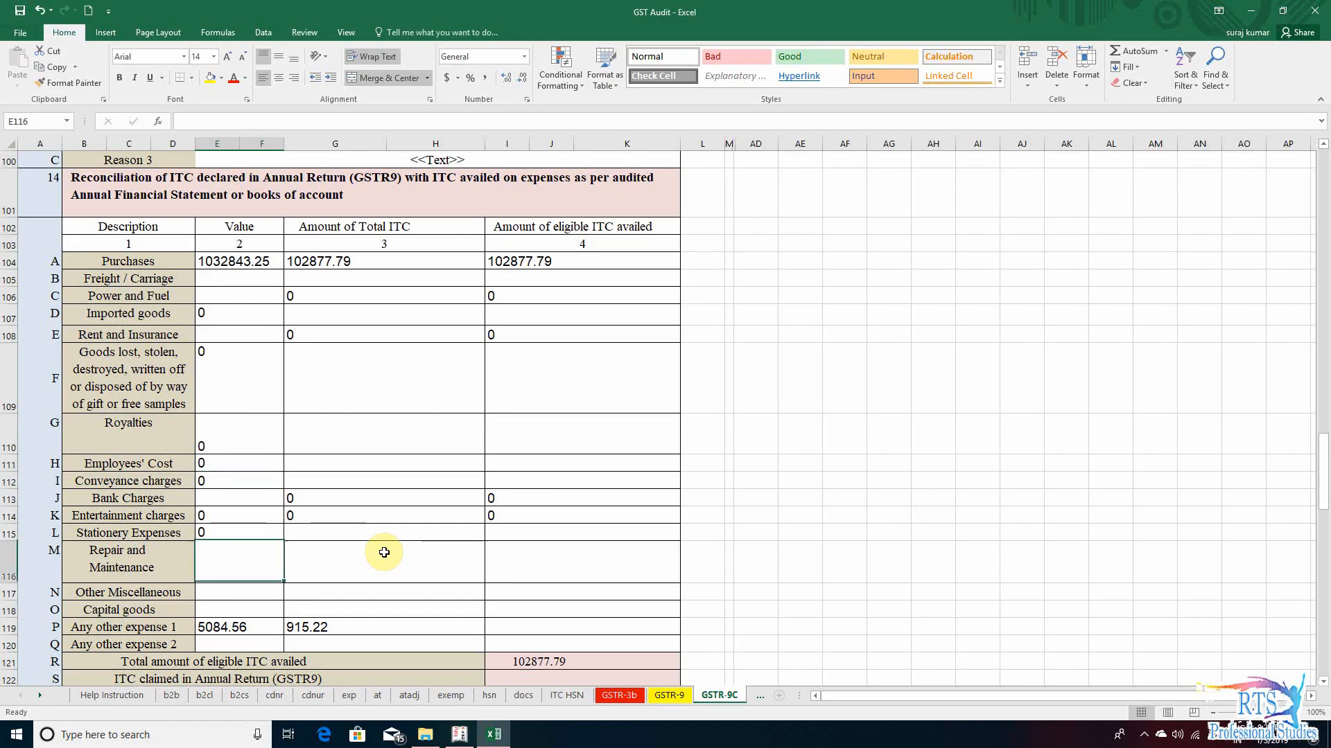
key(Left)
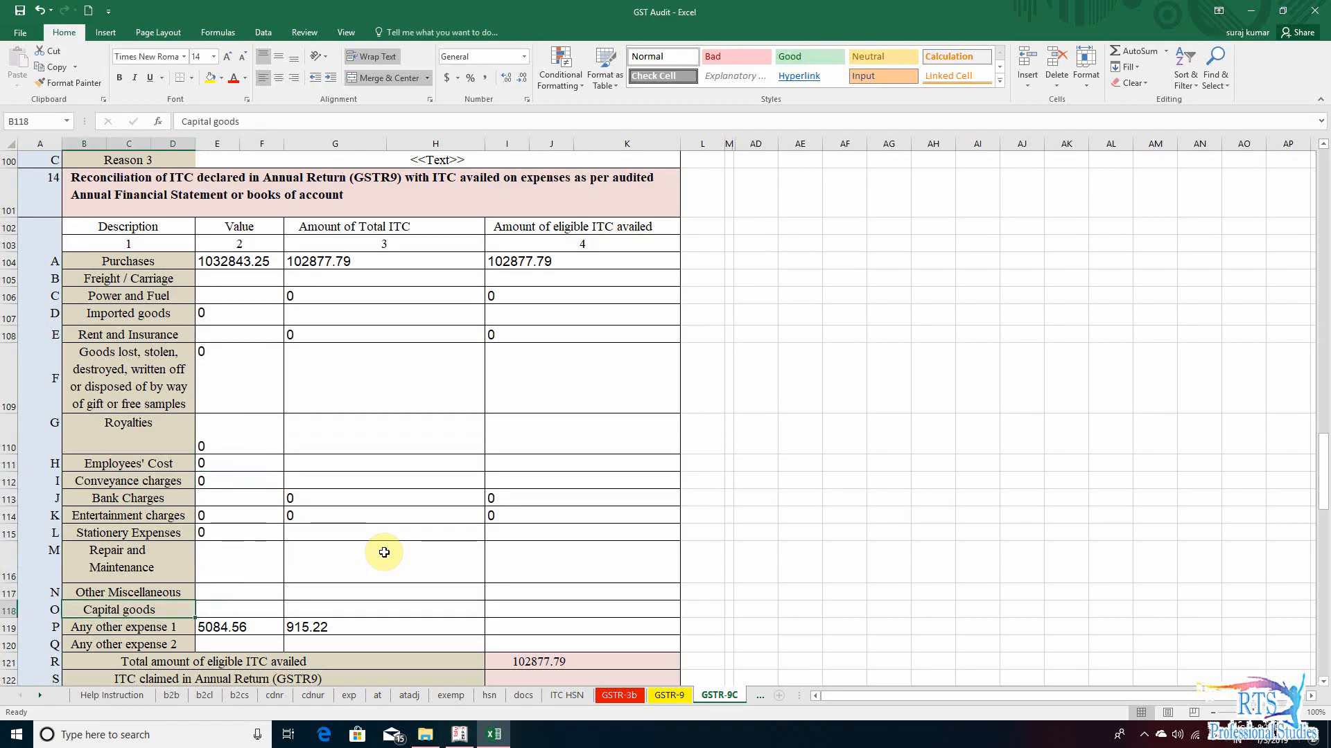
key(Right)
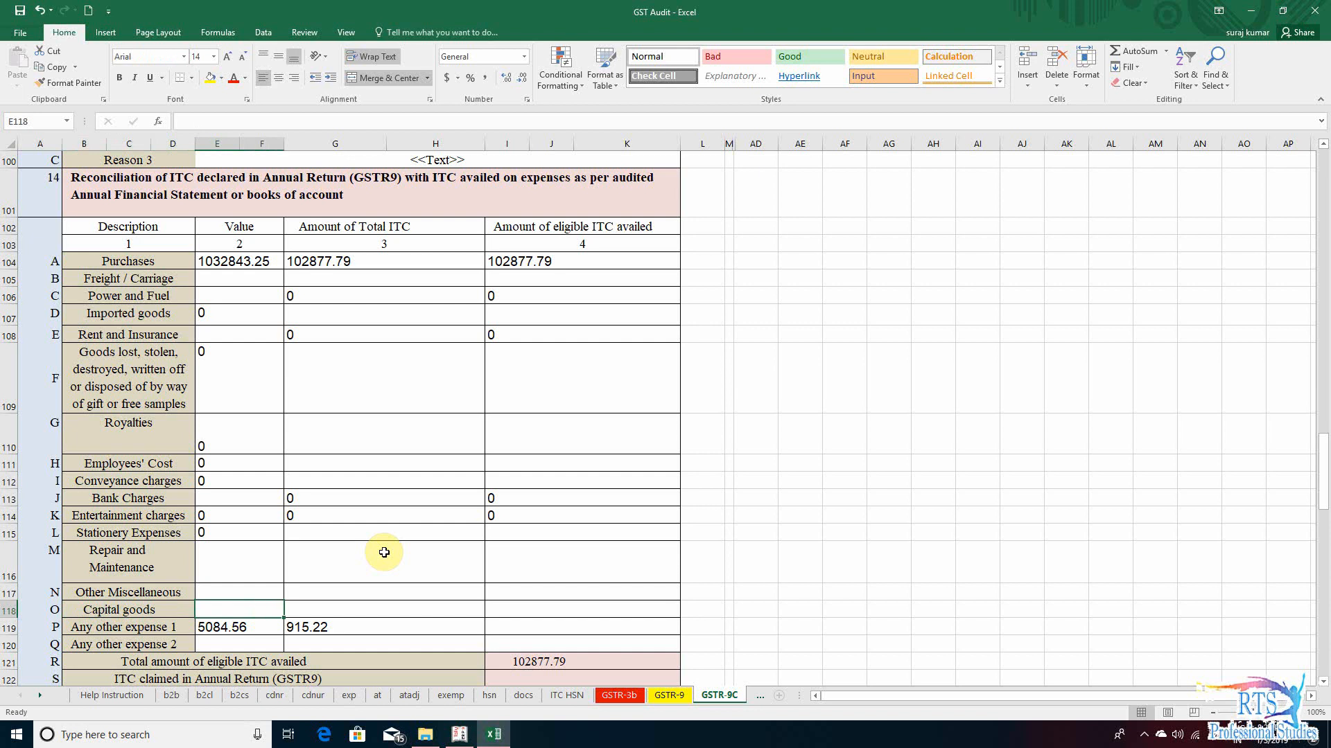
- Set the Capital goods Value to +158000+12500, combining the Plant and Machinery and Die and Tools amounts from Tally.ERP 9
key(alt+Tab)
key(Up)
key(Up)
key(Up)
key(Up)
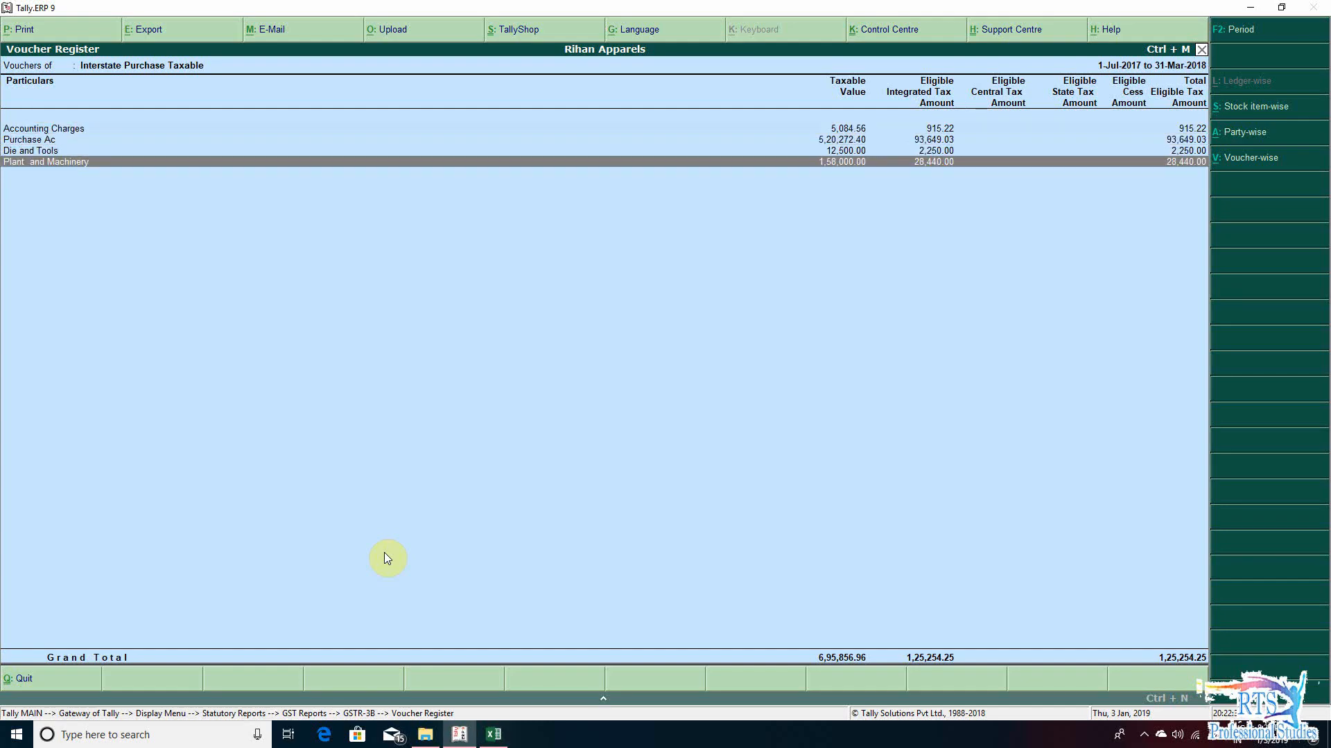
key(alt+Tab)
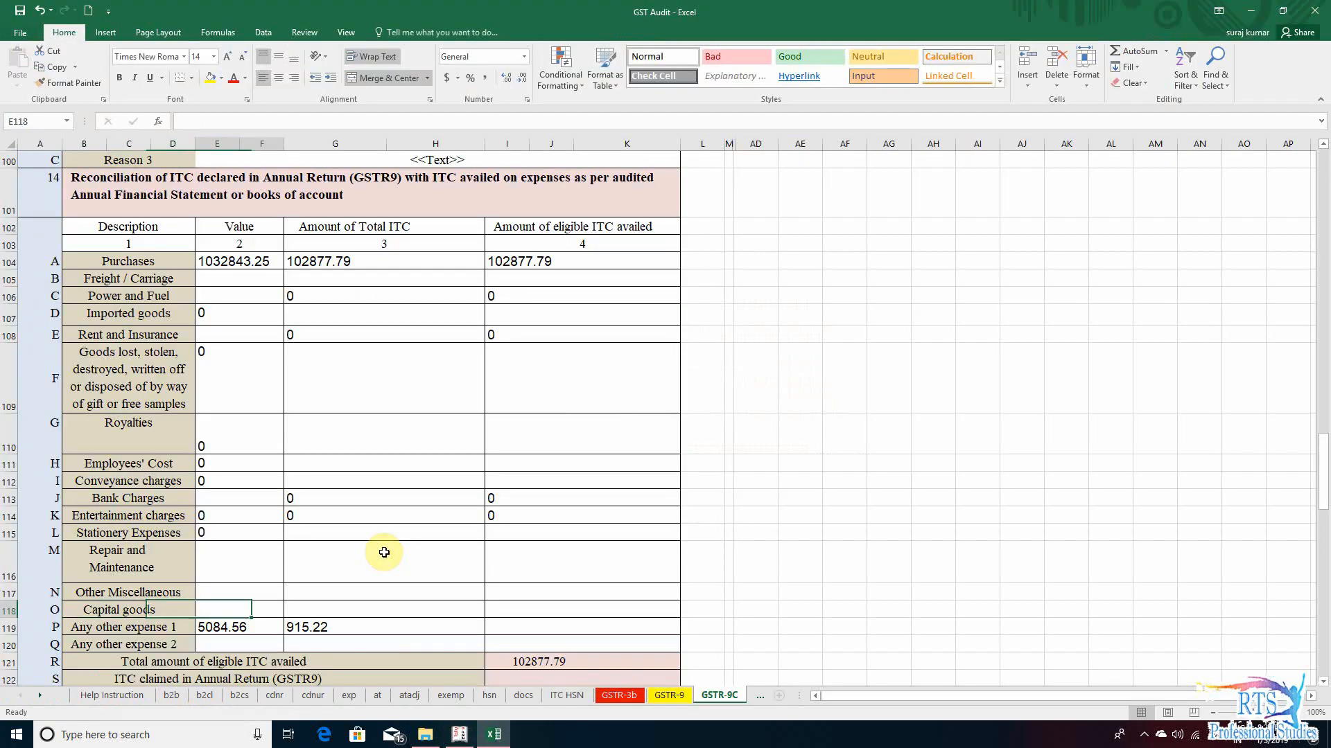
key(alt+Tab)
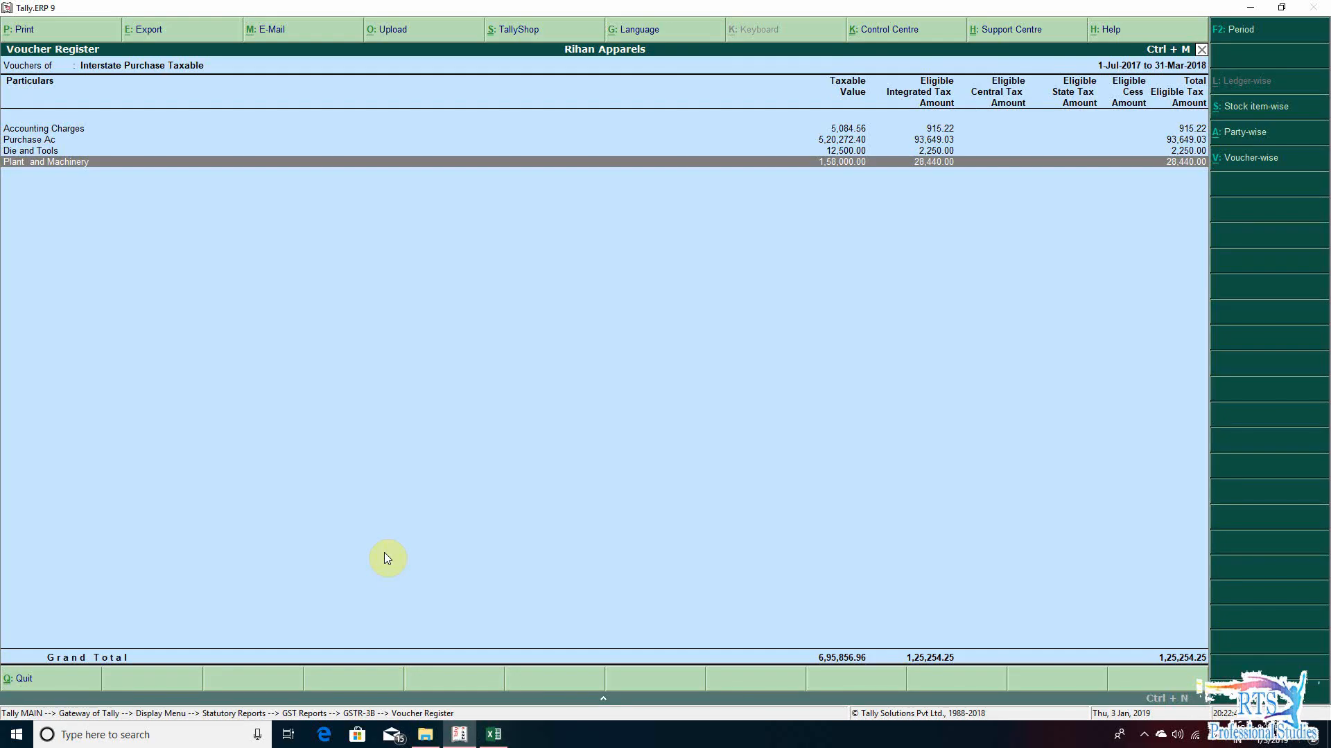
key(alt+Tab)
text(+1)
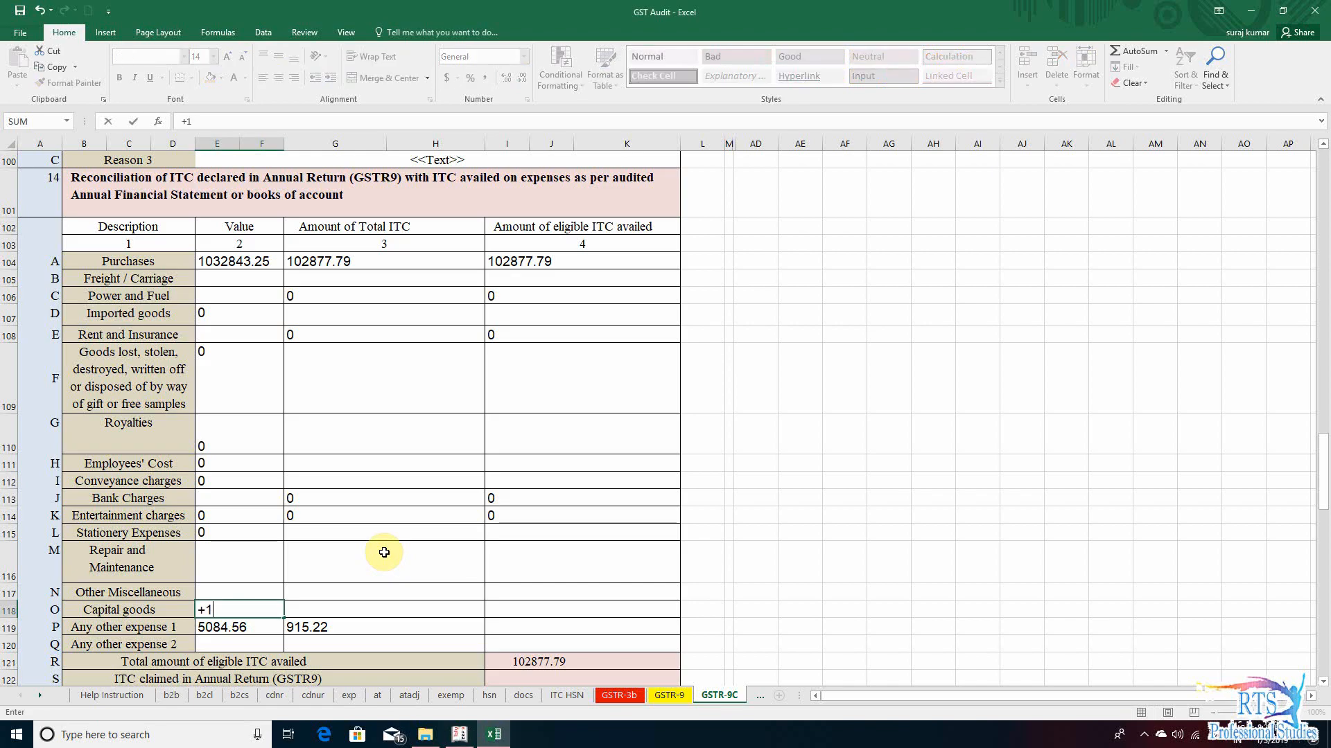
text(58000+12500)
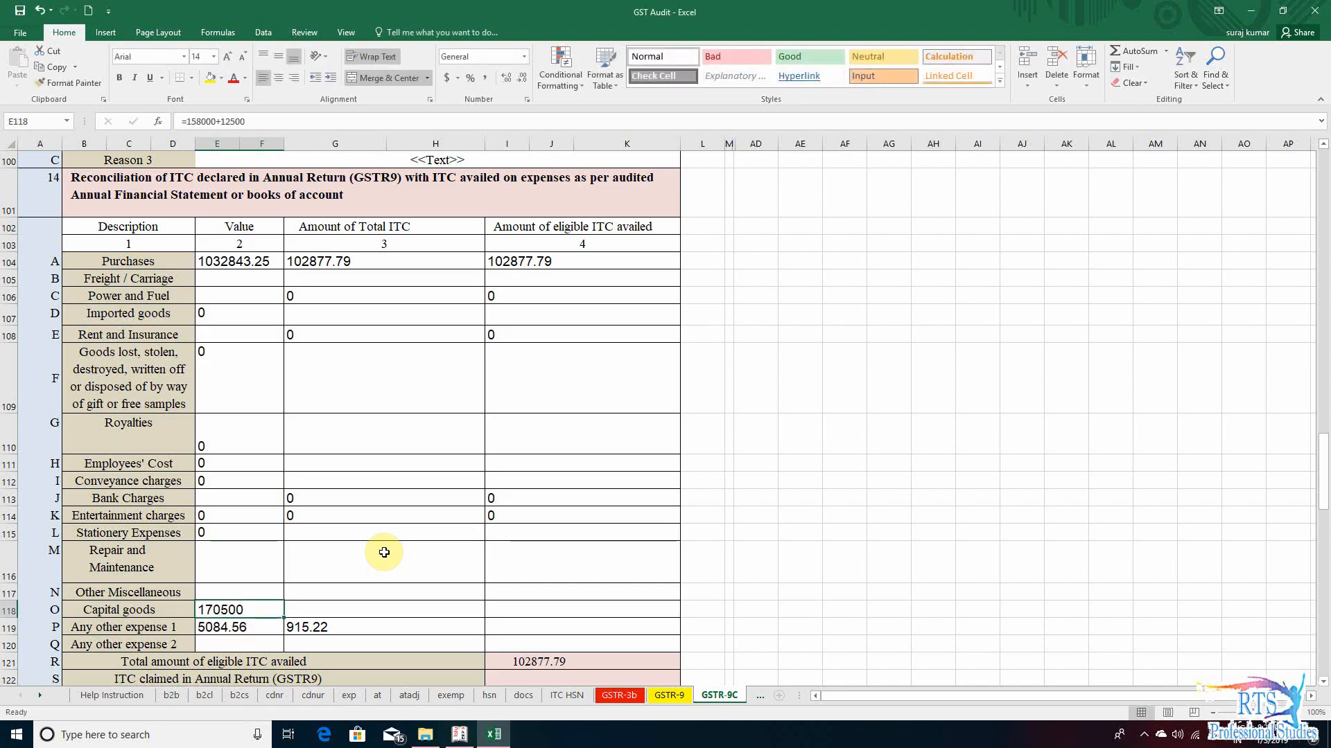
- Set the Amount of Total ITC for Capital goods to +28440+2250, using the tax of the two ledgers in Tally.ERP 9
key(alt+Tab)
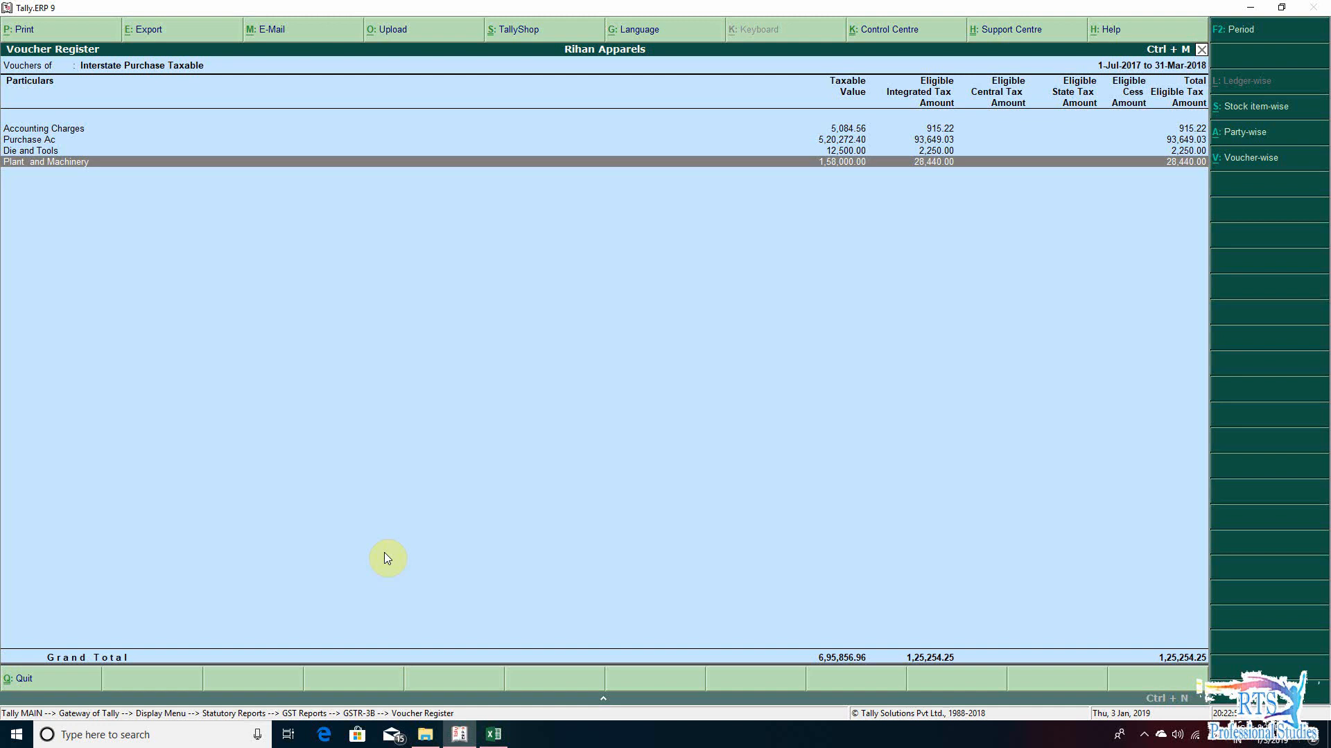
key(alt+Tab)
text(+)
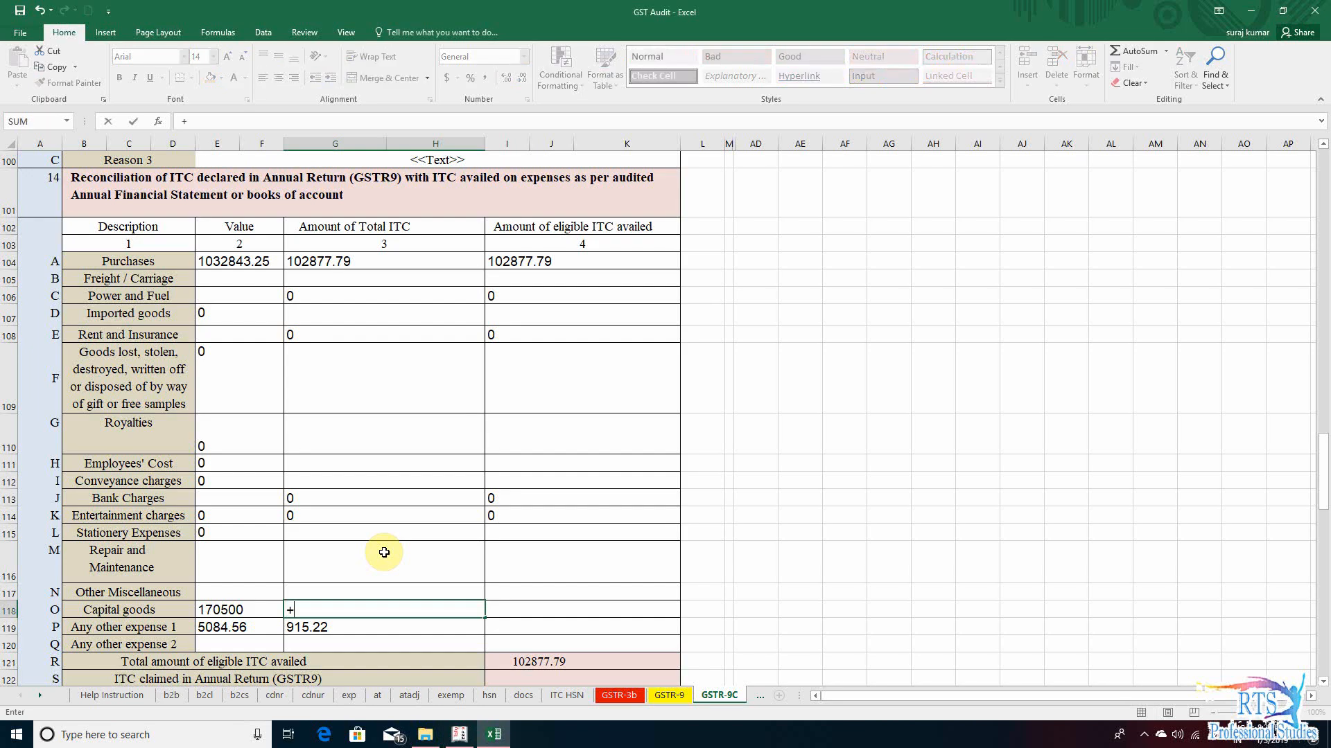
text(28440+)
key(alt+Tab)
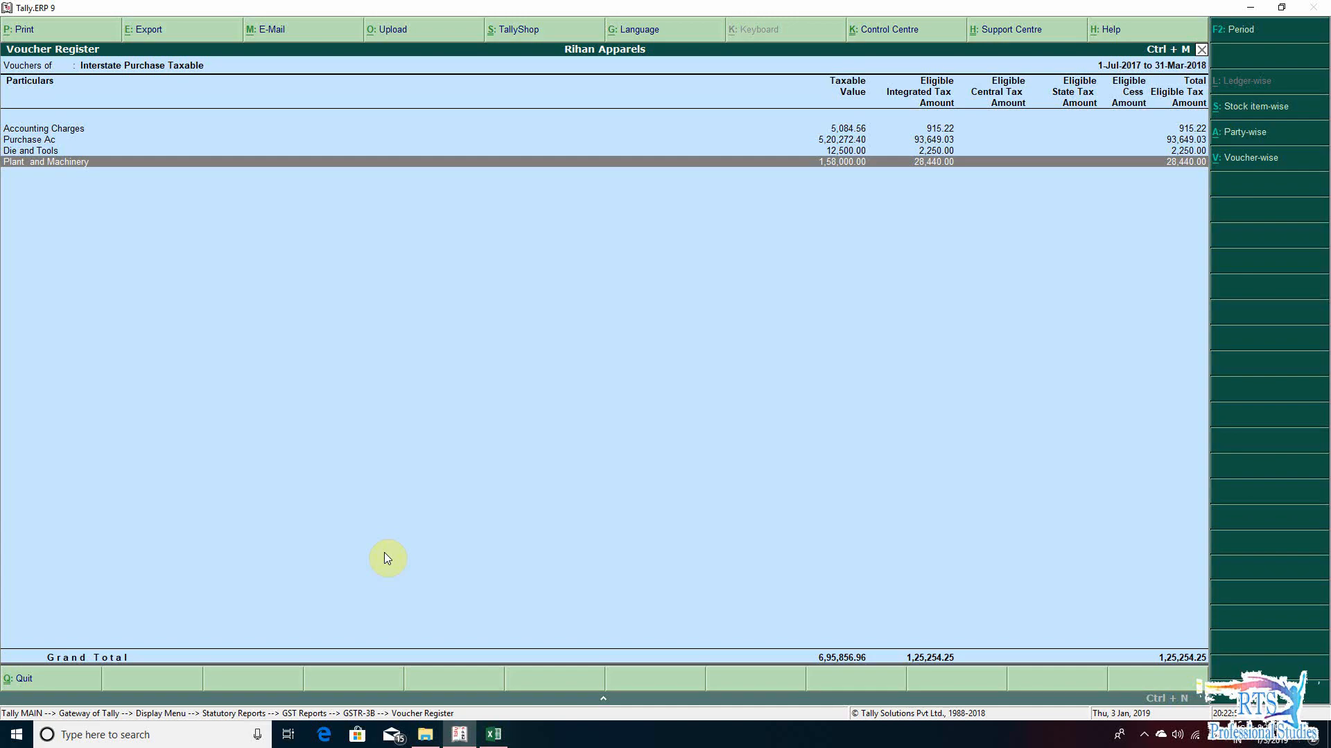
key(alt+Tab)
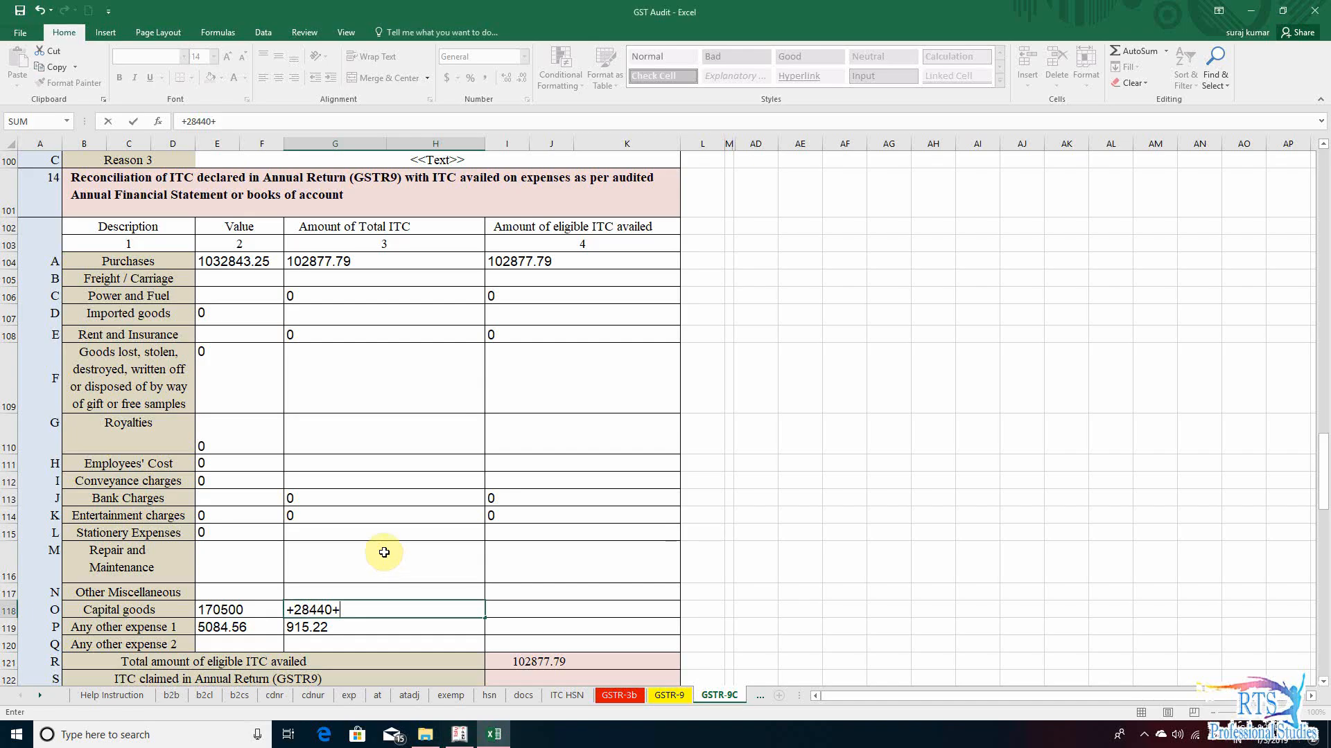
text(2250)
key(Return)
key(Up)
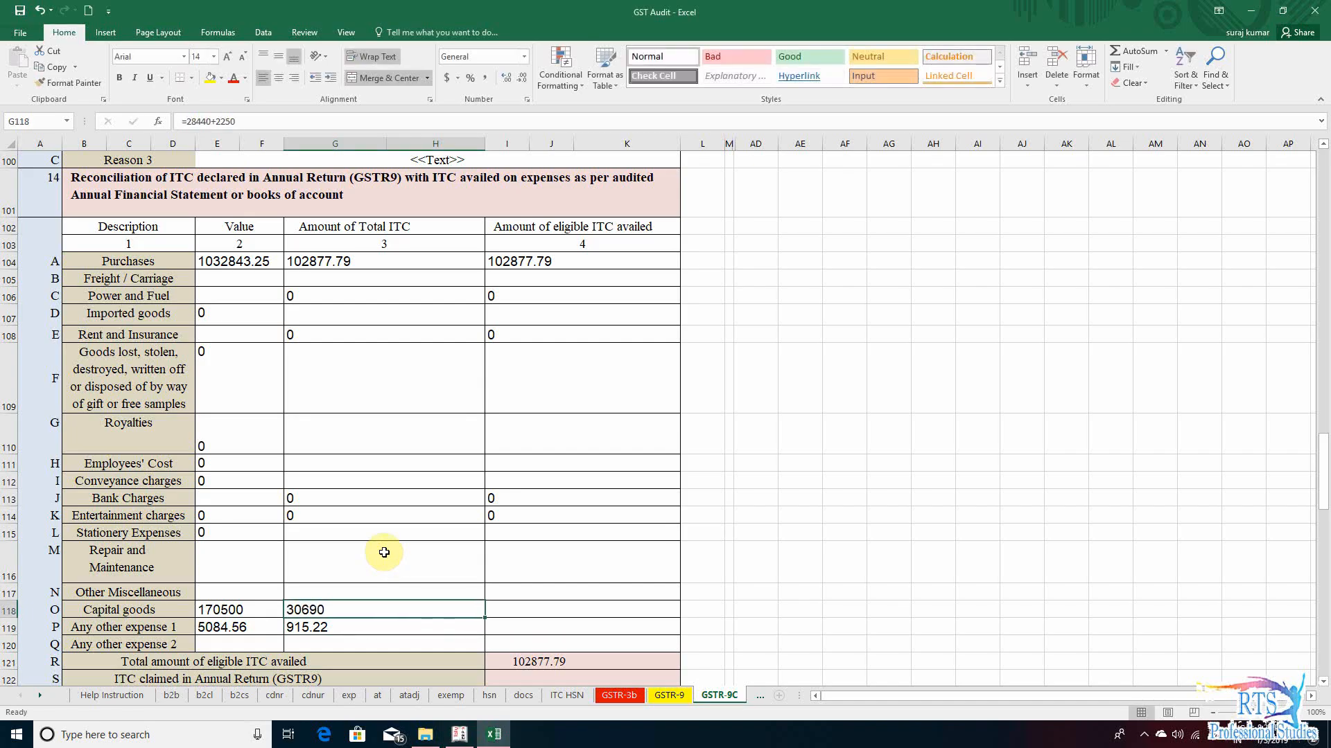
- Switch to Tally.ERP 9, recheck the Interstate Purchase Taxable ledgers and return to the GSTR-3B summary
key(alt+Tab)
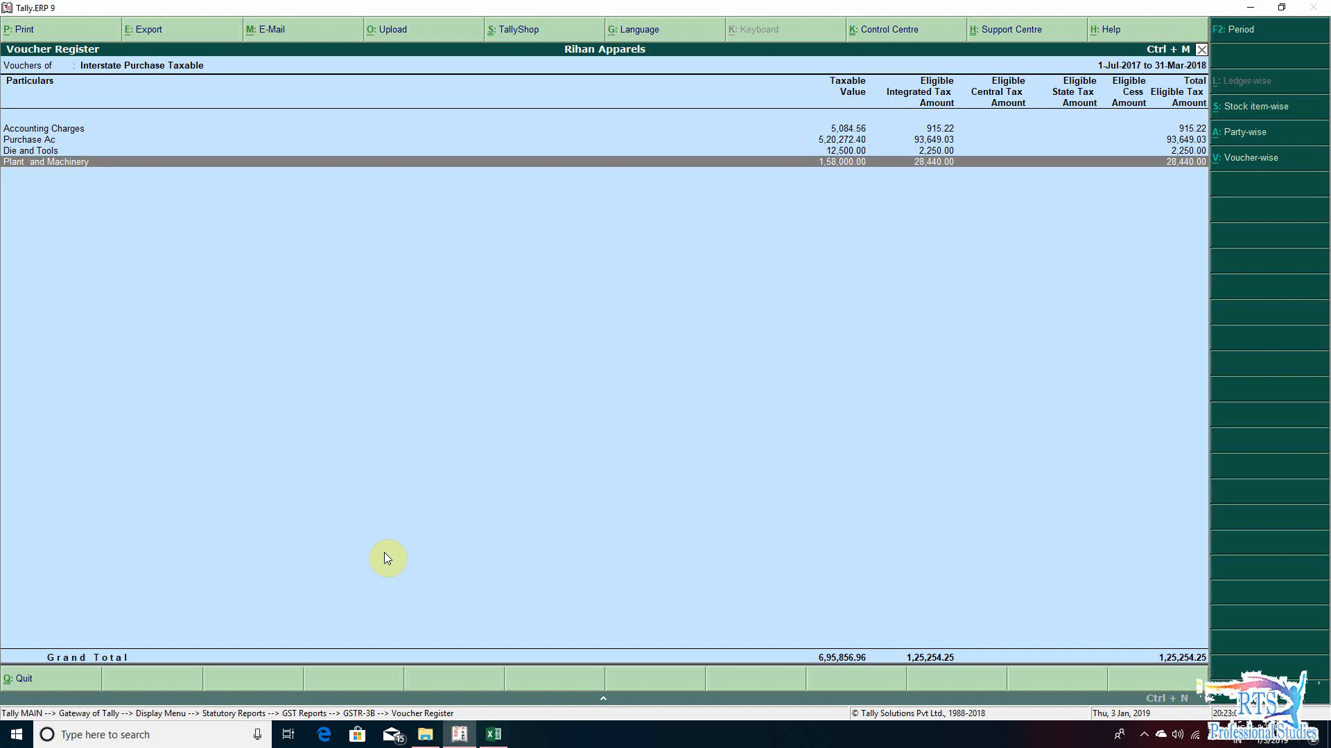
key(Up)
key(Down)
key(Up)
key(Up)
key(Up)
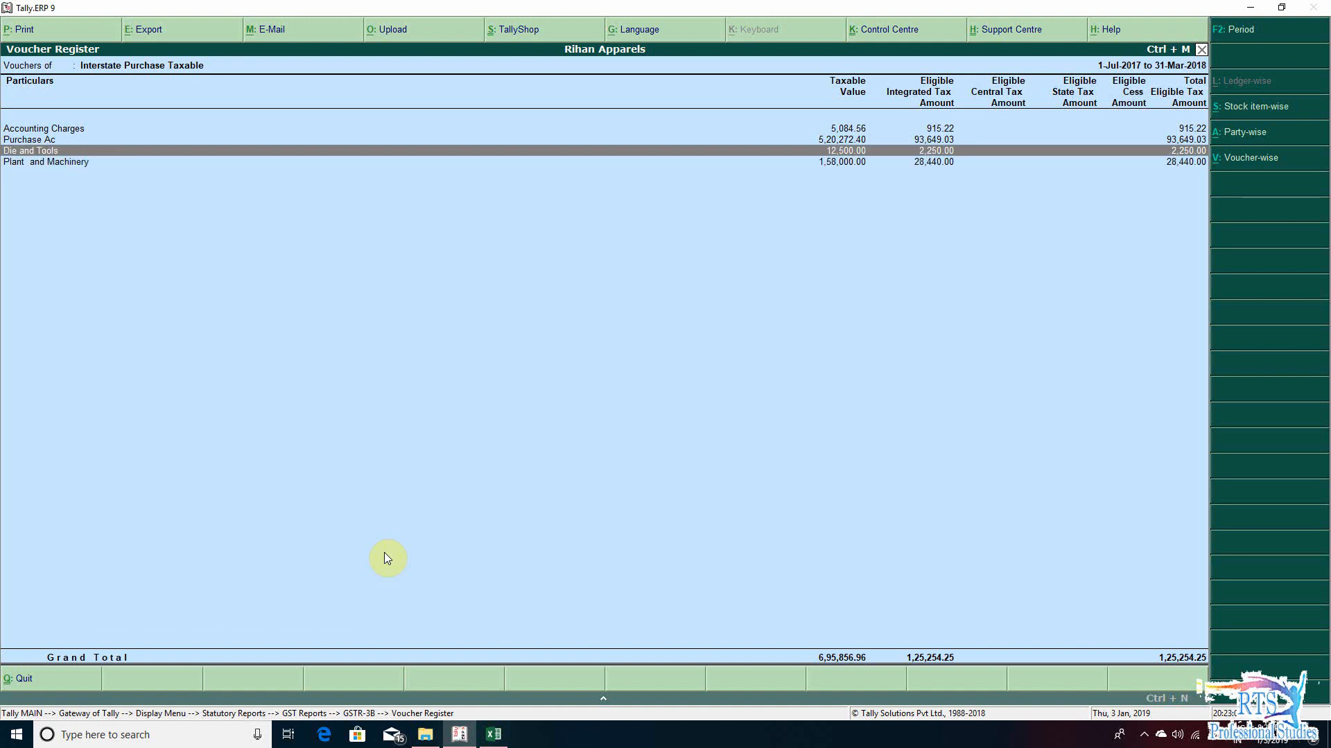
key(Down)
key(Down)
key(Down)
key(Escape)
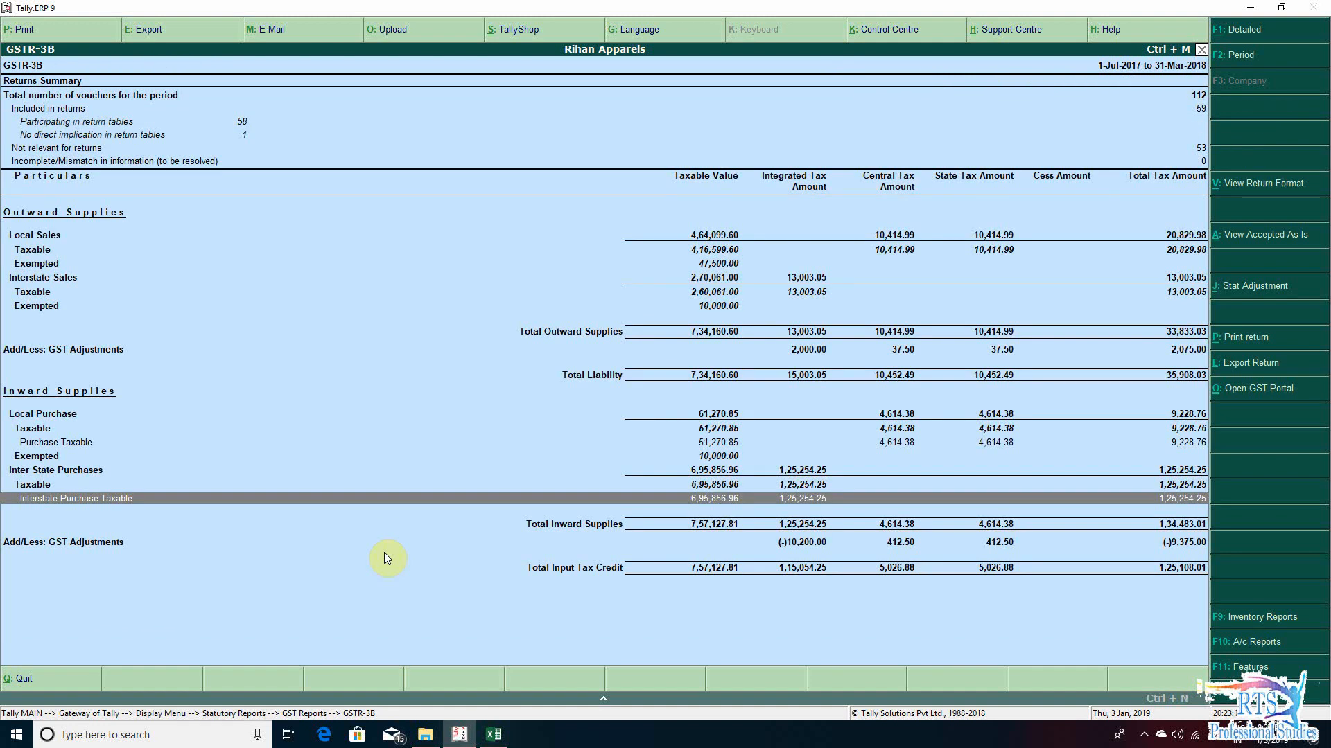
- Open the voucher register for Purchase Taxable under Local Purchase to check its ledgers
key(Up)
key(Down)
key(Up)
key(Up)
key(Up)
key(Up)
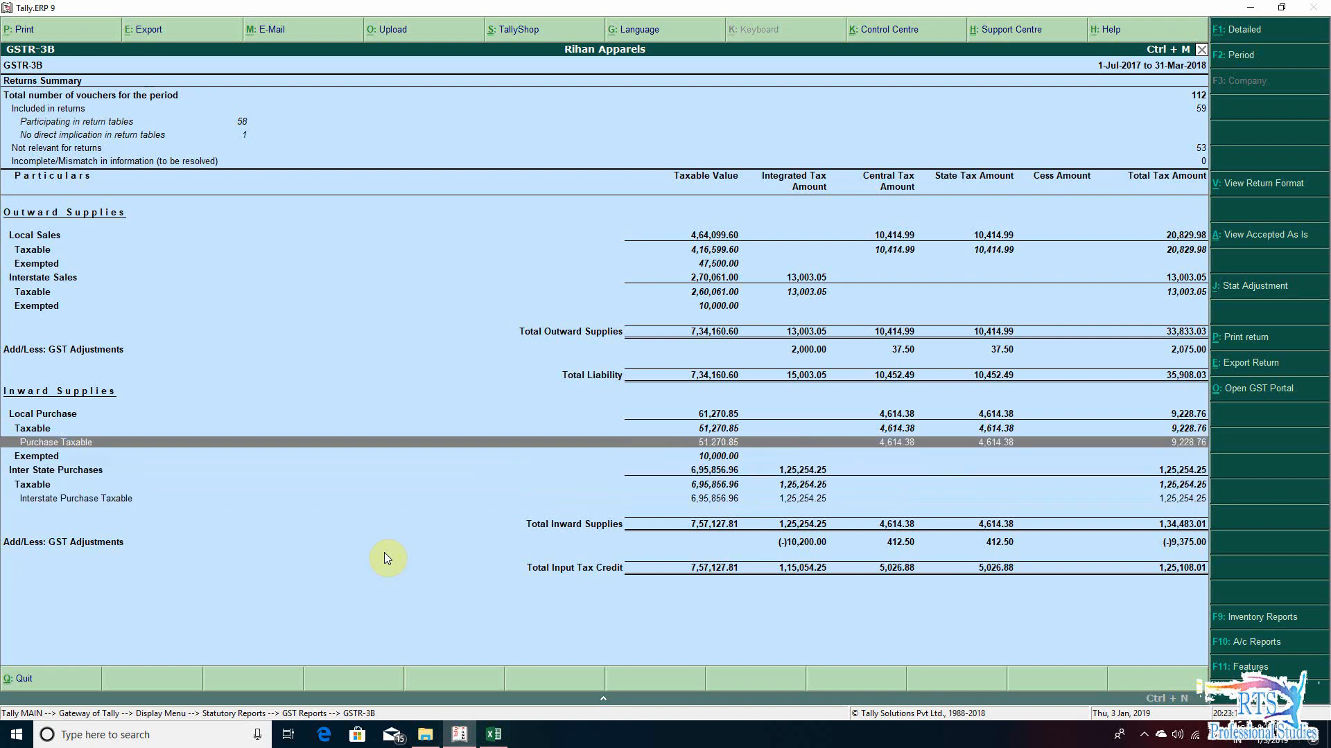
key(Up)
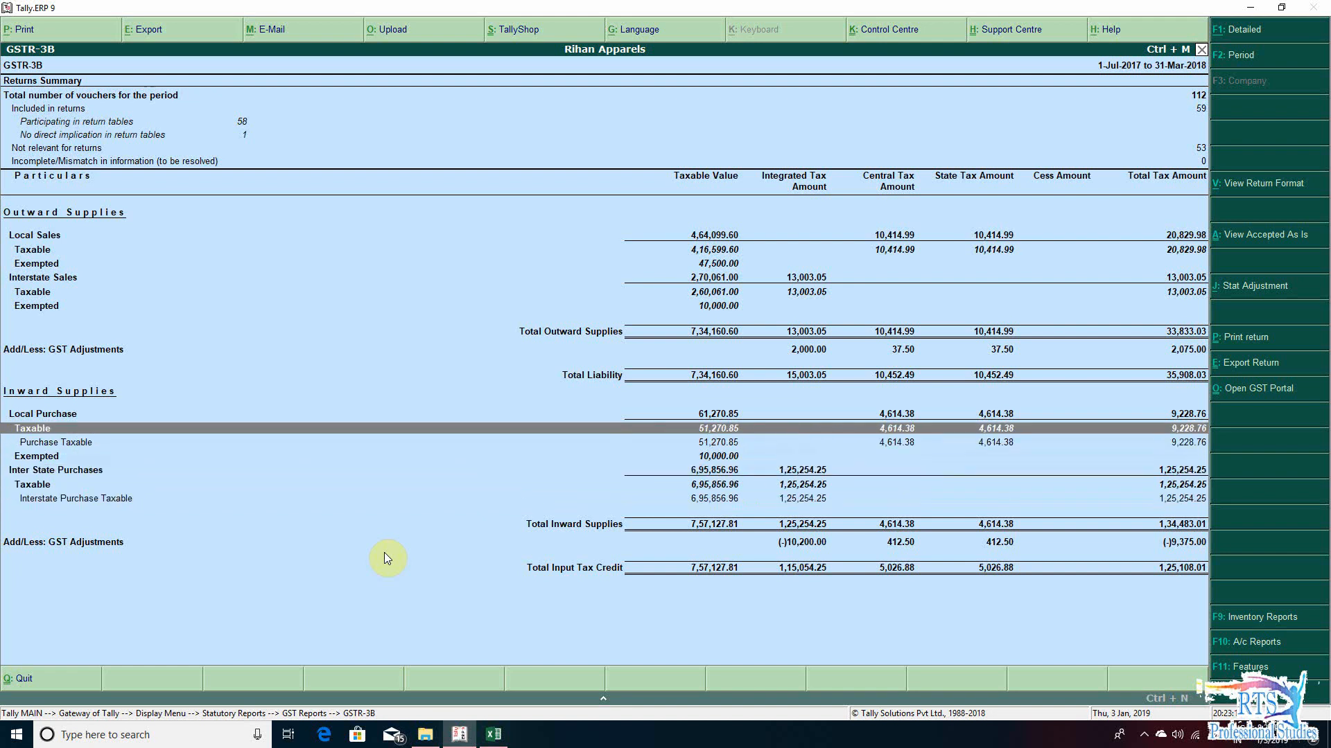
key(Return)
key(Return)
key(Down)
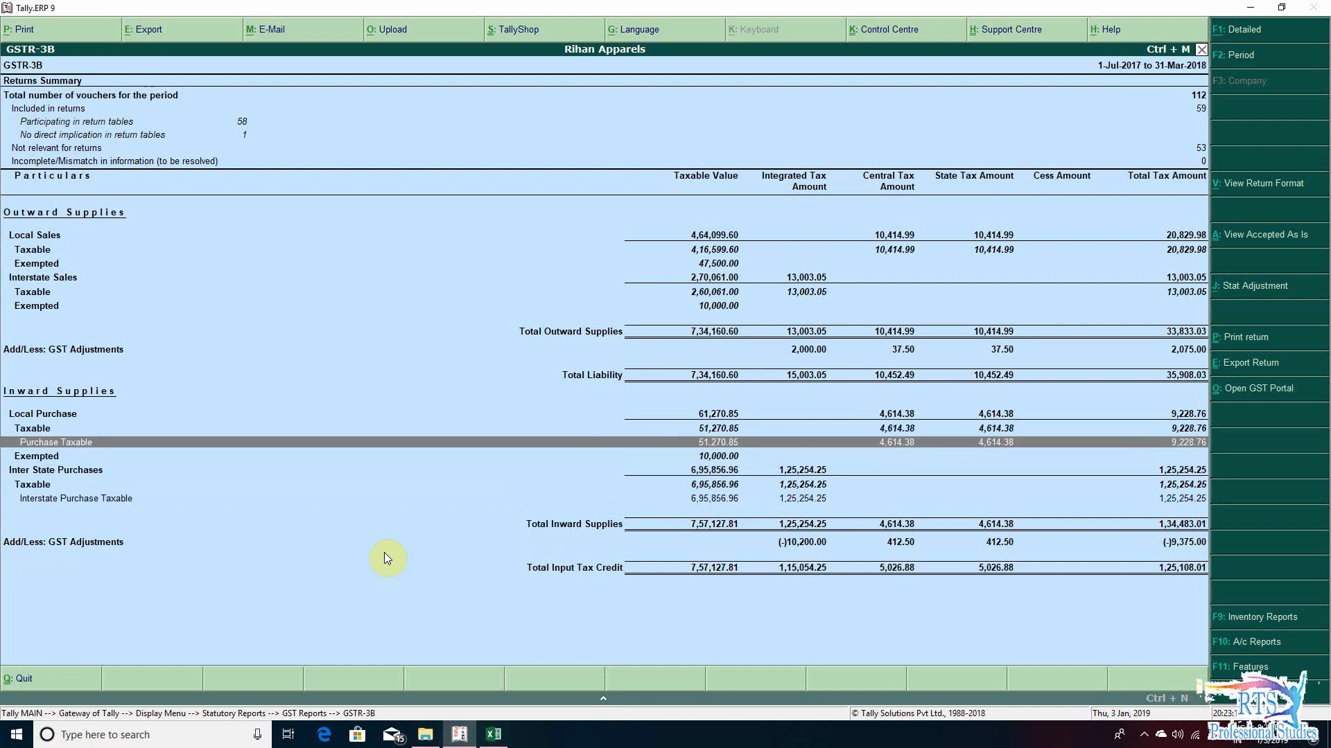
key(Return)
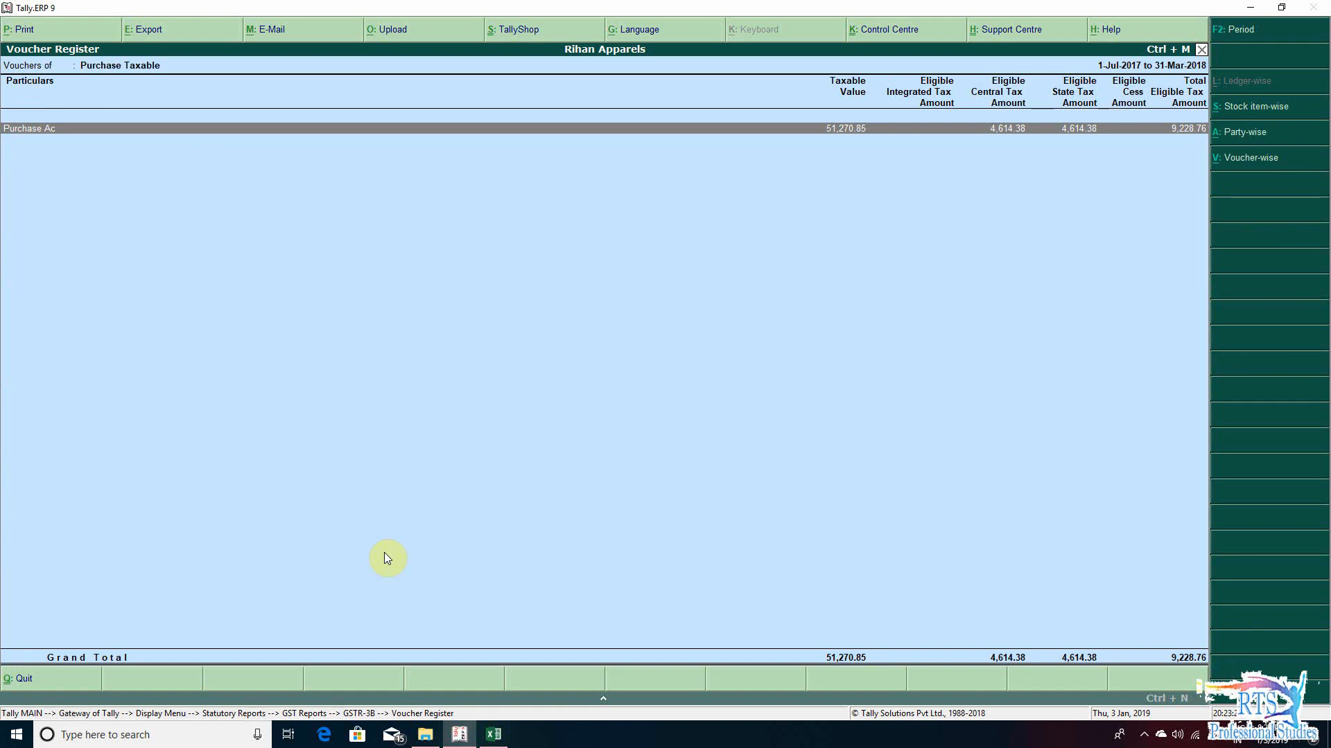
- Switch back to the Excel workbook and review the section 14 summary rows for eligible, claimed and un-reconciled ITC
key(alt+Tab)
key(Down)
key(Down)
key(Down)
key(Down)
key(Down)
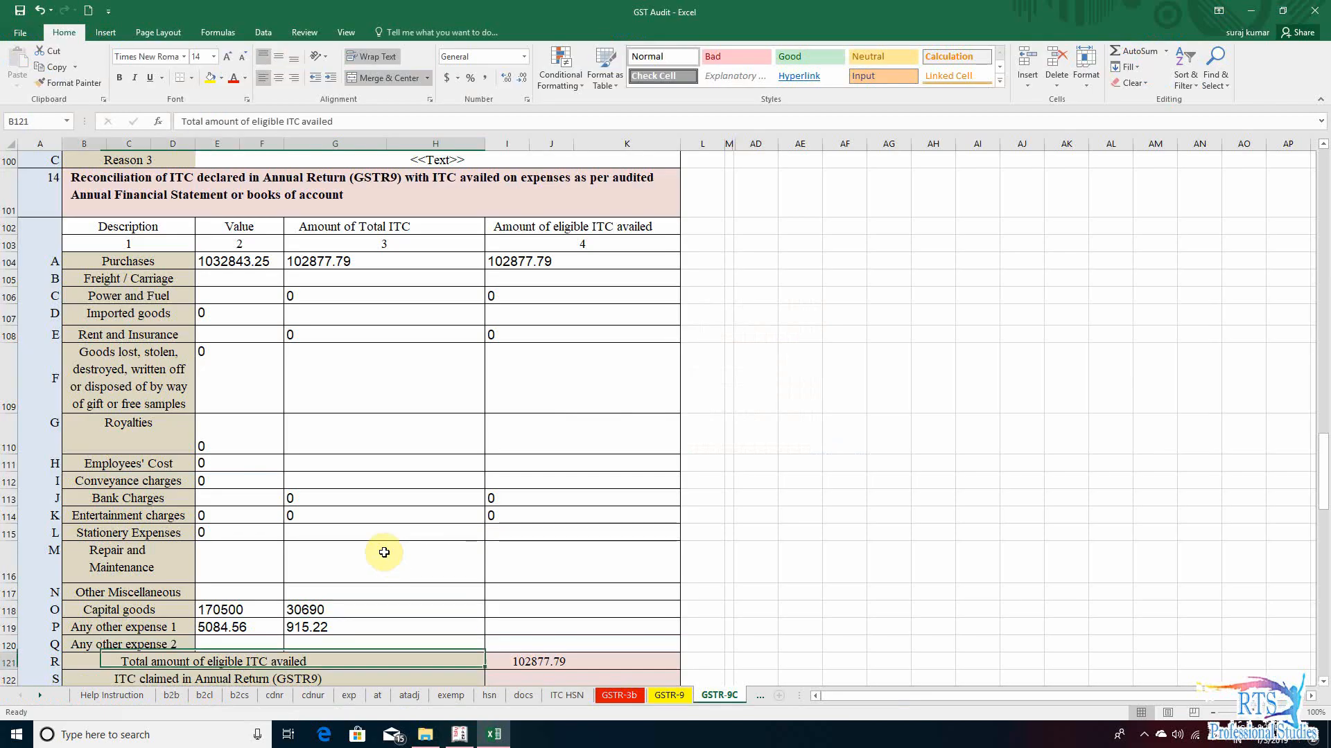
key(Up)
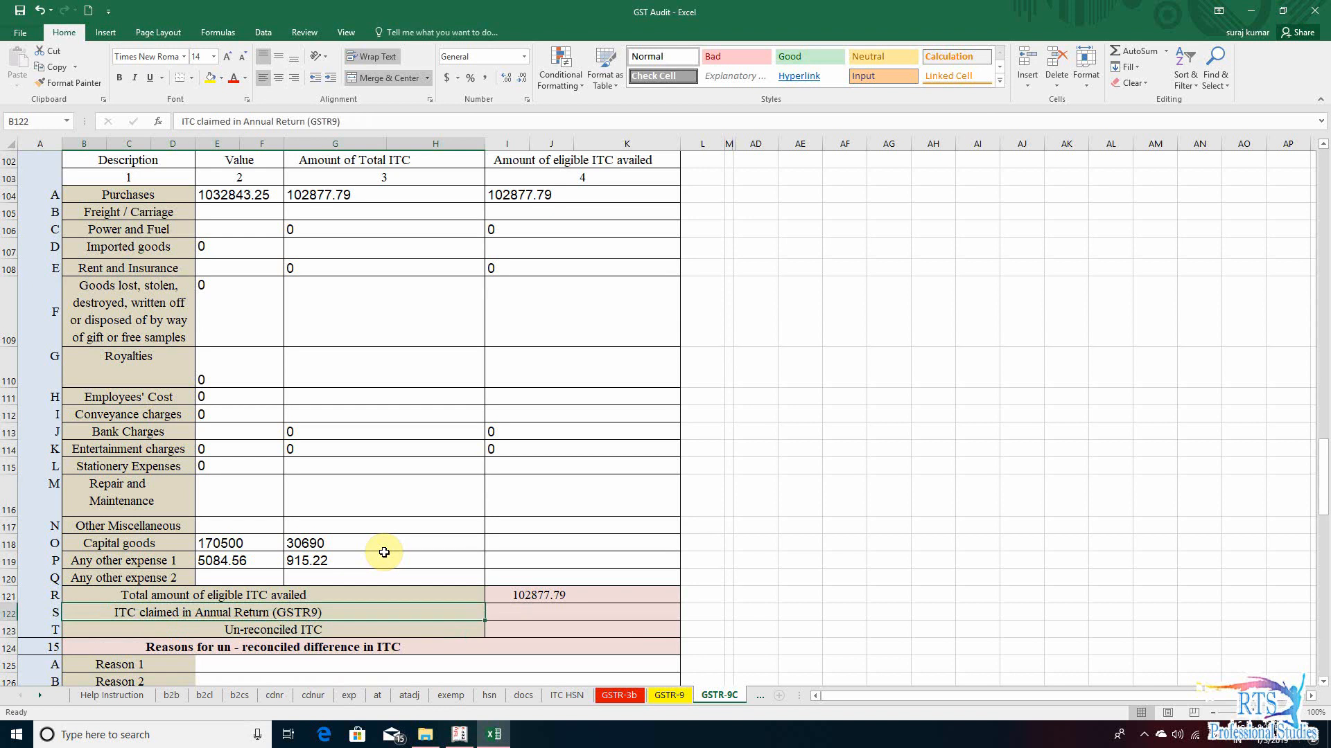
key(Down)
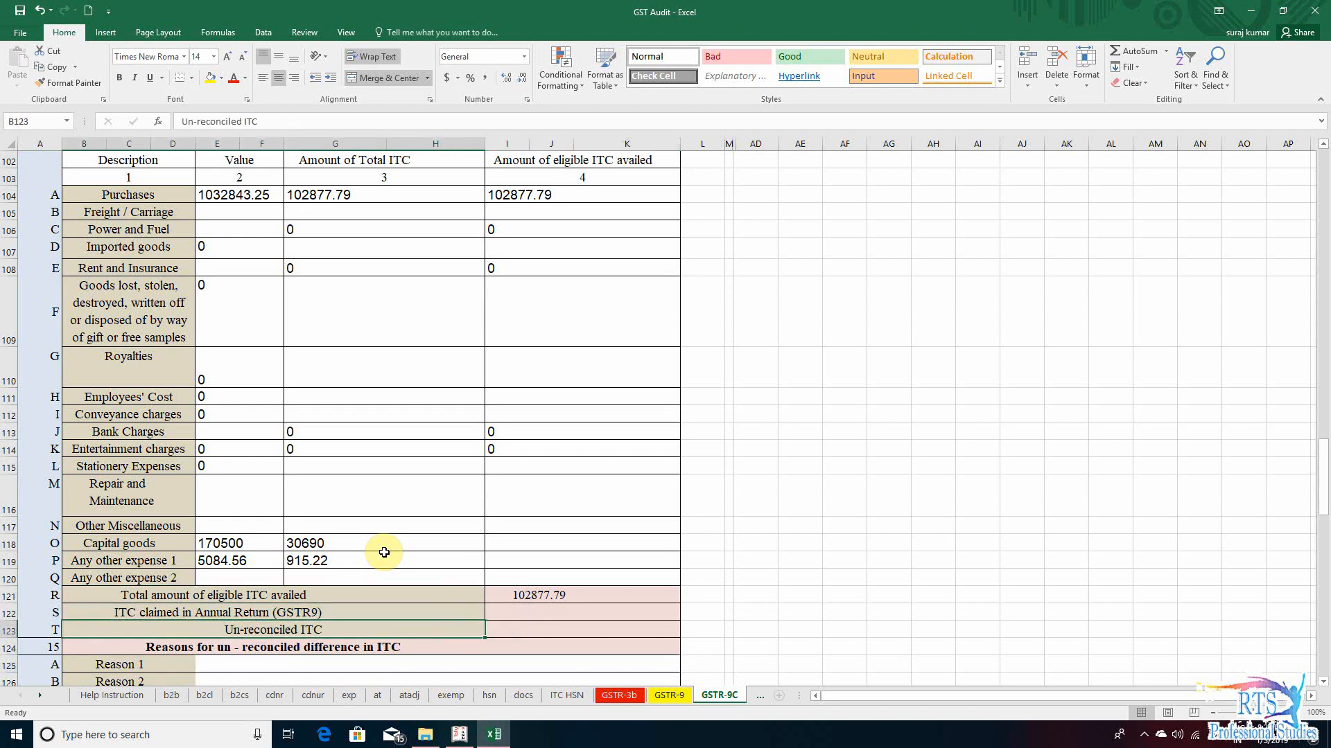
- Link section 14's ITC claimed in Annual Return (GSTR9) to the matching section 12 amount with the formula +I95
key(Up)
key(Right)
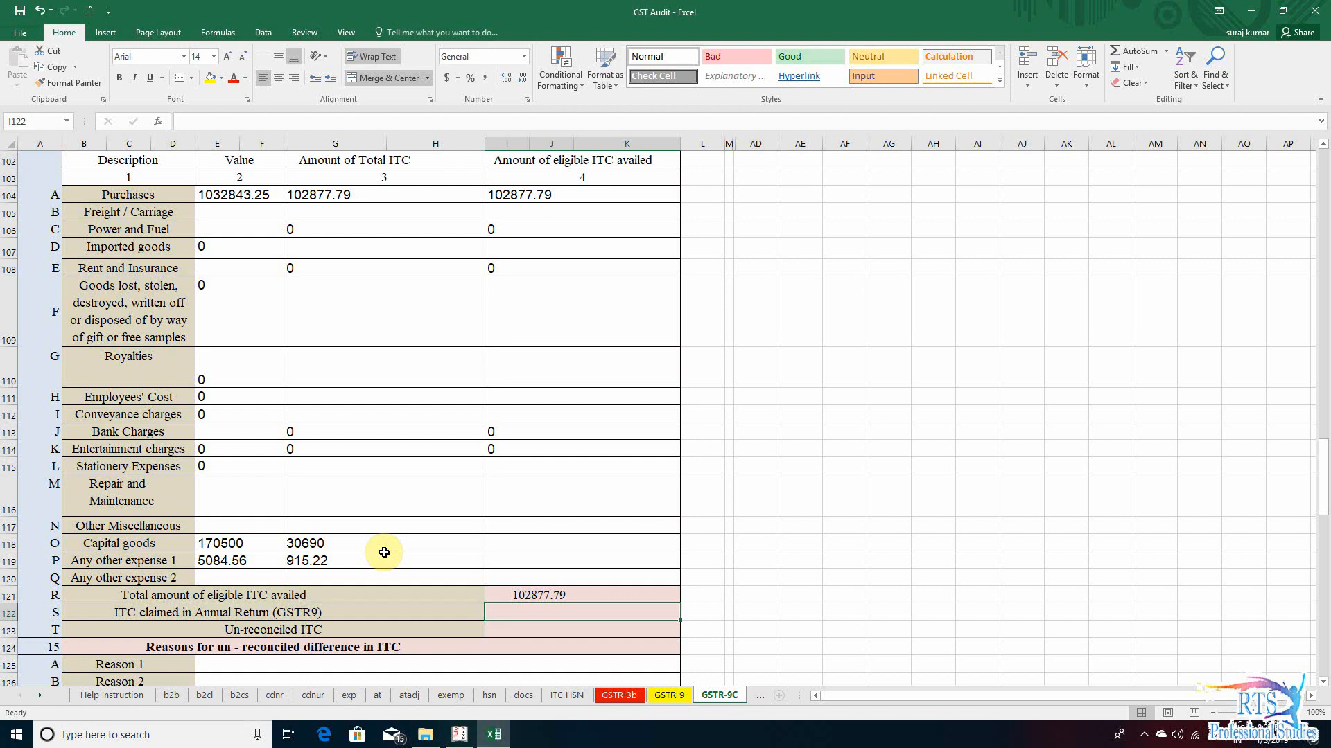
text(+)
scroll(374, 458, up, 4)
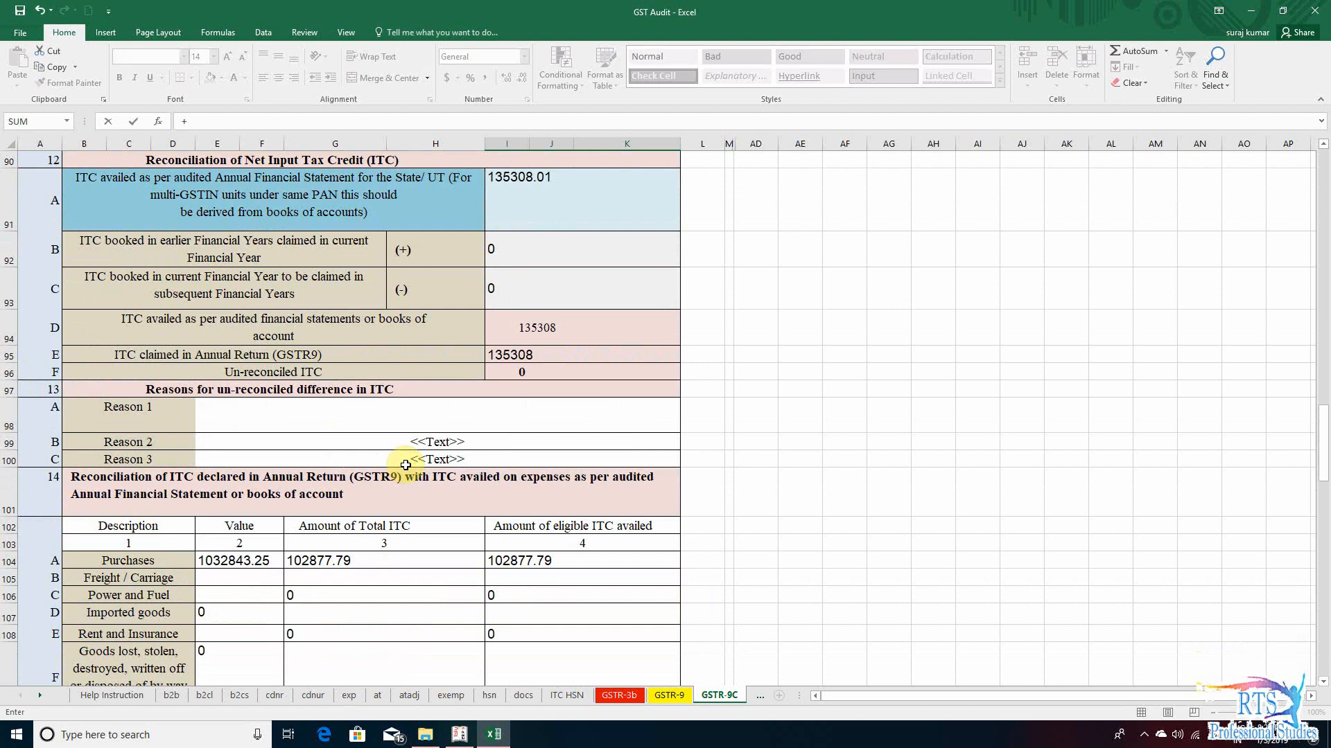
click(543, 354)
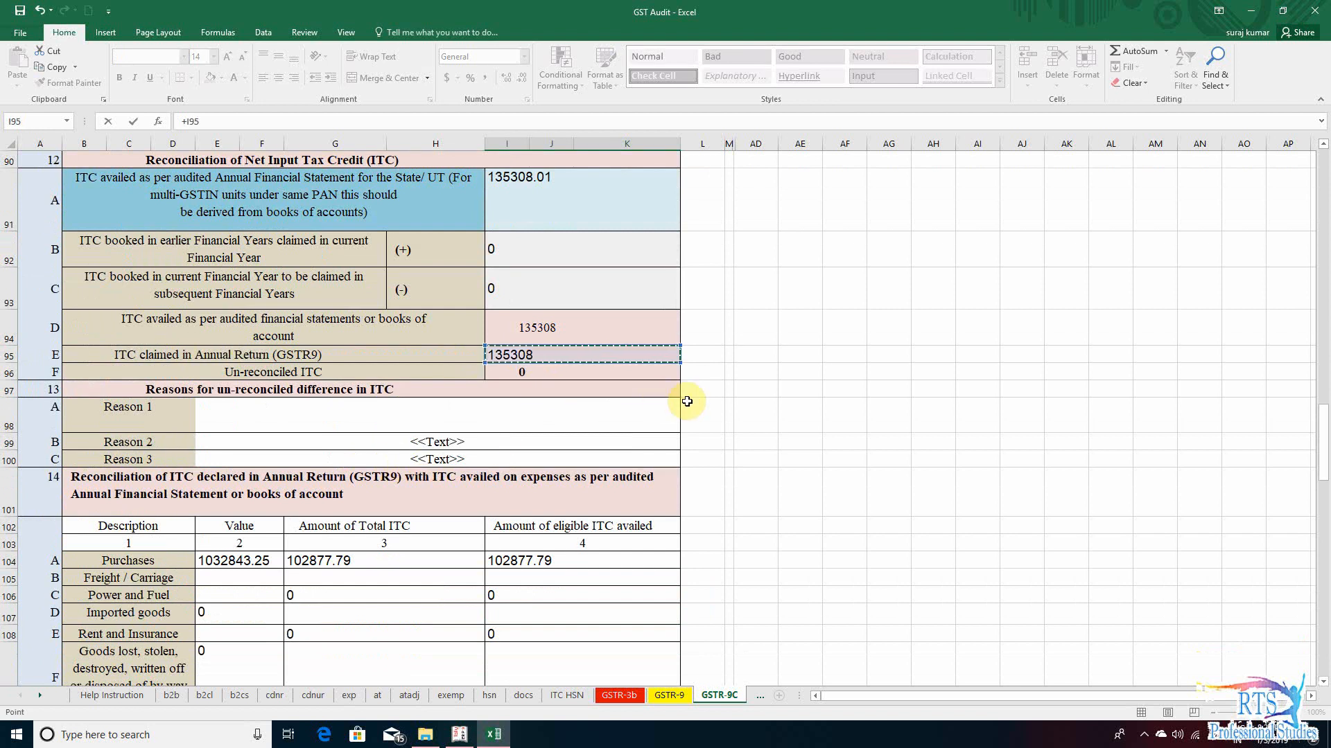
key(Return)
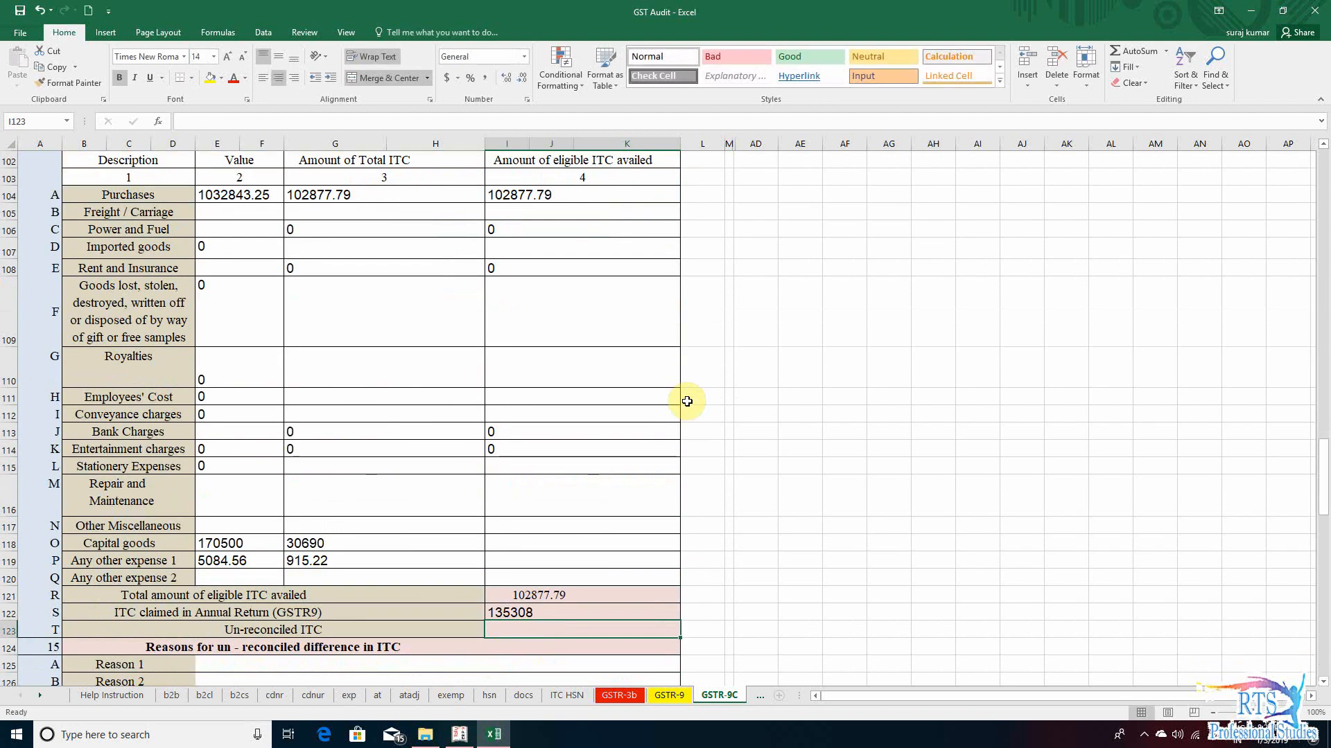
key(Down)
key(Up)
text(+)
key(Up)
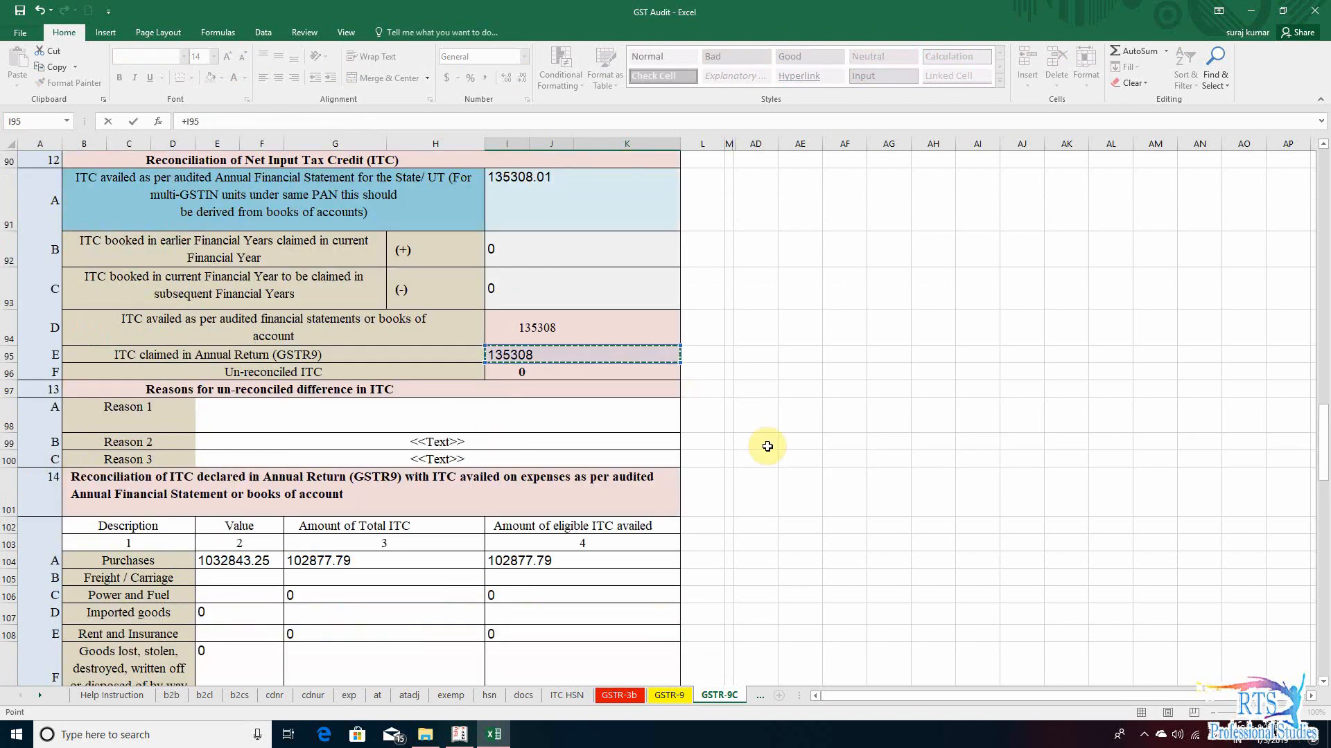
key(Escape)
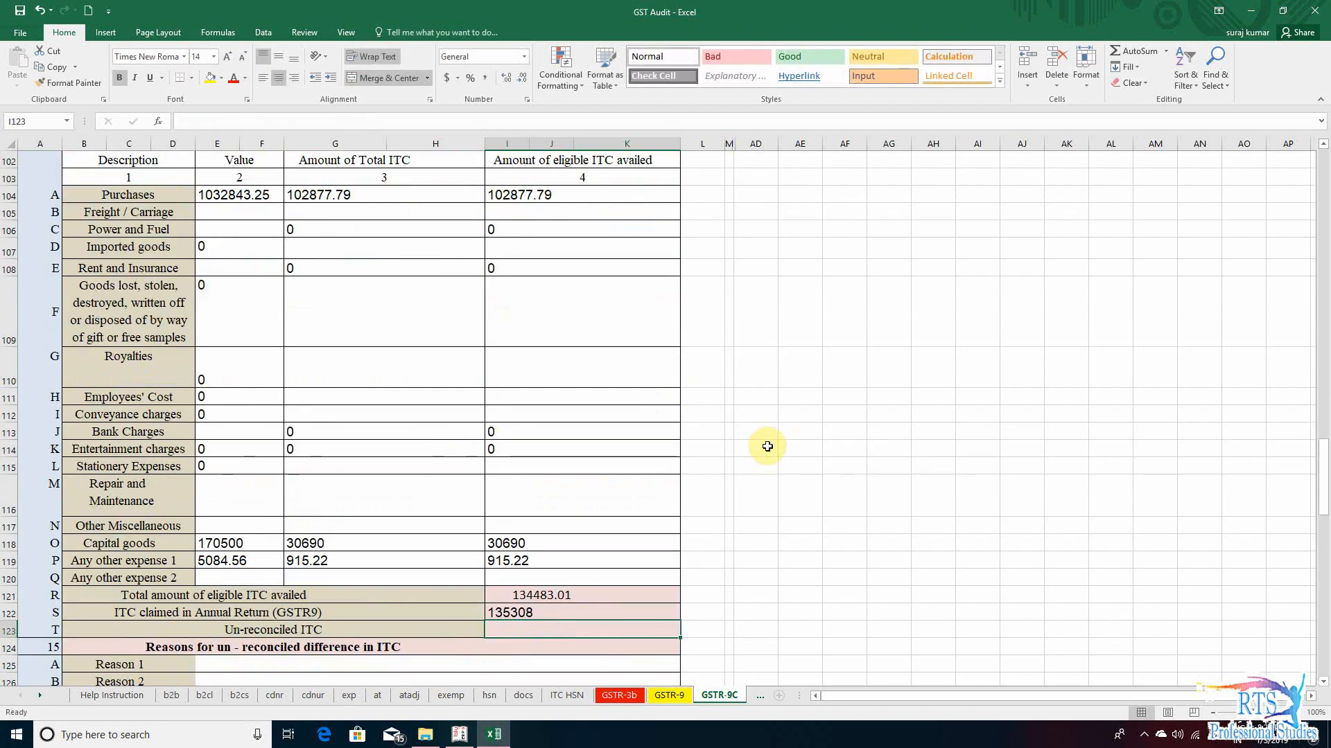
- Calculate section 14's Un-reconciled ITC as claimed ITC minus total eligible ITC with the formula +I122-I121
text(+)
key(Up)
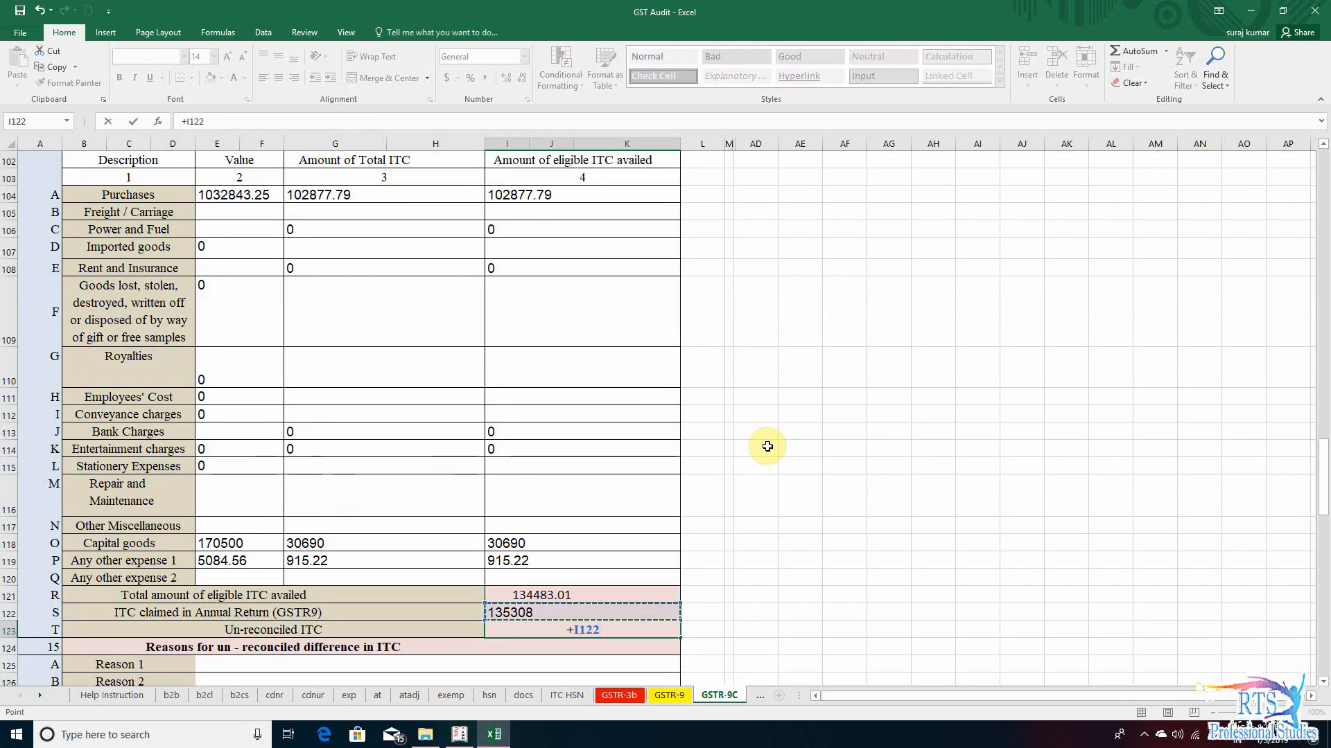
text(-)
key(Up)
- Compare section 14's Un-reconciled ITC with the GST adjustments in Tally.ERP 9's GSTR-3B summary and return to the Excel workbook
key(Up)
key(Return)
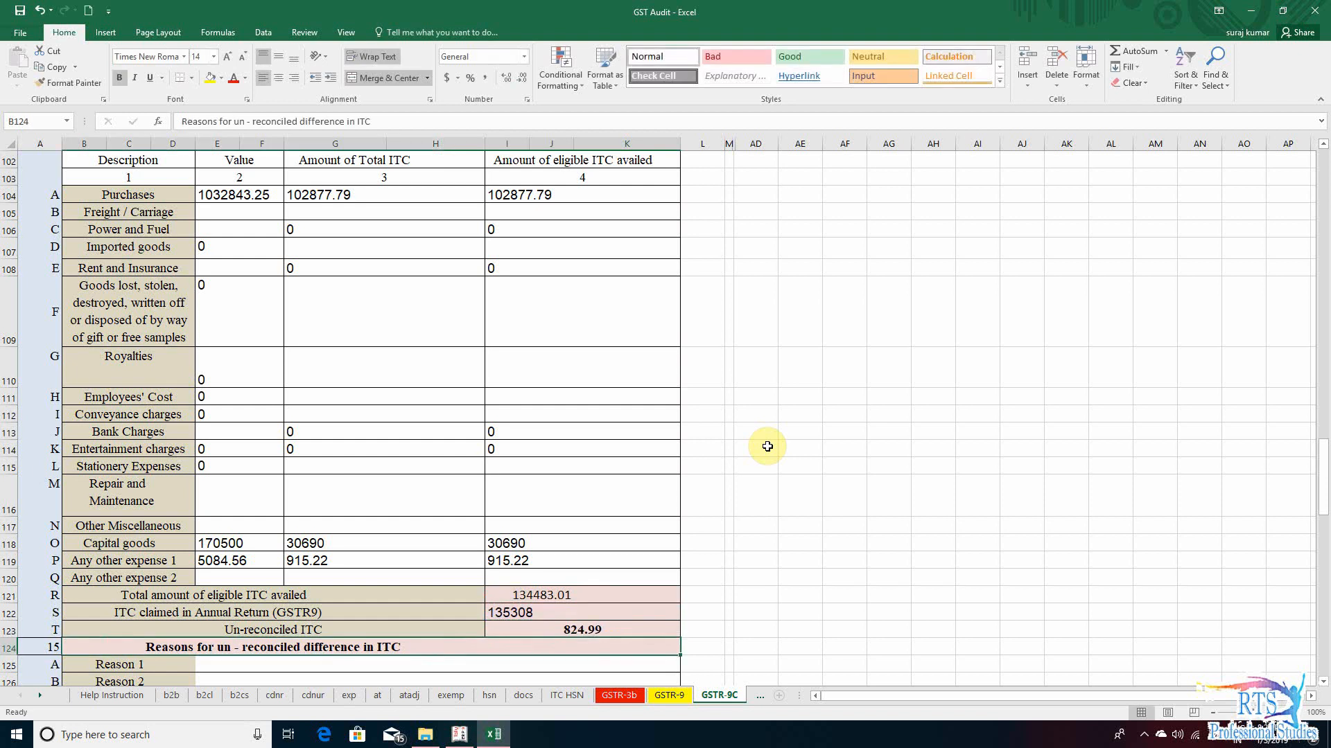
key(Up)
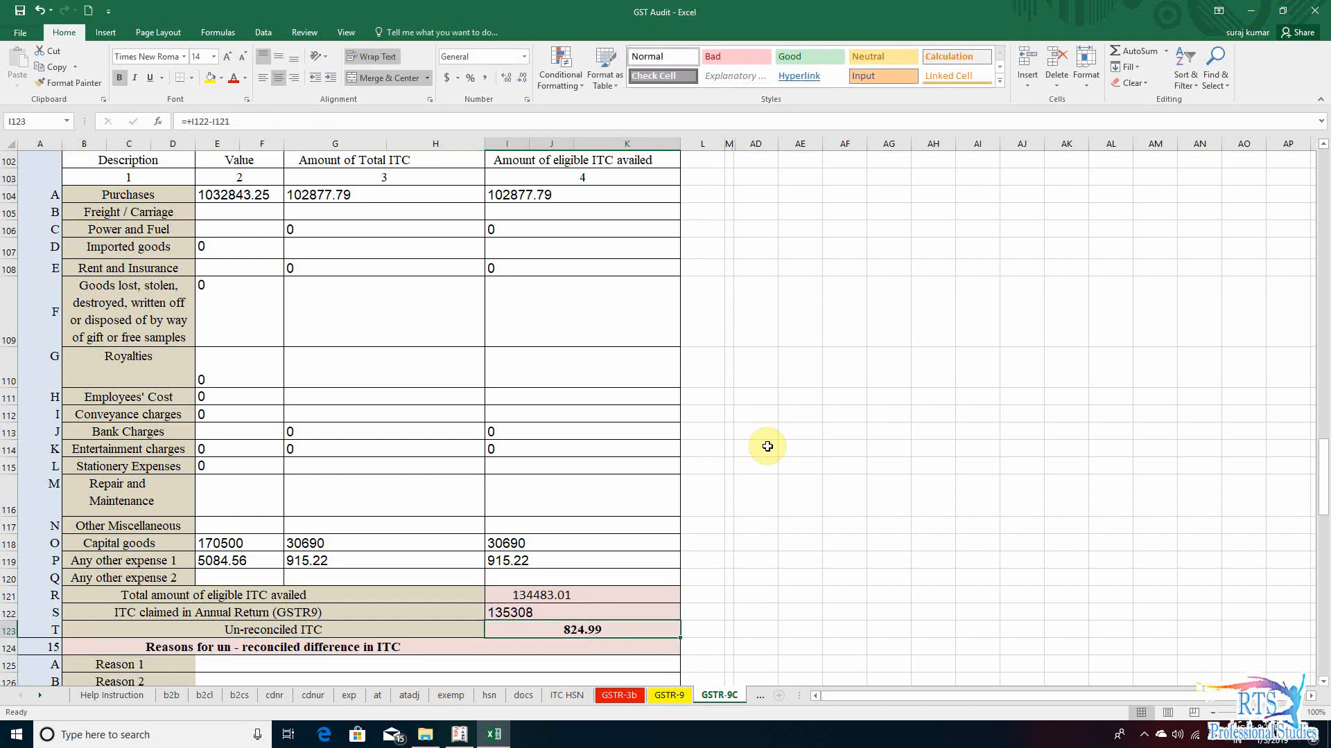
key(Down)
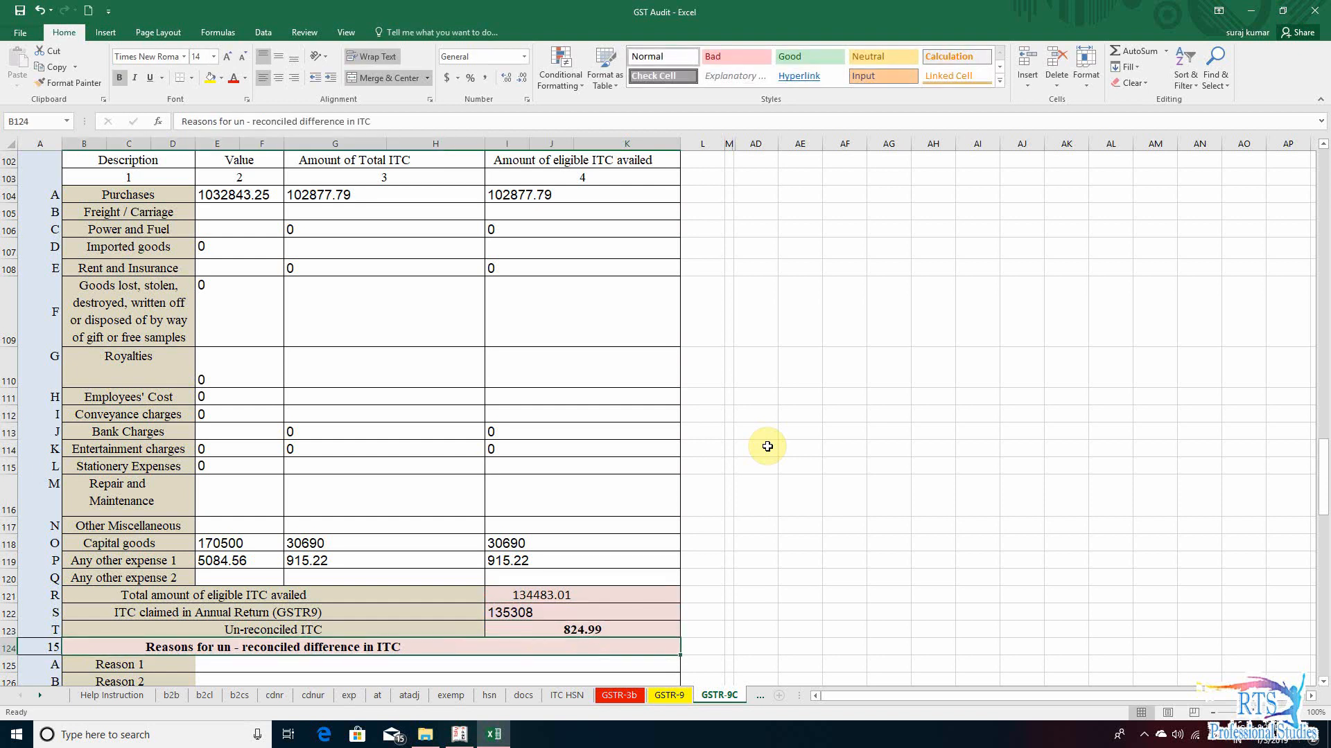
key(Up)
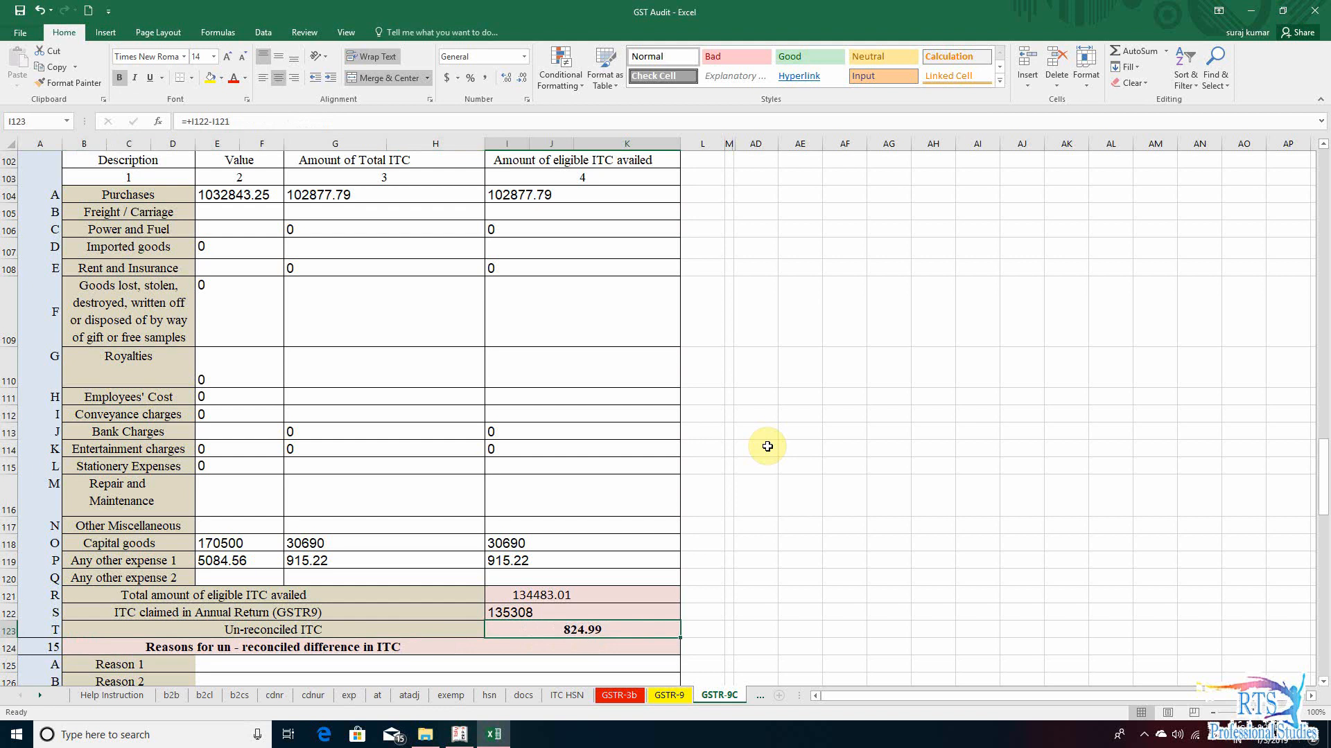
key(Down)
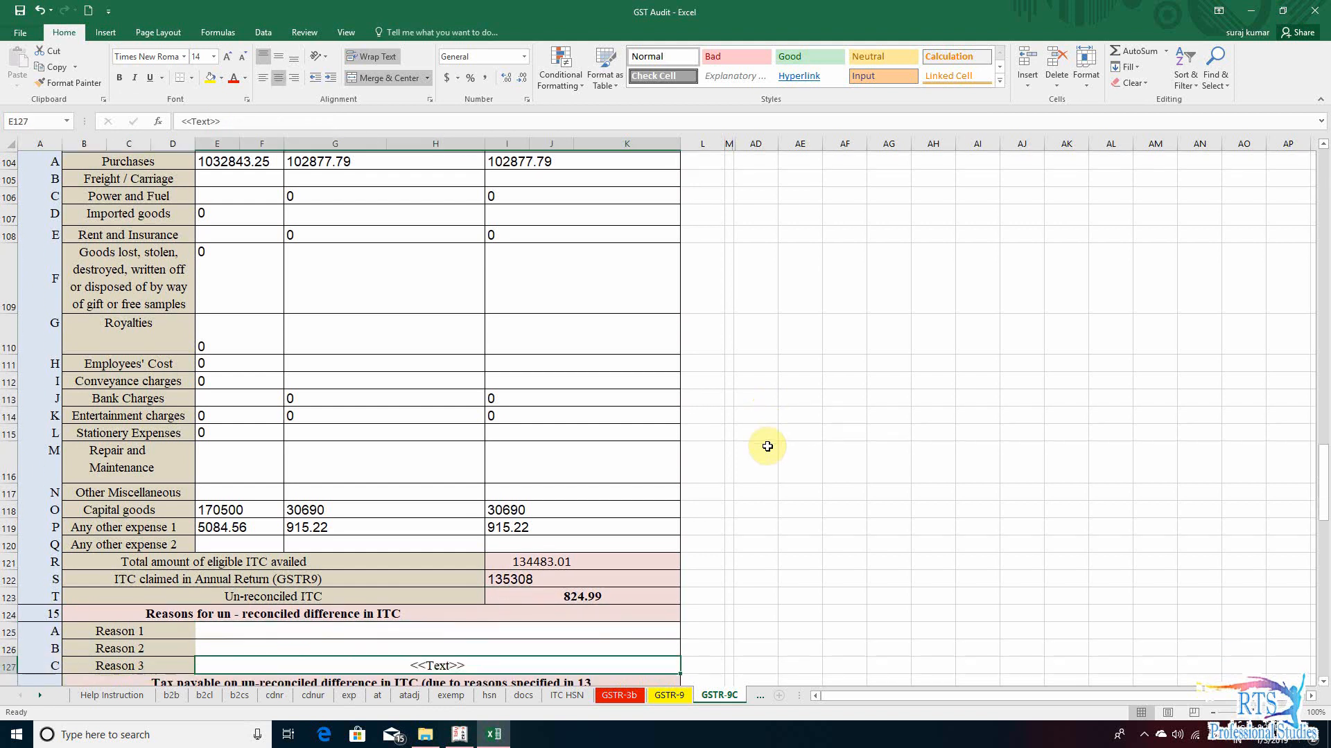
key(Down)
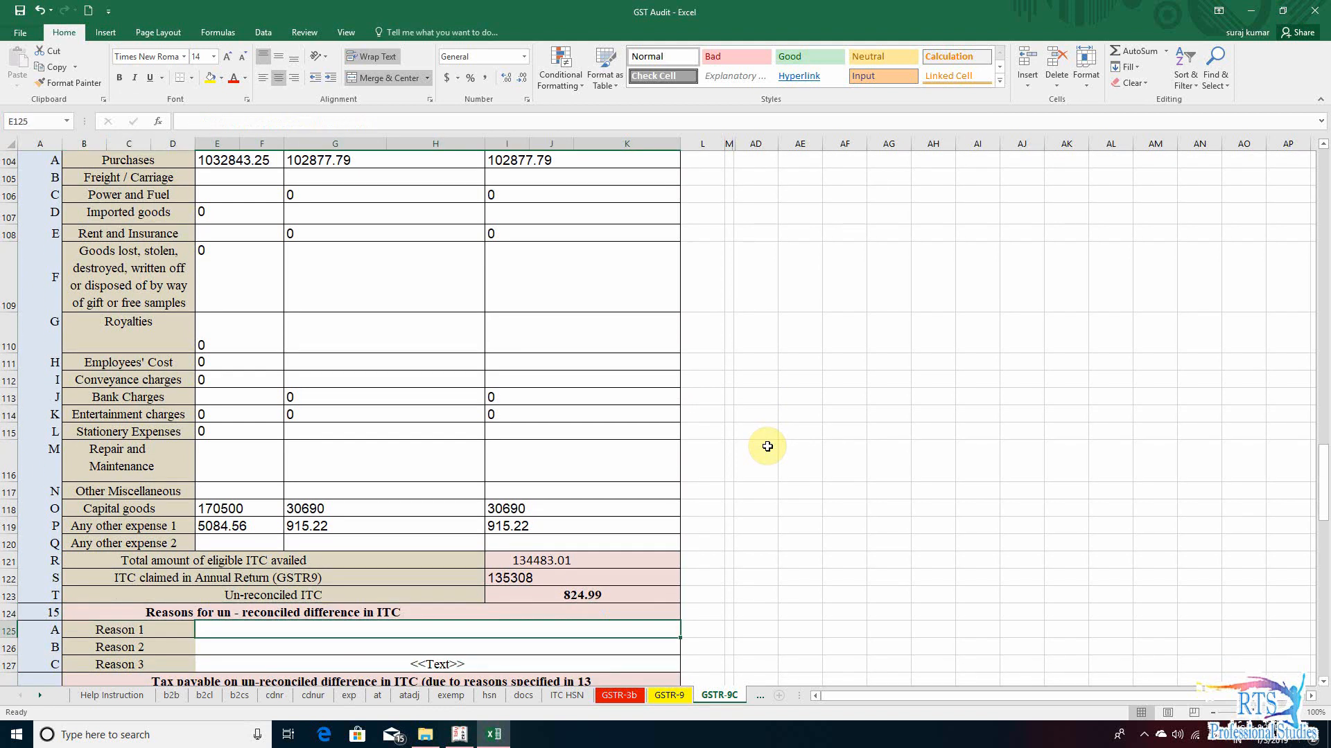
key(Up)
key(Up)
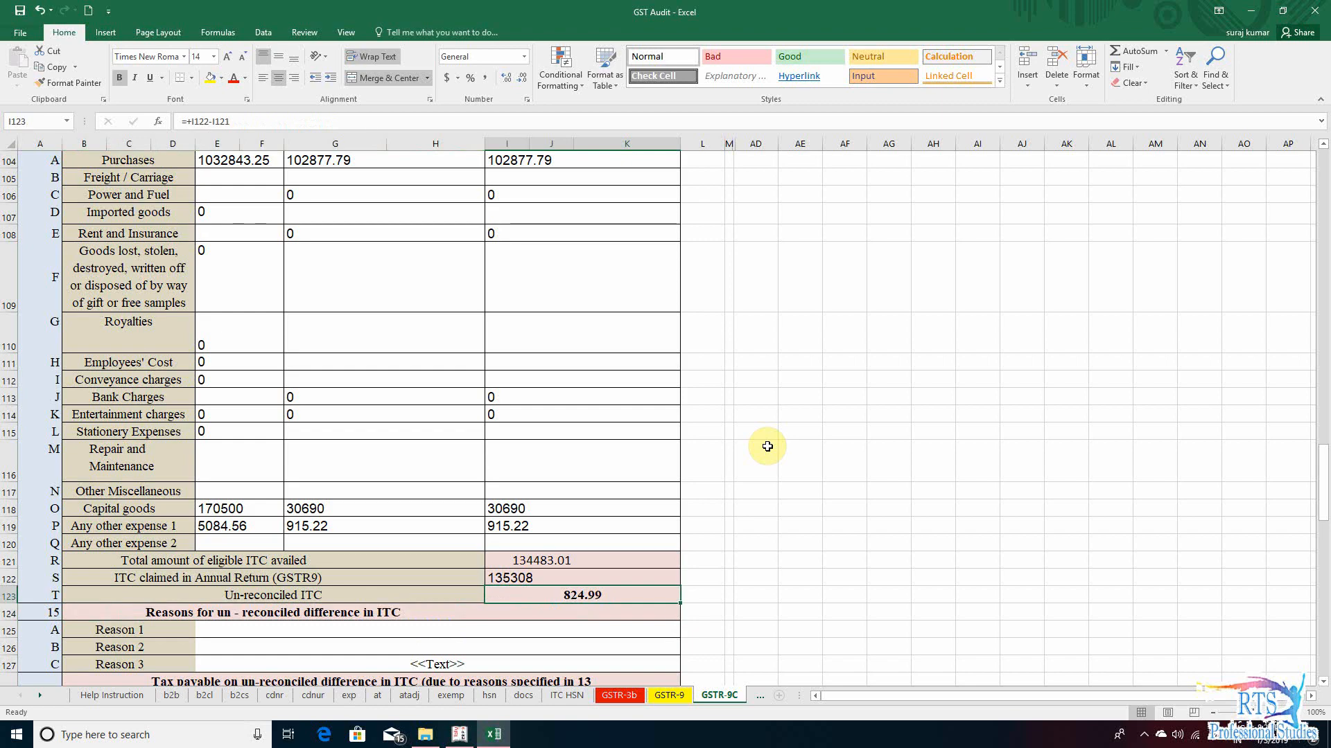
key(alt+Tab)
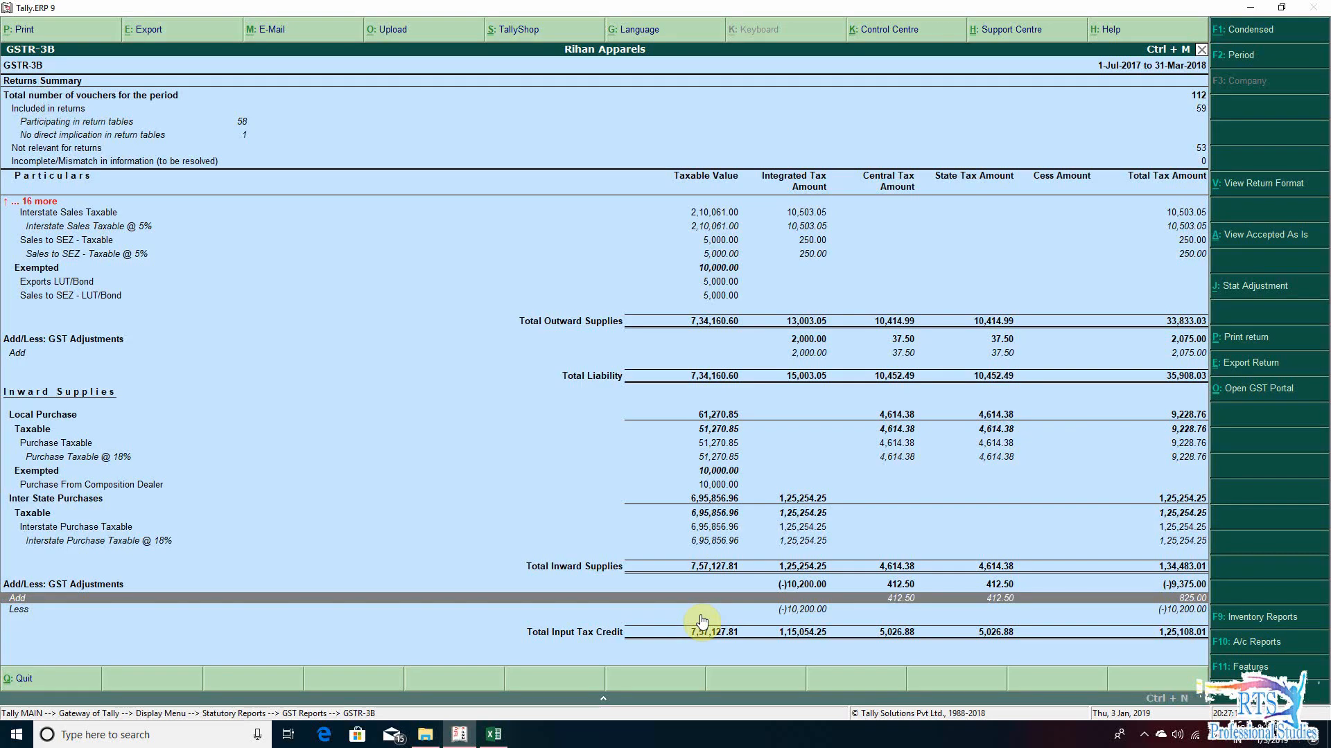
key(alt+Tab)
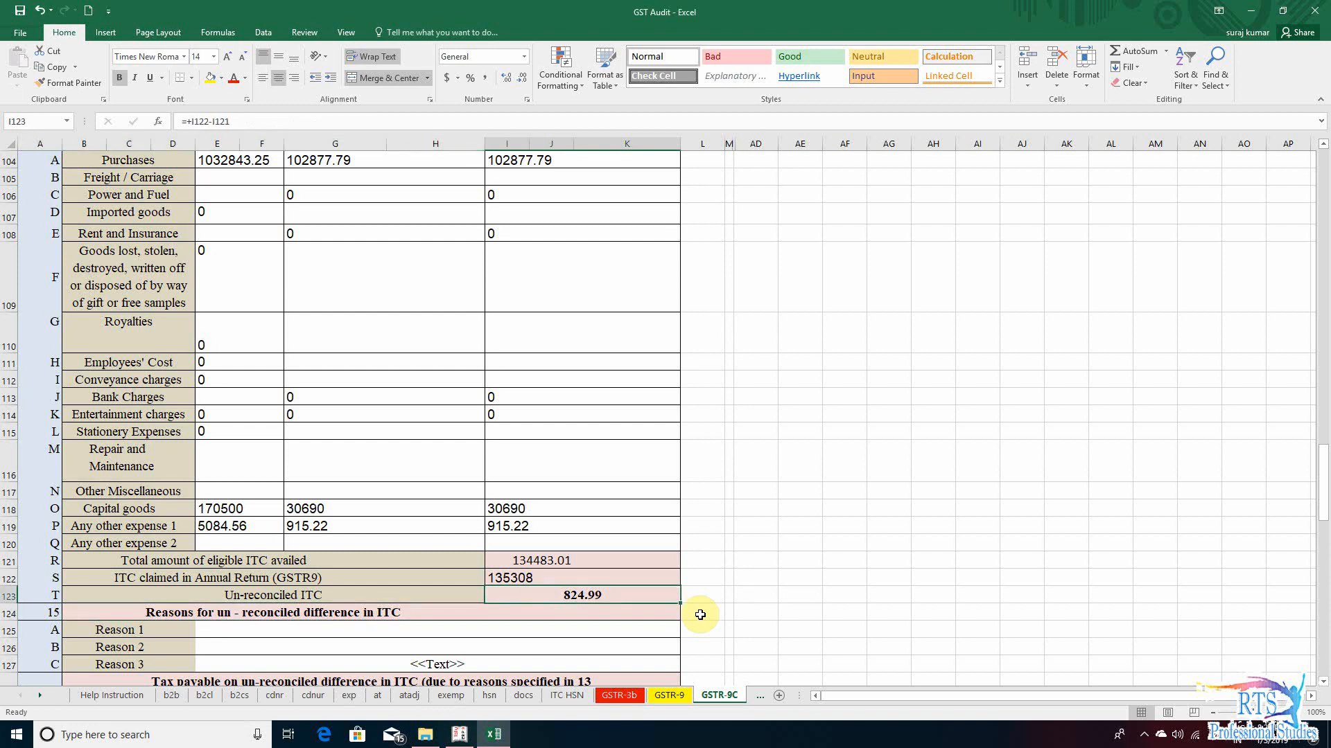
- Format the Un-reconciled ITC amount in section 14 to show no decimal places
click(523, 80)
click(523, 80)
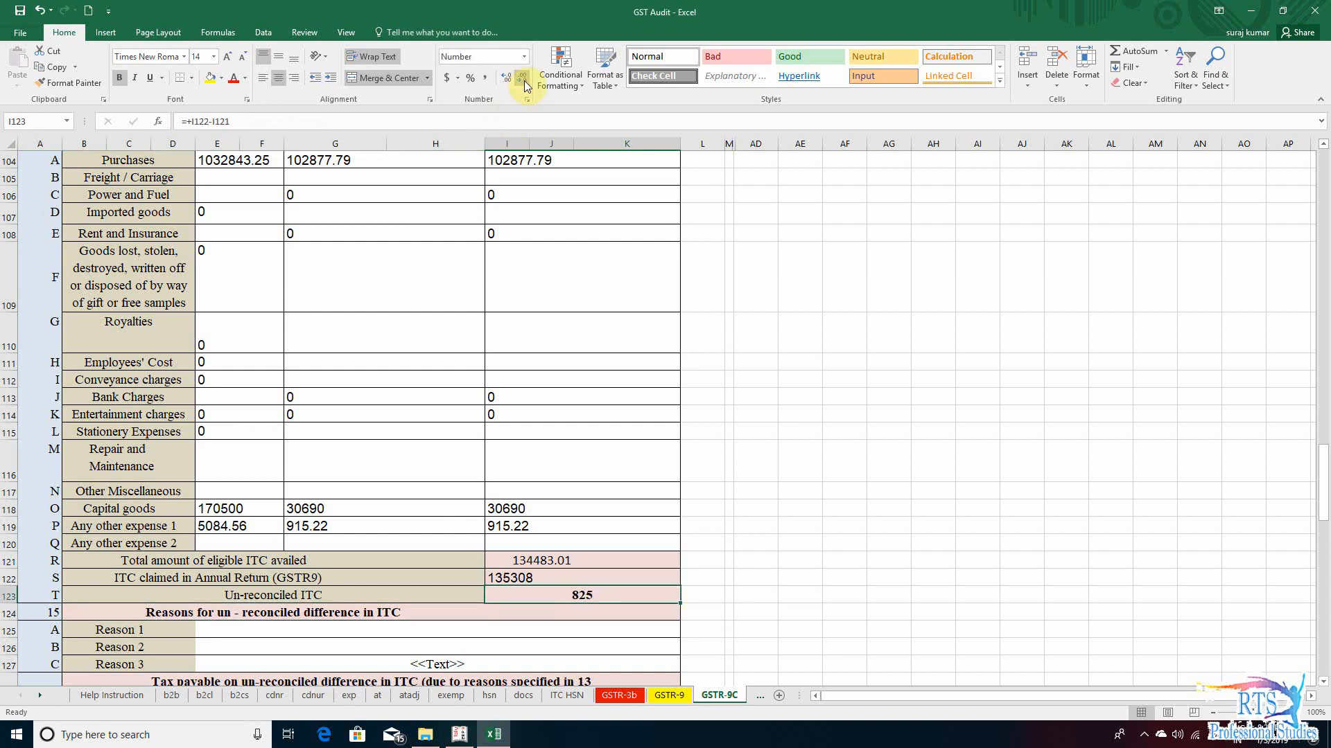
click(601, 630)
click(600, 599)
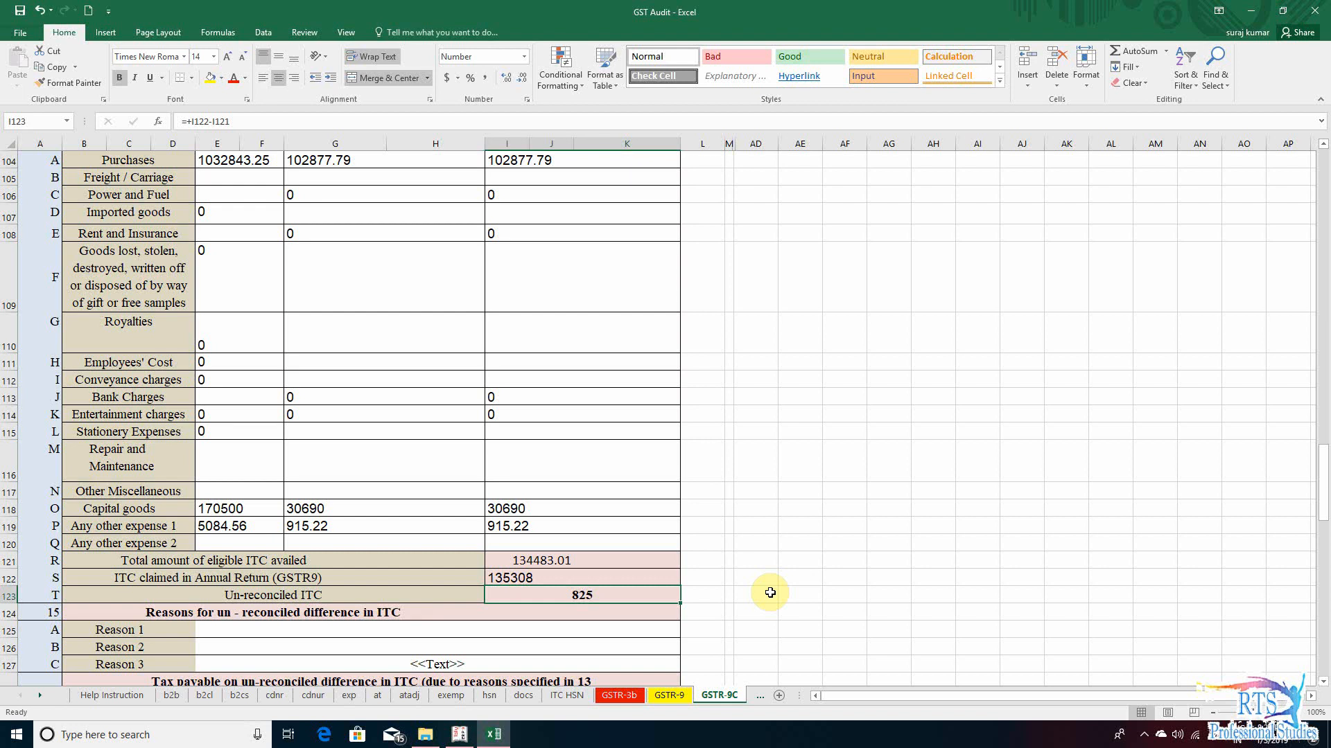
- Review the section 15 reason rows and the section 16 rows for tax payable on un-reconciled ITC
scroll(770, 593, down, 4)
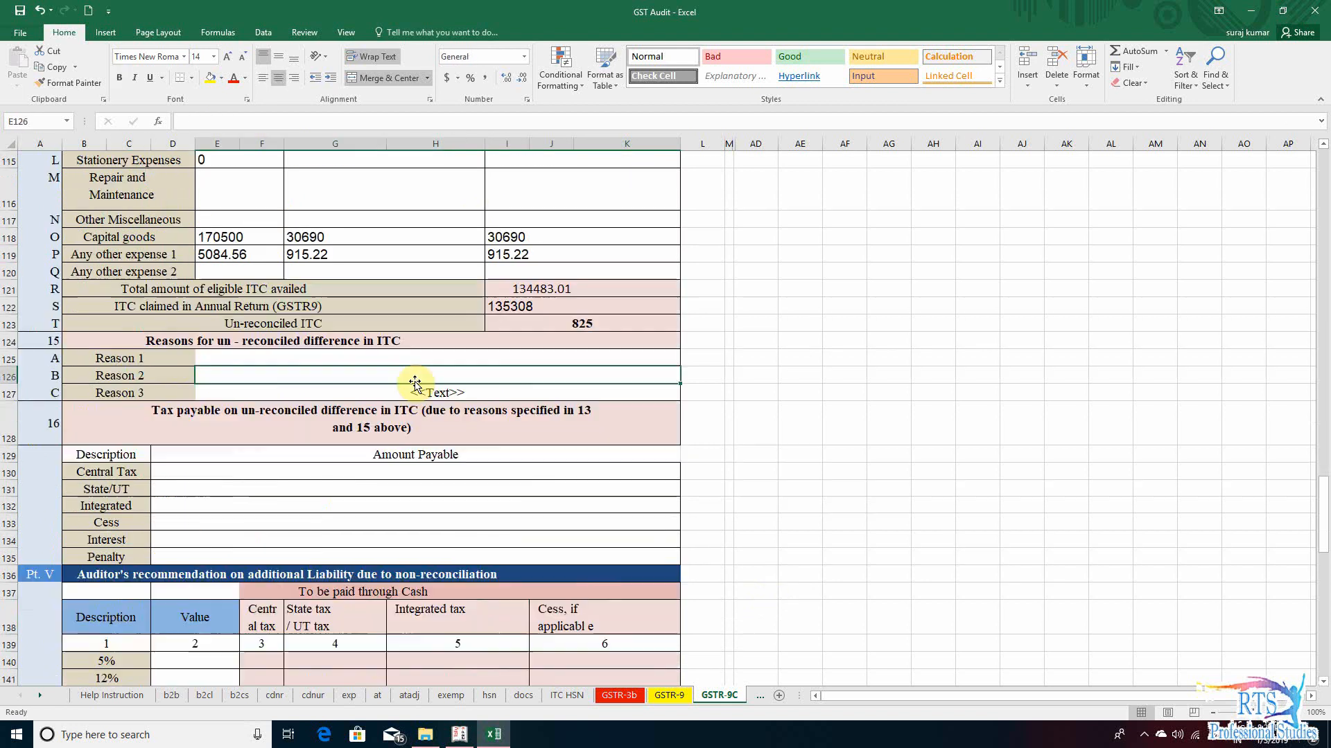
click(548, 517)
click(541, 357)
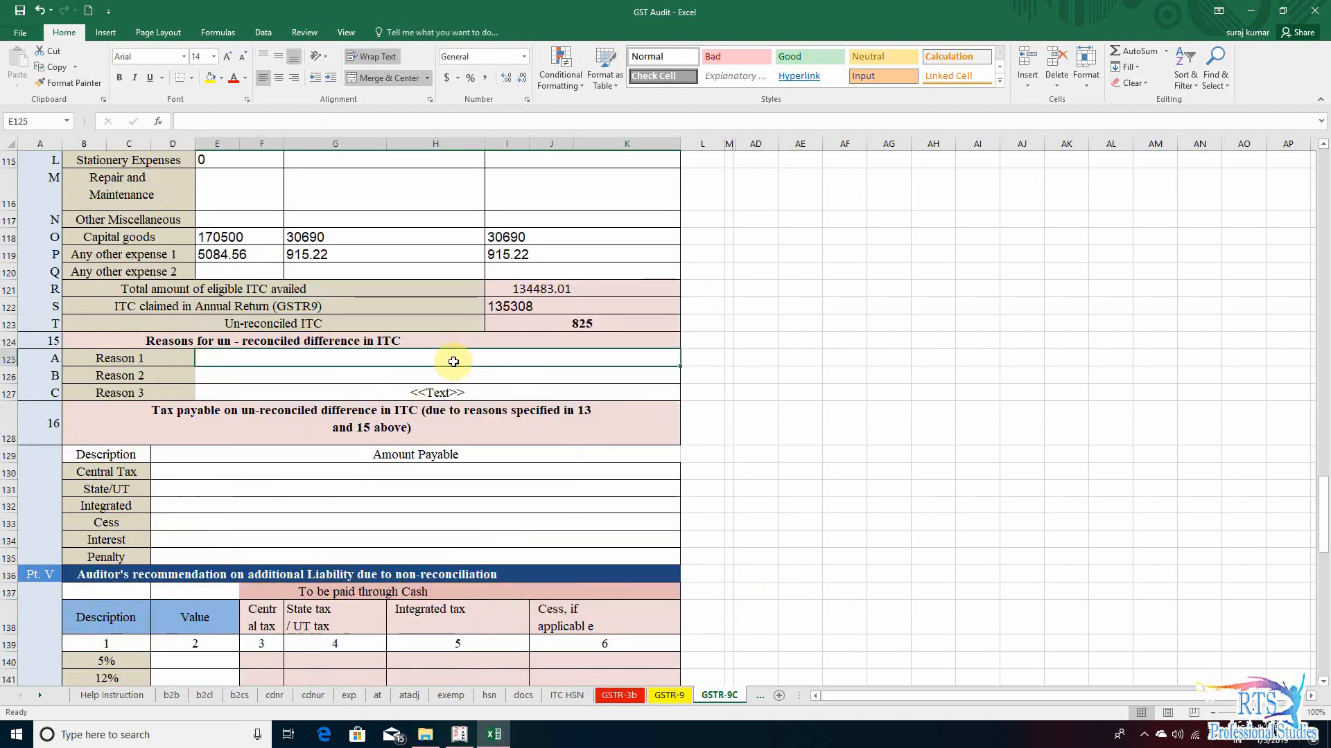
click(594, 330)
click(367, 357)
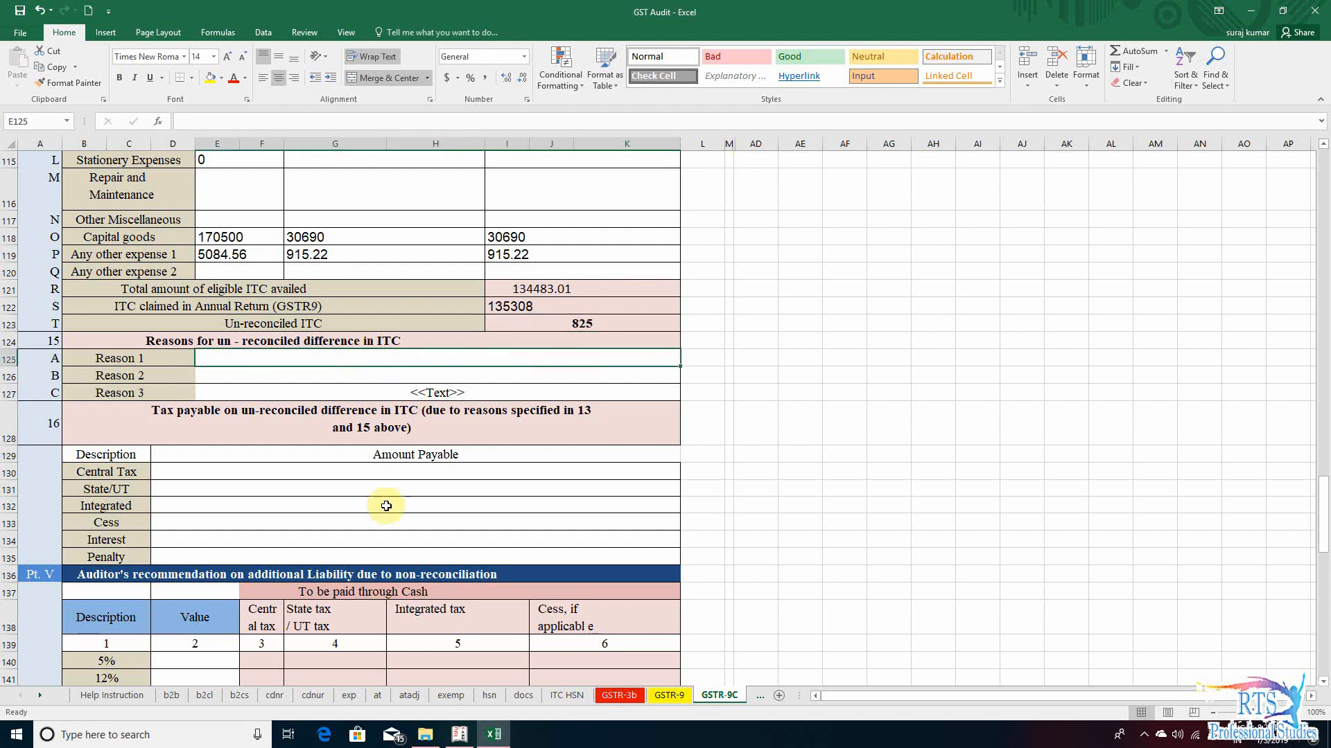
click(388, 509)
- Examine the Pt. V table of the auditor's recommendation on additional liability, with its rate rows and tax columns
scroll(416, 540, down, 5)
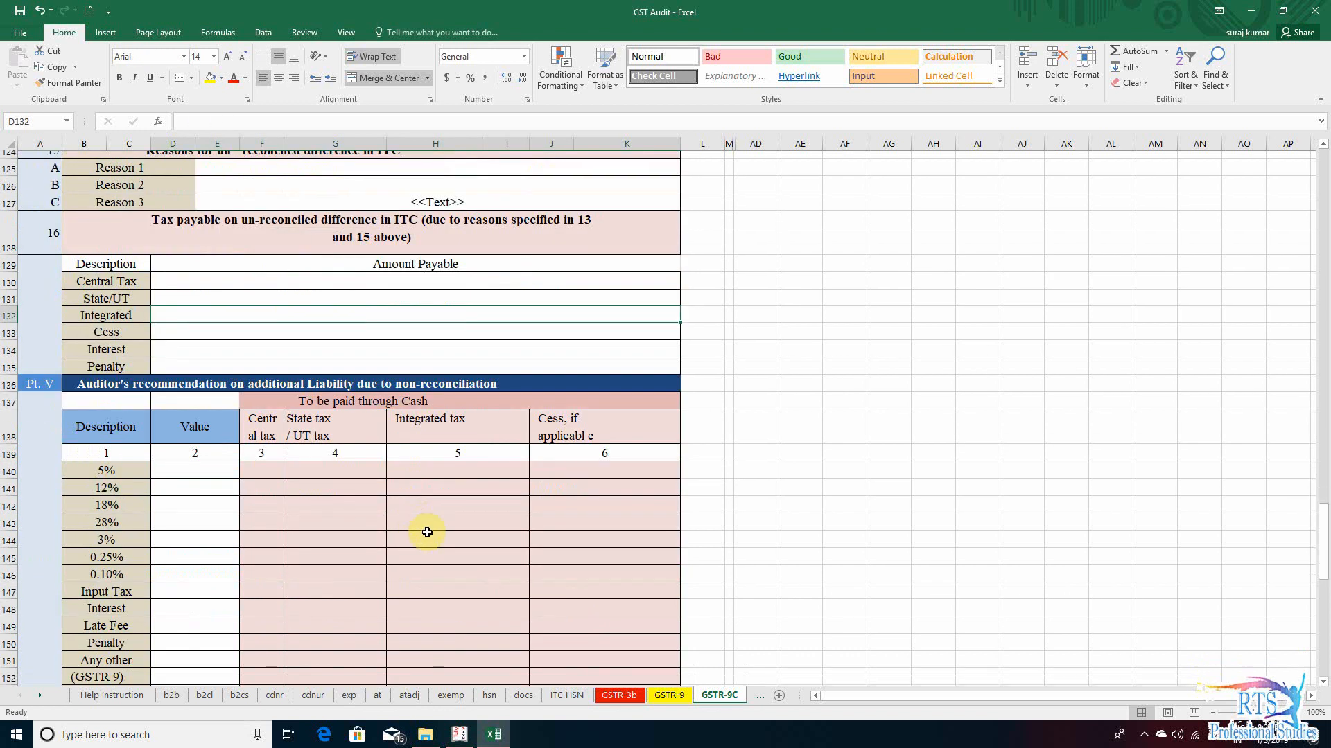
click(691, 429)
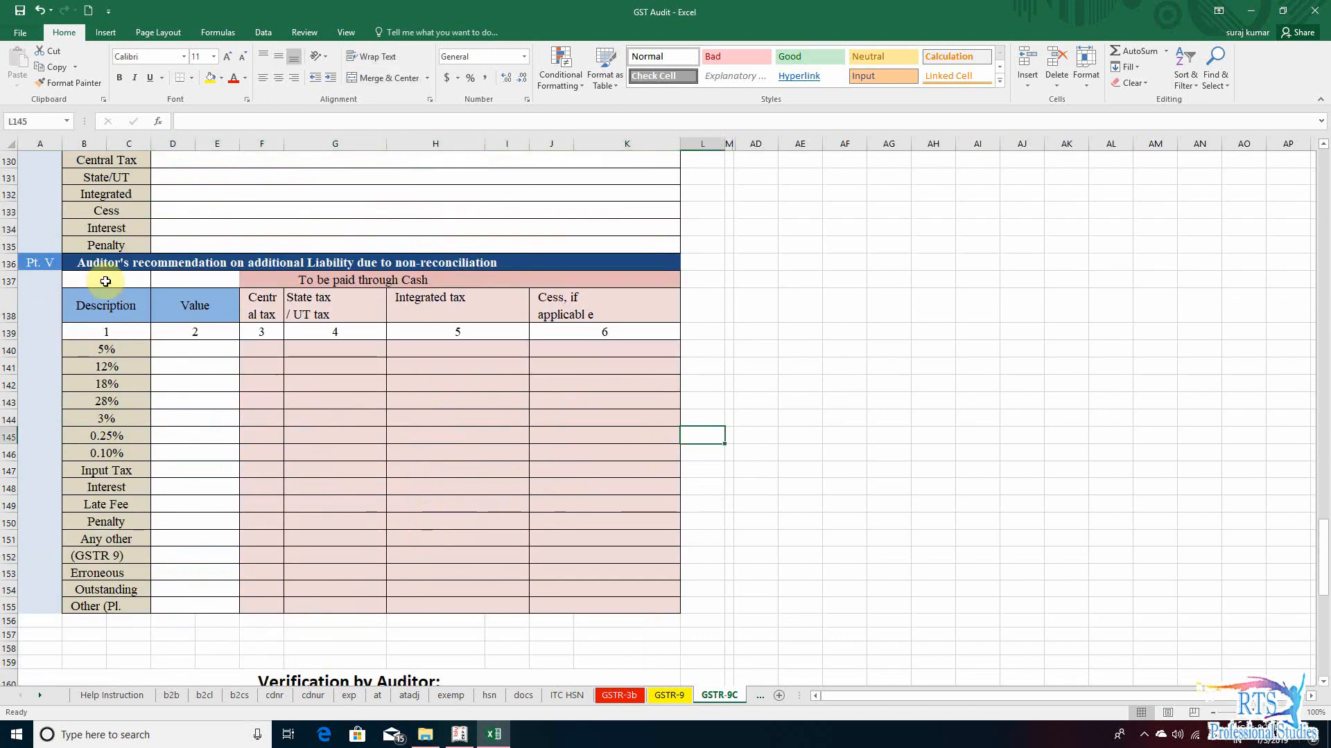
click(207, 369)
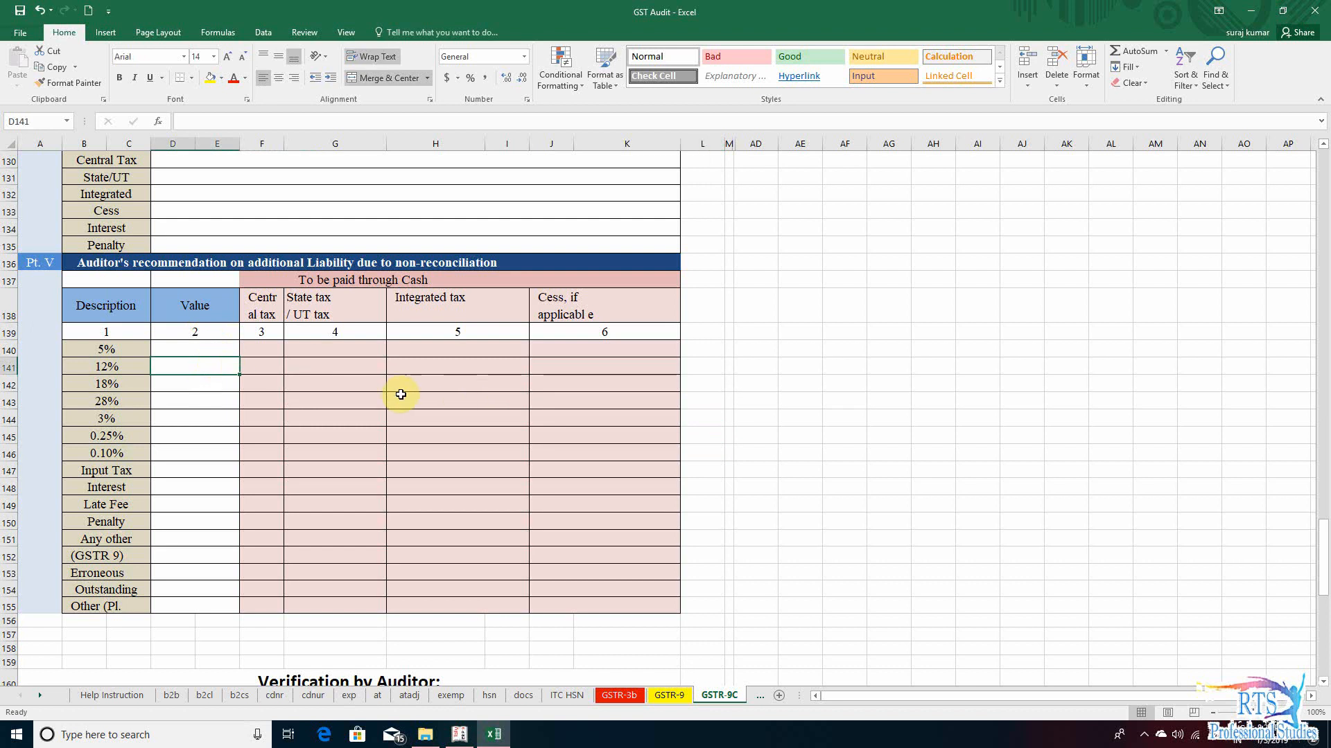
click(412, 382)
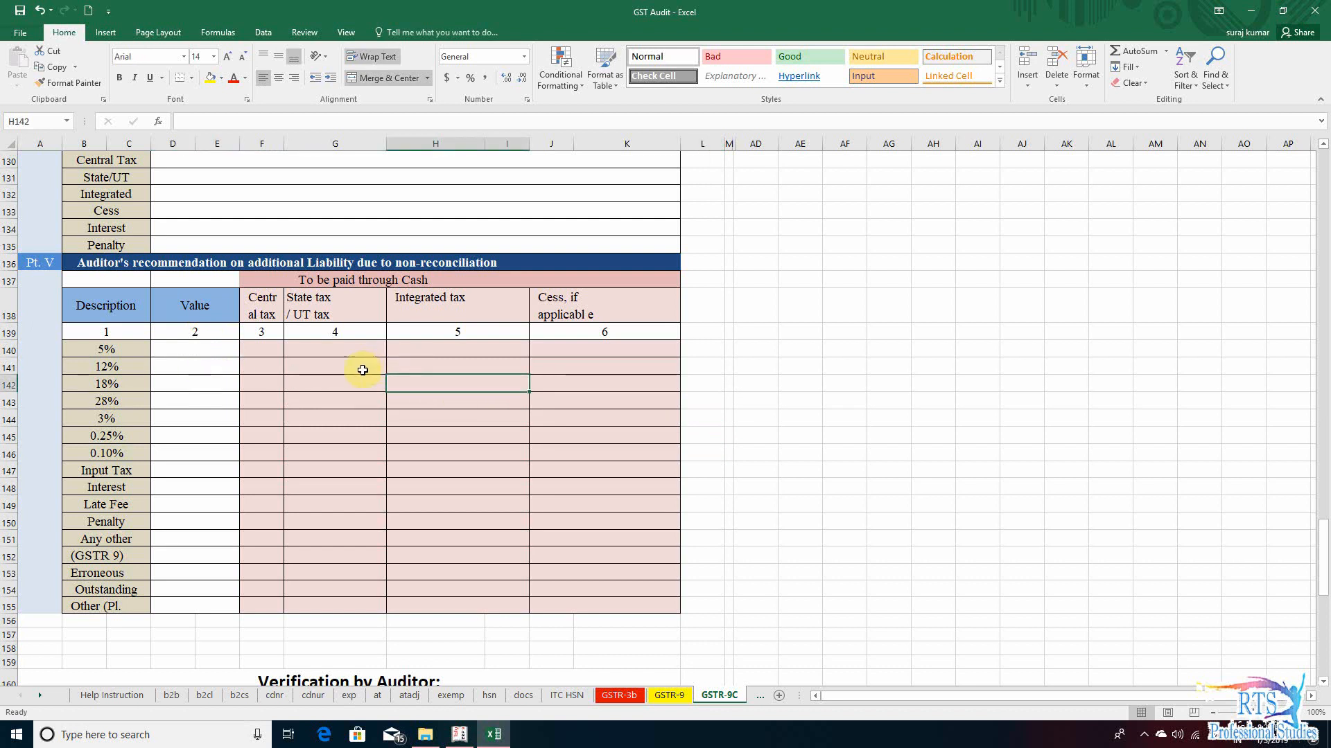
click(217, 354)
click(272, 403)
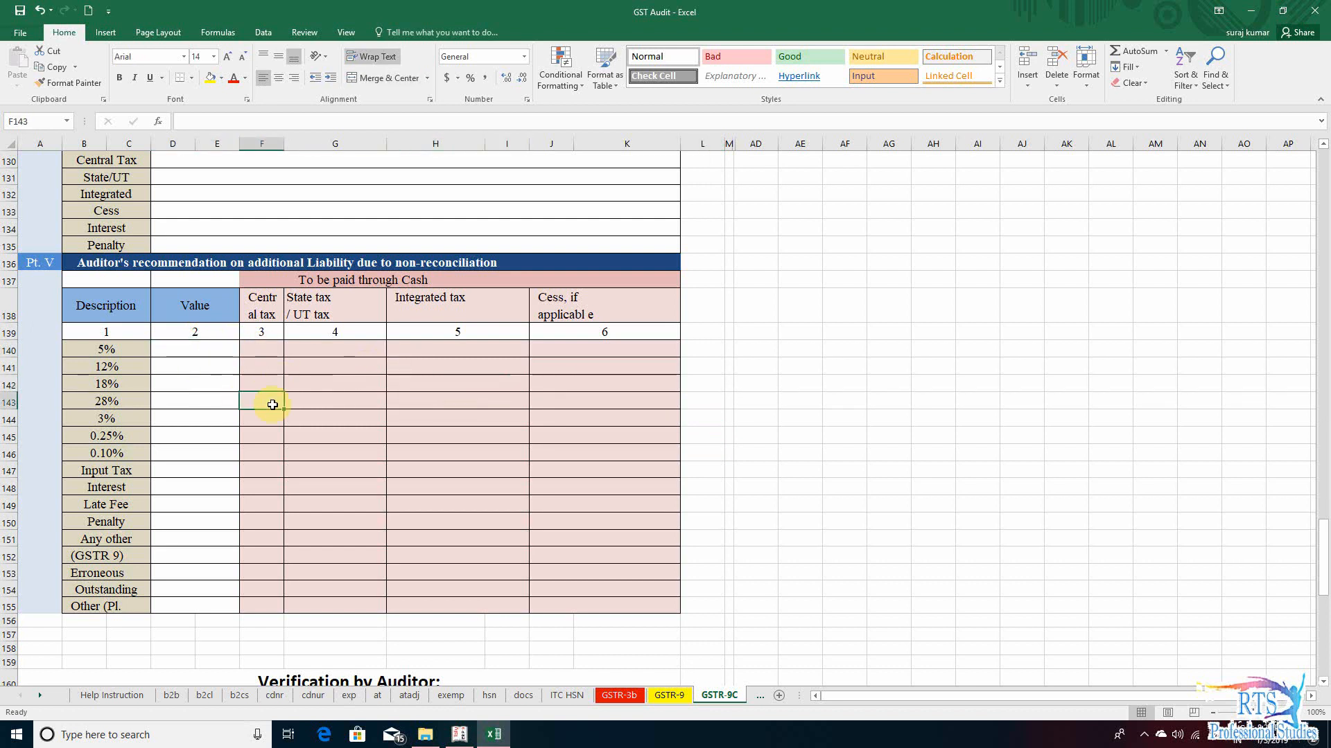
click(378, 408)
click(612, 422)
- Read the Verification by Auditor and Verification of registered person declarations with their place, date and signature fields
scroll(659, 499, down, 6)
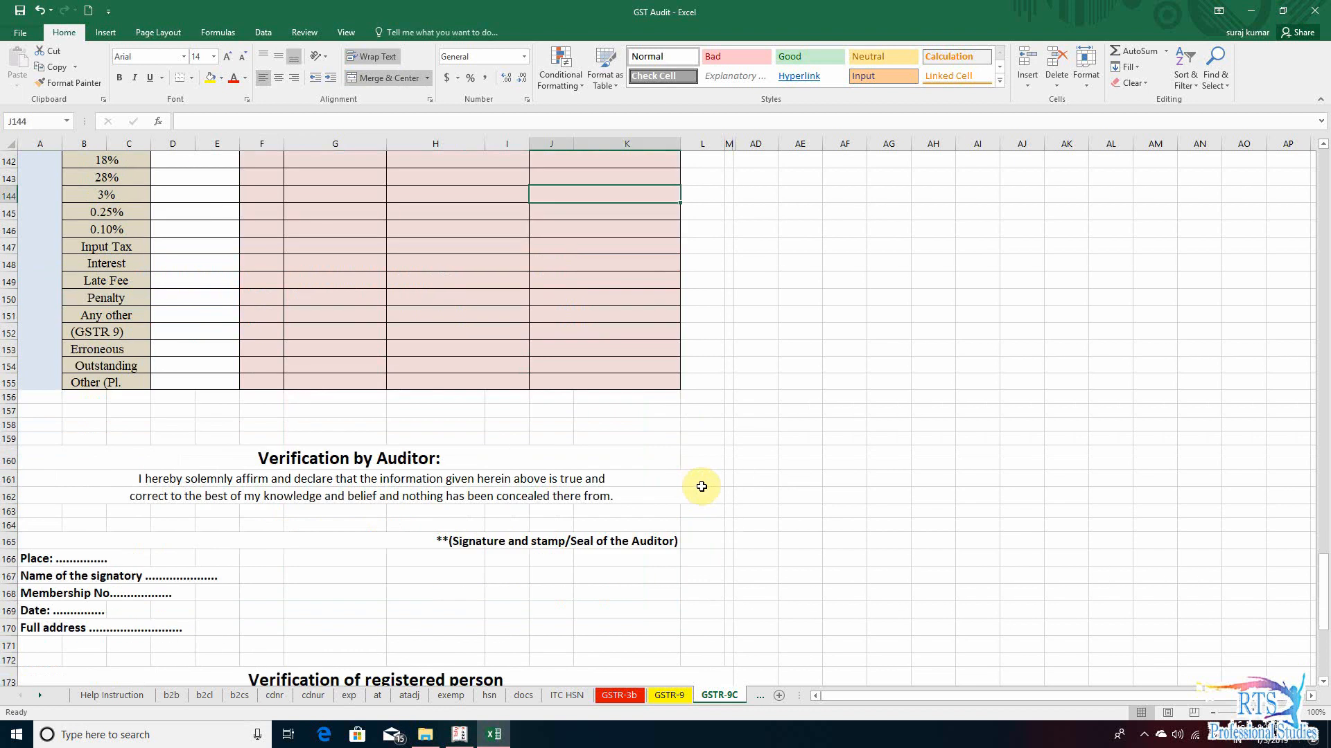
click(416, 389)
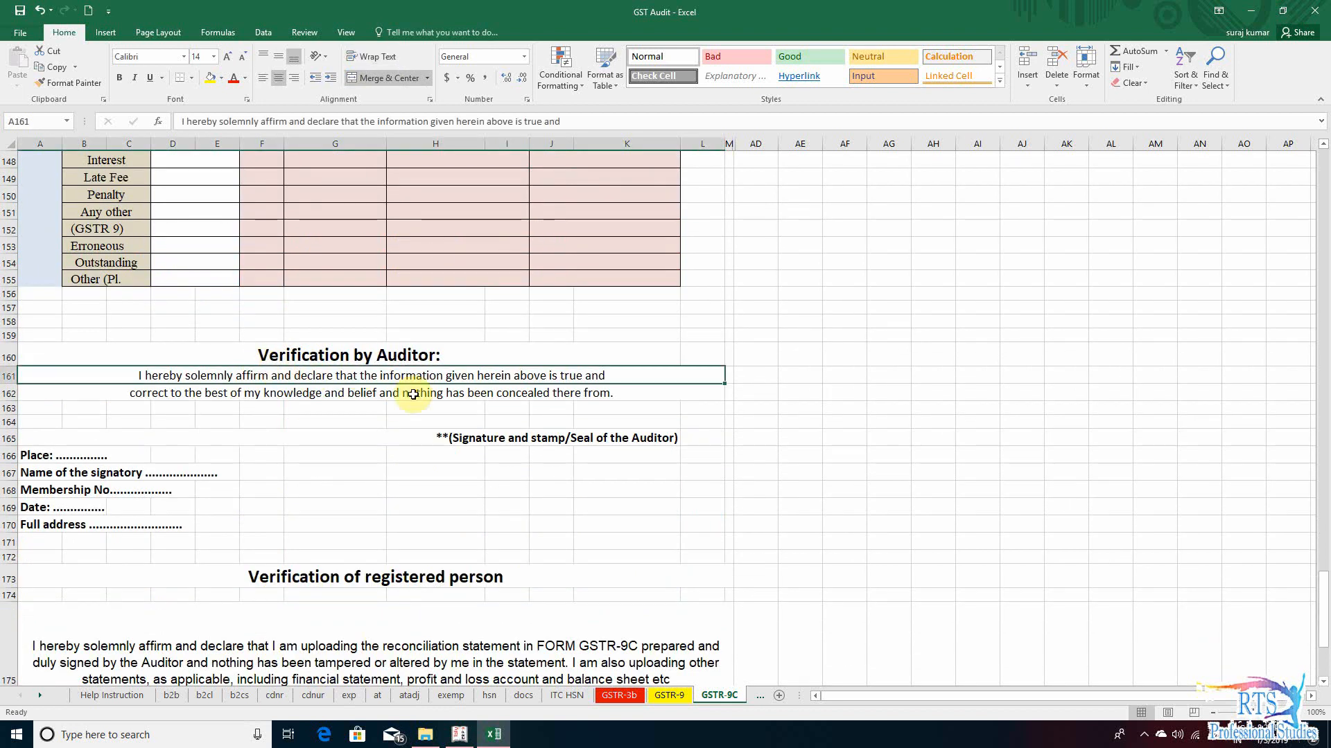
click(333, 524)
scroll(453, 542, down, 1)
scroll(333, 537, down, 2)
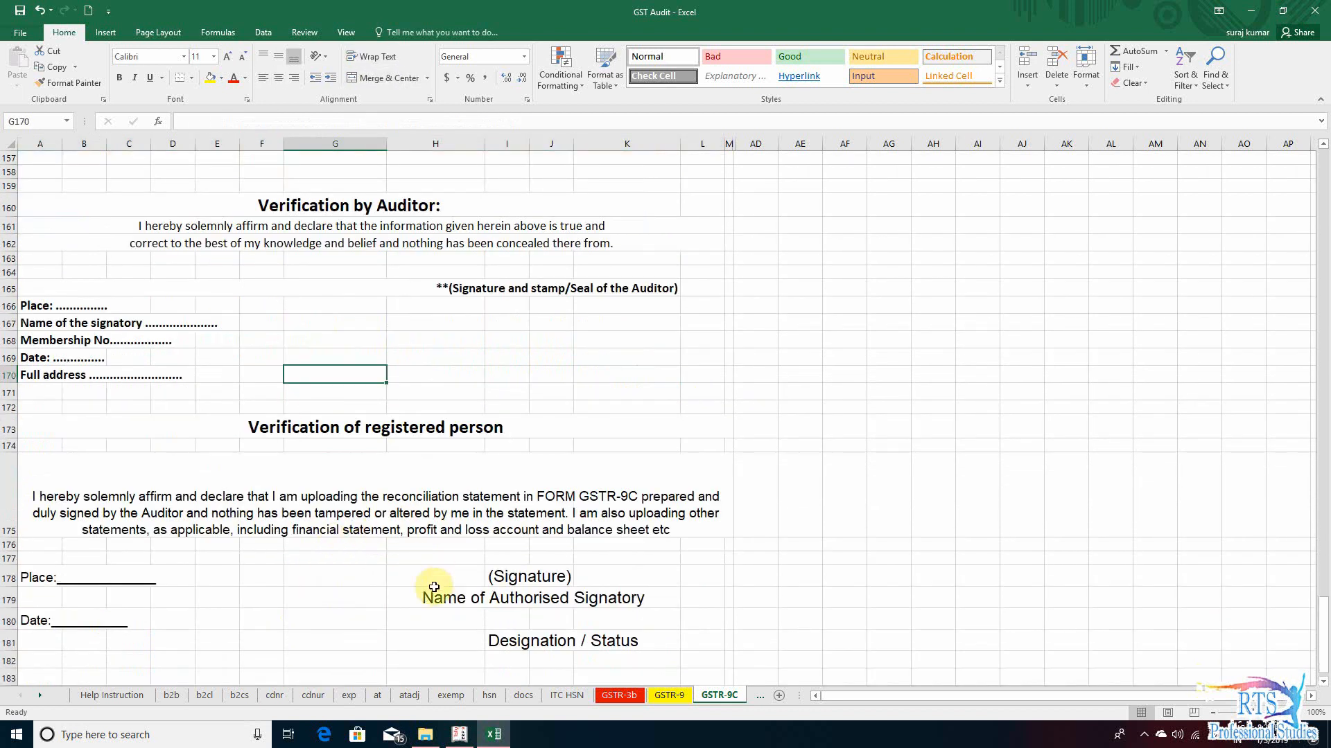
click(343, 598)
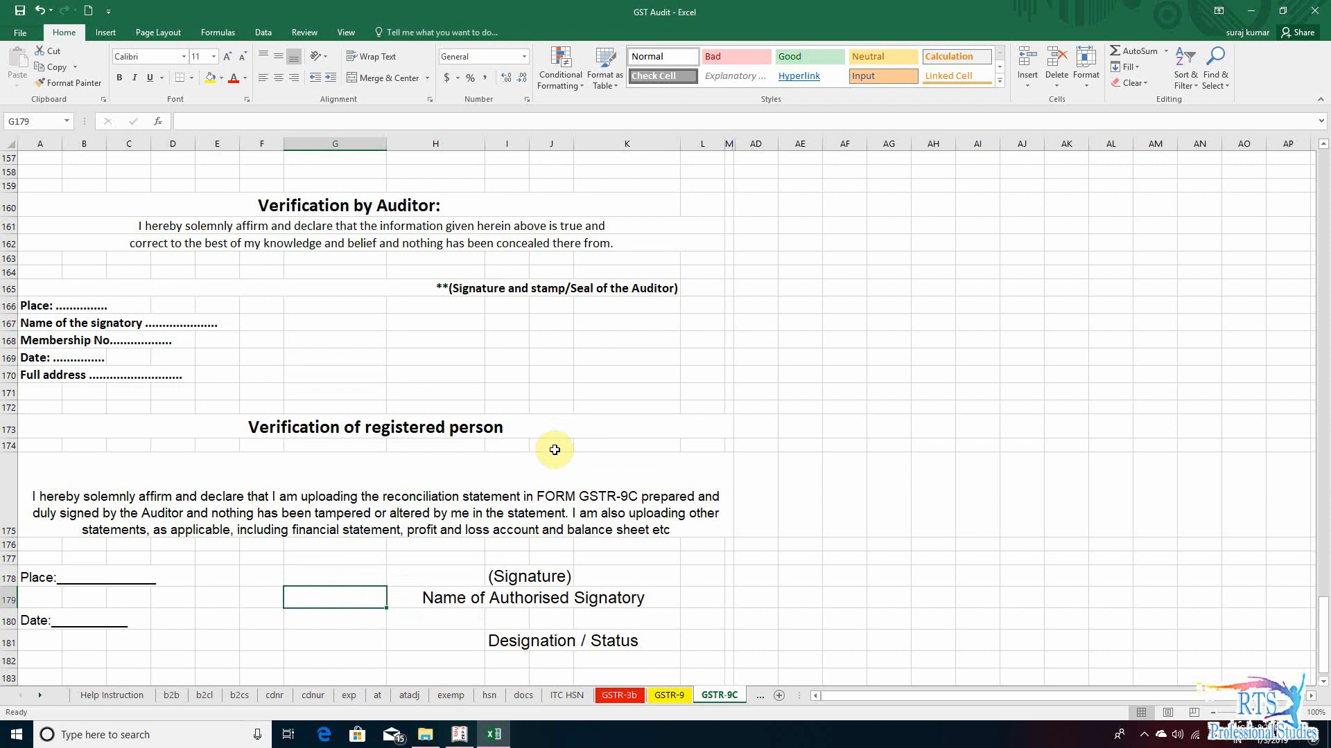
click(614, 424)
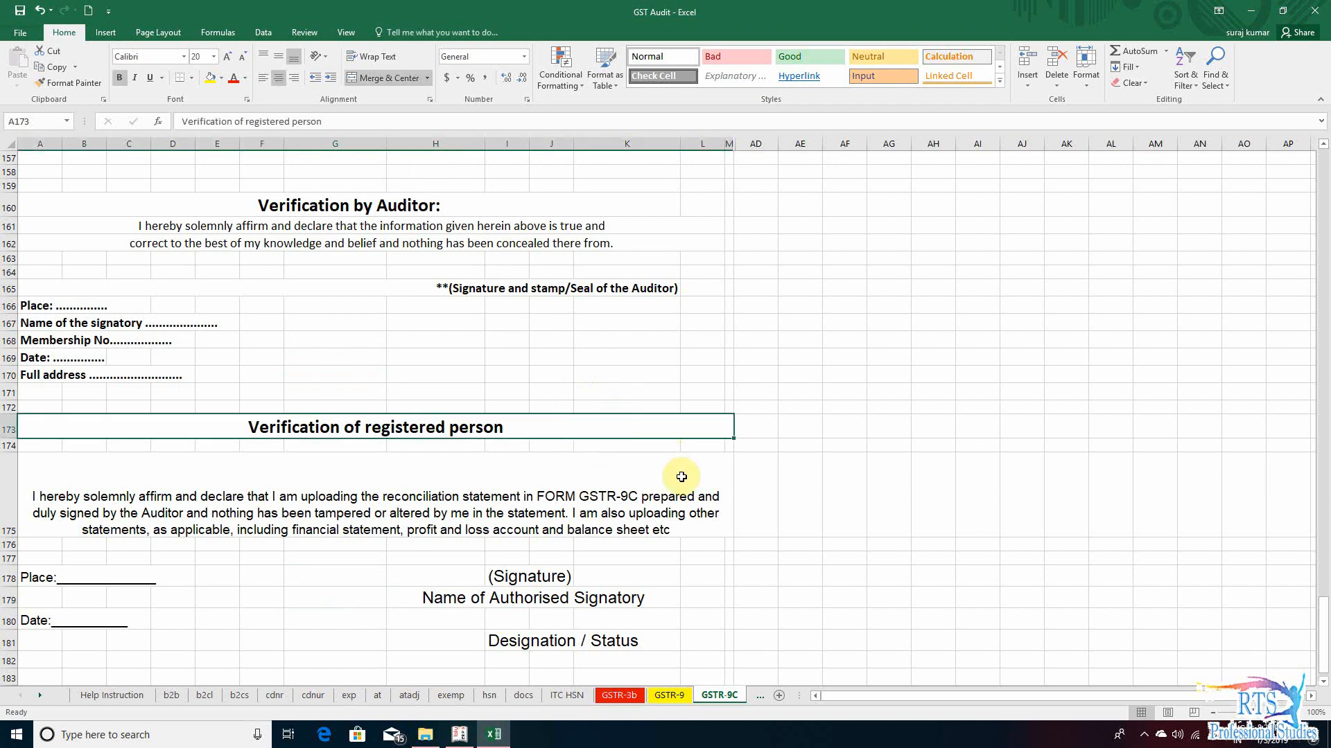
click(487, 502)
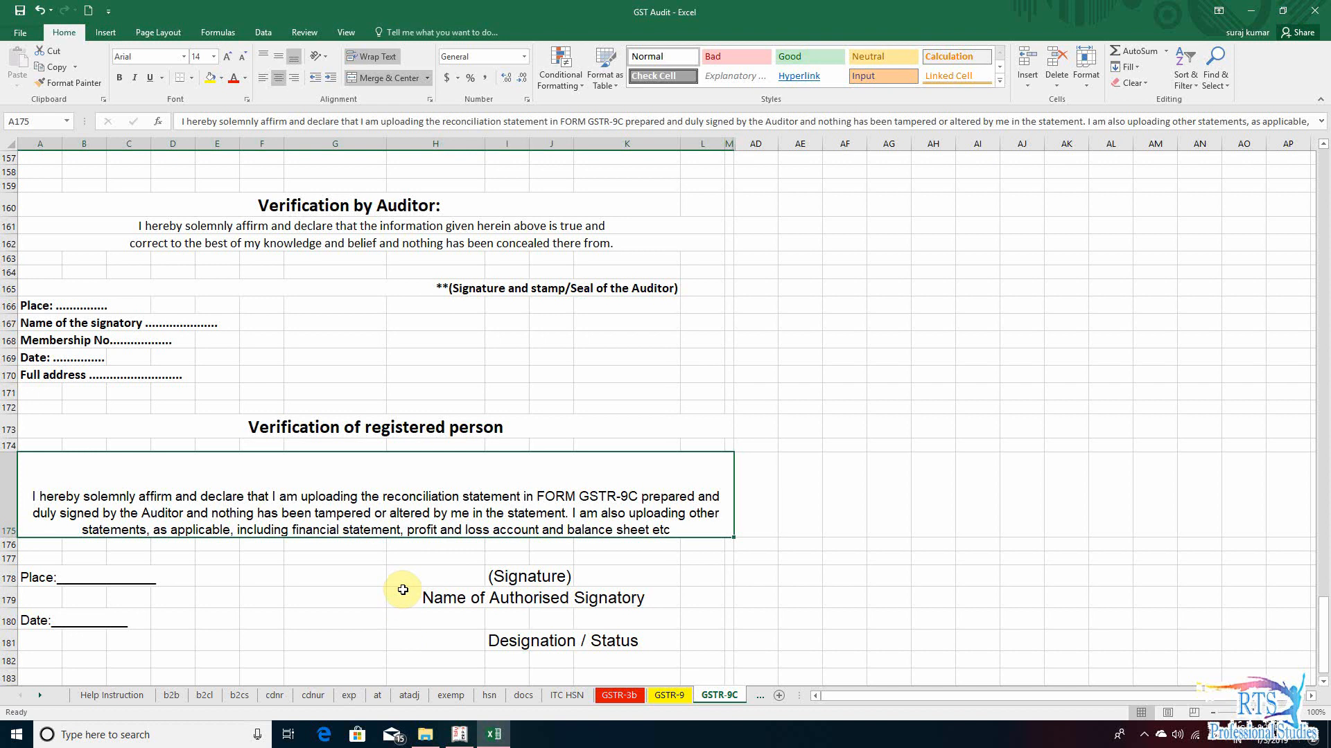
click(373, 600)
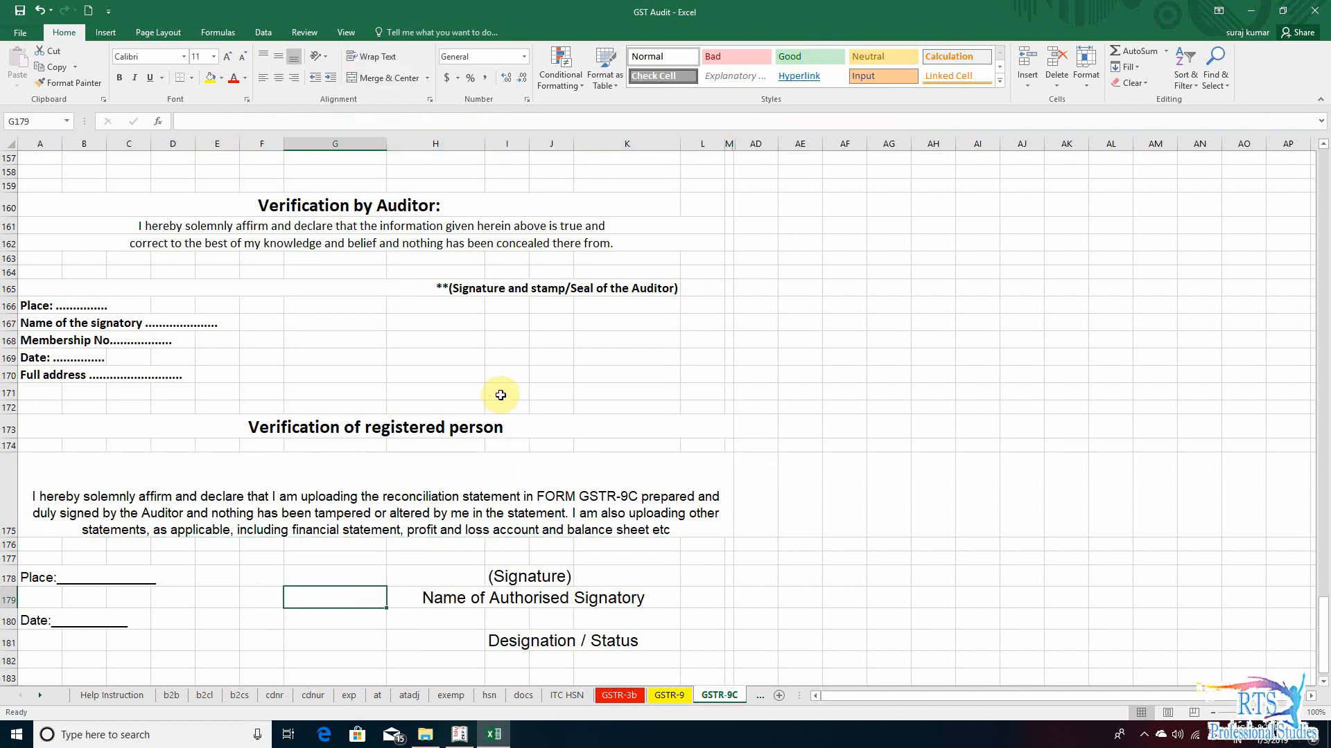
click(528, 401)
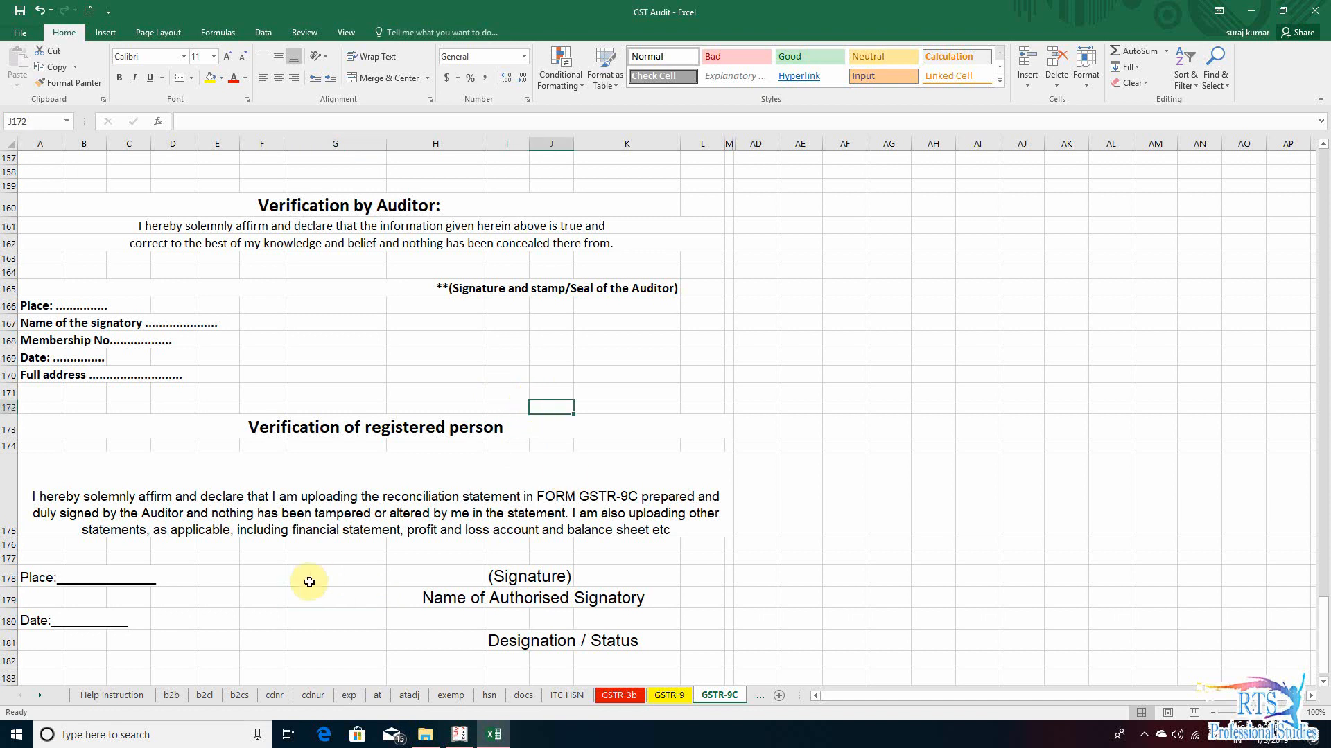
click(289, 611)
scroll(344, 620, down, 3)
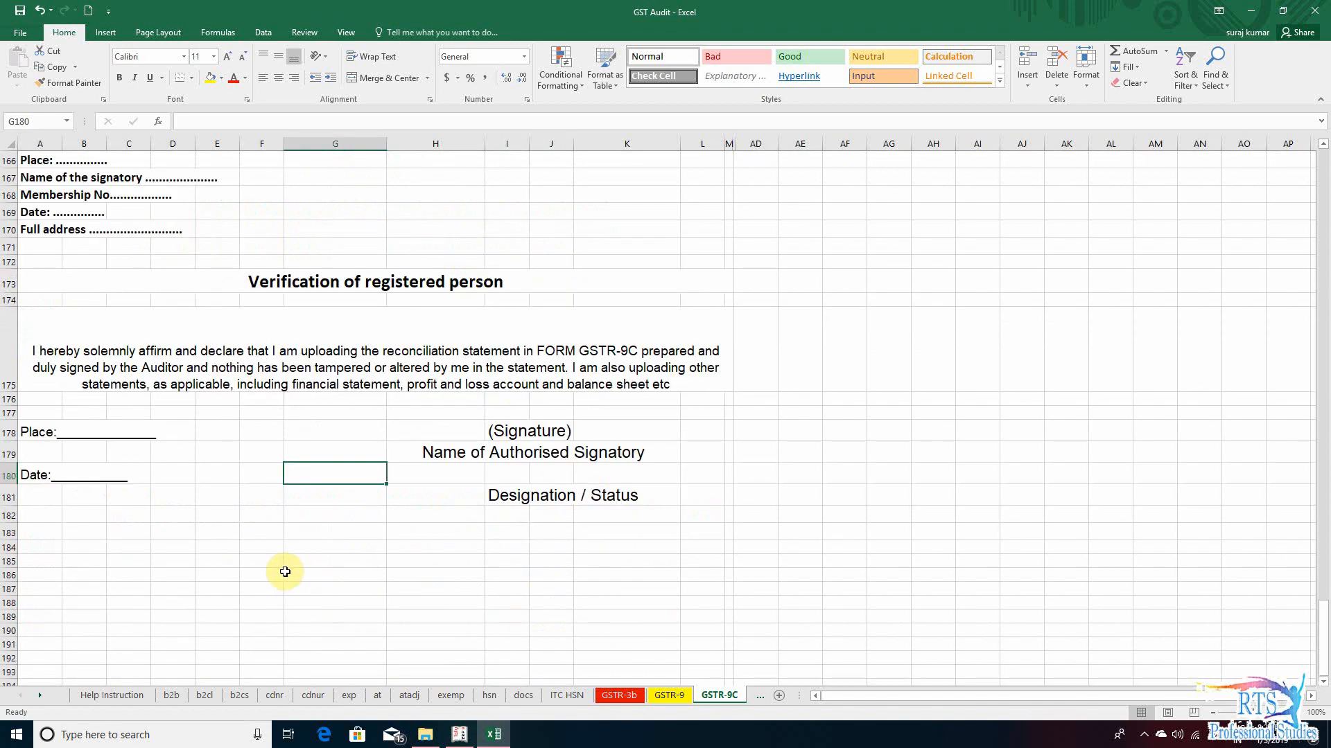
scroll(278, 510, up, 6)
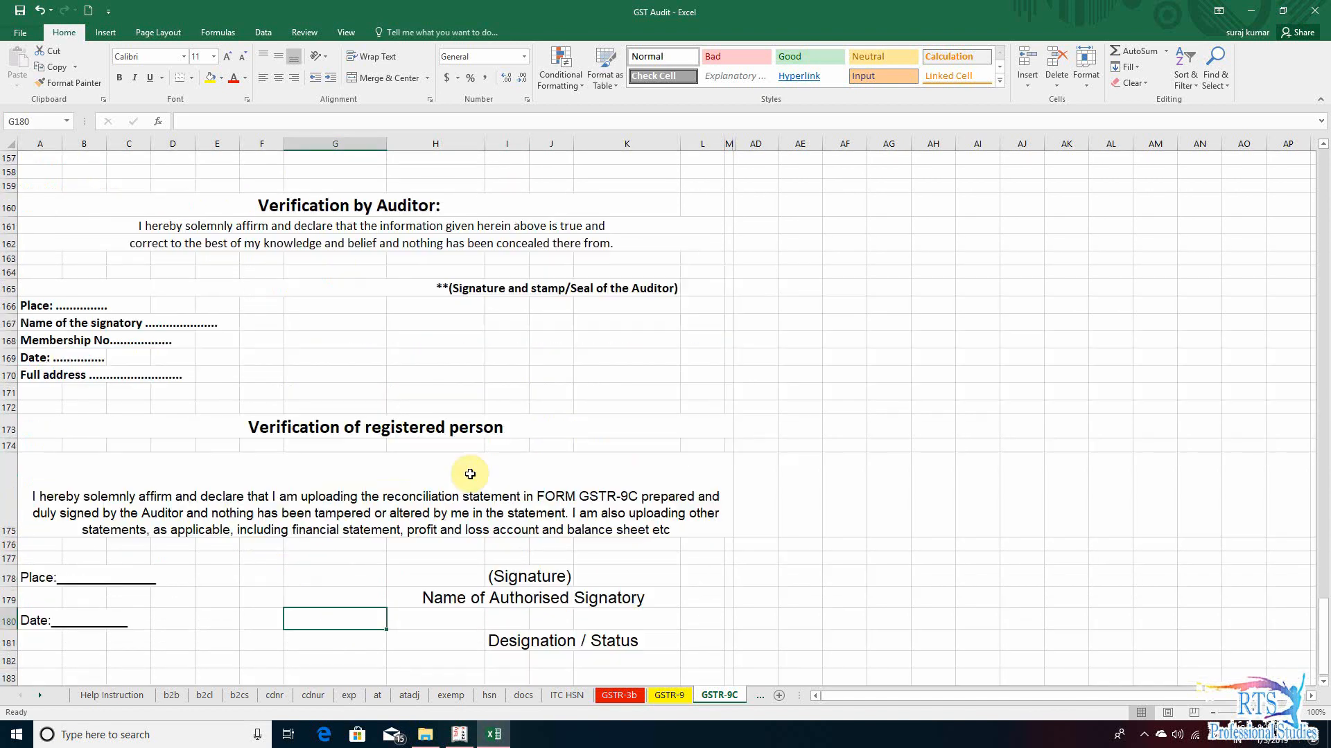
scroll(568, 496, down, 7)
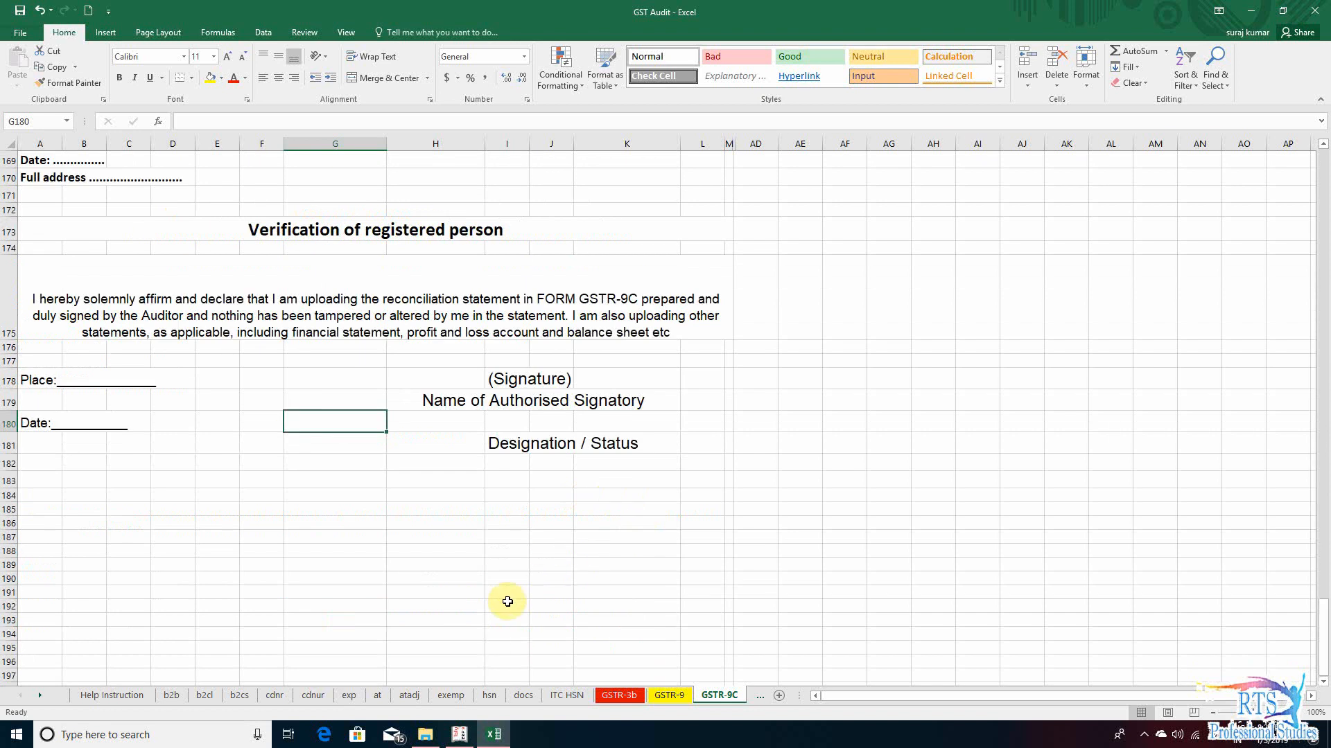